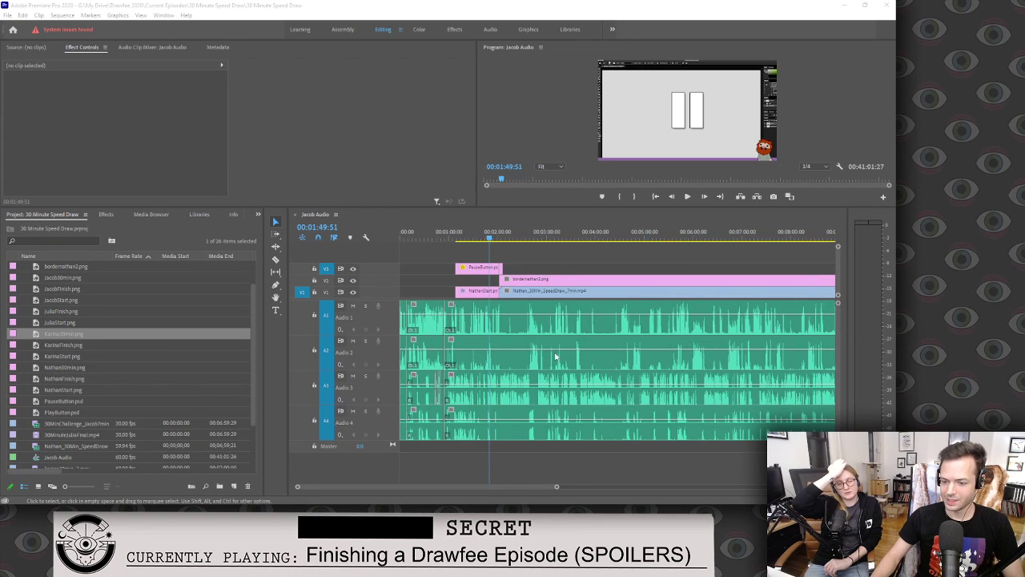
Examine the full Jacob Audio sequence, checking frames at its start, in the middle and near the end.
click(508, 495)
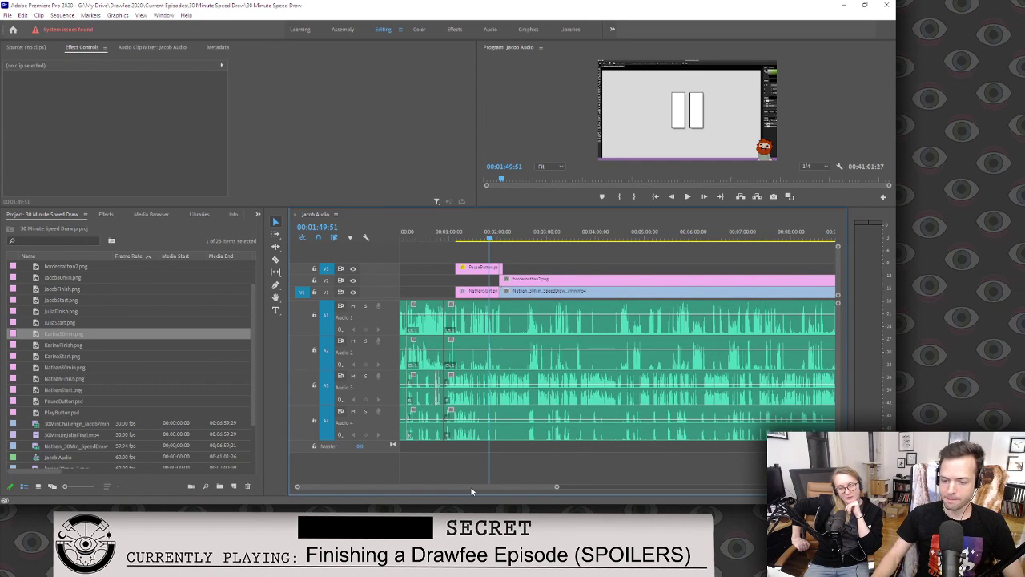
drag(557, 487, 813, 486)
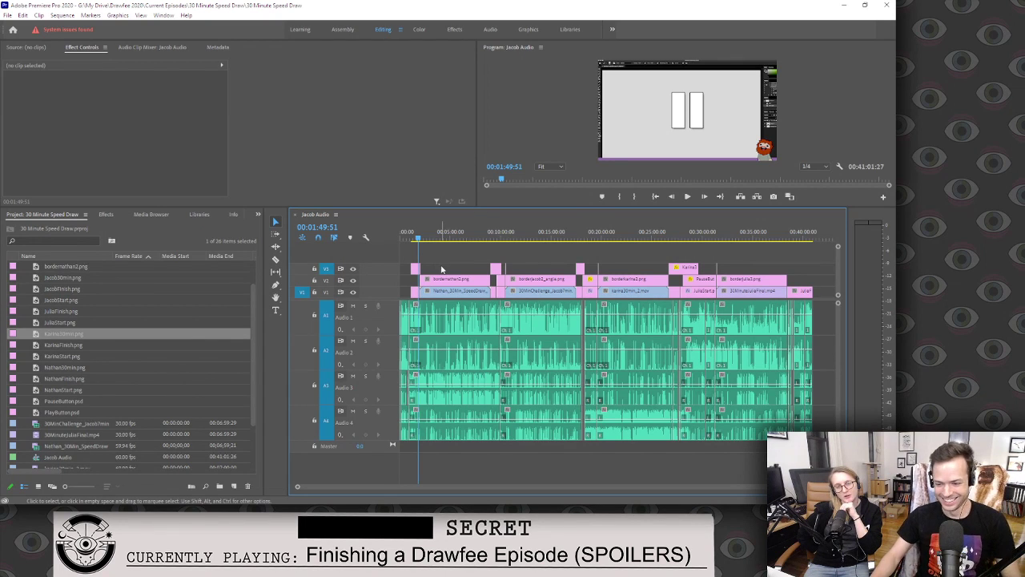
click(411, 239)
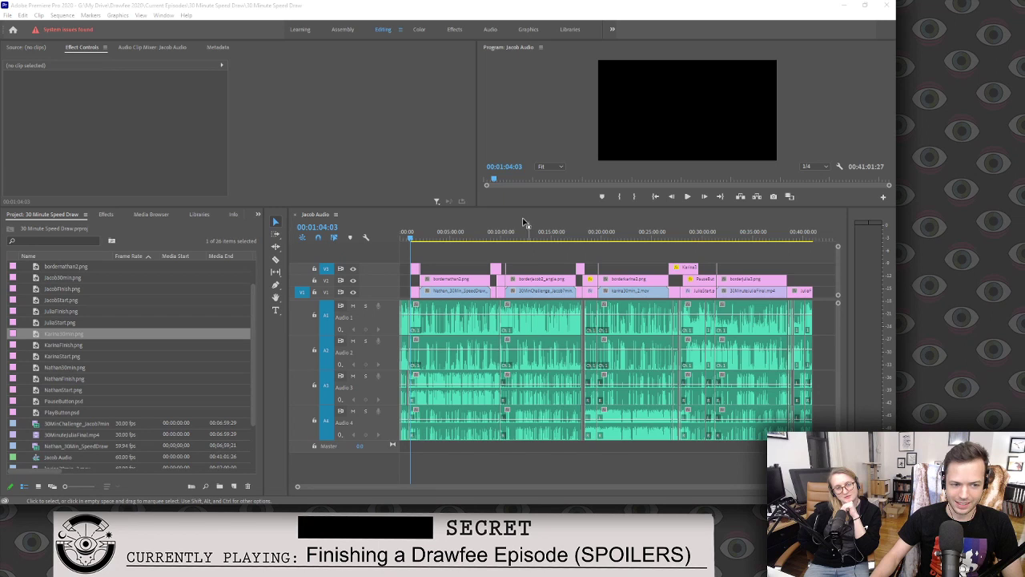
click(527, 256)
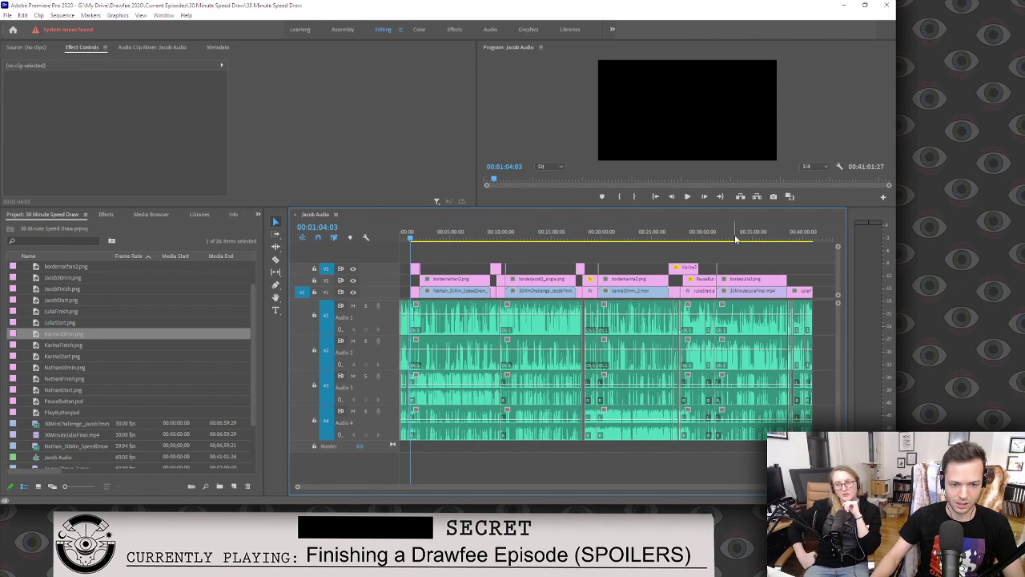
click(542, 234)
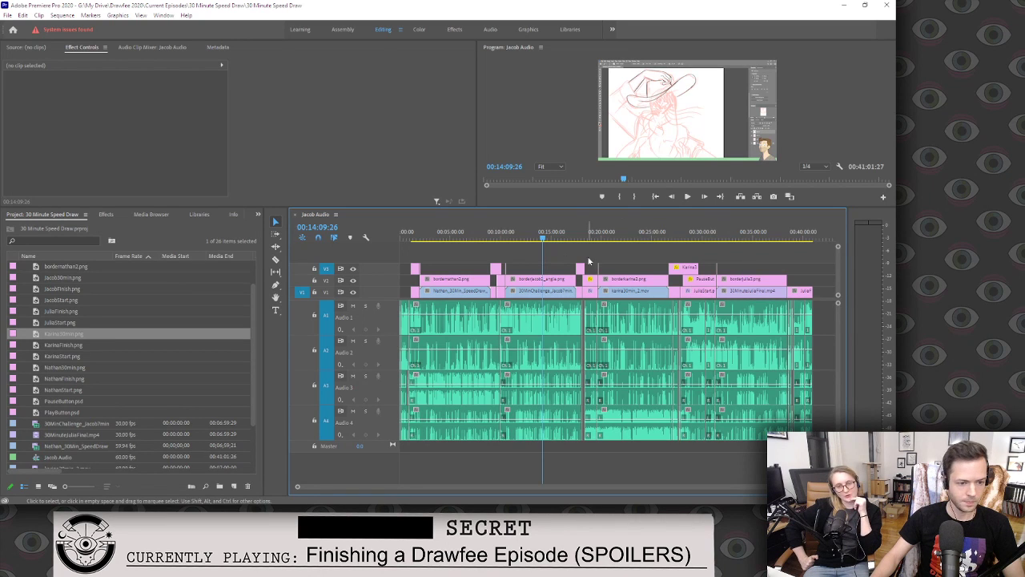
click(780, 236)
scroll(147, 396, down, 2)
Open the 30mindrawing4 Photoshop file from the episode's Julia folder in File Explorer.
mouse_move(240, 496)
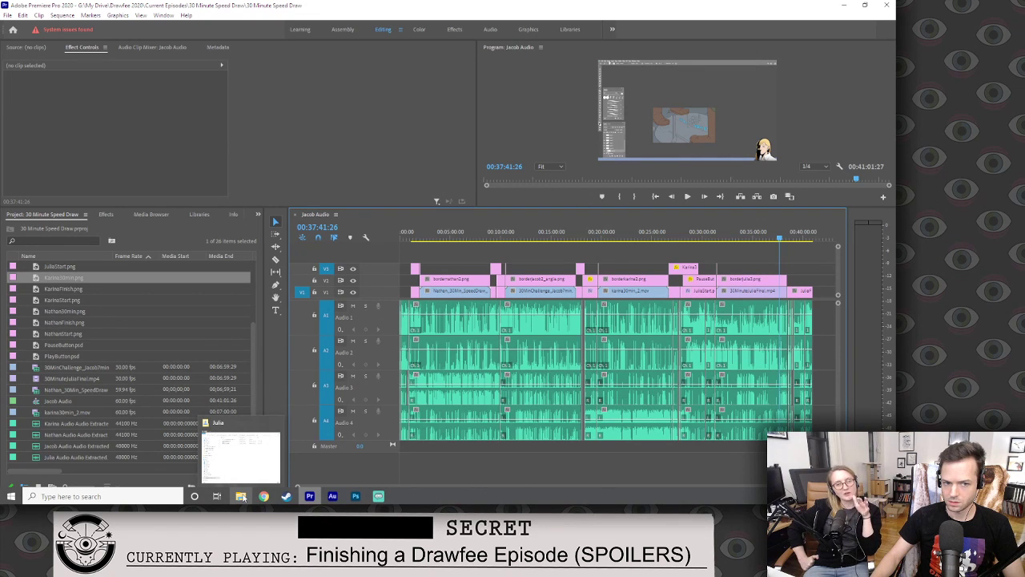
click(240, 497)
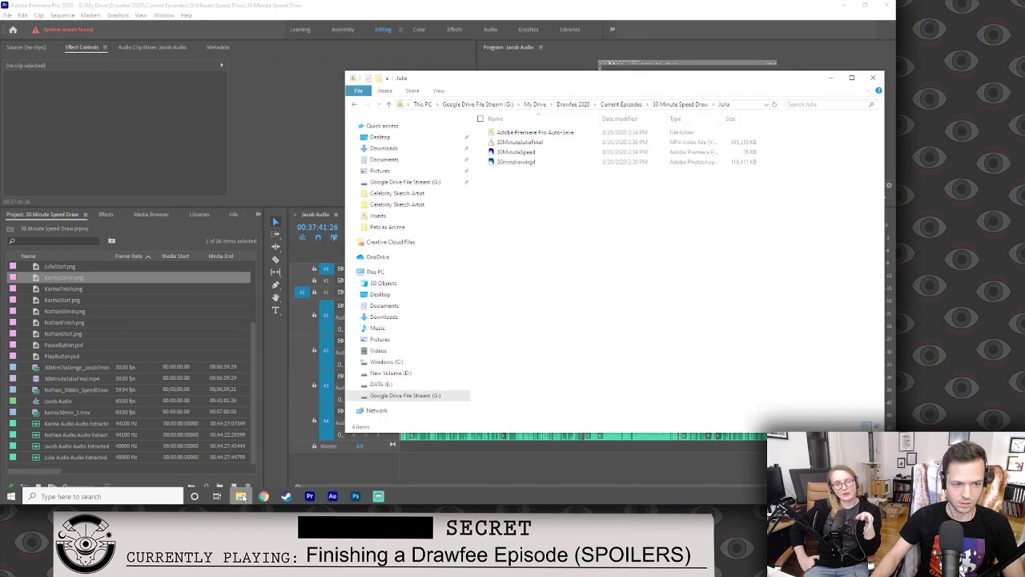
click(532, 163)
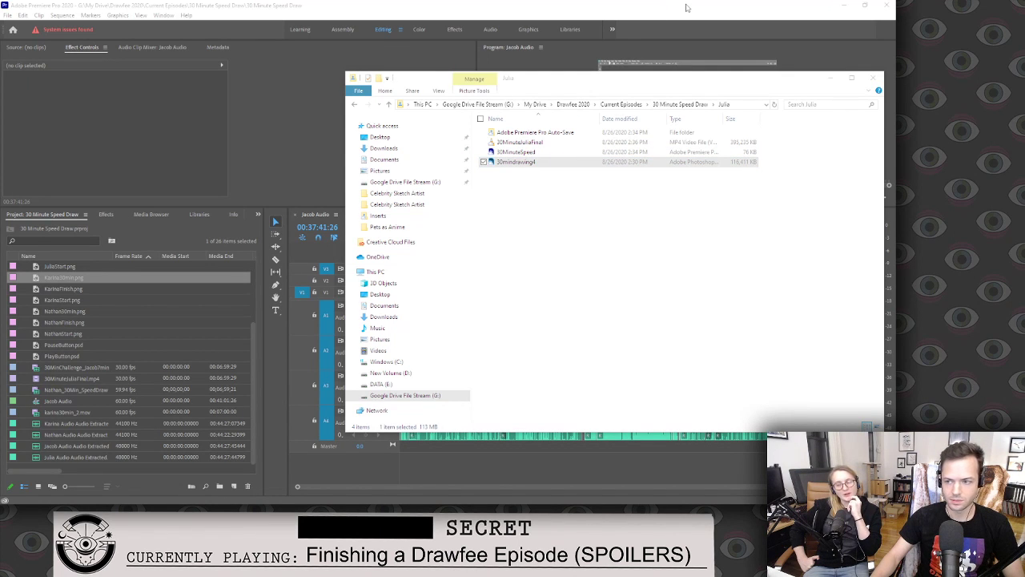
click(685, 10)
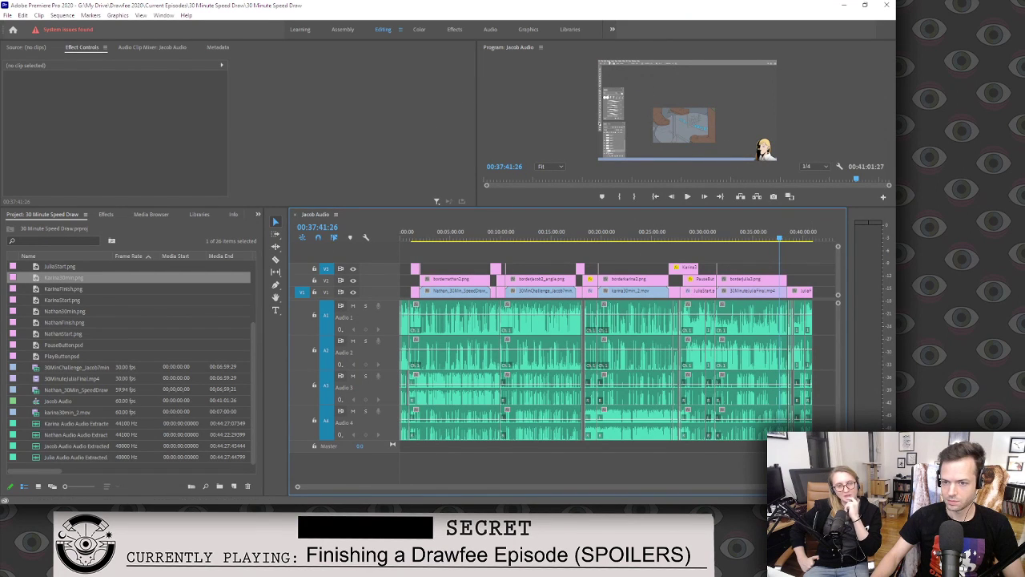
Switch to Photoshop and minimize the streaming window that covers the 30mindrawing4 document.
key(alt+Tab)
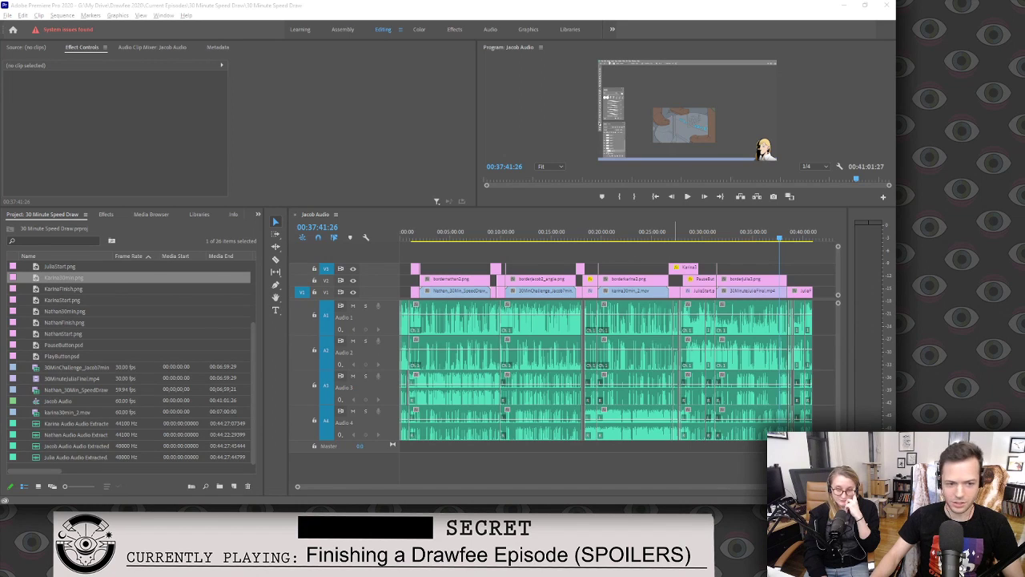
key(alt+Tab)
key(alt+Tab)
key(alt+Tab)
key(alt+Tab)
key(alt+Tab)
key(alt+Tab)
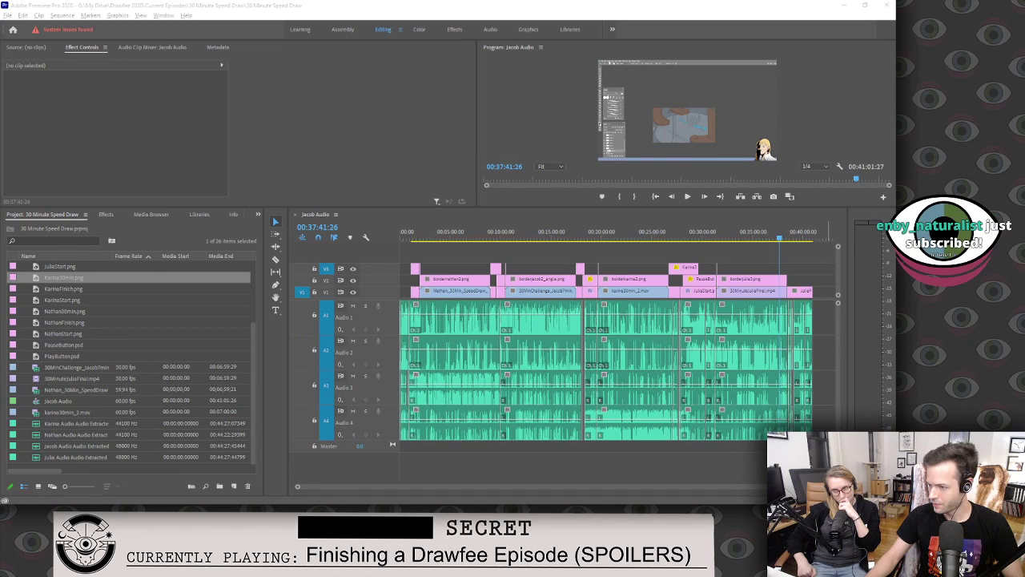
key(alt+Tab)
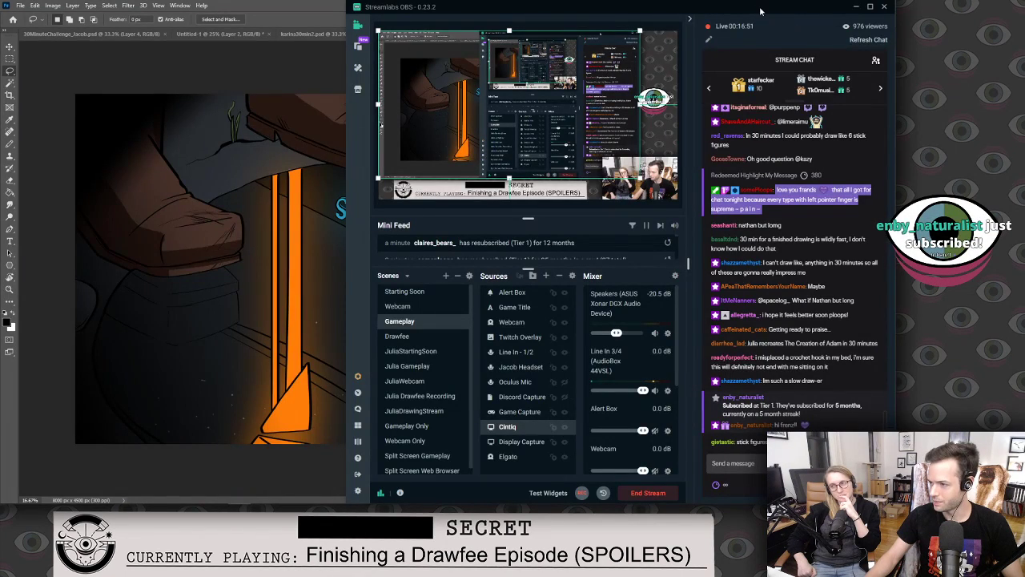
click(856, 7)
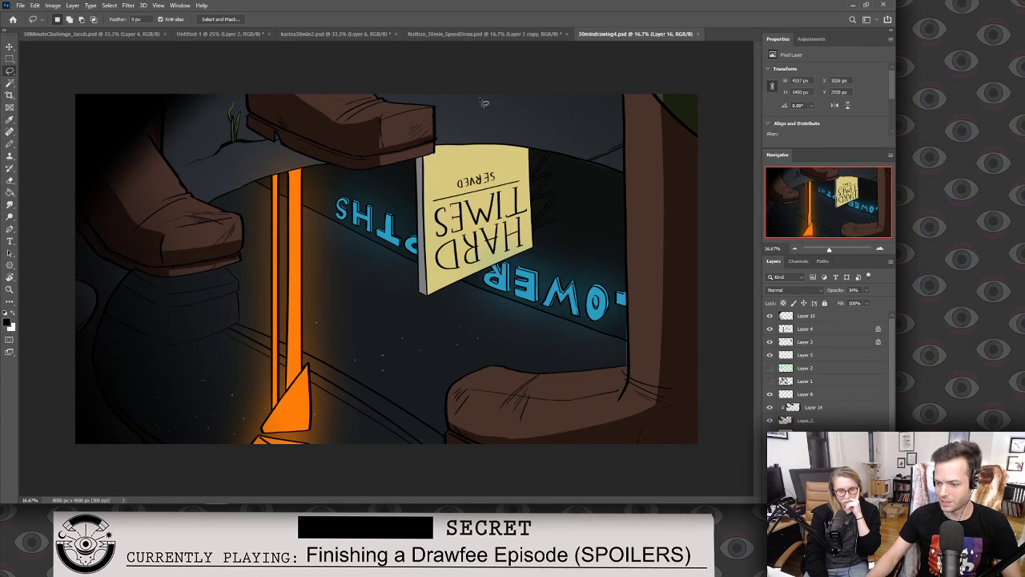
click(20, 6)
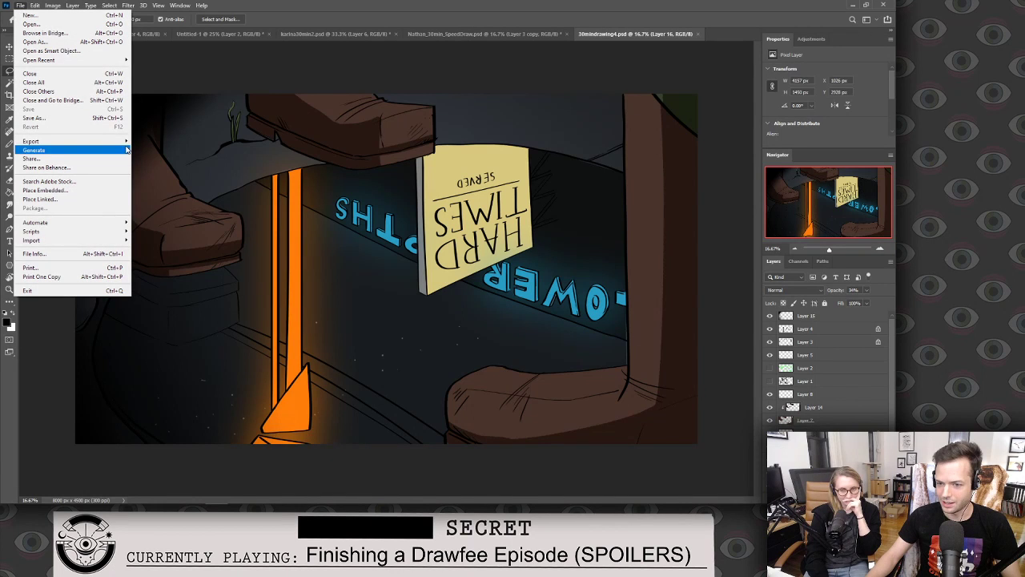
mouse_move(120, 140)
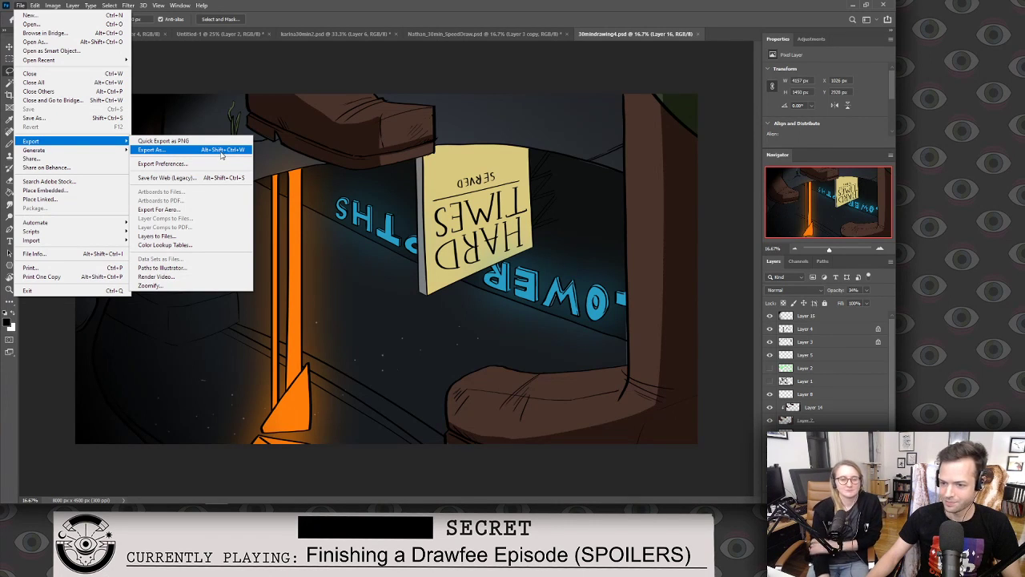
click(238, 66)
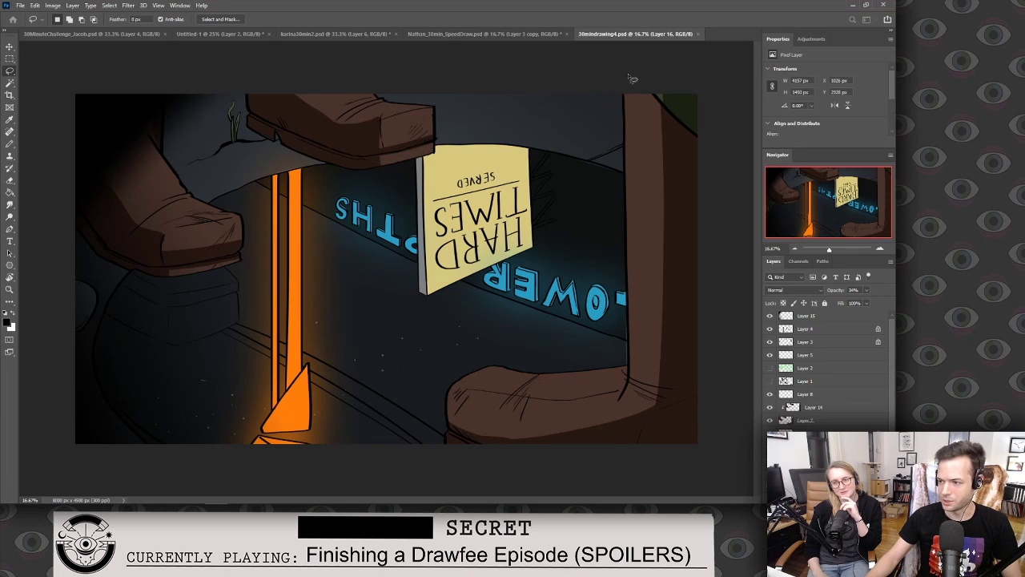
Export the 30mindrawing4 document as a PNG with the image width set to 4000 px.
key(ctrl+alt+shift+w)
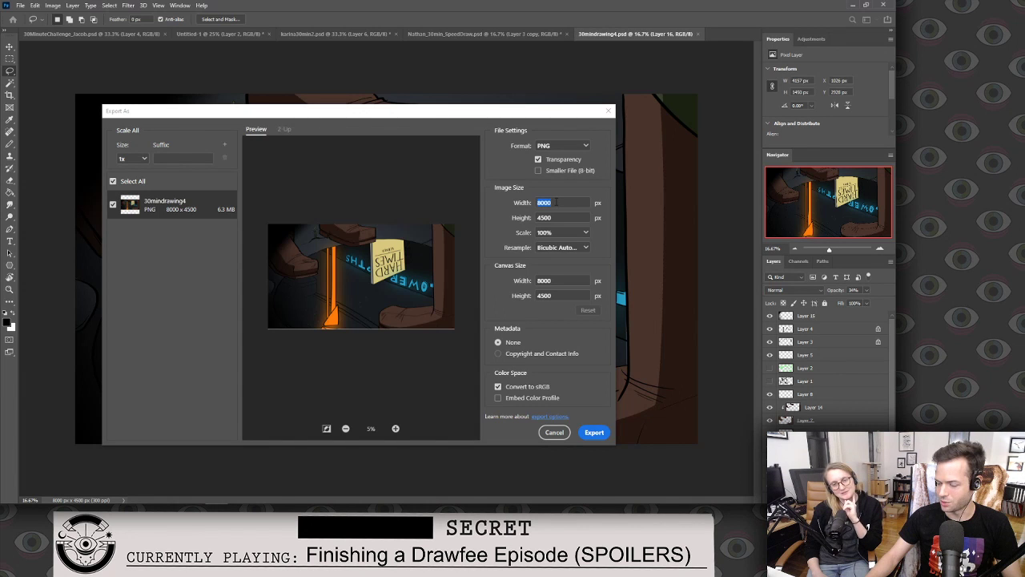
text(4000)
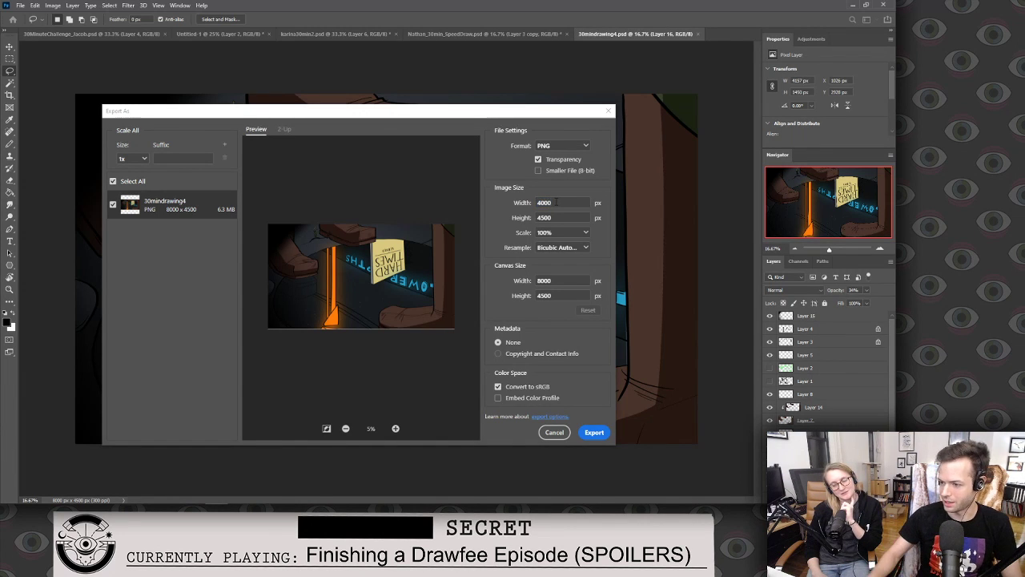
key(Tab)
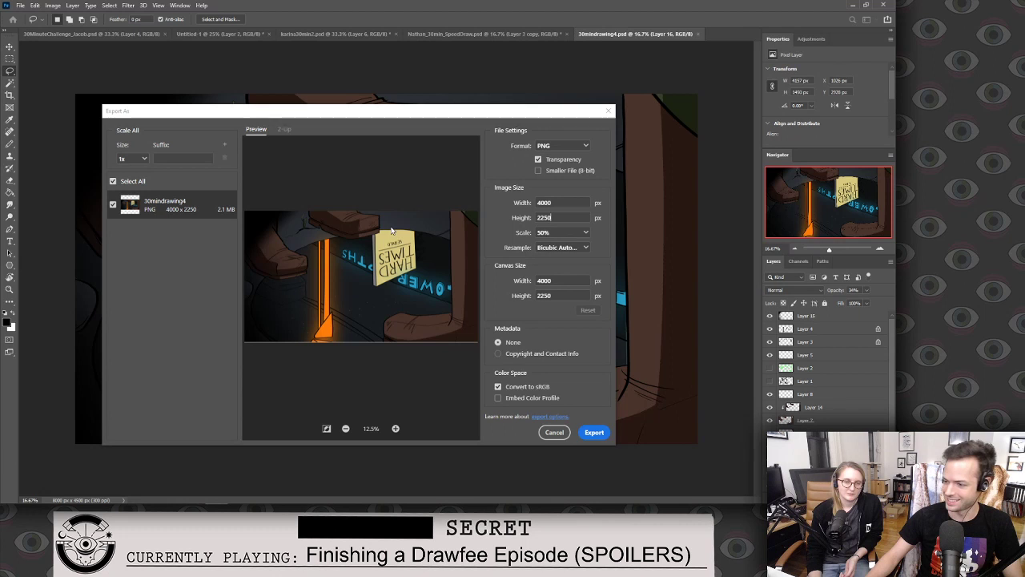
click(593, 431)
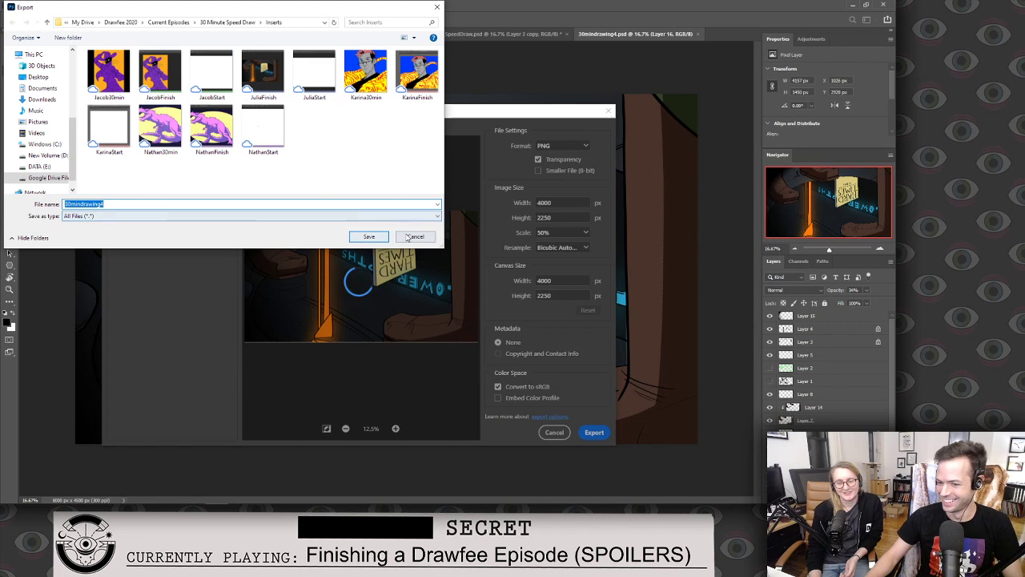
Save the exported PNG in the Inserts folder as Julia30min, without replacing the existing JuliaFinish file.
text(Julia)
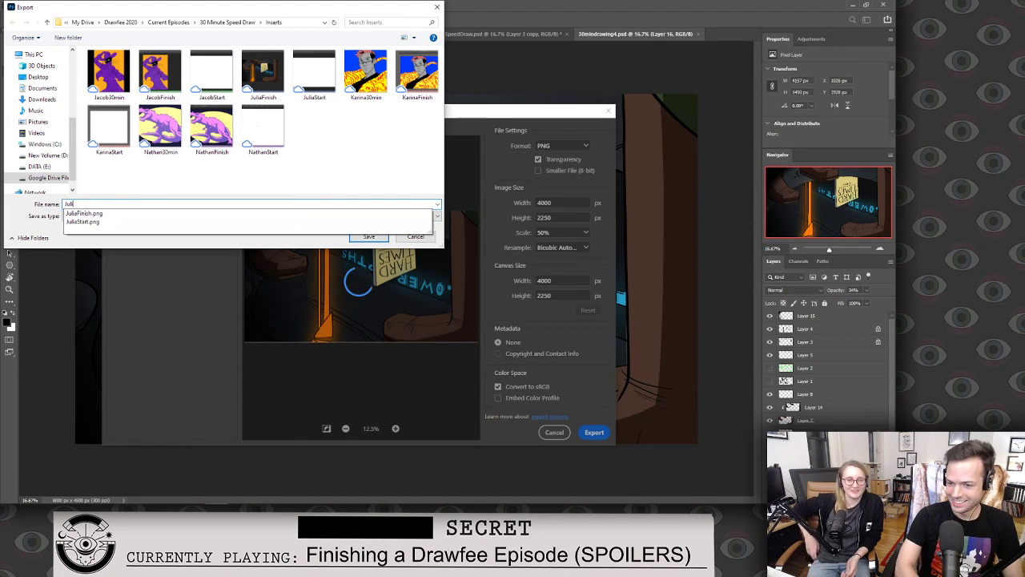
text(Finish)
key(Return)
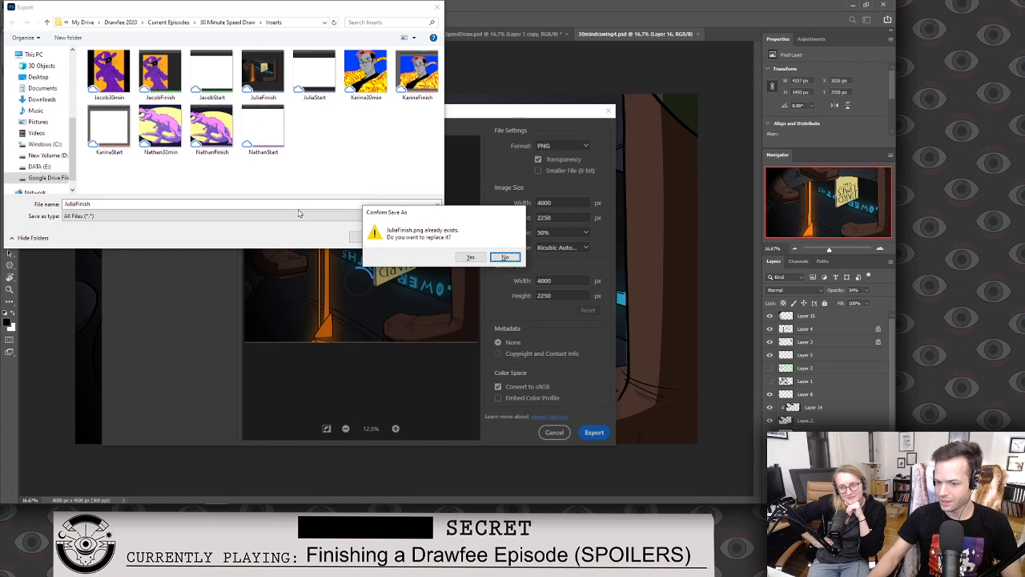
click(505, 258)
click(106, 202)
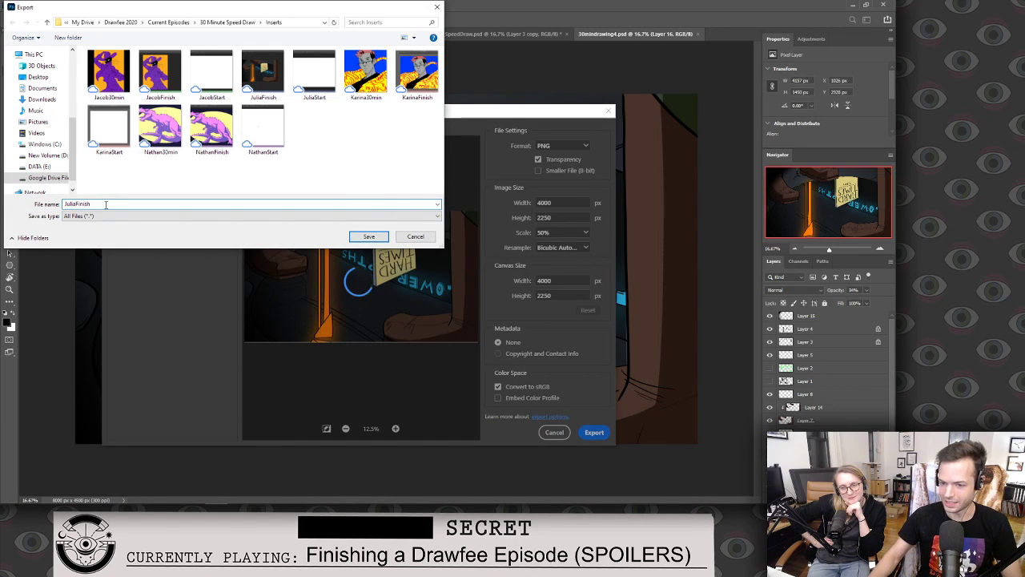
key(BackSpace)
key(BackSpace)
key(BackSpace)
key(BackSpace)
text(30min)
key(Return)
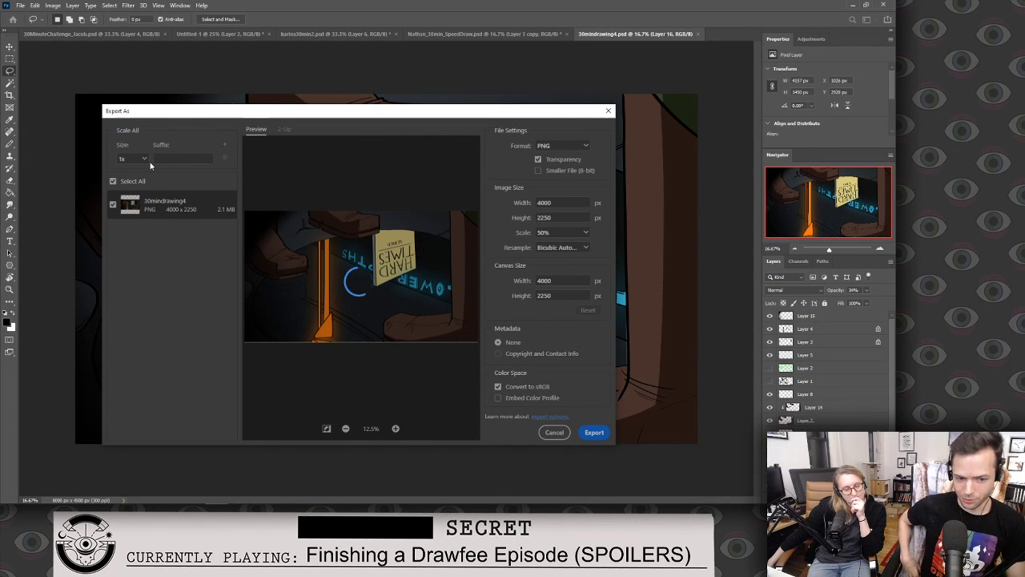
key(Return)
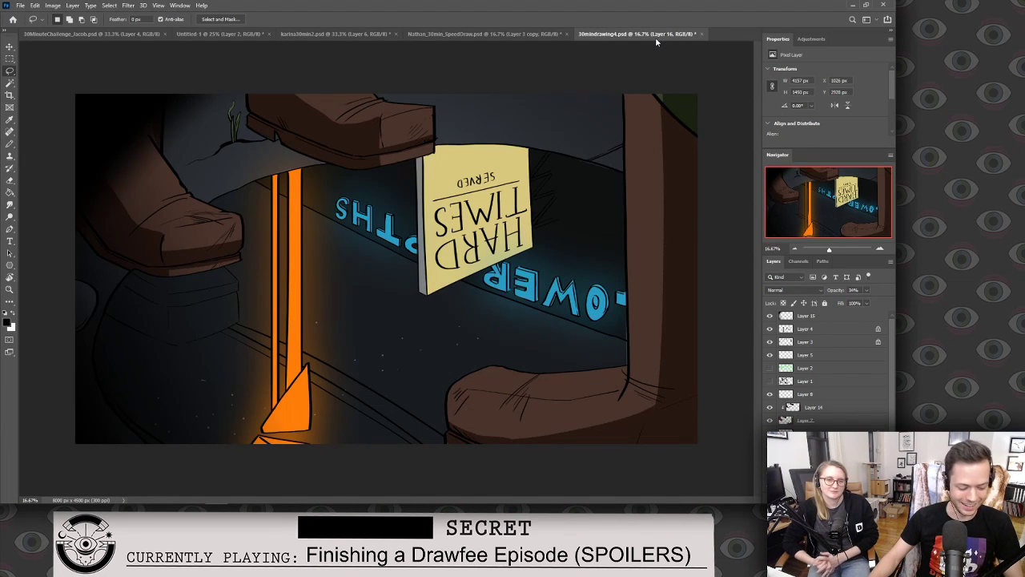
Save the 30mindrawing4 document and switch back to Premiere Pro.
key(ctrl+s)
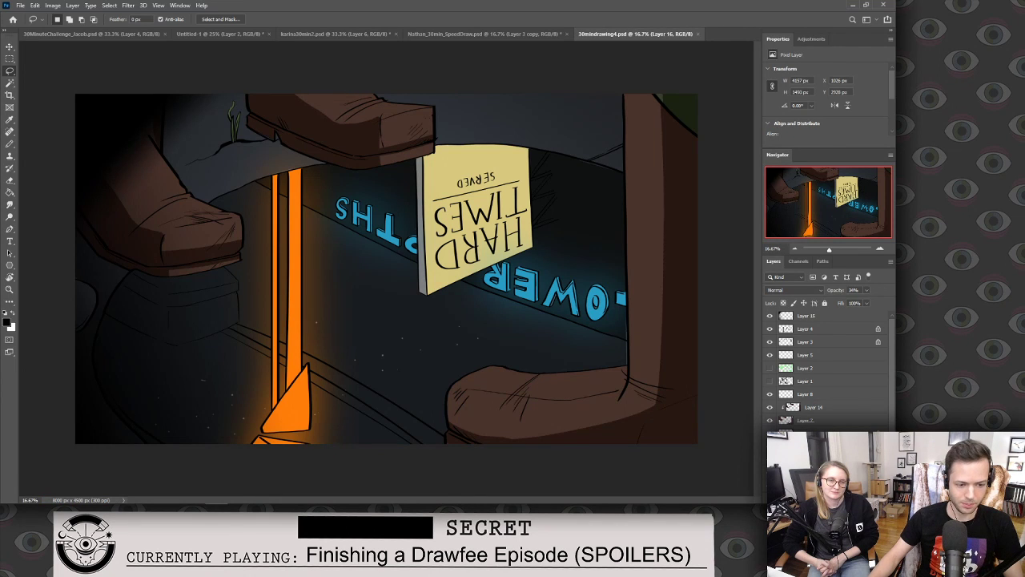
key(alt+Tab)
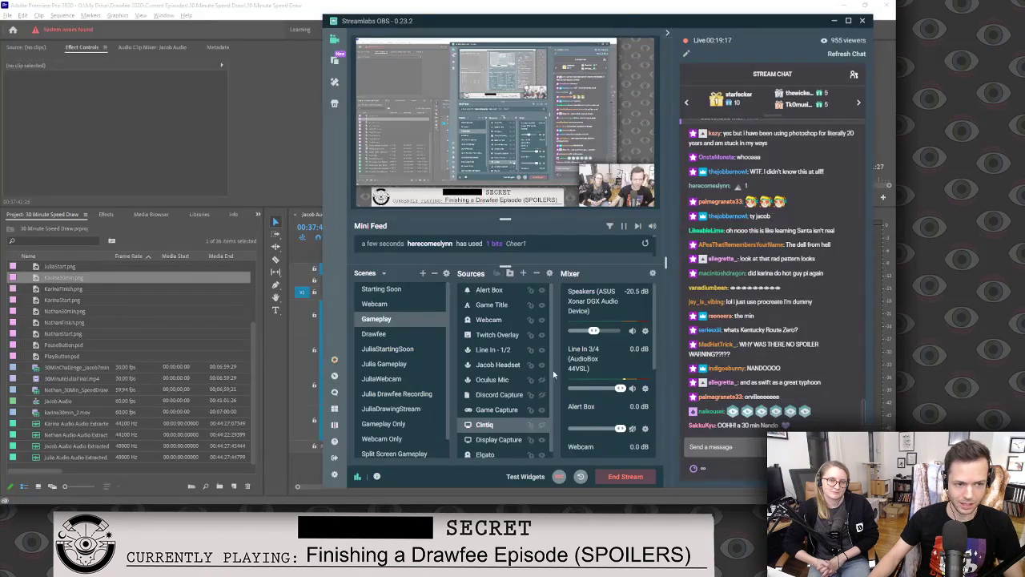
key(alt+Tab)
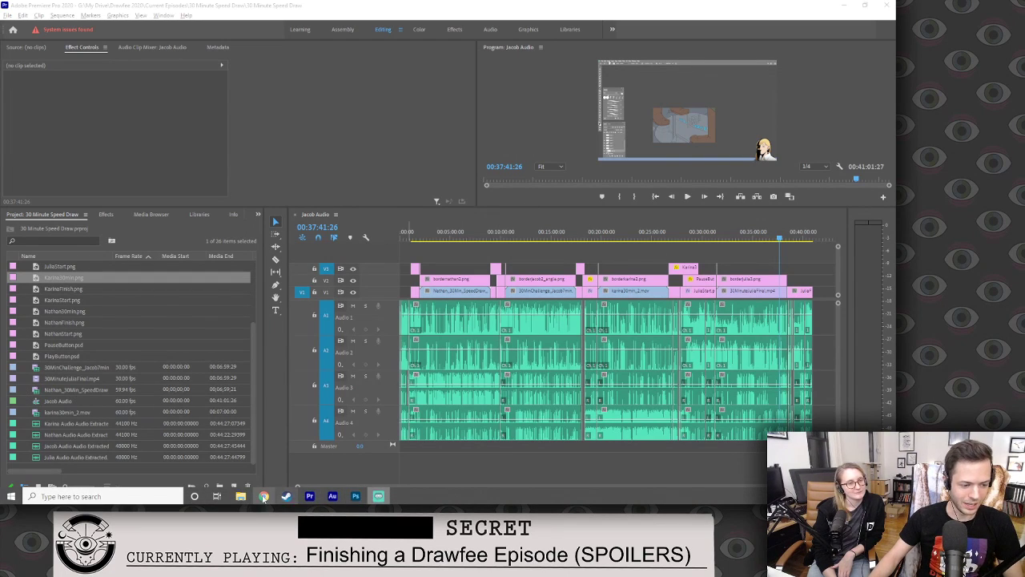
Browse Google Drive File Stream in File Explorer to the 30 Minute Speed Draw folder under Drawfee 2020, Current Episodes.
click(240, 495)
click(409, 396)
double_click(541, 133)
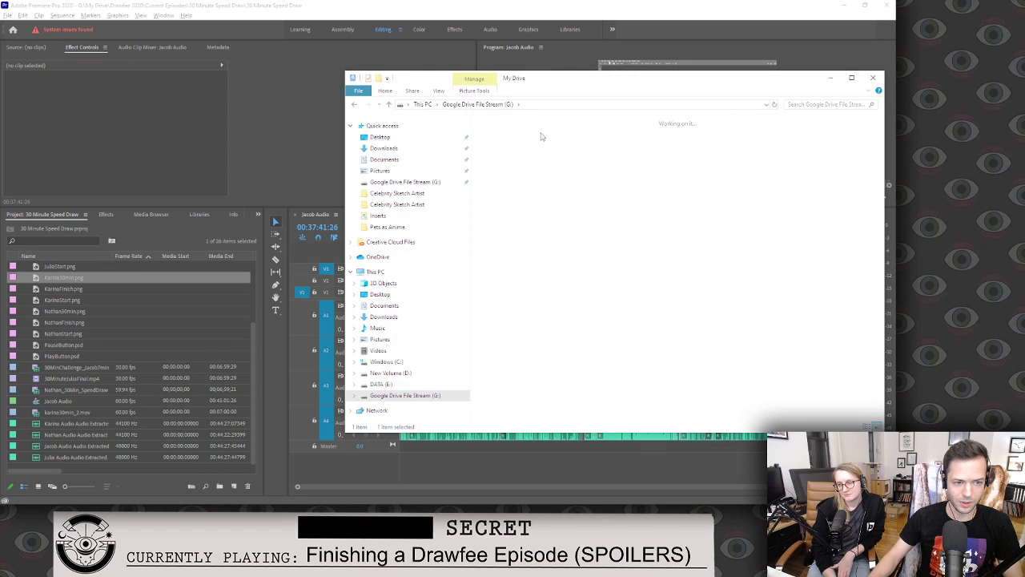
double_click(541, 133)
double_click(565, 190)
click(565, 140)
double_click(564, 133)
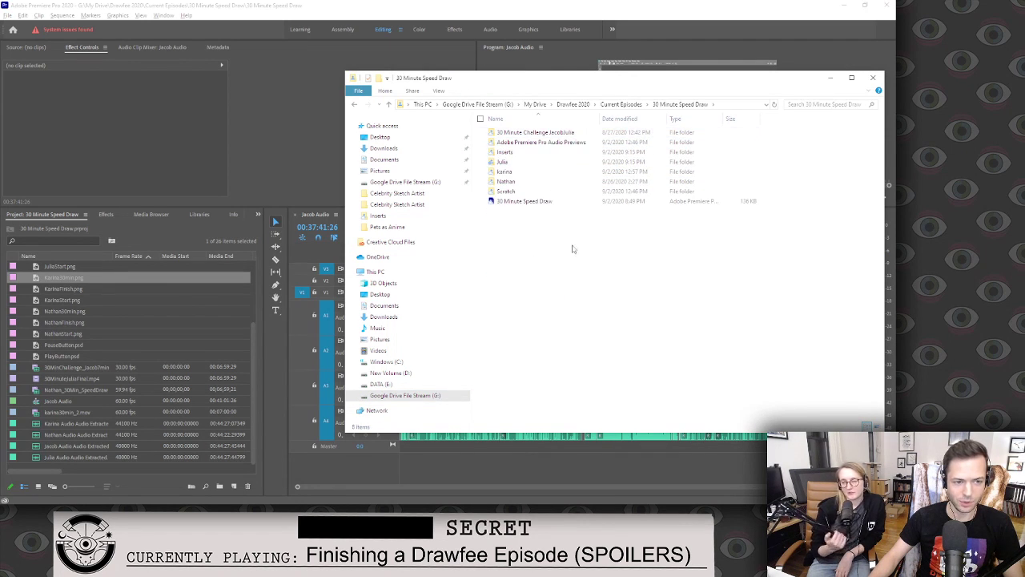
Import the Julia30min image from the Inserts folder into the Premiere Pro project and close the File Explorer window.
double_click(528, 162)
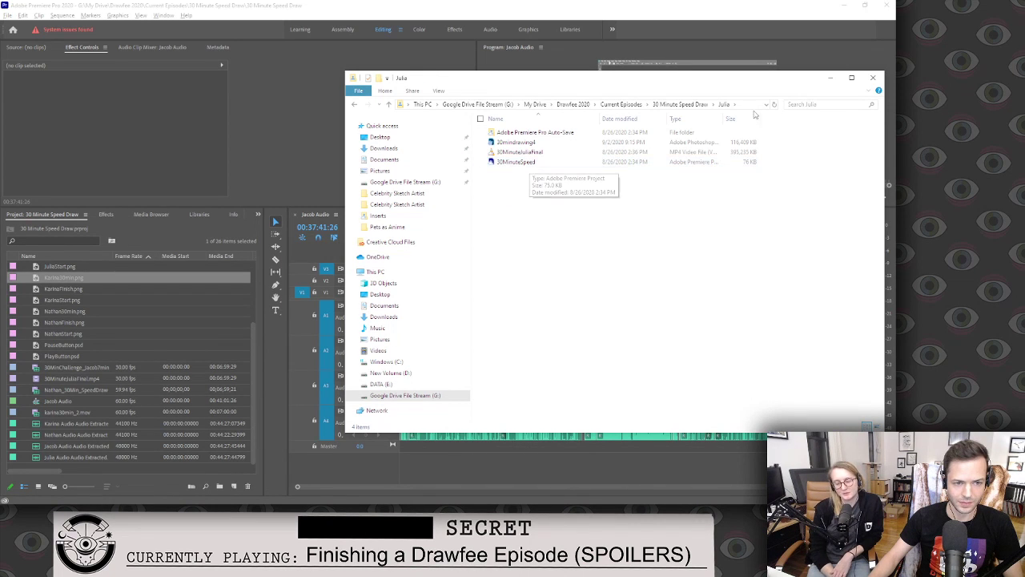
click(679, 104)
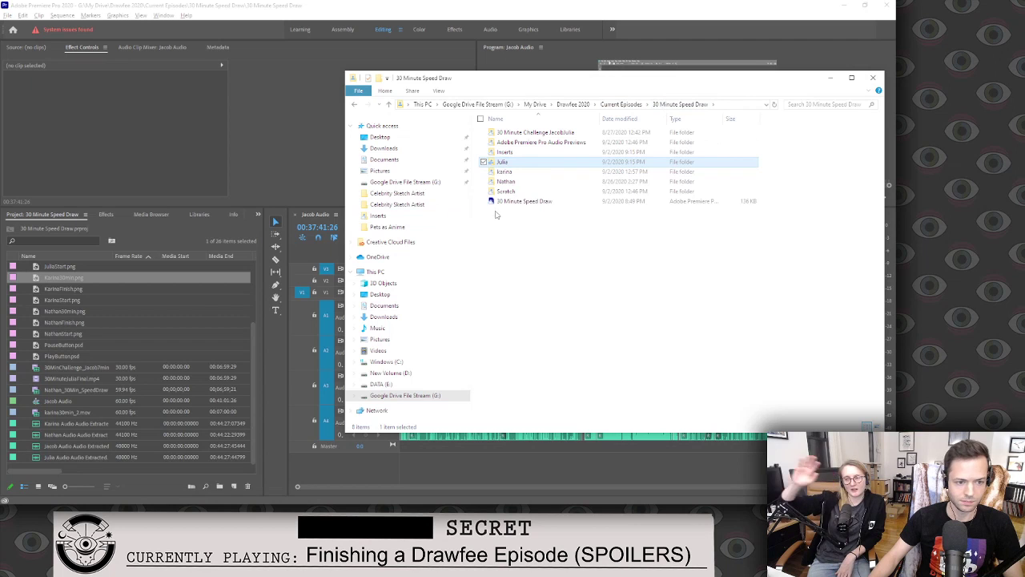
double_click(519, 153)
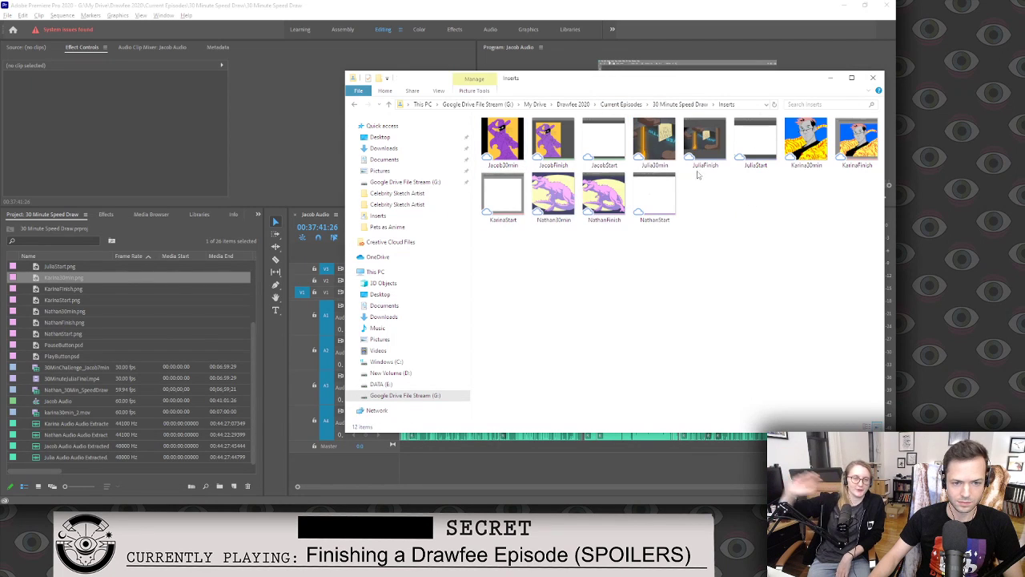
drag(660, 142, 173, 436)
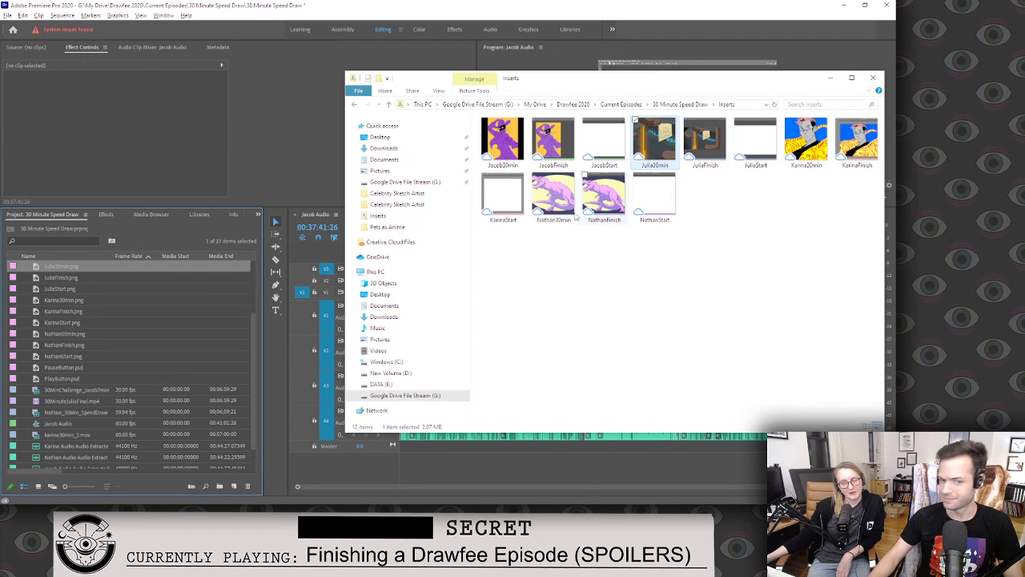
click(872, 77)
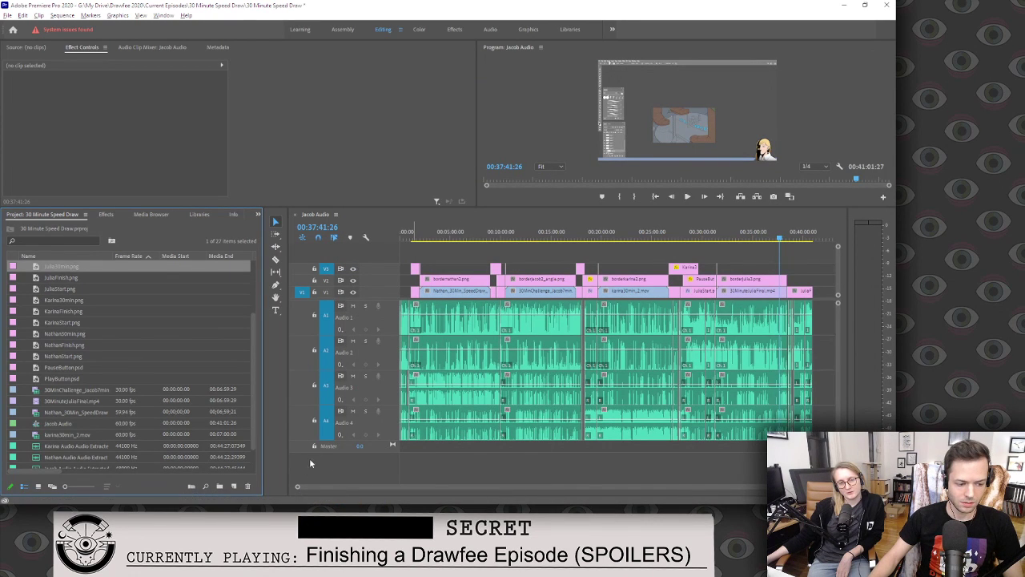
Place the Julia30min.png still on track V2 above JuliaFinish.png, starting where the borderJulia clip ends.
drag(297, 486, 428, 466)
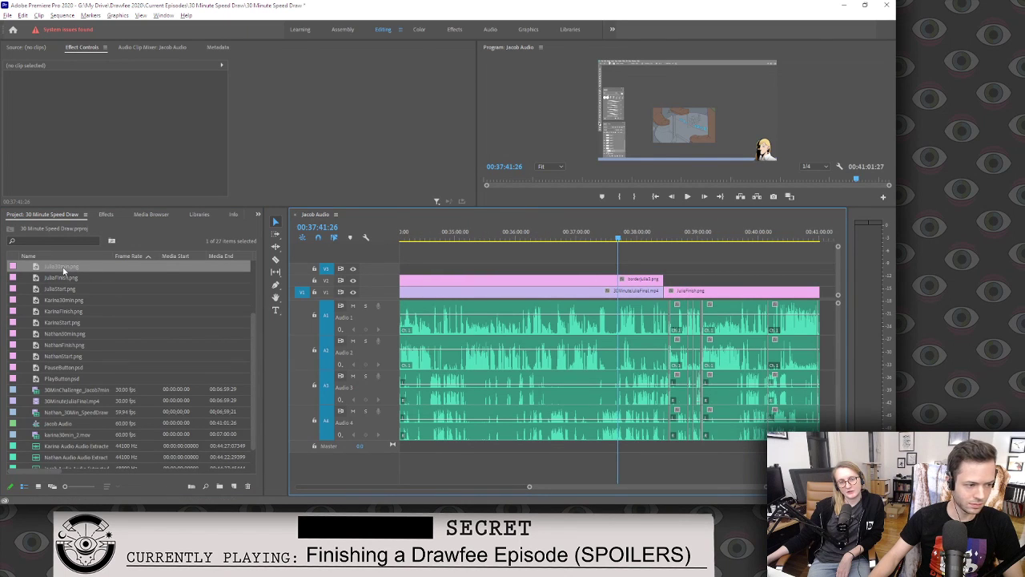
drag(626, 234, 639, 234)
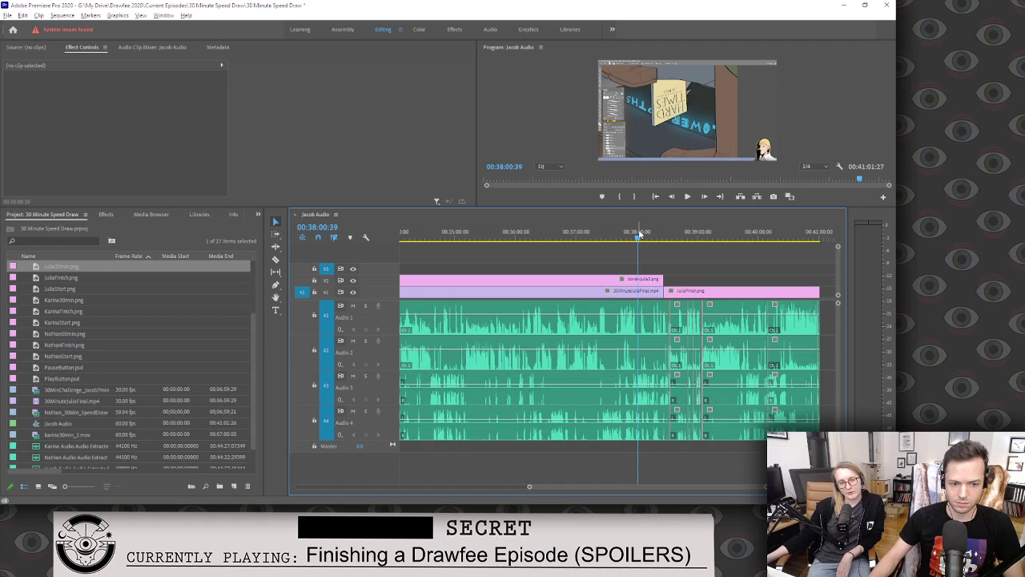
drag(639, 234, 650, 237)
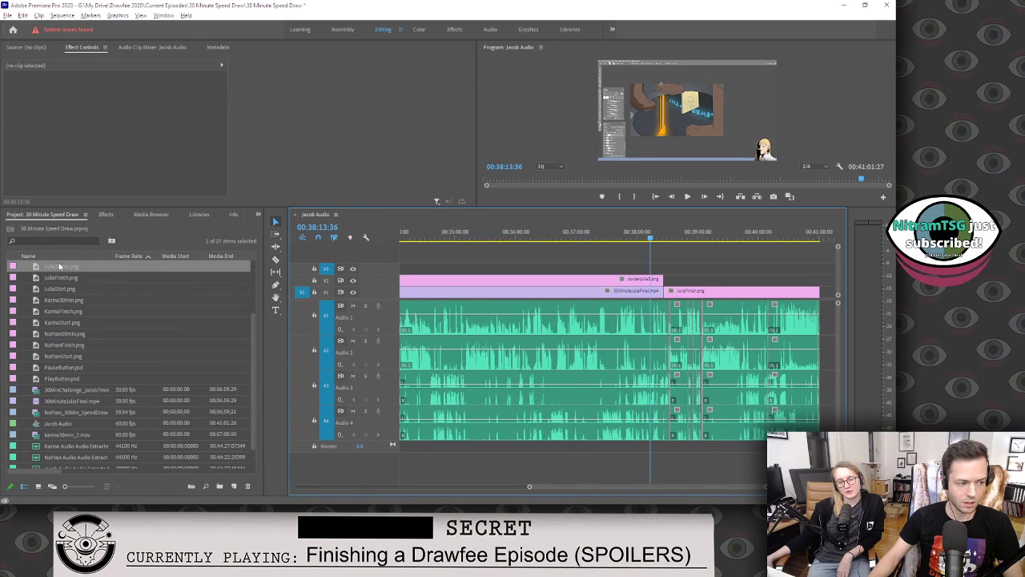
drag(54, 269, 666, 288)
Extend the Julia30min.png clip on V2 to the end of the sequence, level with the end of JuliaFinish.png.
drag(666, 234, 661, 235)
scroll(705, 490, up, 6)
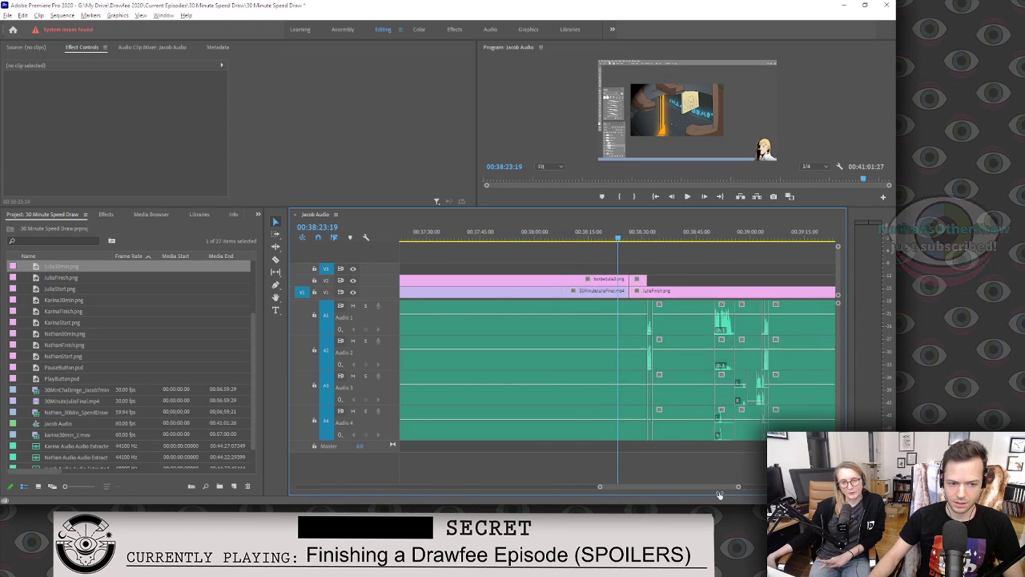
scroll(706, 490, down, 6)
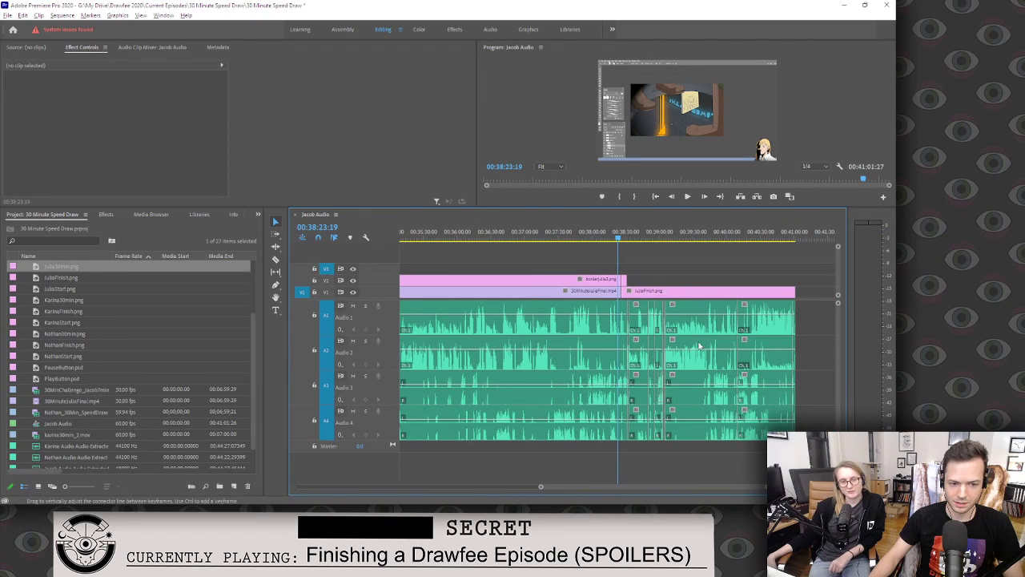
drag(633, 279, 796, 276)
Review the last minute of the 30MinuteJuliaFinal.mp4 drawing footage before the cut to the still.
click(592, 237)
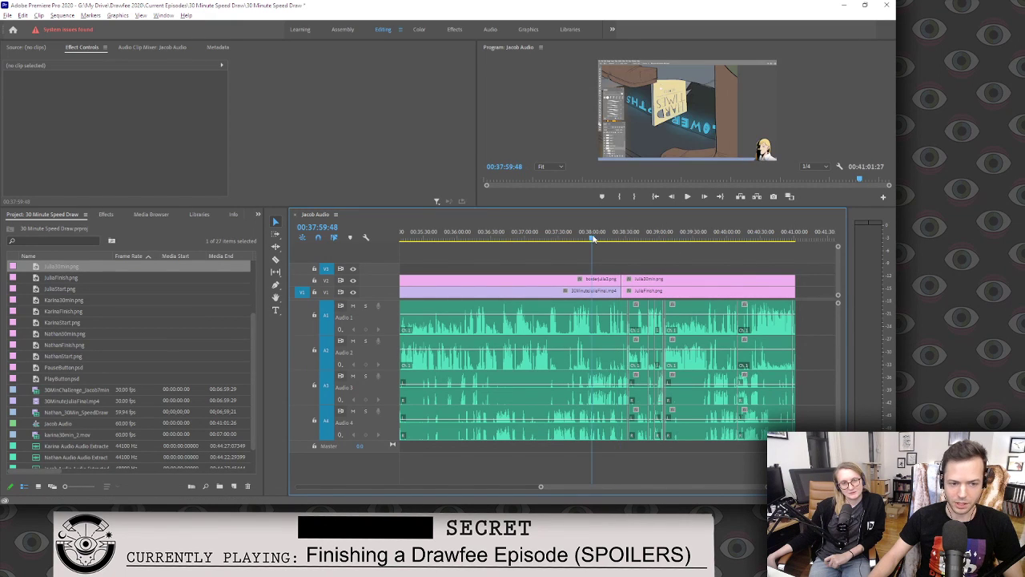
click(556, 239)
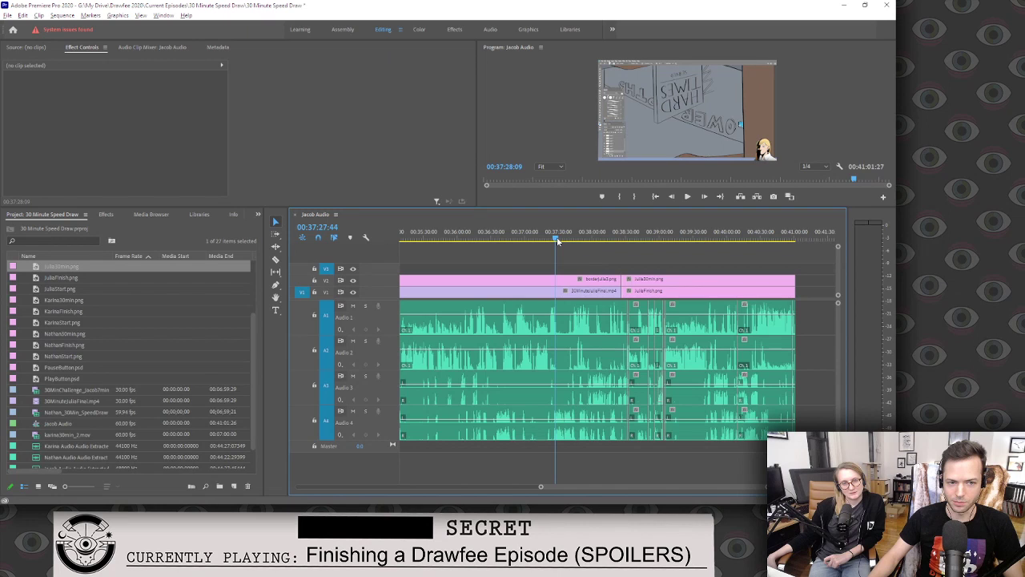
drag(558, 241, 594, 238)
click(596, 293)
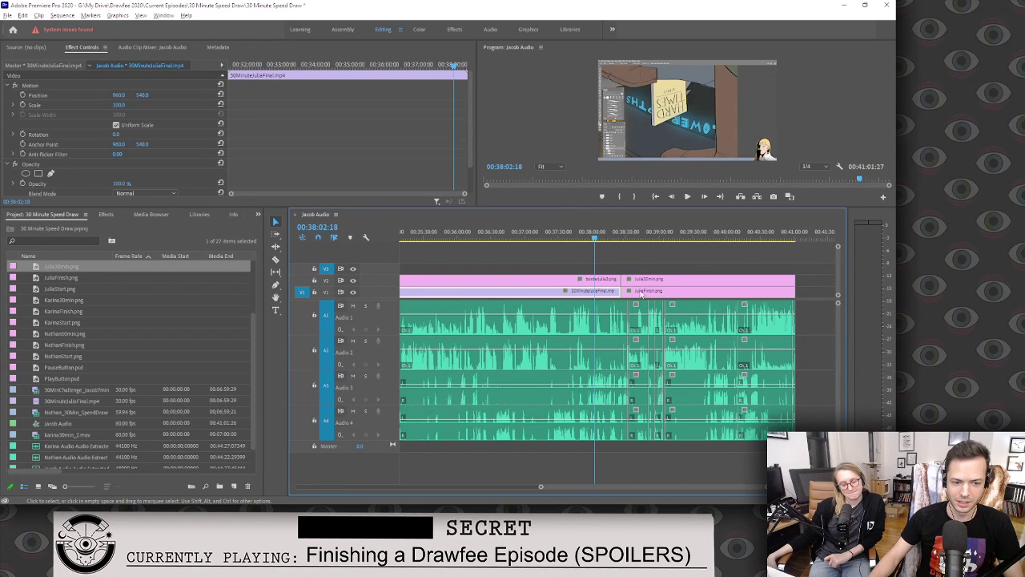
click(621, 235)
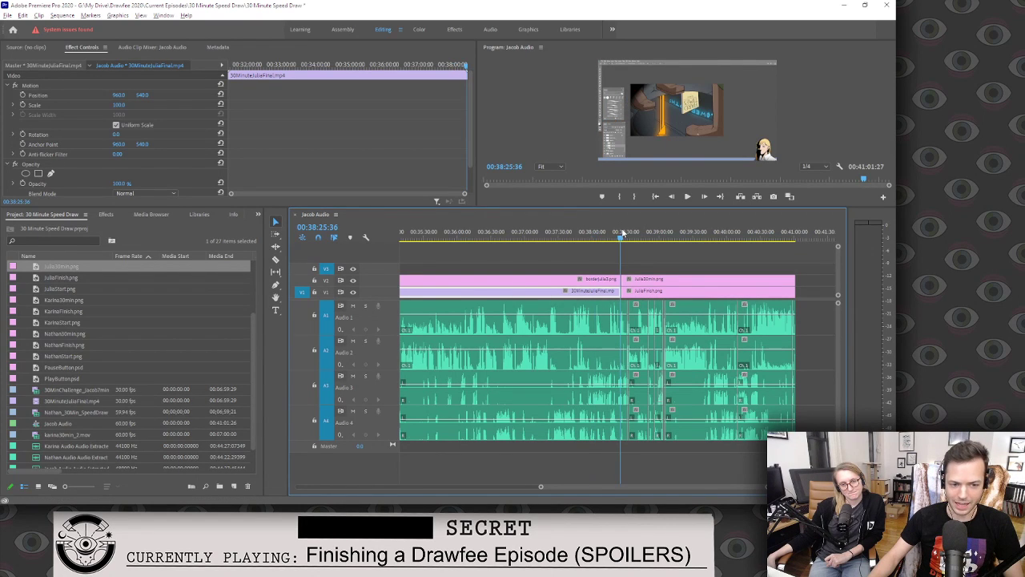
key(Right)
key(Right)
key(Right)
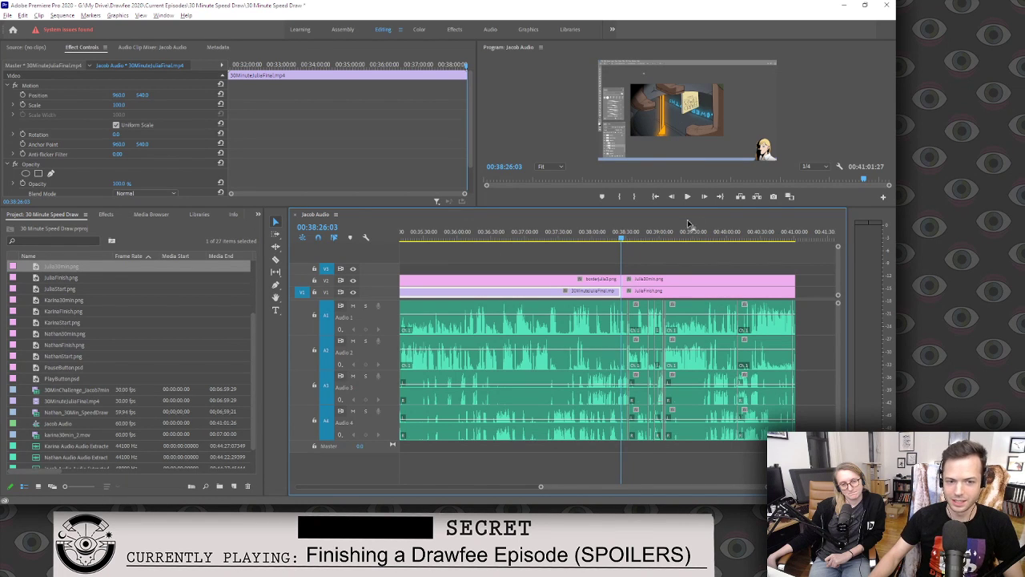
click(774, 199)
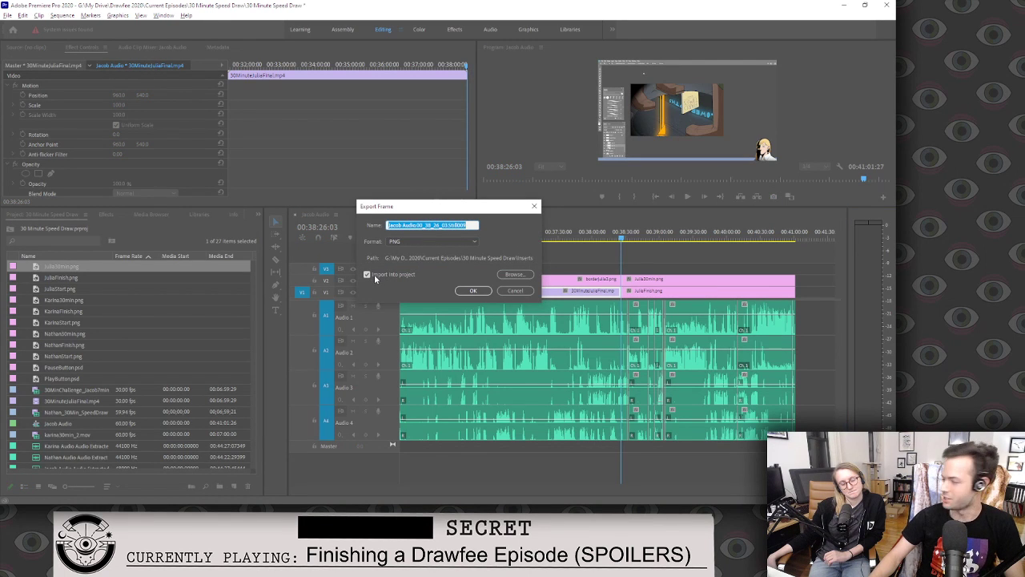
click(515, 290)
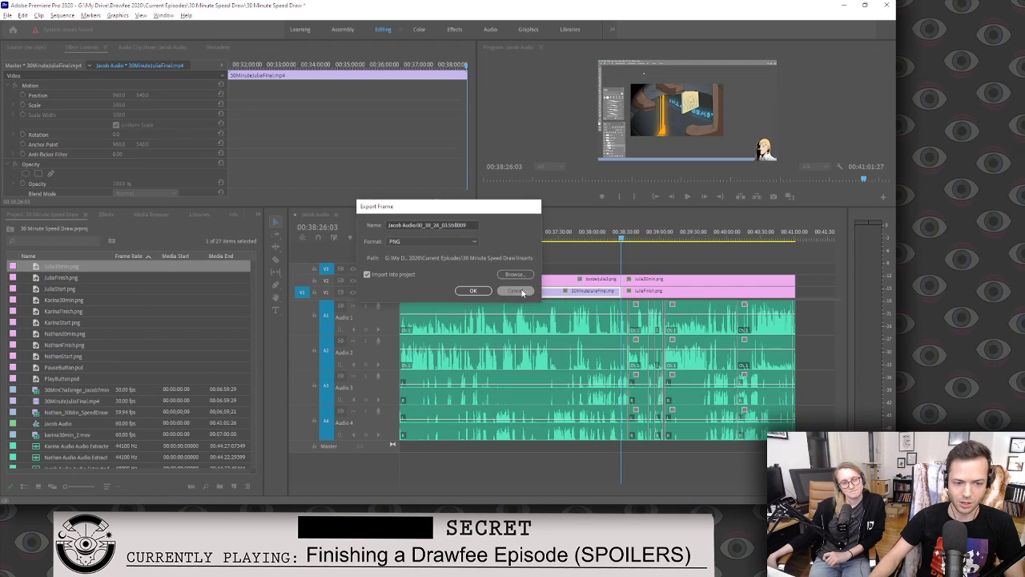
click(630, 290)
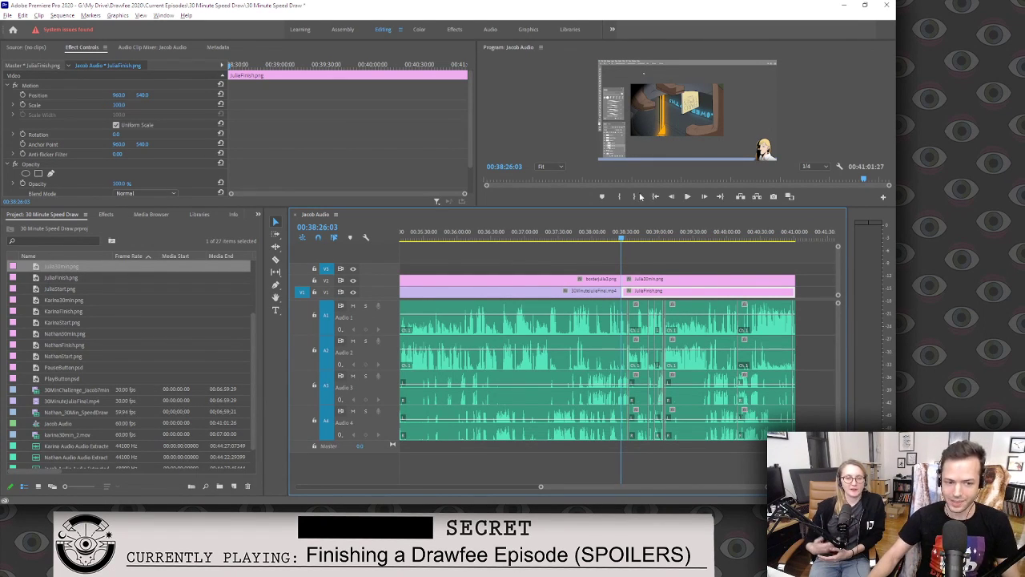
Scale the Julia30min.png clip down to about 48 so the drawing fills the frame.
click(657, 278)
click(644, 232)
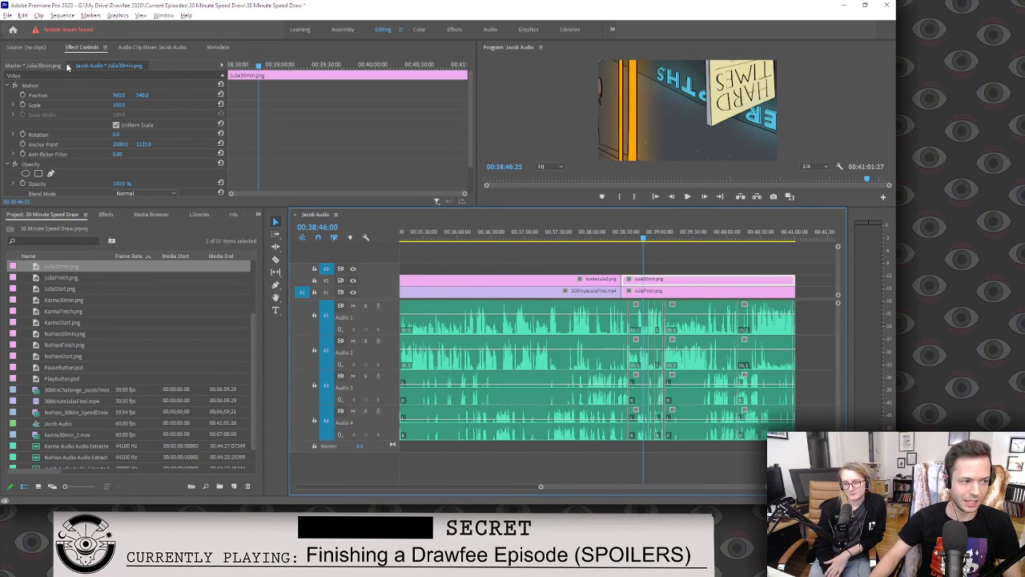
click(120, 104)
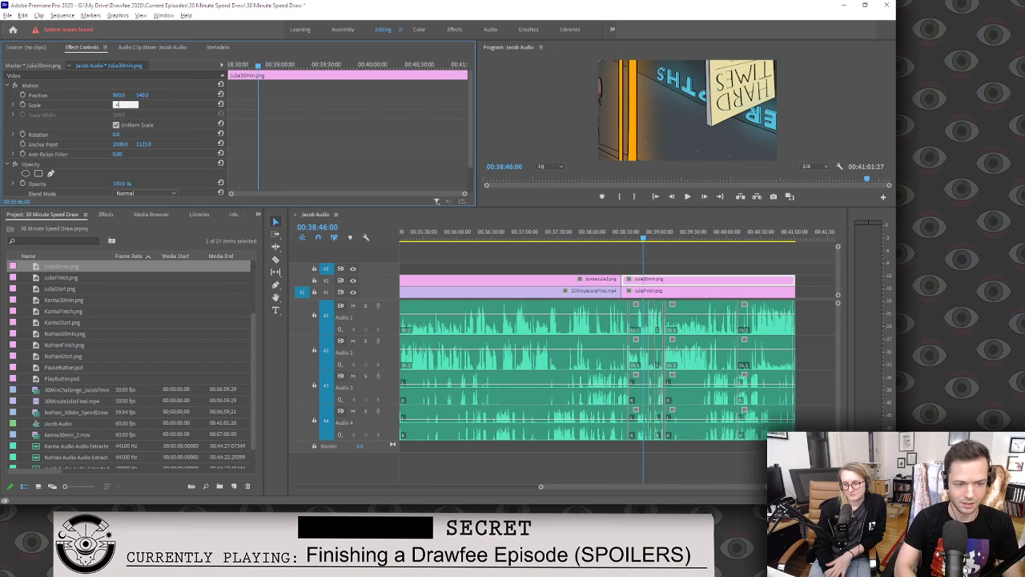
text(48)
key(Return)
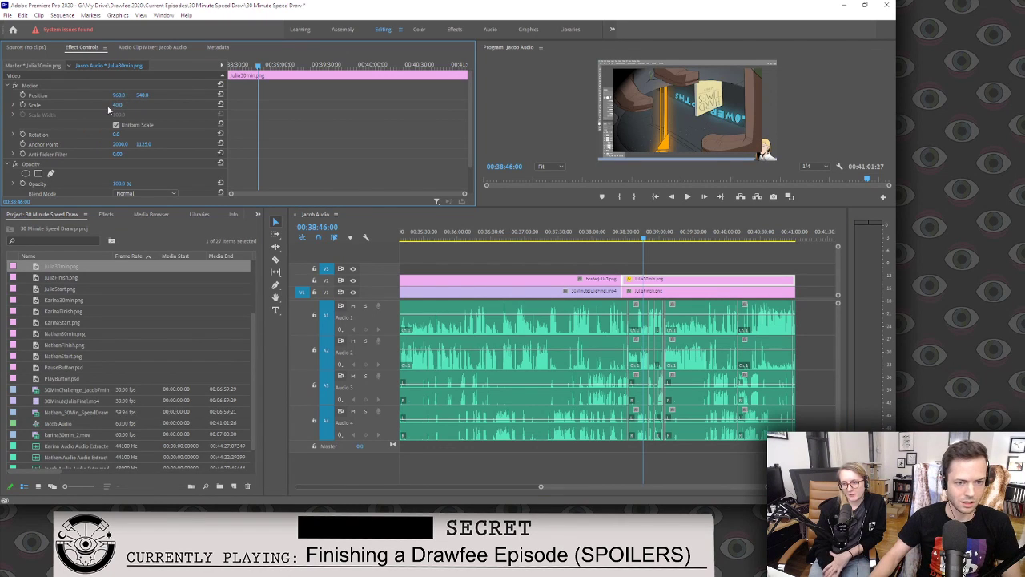
drag(118, 104, 124, 104)
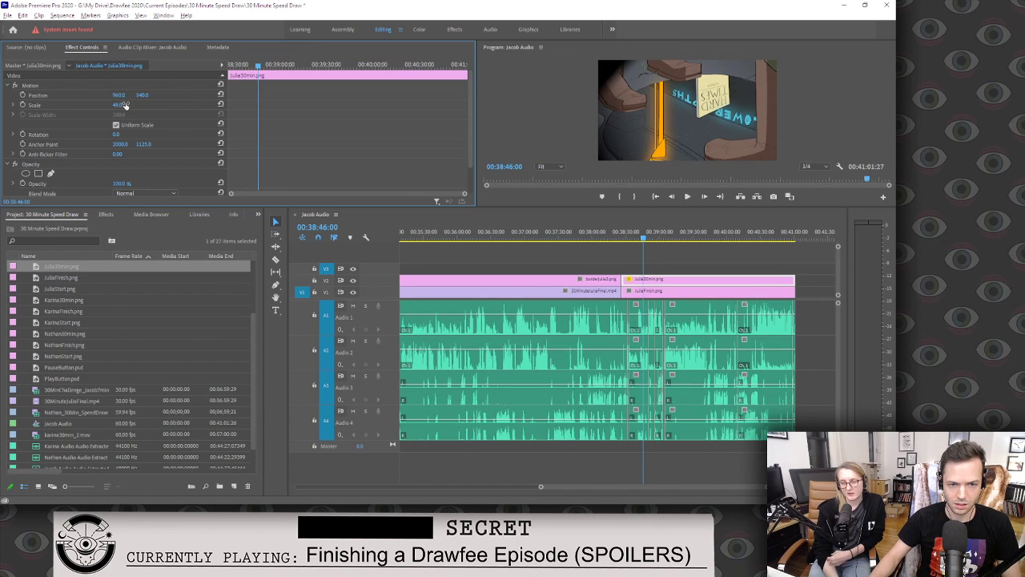
Add an opacity keyframe of 0% at the beginning of the Julia30min.png clip.
drag(250, 64, 229, 64)
scroll(51, 108, down, 1)
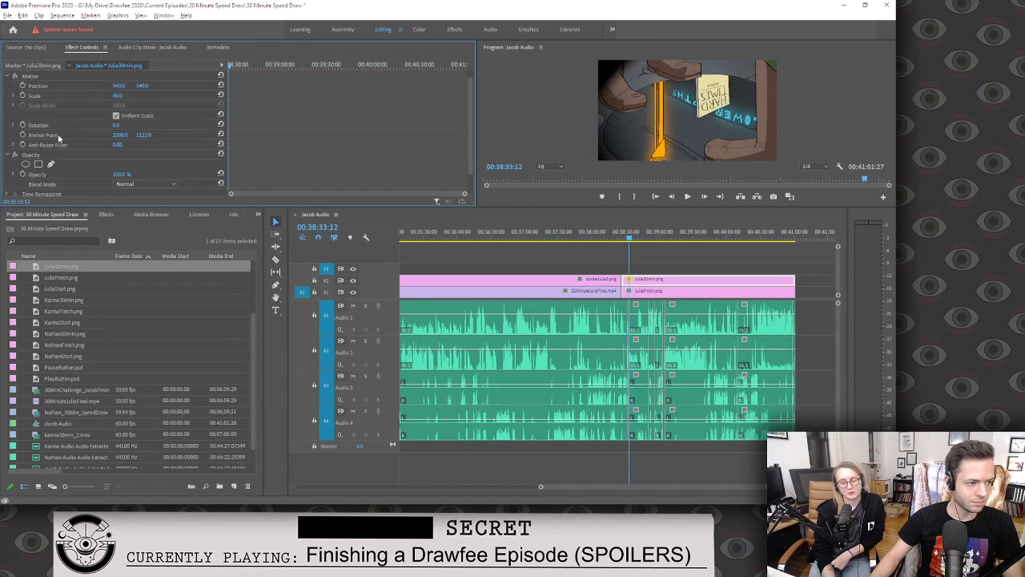
click(32, 174)
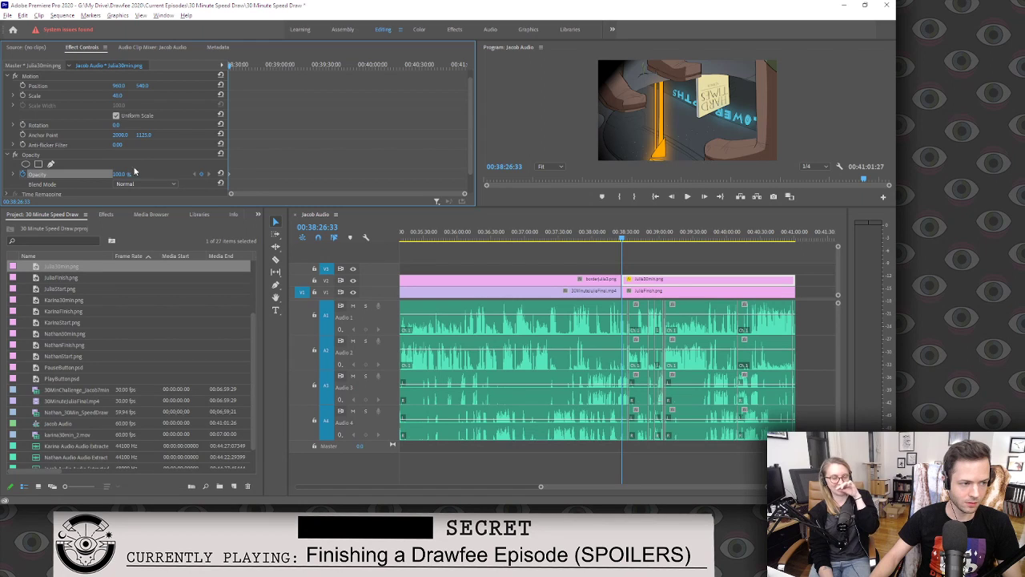
click(119, 173)
text(0)
key(Return)
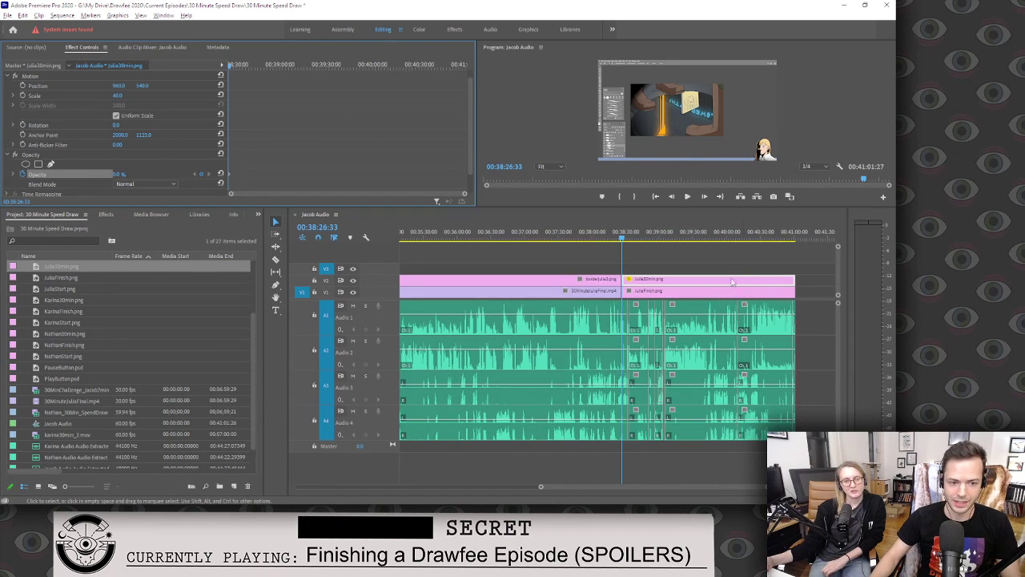
Play ahead to 00:38:30:43, add an opacity keyframe of 100% to Julia30min.png, and start keyframing its scale there.
click(683, 281)
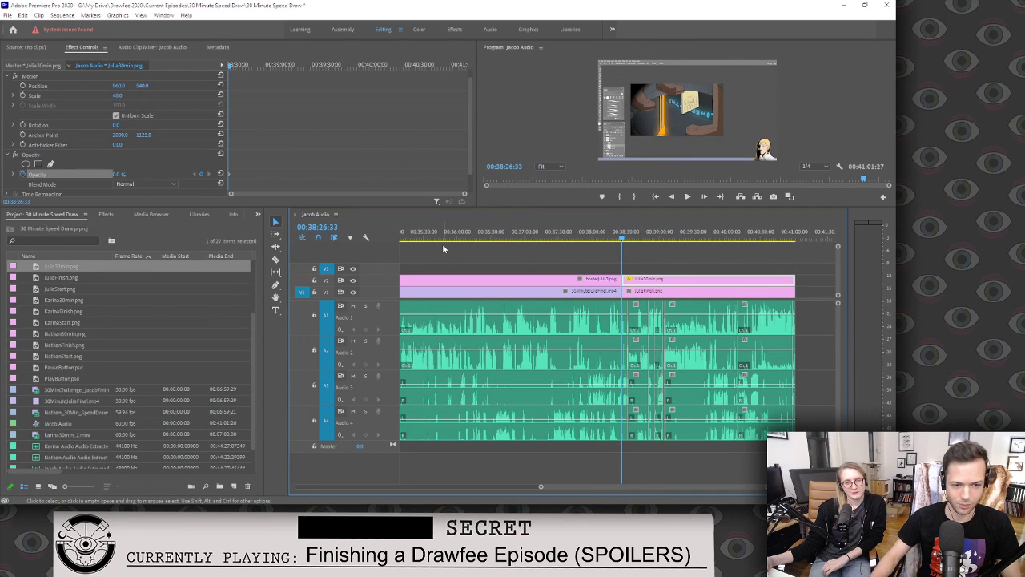
key(space)
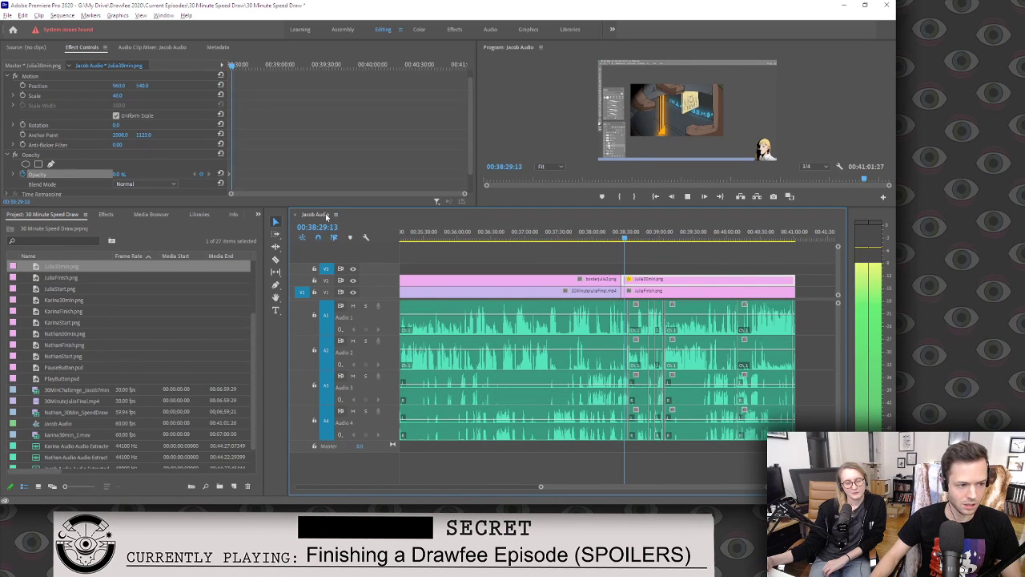
key(space)
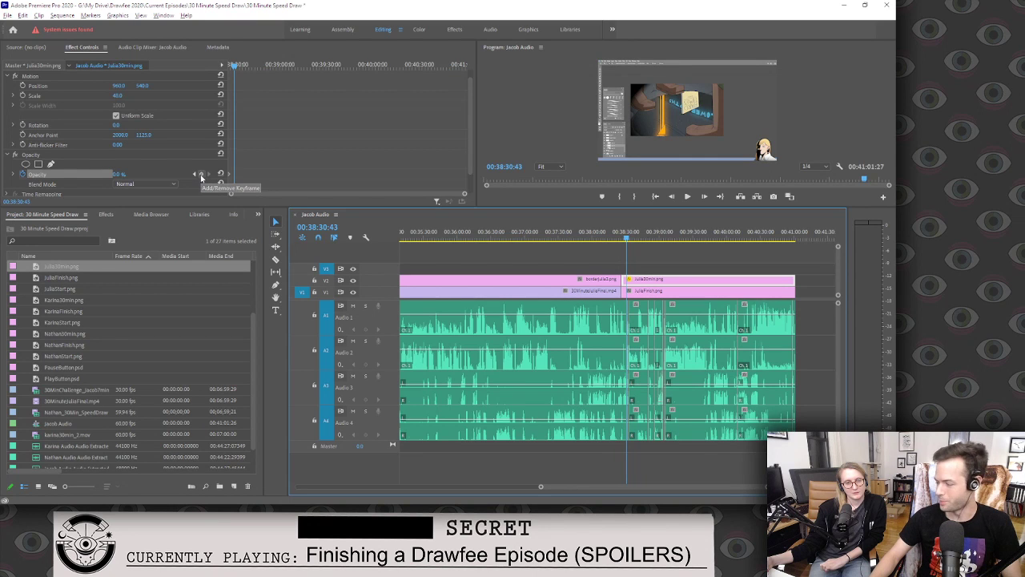
click(118, 174)
text(39)
key(Return)
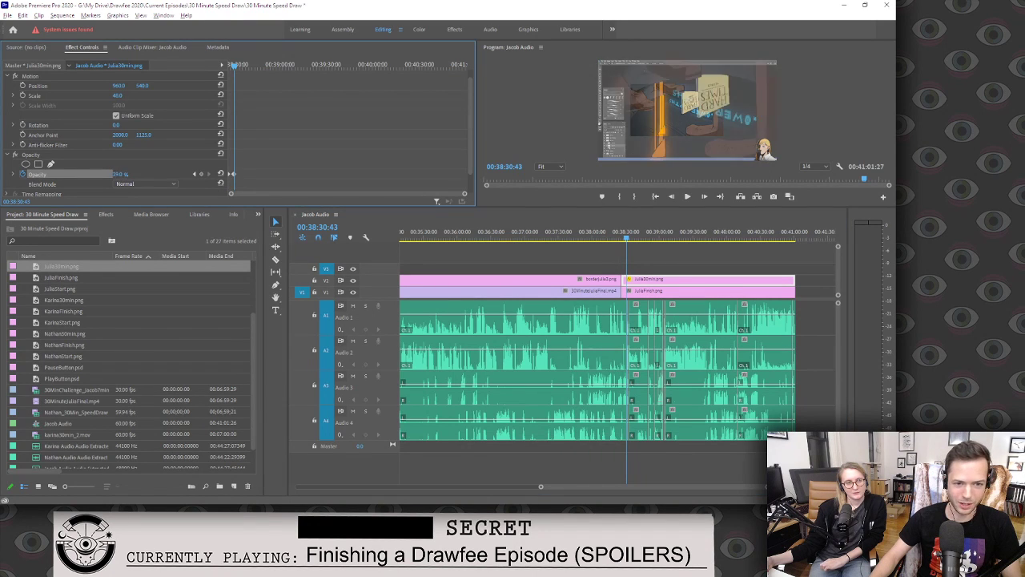
drag(119, 174, 168, 174)
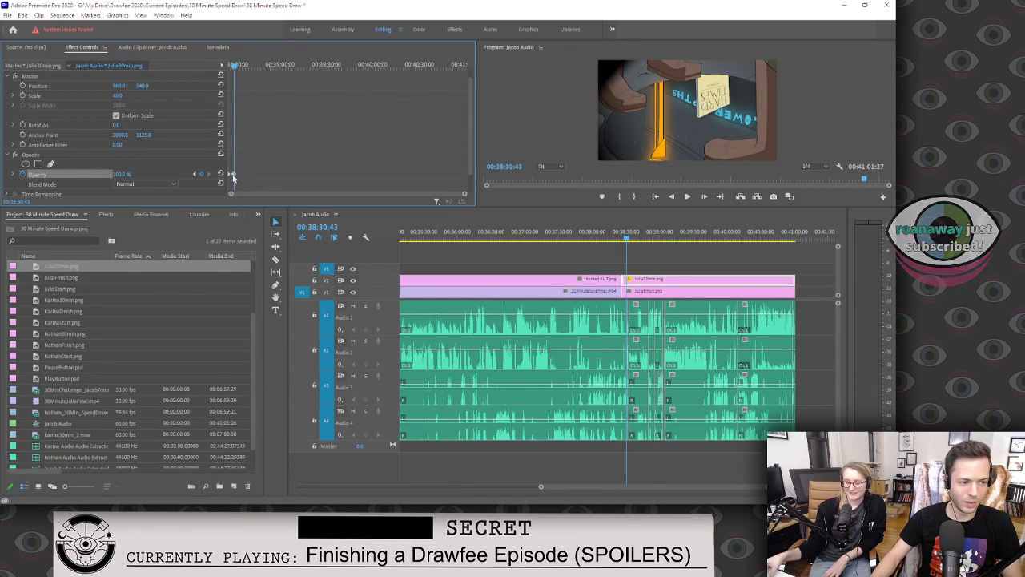
click(22, 96)
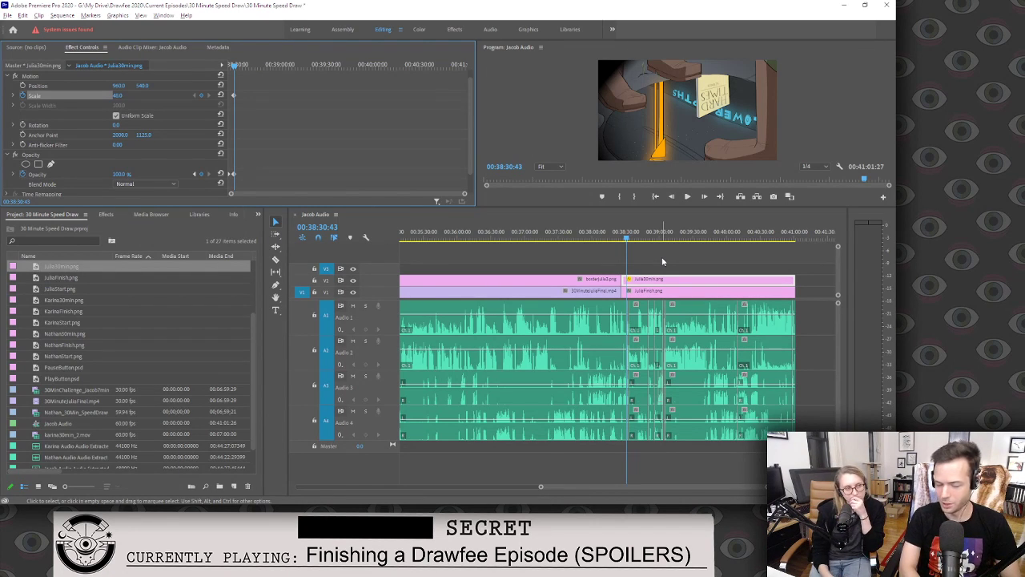
Play through the sections under the Julia30min.png still up to about 00:39:48 and look over the remaining timeline.
key(space)
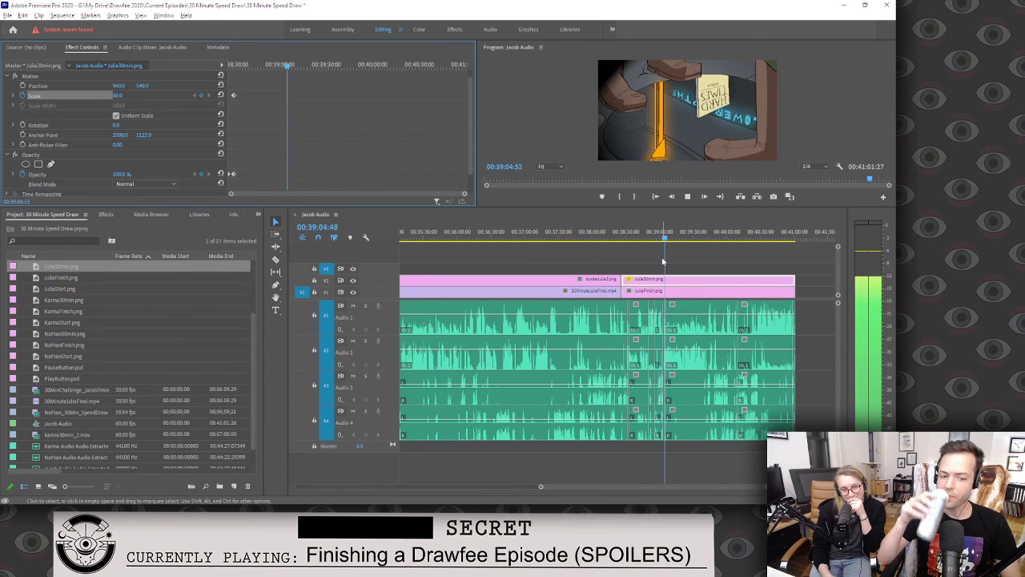
key(space)
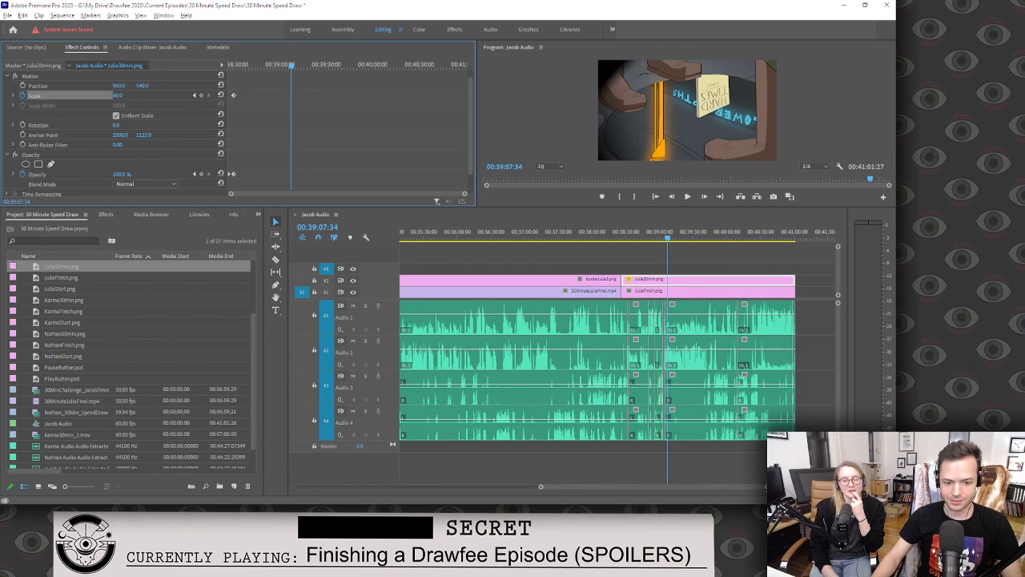
scroll(691, 482, up, 5)
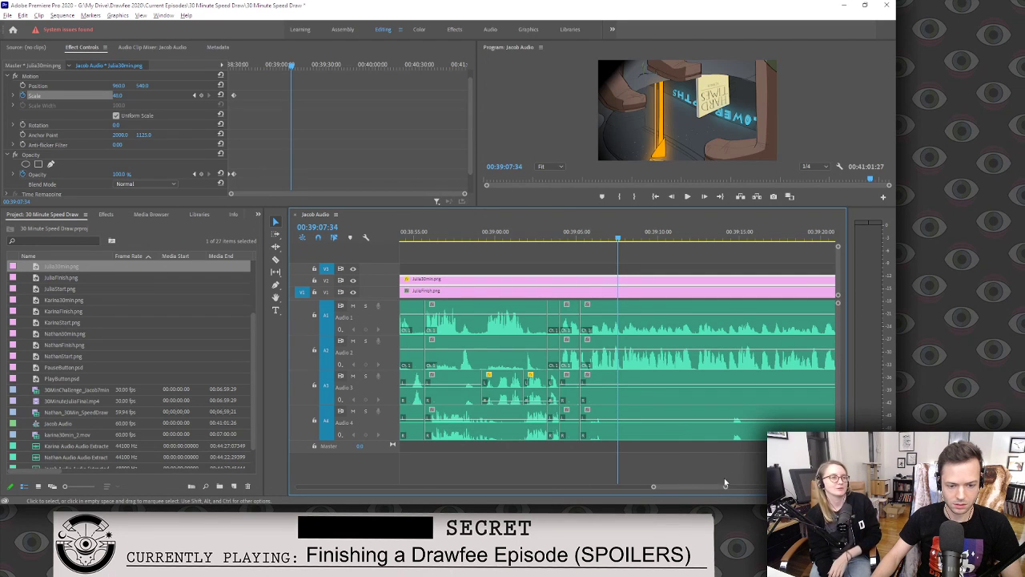
scroll(729, 484, down, 4)
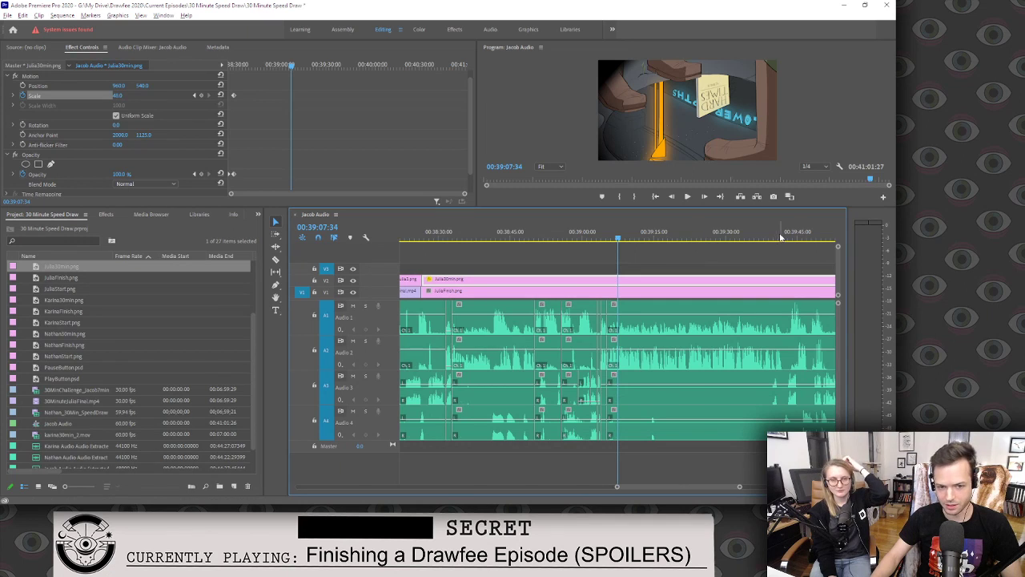
key(space)
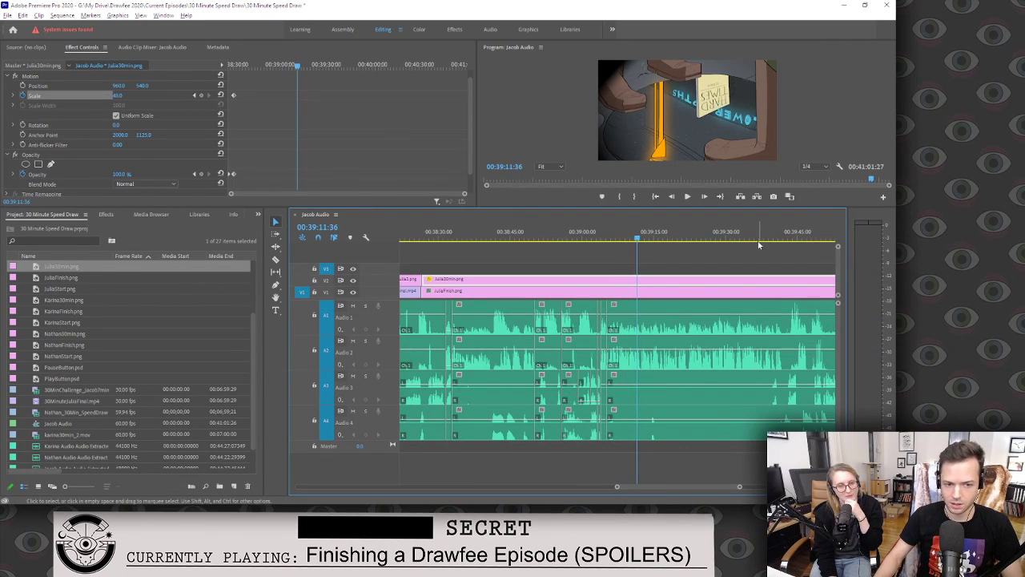
click(723, 237)
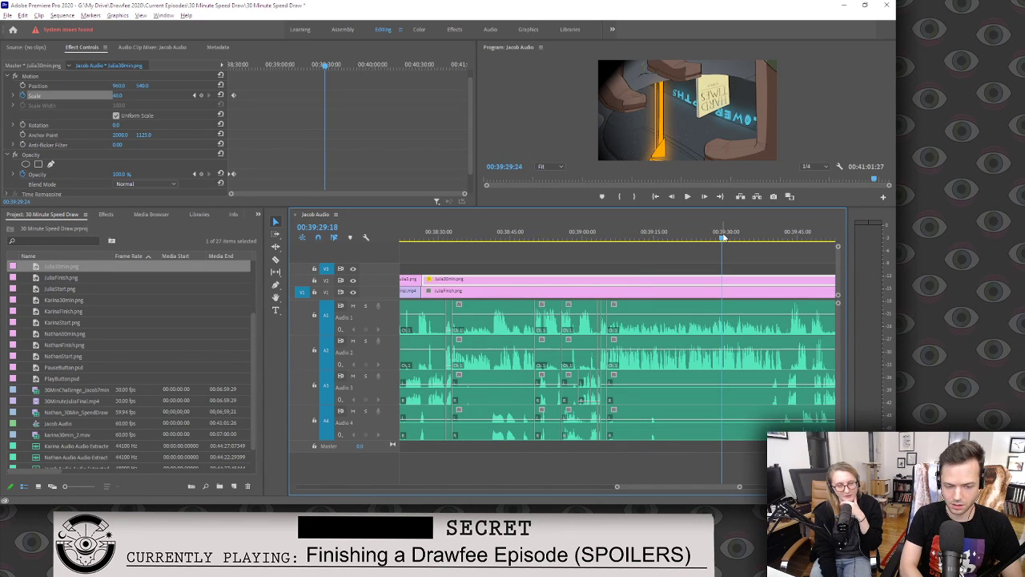
key(space)
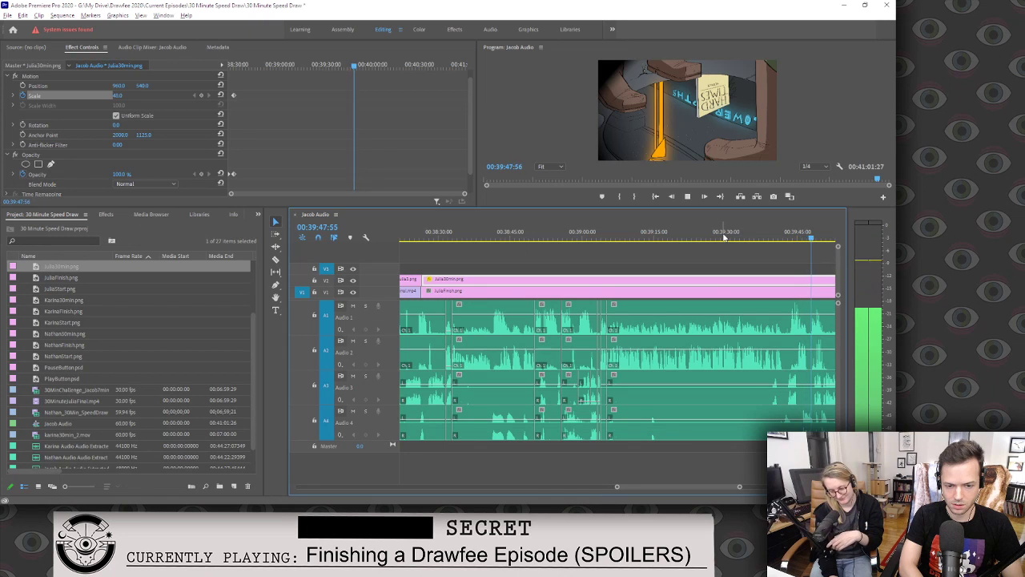
key(space)
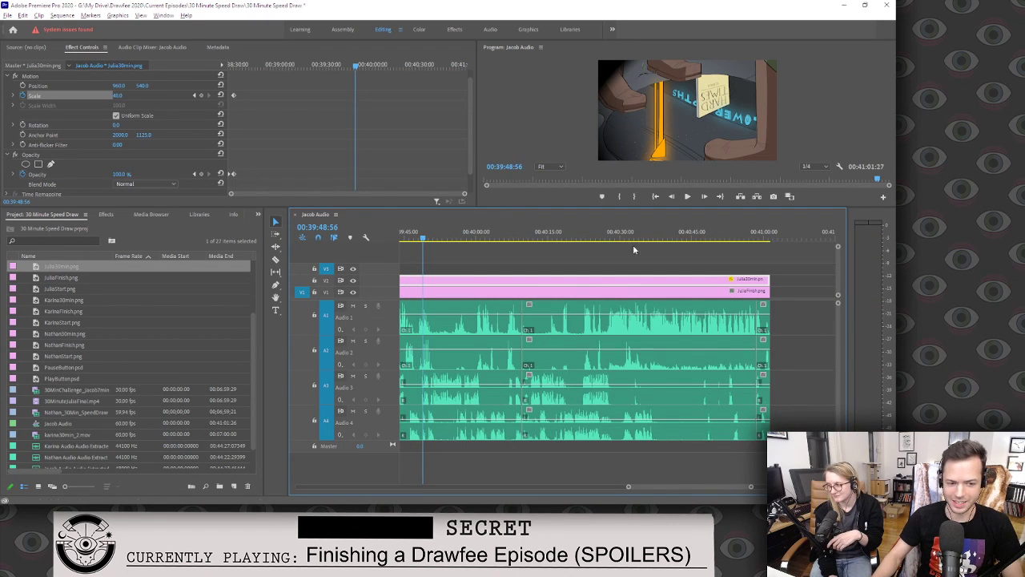
drag(691, 490, 674, 482)
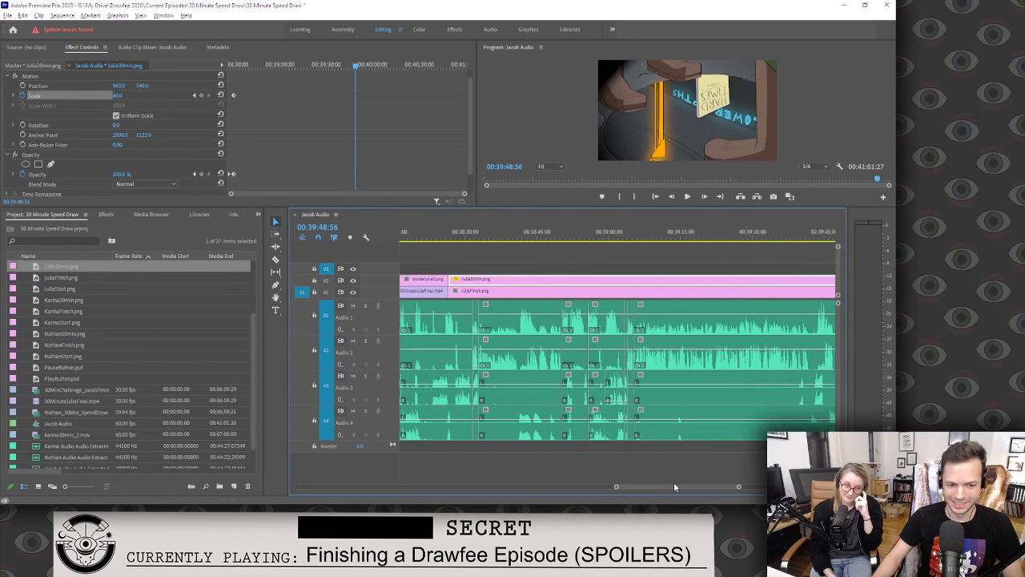
Listen to the passage around 00:39:03 and park the playhead at 00:39:04:00 by the audio cut.
click(623, 232)
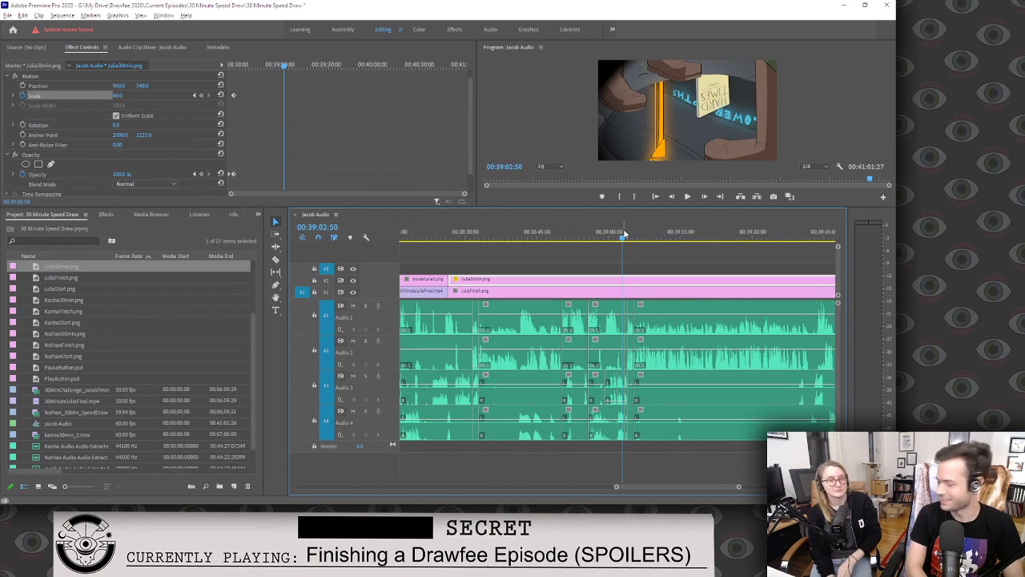
key(space)
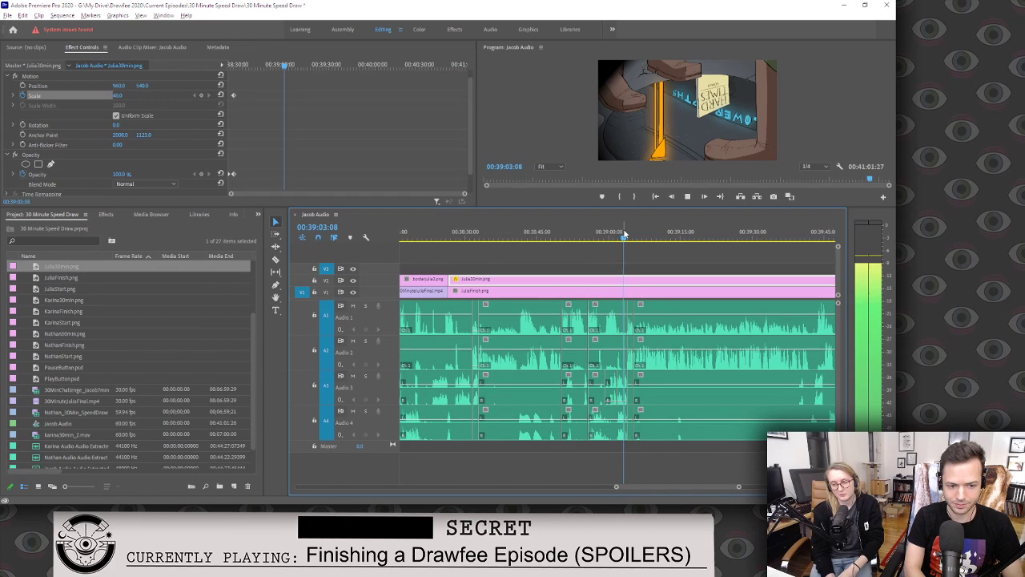
click(617, 234)
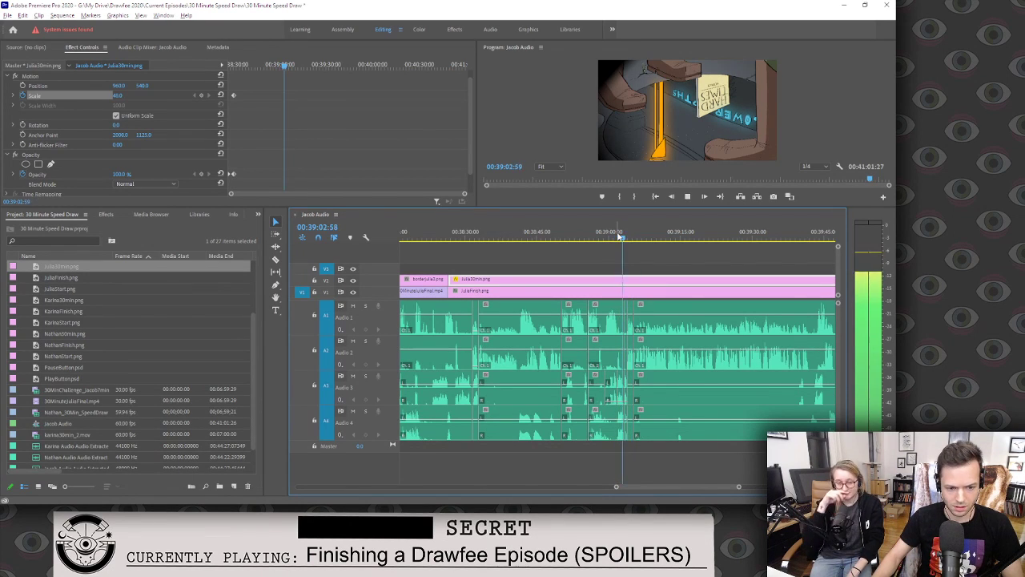
key(space)
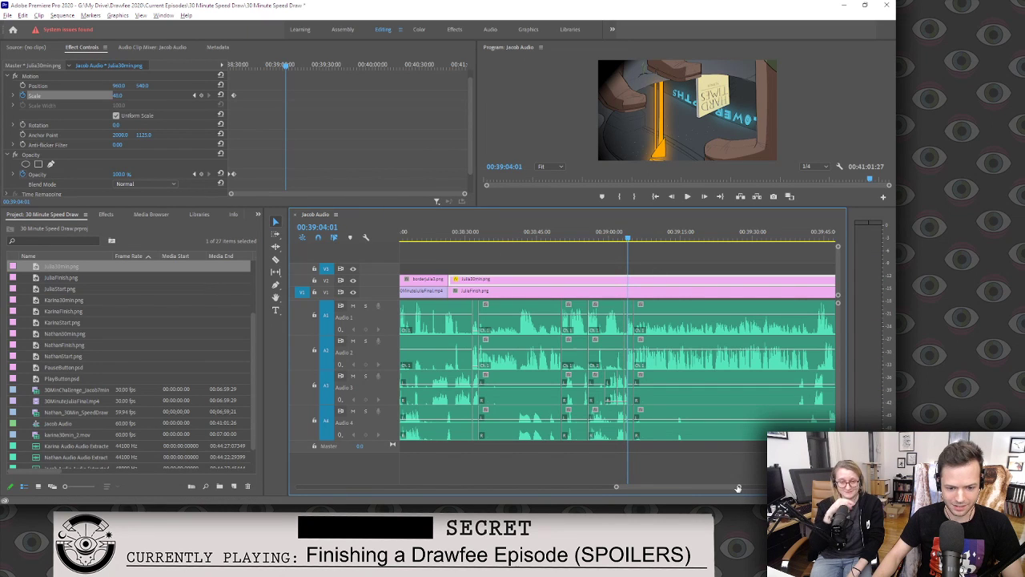
key(=)
key(=)
key(=)
key(=)
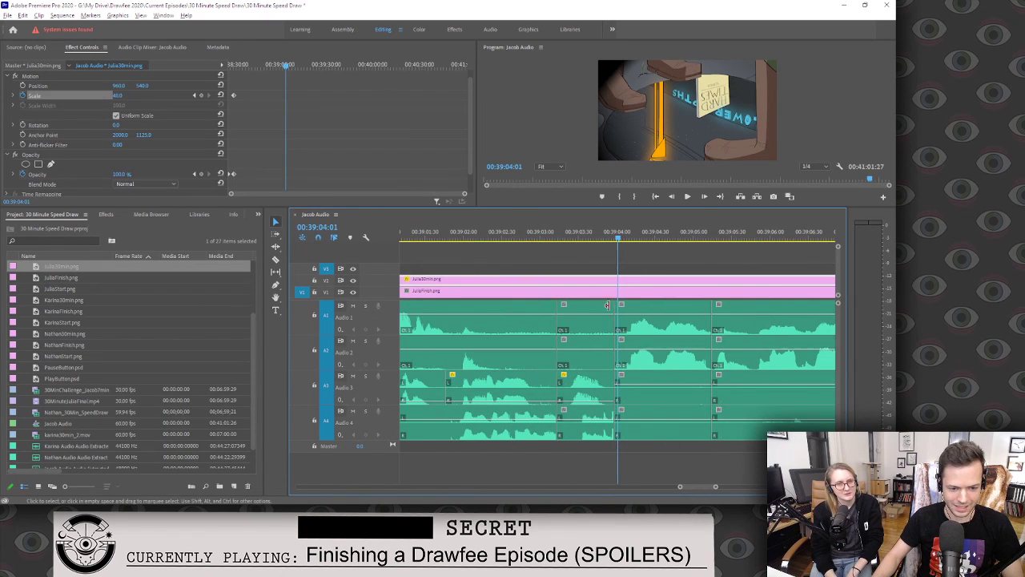
key(Left)
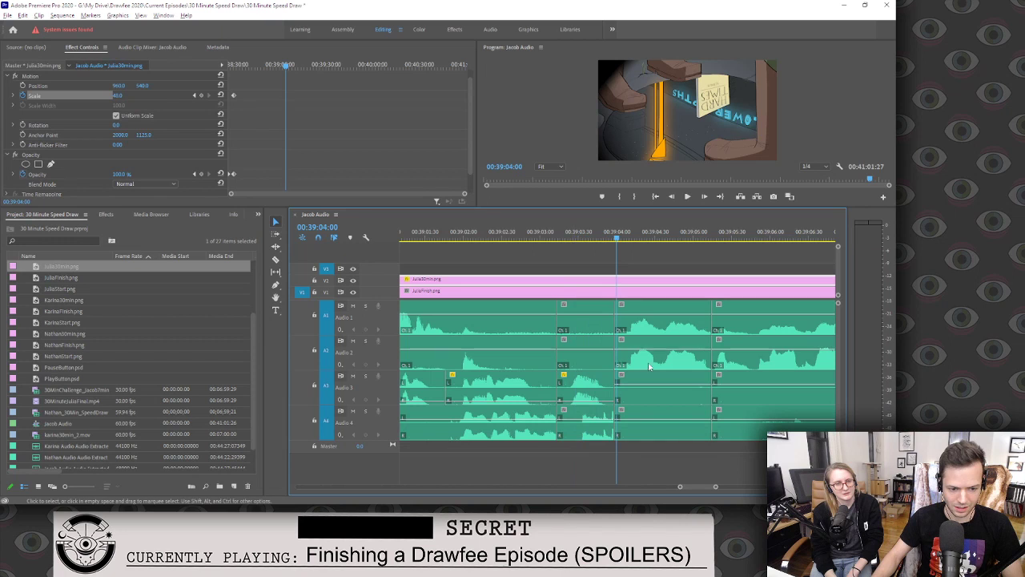
Select the short Audio 4 clip just before 00:39:04 and replay the dialogue leading through it.
click(599, 426)
click(524, 234)
key(space)
key(space)
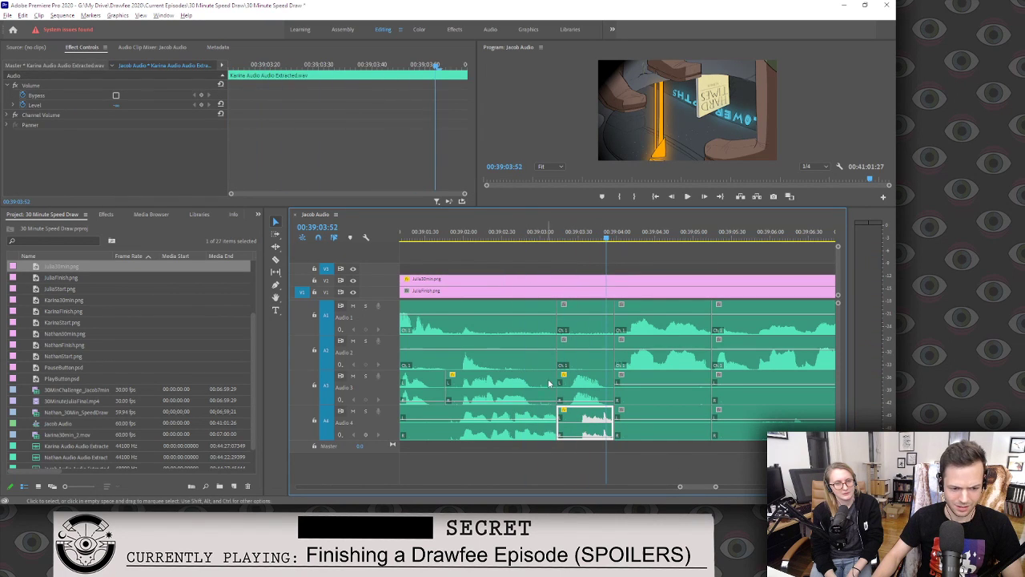
click(434, 232)
key(space)
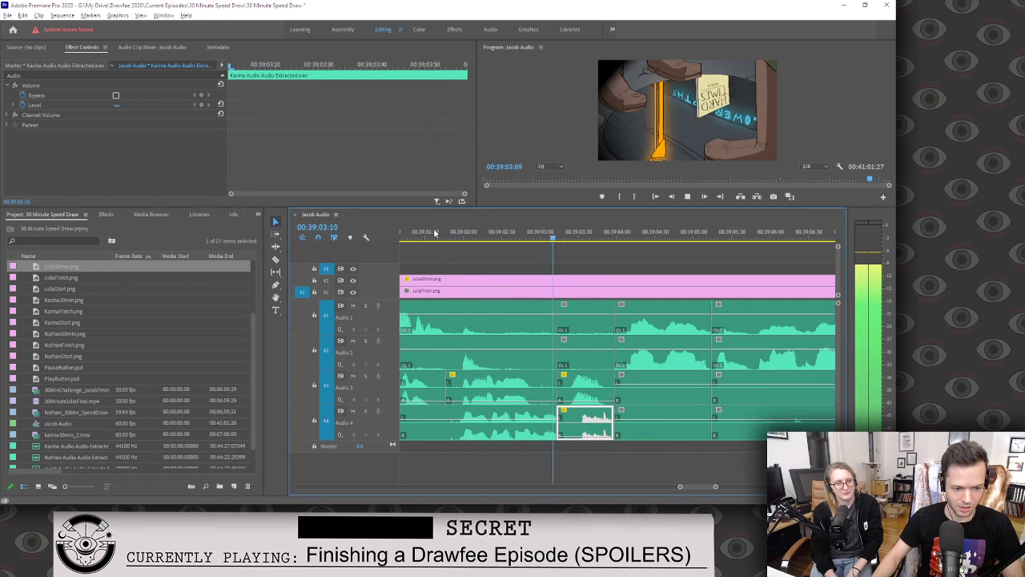
key(space)
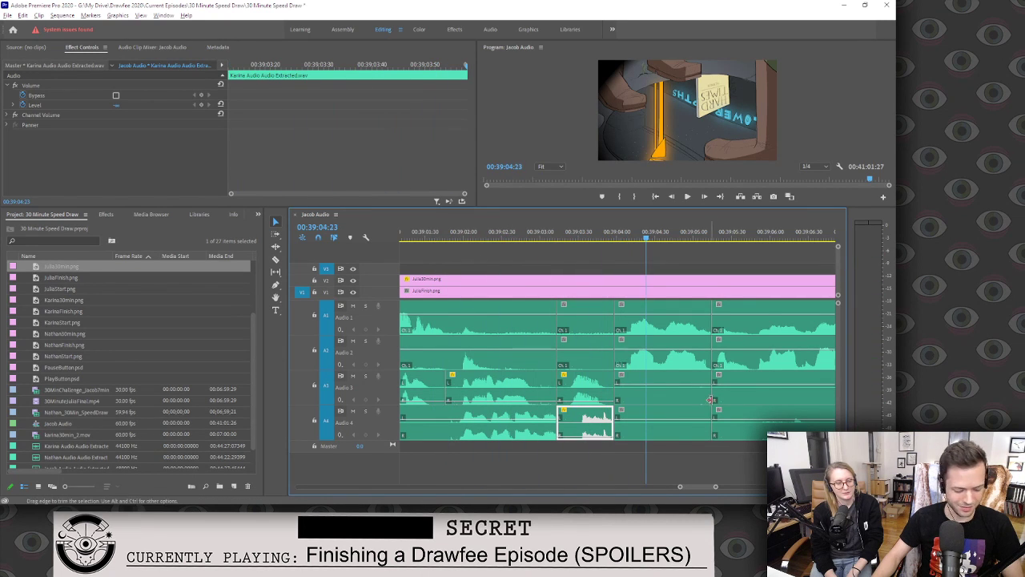
Replay the section up to 00:39:04:11 and examine the short Audio 4 clip against its neighbouring cuts.
drag(679, 486, 660, 486)
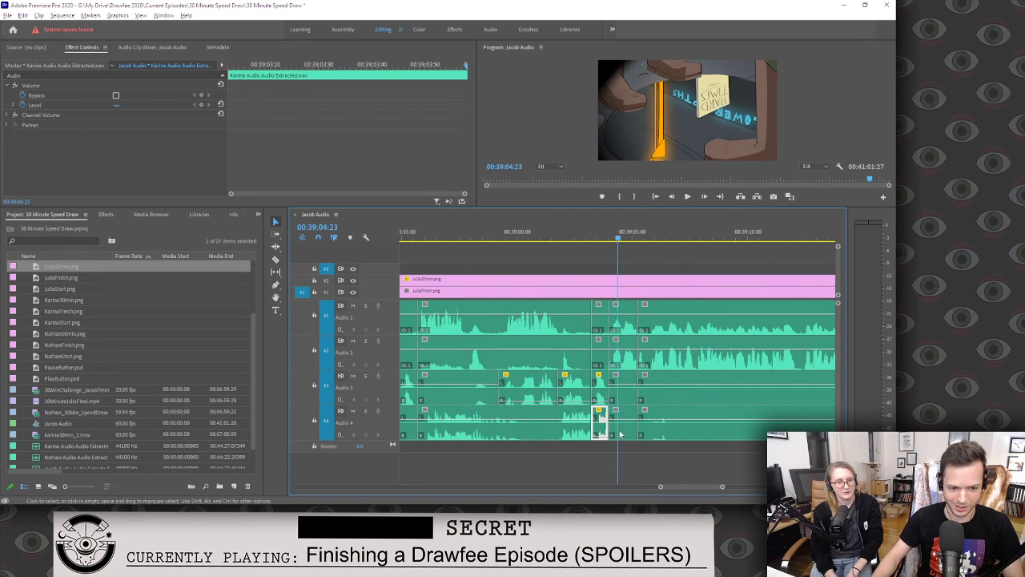
click(602, 459)
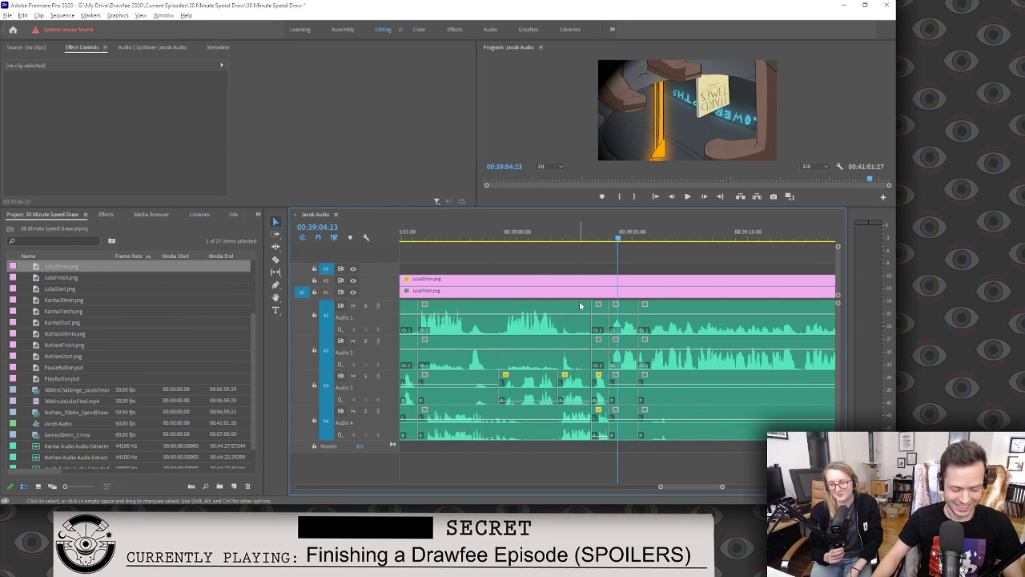
click(540, 232)
key(space)
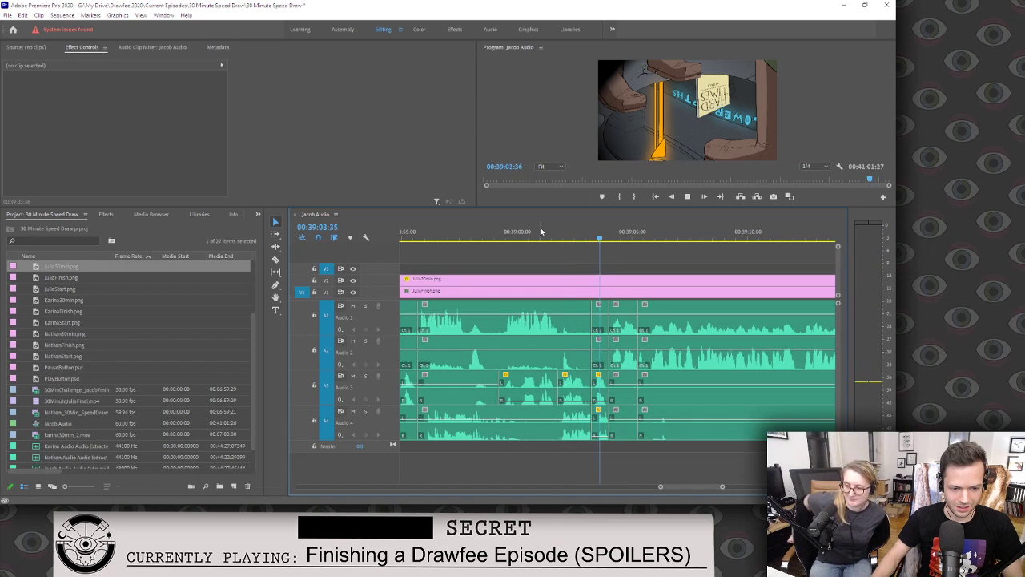
key(space)
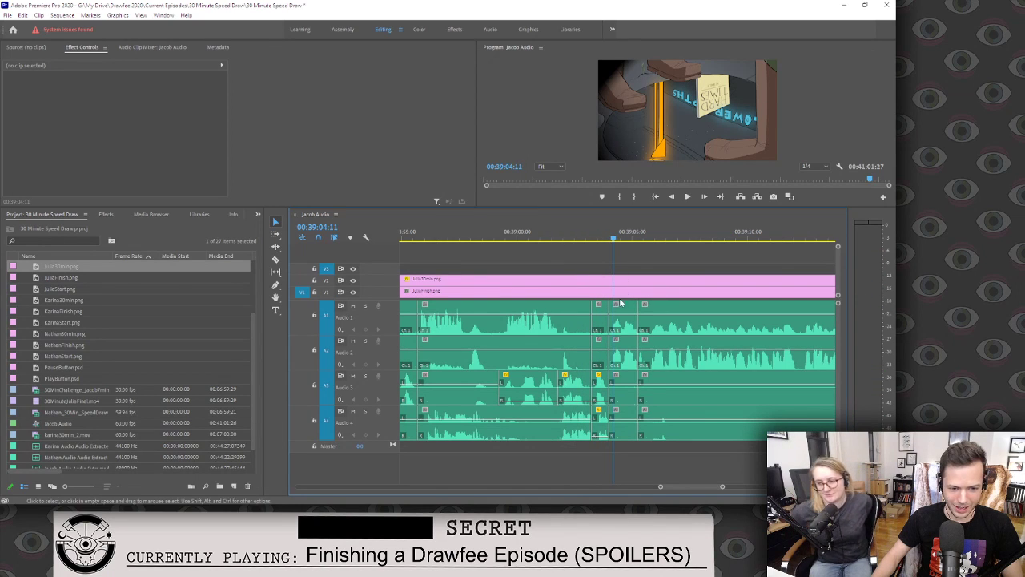
mouse_move(723, 487)
mouse_down()
mouse_move(789, 488)
mouse_move(696, 485)
mouse_move(715, 483)
mouse_up()
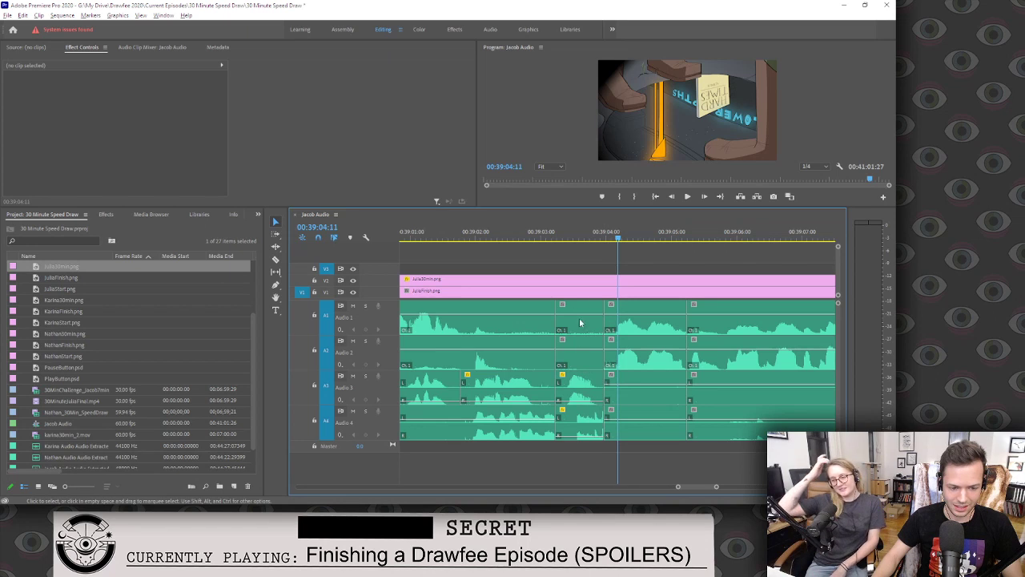
click(568, 433)
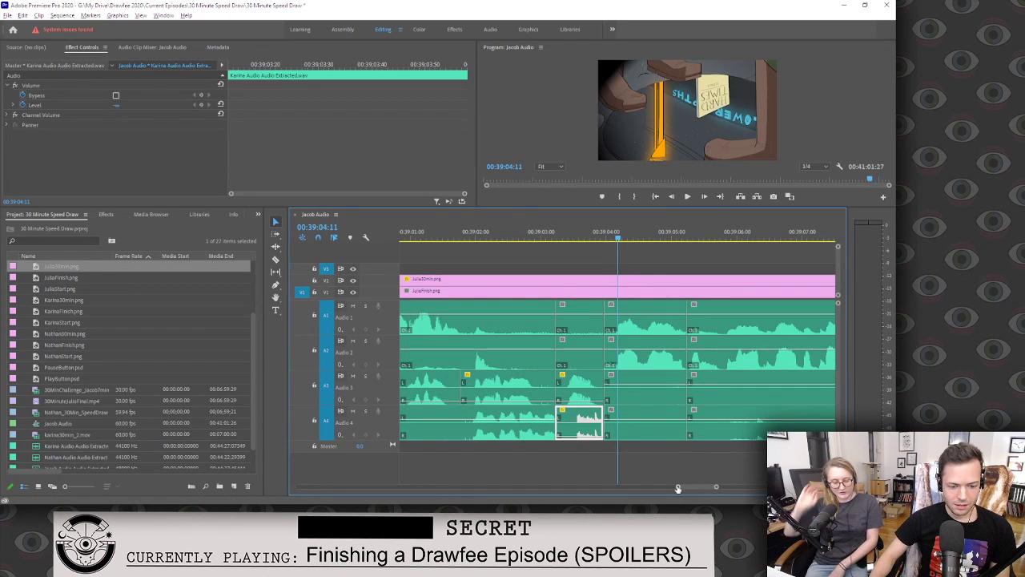
key(minus)
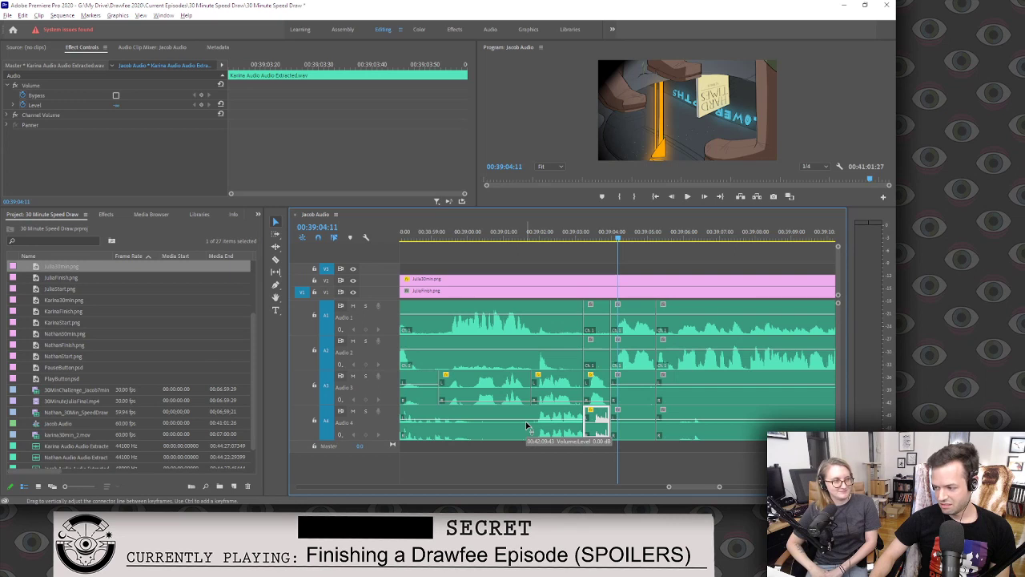
scroll(112, 377, down, 1)
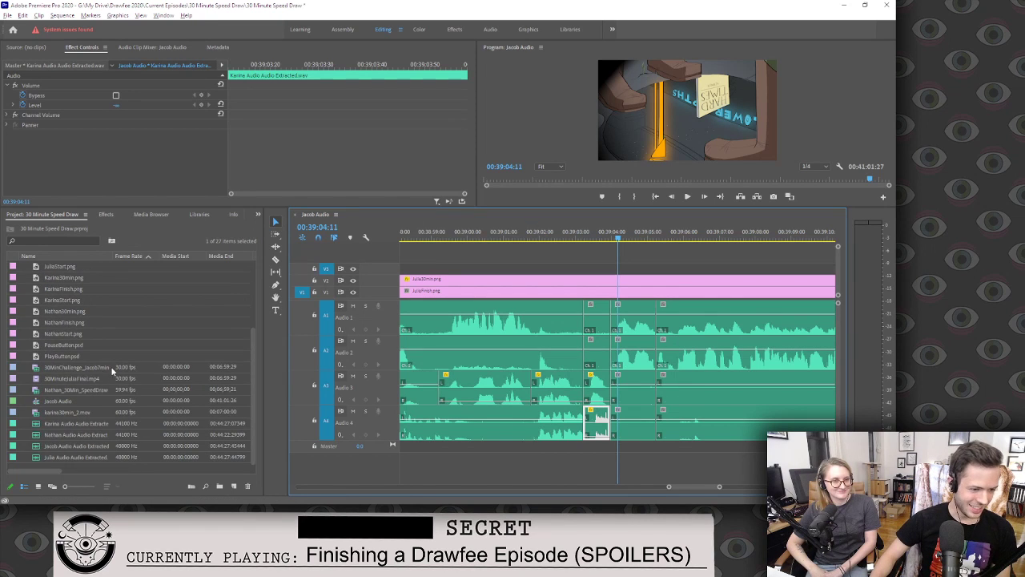
double_click(142, 464)
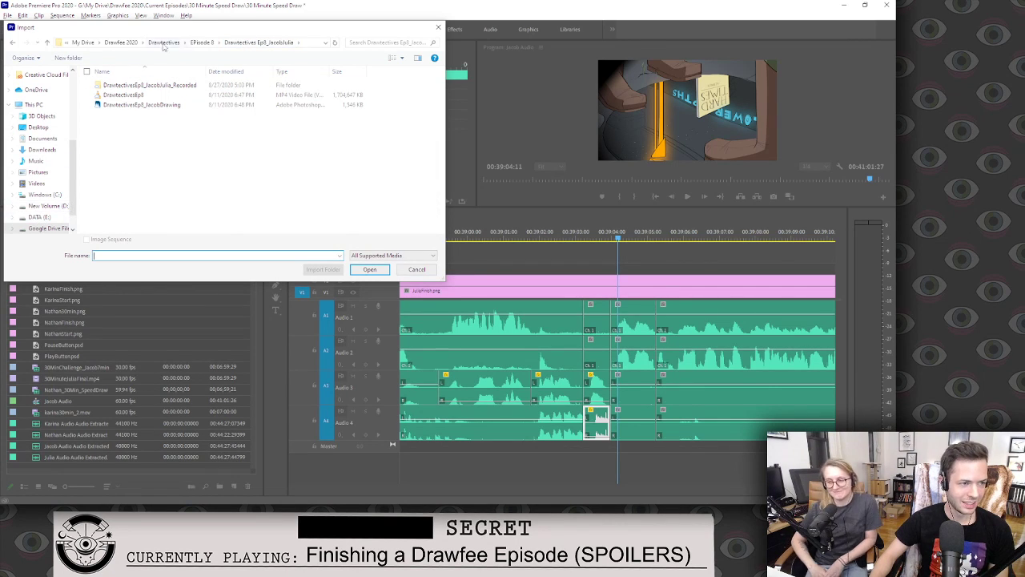
click(118, 44)
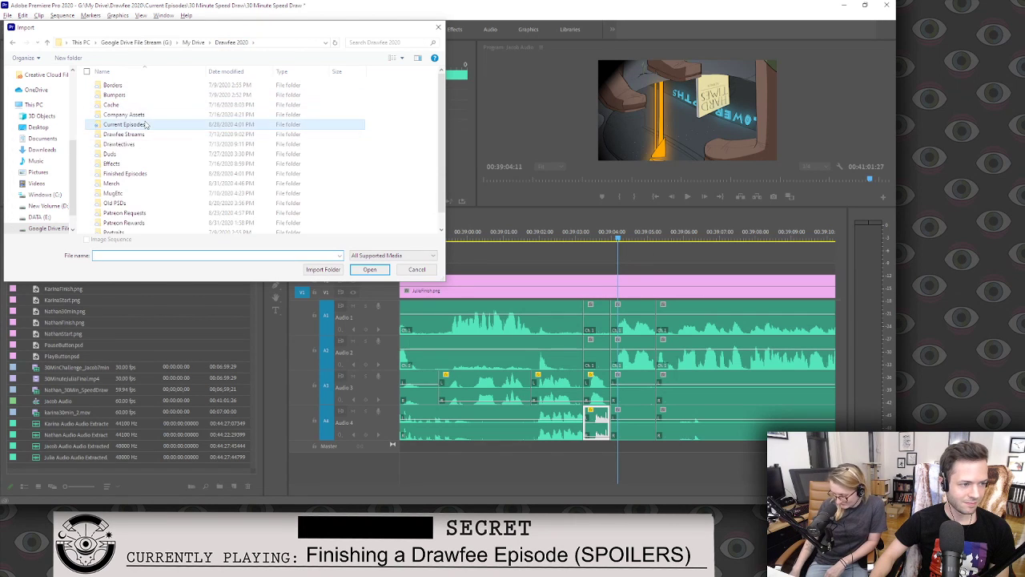
double_click(141, 124)
double_click(136, 85)
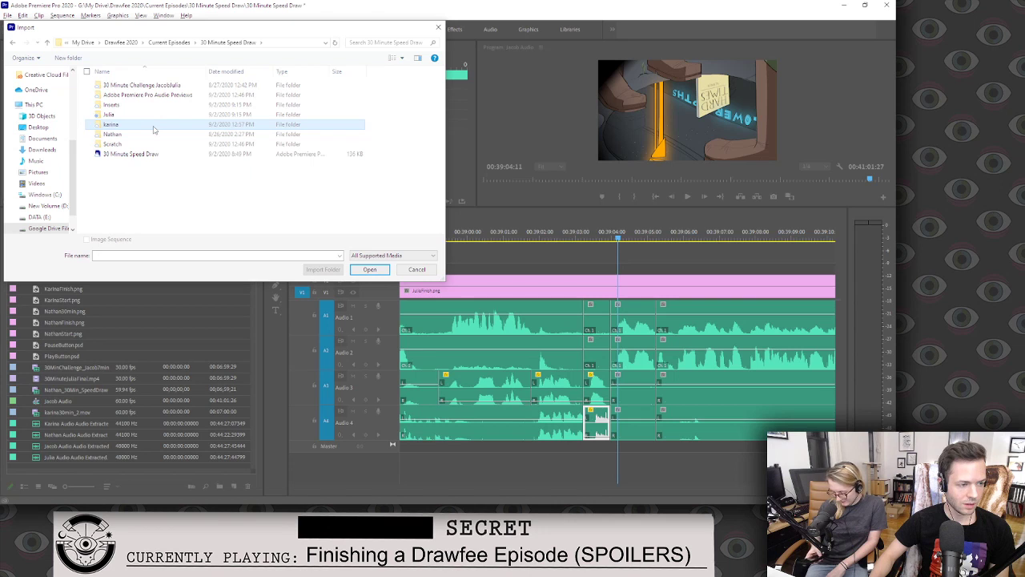
double_click(113, 125)
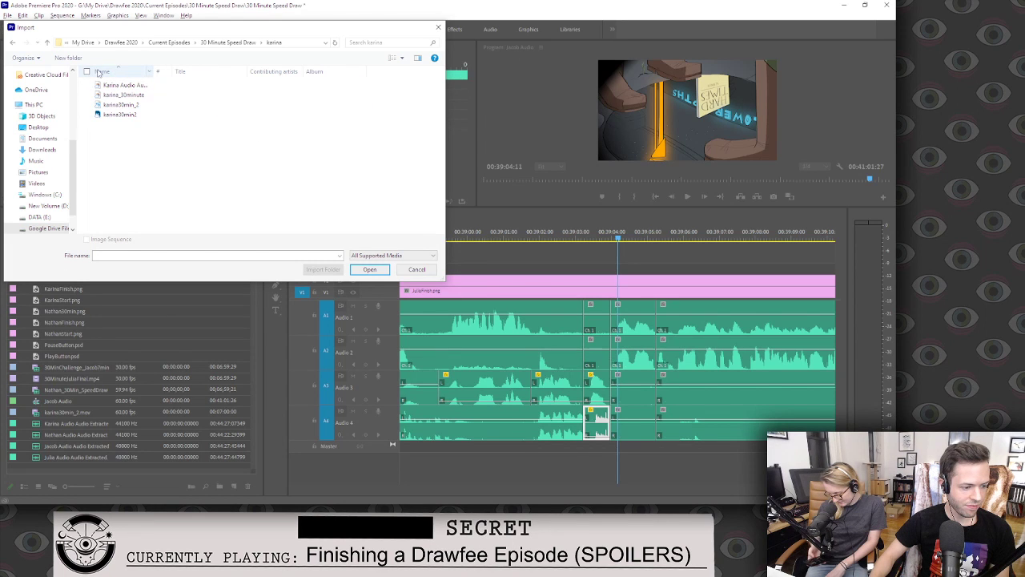
click(416, 270)
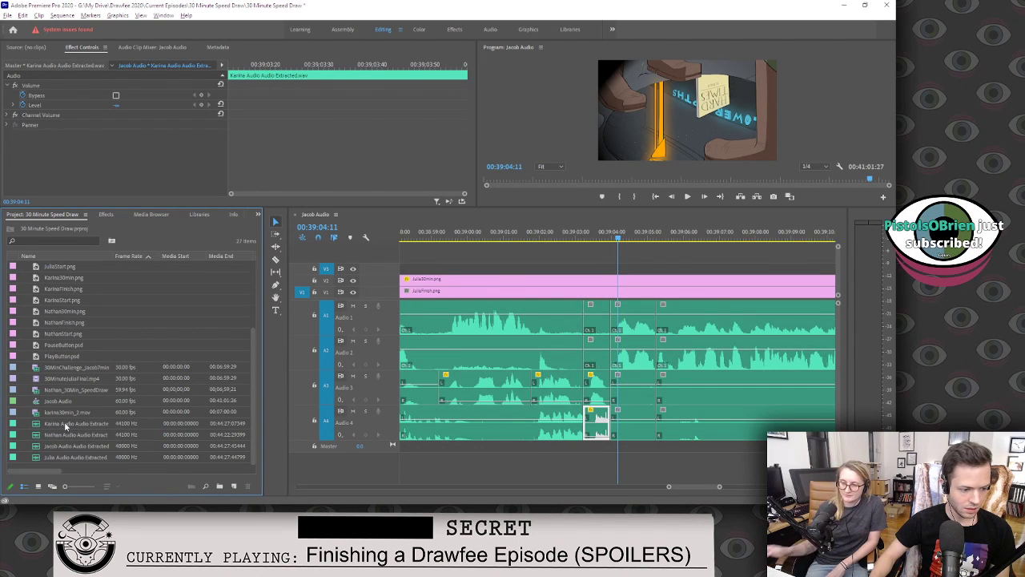
Open Karina Audio Audio Extracted.wav in the source monitor and listen for a usable passage around 00:42:09.
double_click(36, 424)
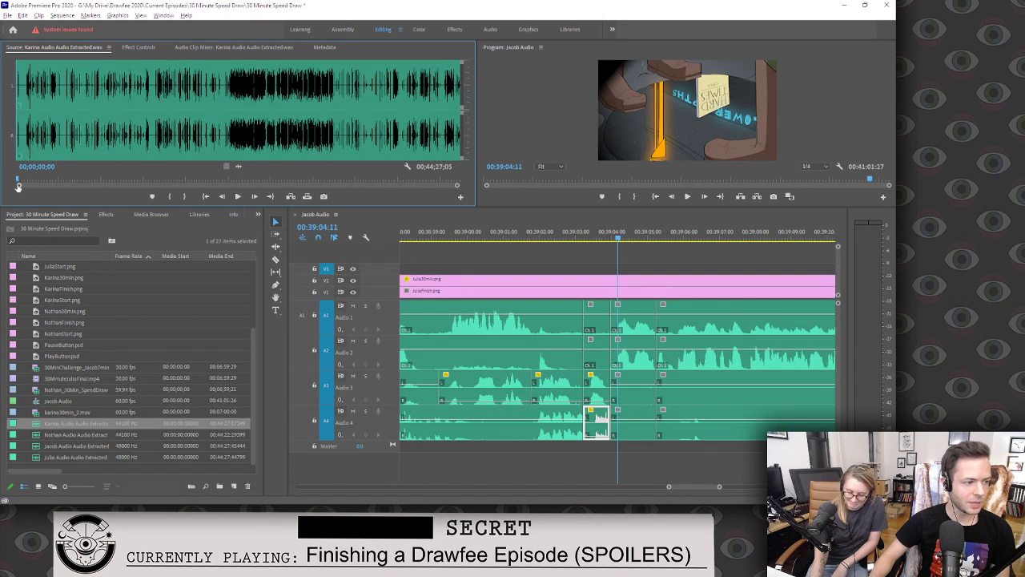
drag(19, 185, 414, 158)
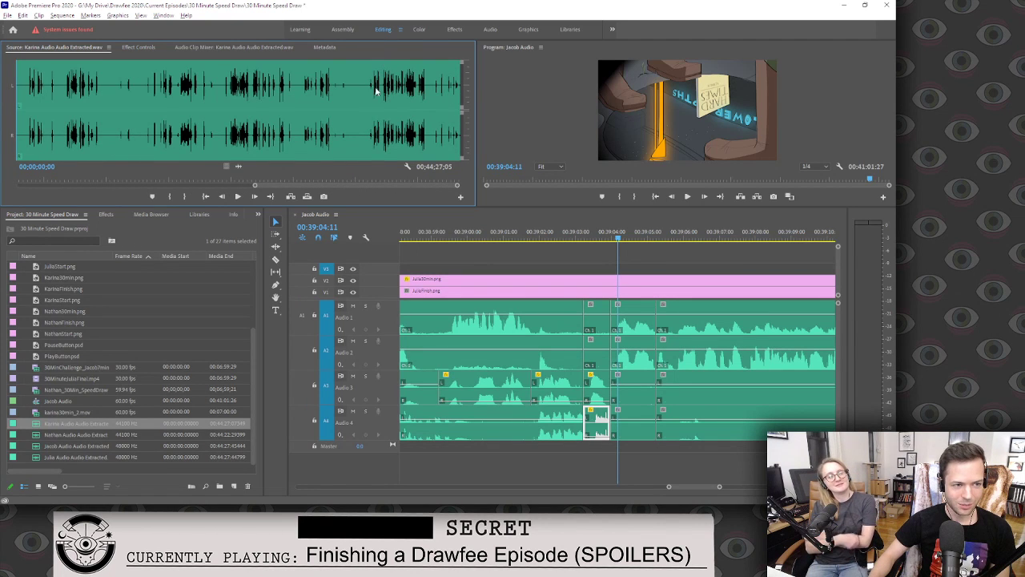
key(space)
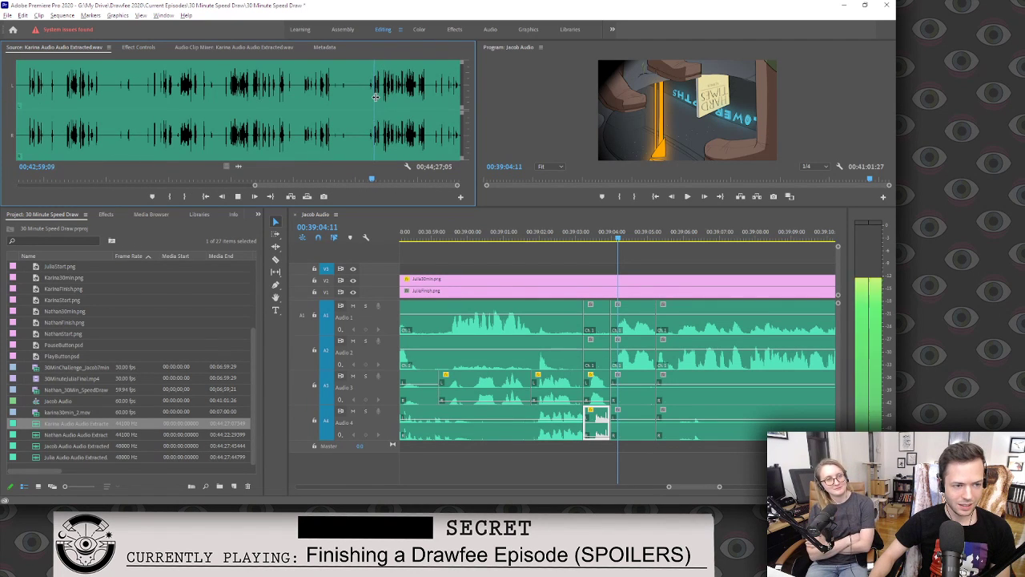
key(space)
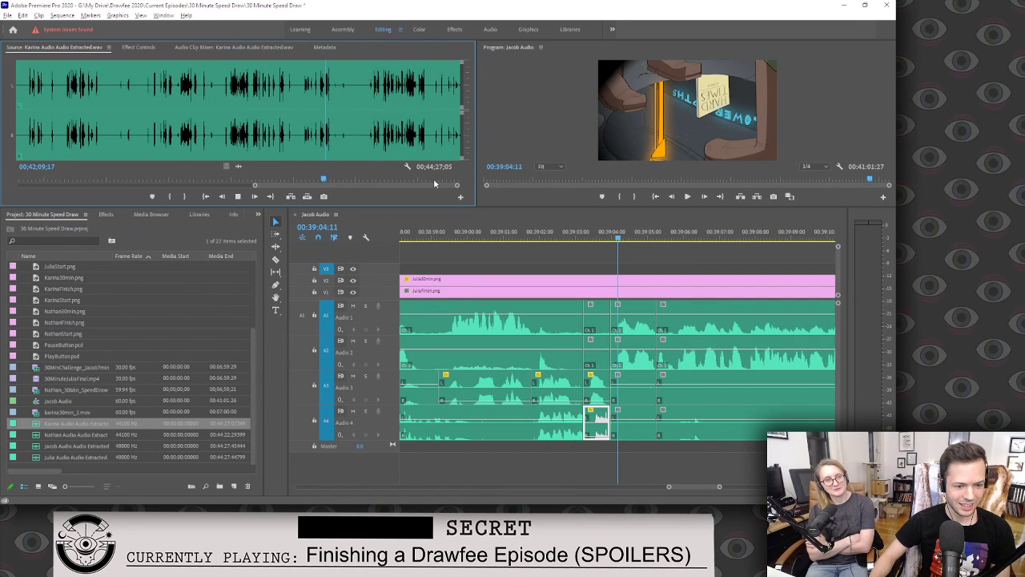
key(space)
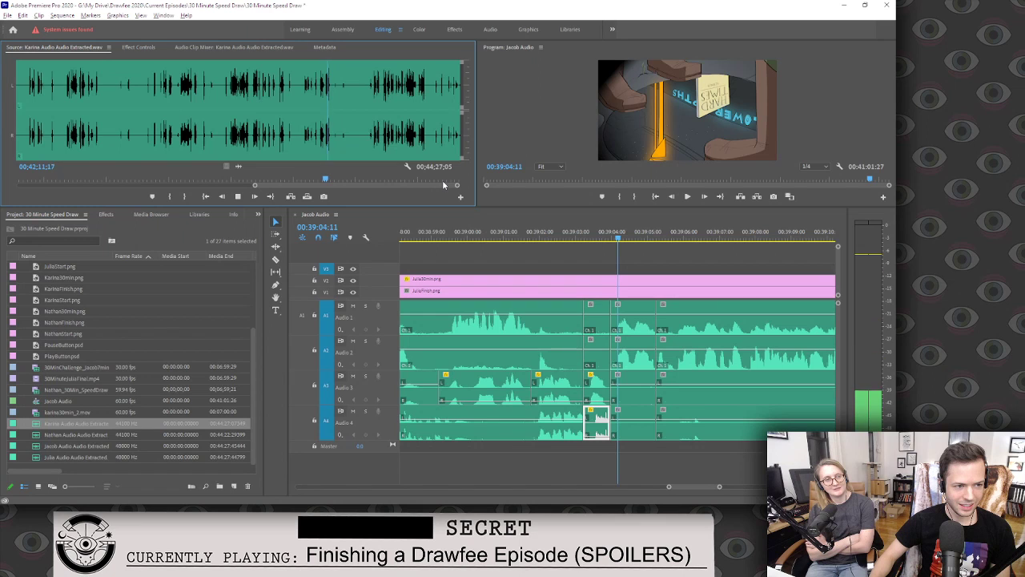
key(space)
Mark the source audio range from 00:42:03:27 to 00:42:08:07 with in and out points.
drag(444, 191, 394, 198)
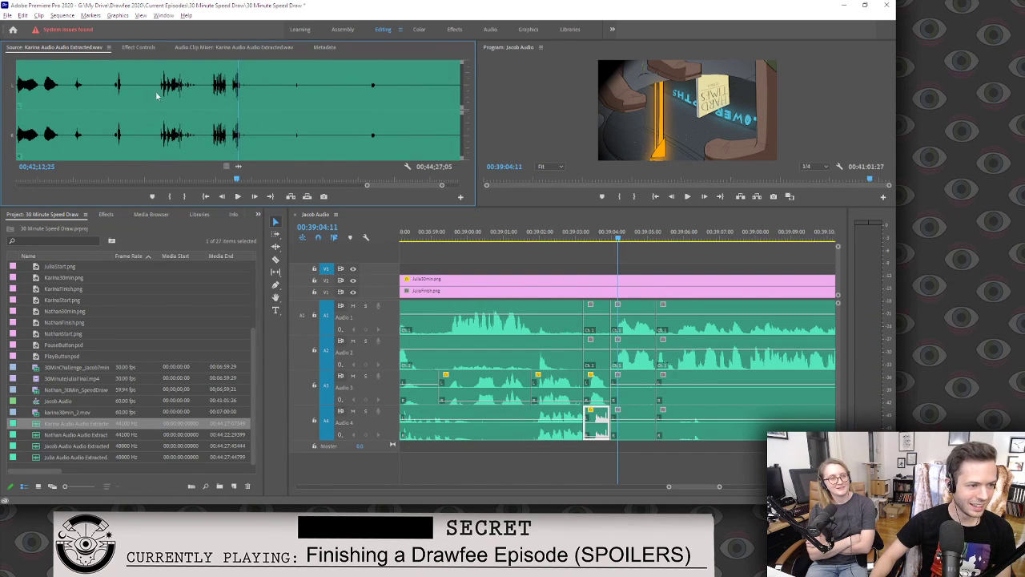
drag(159, 101, 158, 101)
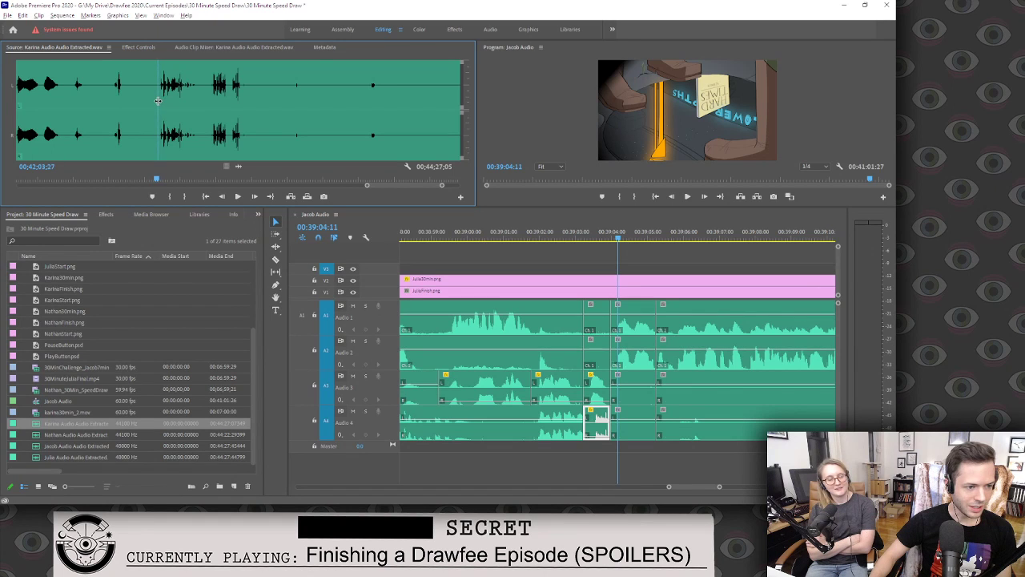
click(170, 198)
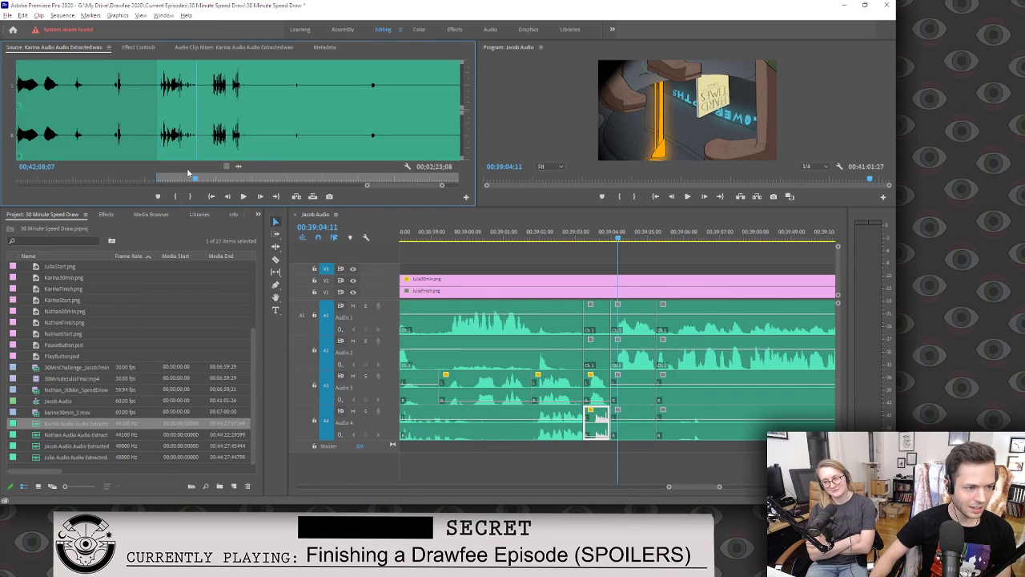
click(190, 197)
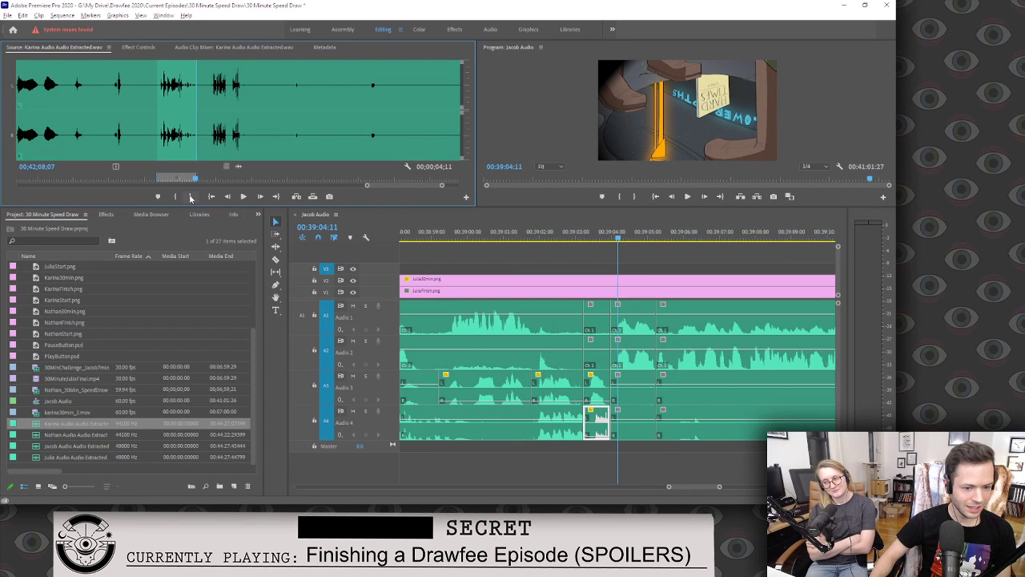
Split the Audio 4 clip at about 00:39:01:14 and delete the piece between that cut and the next one.
click(572, 468)
key(c)
click(511, 425)
key(v)
click(550, 425)
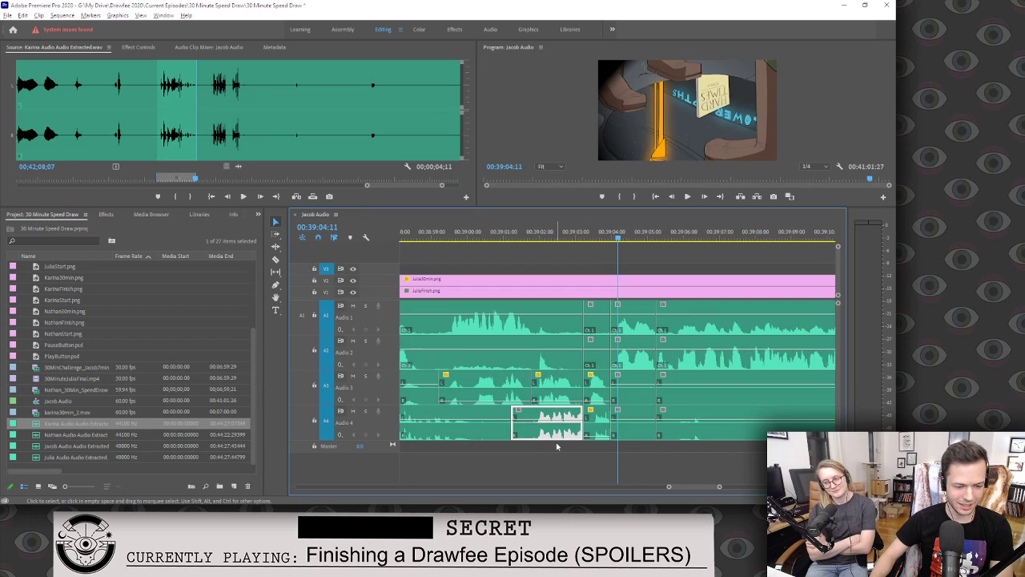
key(Delete)
Target only Audio 4 among the audio tracks and try to insert the marked source range at 00:39:01:14.
click(512, 233)
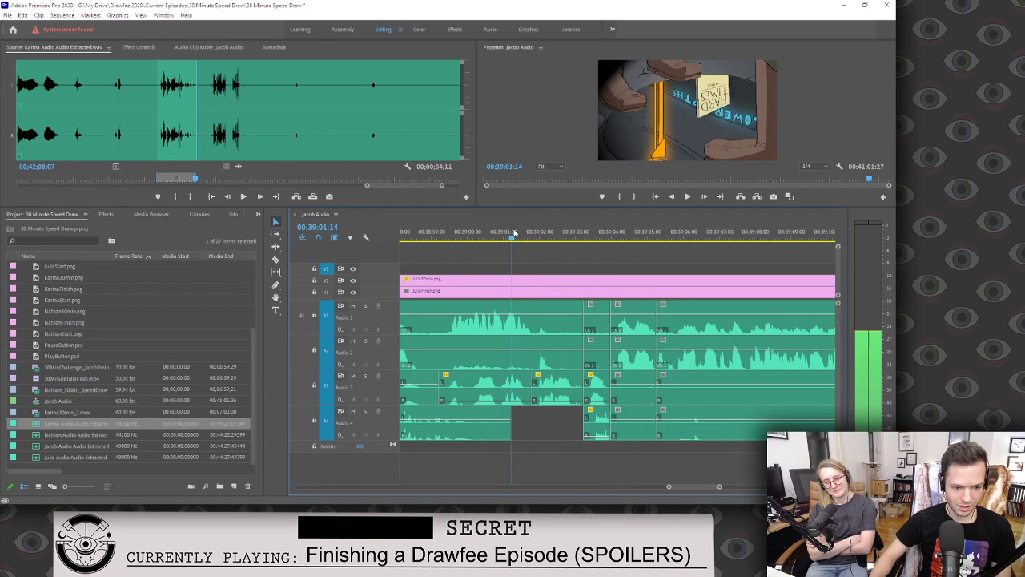
drag(328, 327, 331, 400)
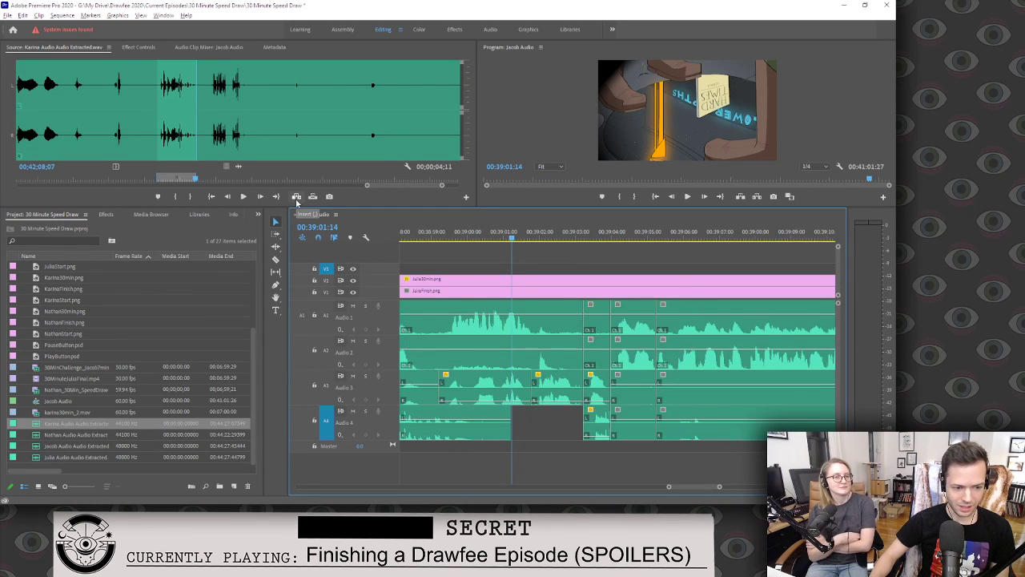
click(295, 198)
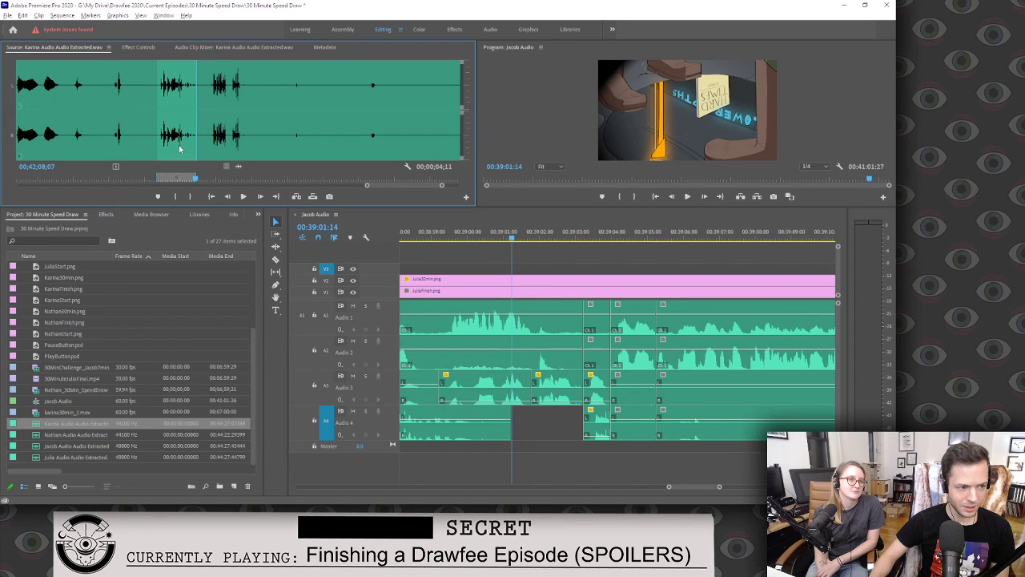
Listen to the source audio from about 00:42:04 and again from 00:42:09:24 for a shorter replacement passage.
drag(368, 270, 471, 171)
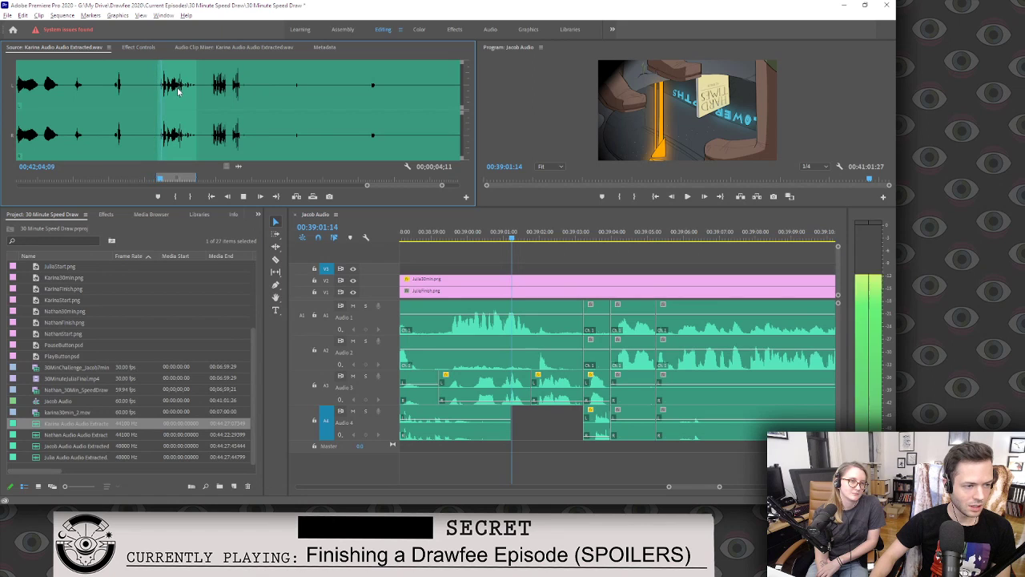
key(space)
click(209, 92)
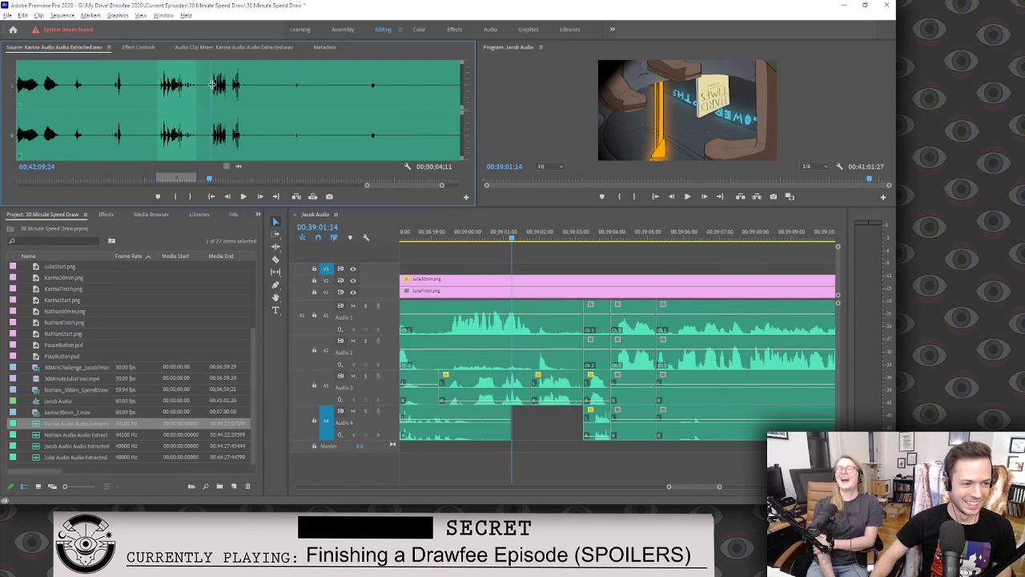
key(space)
key(space)
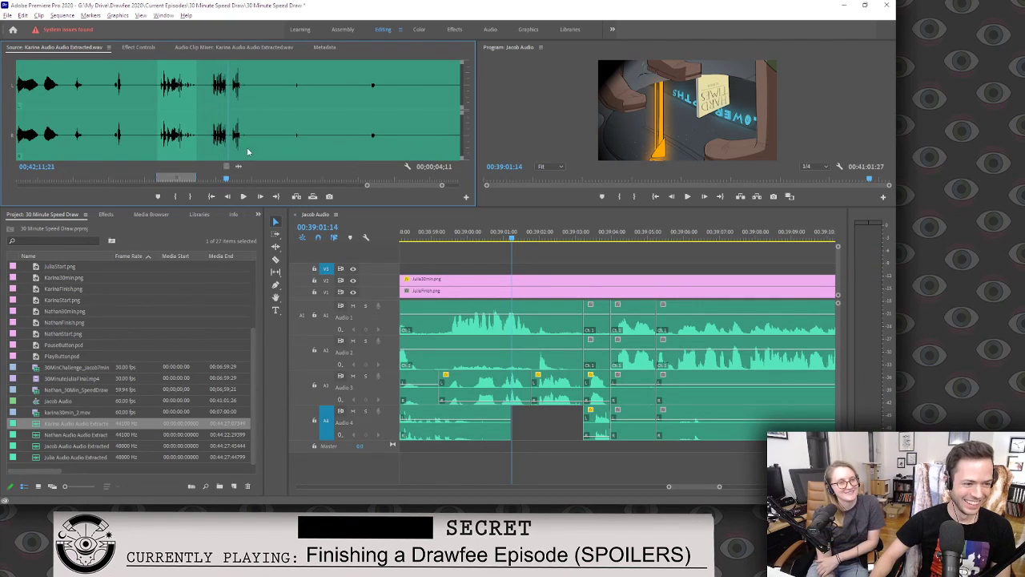
Mark the source range from about 00:42:10:02 to 00:42:11:15 and place it in the Audio 4 gap, ending against the next clip.
drag(442, 186, 427, 190)
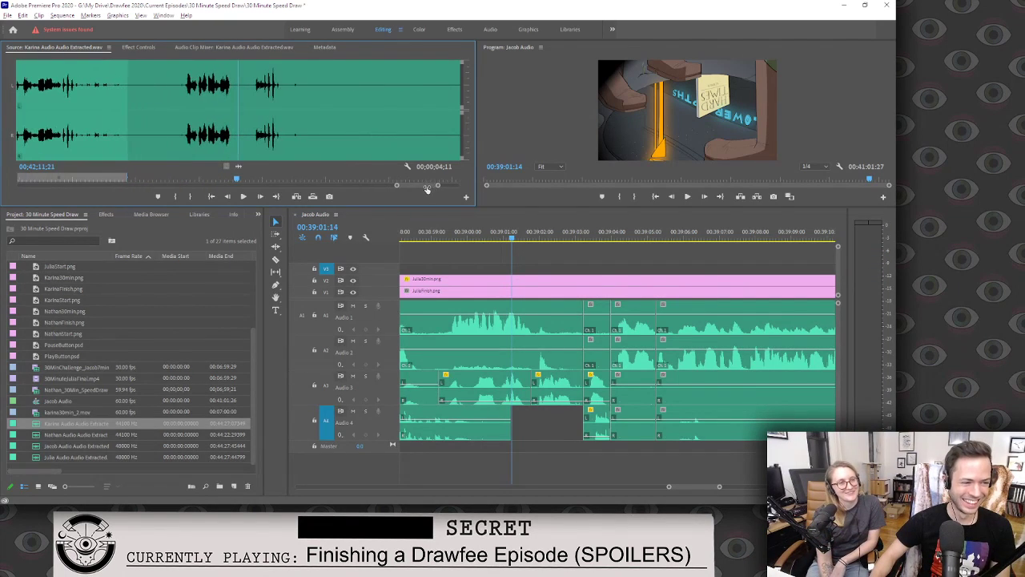
click(182, 88)
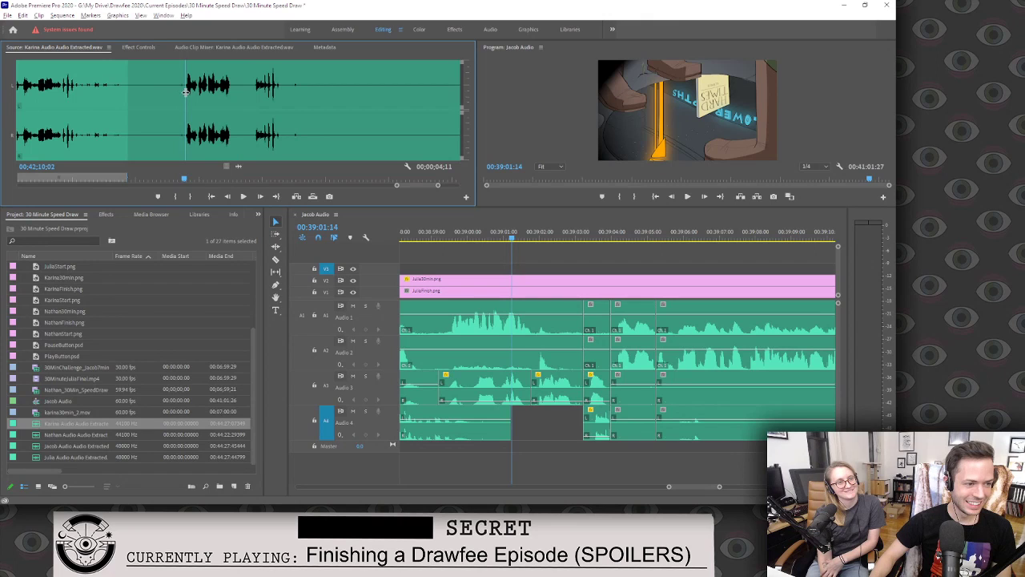
click(176, 194)
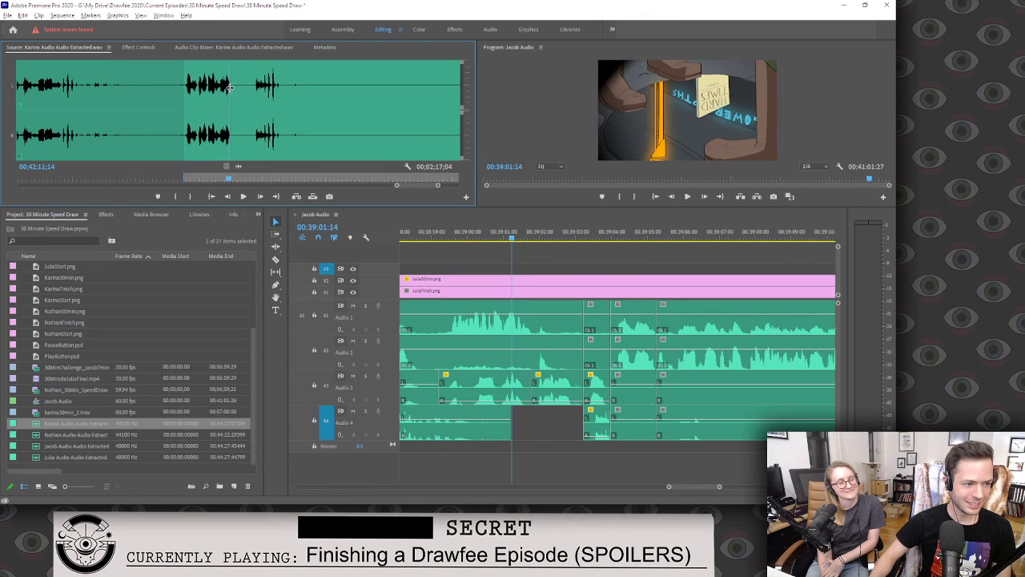
click(192, 197)
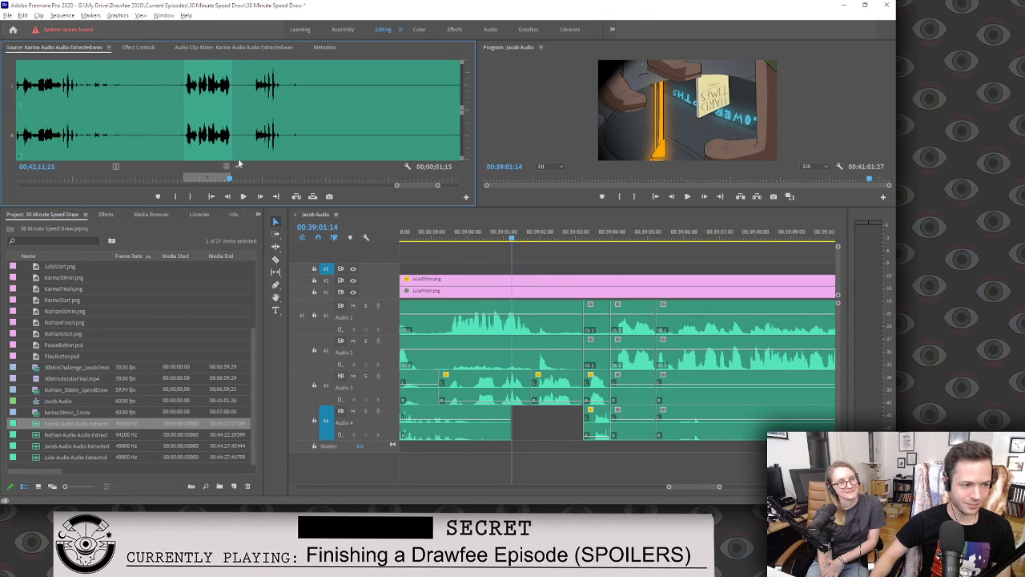
drag(267, 190, 530, 426)
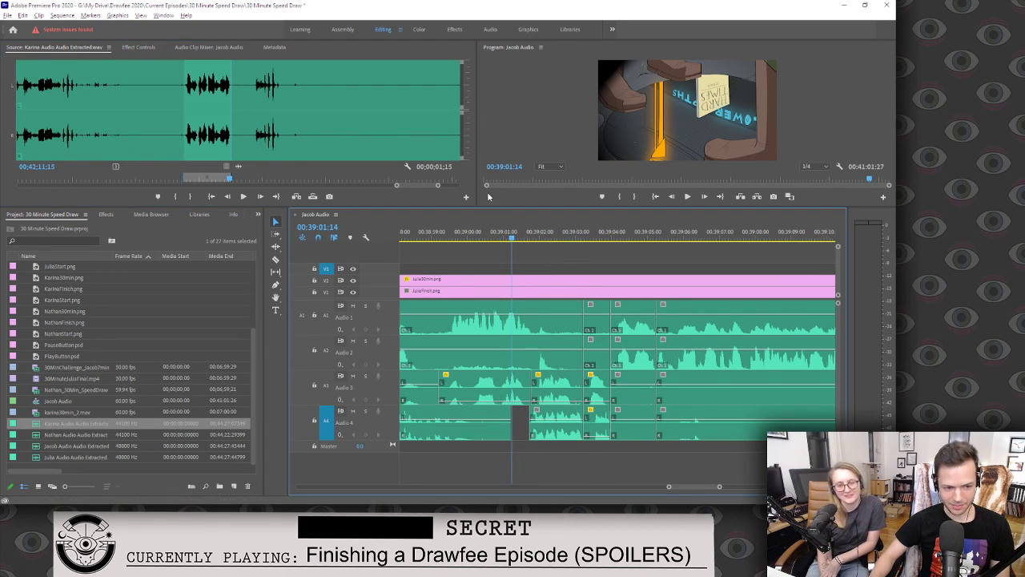
Play back the patched dialogue and adjust the volume of the short Audio 4 clip starting at 00:39:03:13.
key(space)
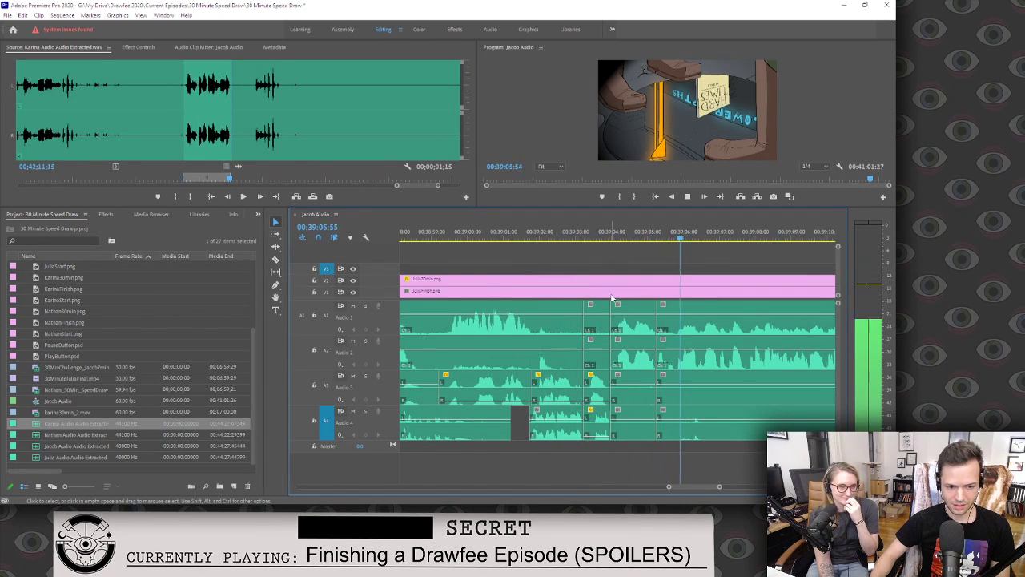
key(space)
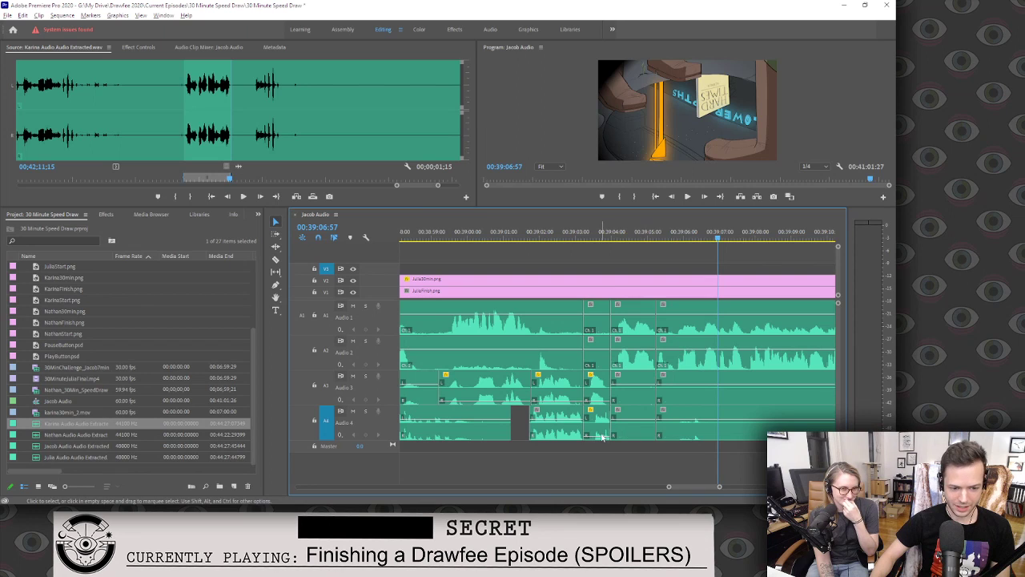
click(602, 433)
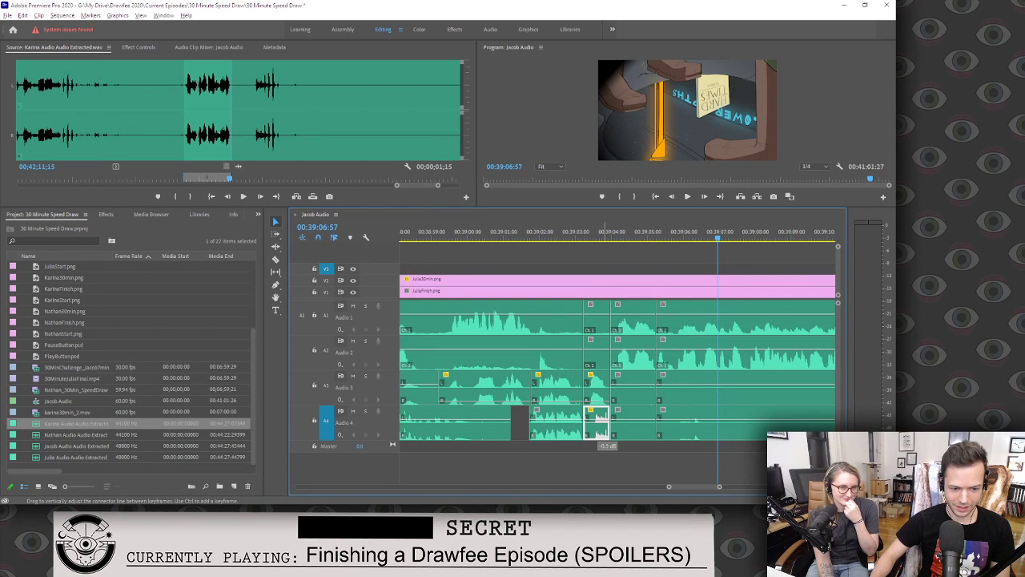
click(563, 232)
key(space)
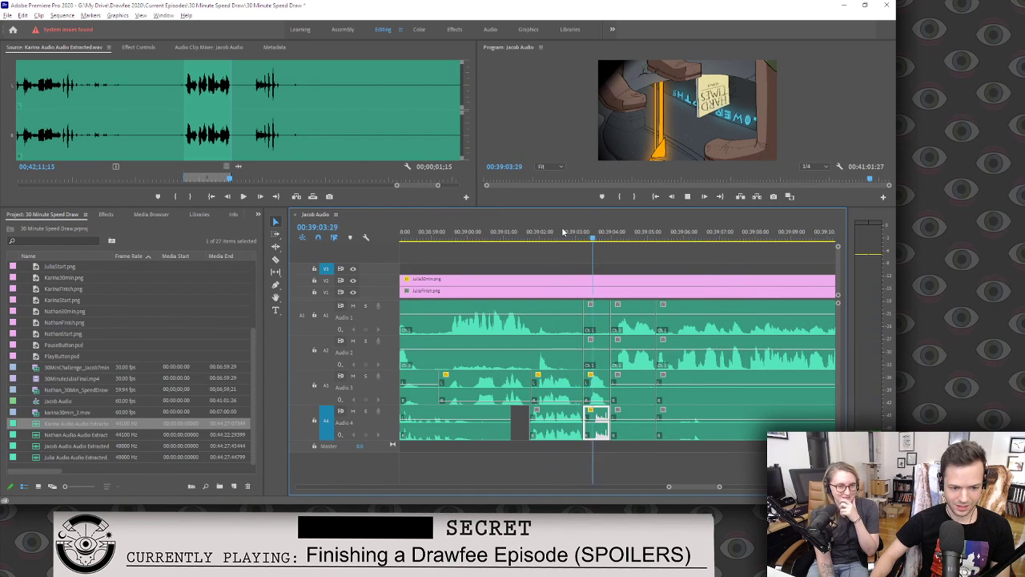
key(space)
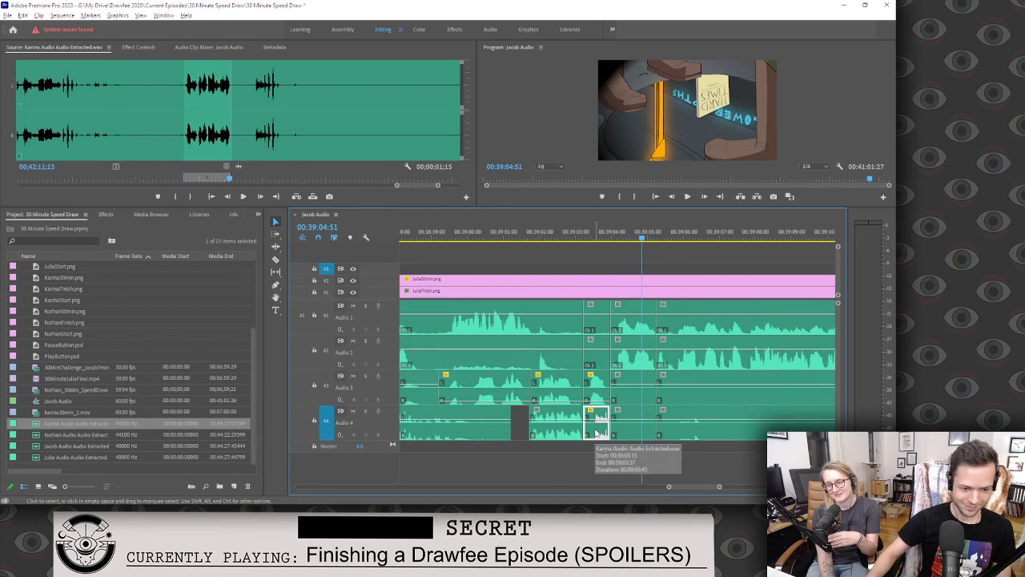
Replay the patched dialogue from about 00:39:01 to 00:39:05, checking the short Audio 3 and Audio 4 clips after 00:39:03.
click(526, 232)
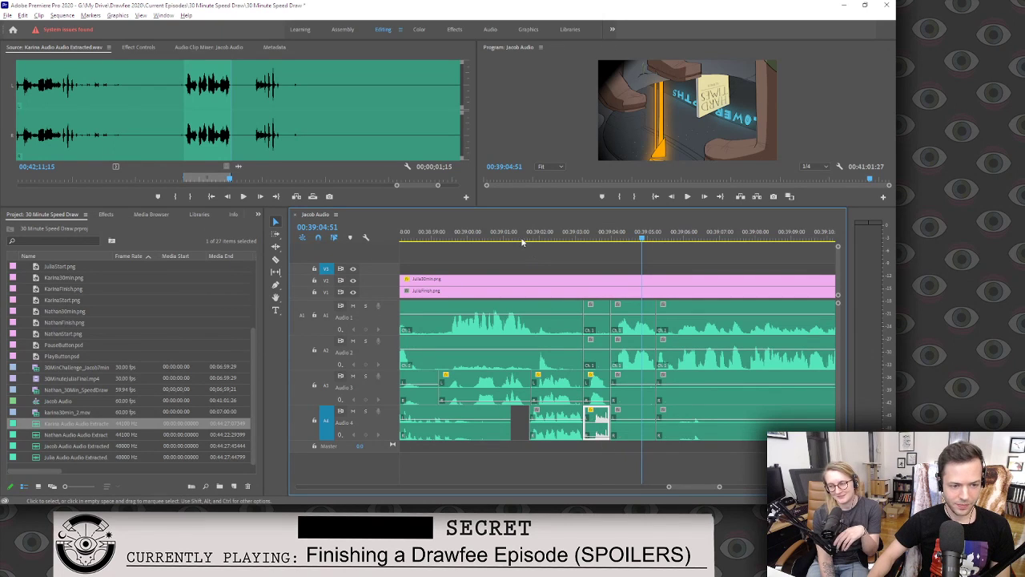
key(space)
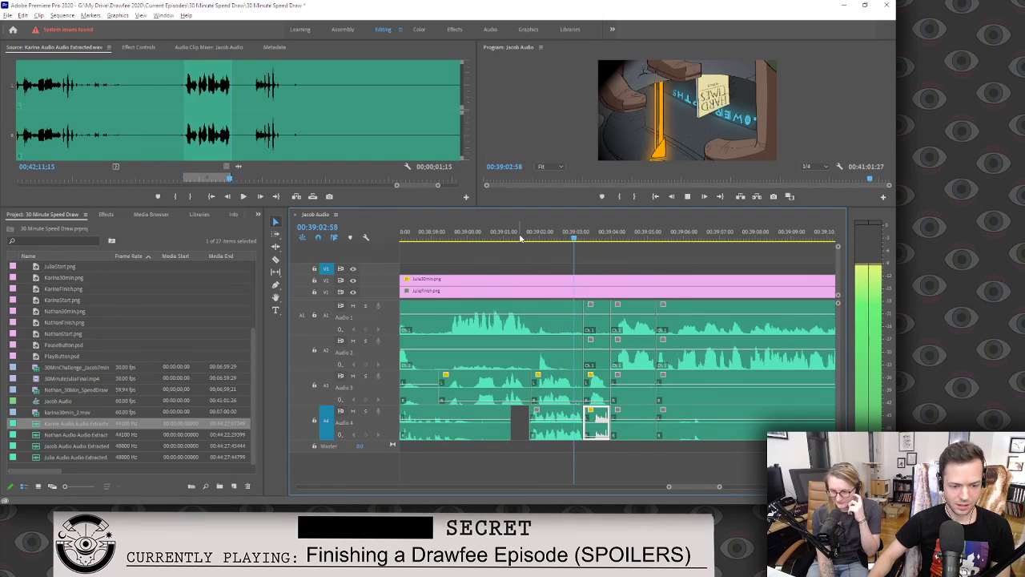
key(space)
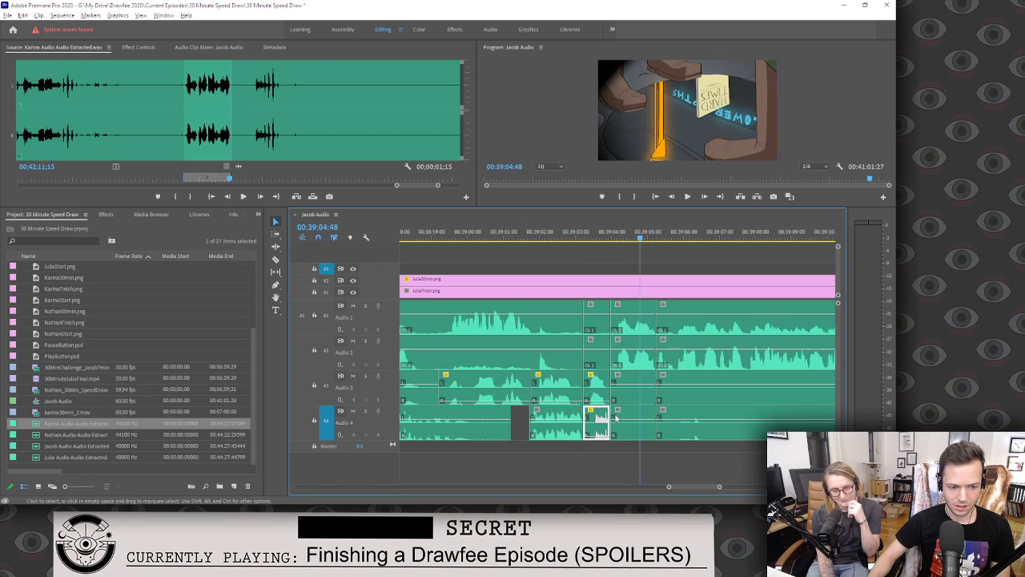
click(601, 398)
click(581, 232)
key(space)
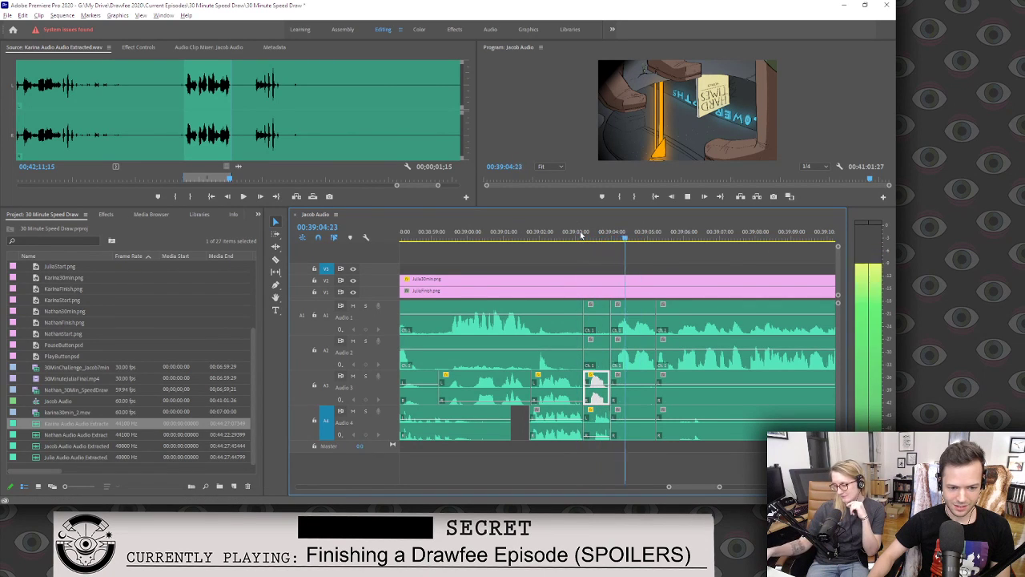
key(space)
click(557, 229)
key(space)
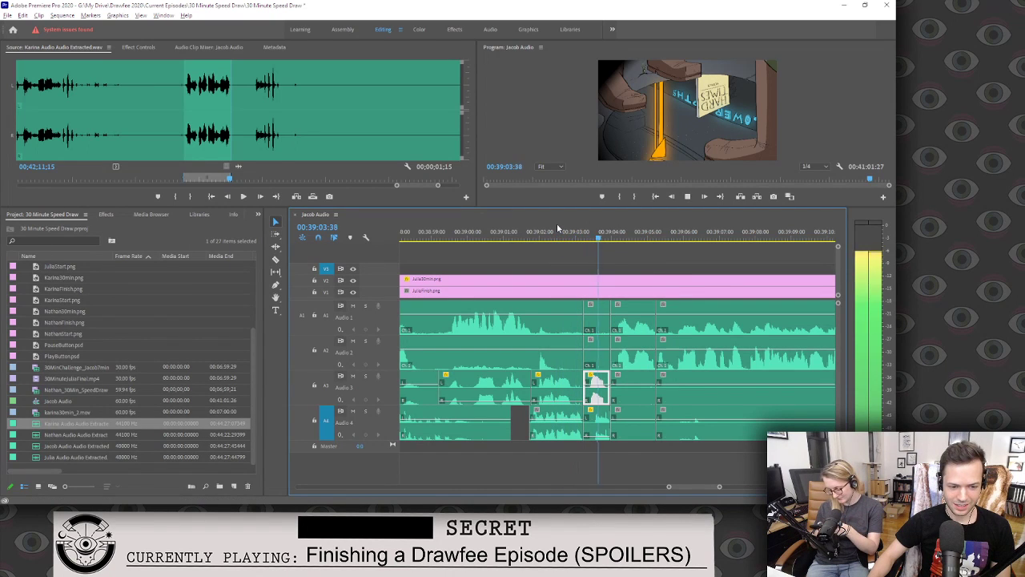
key(space)
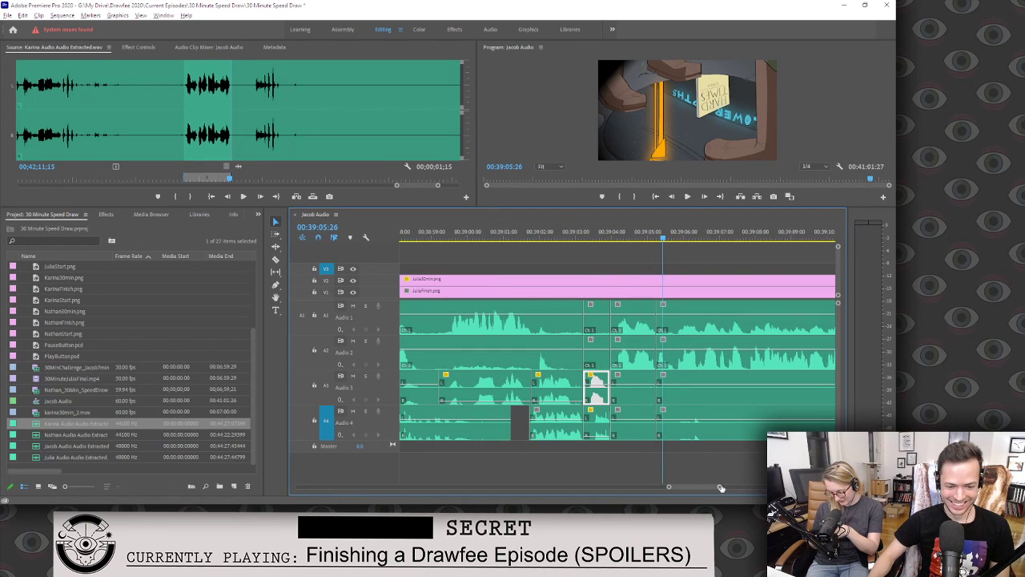
Examine the surrounding audio edits and listen again to the dialogue cuts around 00:39:03.
key(minus)
key(minus)
key(minus)
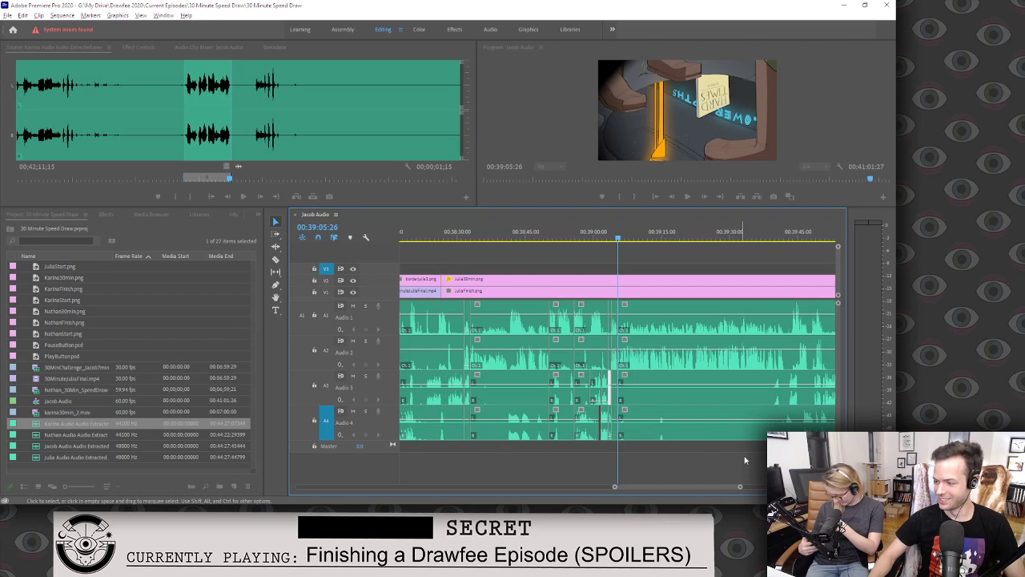
click(744, 459)
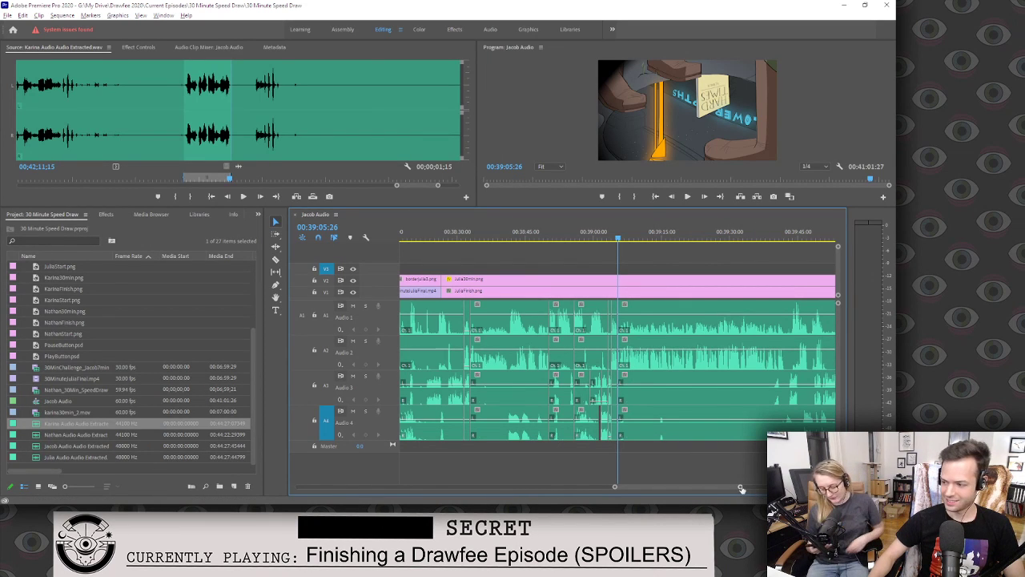
drag(741, 489, 813, 489)
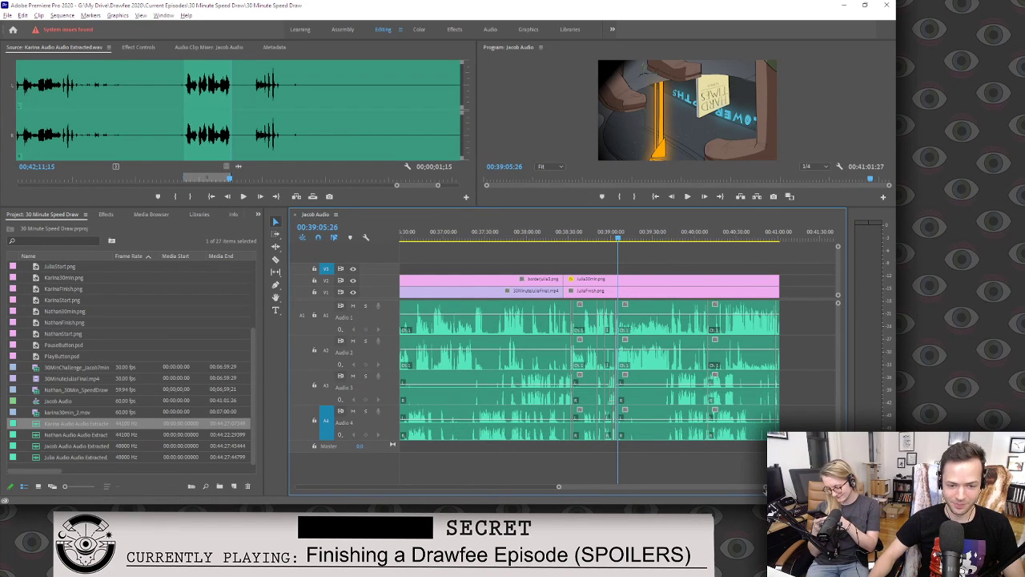
scroll(705, 490, up, 8)
scroll(704, 490, up, 3)
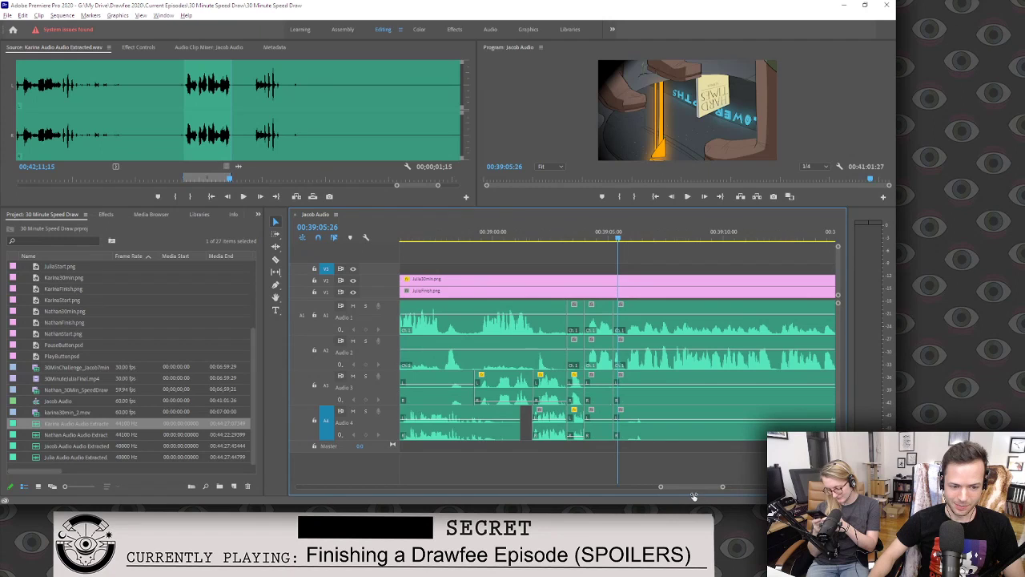
click(579, 232)
drag(581, 232, 556, 233)
key(space)
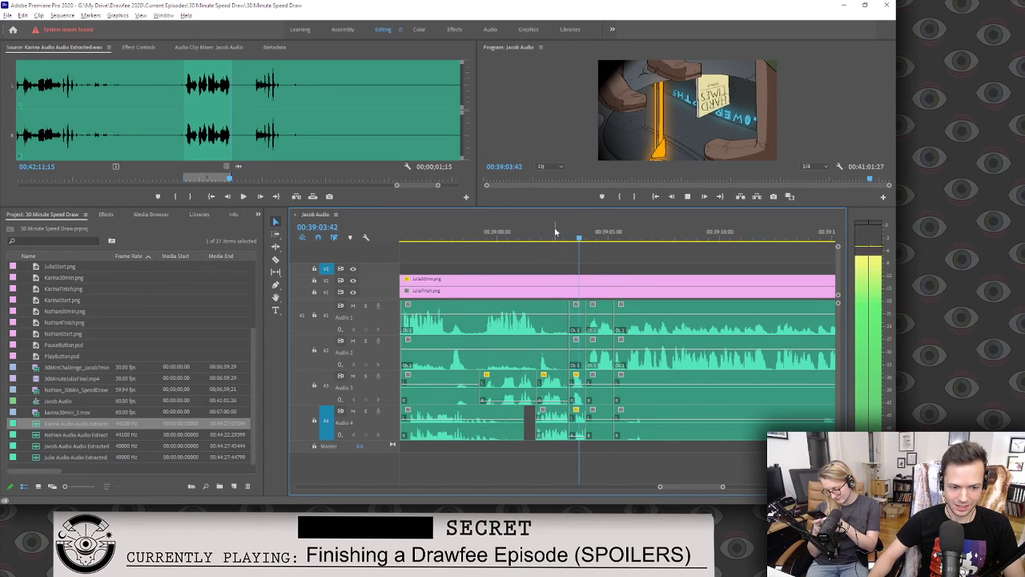
key(space)
click(566, 232)
key(space)
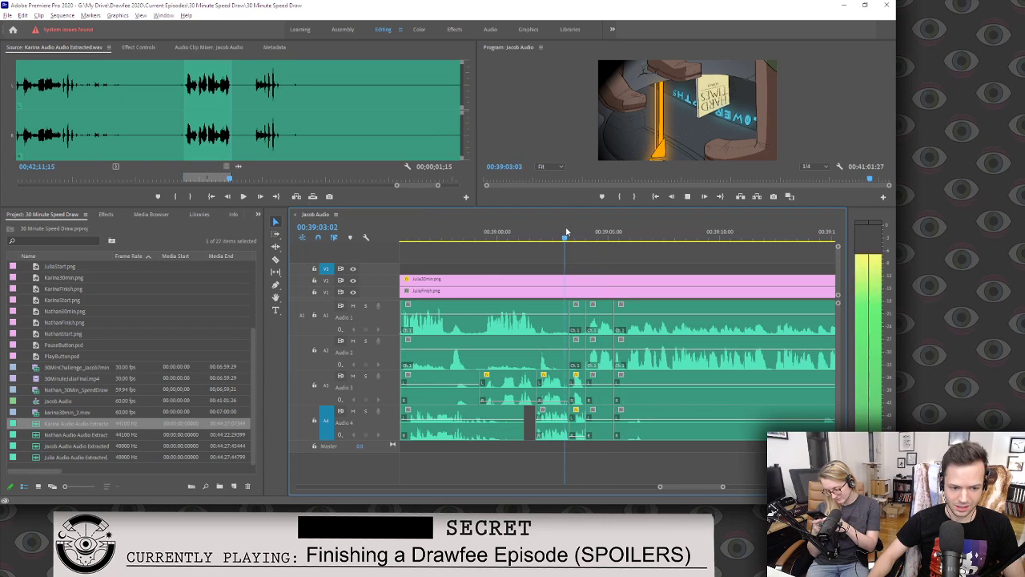
key(space)
Set the Scale of Julia30min.png to 53 at 00:39:03:57 to add a second scale keyframe.
click(584, 240)
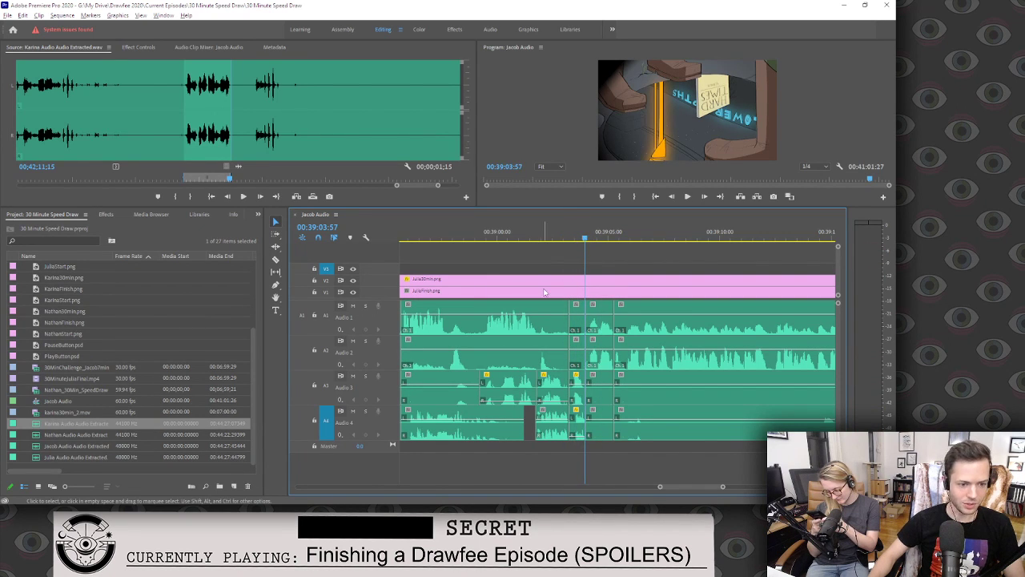
click(136, 48)
click(117, 104)
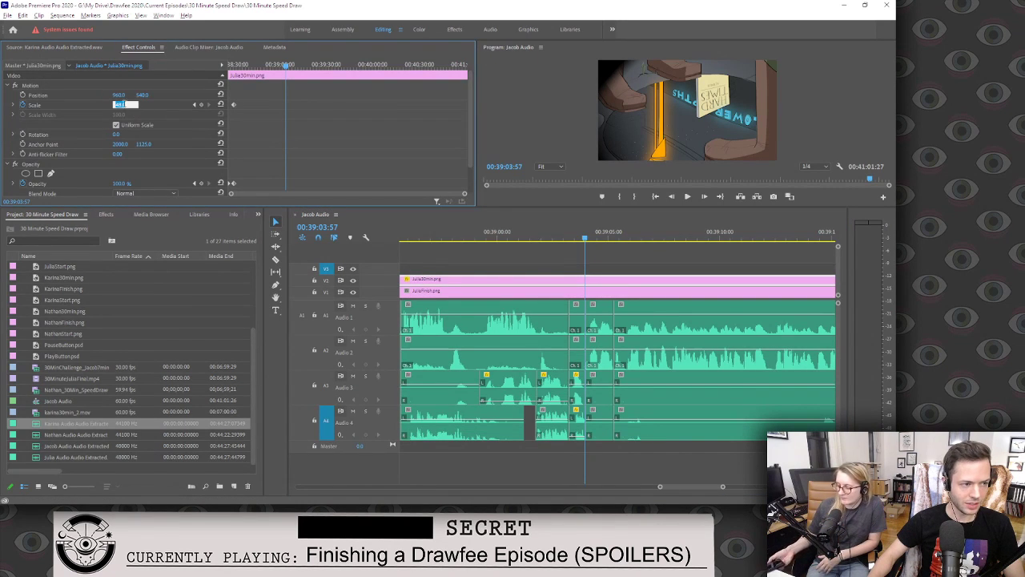
text(53)
key(Return)
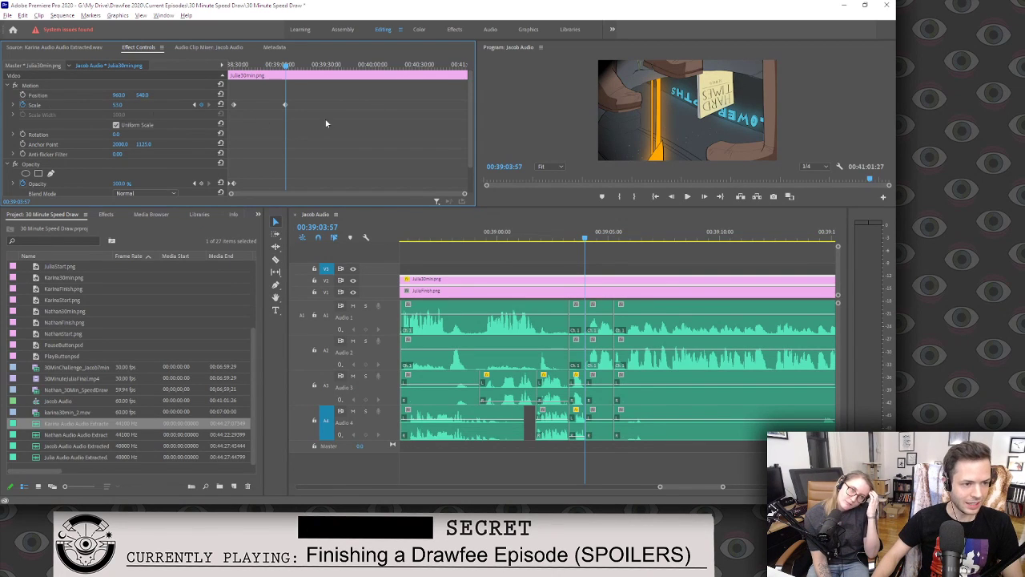
Apply easing to the Scale and Opacity keyframes of Julia30min.png.
right_click(234, 105)
click(258, 237)
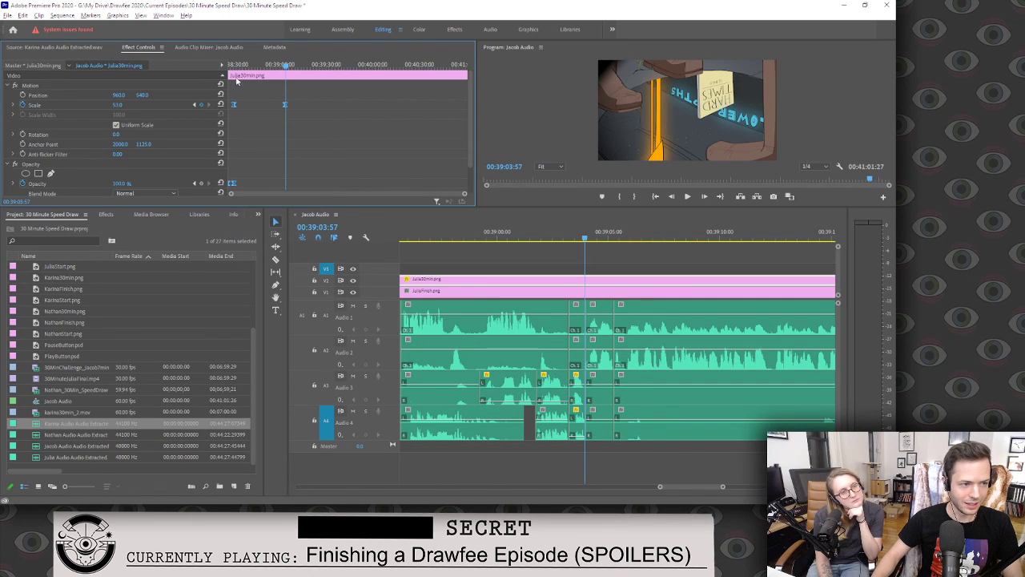
right_click(234, 105)
click(262, 249)
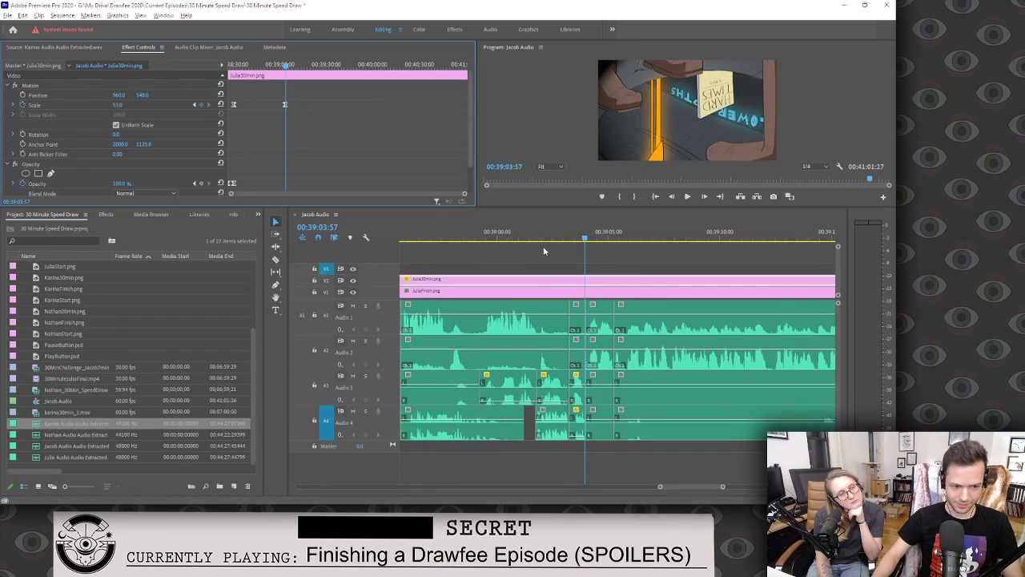
Play the transition into Julia30min.png from about 00:38:25 to 00:38:30.
drag(723, 486, 729, 486)
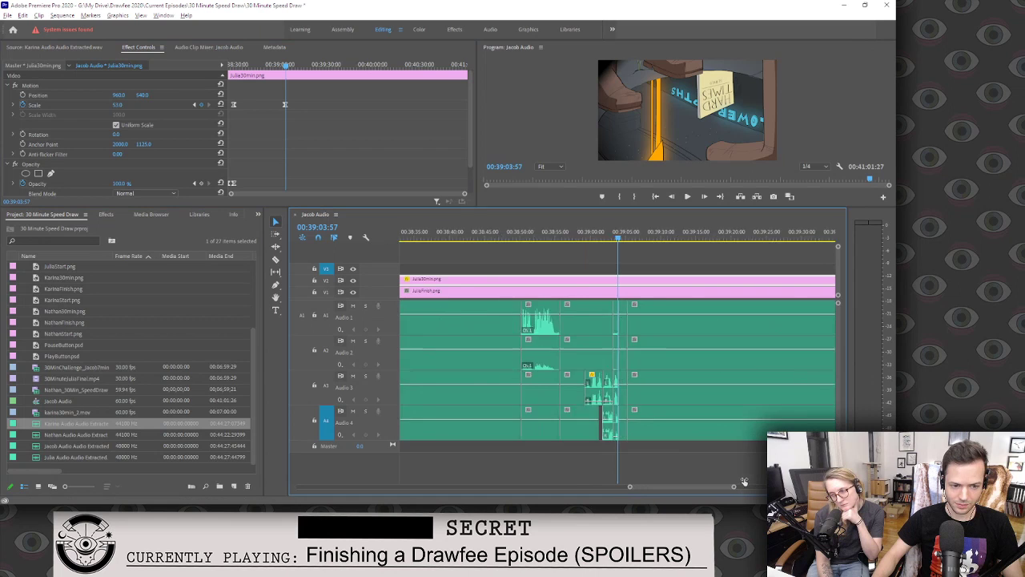
key(minus)
click(492, 231)
key(space)
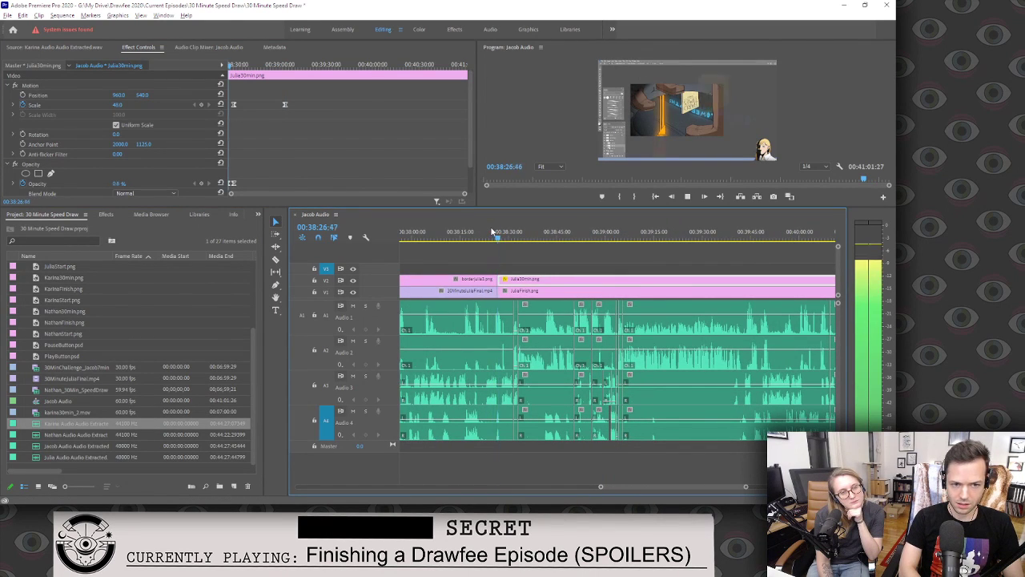
key(space)
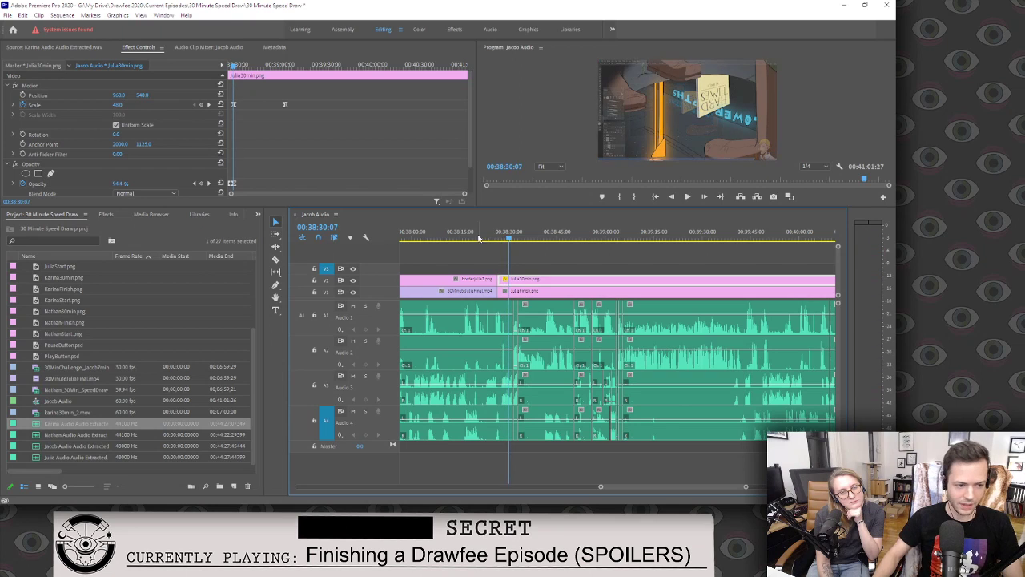
Mute Audio 1 through Audio 4 and play the Julia30min.png zoom from about 00:38:24 to 00:38:53.
click(352, 305)
click(352, 340)
click(352, 376)
click(352, 410)
click(488, 231)
key(space)
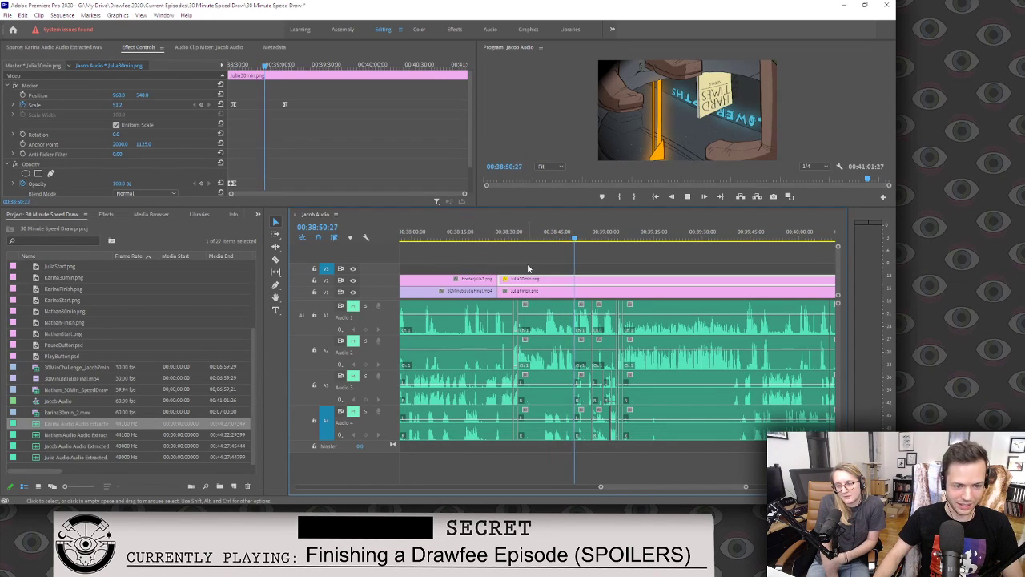
key(space)
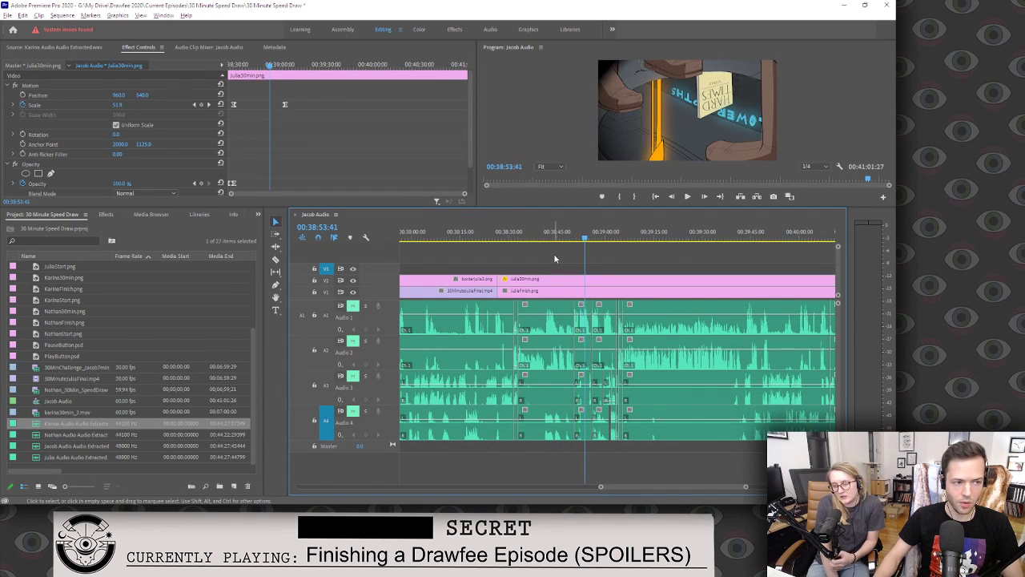
Switch to Photoshop and browse to the Drawfee 2020 folder for a file to open.
click(554, 258)
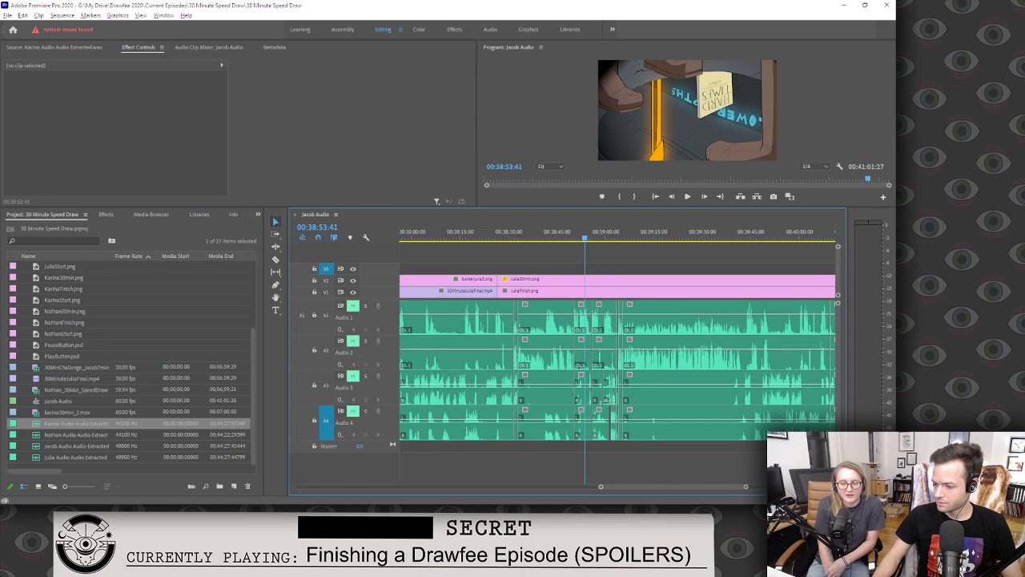
click(543, 430)
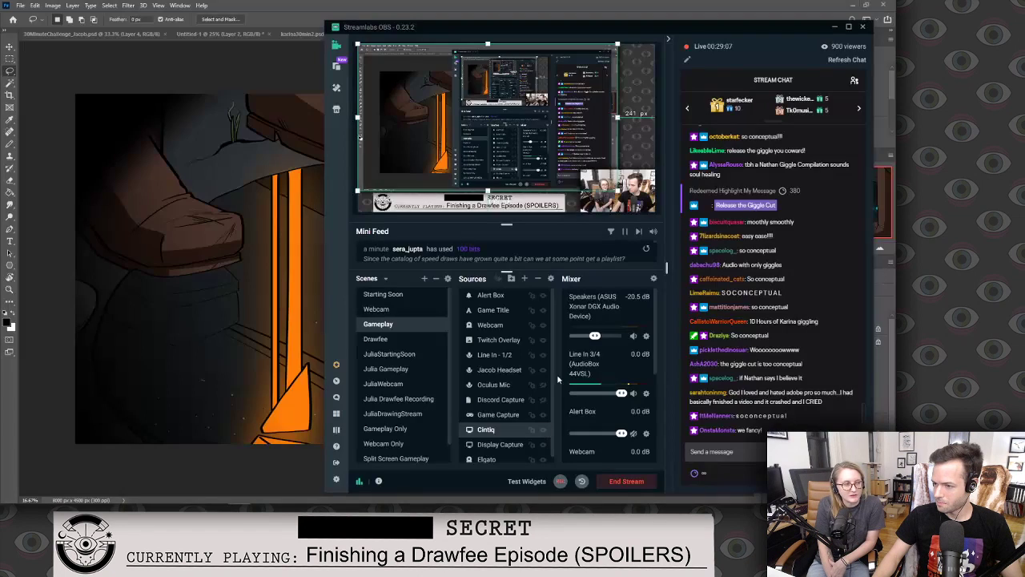
key(alt+Tab)
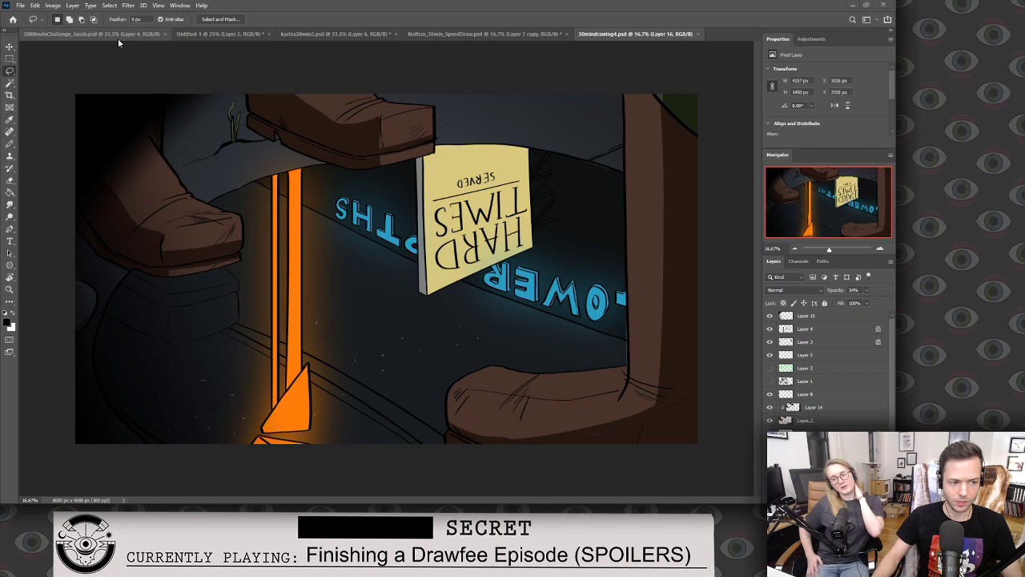
click(21, 6)
click(29, 25)
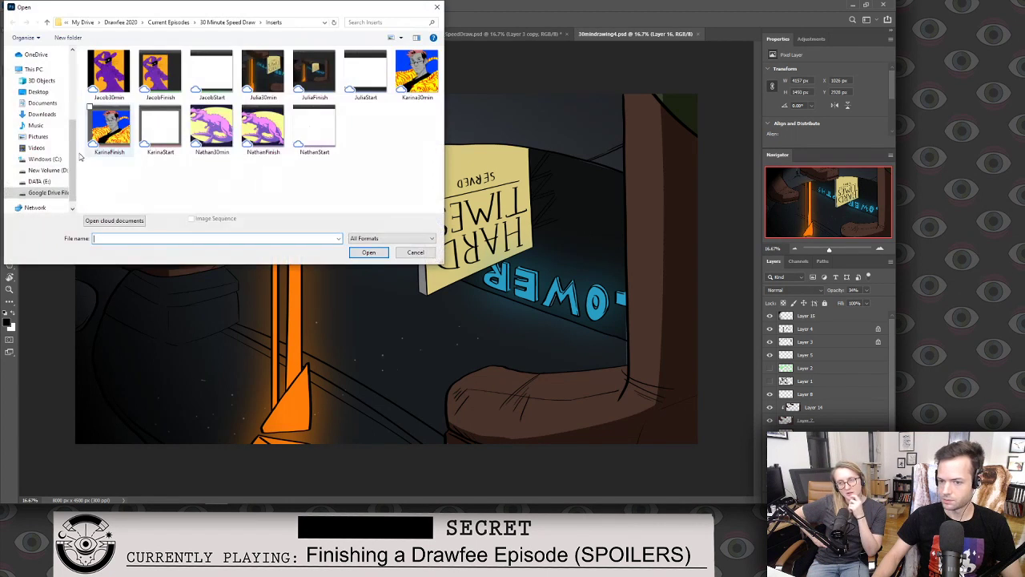
click(120, 22)
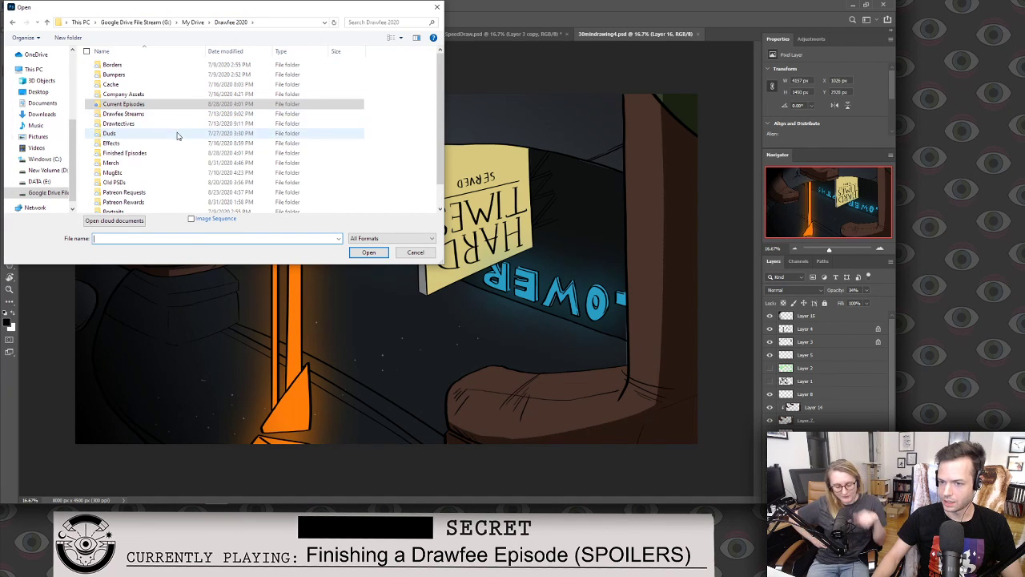
Look through the MugEtc, Company Assets and Effects folders in Drawfee 2020 for the panel template.
drag(439, 118, 438, 142)
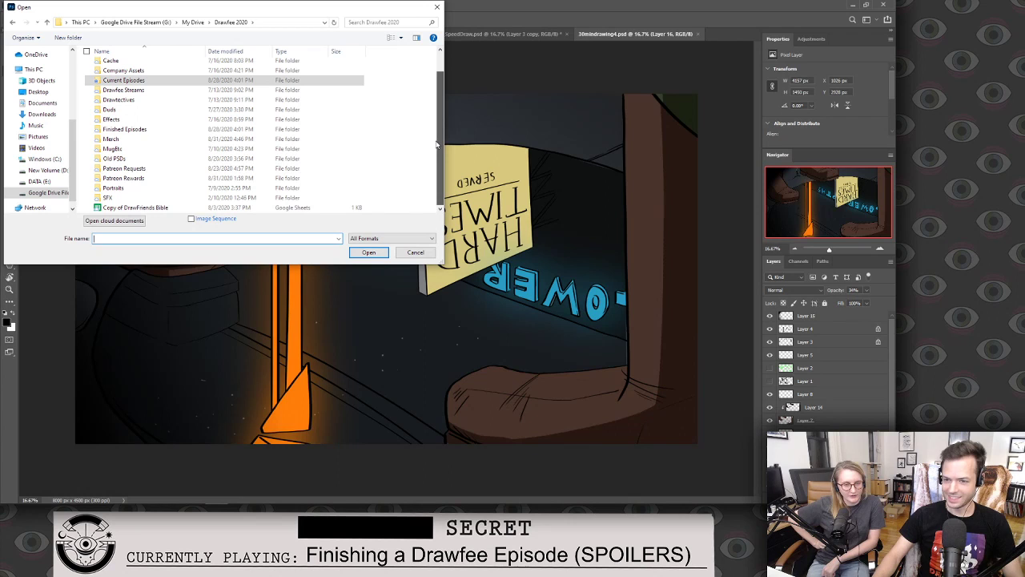
click(136, 151)
double_click(136, 150)
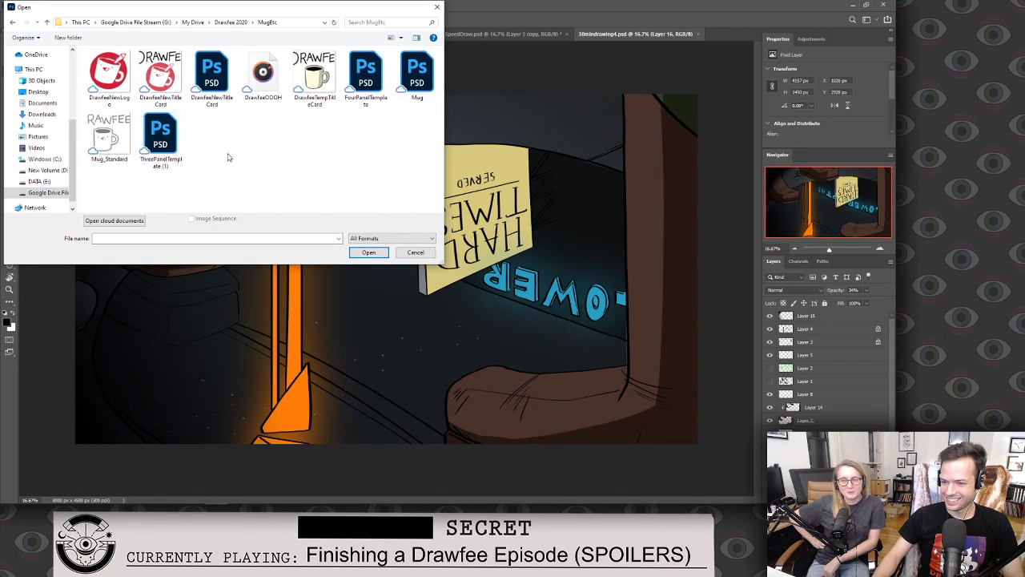
click(234, 22)
scroll(220, 136, down, 1)
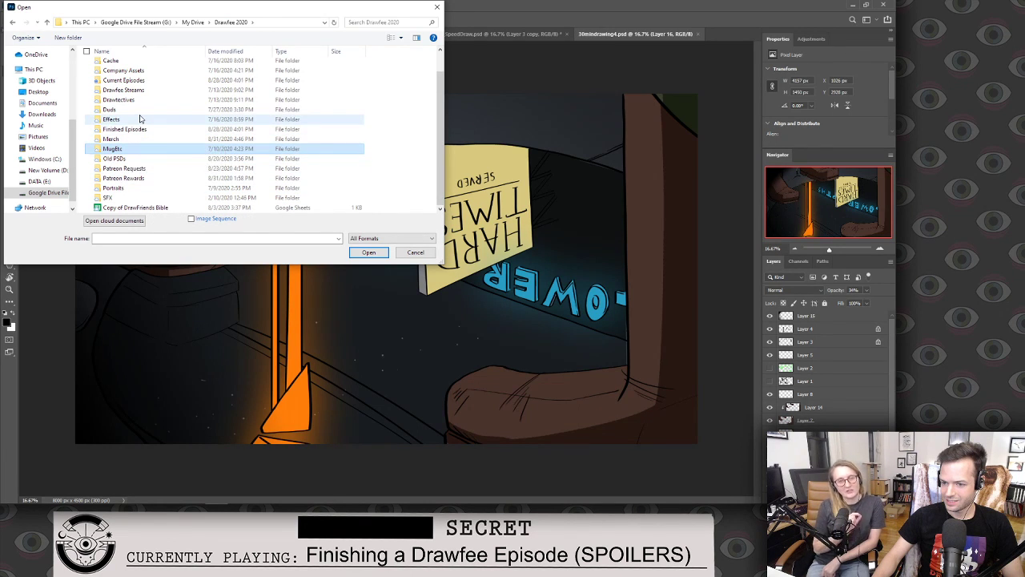
scroll(140, 118, up, 1)
click(154, 95)
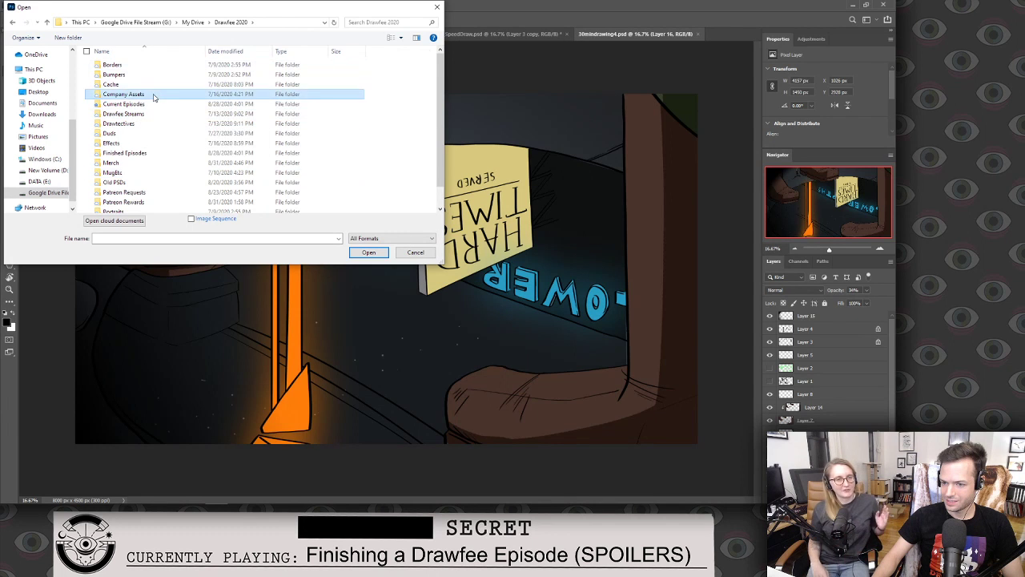
double_click(154, 96)
scroll(160, 80, down, 1)
scroll(160, 80, up, 1)
click(210, 22)
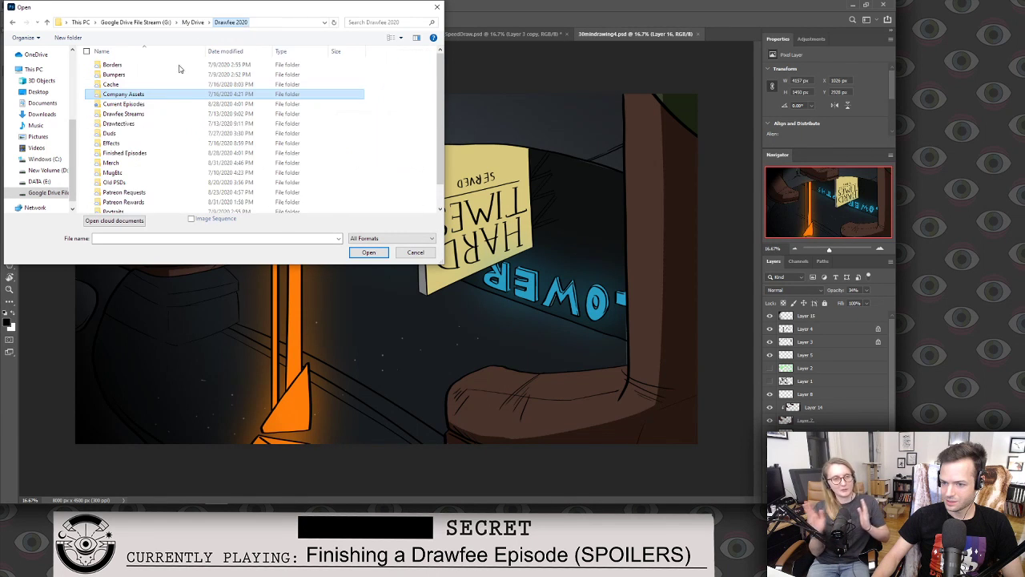
scroll(148, 133, down, 1)
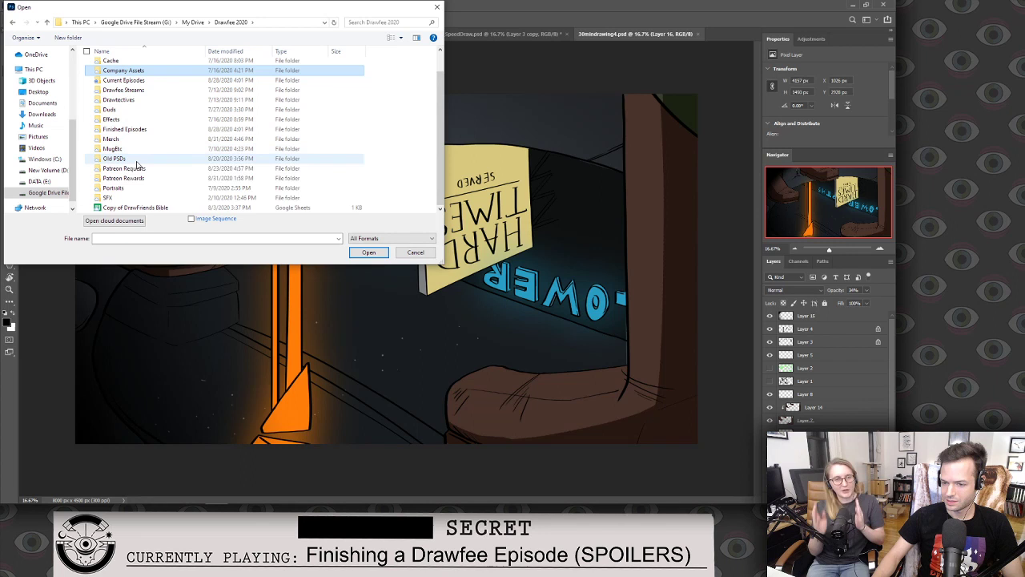
click(132, 121)
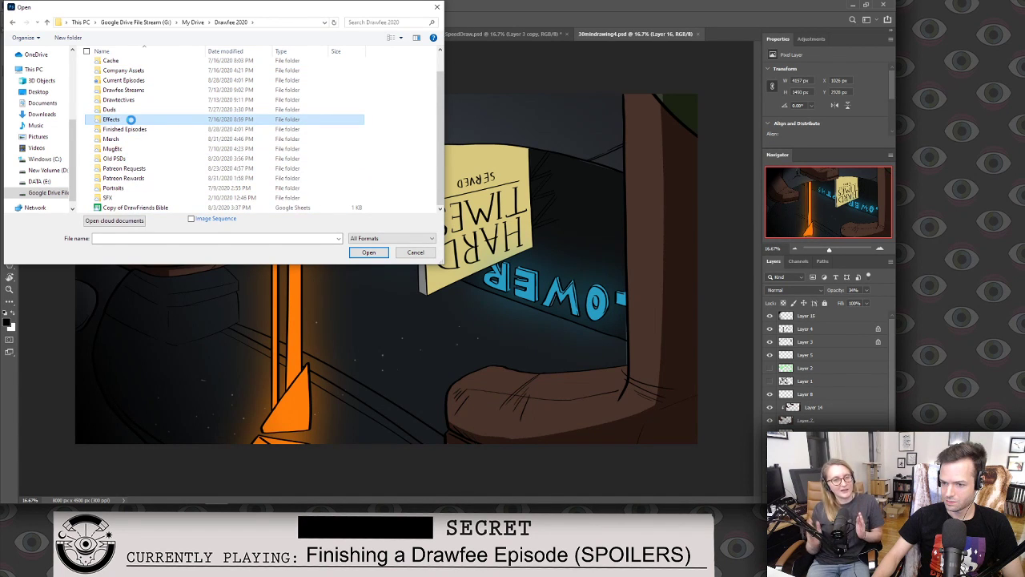
double_click(132, 121)
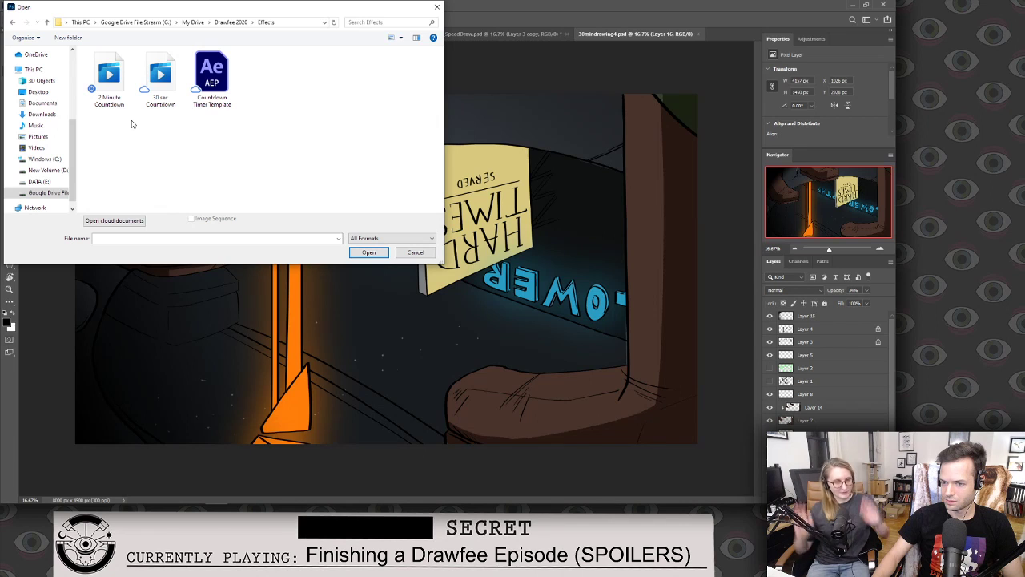
click(231, 22)
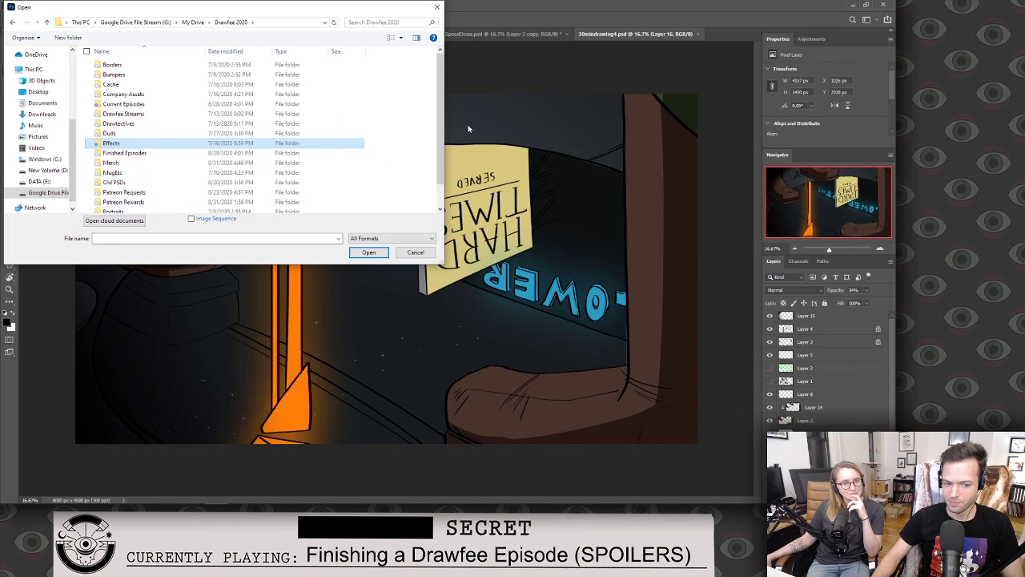
Open the FourPanelTemplate PSD from the MugEtc folder.
scroll(341, 141, down, 1)
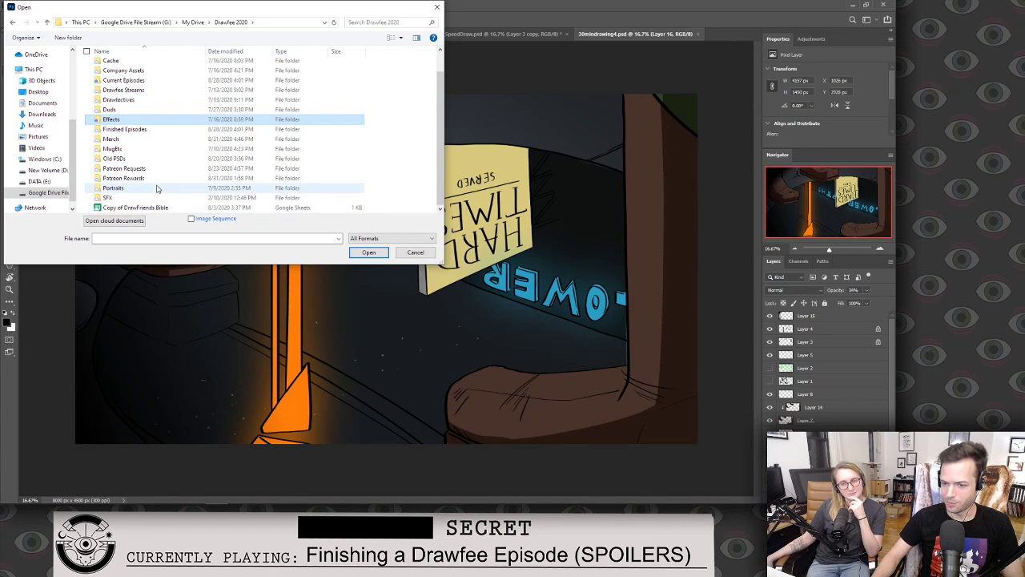
double_click(157, 149)
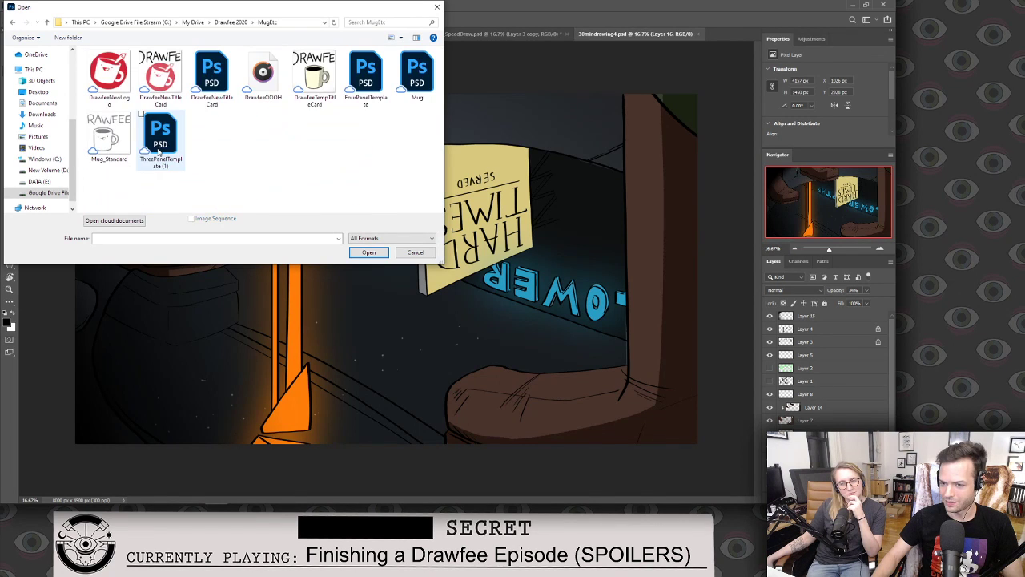
click(374, 80)
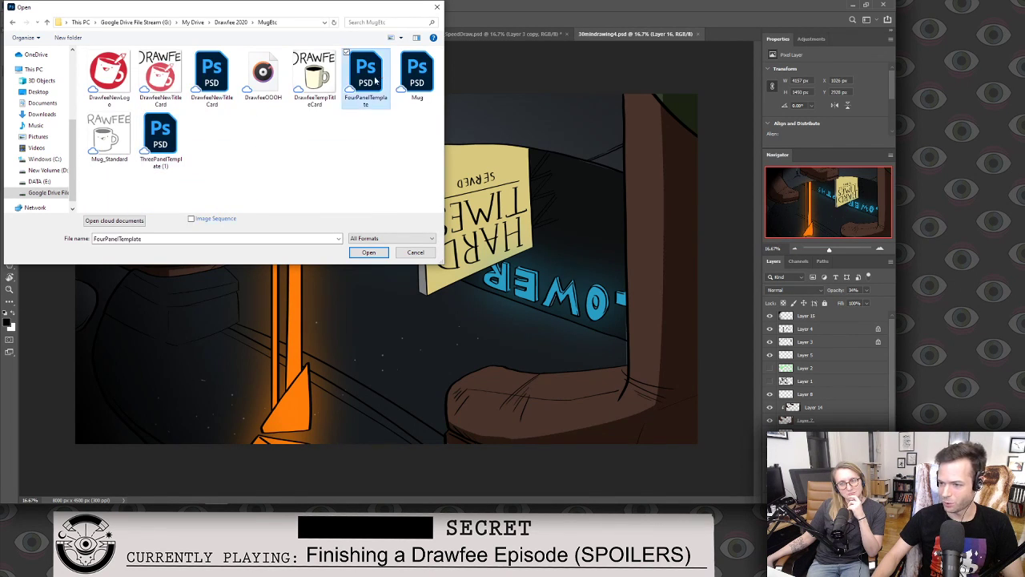
click(368, 253)
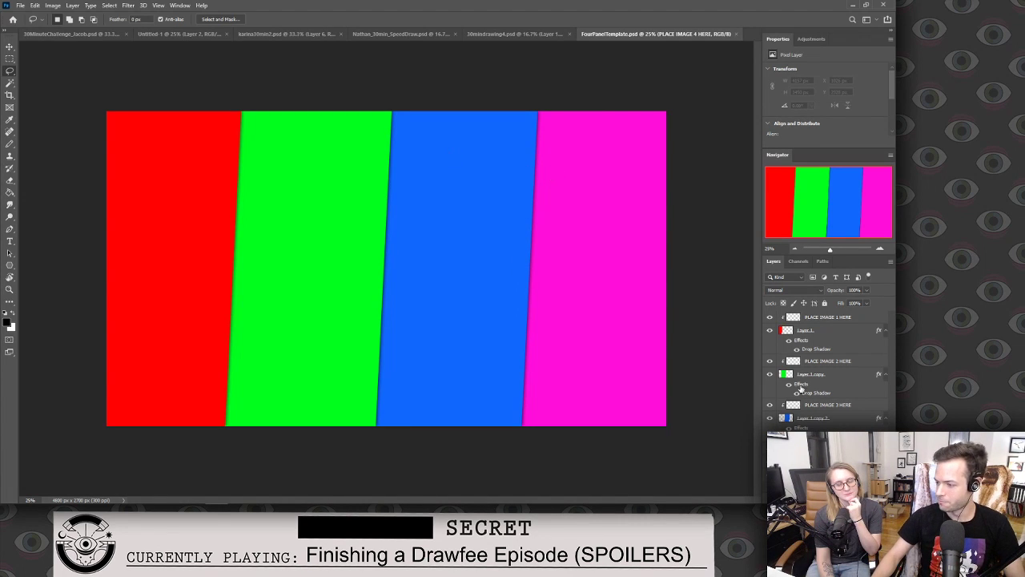
Copy the entire merged pink dinosaur artwork and paste it onto the PLACE IMAGE 1 HERE layer of FourPanelTemplate.psd.
click(844, 318)
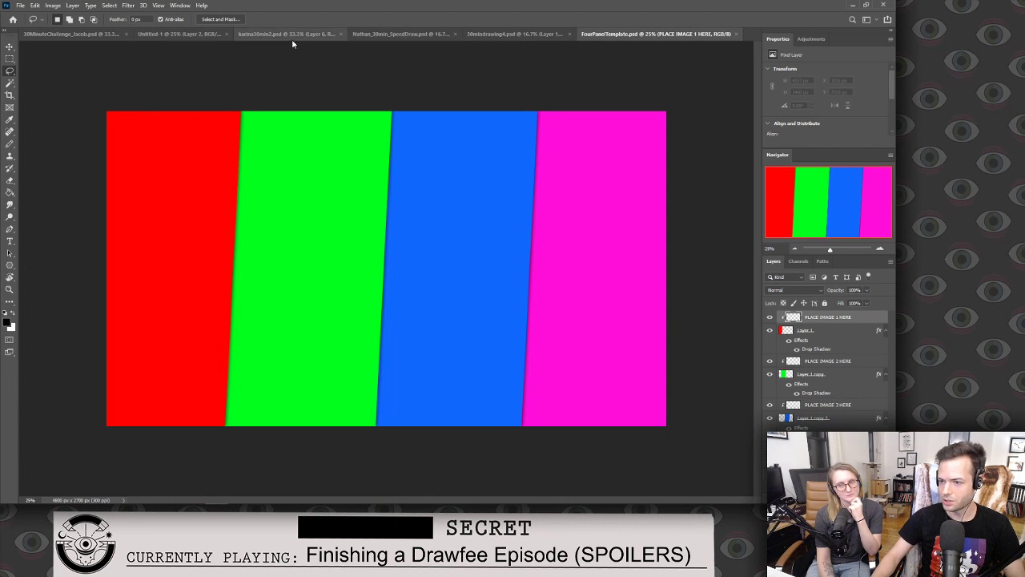
click(423, 39)
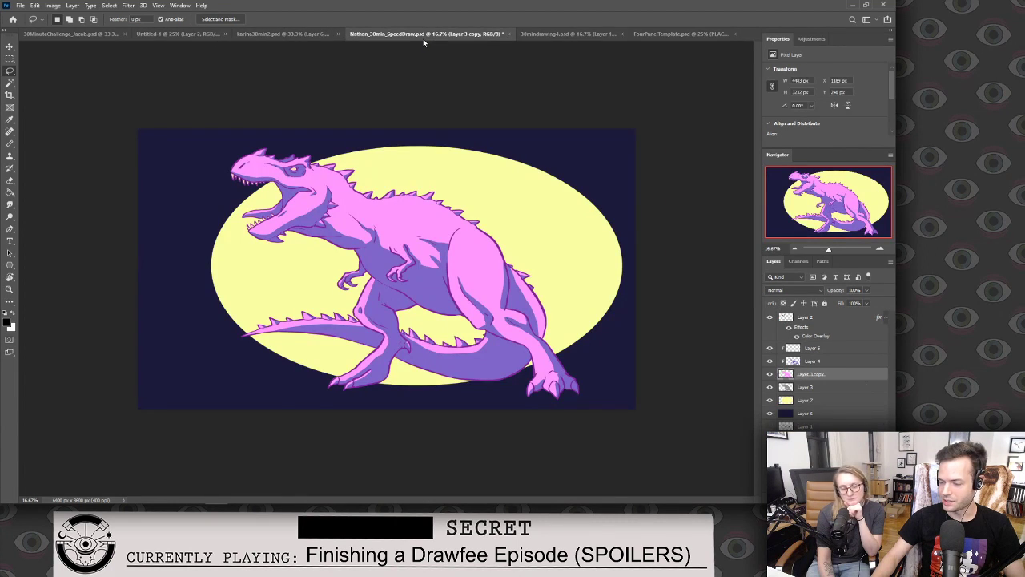
key(m)
drag(124, 105, 715, 425)
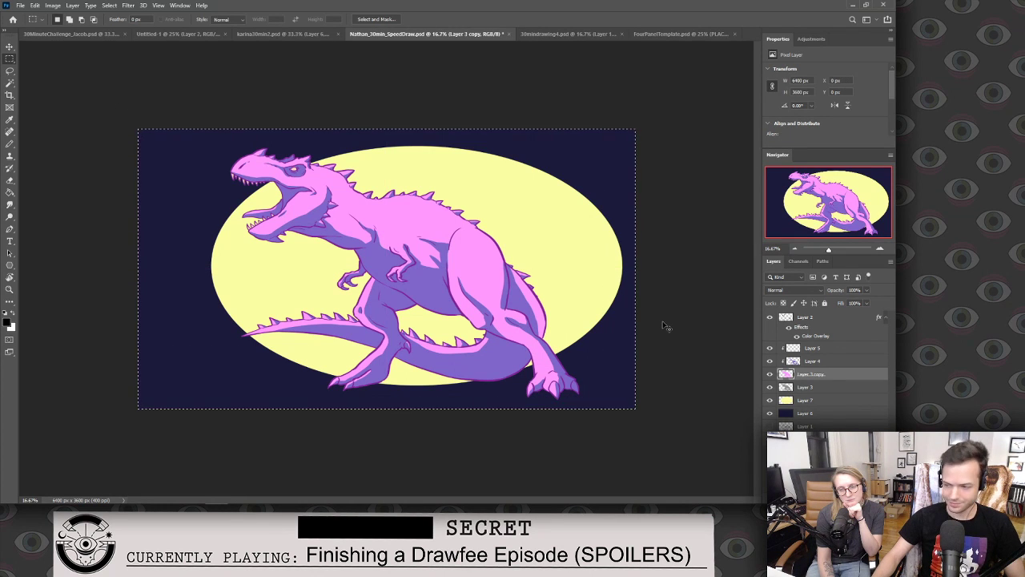
click(680, 35)
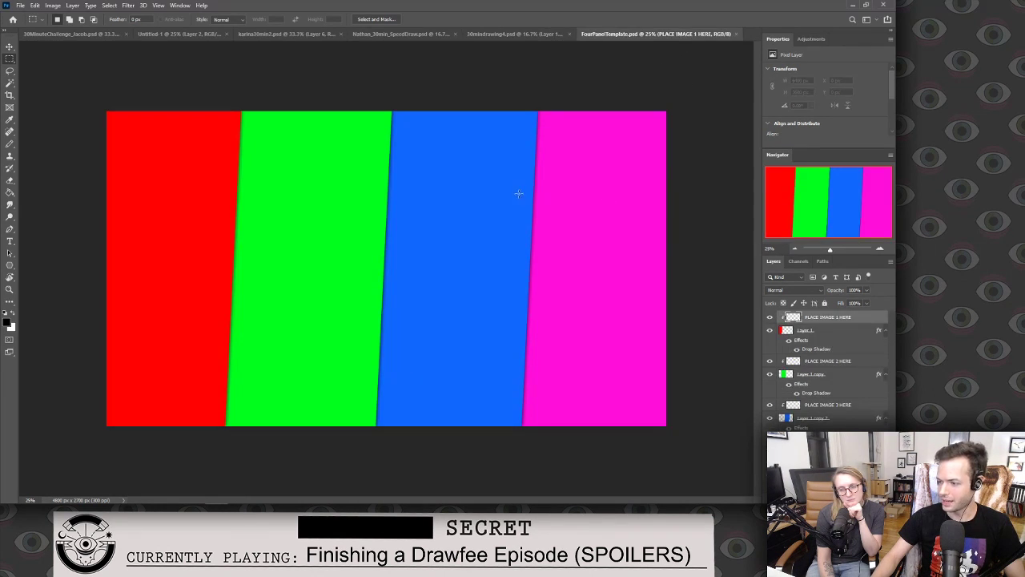
key(ctrl+v)
Scale the dinosaur artwork to about 76% and position it so its head fills the first panel.
key(v)
key(z)
drag(613, 338, 549, 331)
key(v)
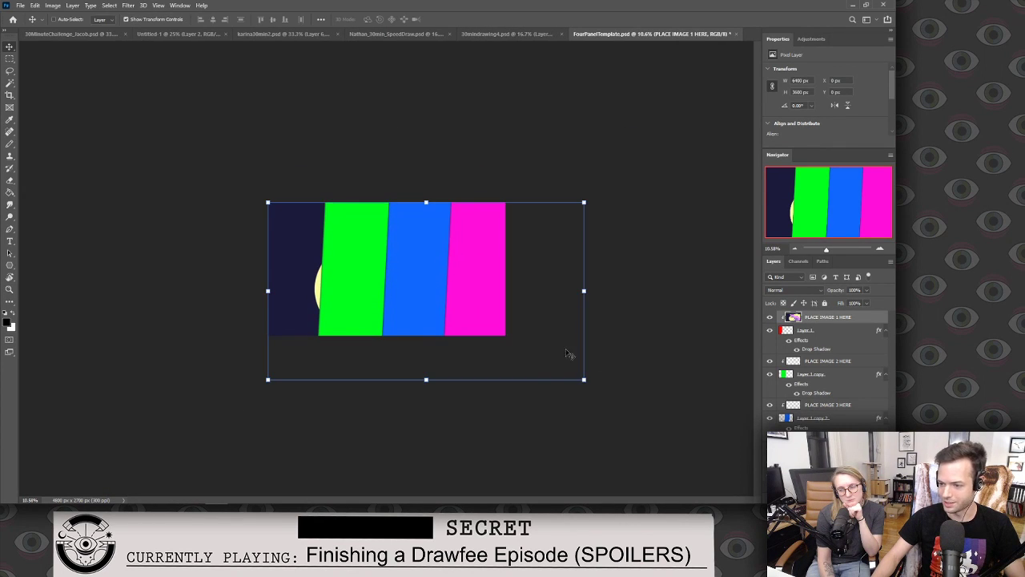
drag(584, 380, 432, 307)
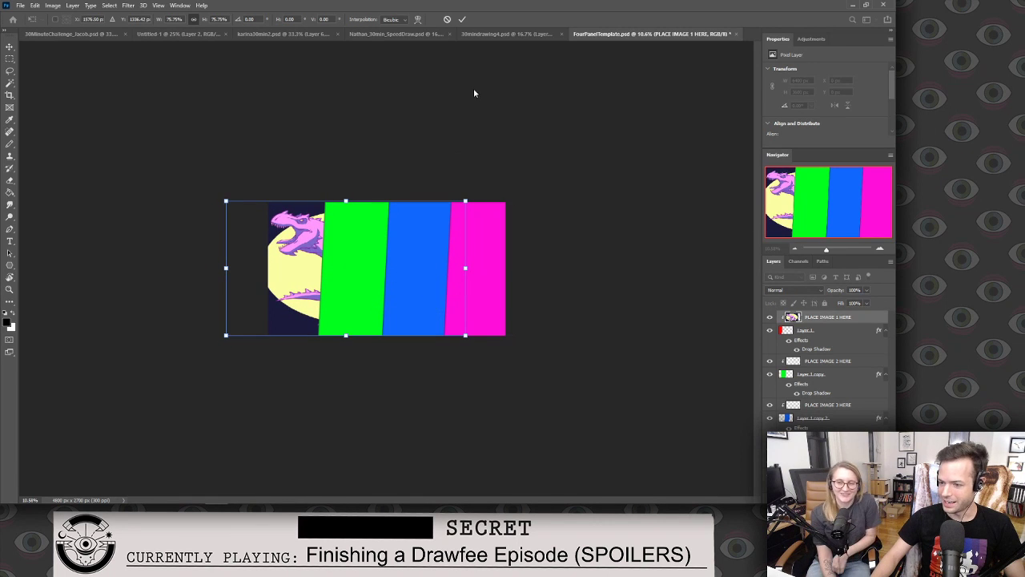
click(463, 20)
key(z)
drag(389, 192, 423, 185)
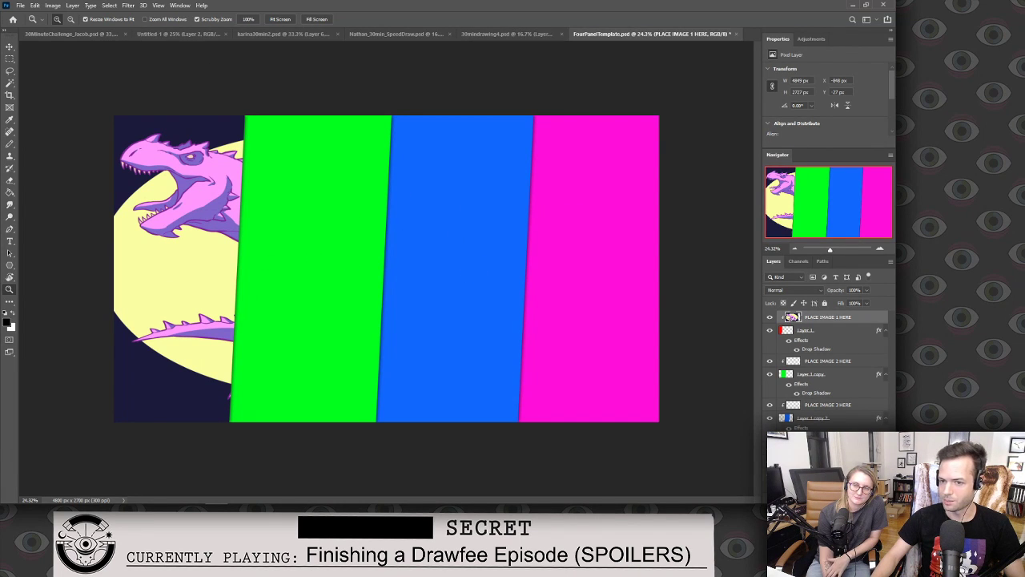
Copy the entire merged purple cowboy artwork and paste it onto the PLACE IMAGE 2 HERE layer of FourPanelTemplate.psd.
click(68, 36)
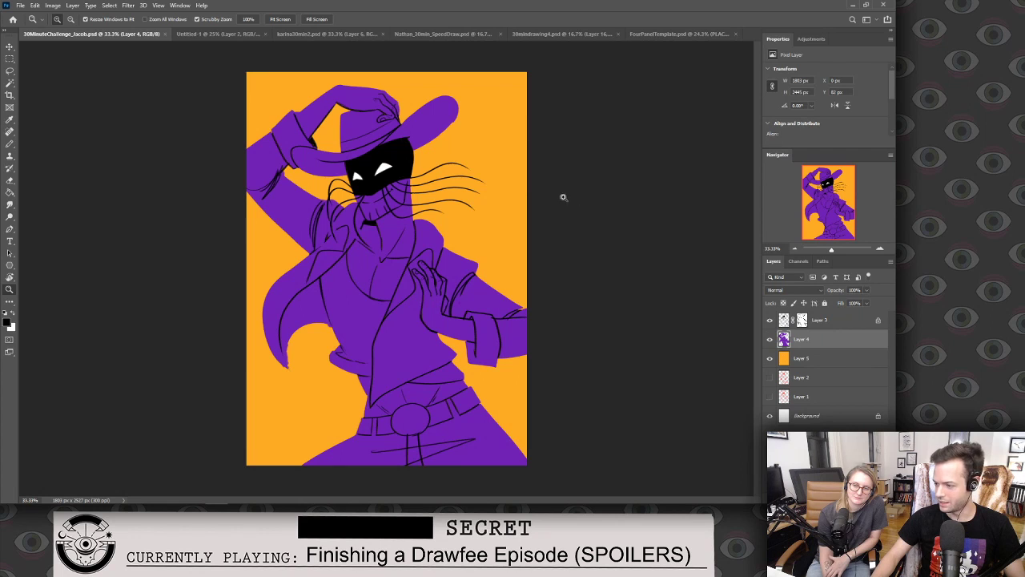
key(m)
key(ctrl+a)
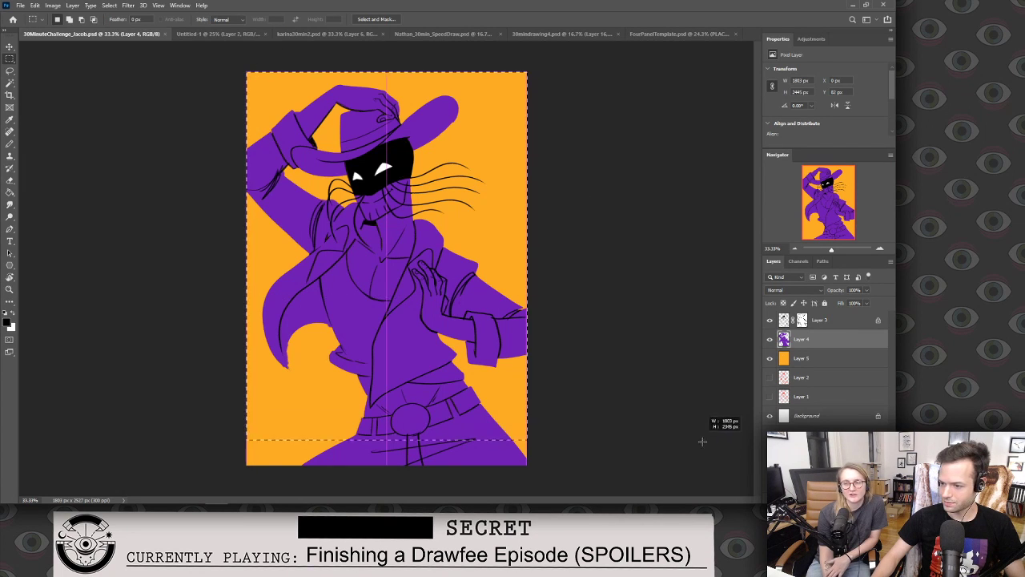
key(ctrl+d)
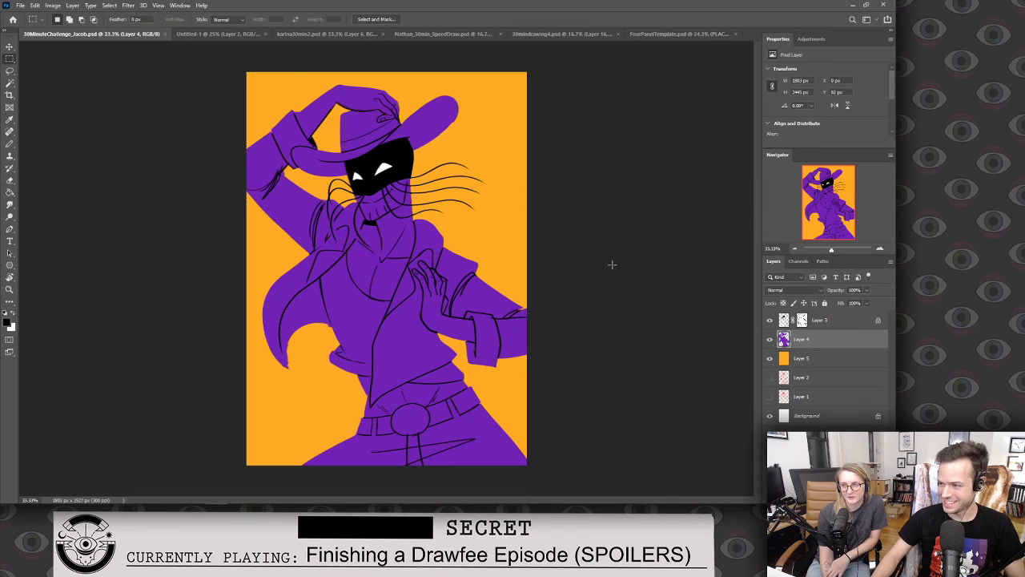
click(681, 35)
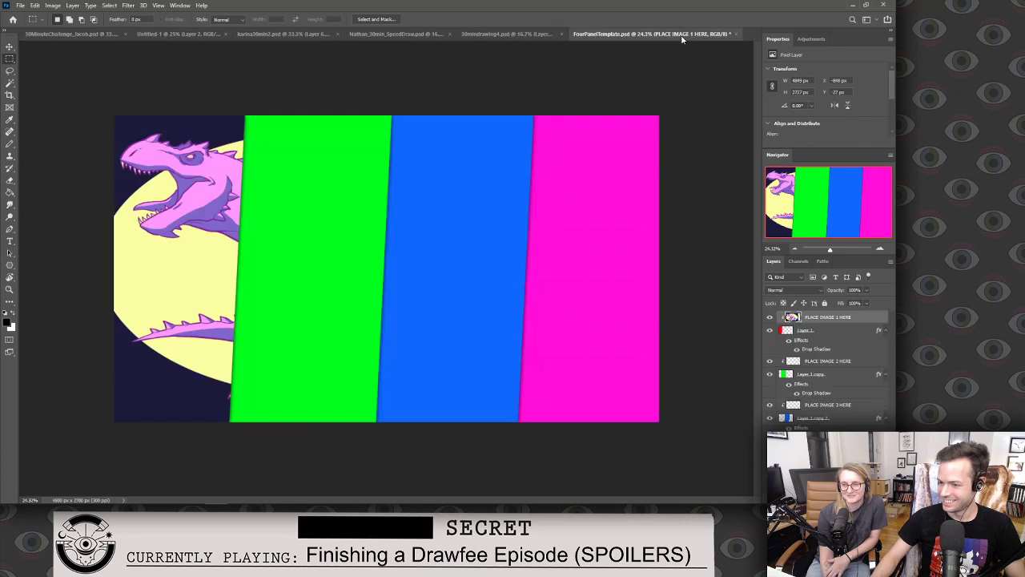
click(843, 364)
key(ctrl+v)
Enlarge the cowboy artwork to about 111% and position it so the figure fills the second panel.
key(v)
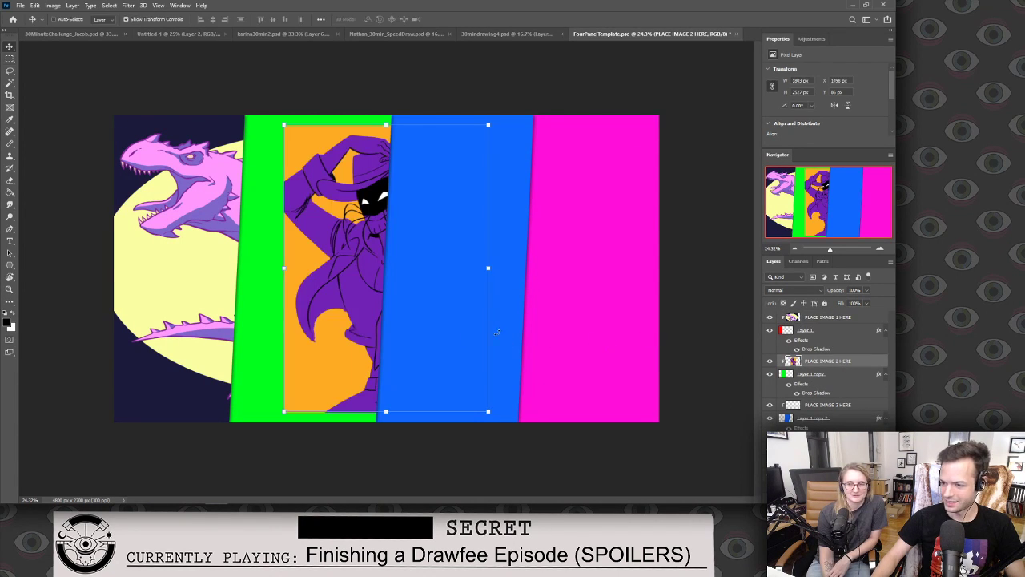
drag(487, 268, 504, 268)
drag(408, 290, 344, 286)
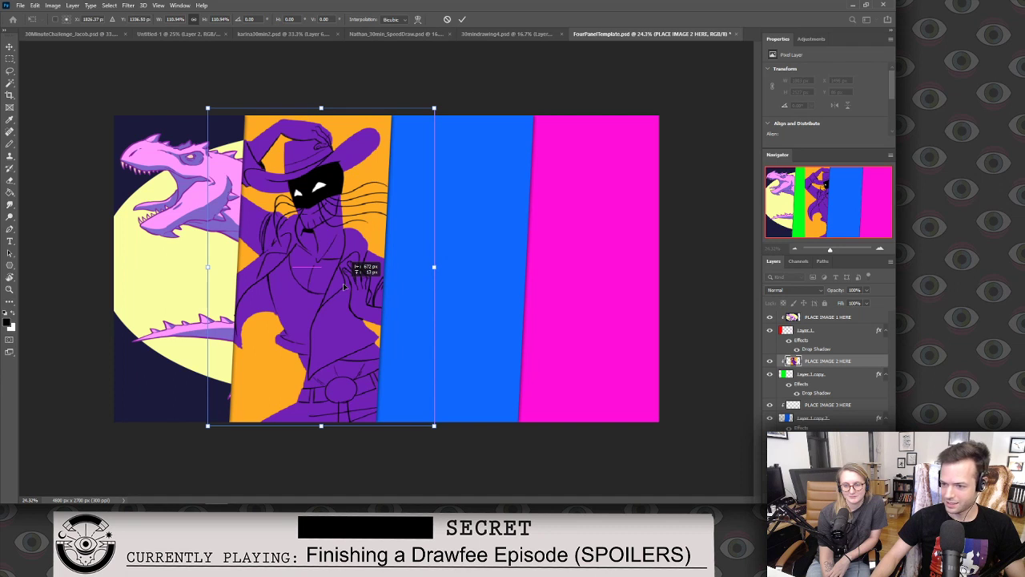
click(461, 18)
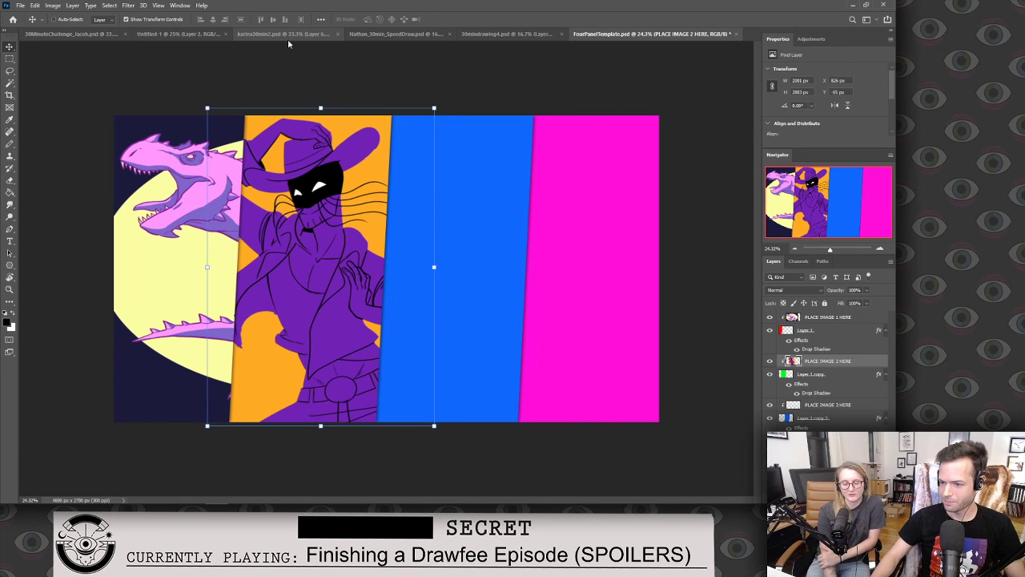
drag(287, 172, 366, 182)
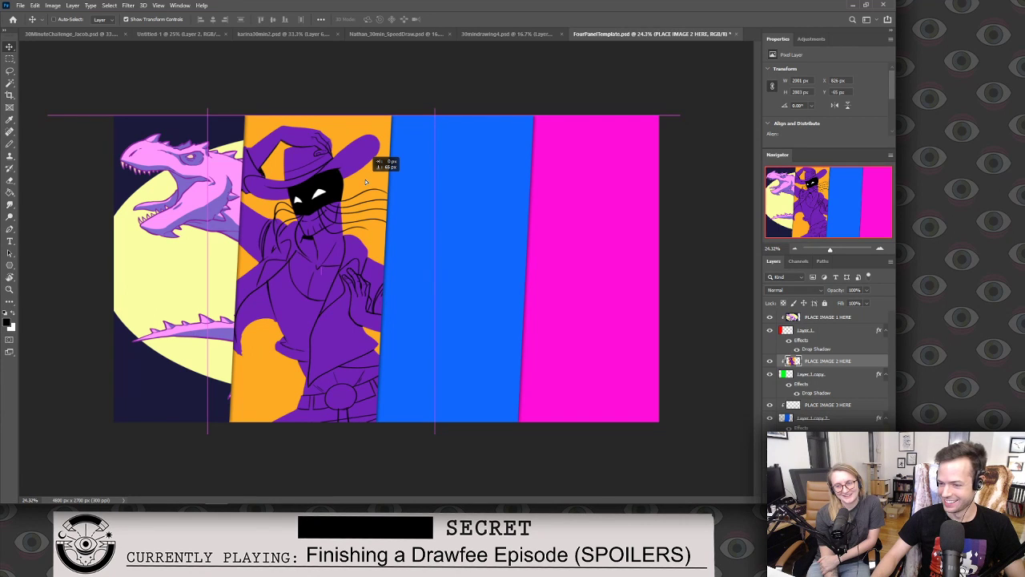
drag(365, 182, 365, 174)
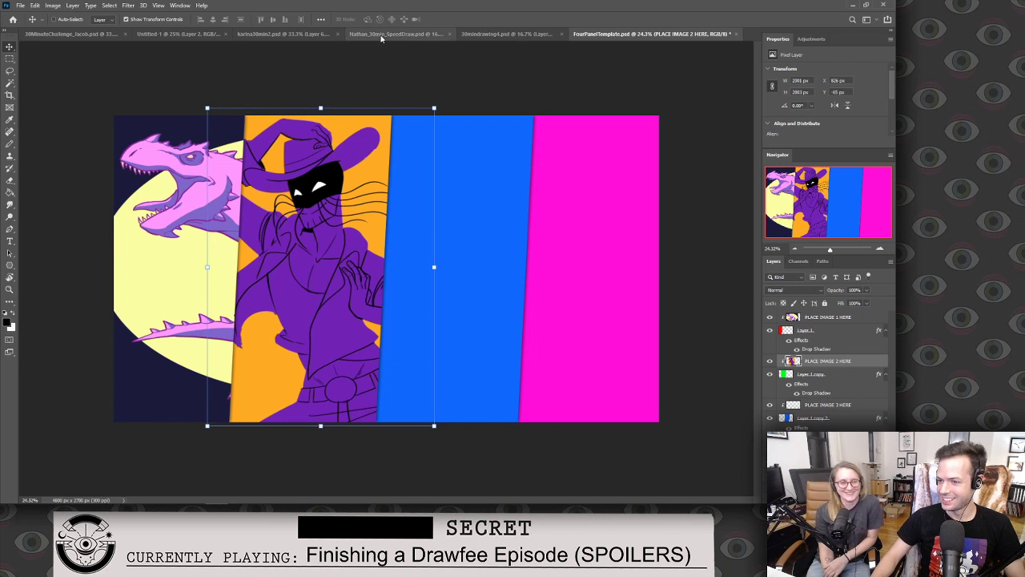
Copy the entire merged red-haired man portrait and paste it onto the PLACE IMAGE 3 HERE layer of FourPanelTemplate.psd.
click(281, 34)
key(l)
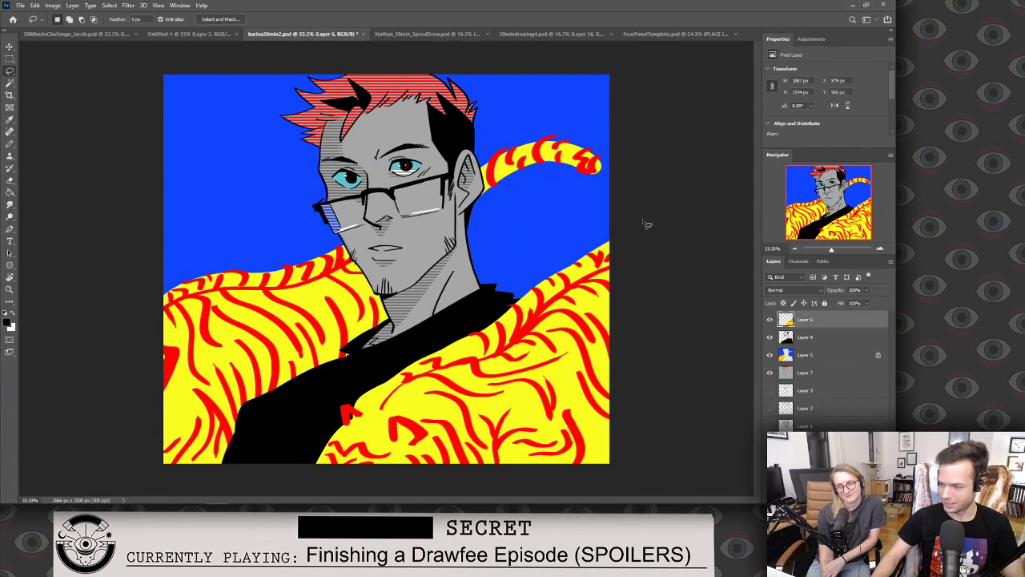
key(m)
mouse_move(146, 56)
mouse_down()
mouse_move(525, 298)
mouse_move(716, 484)
mouse_up()
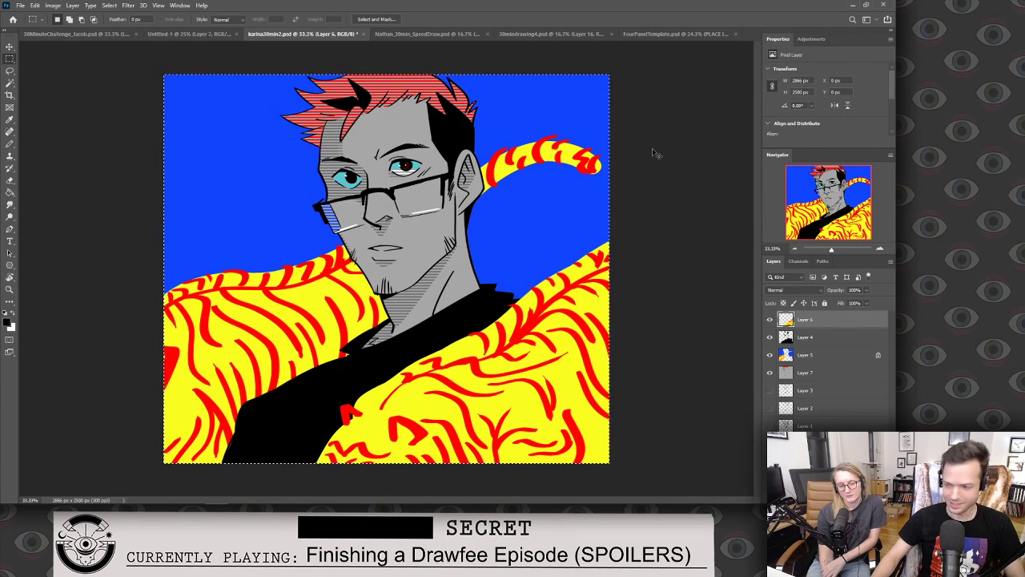
click(663, 35)
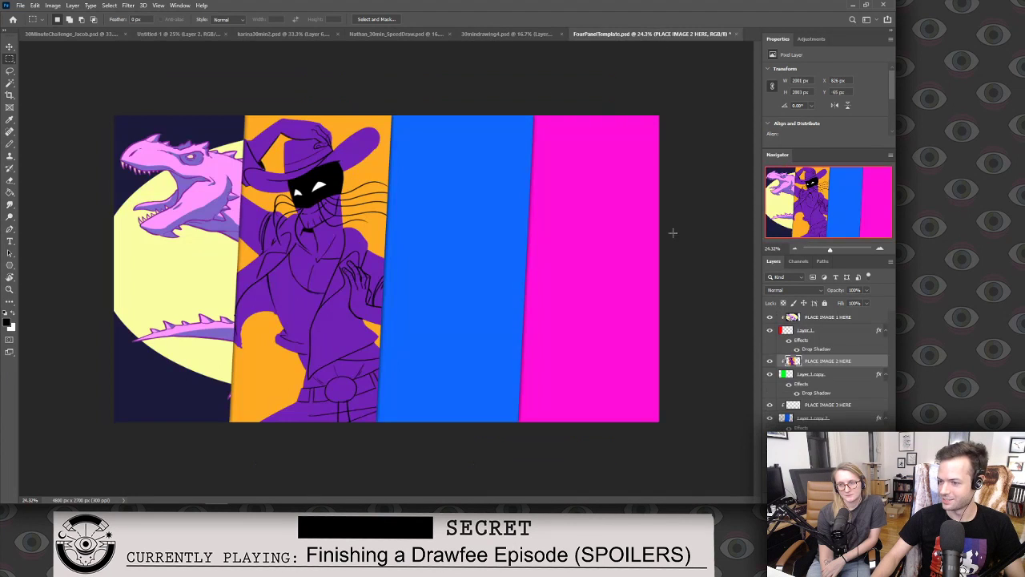
click(832, 405)
key(ctrl+v)
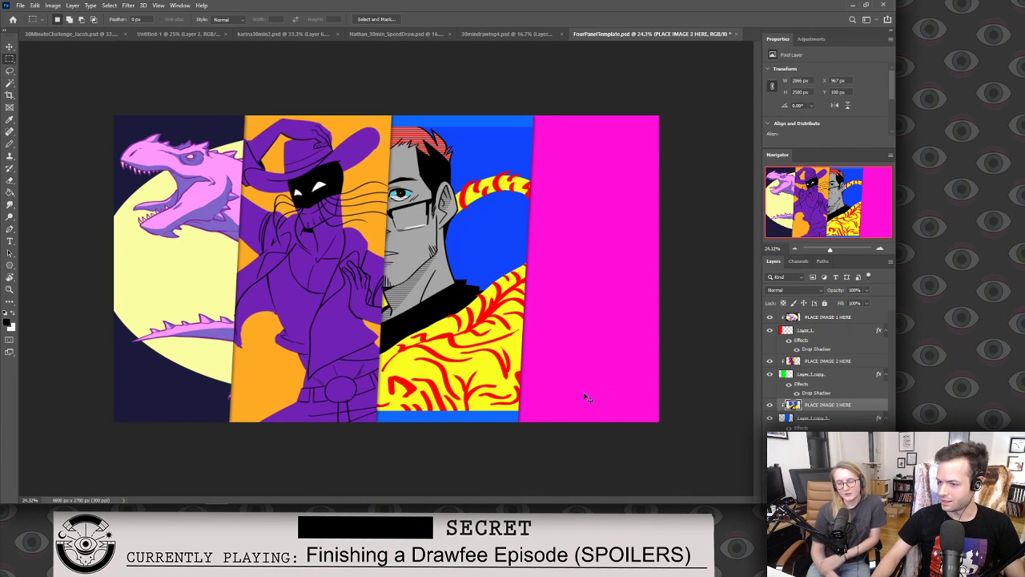
Enlarge the portrait to about 110% and position it so the man's face fills the third panel.
key(v)
drag(548, 269, 573, 275)
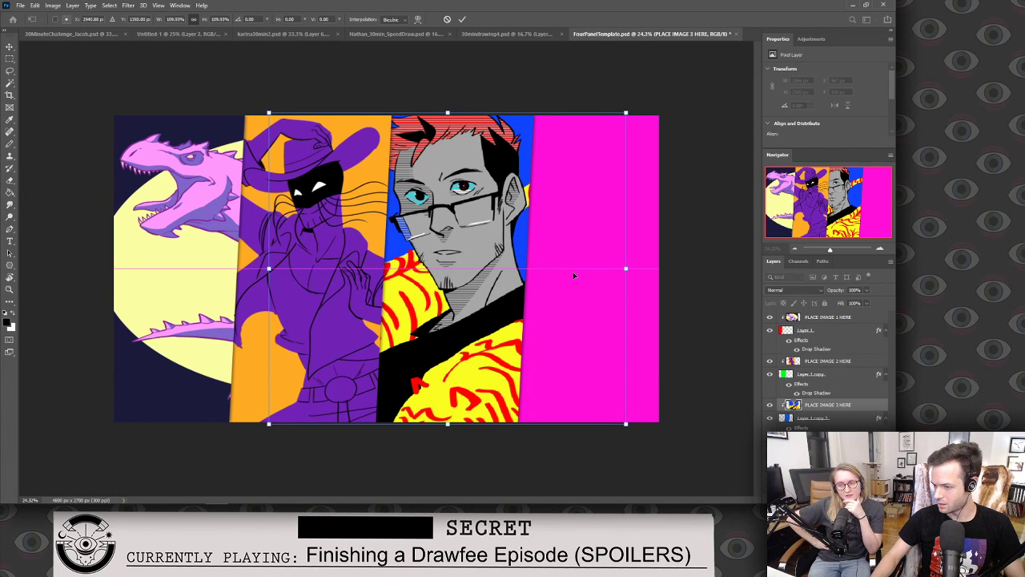
click(463, 20)
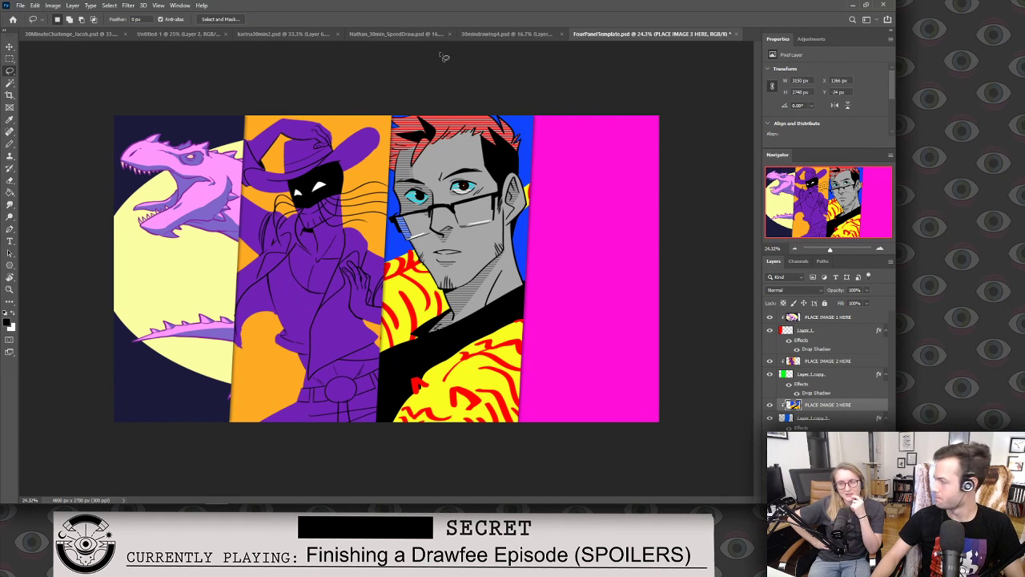
Copy the entire merged artwork of 30mindrawing4.psd and paste it onto the PLACE IMAGE 4 HERE layer of FourPanelTemplate.psd.
click(477, 34)
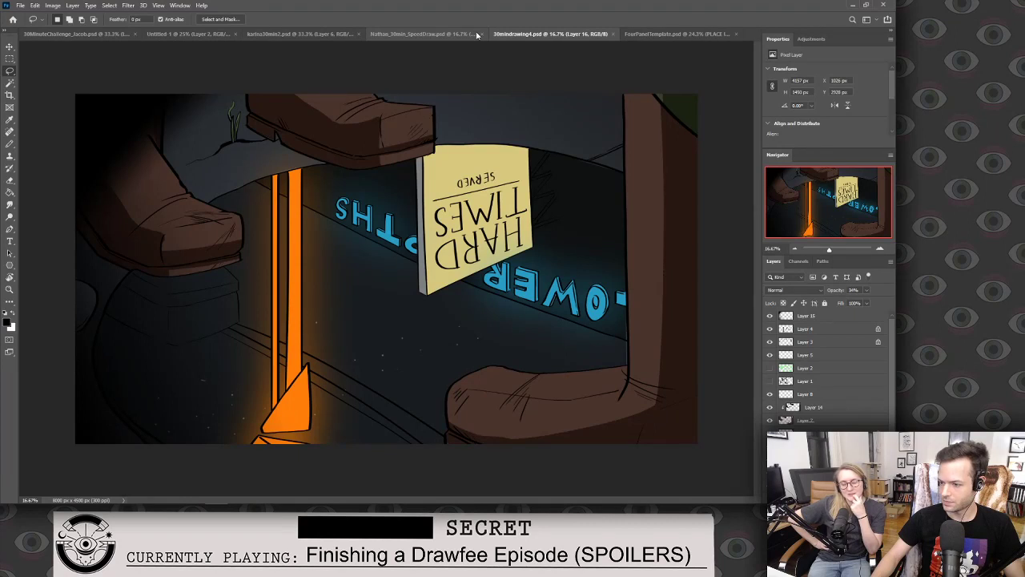
key(ctrl+a)
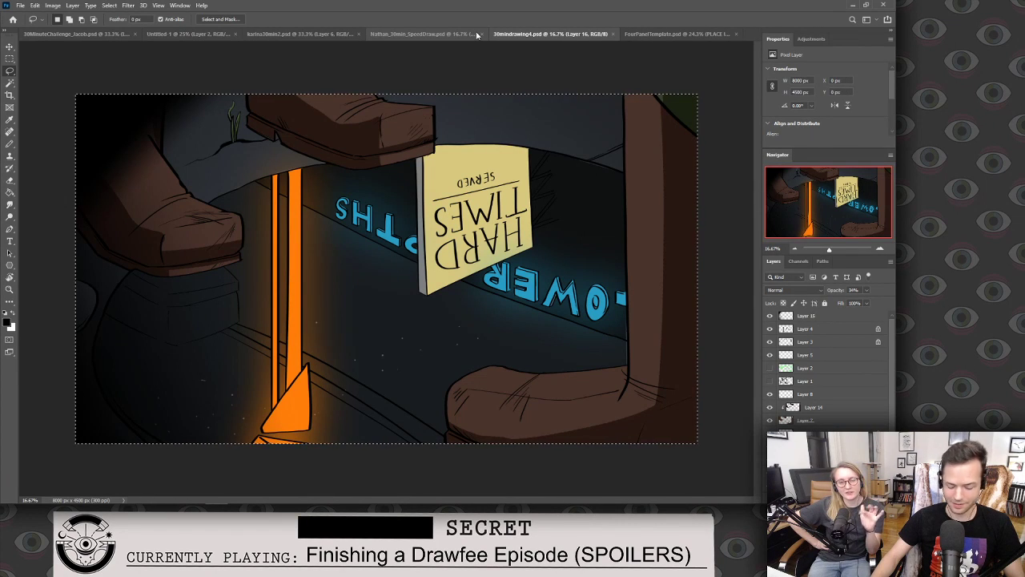
click(663, 32)
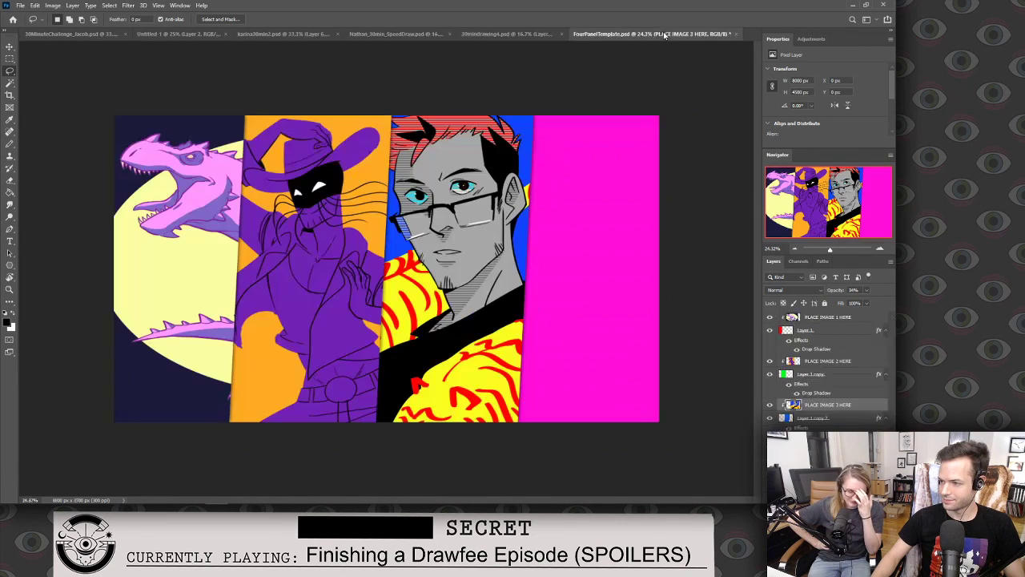
key(ctrl+v)
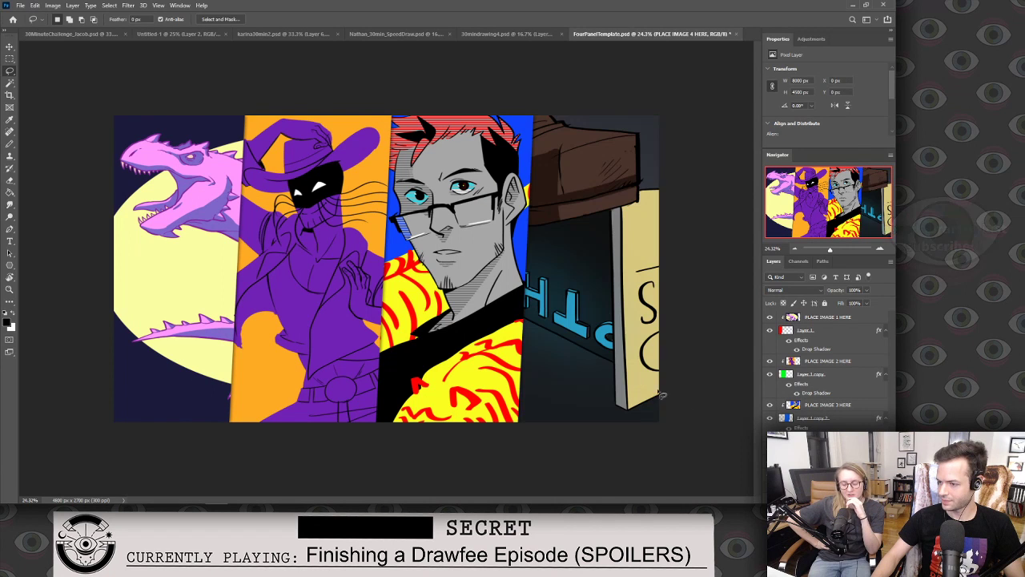
Scale the boots artwork to about 61% and position it so the glowing orange beam stands in the fourth panel.
key(z)
drag(595, 353, 556, 357)
key(v)
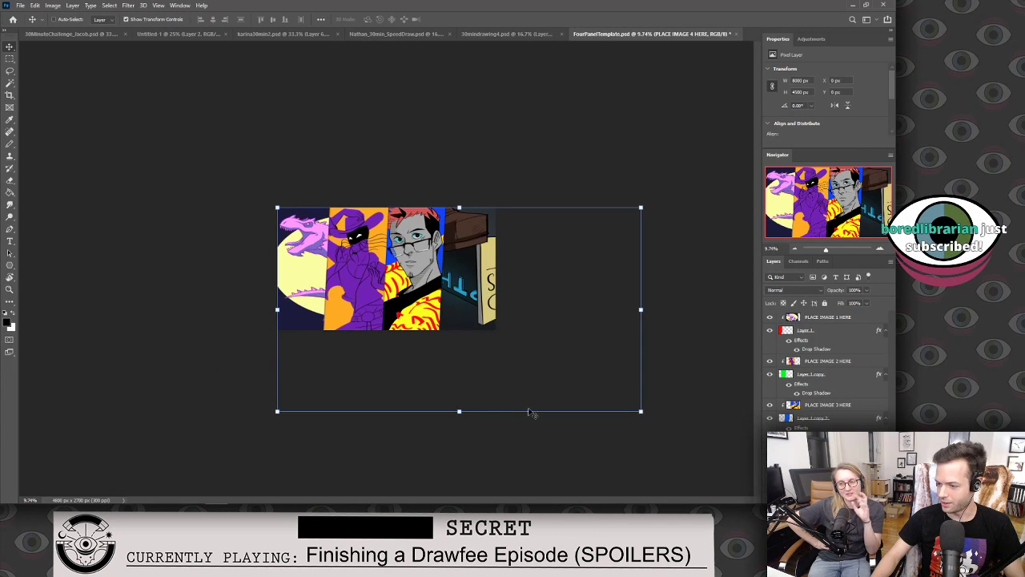
drag(459, 412, 459, 330)
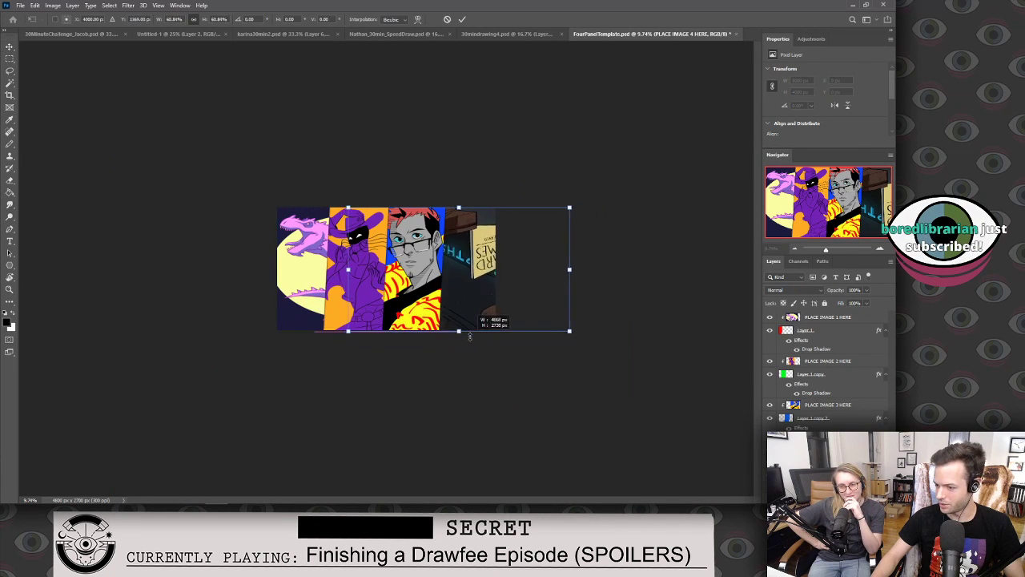
key(ctrl+z)
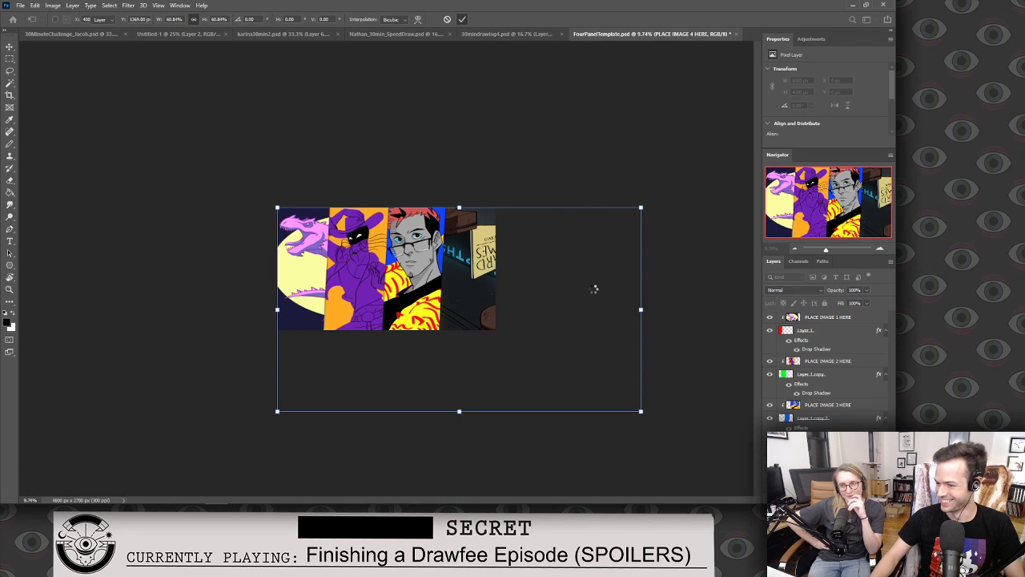
key(Return)
key(ctrl+0)
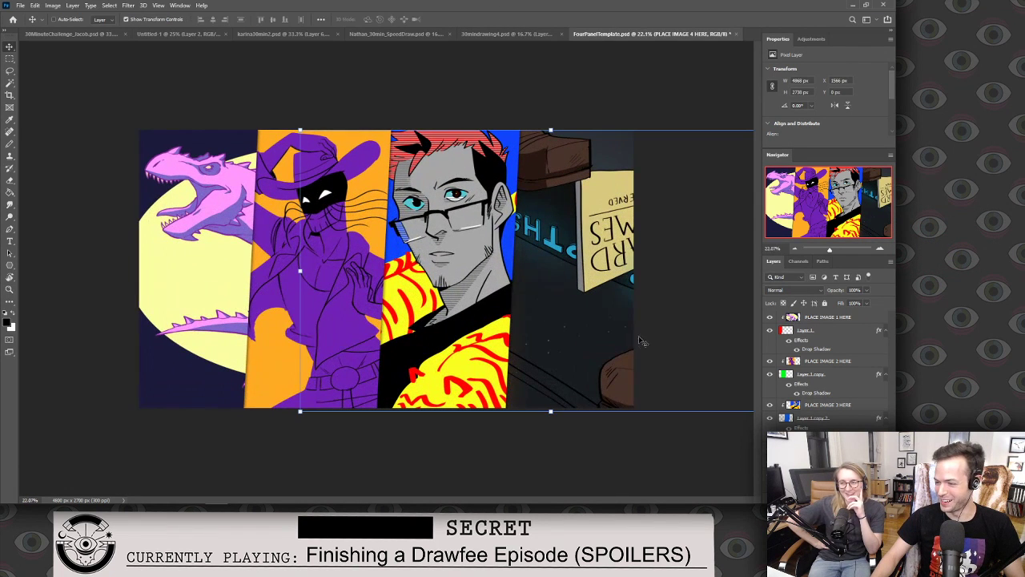
drag(595, 344, 631, 336)
key(z)
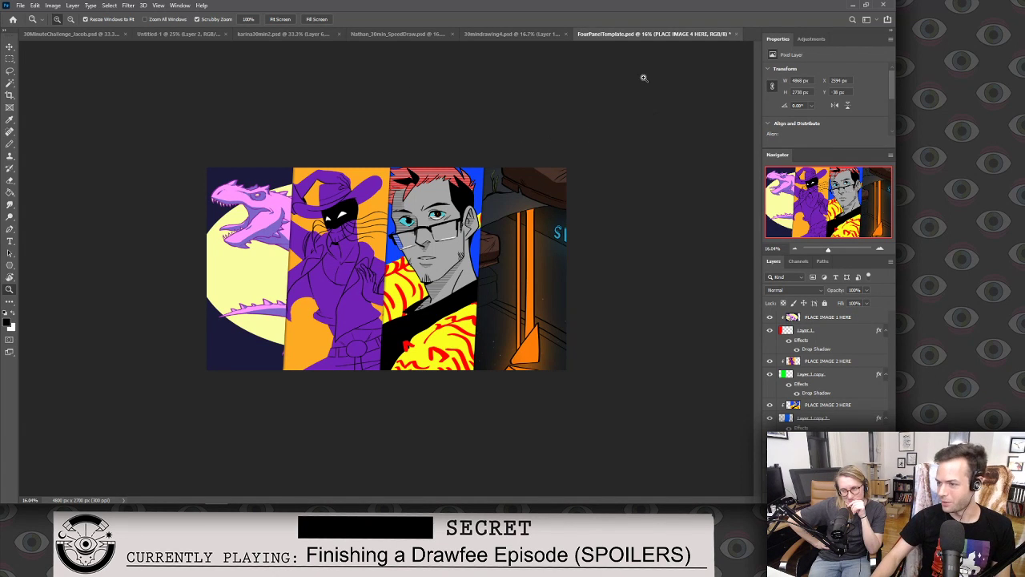
Start saving the four-panel document under a new name and choose the Inserts folder of Current Episodes > 30 Minute Speed Draw.
key(ctrl+shift+s)
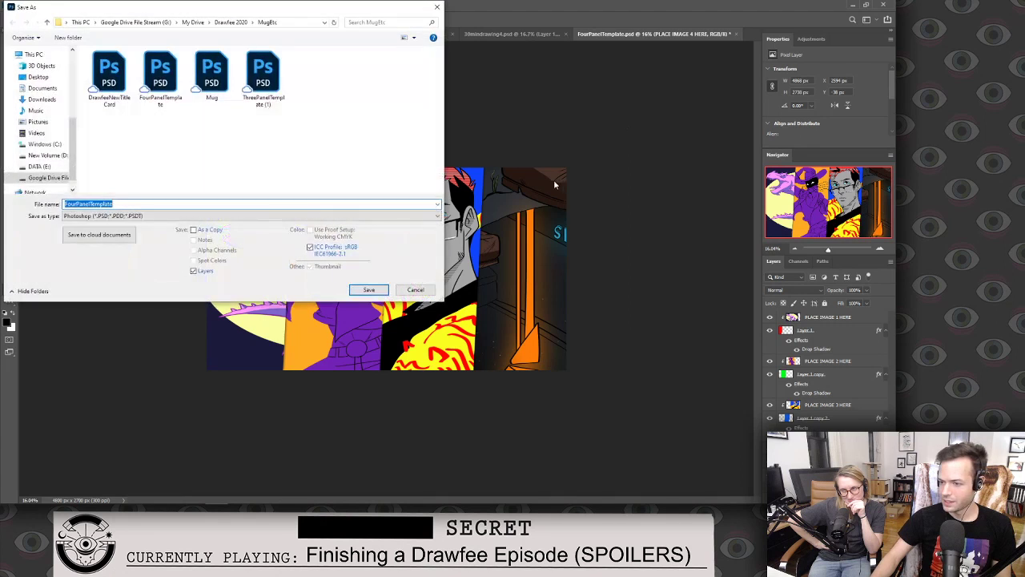
click(231, 22)
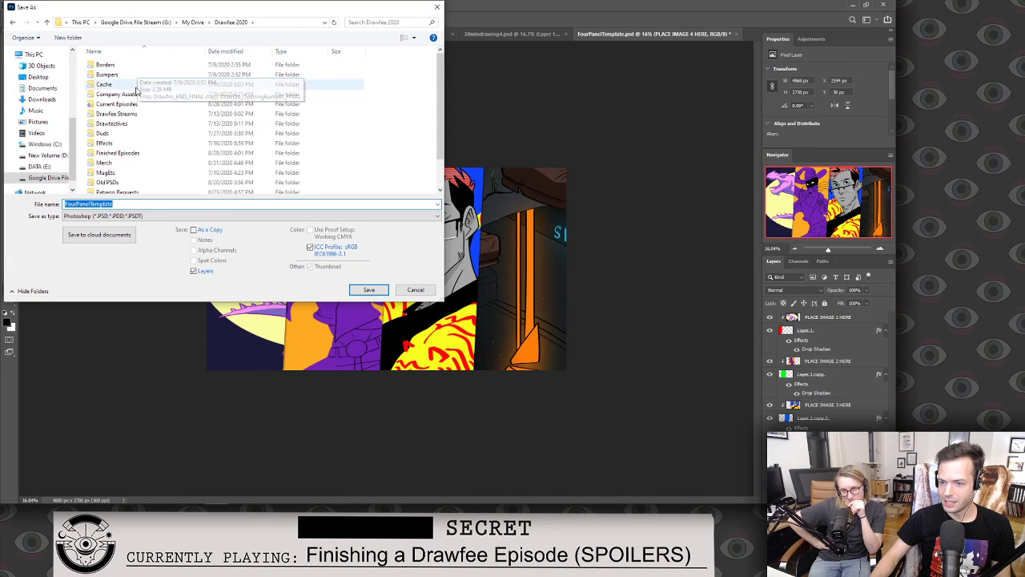
double_click(136, 104)
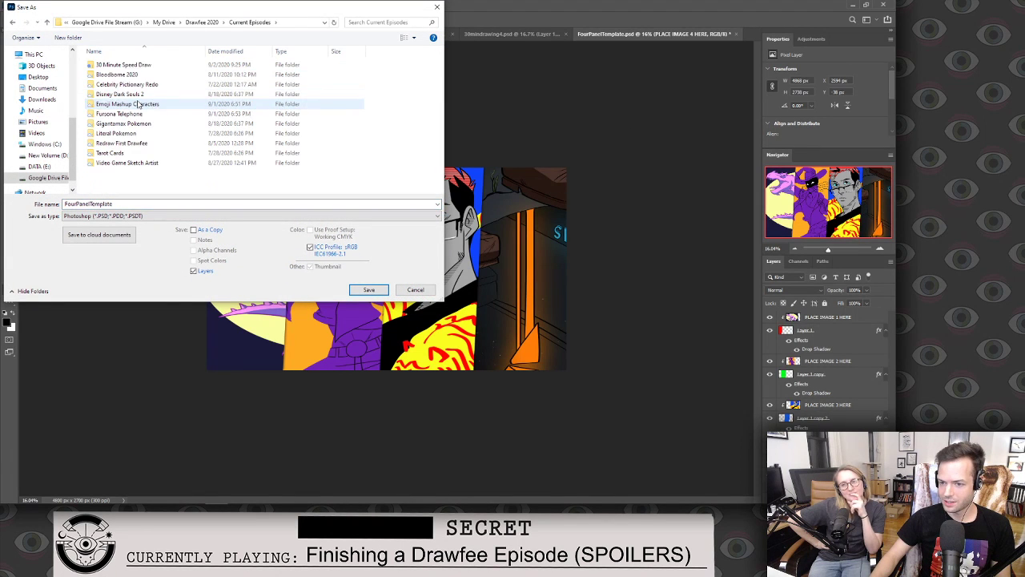
double_click(160, 64)
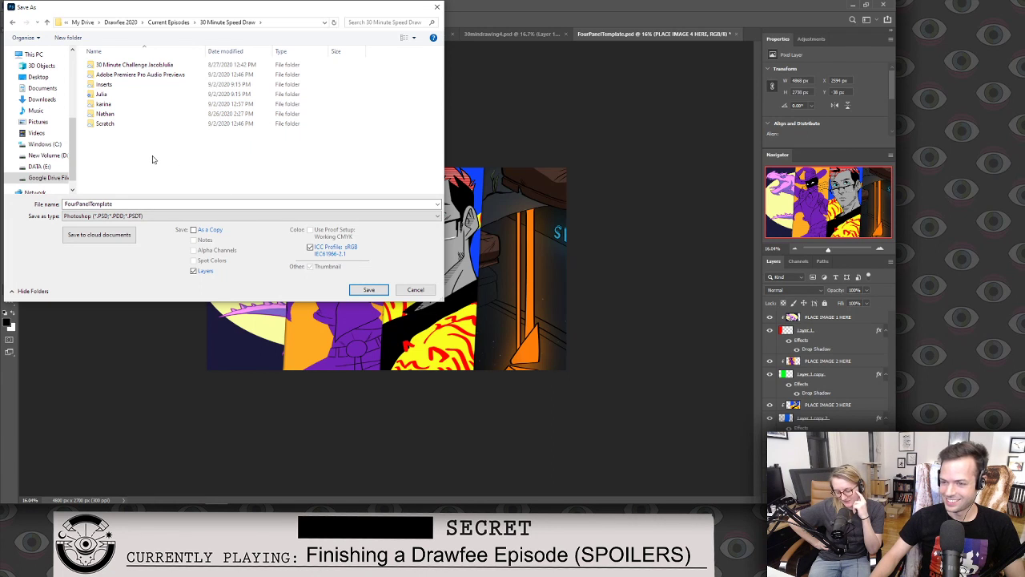
click(136, 86)
double_click(136, 87)
Name the file 30MinChallengePanelTemplate and save it in Photoshop format with Maximize Compatibility on.
click(66, 204)
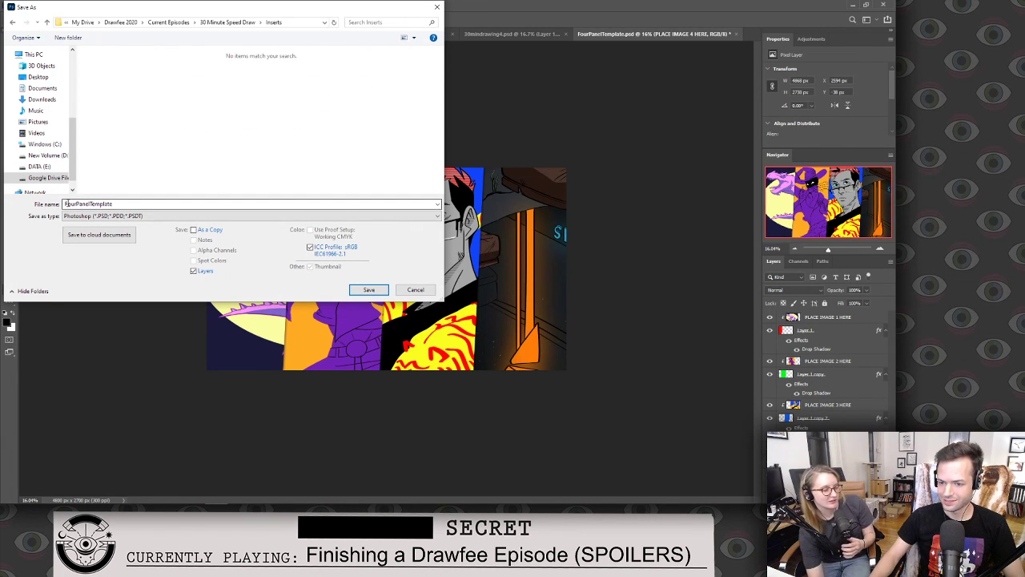
double_click(76, 203)
click(76, 205)
drag(76, 204, 47, 208)
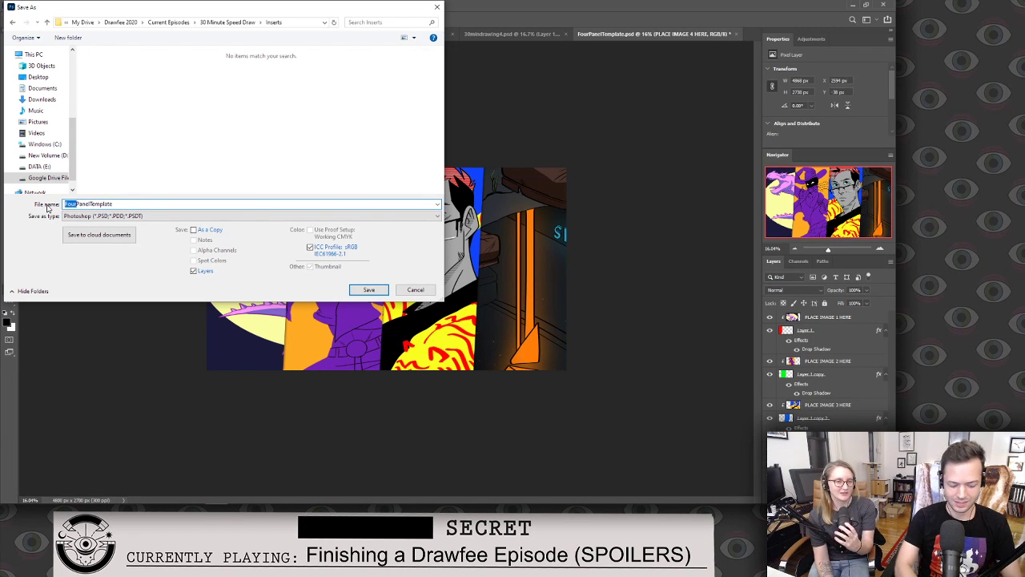
text(30MinChallenge)
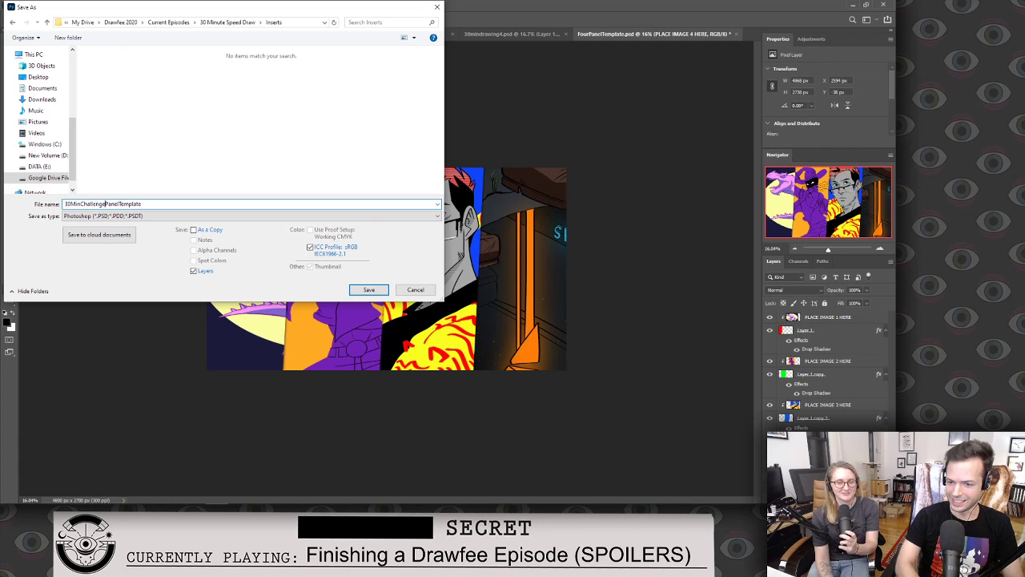
click(368, 290)
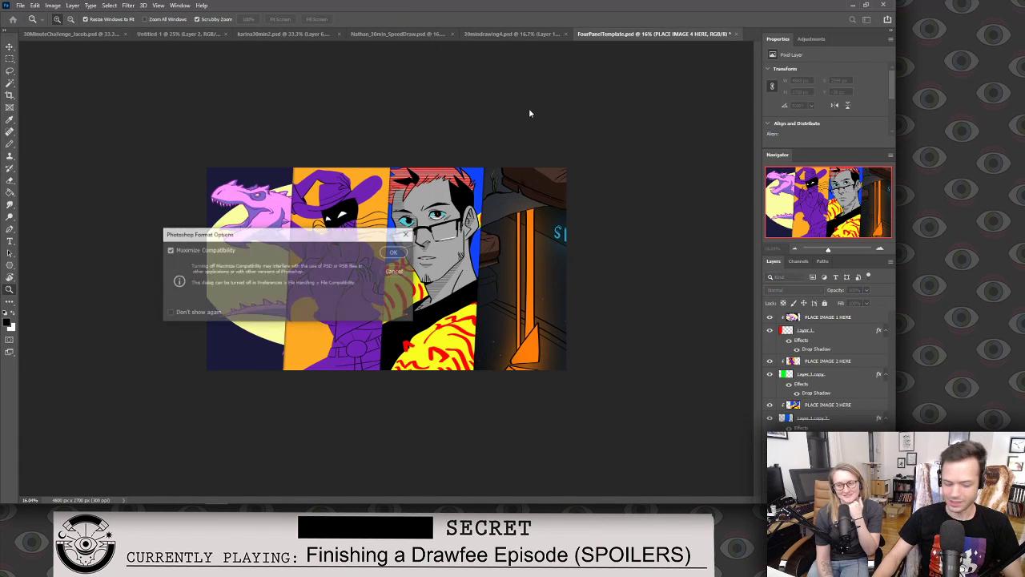
click(397, 252)
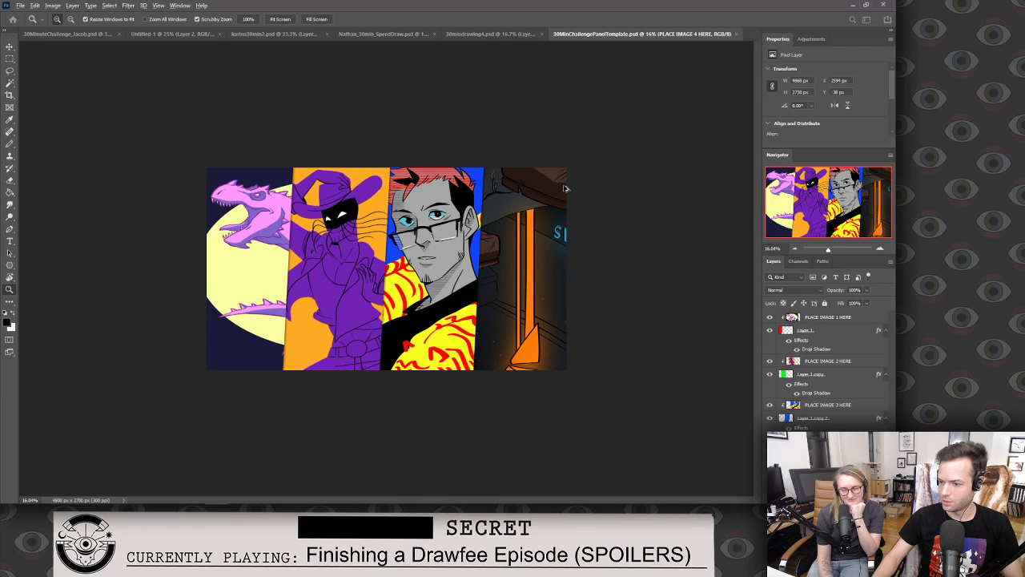
Export the four-panel image as a 4800 x 2700 px PNG named 30MinChallengePanelTemplate in the Inserts folder and save the document.
key(ctrl+alt+shift+w)
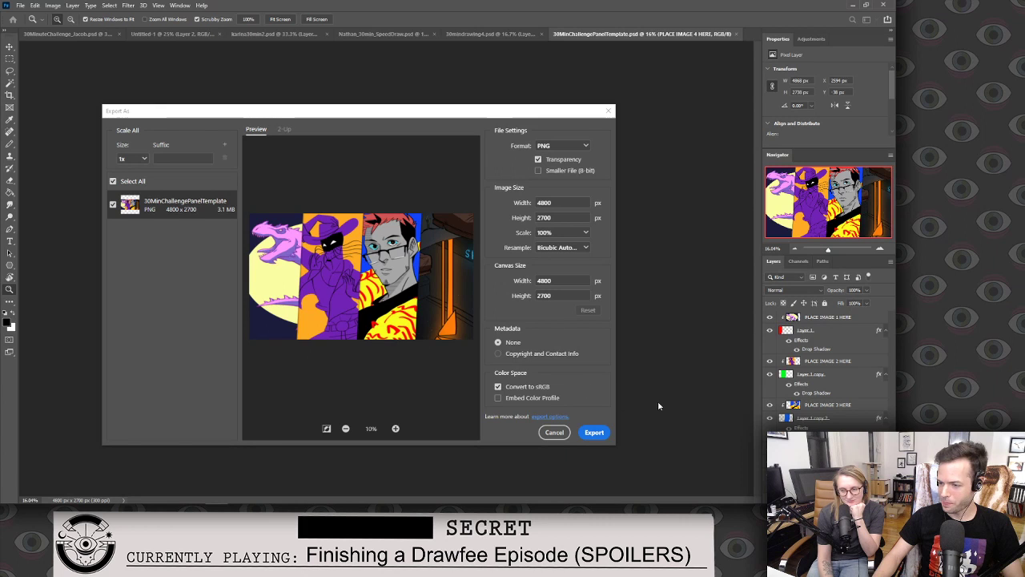
click(595, 432)
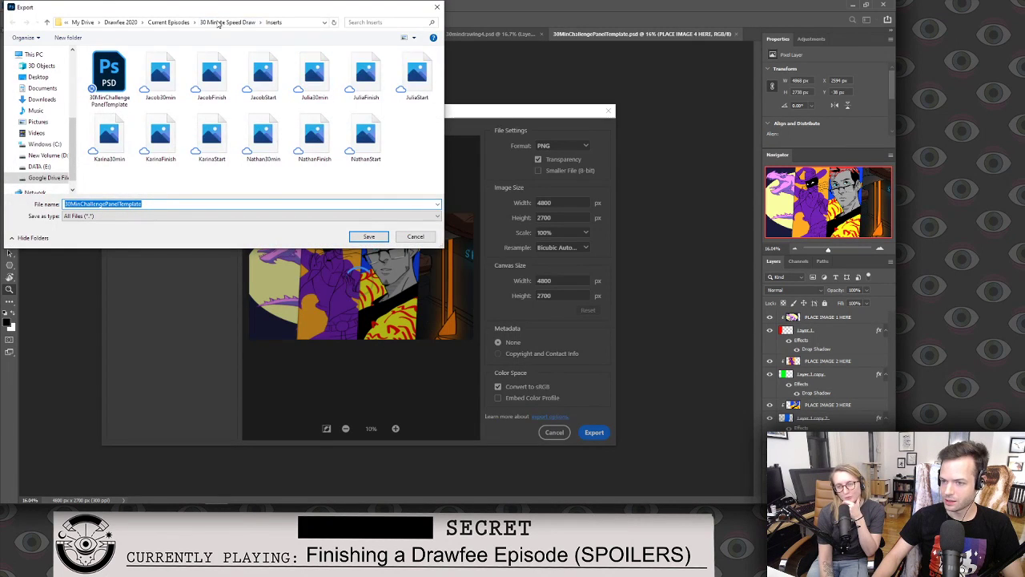
click(369, 237)
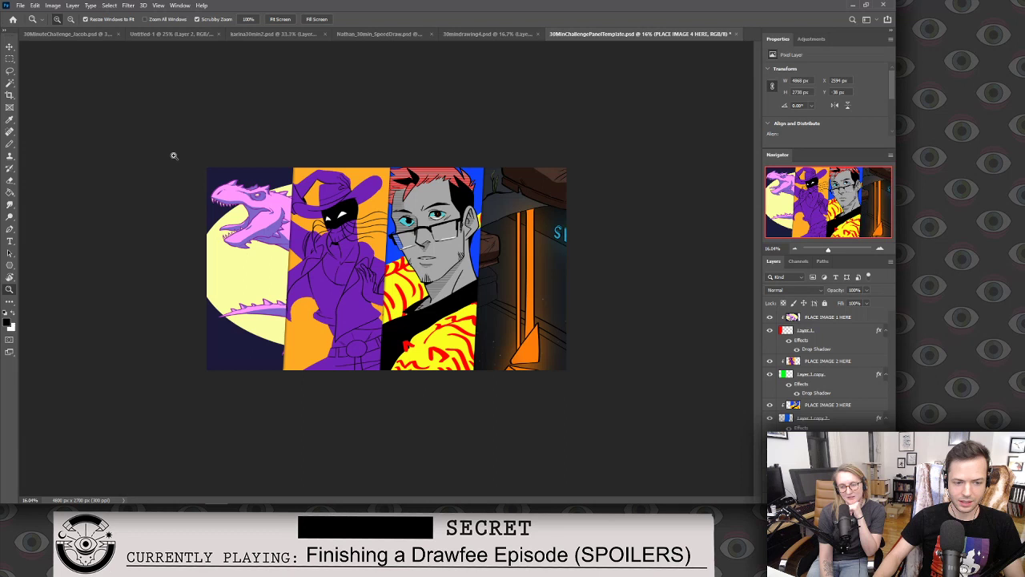
key(ctrl+s)
click(537, 94)
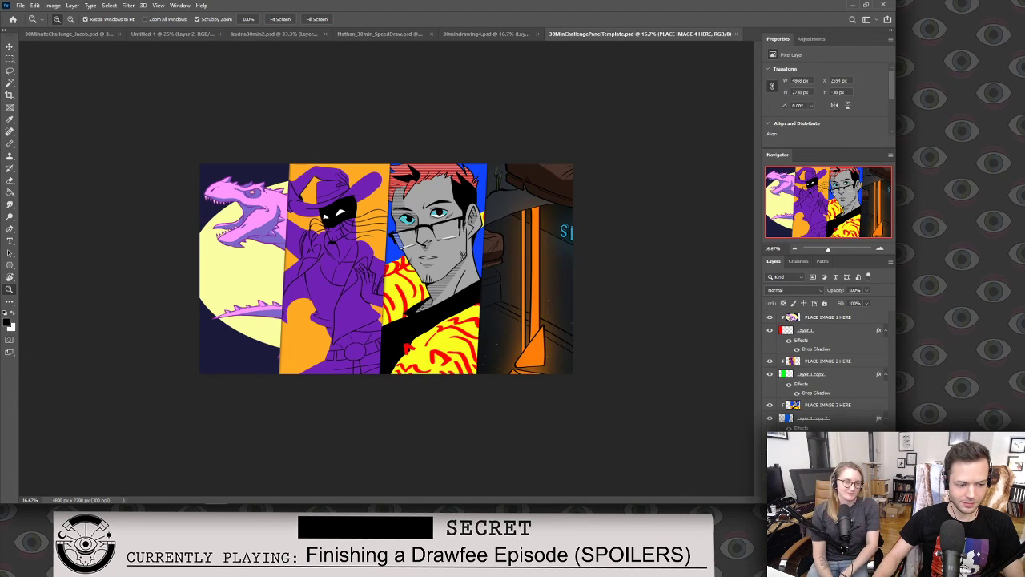
Switch to the 30 Minute Speed Draw project in Premiere Pro.
key(alt+Tab)
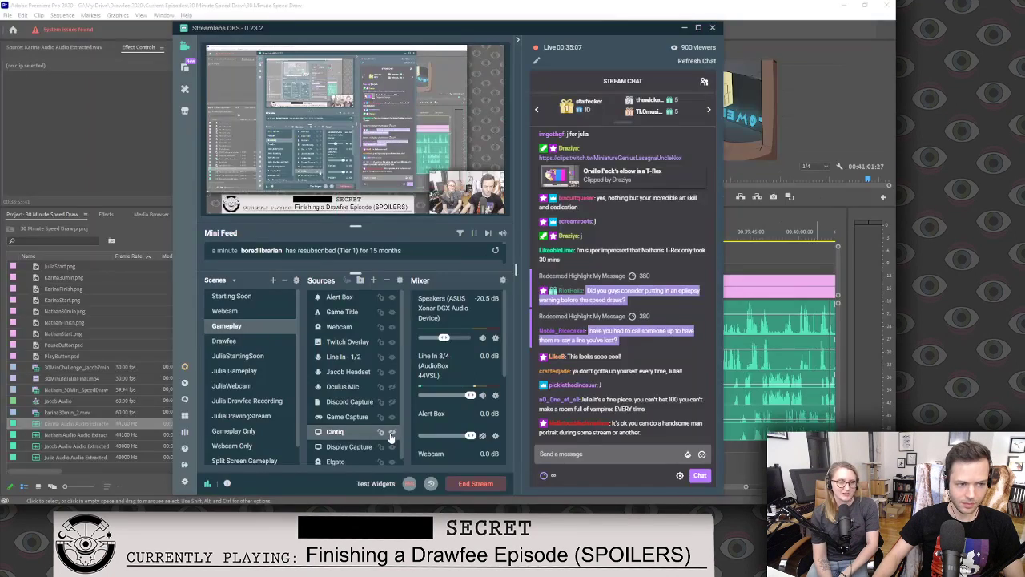
key(alt+Tab)
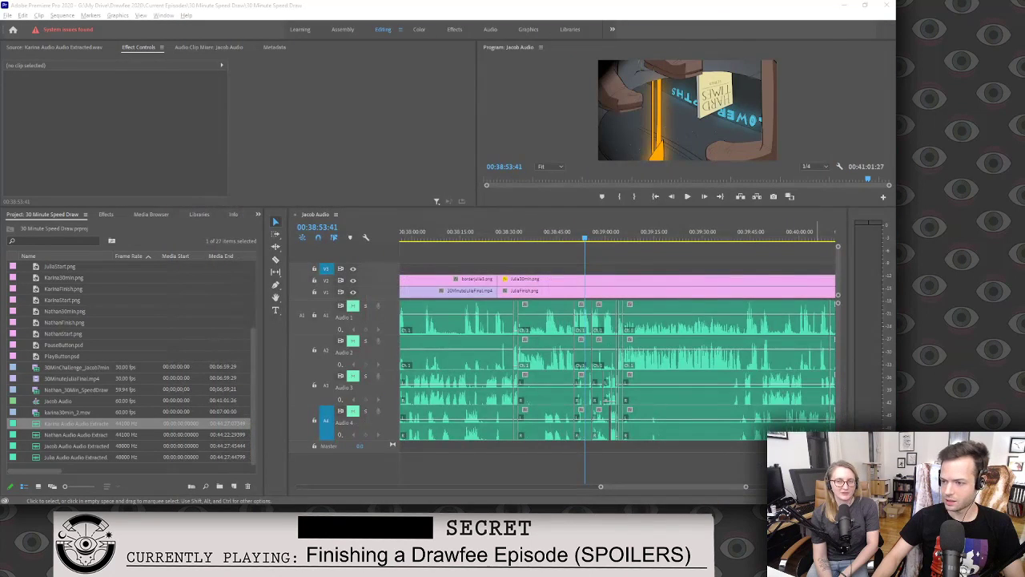
mouse_move(248, 500)
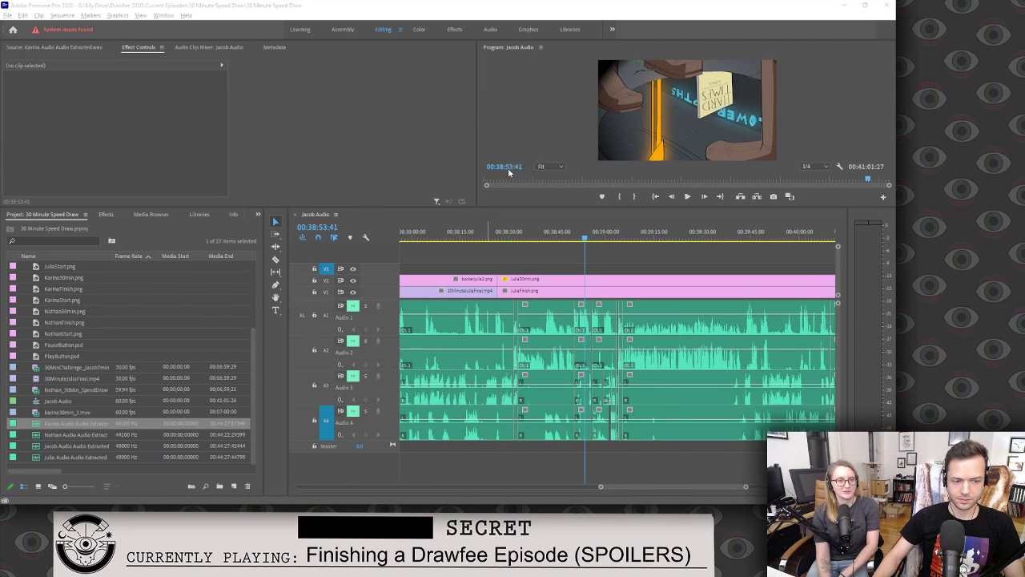
Open a File Explorer window at Drawfee 2020 > Current Episodes > 30 Minute Speed Draw > Inserts on the Google Drive.
key(super+e)
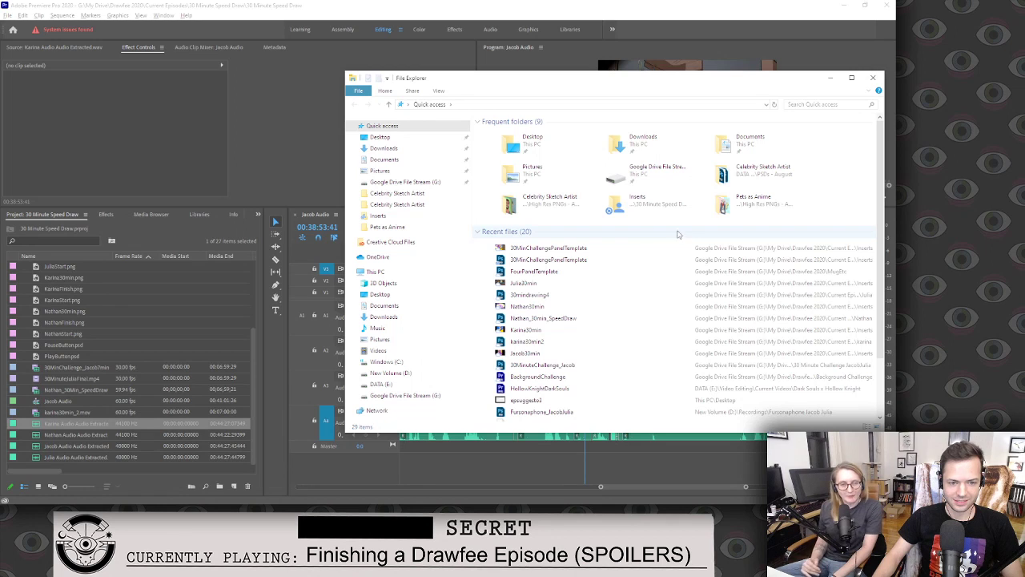
click(423, 395)
click(546, 135)
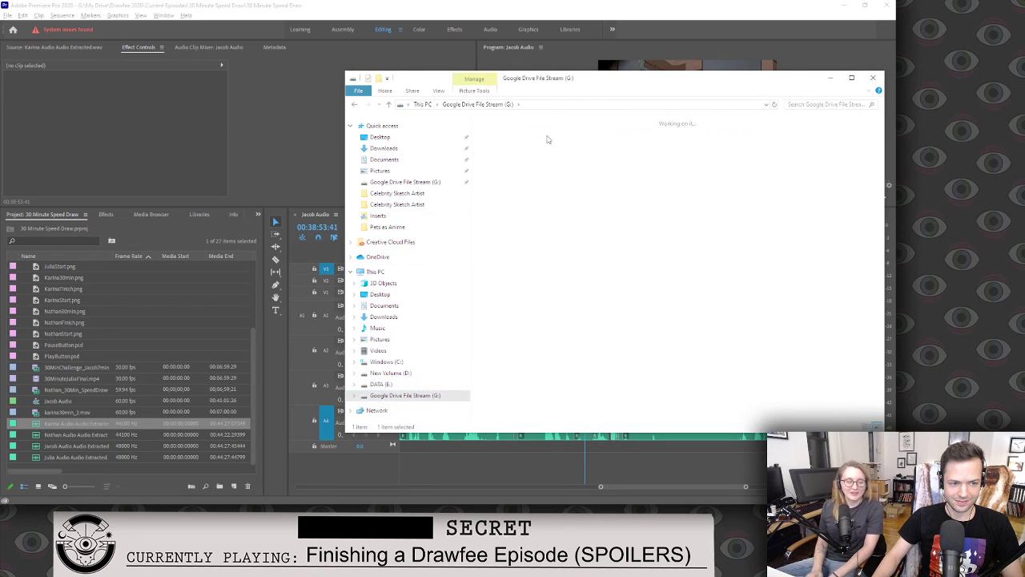
double_click(547, 135)
double_click(499, 138)
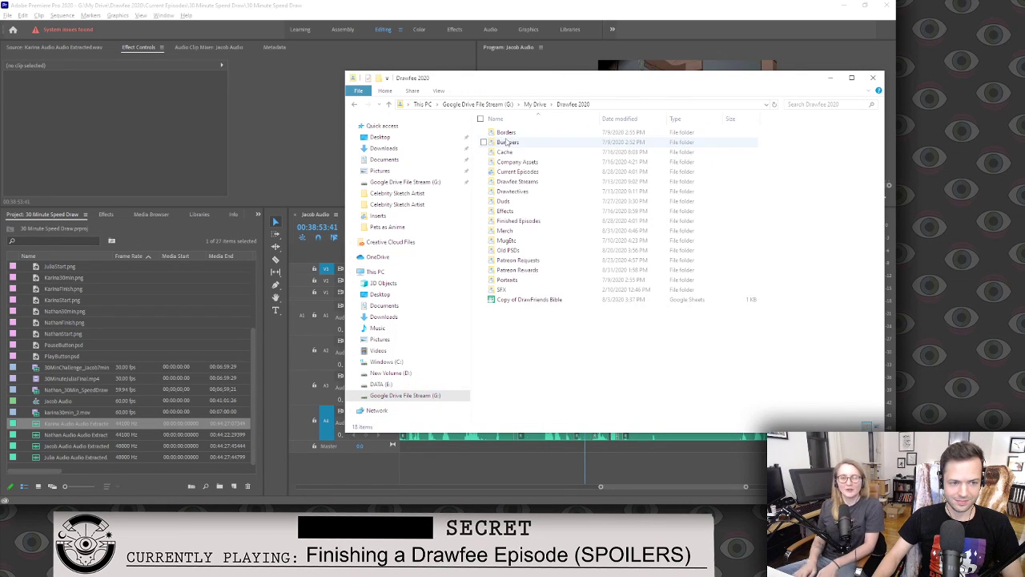
double_click(549, 173)
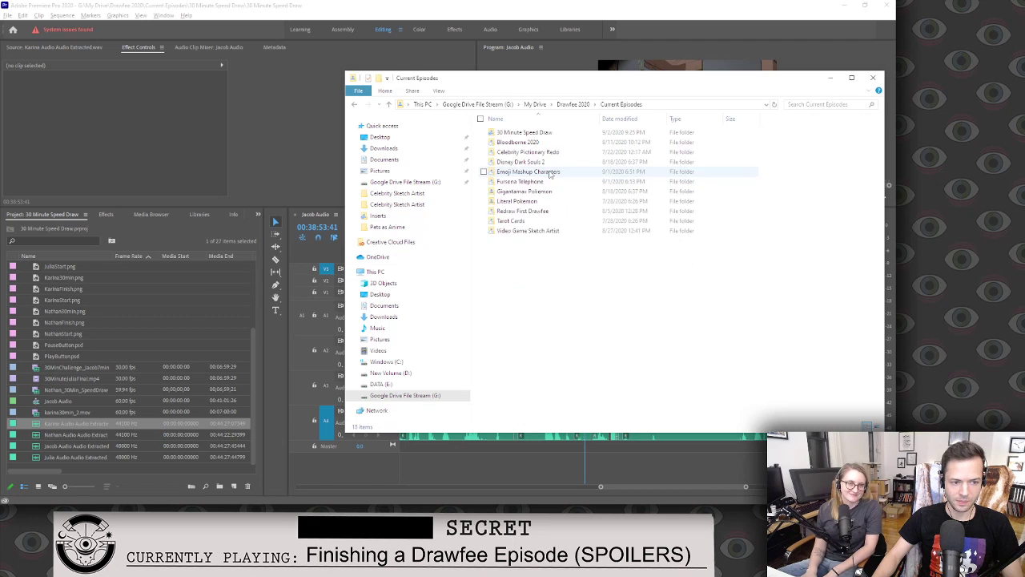
click(533, 133)
double_click(533, 132)
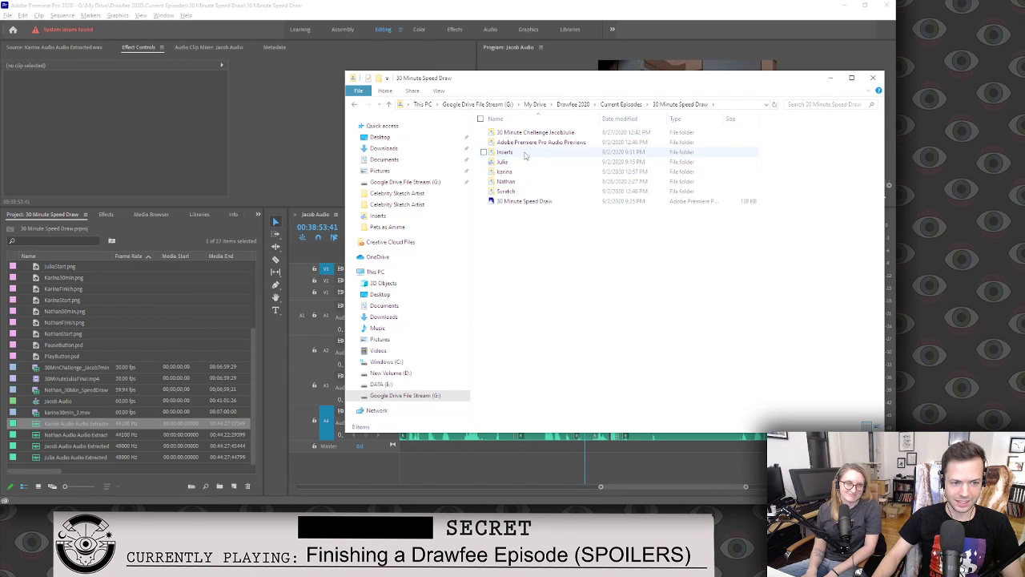
double_click(524, 152)
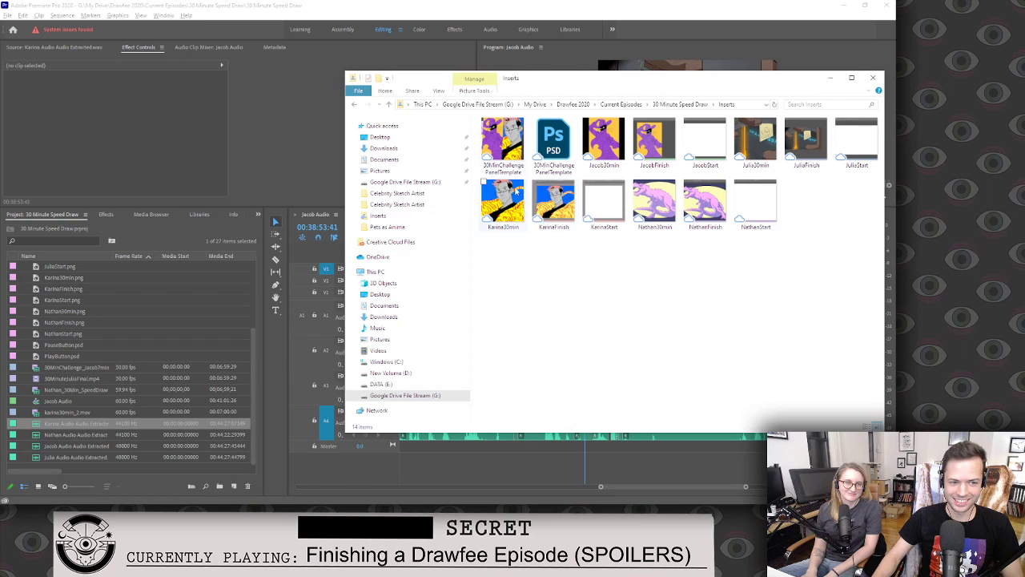
Import the 30MinChallengePanelTemplate PNG into the Premiere Pro project and return to the sequence.
click(506, 153)
drag(490, 146, 177, 324)
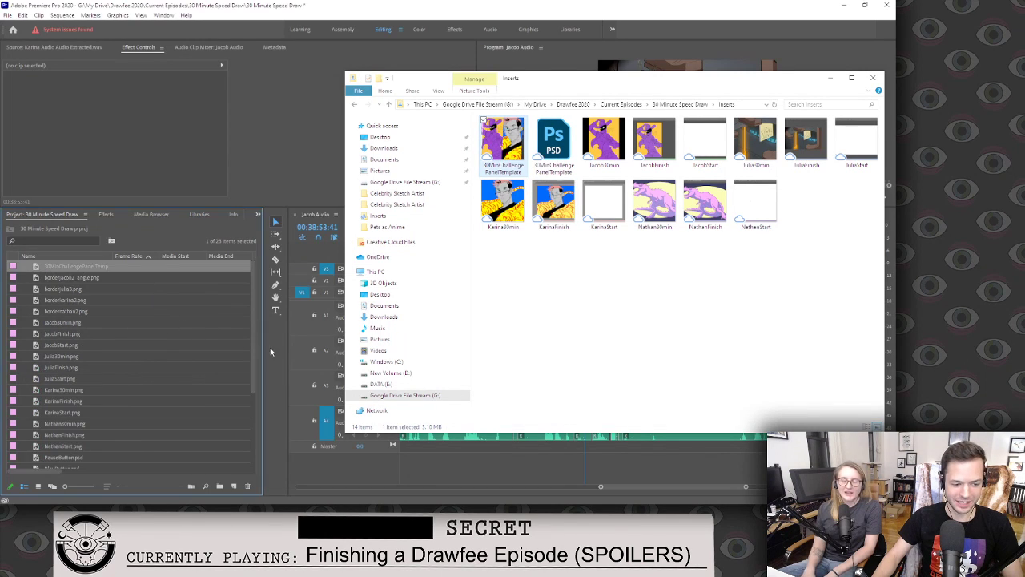
click(420, 448)
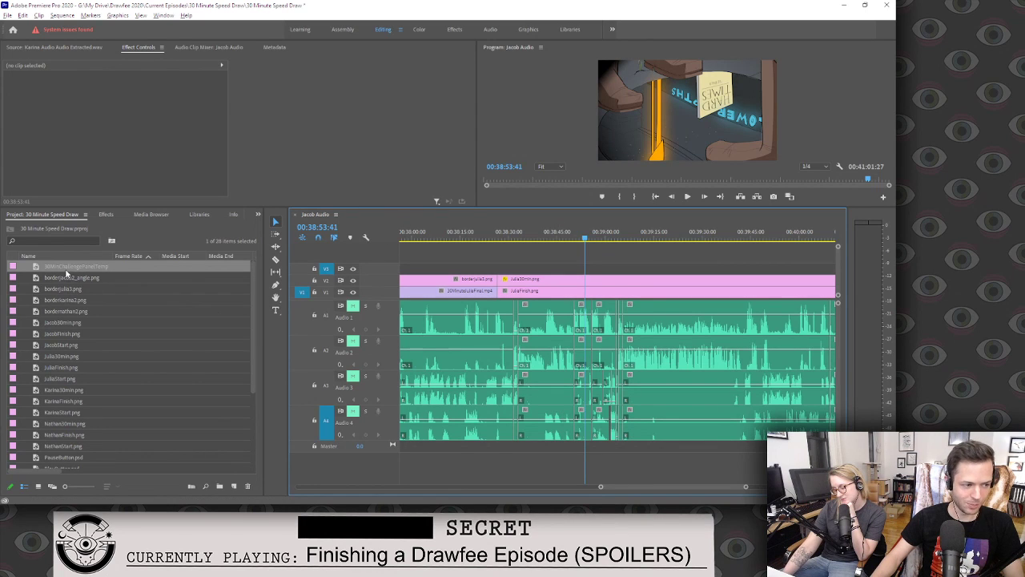
Unmute all four audio tracks and play the sequence up to 00:39:03:51.
drag(576, 227, 589, 223)
drag(352, 306, 356, 413)
key(space)
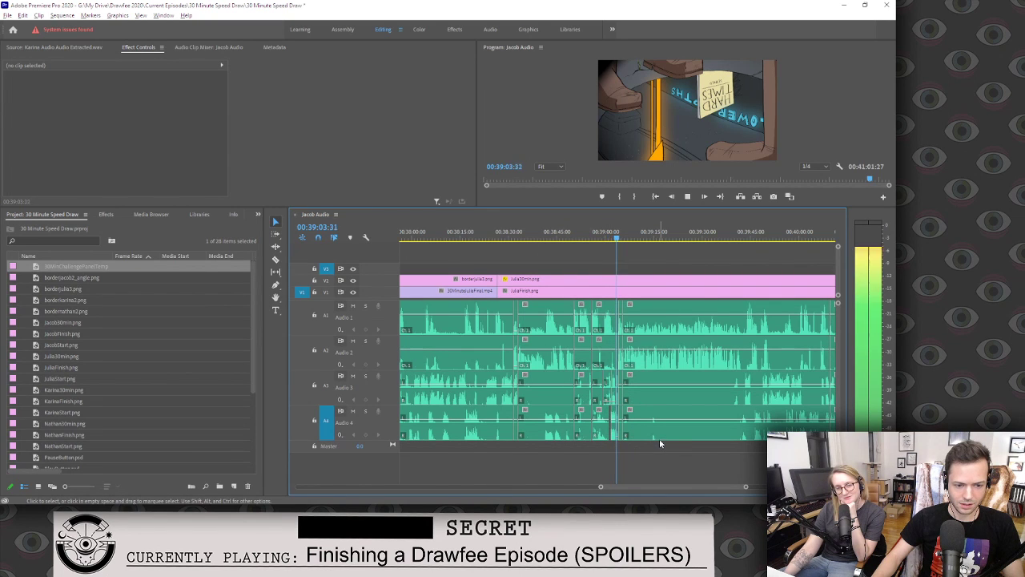
key(space)
Place the four-panel image on V3 at 00:39:03:51 and extend it to the end of the sequence.
drag(71, 270, 625, 270)
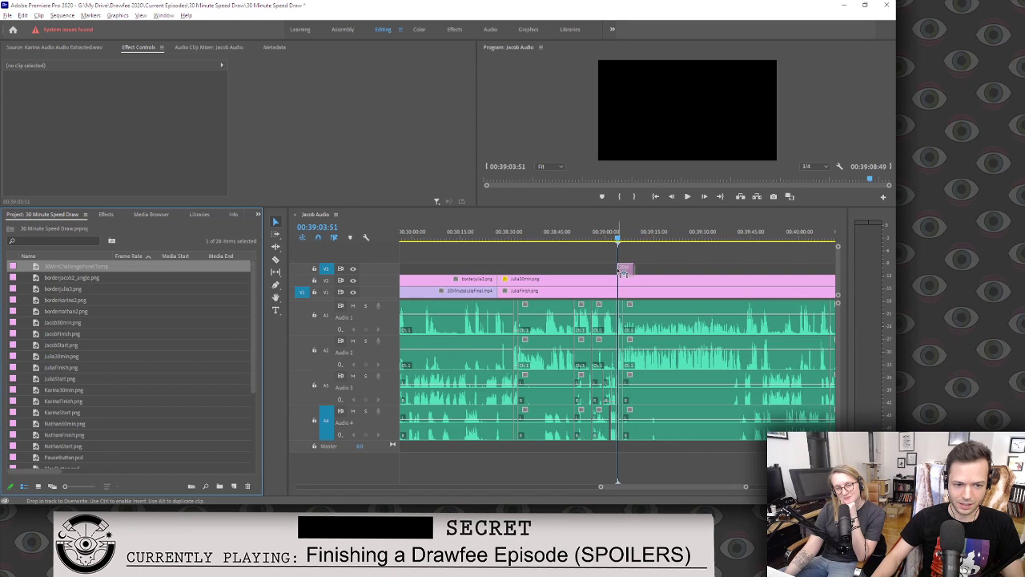
drag(745, 487, 765, 487)
drag(624, 269, 716, 269)
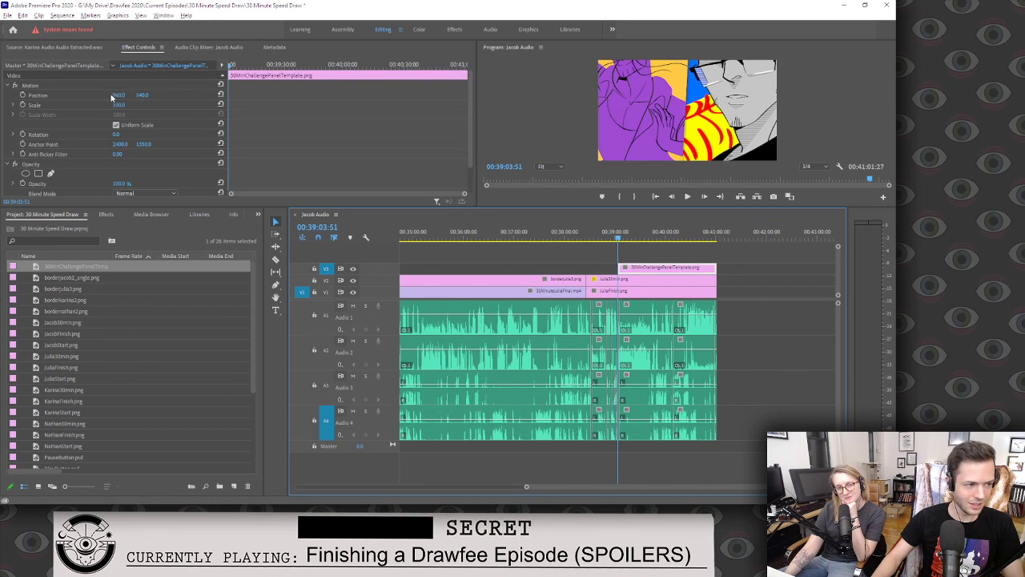
Scale the four-panel clip to 40 and keyframe its horizontal position from 2919 at 00:39:03:51 to 960 at 00:39:03:59.
mouse_move(118, 105)
mouse_down()
mouse_move(67, 105)
mouse_move(125, 105)
mouse_up()
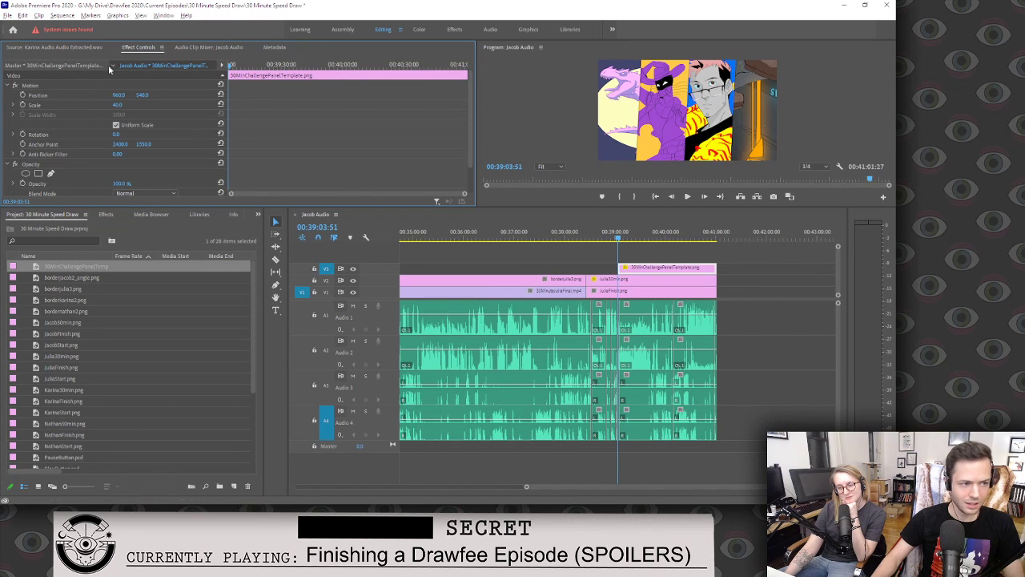
key(Right)
key(Right)
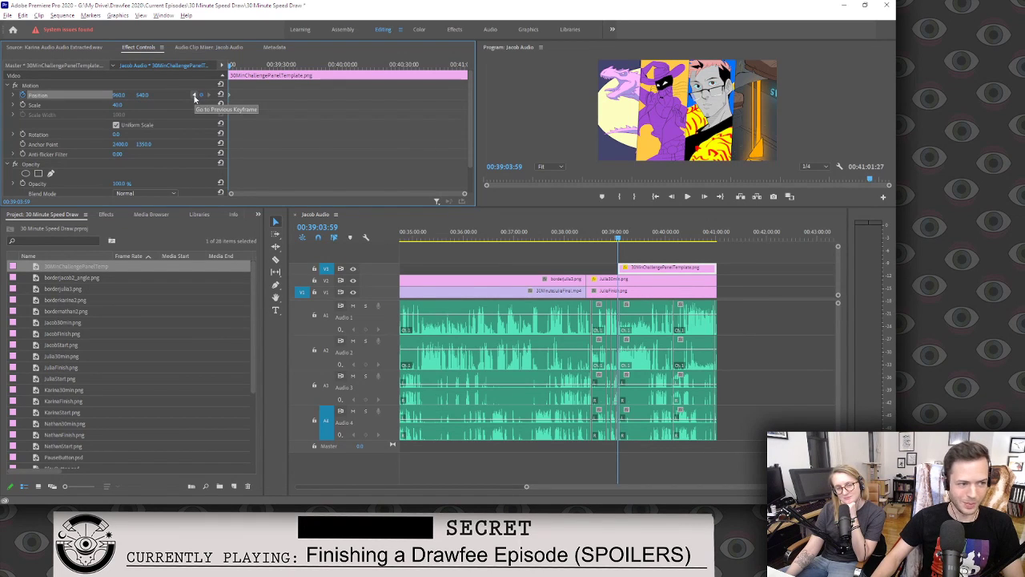
click(195, 95)
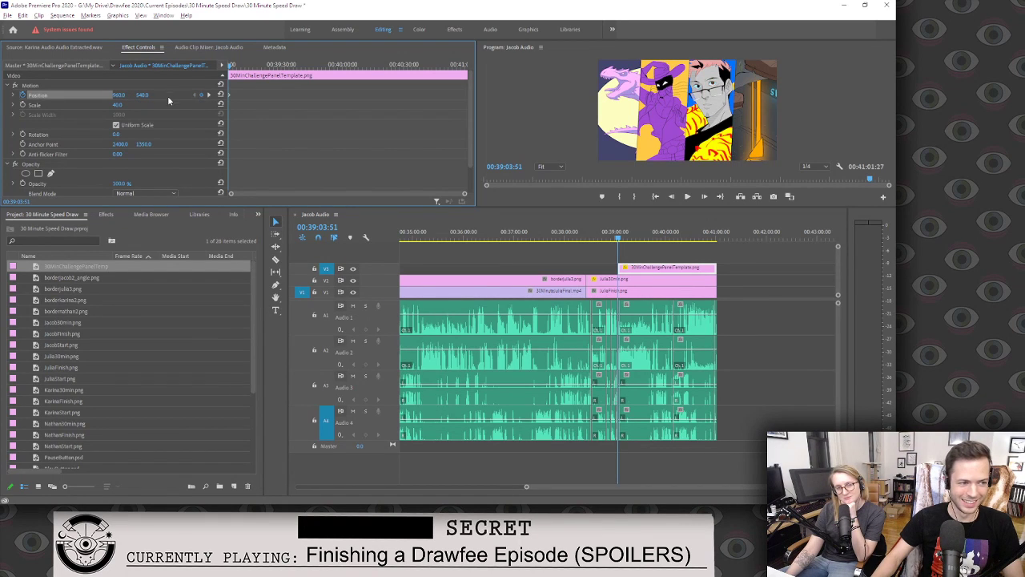
drag(119, 94, 250, 114)
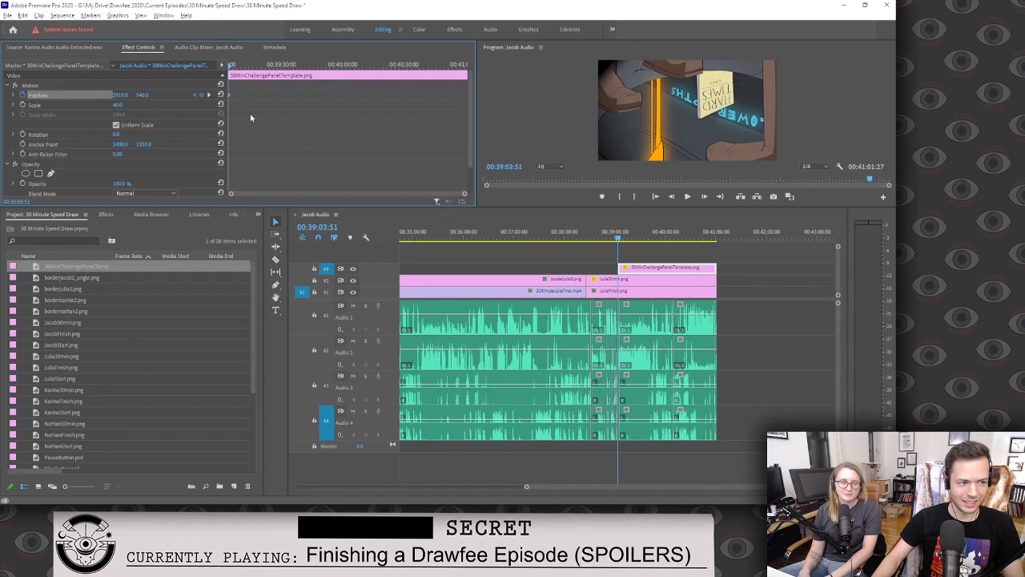
Apply Ease In and Ease Out temporal interpolation to the clip's position keyframes and play the slide-in.
drag(465, 194, 248, 194)
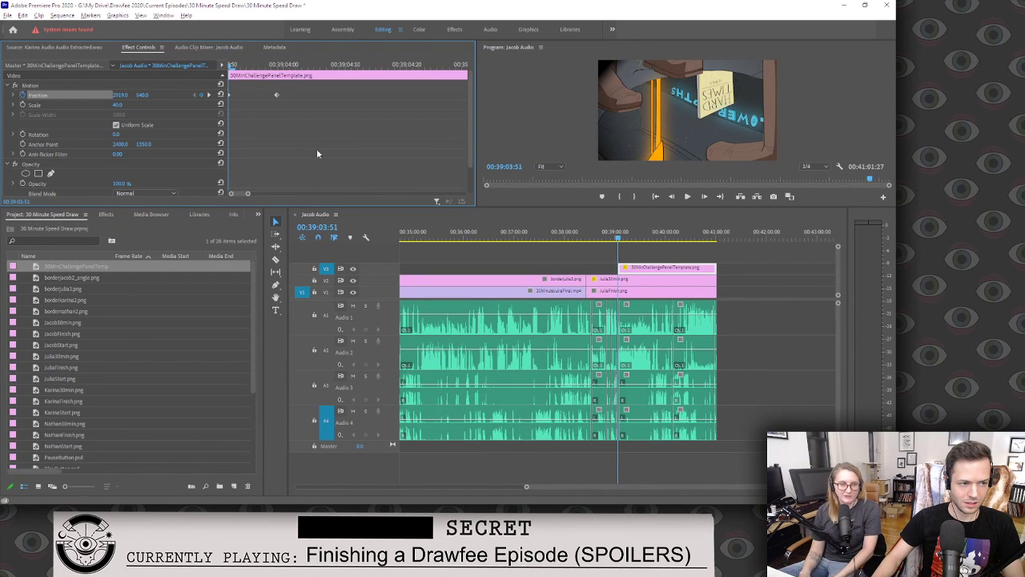
right_click(277, 95)
mouse_move(334, 176)
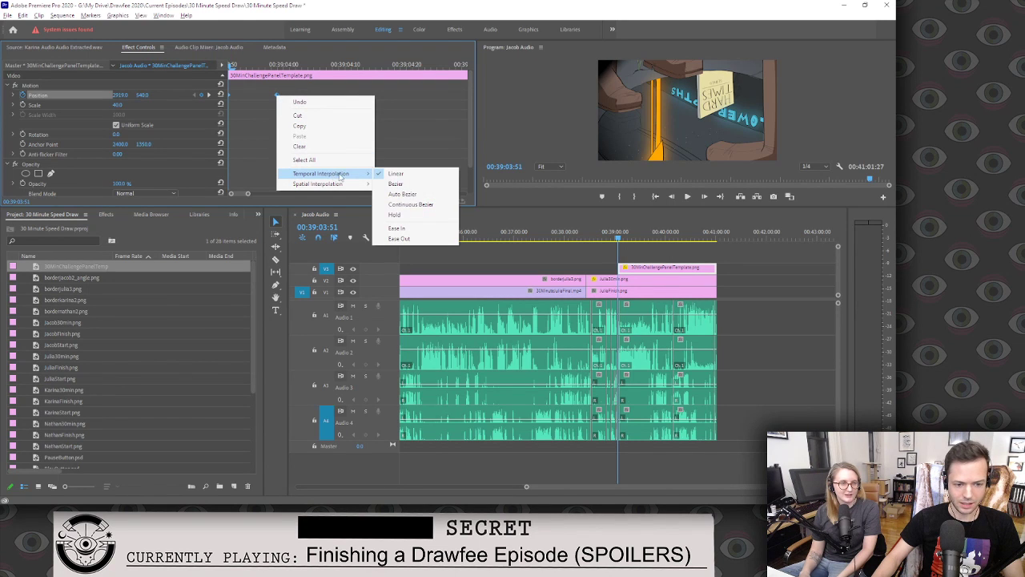
click(397, 229)
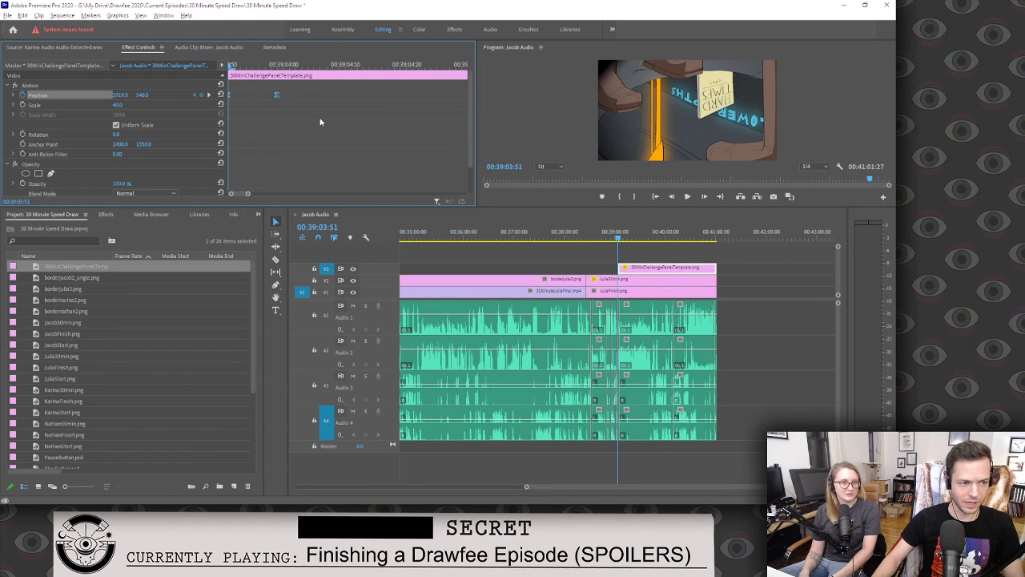
right_click(277, 95)
mouse_move(346, 173)
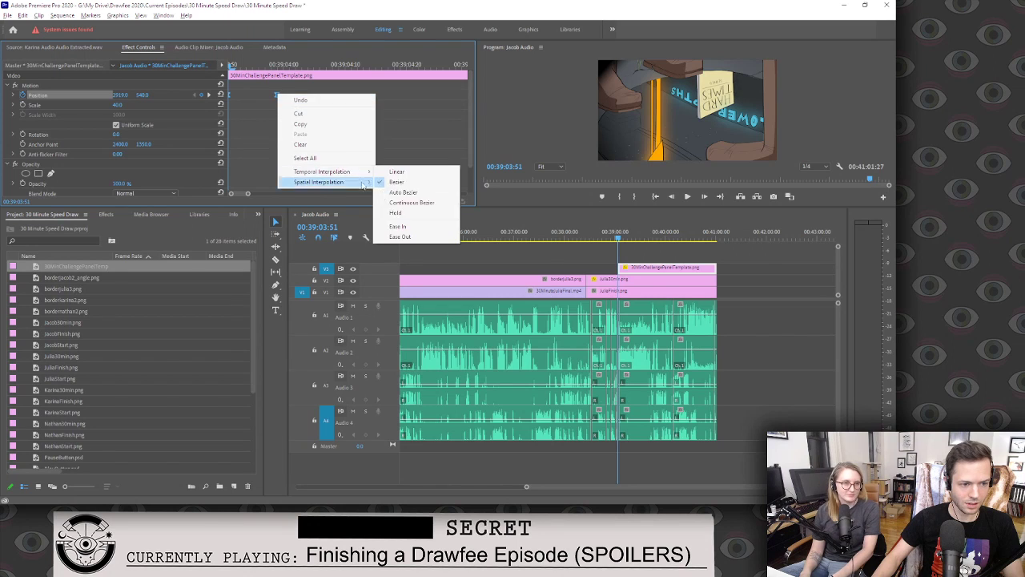
click(400, 237)
key(space)
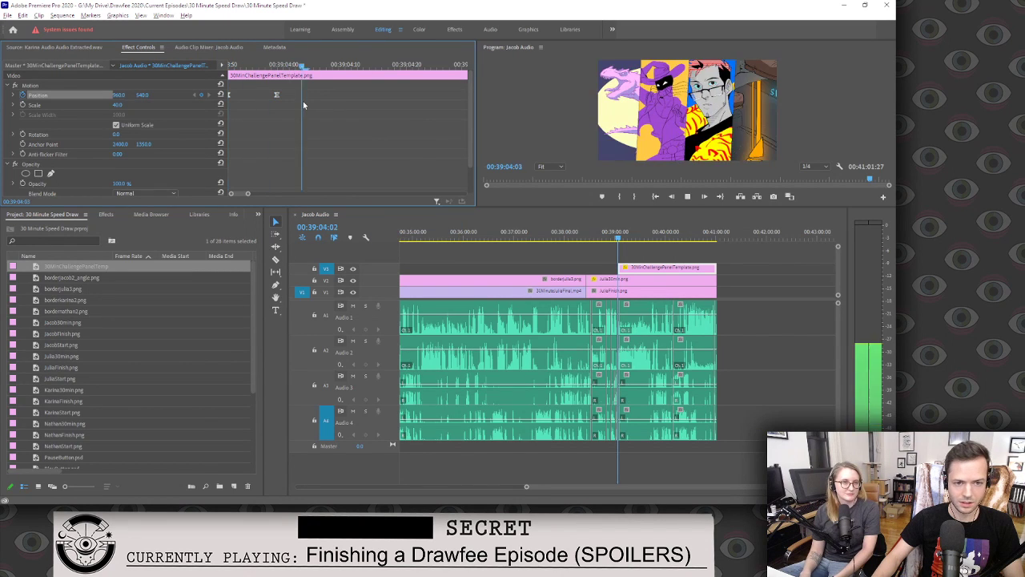
key(space)
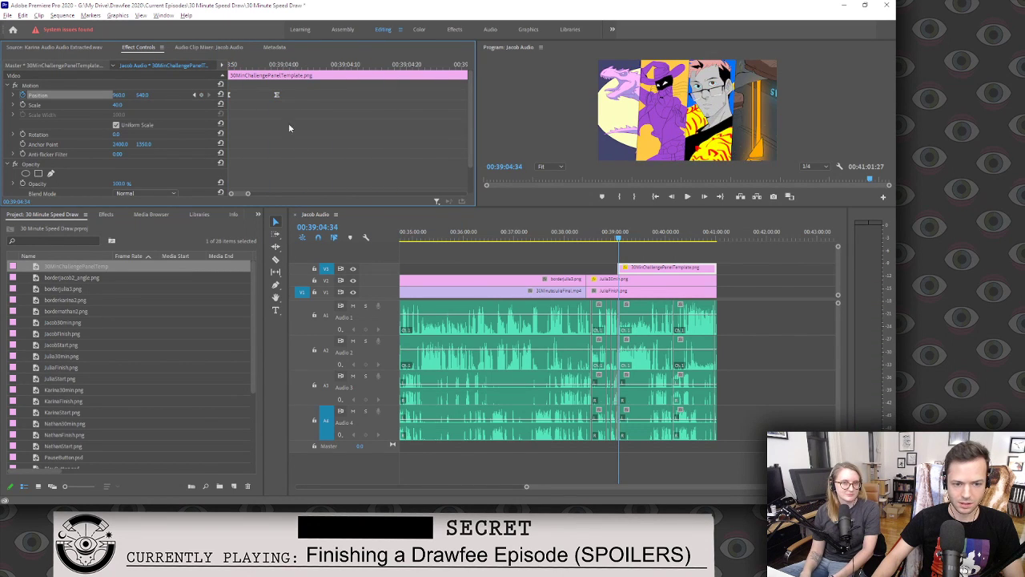
Deselect the clip and open the Company Assets folder of Drawfee 2020 in File Explorer.
click(759, 256)
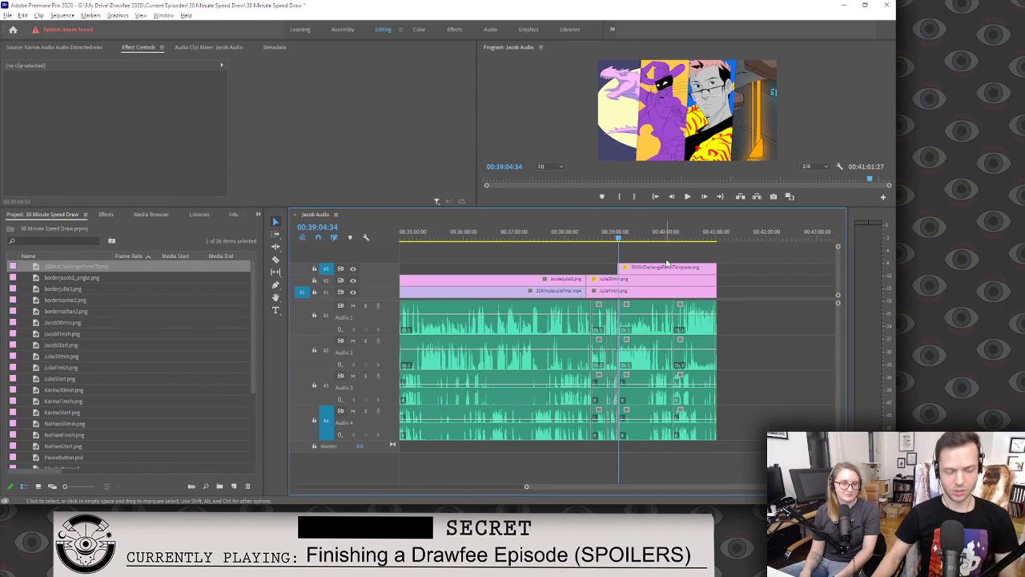
scroll(136, 374, down, 5)
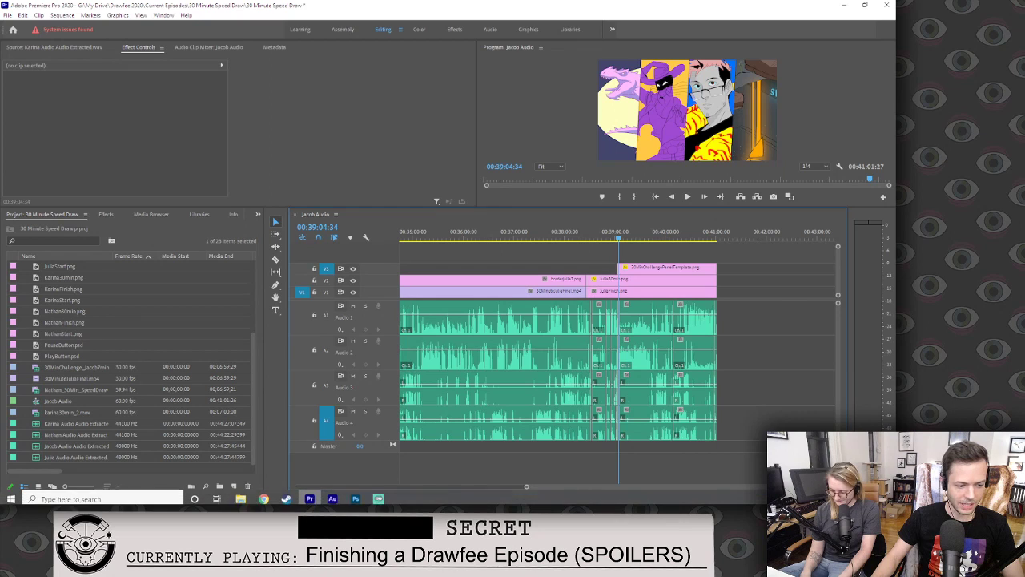
click(240, 495)
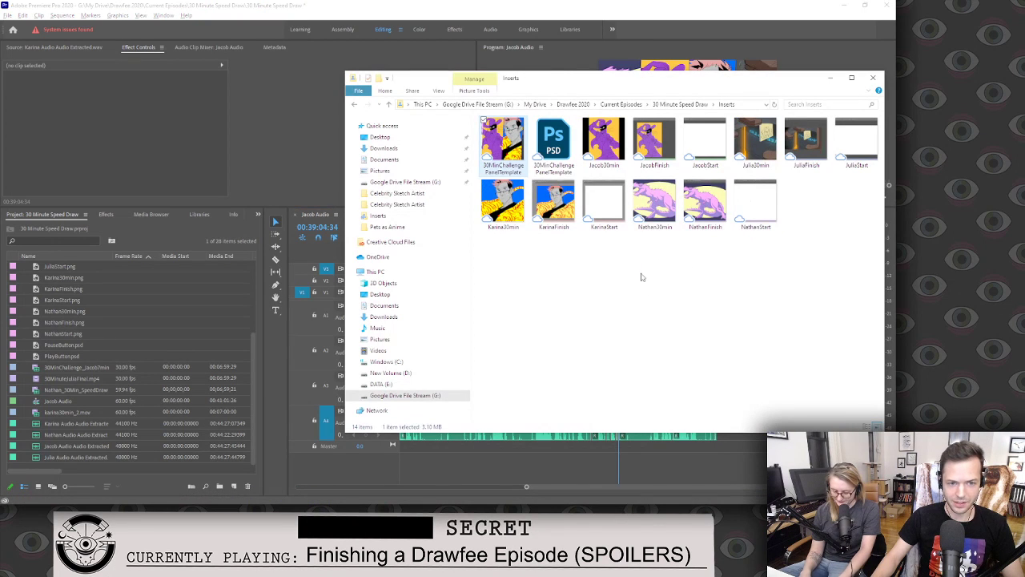
click(615, 104)
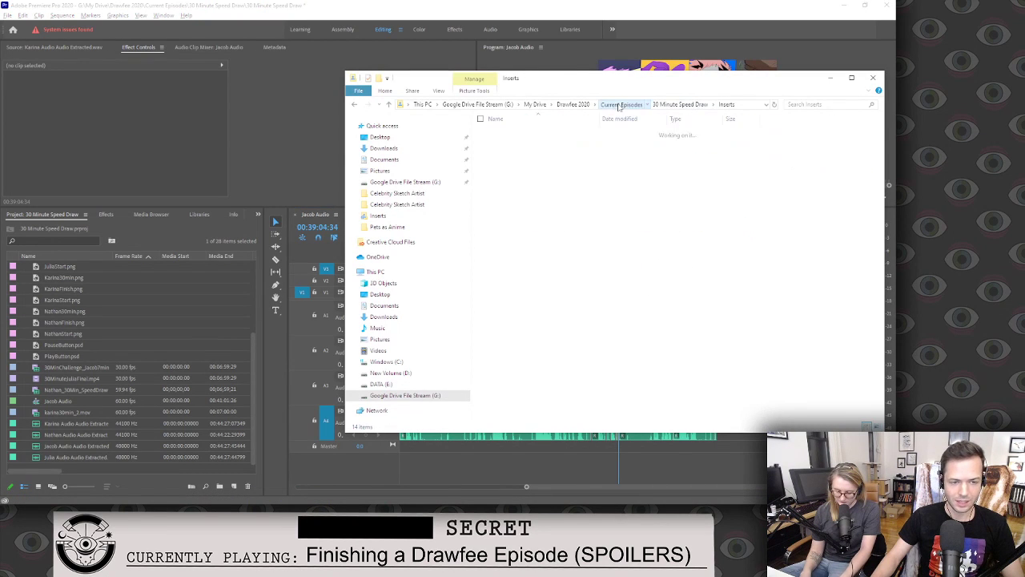
click(572, 105)
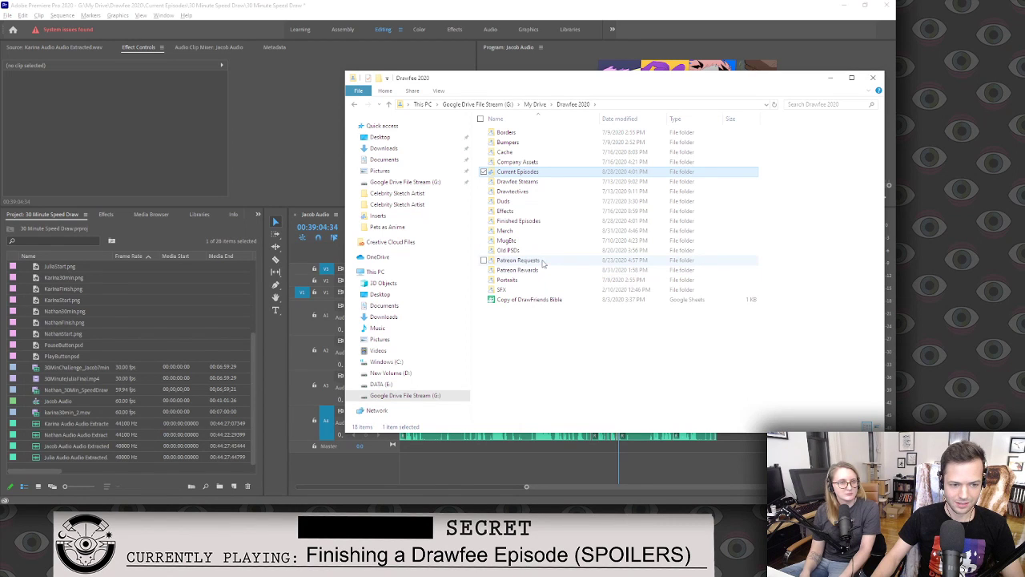
double_click(528, 162)
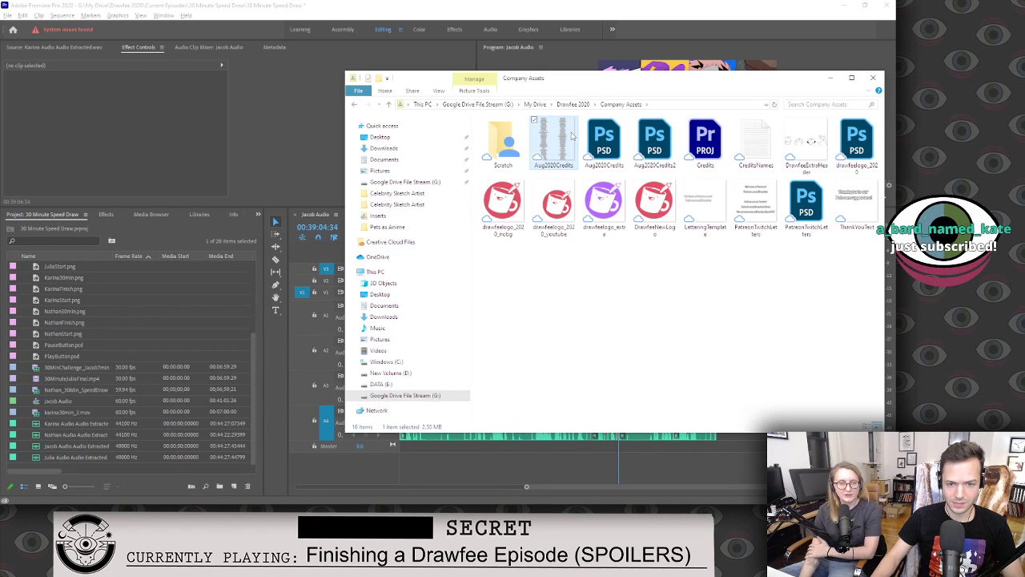
Import the Aug2020Credits and ThankYouText images together into the Premiere Pro project.
ctrl+click(855, 207)
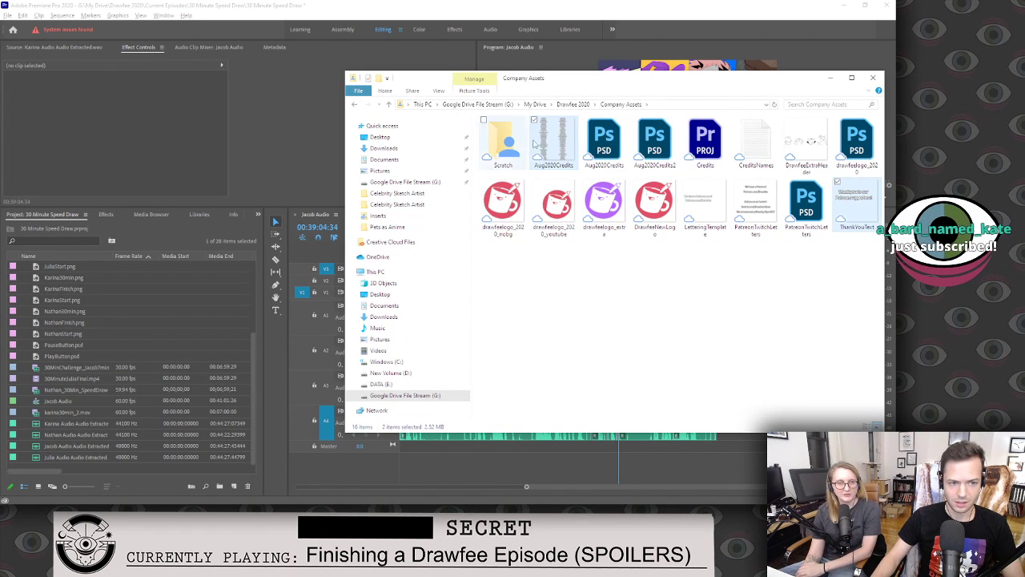
drag(558, 145, 171, 325)
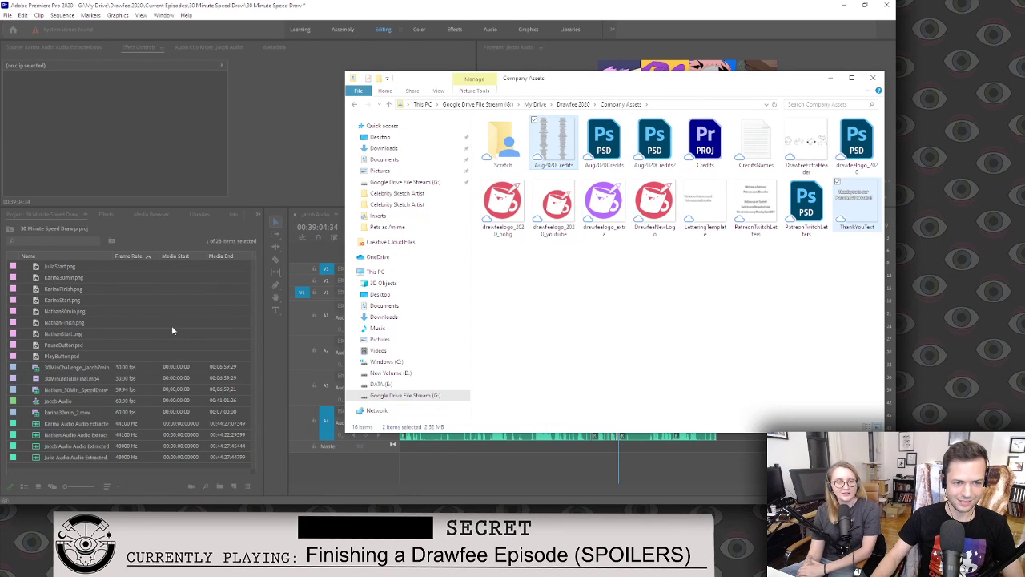
click(291, 164)
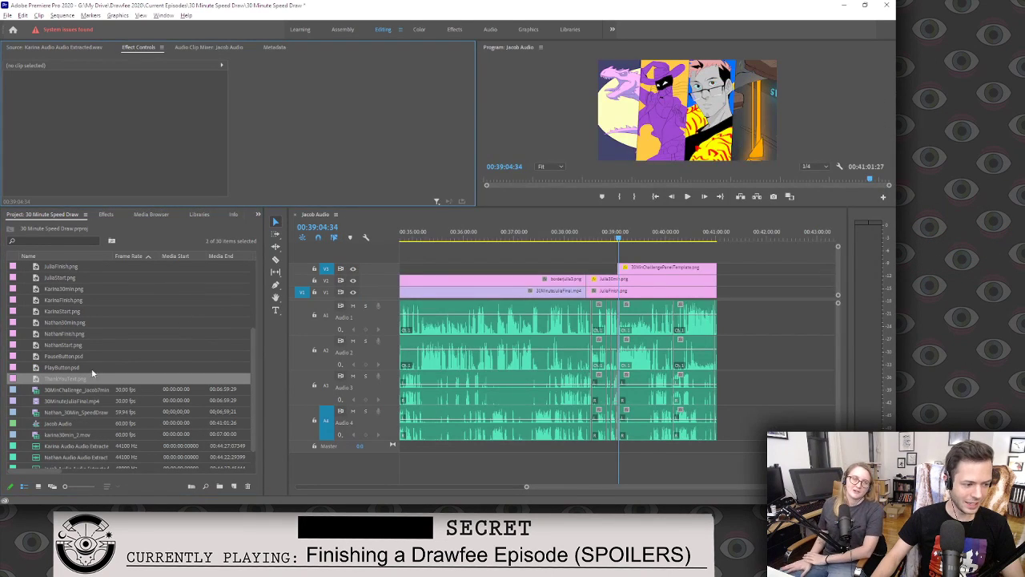
Place Aug2020Credits.png on a new V4 track above the four-panel image and adjust its start to 00:39:04:34.
scroll(94, 364, up, 5)
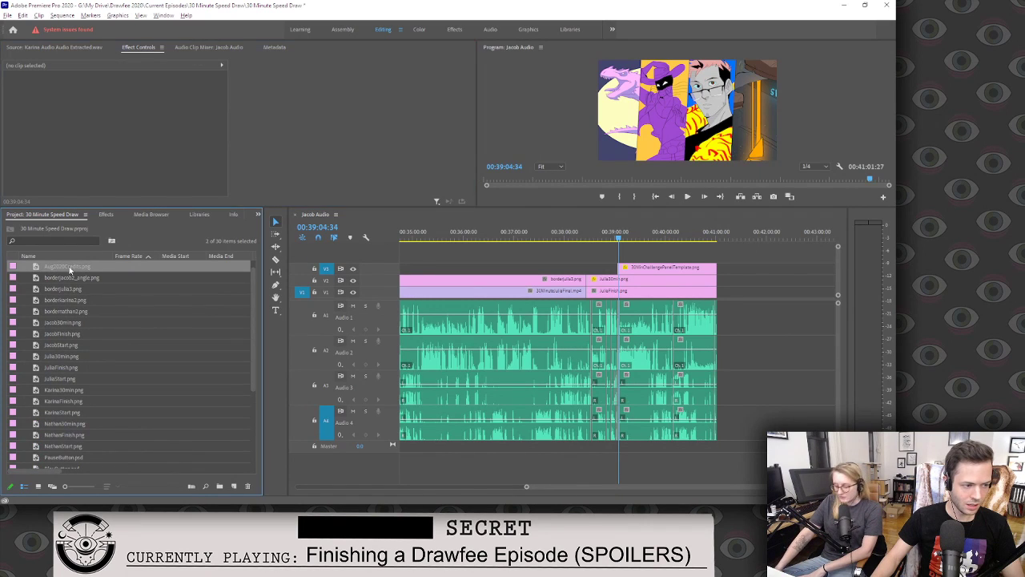
click(164, 278)
click(80, 268)
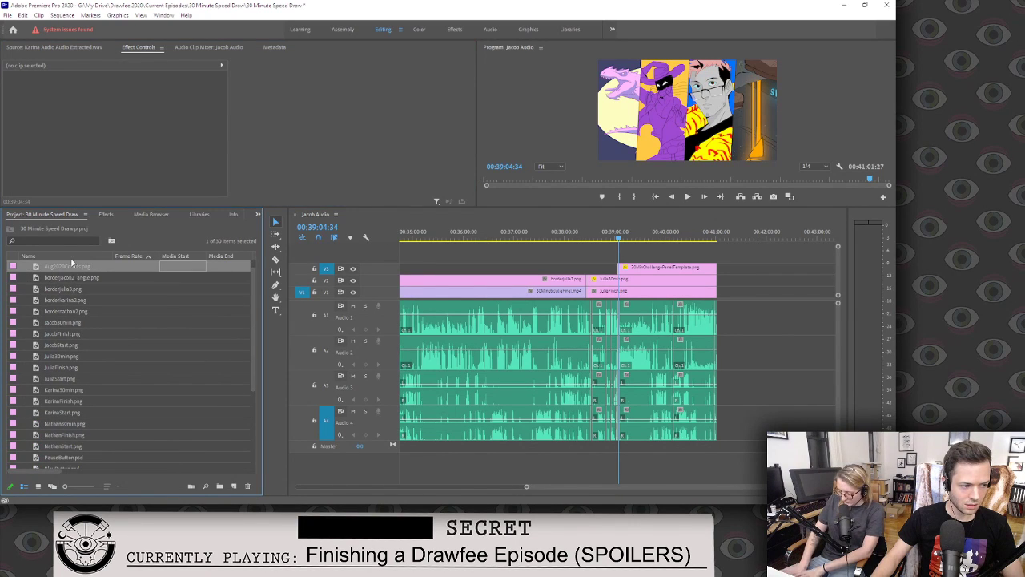
drag(37, 270, 621, 261)
key(equal)
key(equal)
key(equal)
key(equal)
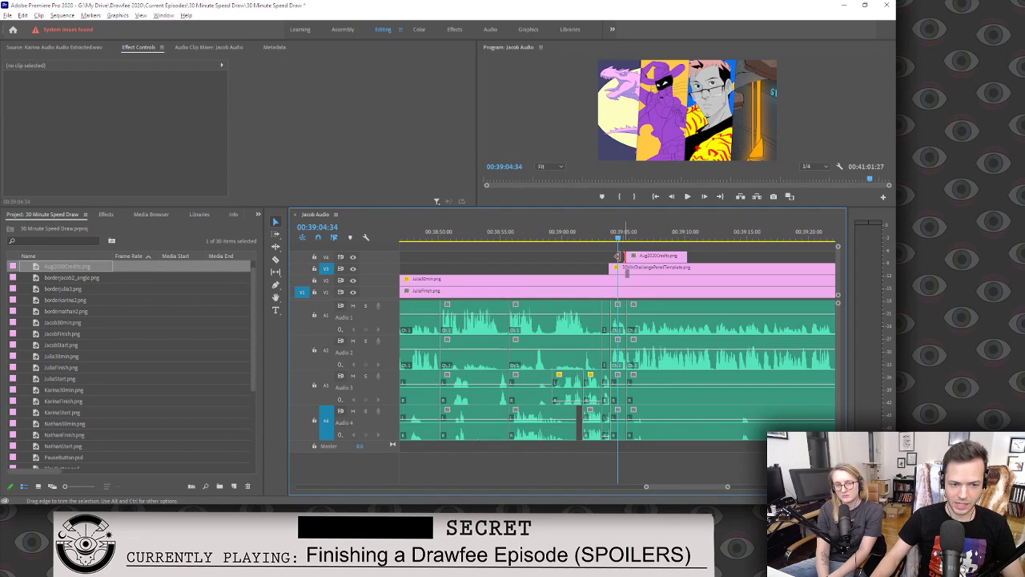
drag(617, 256, 607, 257)
Extend the credits clip on V4 to the end of the sequence and select it.
drag(715, 483, 758, 487)
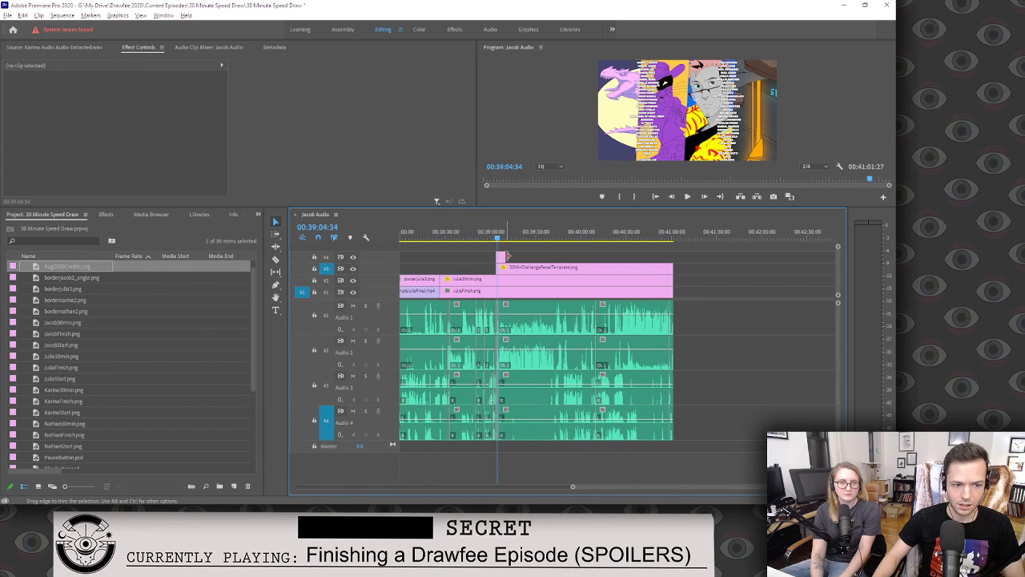
drag(507, 256, 599, 252)
drag(669, 245, 671, 248)
click(656, 258)
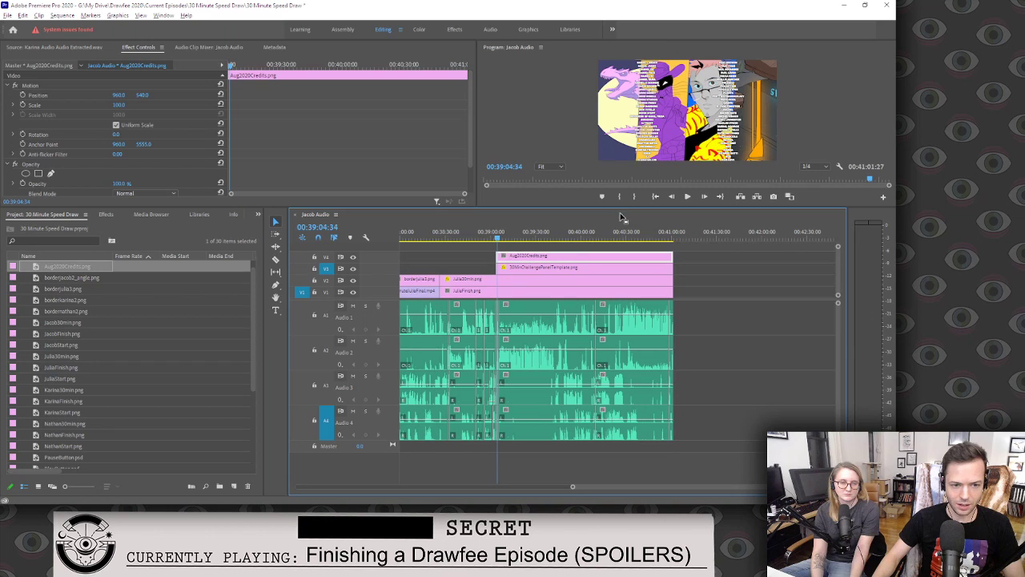
Enlarge the program preview above the timeline while keeping the V3 and V4 tracks in view.
drag(622, 206, 622, 301)
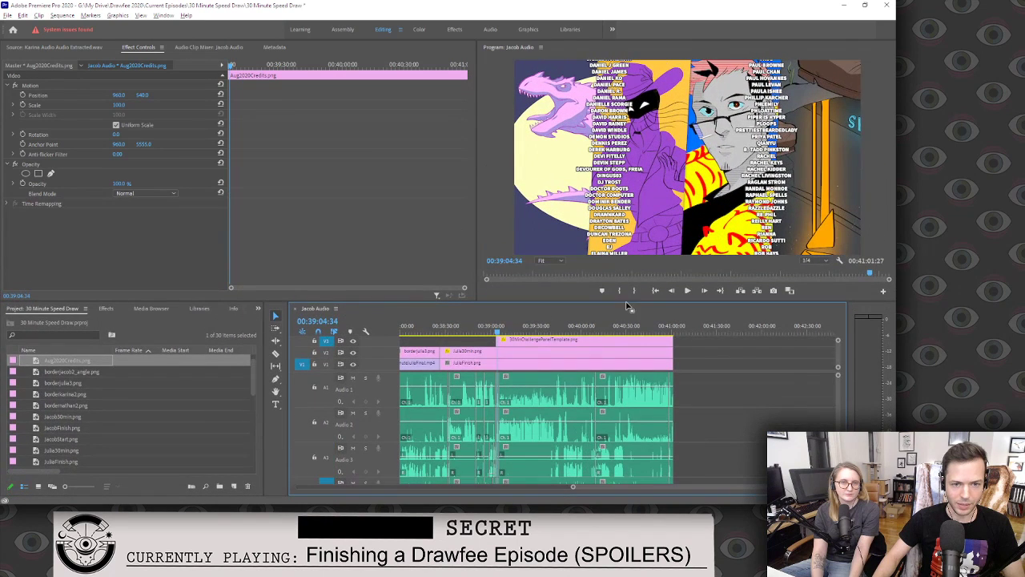
click(600, 346)
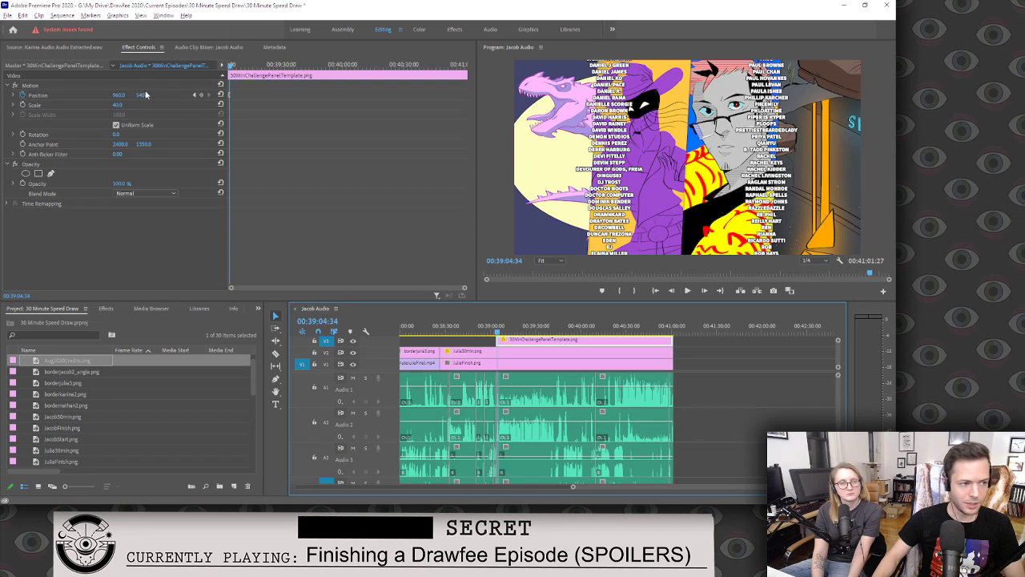
drag(141, 97, 146, 96)
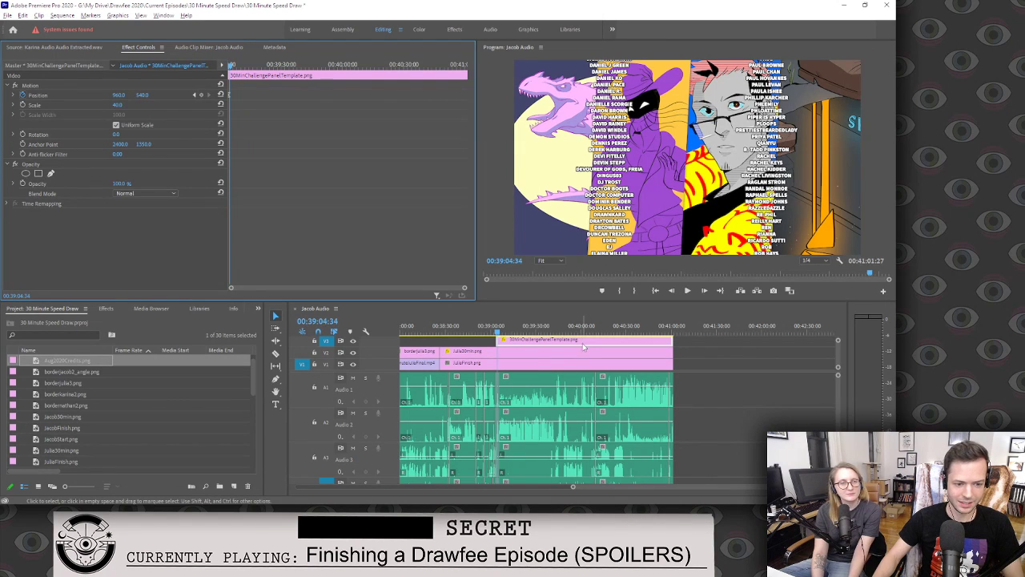
scroll(732, 399, up, 3)
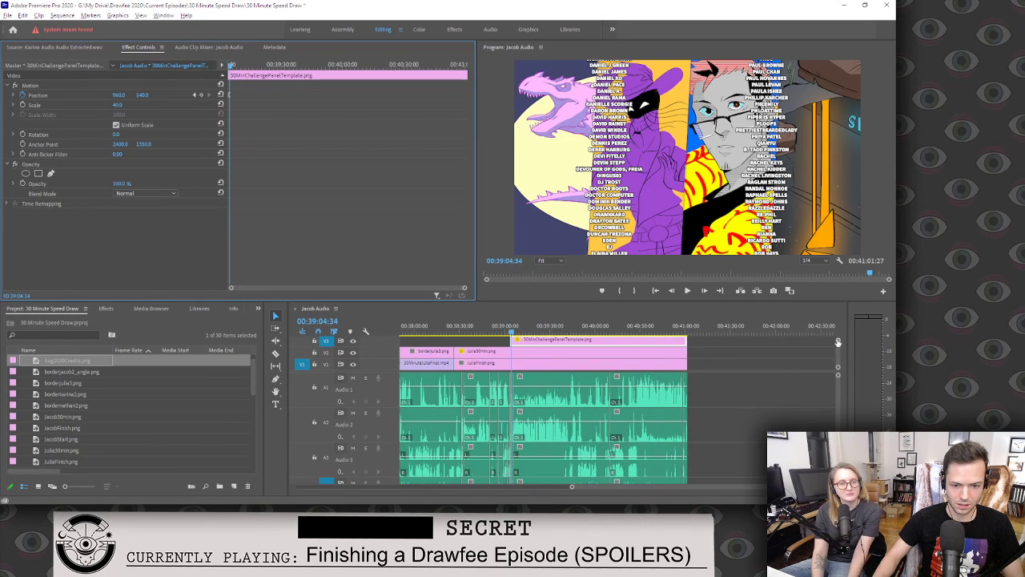
drag(735, 300, 733, 267)
scroll(681, 335, up, 1)
Scale the Aug2020Credits.png clip on V4 to 122 and set its vertical position to 7808, out of frame.
click(658, 321)
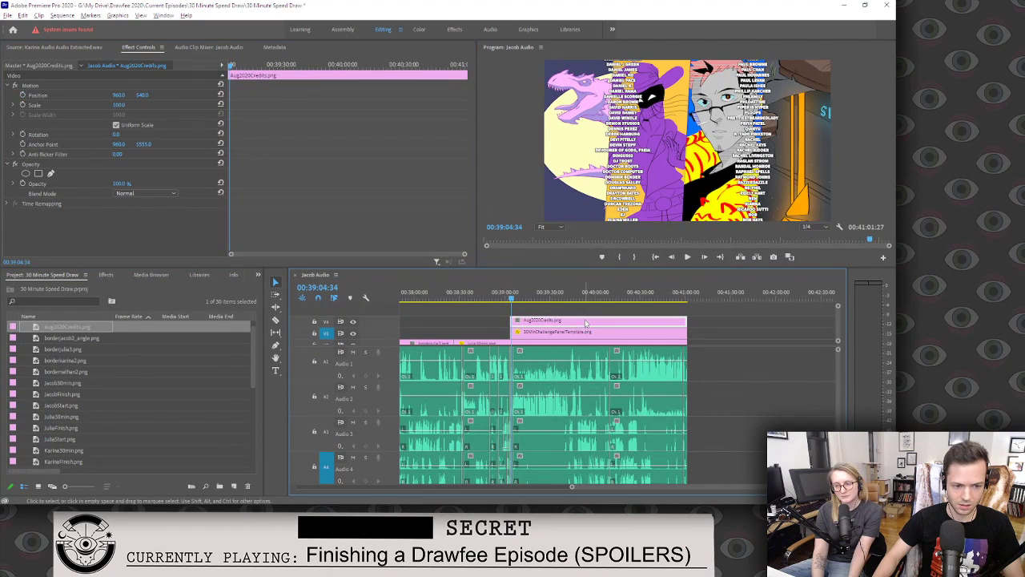
mouse_move(140, 96)
mouse_down()
mouse_move(204, 96)
mouse_move(113, 97)
mouse_move(197, 96)
mouse_move(119, 102)
mouse_move(134, 104)
mouse_up()
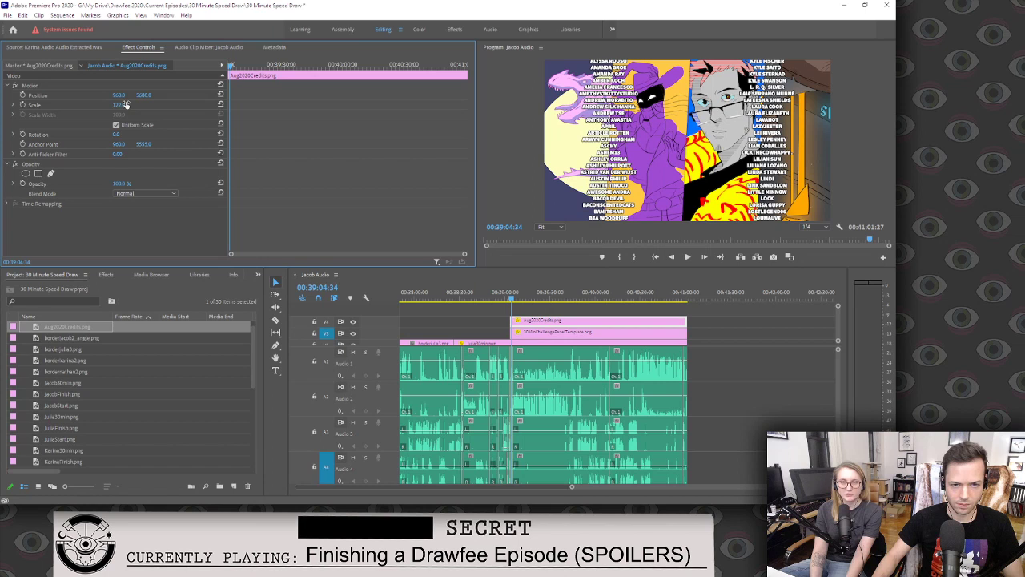
drag(144, 95, 170, 95)
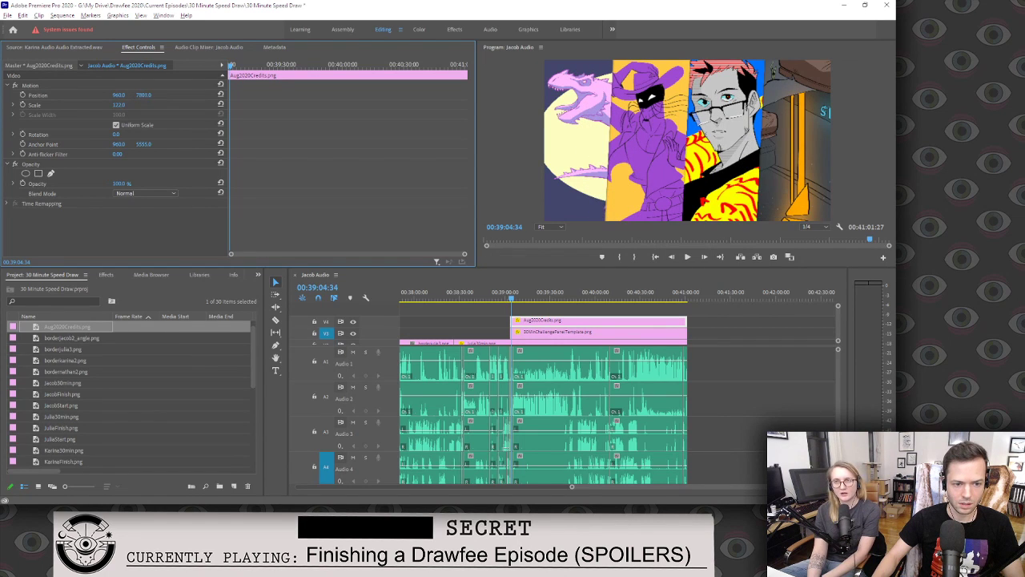
Animate the credits scrolling up with position keyframes at 00:39:10:32 and 00:40:45:18, ending at a vertical position of -6697.
click(522, 298)
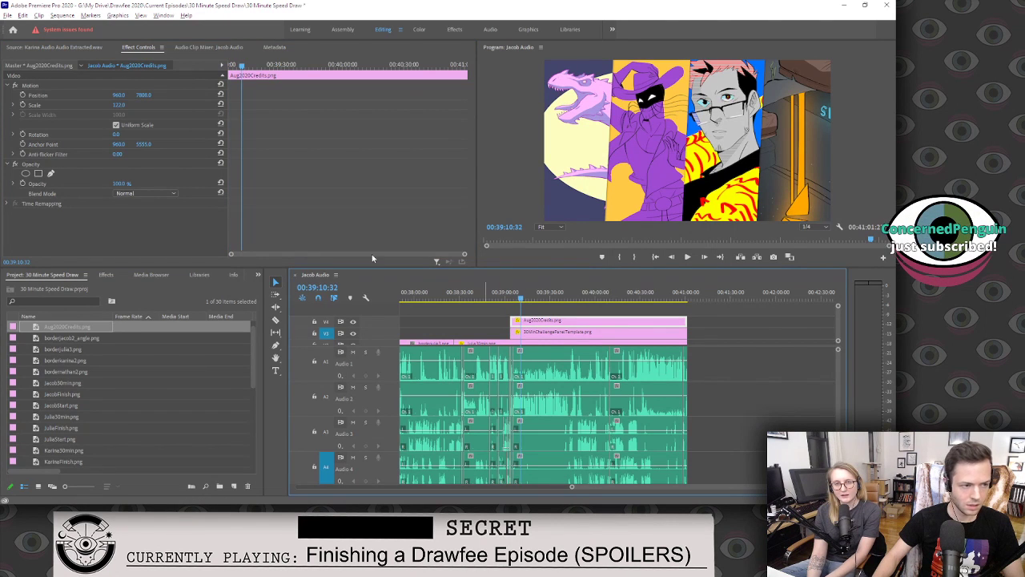
click(22, 95)
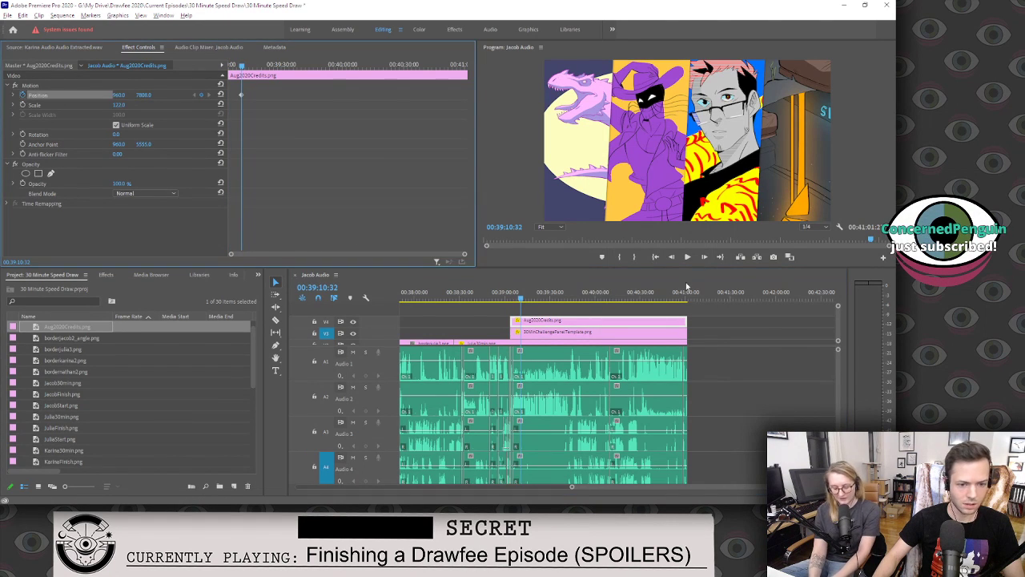
click(663, 297)
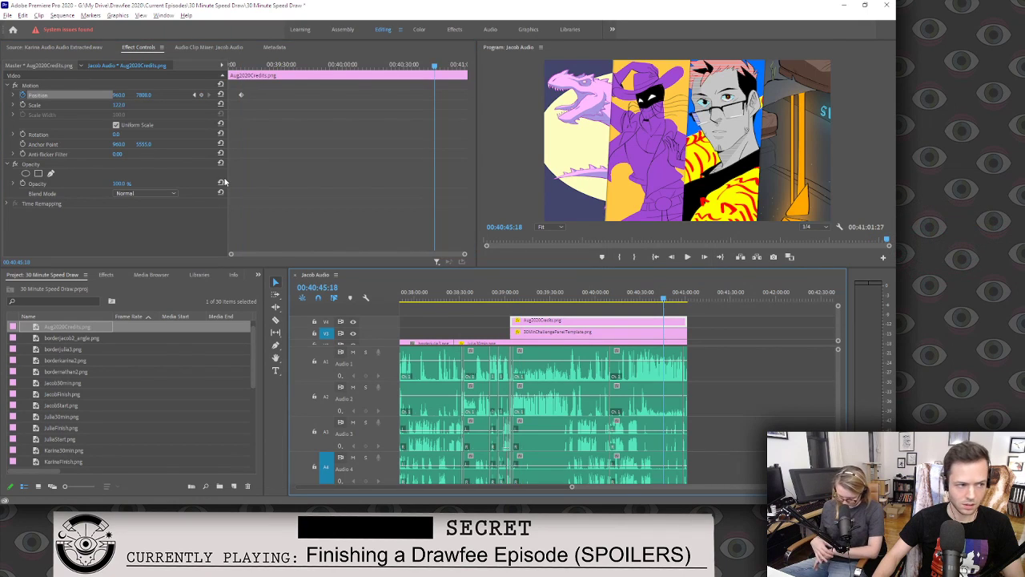
drag(146, 97, 0, 97)
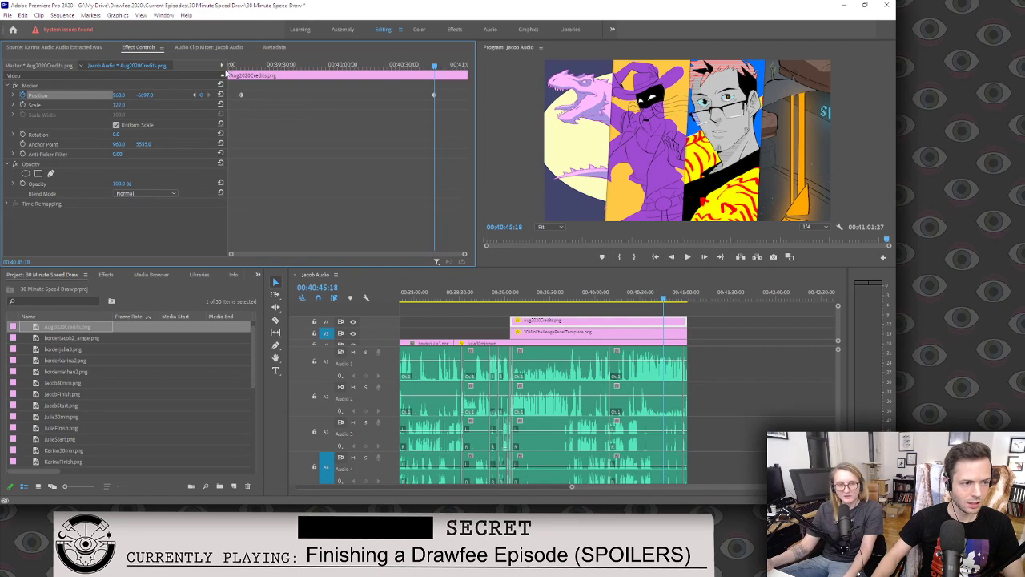
Mute all four audio tracks and play back the scrolling credits from just before their first position keyframe.
click(242, 66)
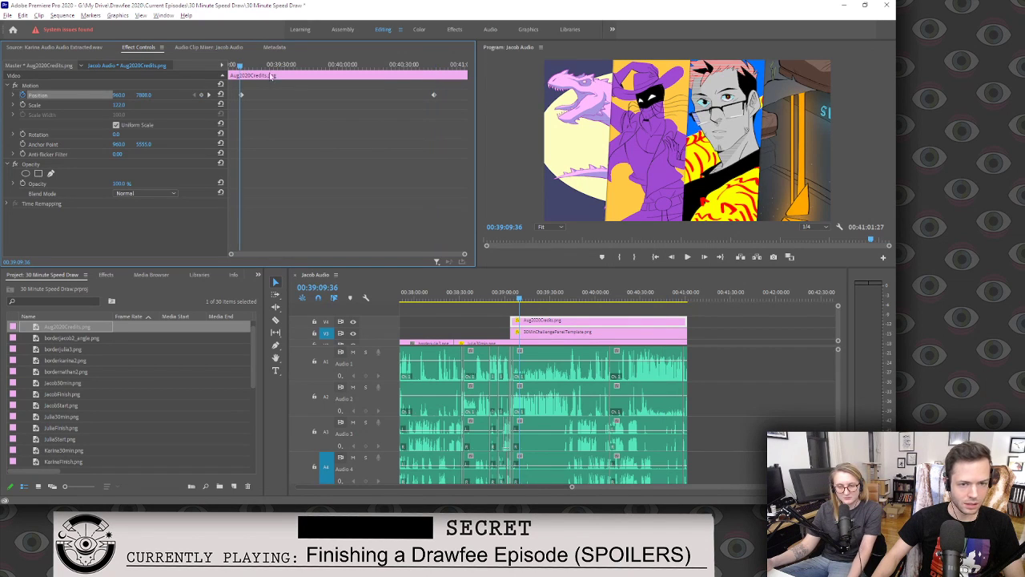
key(space)
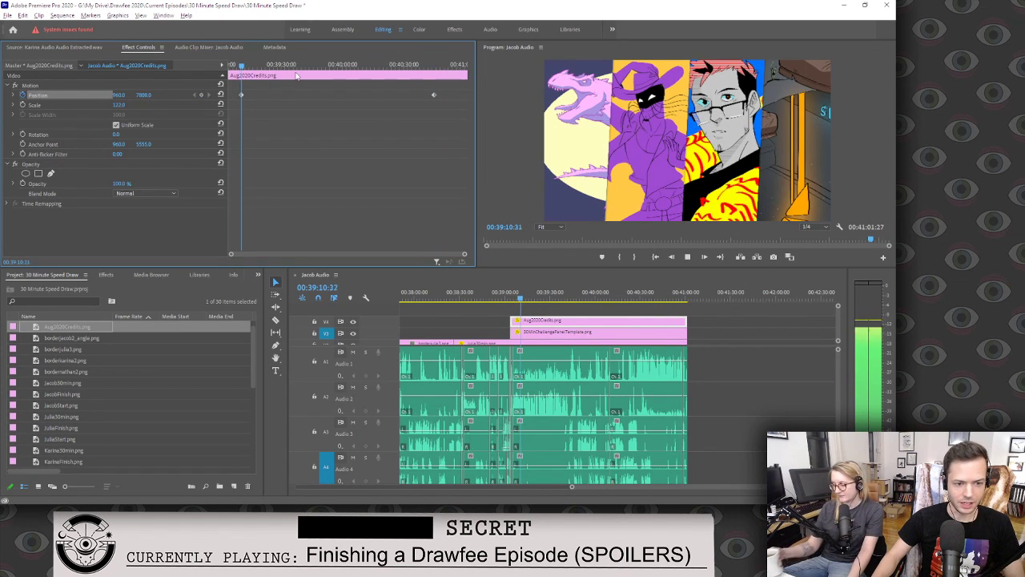
click(353, 357)
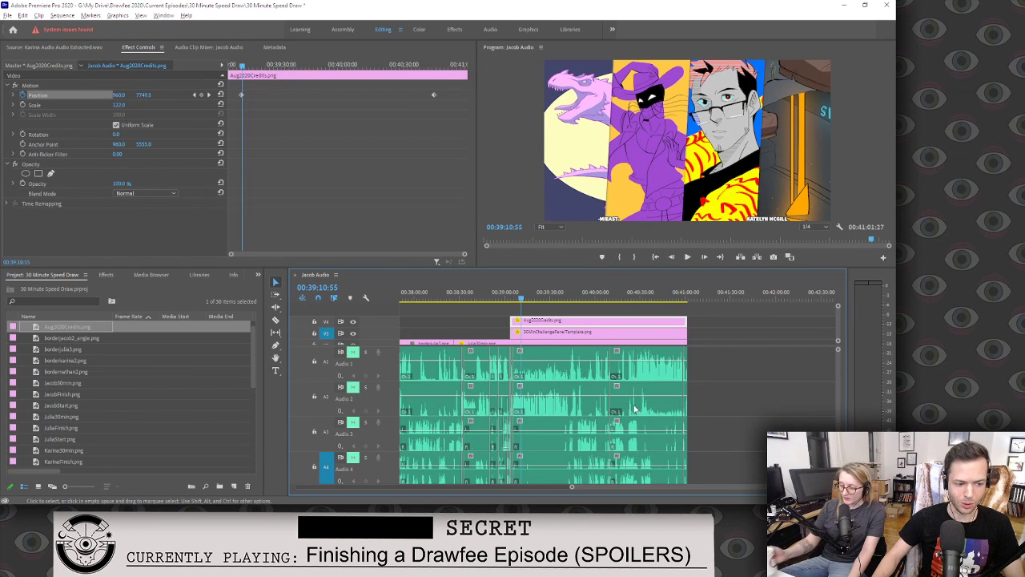
key(space)
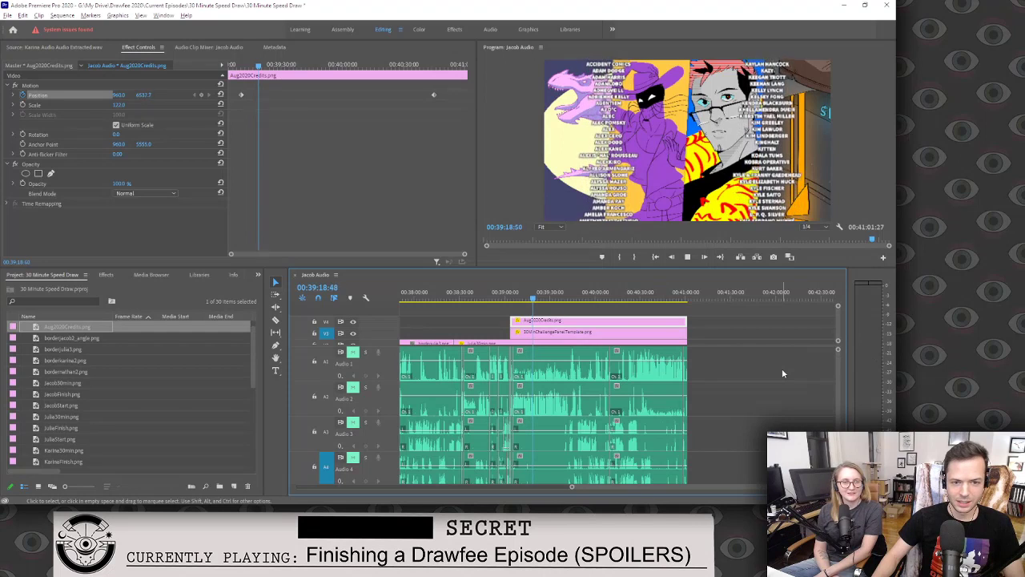
key(space)
Place ThankYouText.png on a new V5 track above the credits and extend it to the end of the sequence.
scroll(193, 417, down, 1)
scroll(191, 414, down, 4)
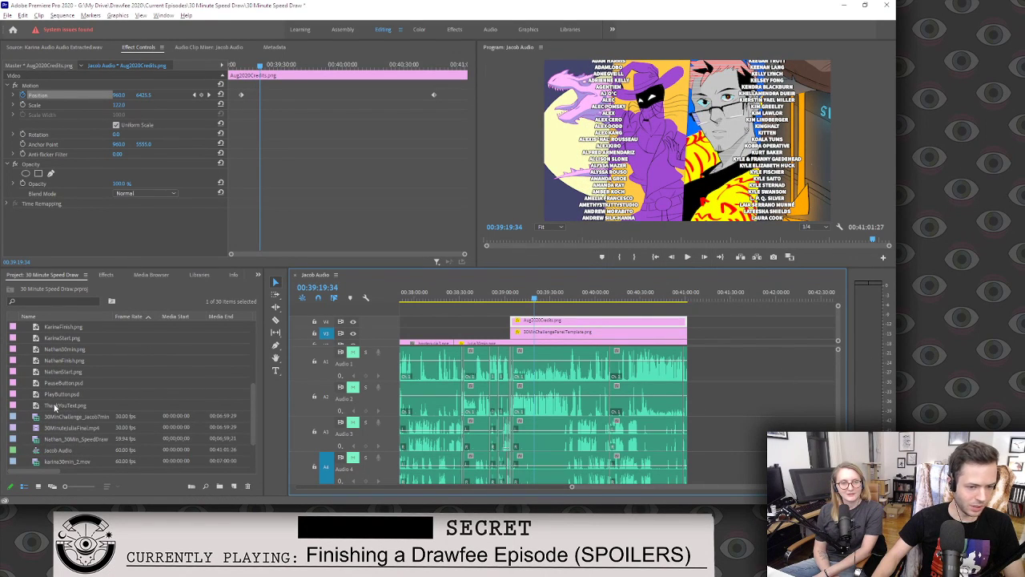
drag(55, 408, 516, 308)
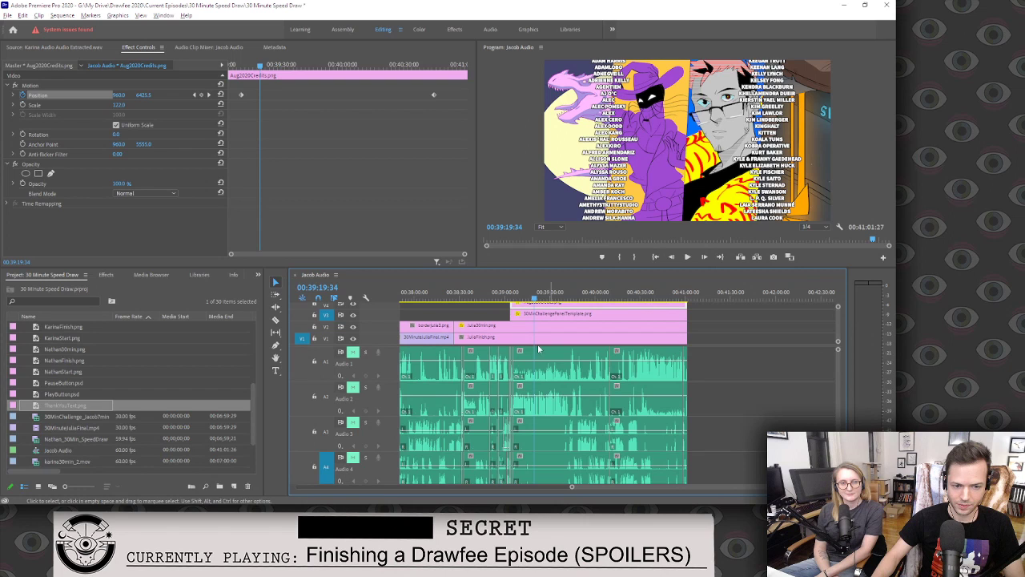
drag(379, 345, 379, 380)
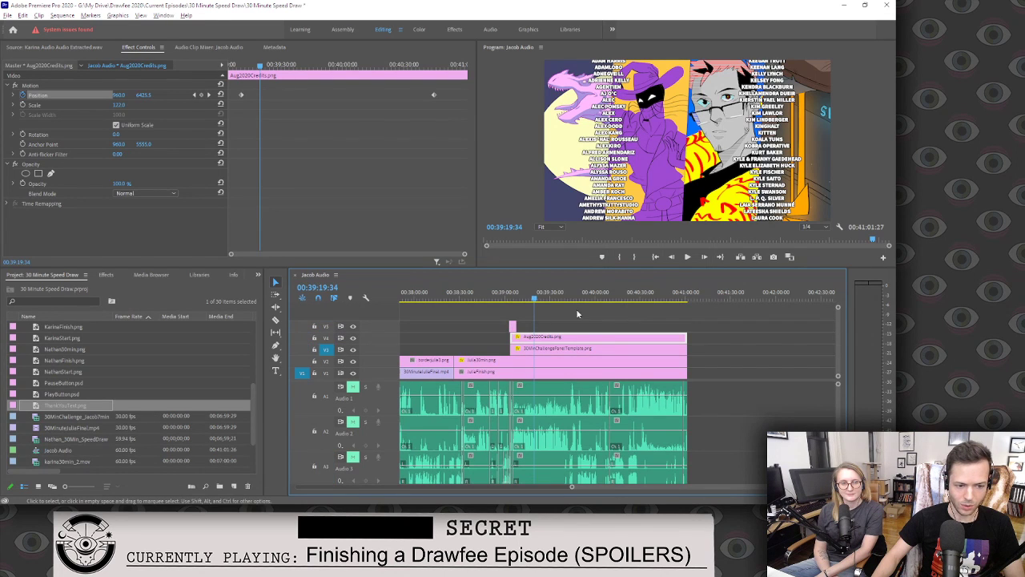
click(513, 327)
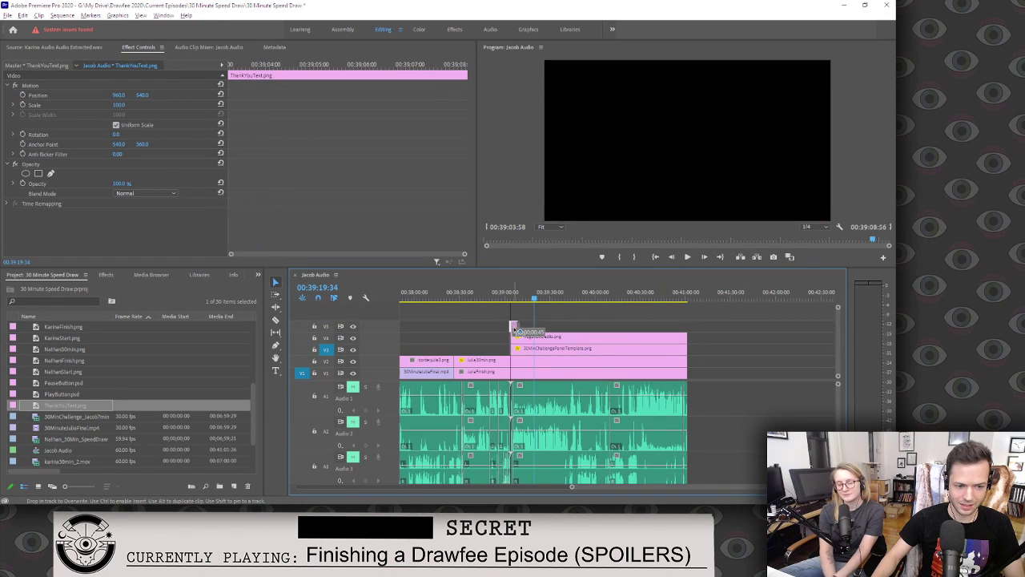
drag(516, 327, 686, 327)
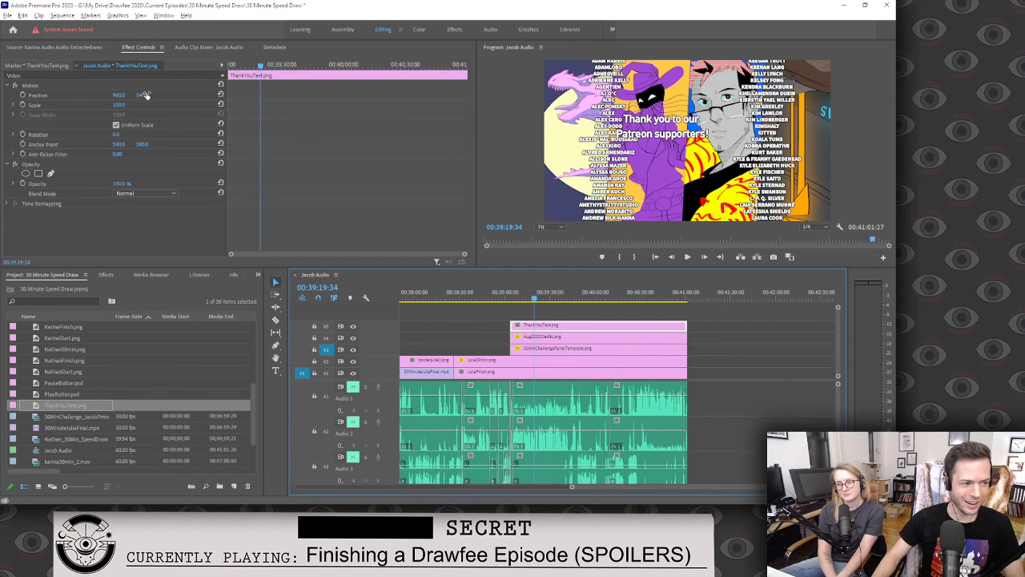
Scale the thank-you text to 79, position it at 1082, 599 between the credit columns, and check it against the scrolling names.
drag(147, 94, 122, 95)
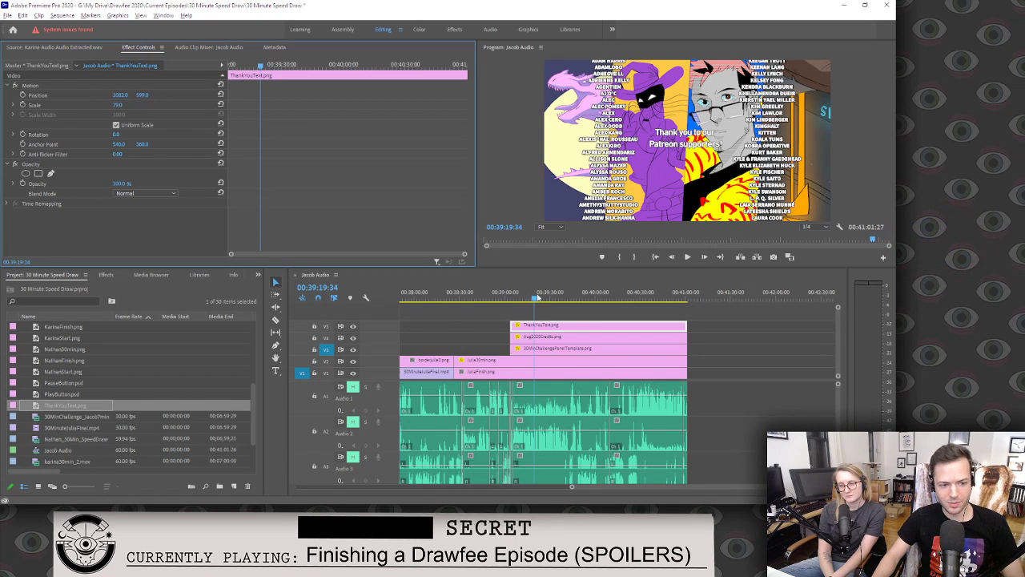
drag(540, 297, 566, 293)
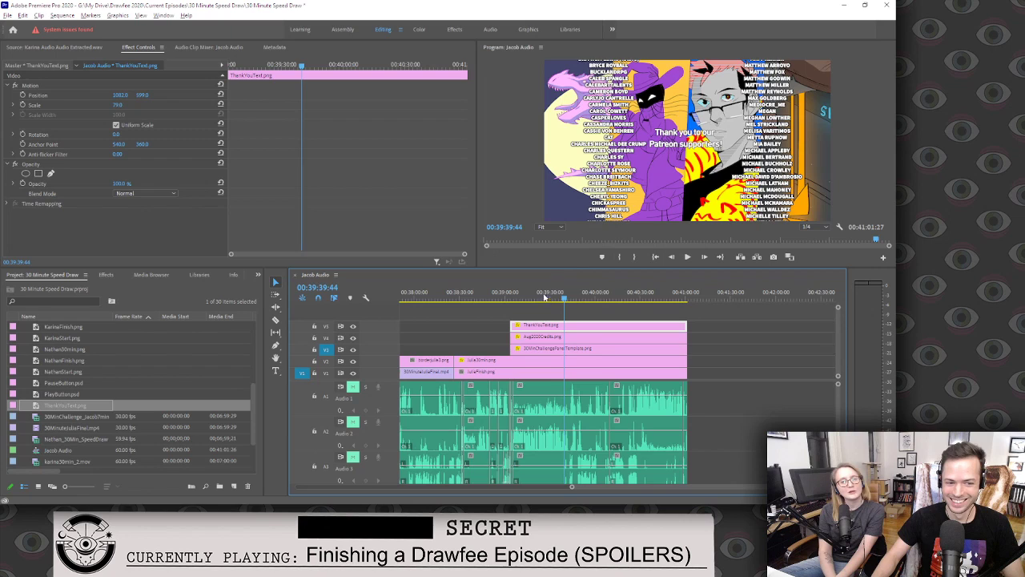
click(568, 297)
drag(569, 297, 590, 293)
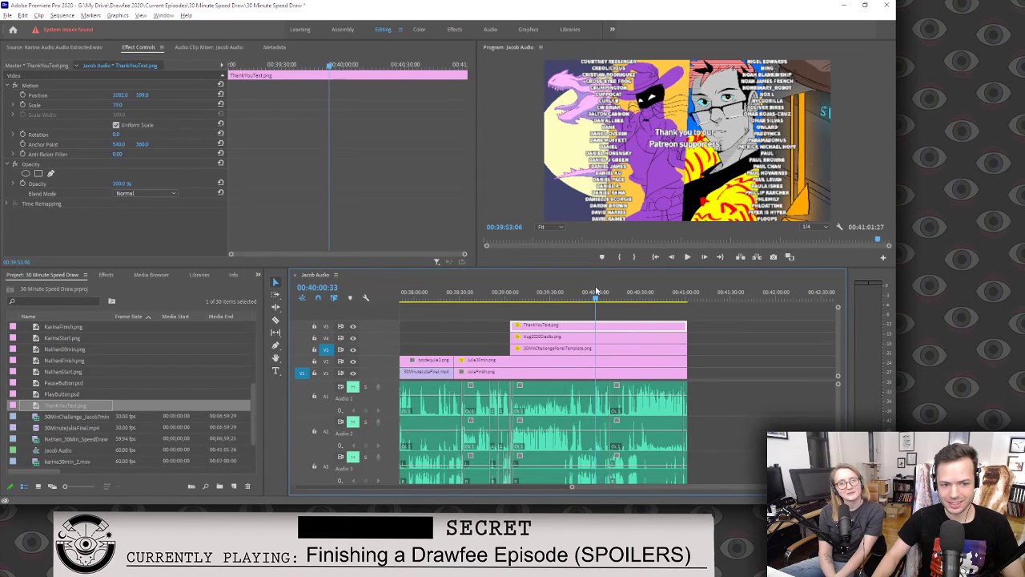
click(598, 299)
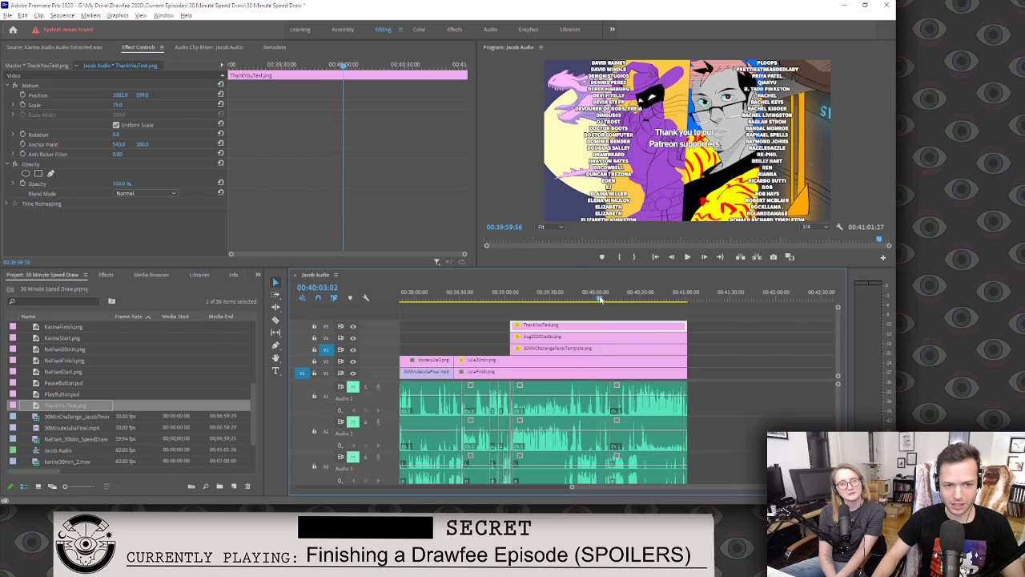
drag(606, 298, 631, 298)
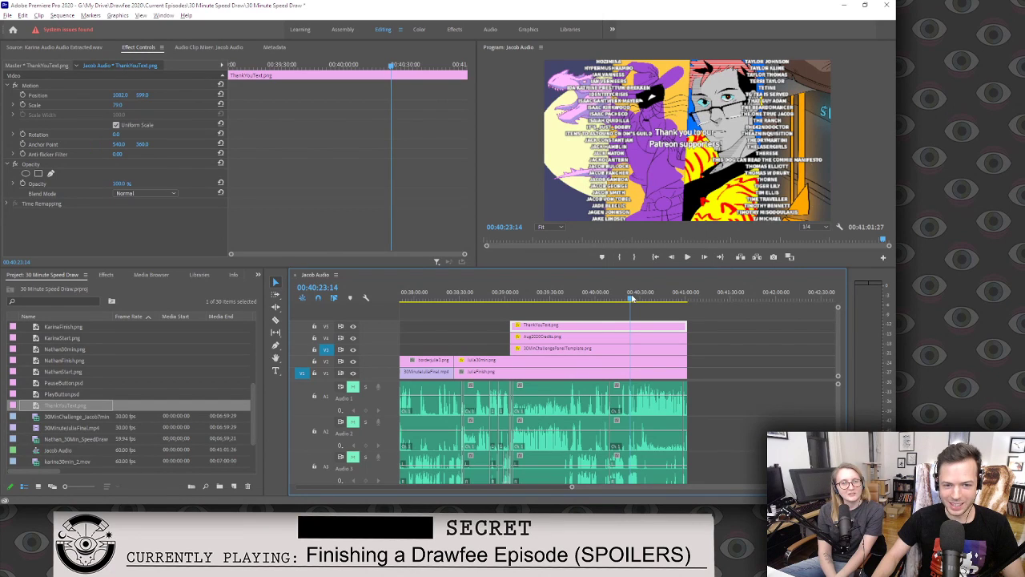
drag(631, 298, 522, 306)
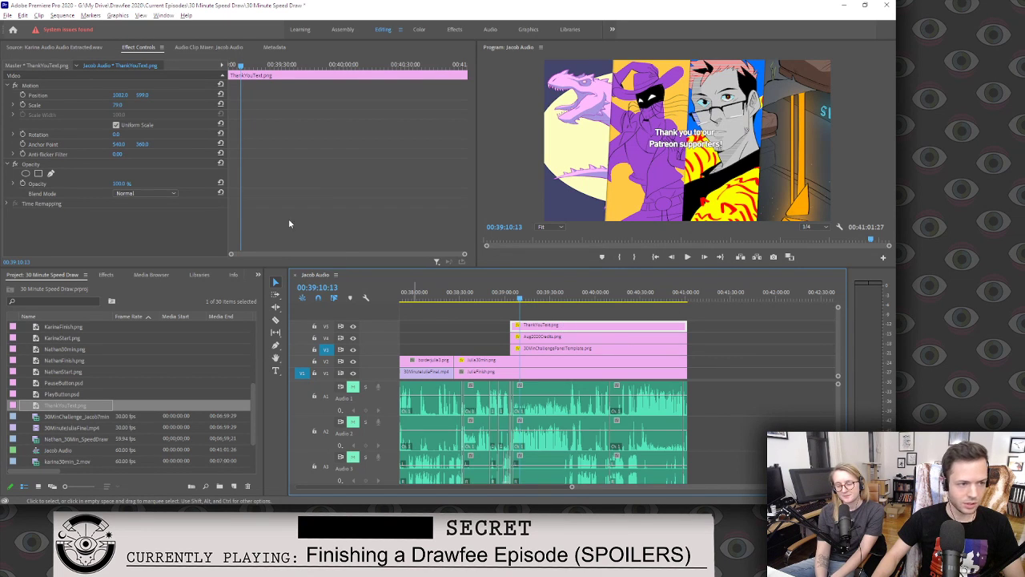
drag(120, 184, 48, 184)
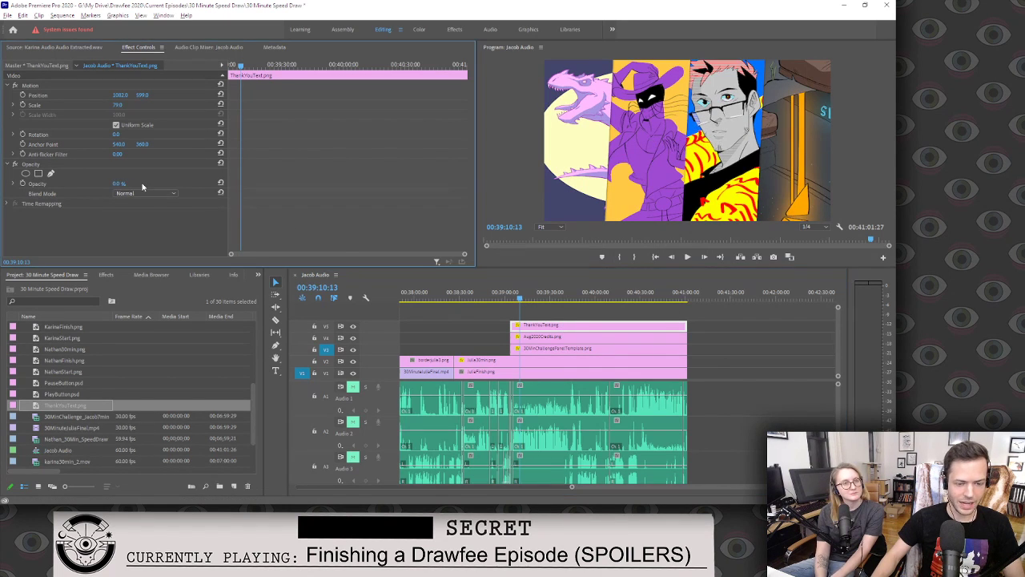
key(space)
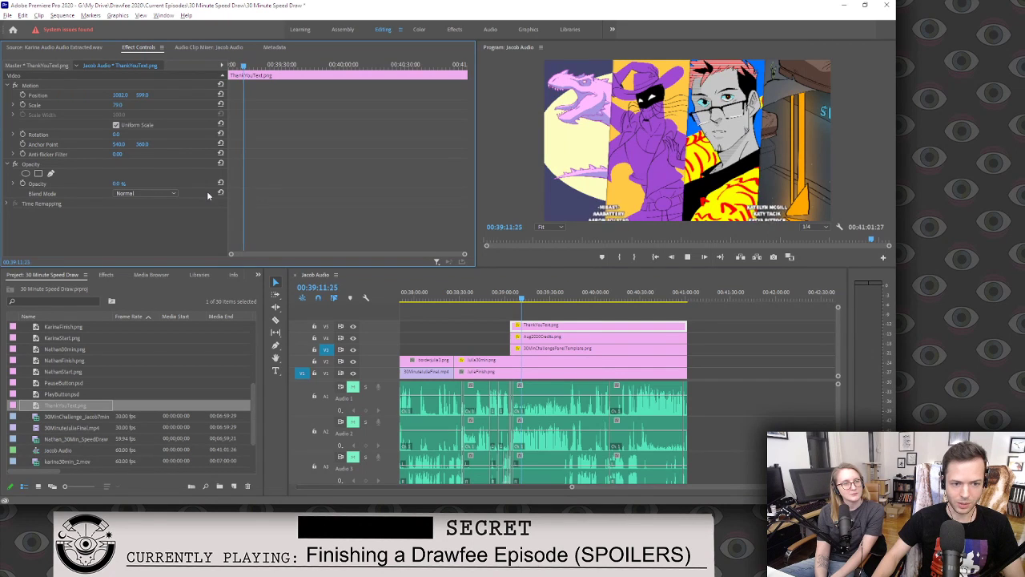
key(space)
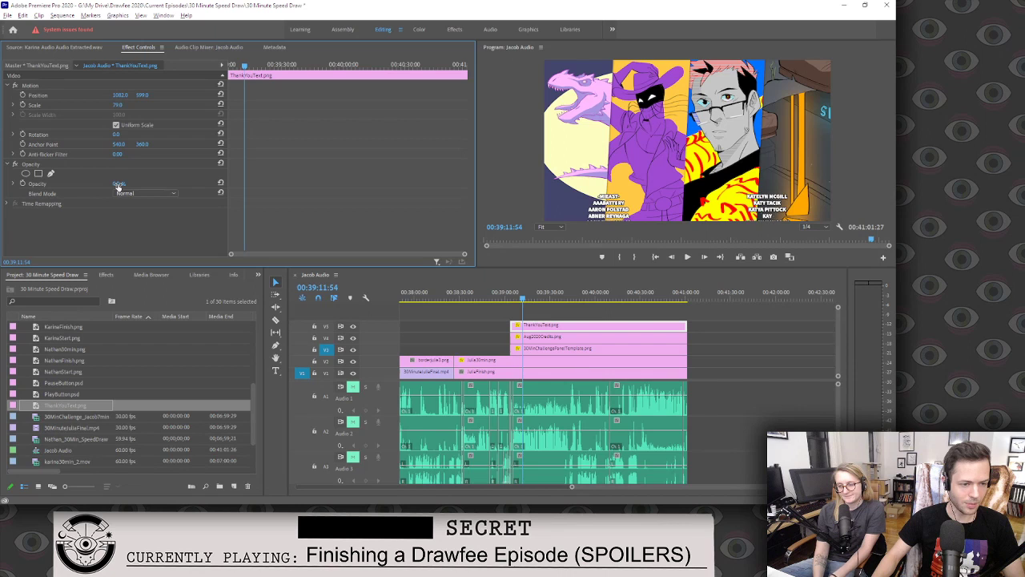
key(space)
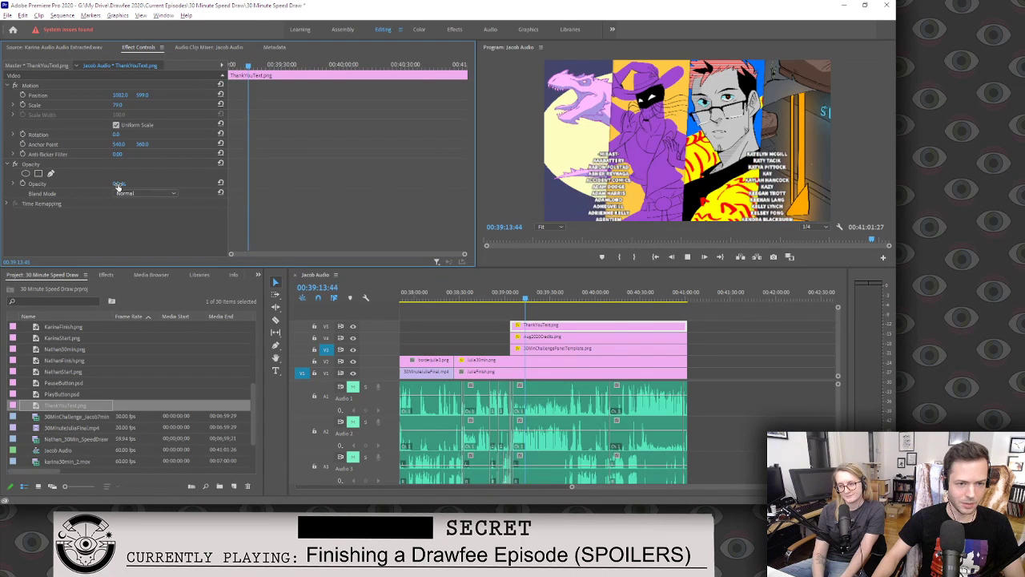
key(space)
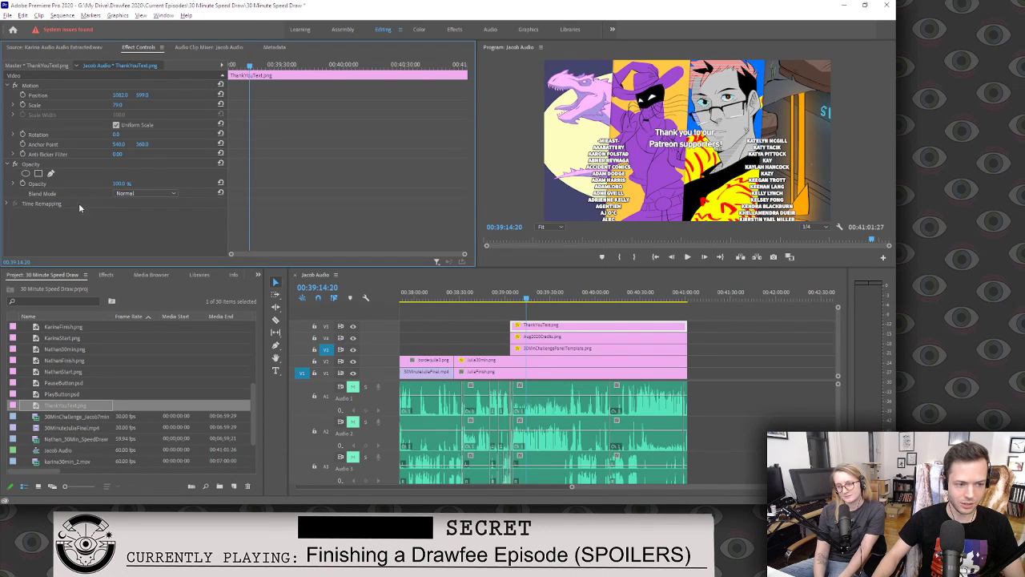
Fade in the thank-you text with opacity keyframes from 0% at 00:39:10:32 to 100% at 00:39:14:34.
mouse_move(522, 298)
mouse_down()
mouse_move(507, 301)
mouse_move(518, 298)
mouse_up()
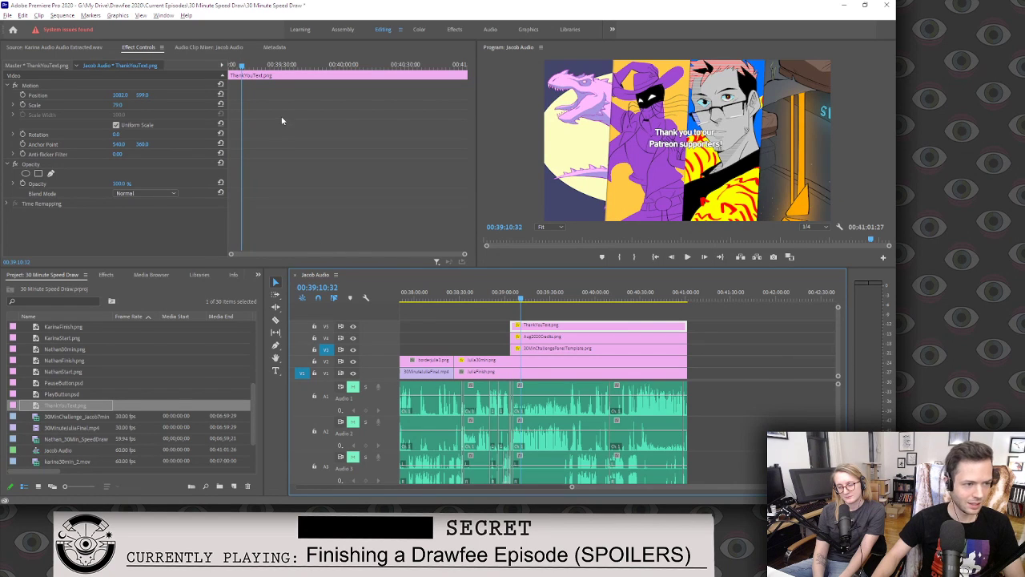
click(23, 183)
click(527, 297)
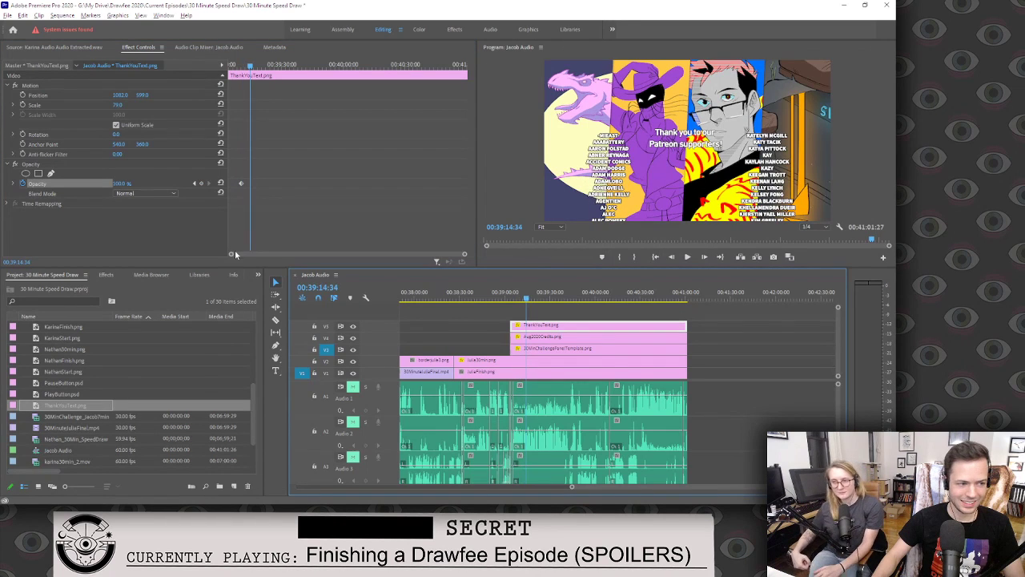
click(201, 183)
click(195, 184)
drag(128, 184, 76, 184)
Shorten the thank-you text's fade-in by moving its first opacity keyframe closer to the second, and play back the transition into the end section.
key(space)
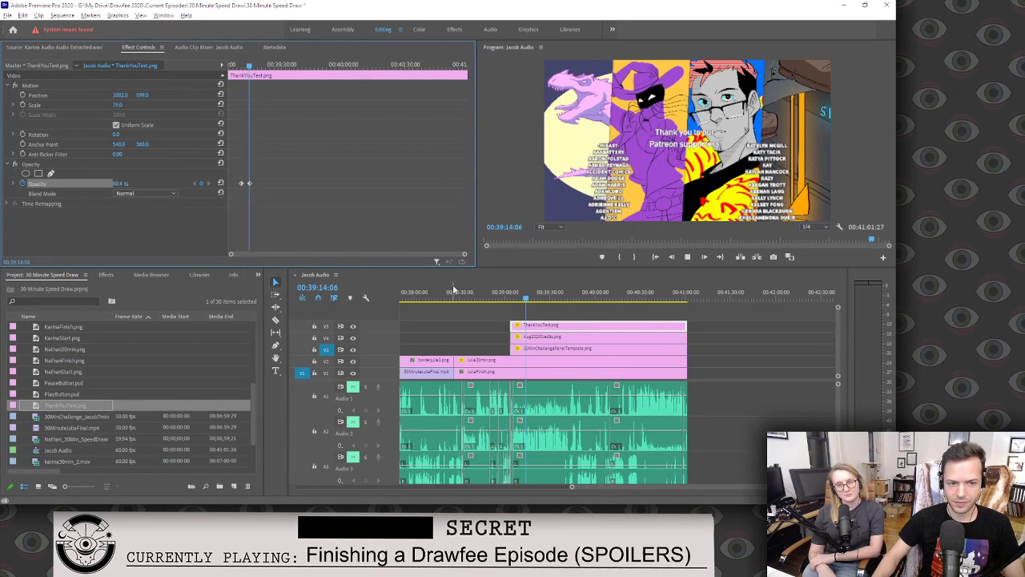
key(space)
drag(464, 255, 393, 261)
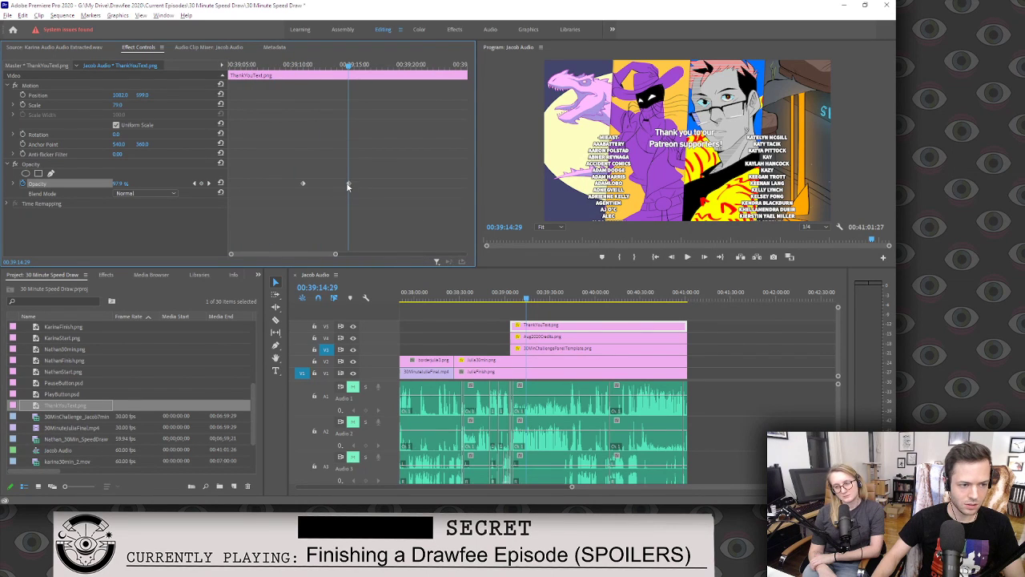
drag(303, 185, 325, 183)
click(505, 293)
key(space)
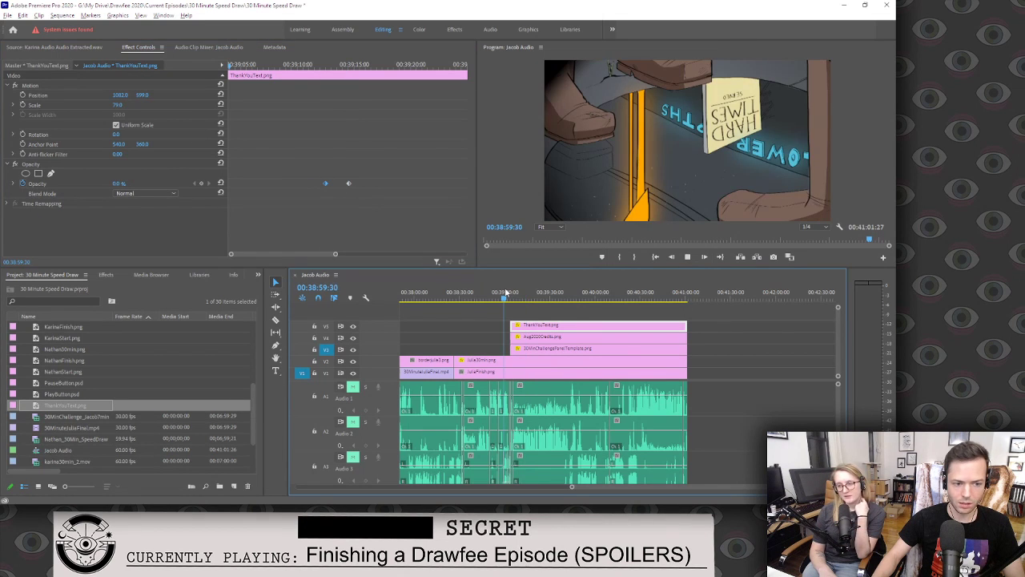
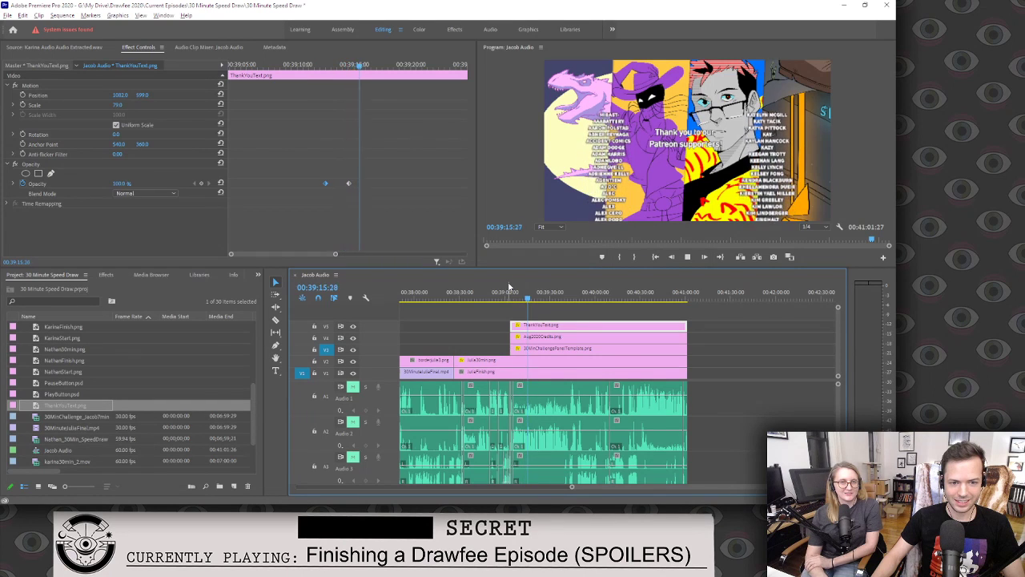
key(space)
Fade out the thank-you text with opacity keyframes from 100% at 00:40:14:32 to 0% at 00:40:20:20, and play back the section.
drag(596, 297, 627, 288)
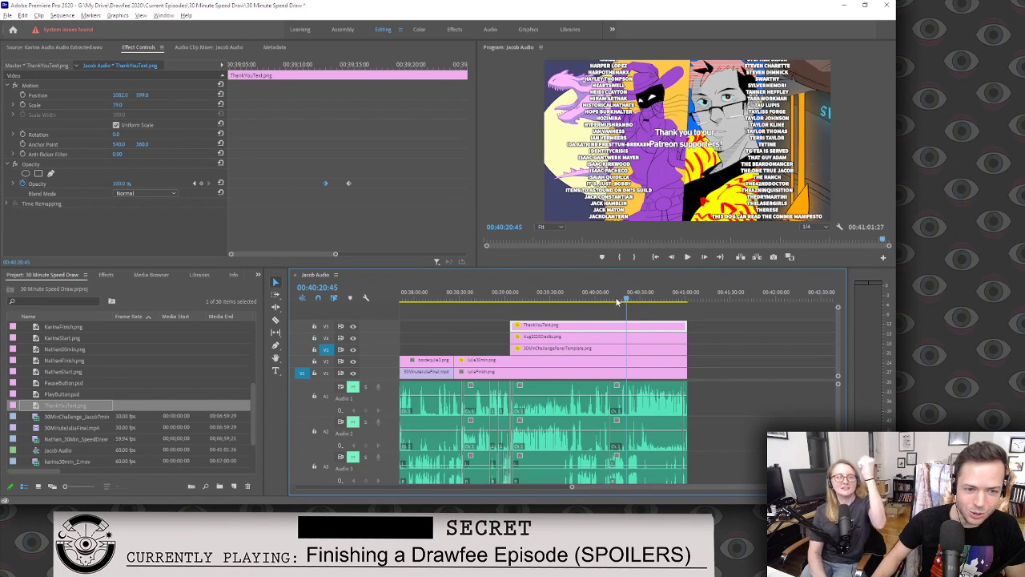
drag(626, 300, 612, 303)
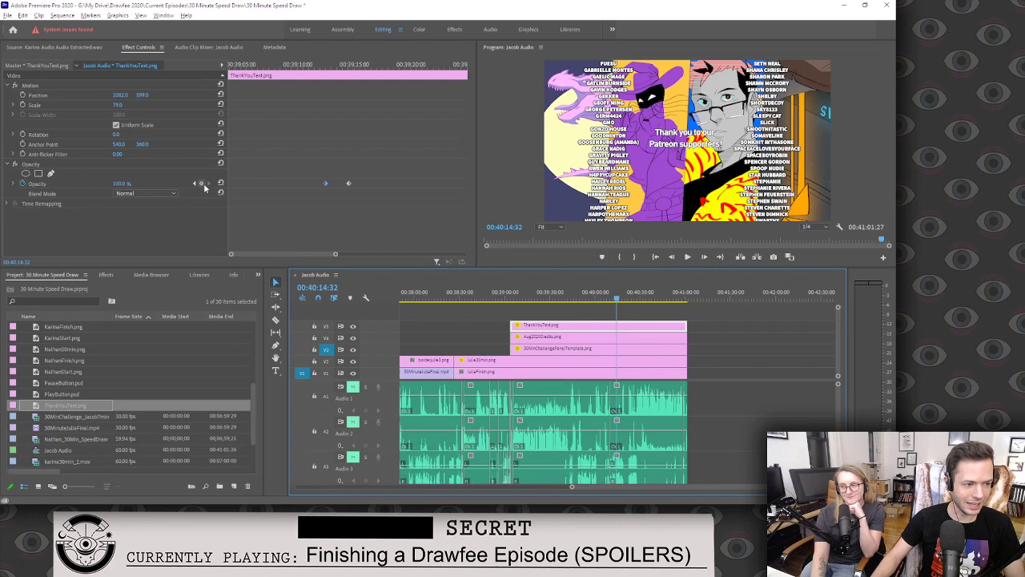
click(201, 183)
key(space)
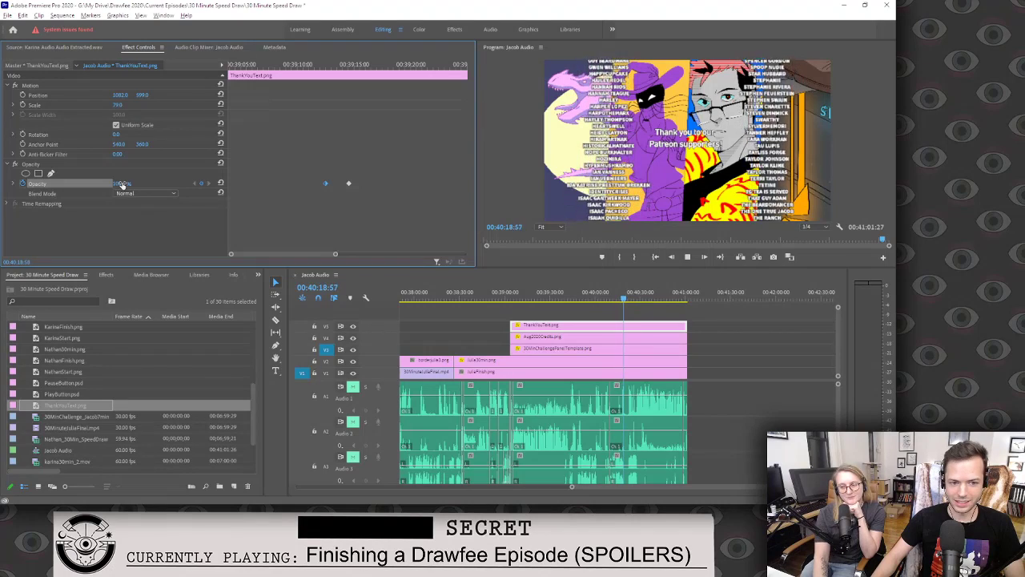
key(space)
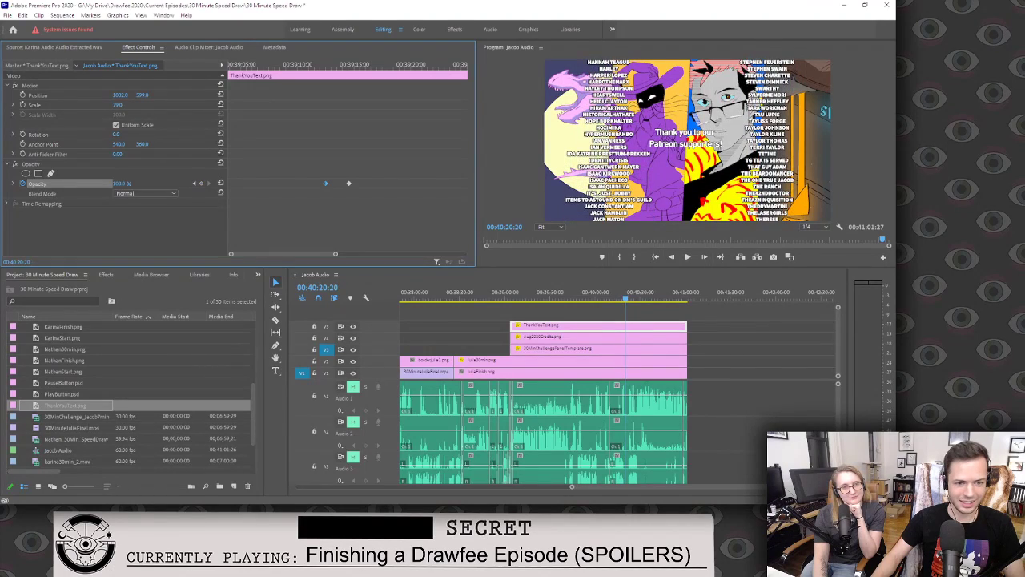
key(space)
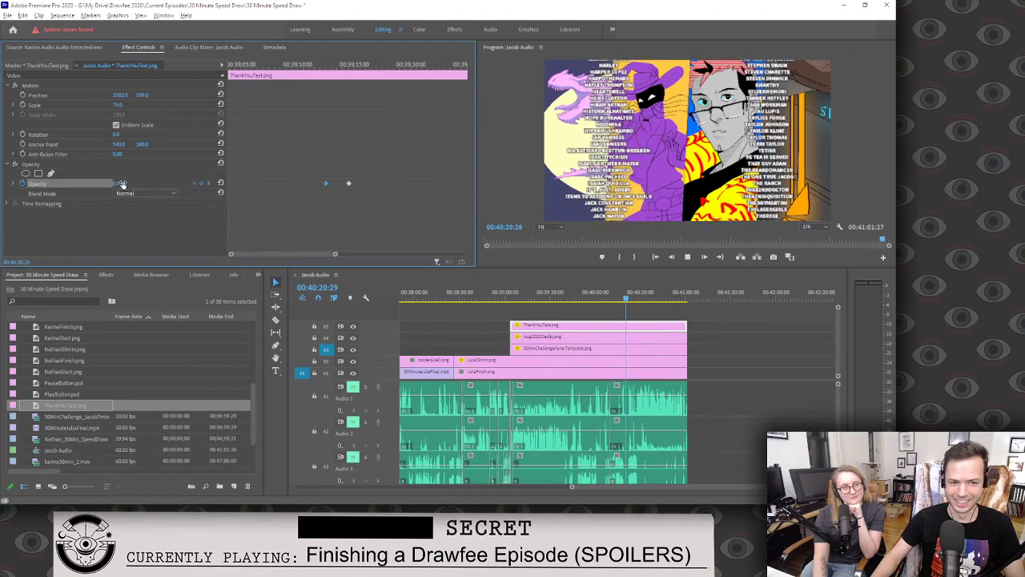
click(620, 298)
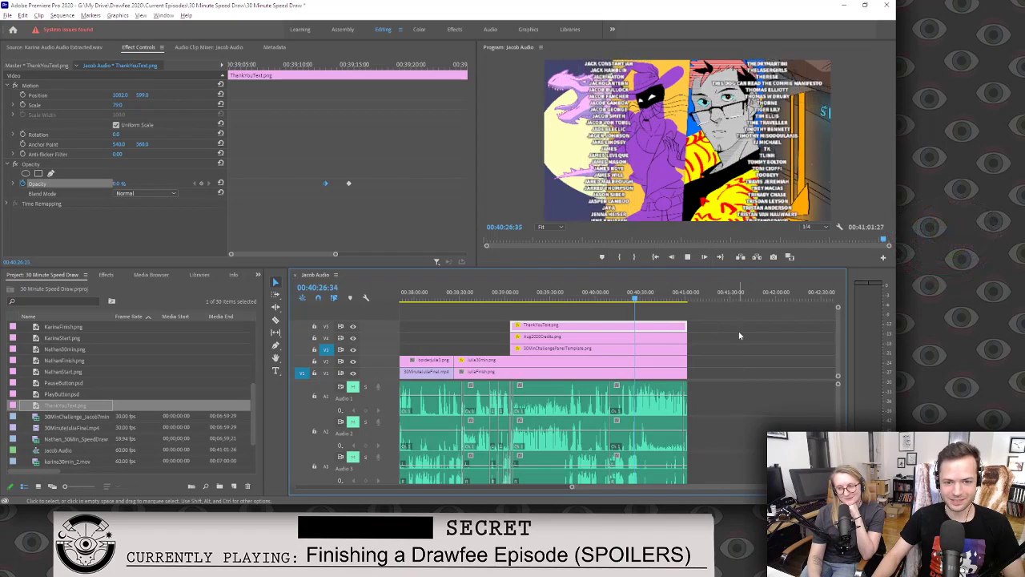
key(space)
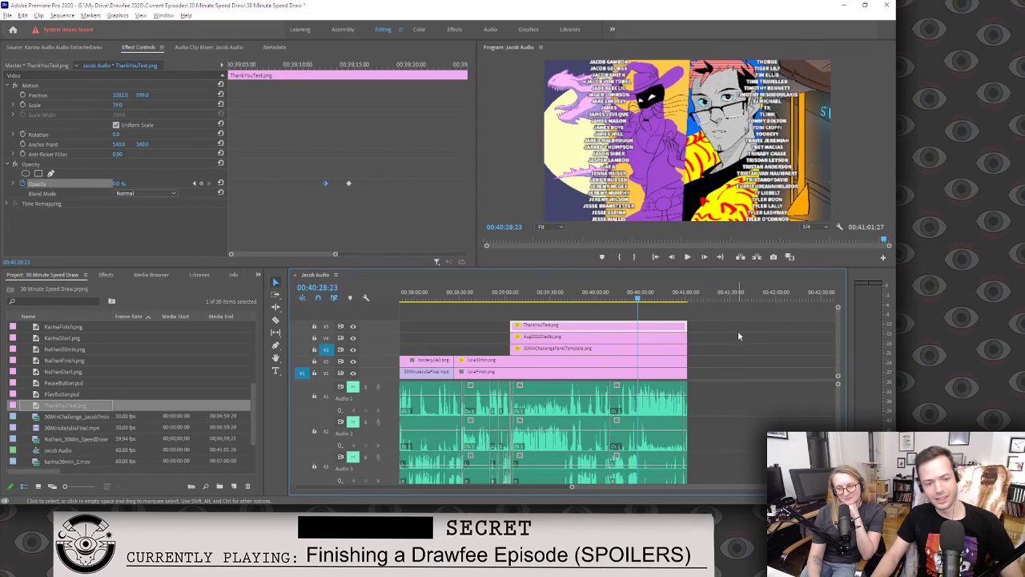
Review the remaining scrolling credits at fast playback speed up to 00:40:49:01, and save the project.
key(l)
key(l)
key(l)
key(l)
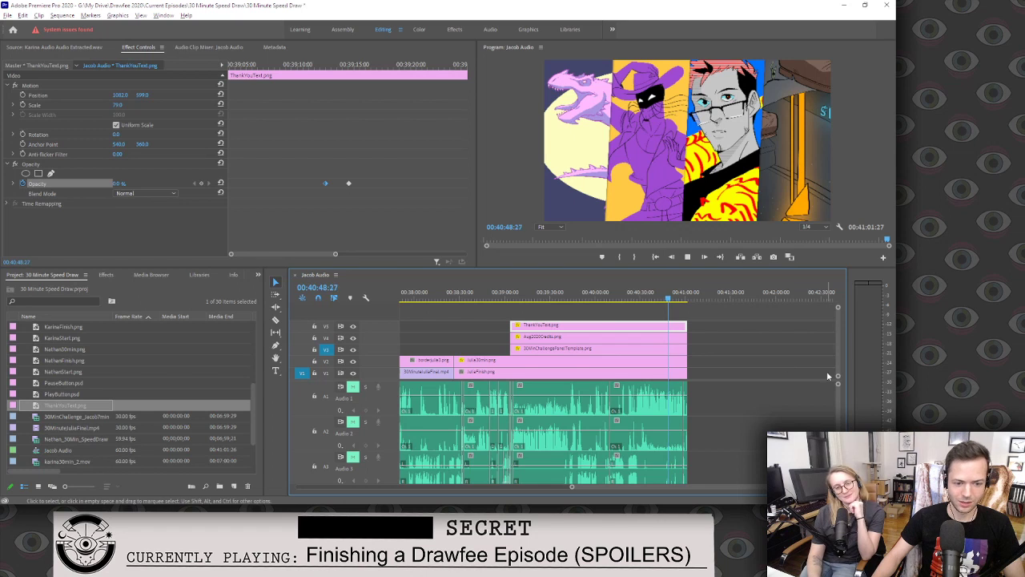
key(space)
key(ctrl+s)
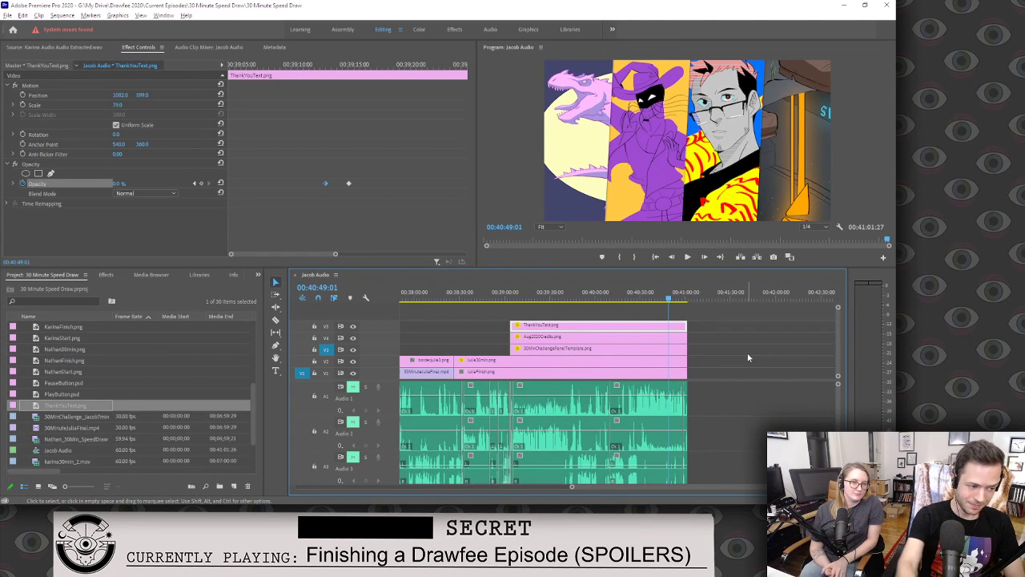
key(ctrl+s)
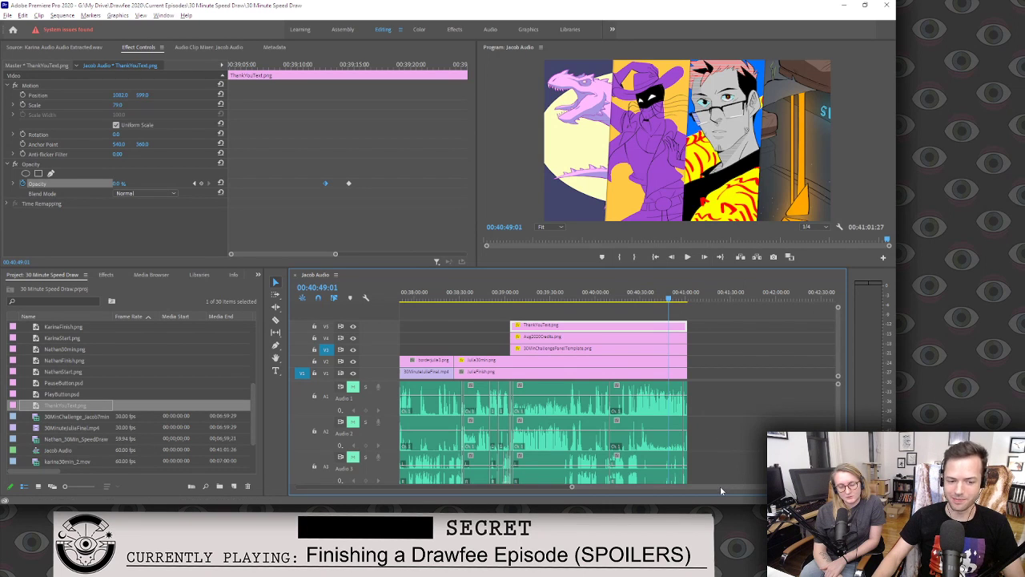
Enlarge the timeline area and shift the divider between video and audio tracks to make room for all four audio tracks.
mouse_move(720, 486)
mouse_down()
mouse_move(703, 496)
mouse_move(716, 481)
mouse_up()
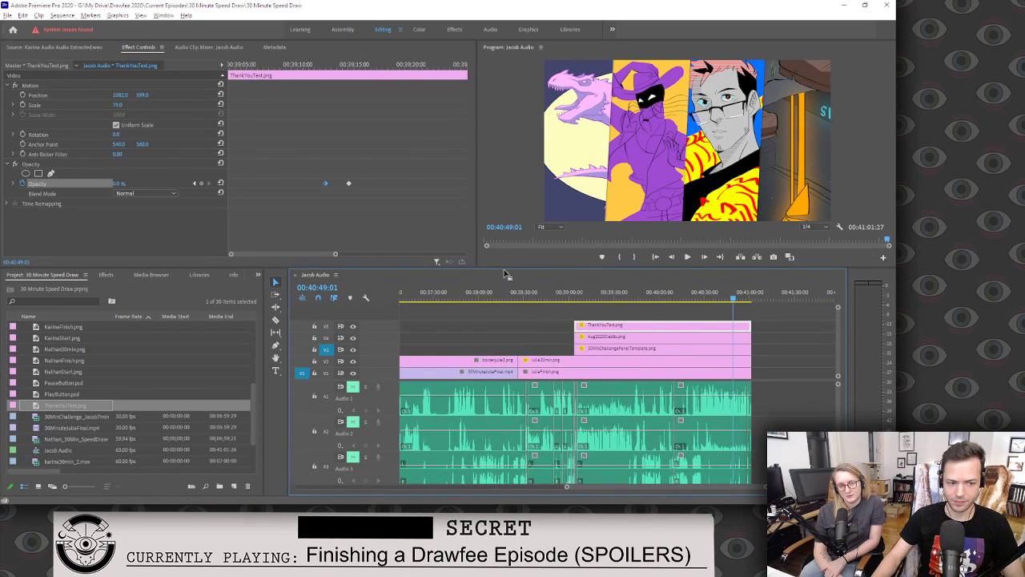
drag(495, 267, 496, 232)
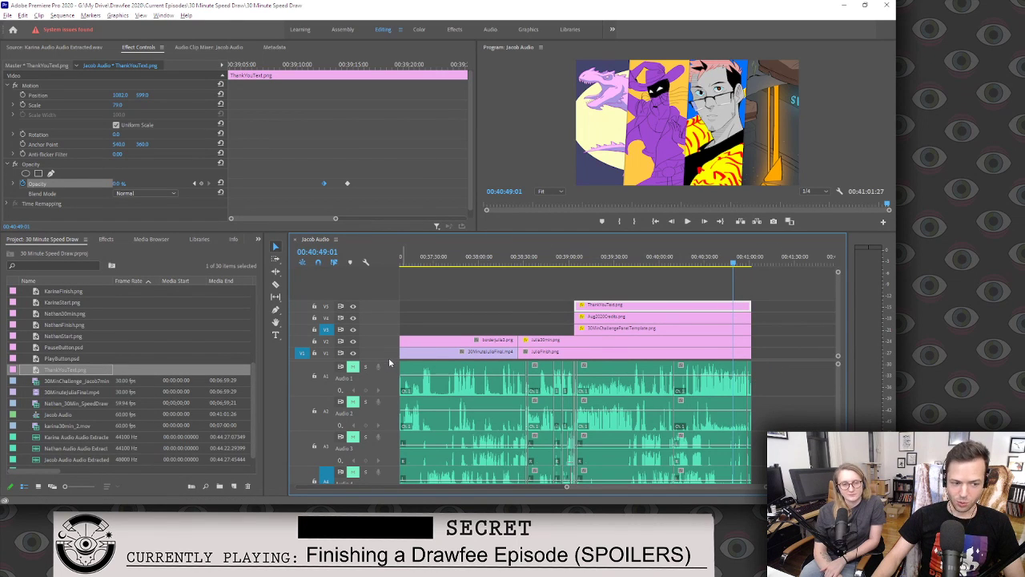
drag(390, 359, 393, 349)
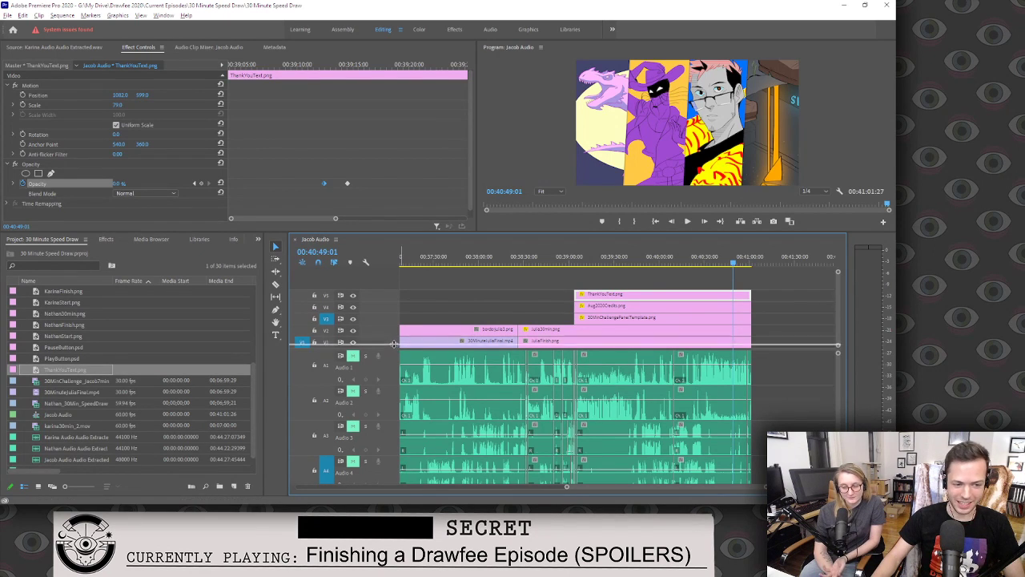
drag(394, 349, 392, 341)
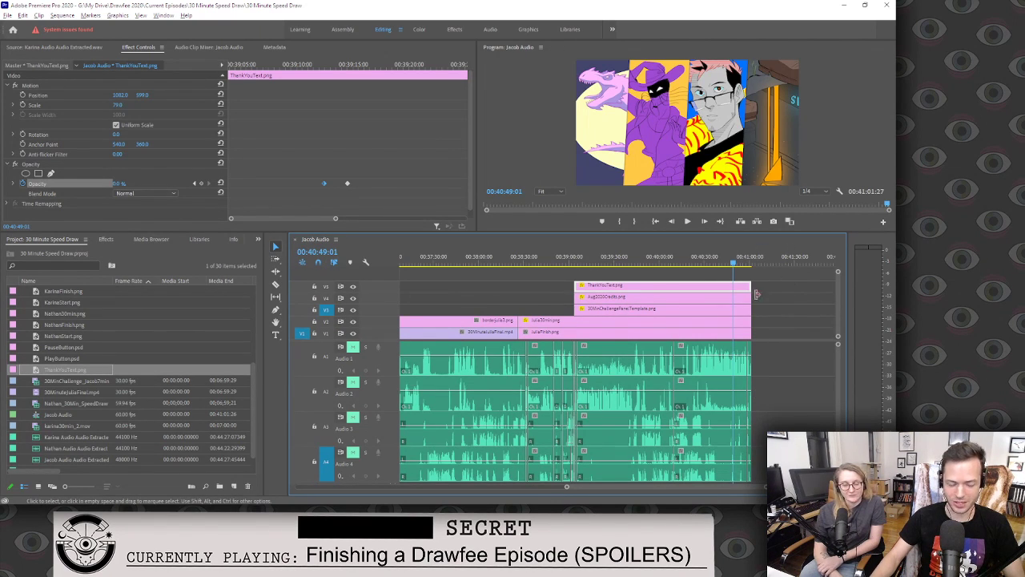
Examine the pause-button section of the sequence around 00:31:20:22, just before the final speed-draw clip.
drag(736, 490, 680, 495)
click(579, 256)
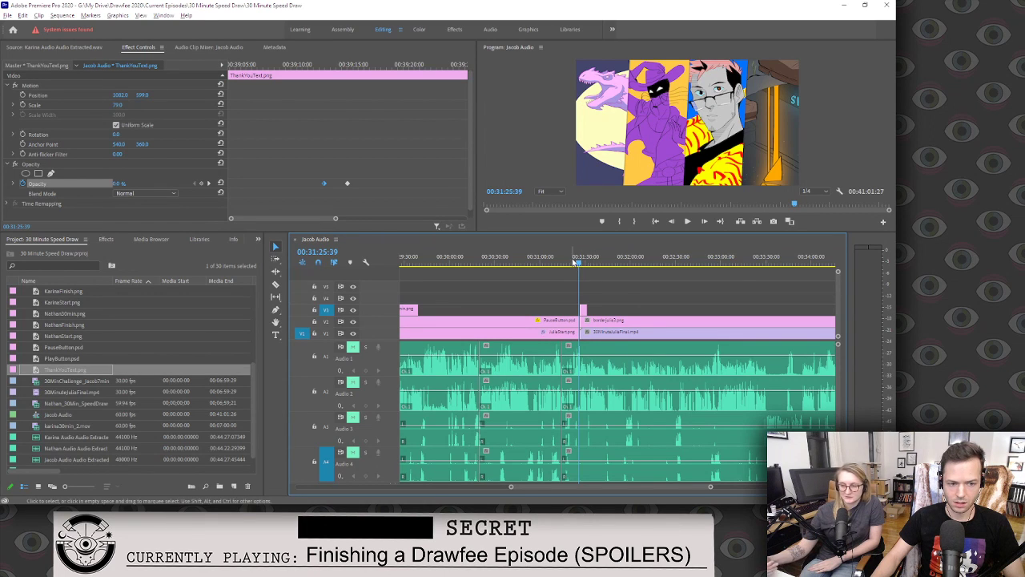
click(570, 263)
mouse_move(571, 264)
mouse_down()
mouse_move(590, 263)
mouse_move(571, 264)
mouse_up()
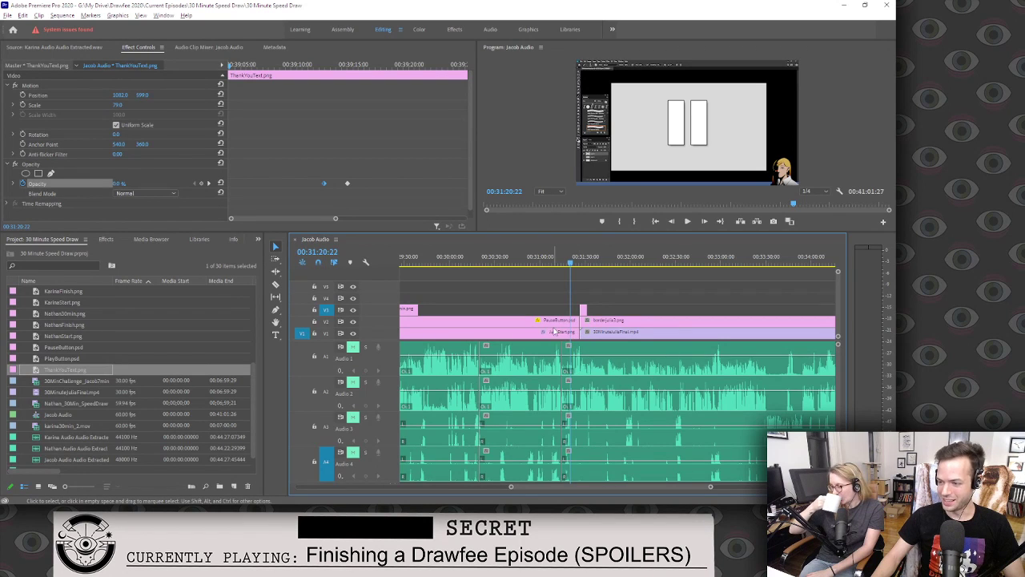
drag(672, 484, 709, 462)
Open Aug2020Credits.png from the project in Adobe Photoshop for editing.
scroll(125, 350, up, 5)
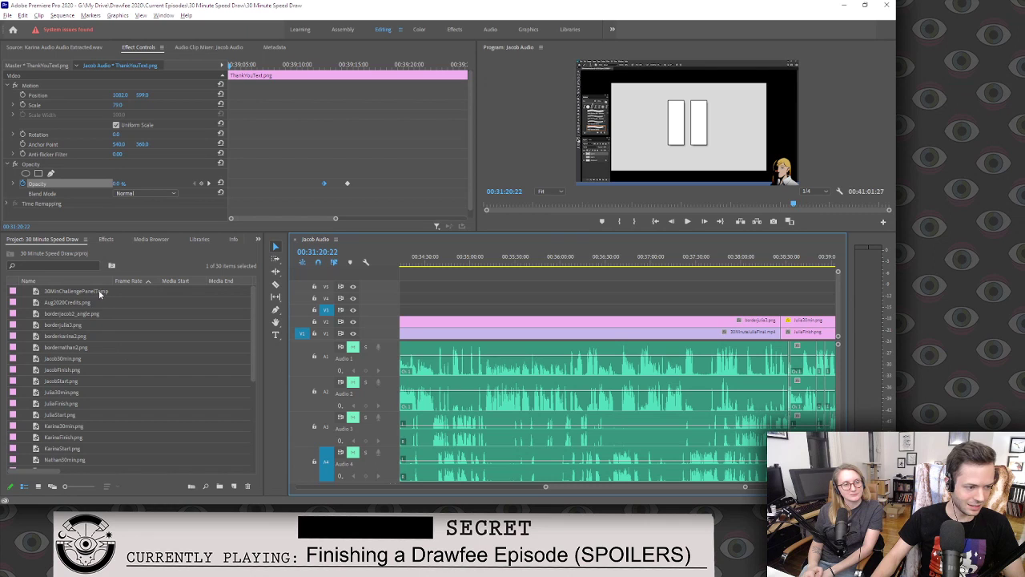
click(85, 304)
right_click(56, 304)
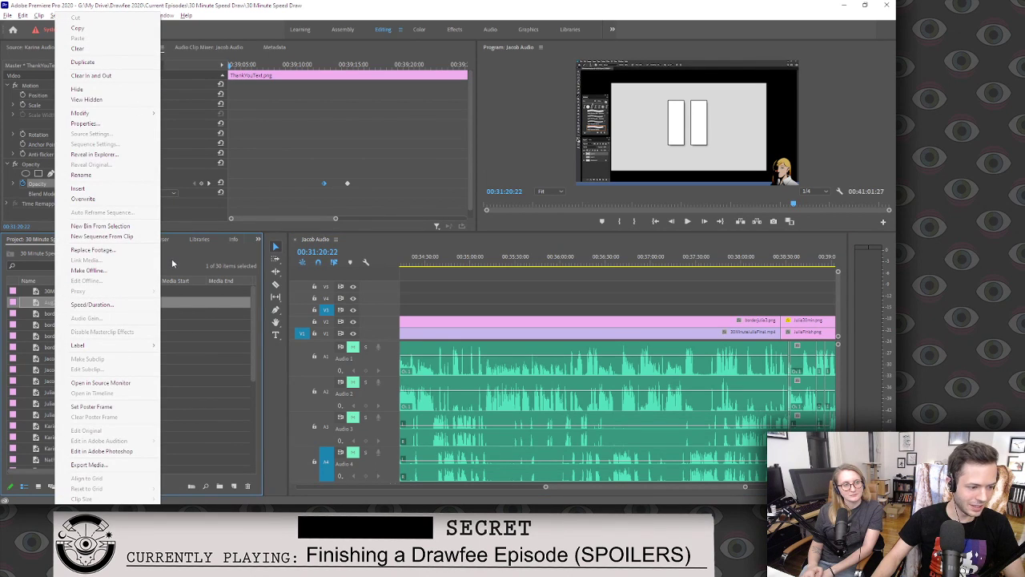
click(124, 451)
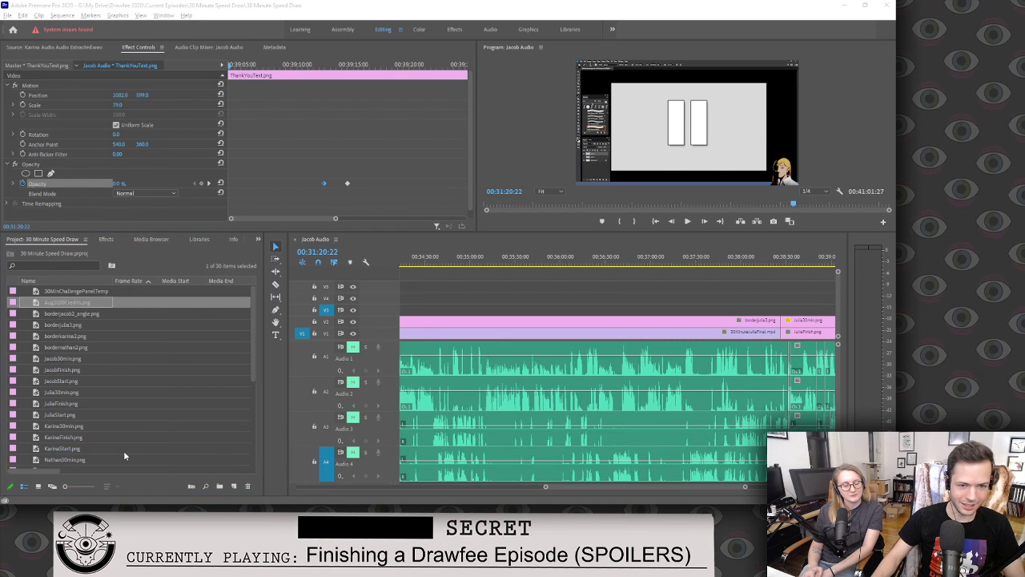
key(alt+Tab)
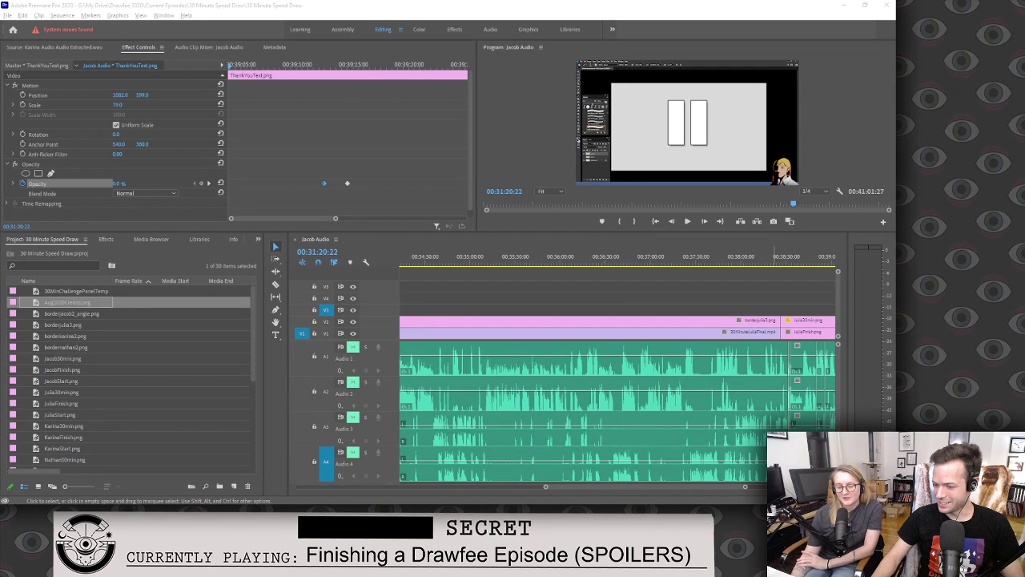
key(alt+Tab)
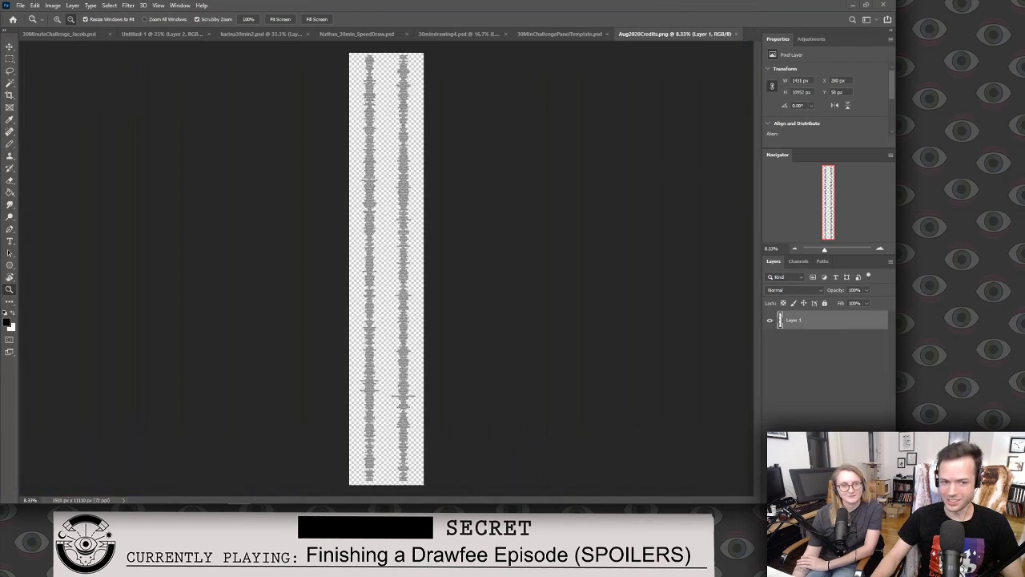
Erase the stray dot after the long name among the L entries of the right-hand credits column, and save the image.
key(alt)
drag(406, 120, 528, 204)
key(e)
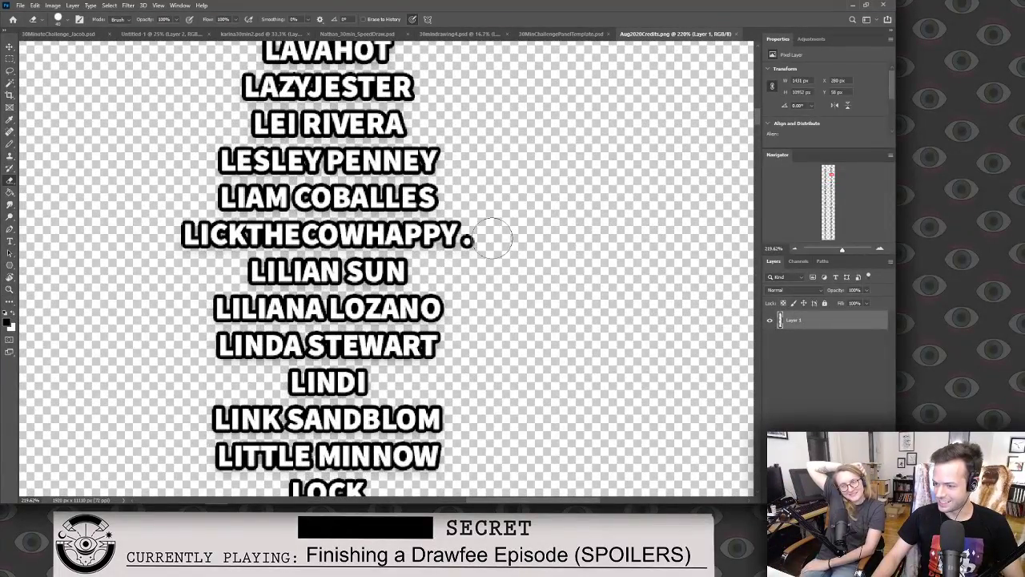
click(472, 240)
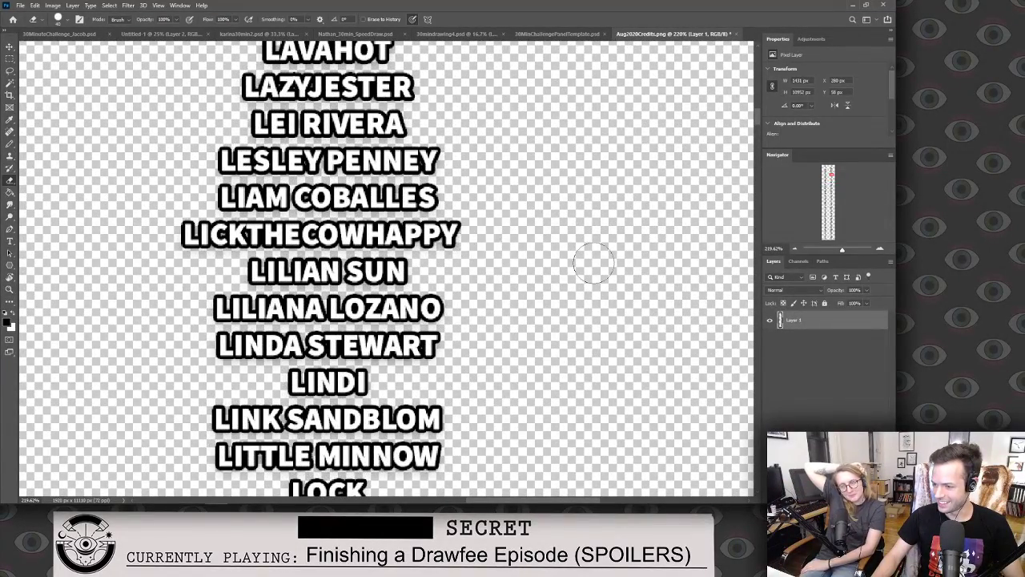
key(ctrl+s)
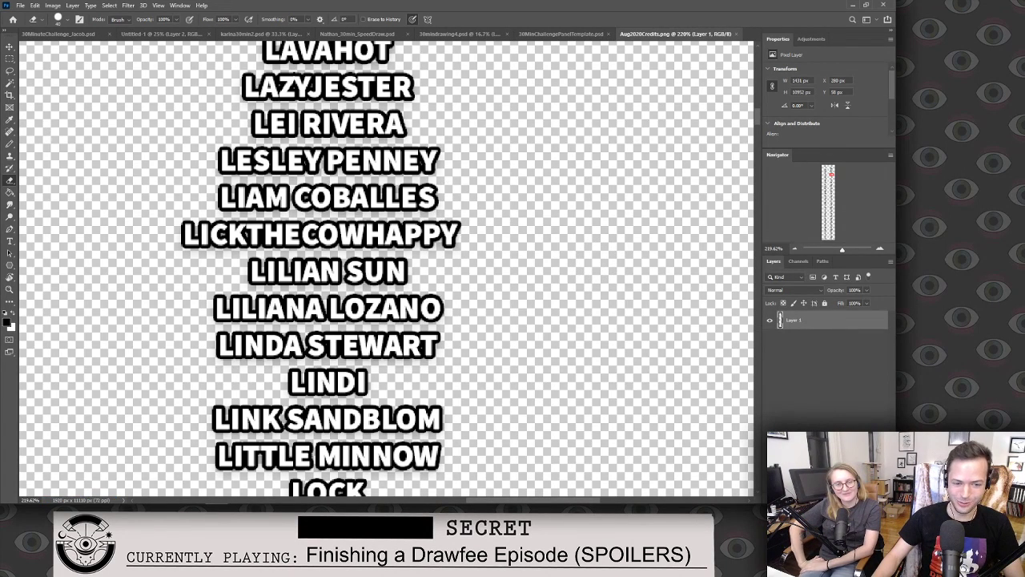
Close the credits image, minimize Photoshop, and move the Streamlabs OBS window out of the way to return to Premiere Pro.
click(737, 35)
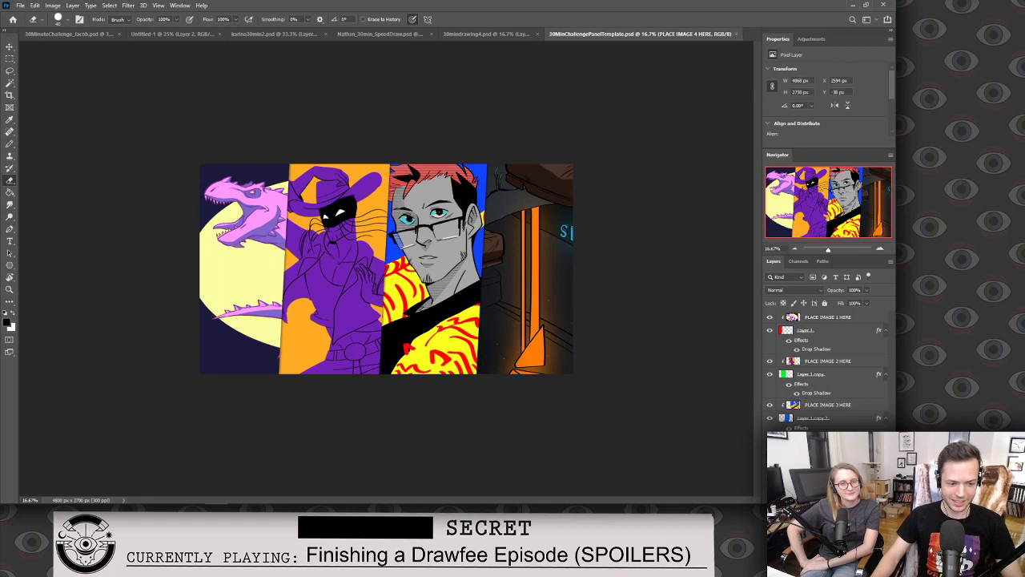
click(852, 5)
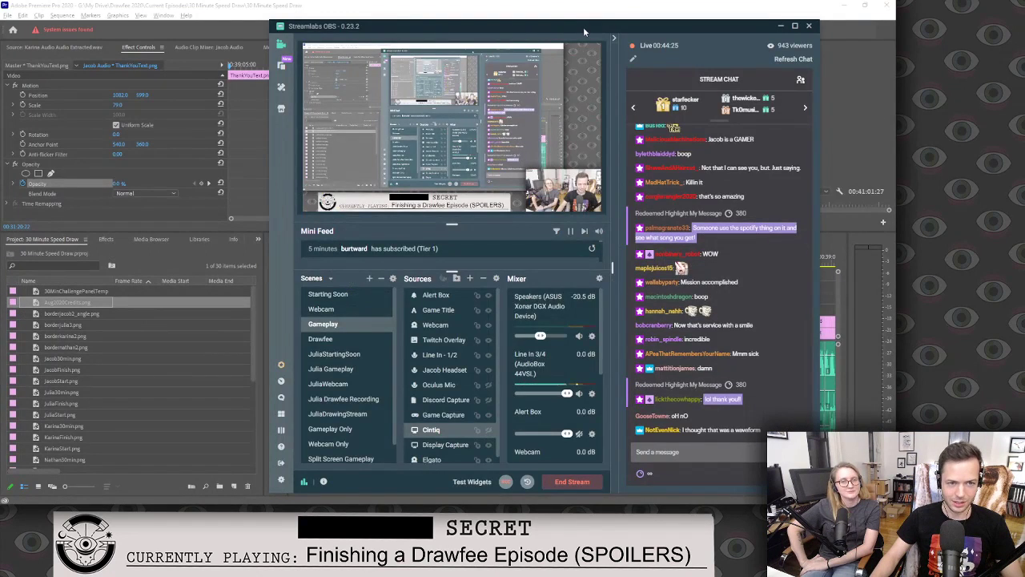
drag(584, 30, 895, 30)
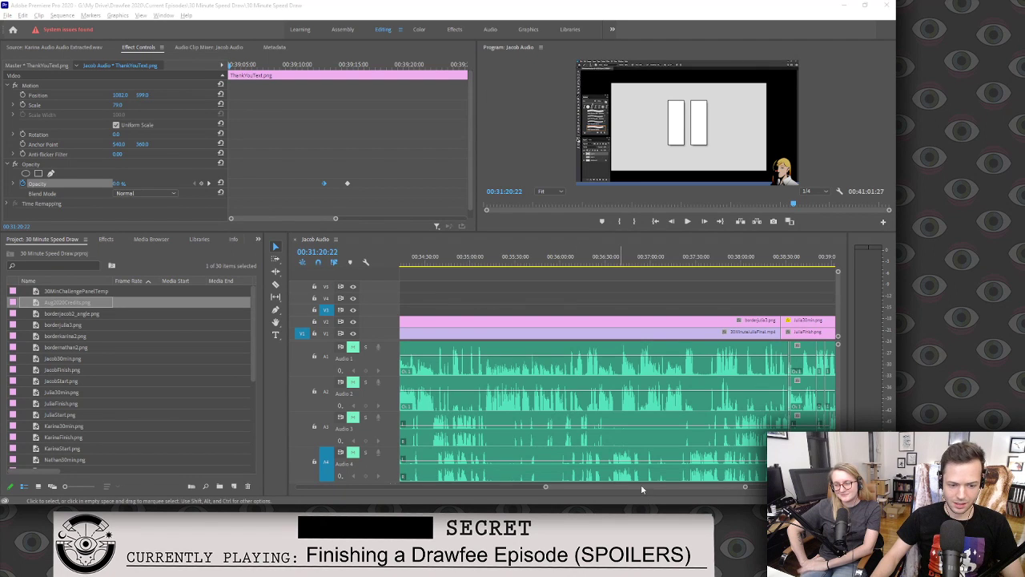
Fit the whole sequence in the timeline and play back from the start of the first speed-draw clip, near 00:02:00.
scroll(640, 484, up, 5)
drag(539, 488, 308, 486)
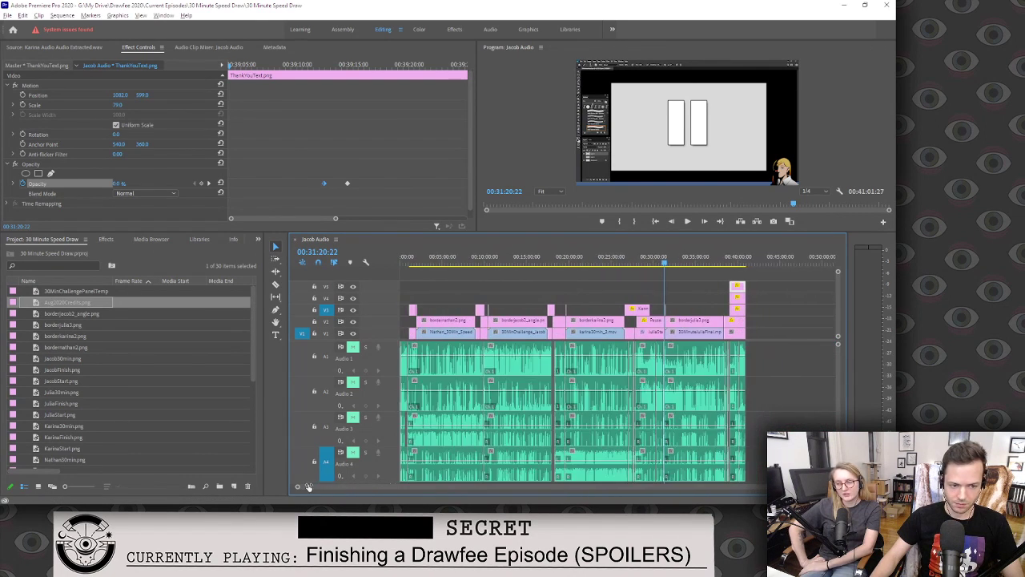
click(748, 271)
click(690, 260)
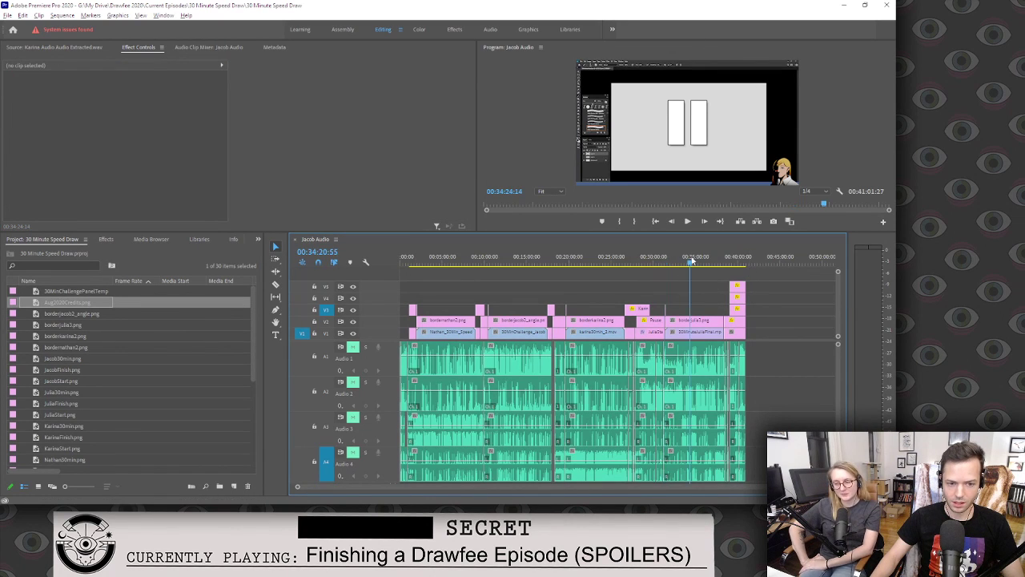
click(409, 265)
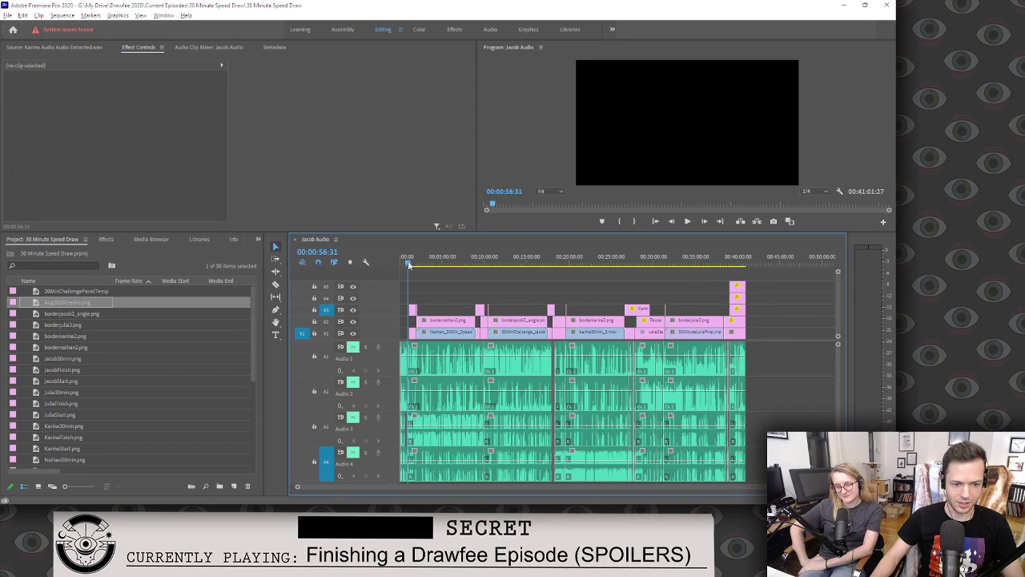
drag(408, 265, 415, 265)
key(space)
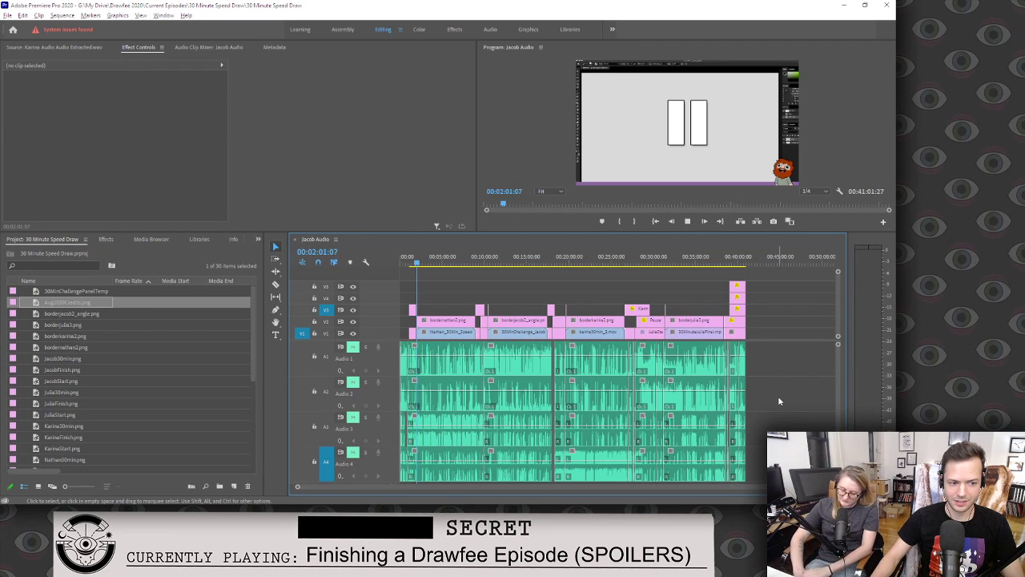
Review the end of the first speed-draw clip and the finished-drawing section through to the start of the second clip, near 00:10:36.
key(space)
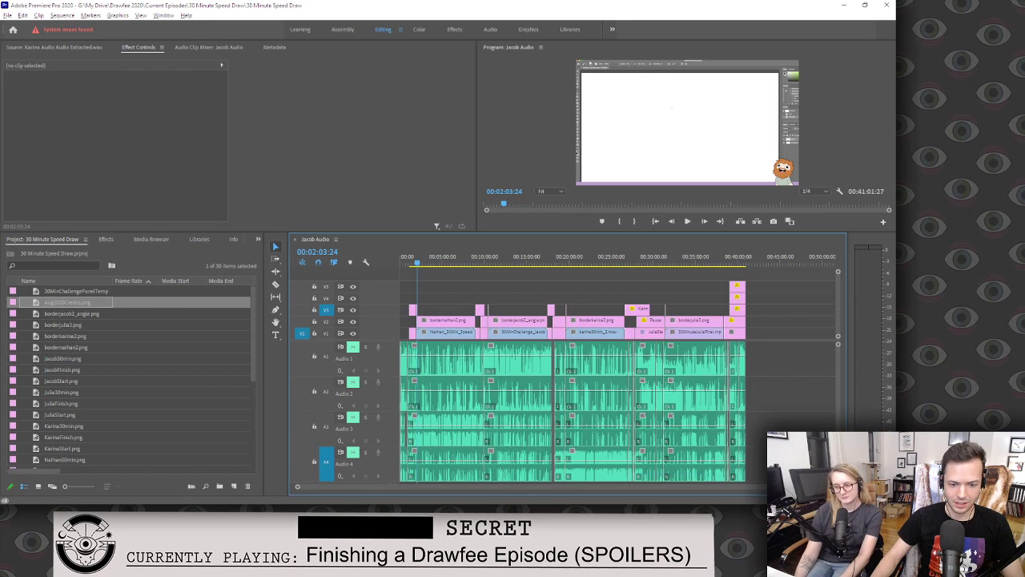
key(equal)
key(equal)
key(equal)
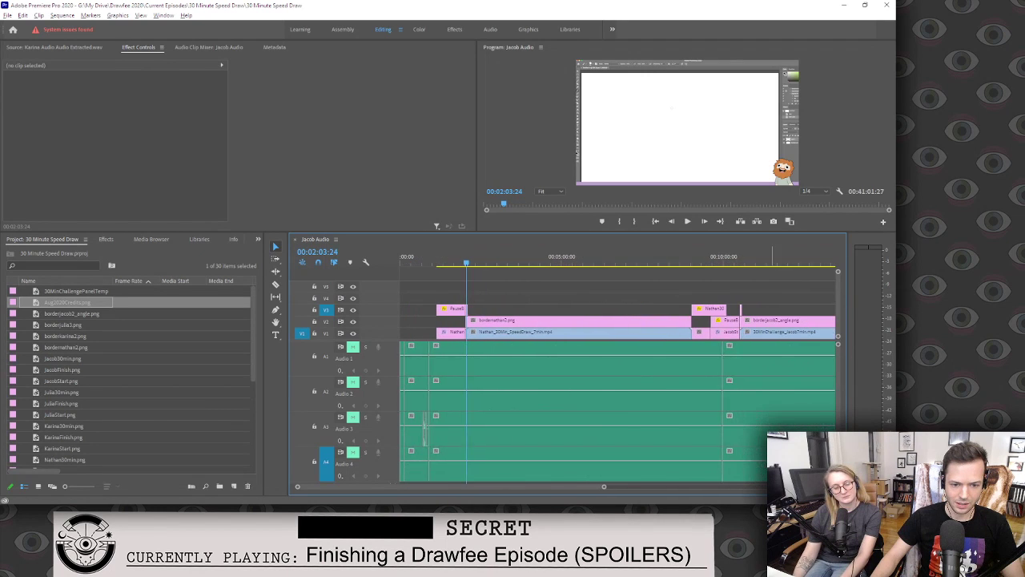
click(687, 262)
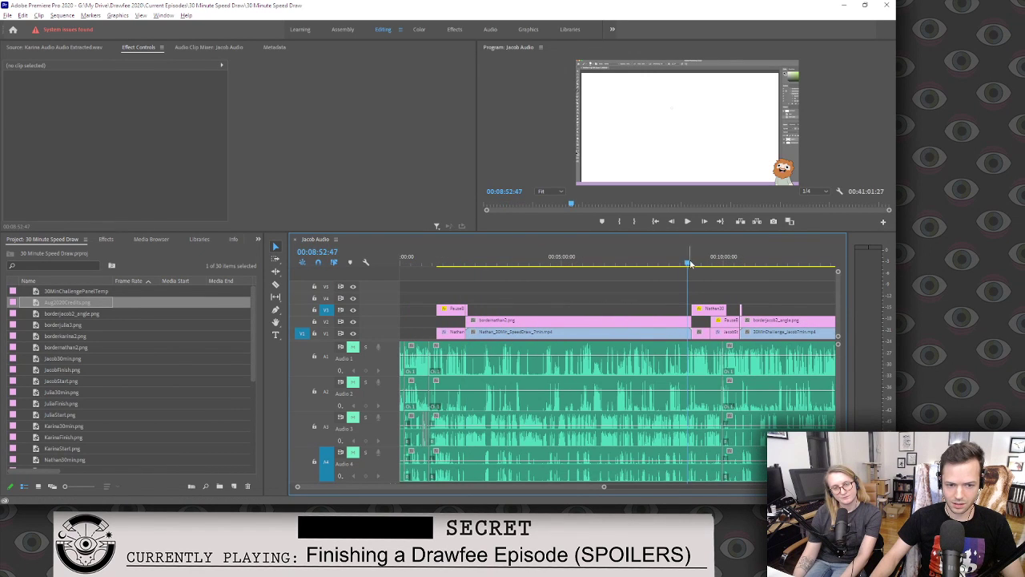
drag(687, 264, 693, 265)
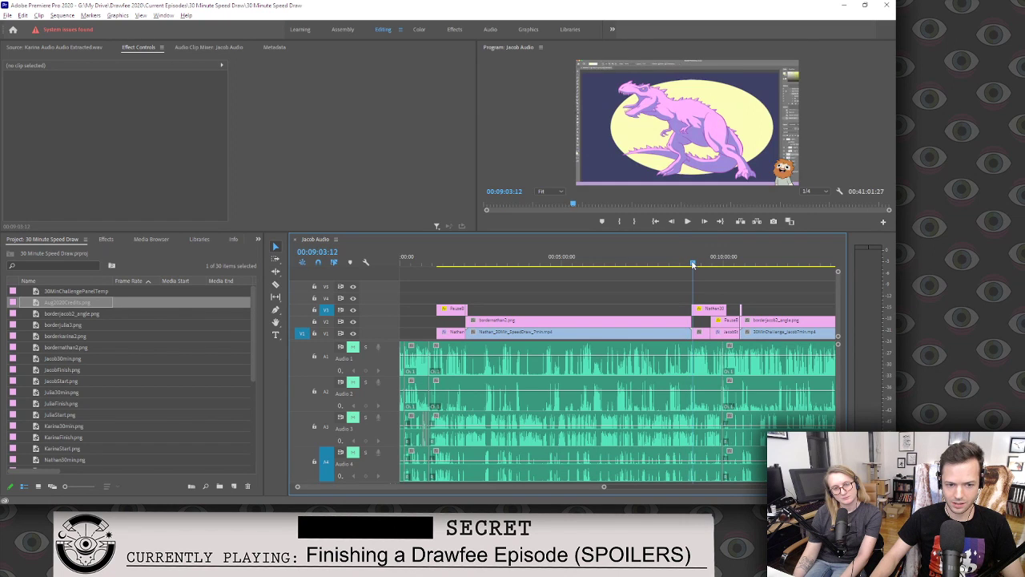
key(space)
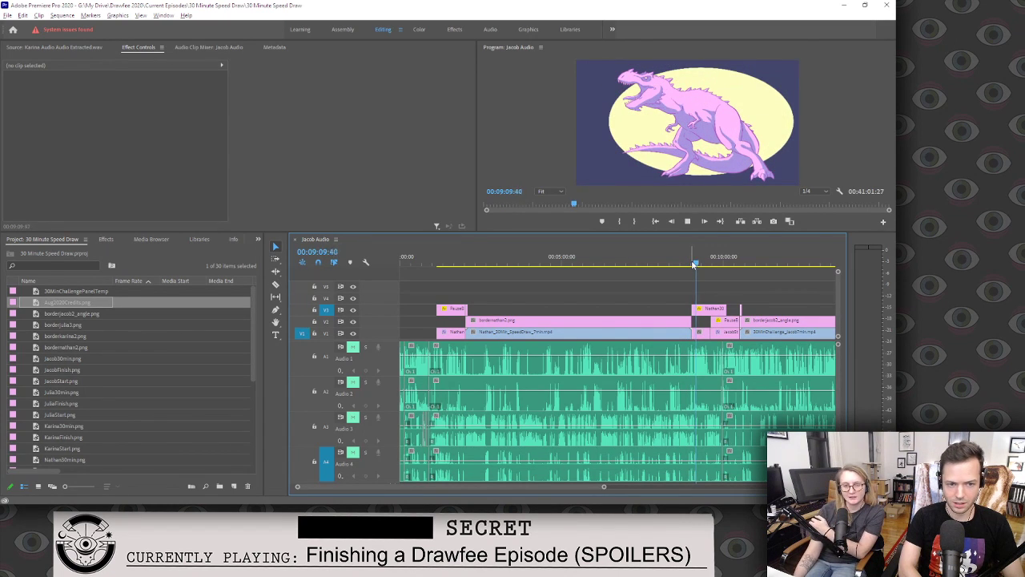
drag(717, 266, 744, 256)
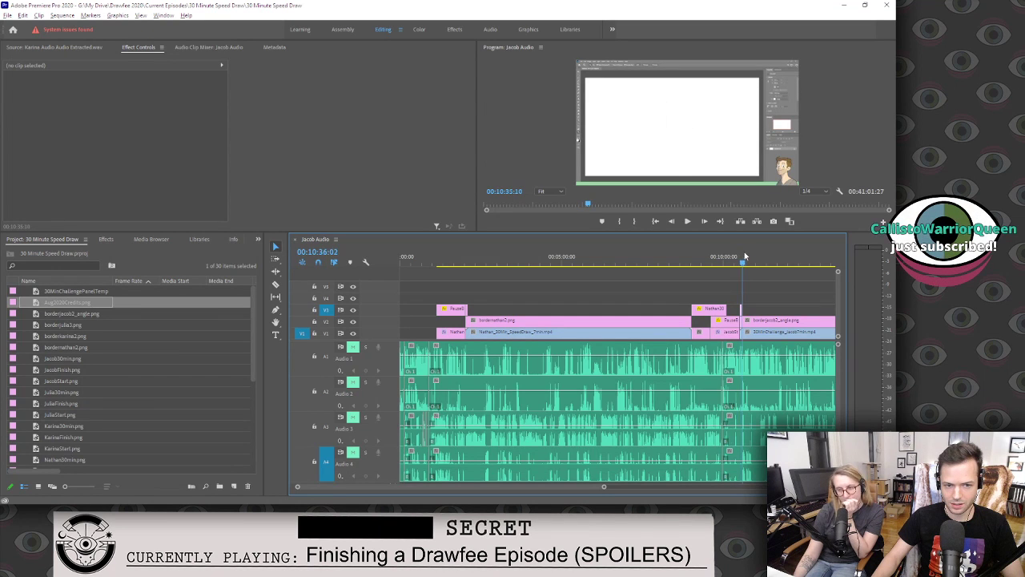
Scrub through the transitions into the third speed-draw clip near 00:19:45 and the last one near 00:31:25, and save the project.
drag(541, 486, 608, 487)
drag(605, 262, 677, 263)
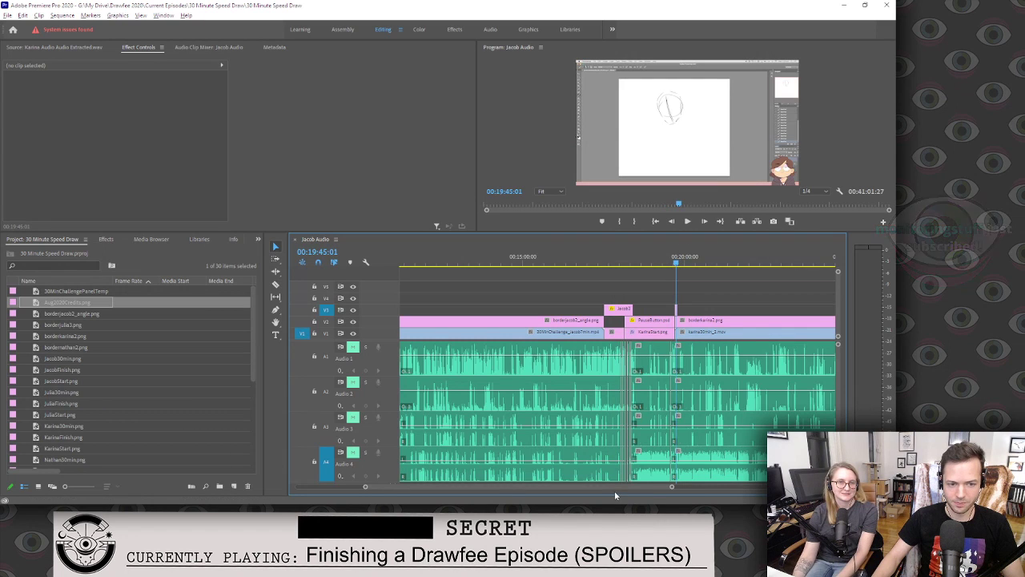
click(674, 262)
drag(675, 262, 676, 262)
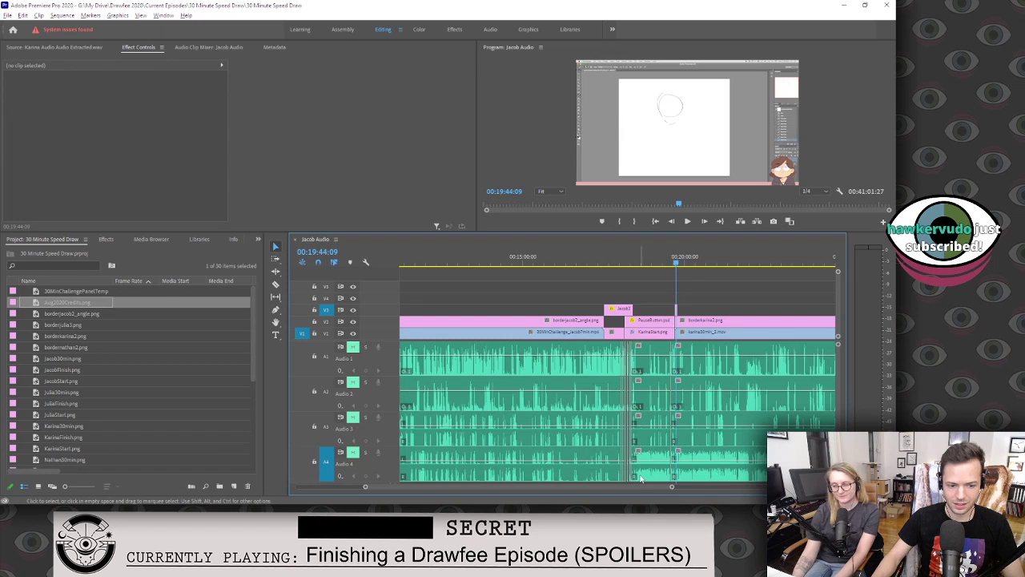
drag(636, 486, 696, 483)
click(595, 260)
mouse_move(602, 270)
mouse_down()
mouse_move(679, 248)
mouse_move(730, 248)
mouse_up()
key(ctrl+s)
Go back to the empty opening of the sequence and import the DrawfeeNewTitleCard image from the MugEtc folder into the project.
drag(628, 485, 397, 492)
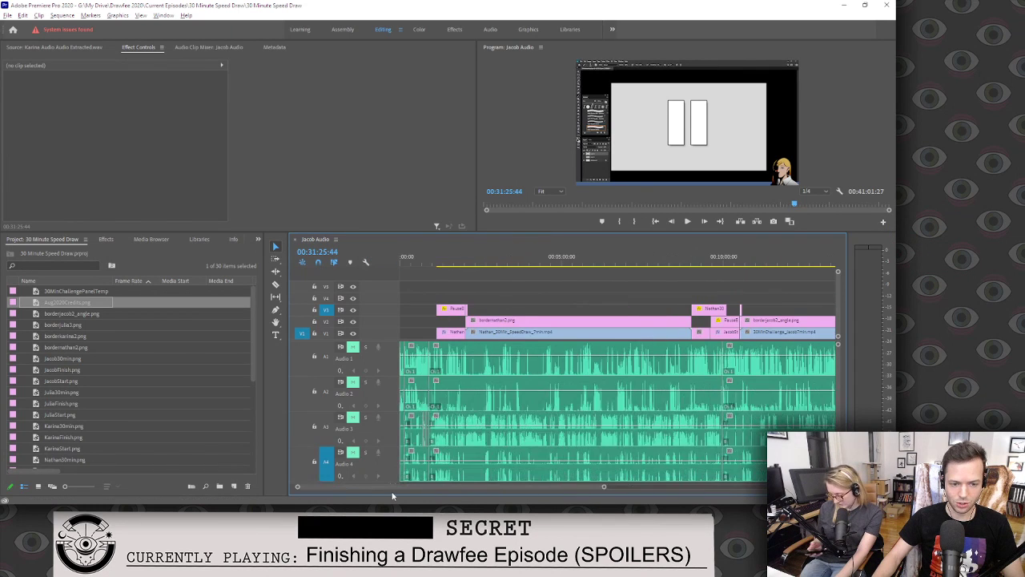
click(490, 208)
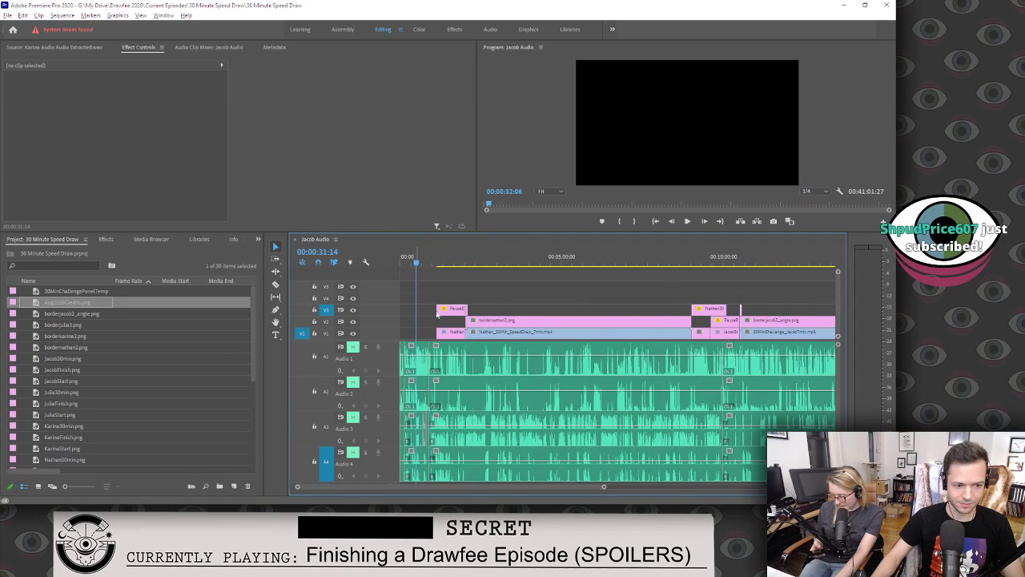
drag(605, 486, 523, 490)
scroll(147, 366, down, 5)
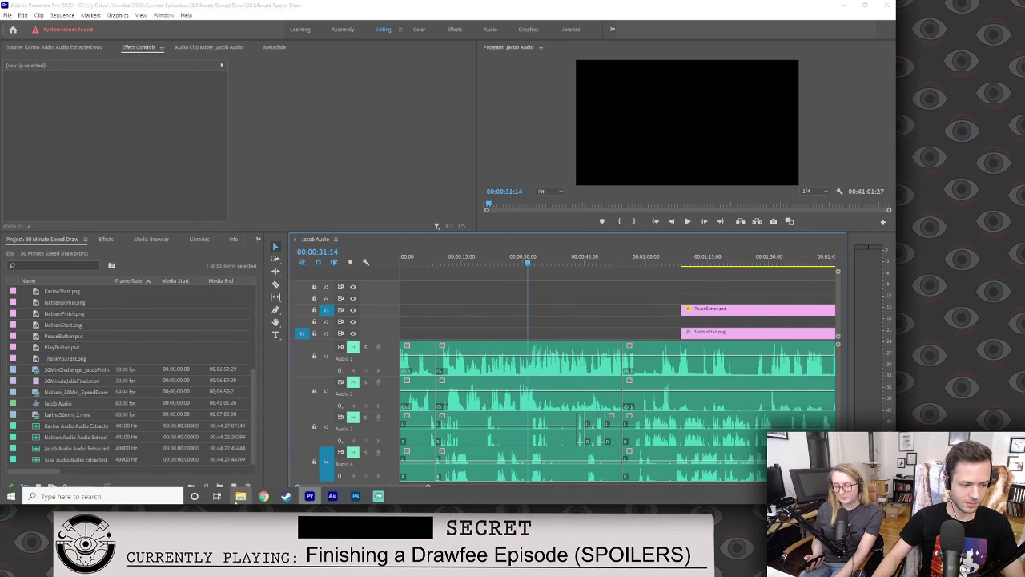
click(240, 496)
drag(682, 80, 599, 112)
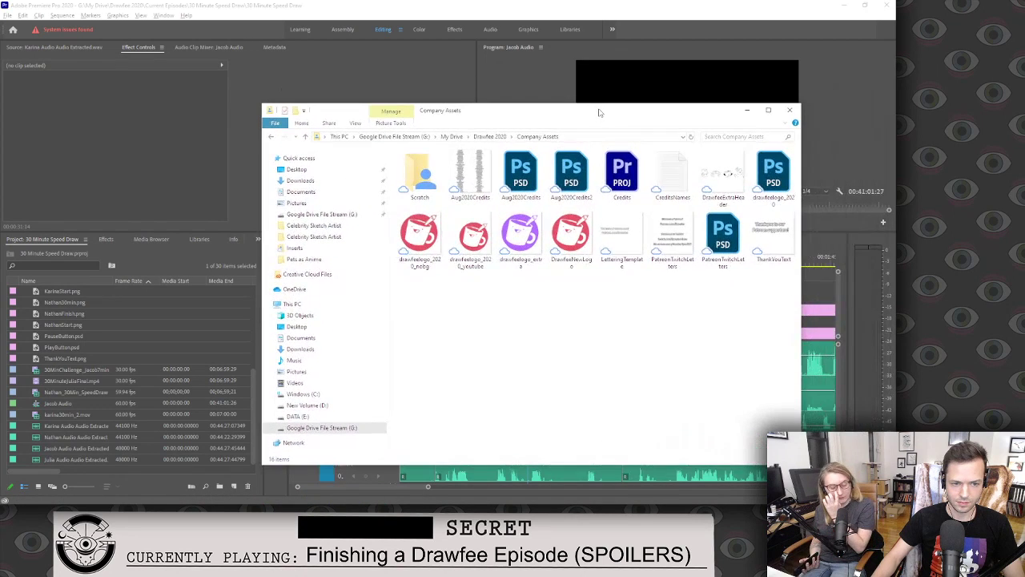
click(492, 137)
double_click(449, 276)
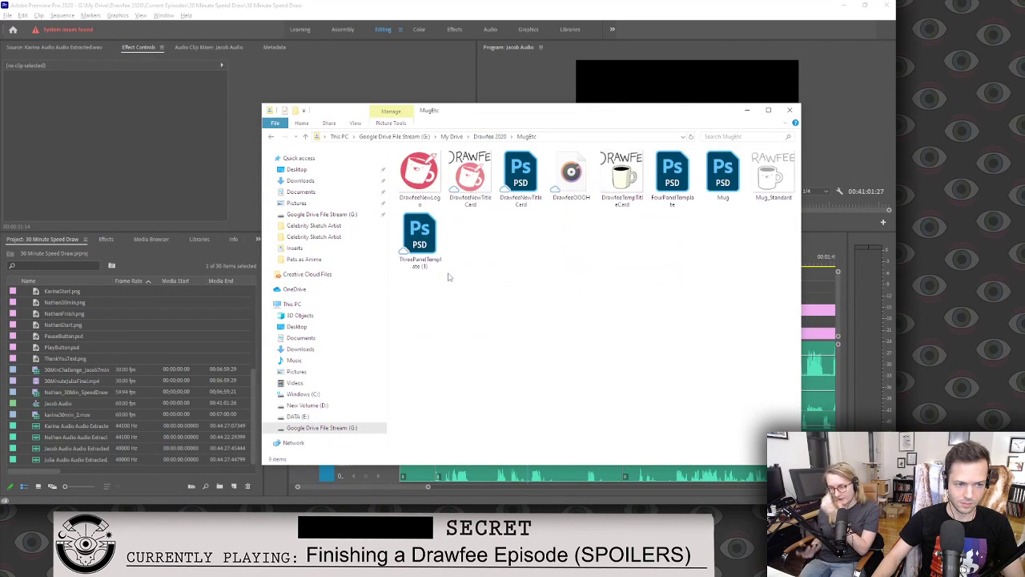
drag(490, 191, 154, 362)
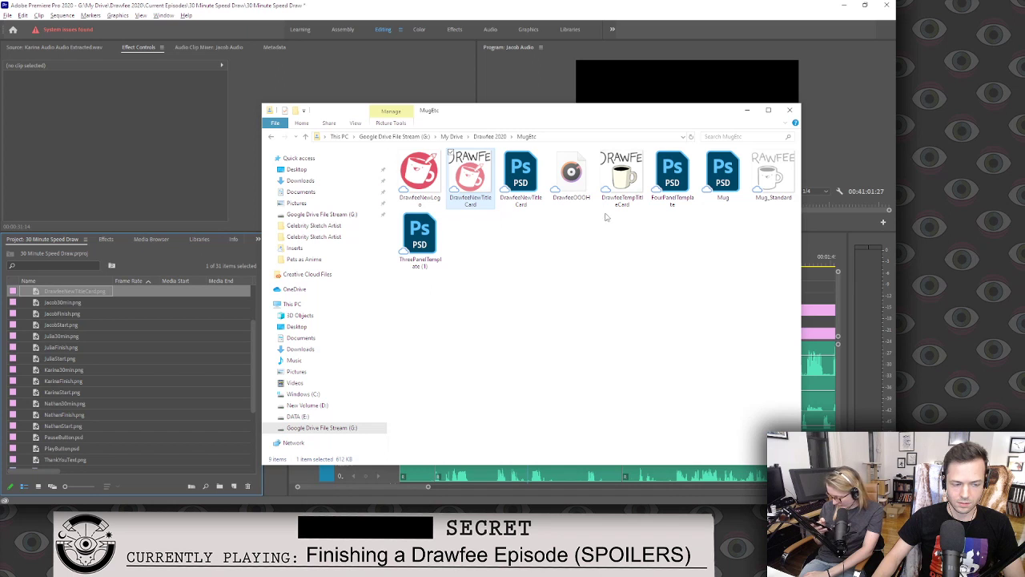
Import JacobPortraitGood, JuliaNewPortrait, KarinaNewPortrait and NathanNewPortrait from the Portraits/For Eps folder into the project, and close the folder window.
click(491, 137)
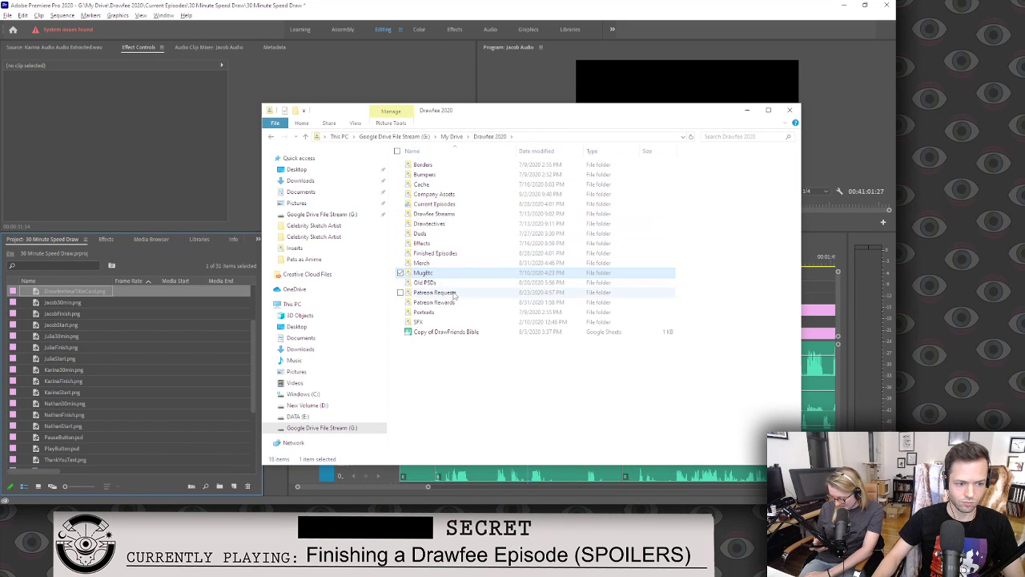
click(448, 313)
double_click(449, 316)
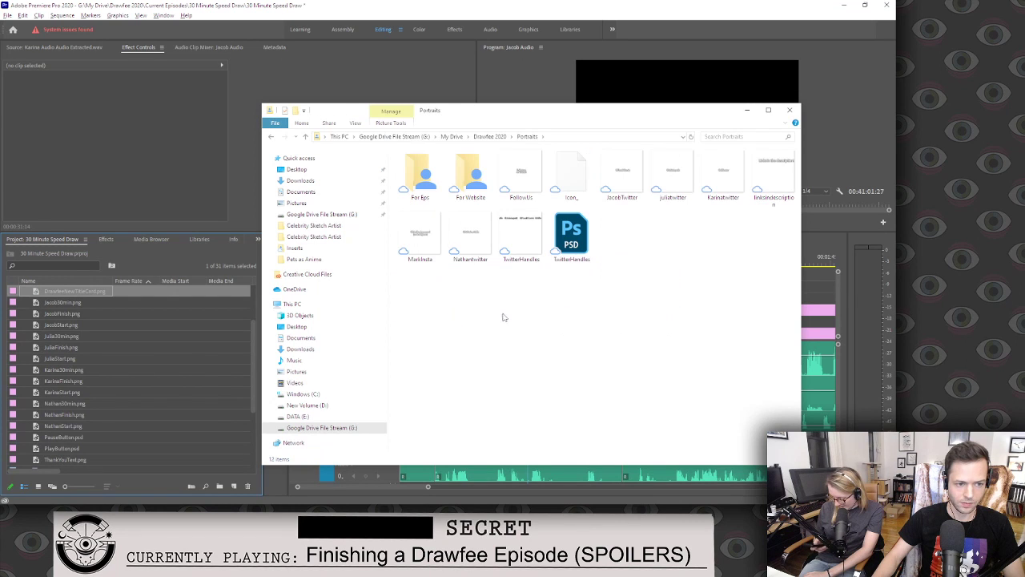
double_click(420, 174)
click(565, 172)
ctrl+click(623, 172)
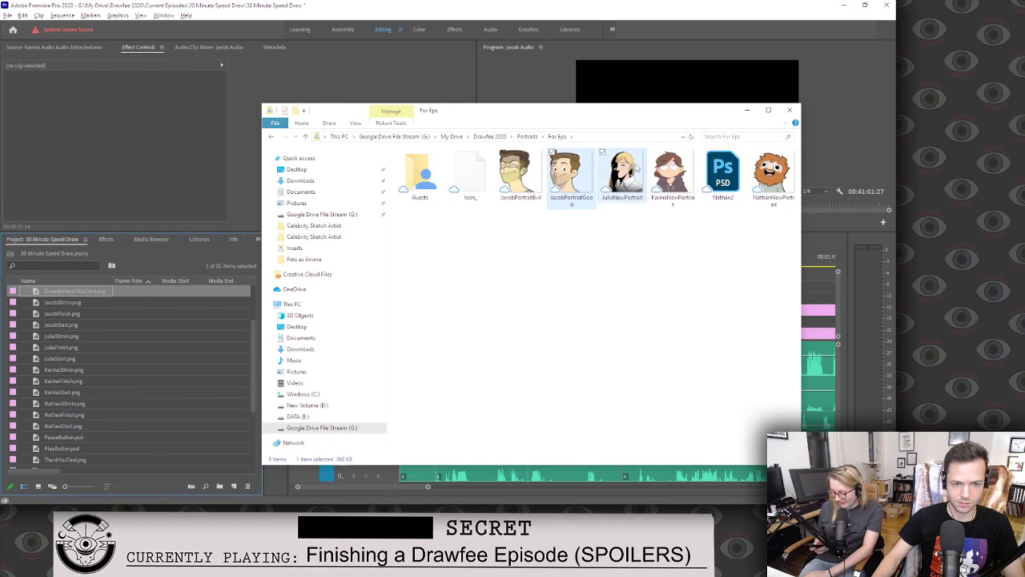
ctrl+click(671, 173)
ctrl+click(771, 173)
drag(587, 173, 145, 340)
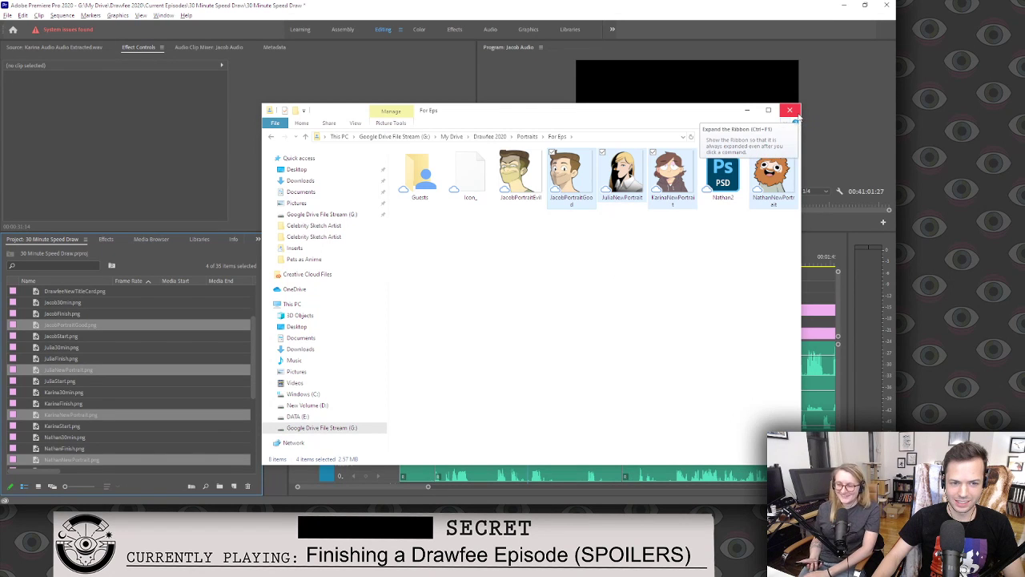
click(790, 111)
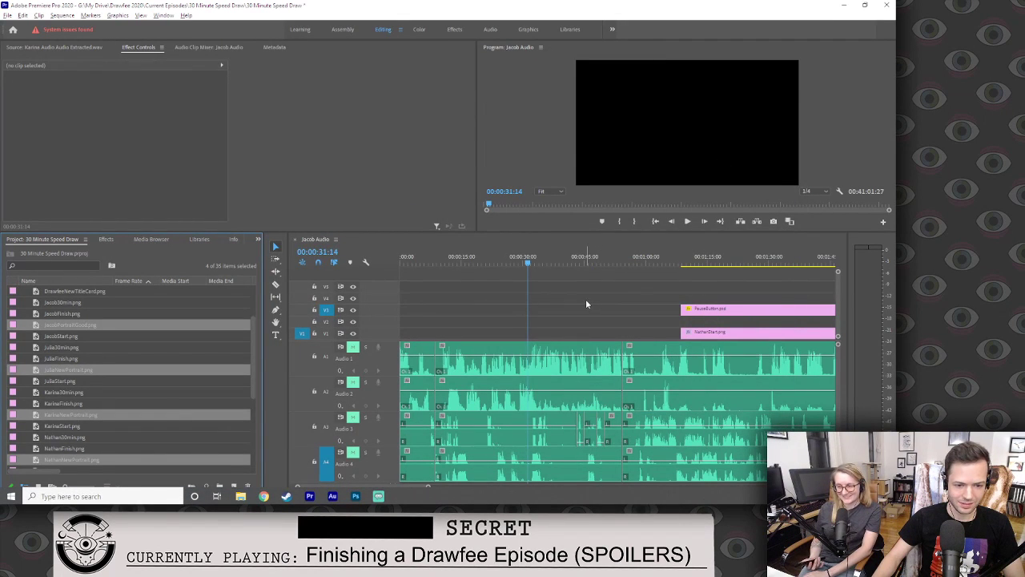
Place DrawfeeNewTitleCard.png on V1 at the sequence start, filling the gap up to the NathanStart.png clip.
click(107, 327)
scroll(107, 326, down, 3)
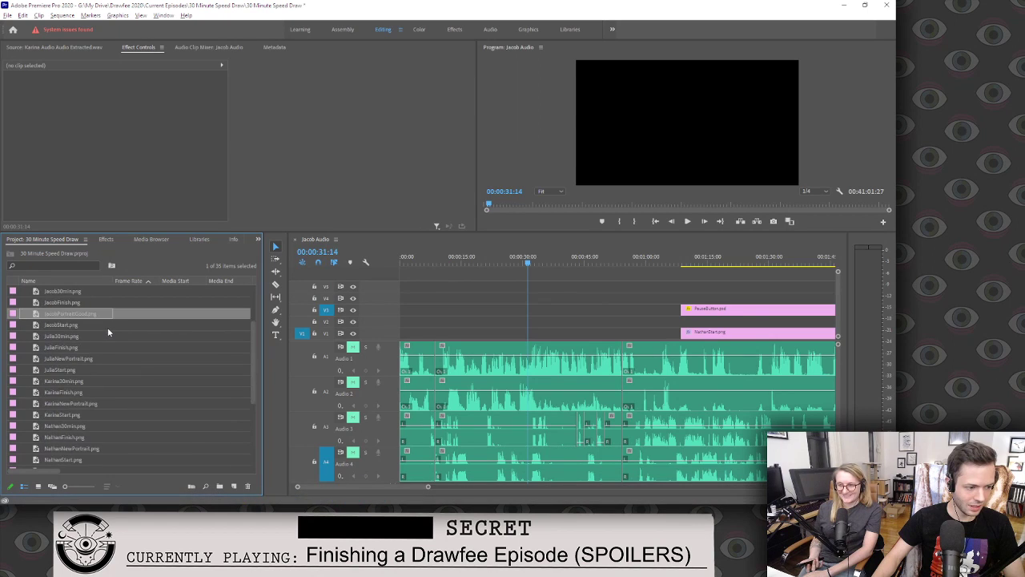
scroll(101, 343, up, 5)
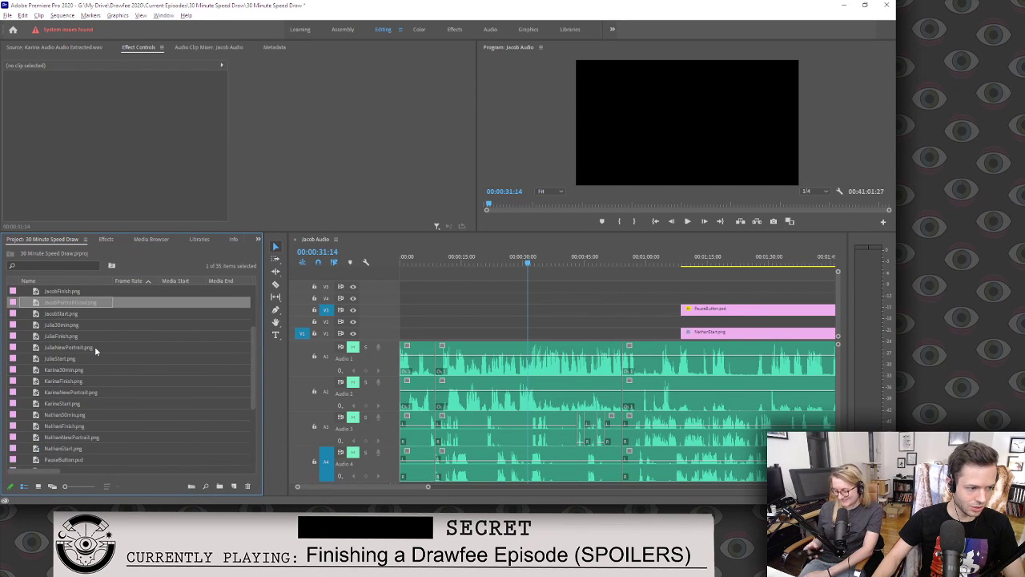
scroll(94, 349, up, 1)
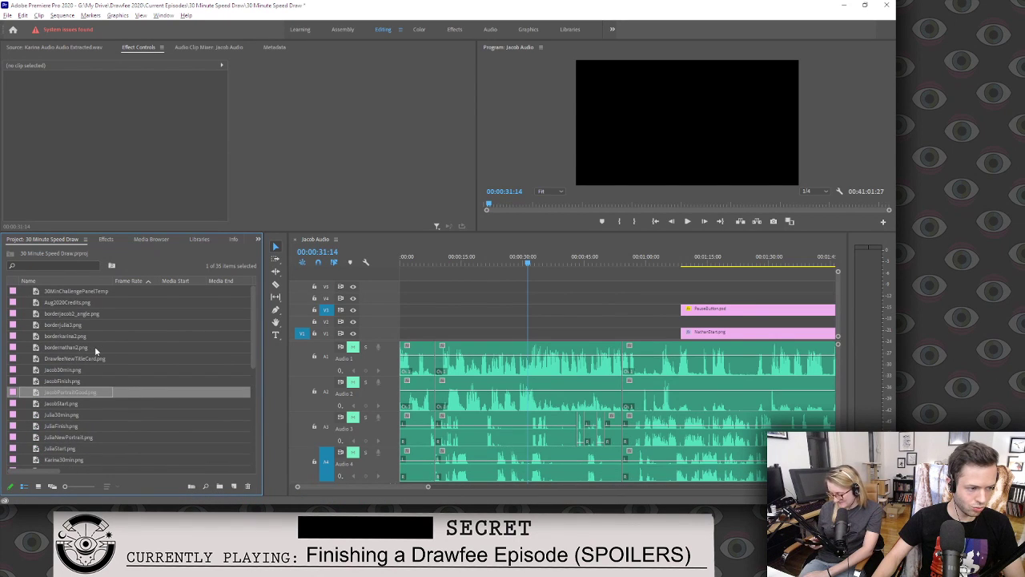
click(57, 358)
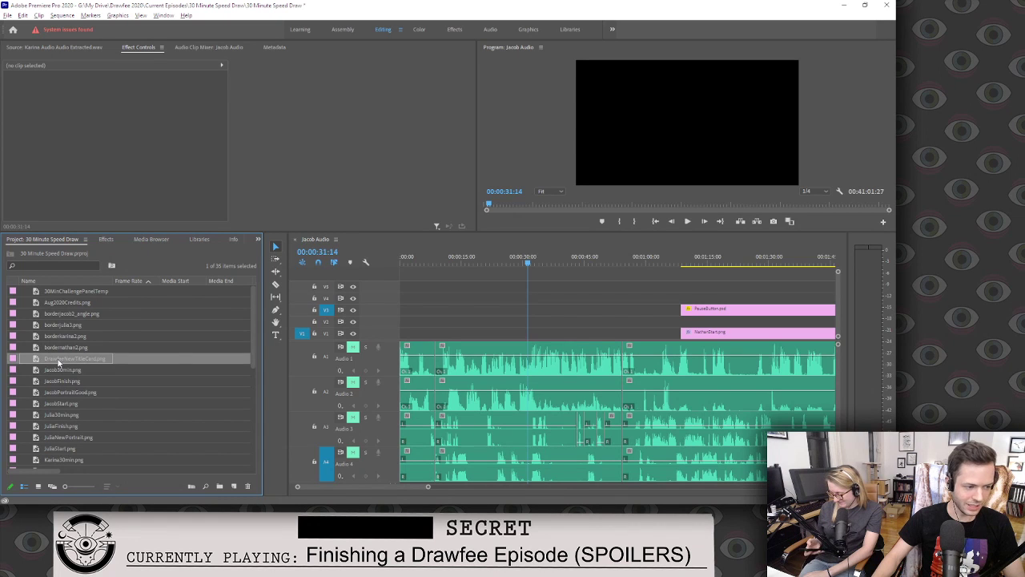
drag(72, 359, 682, 329)
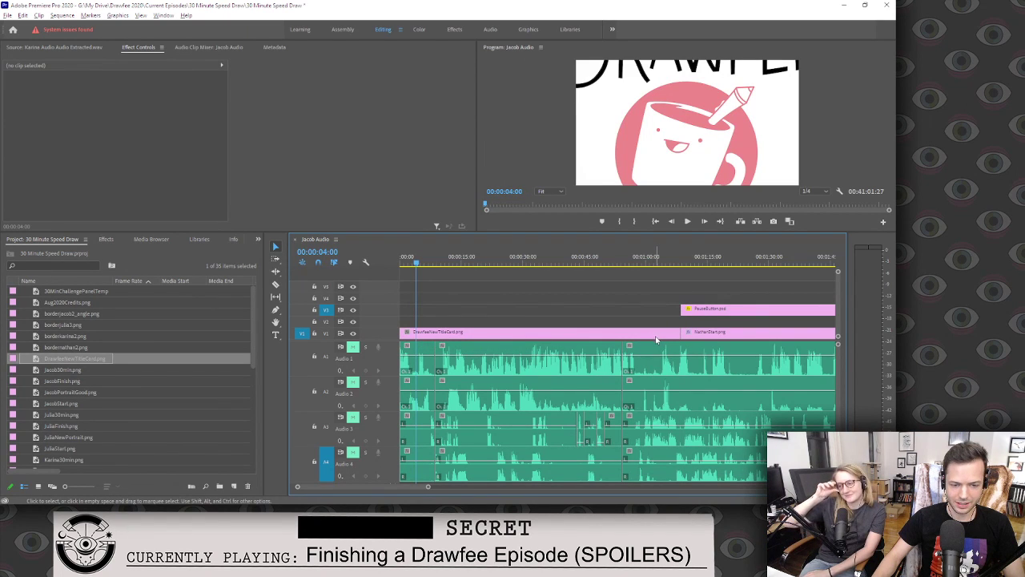
Set the title card clip's scale to 60.
click(655, 334)
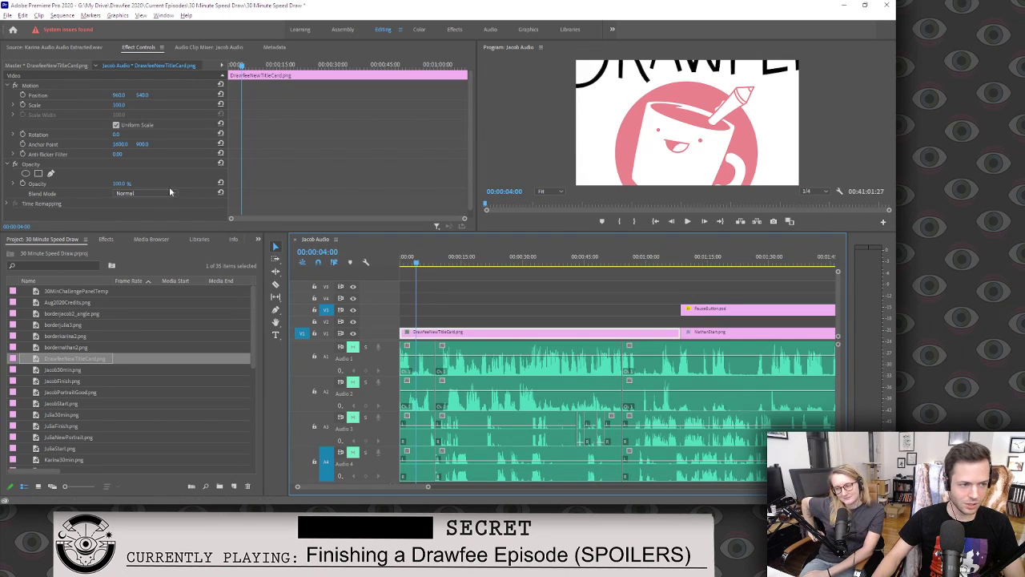
click(118, 104)
text(87)
key(Return)
mouse_move(118, 104)
mouse_down()
mouse_move(102, 106)
mouse_move(126, 108)
mouse_up()
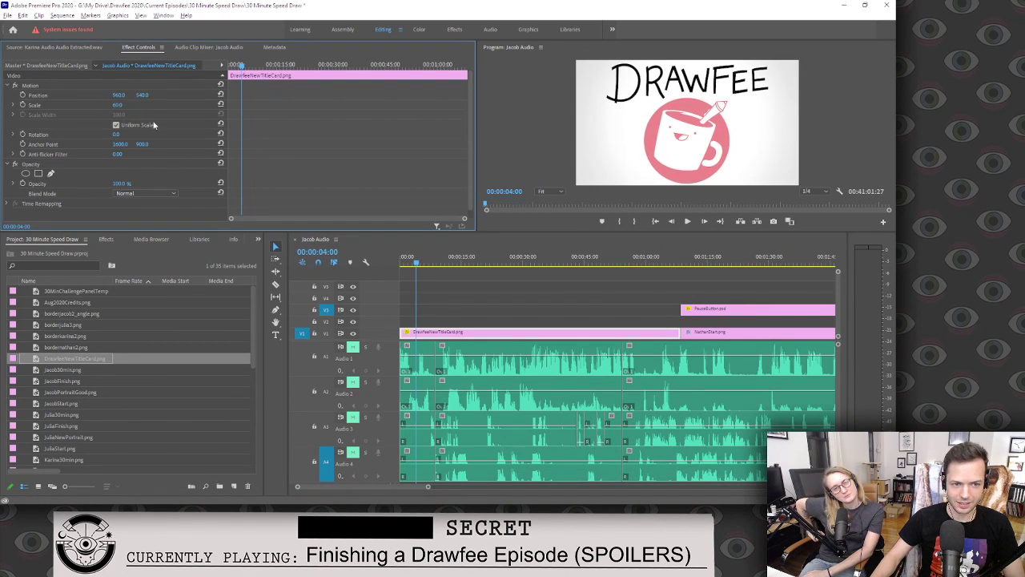
Unmute all four audio tracks and play back from just before the title card's end.
click(674, 263)
click(353, 346)
click(353, 381)
click(353, 417)
click(353, 452)
key(space)
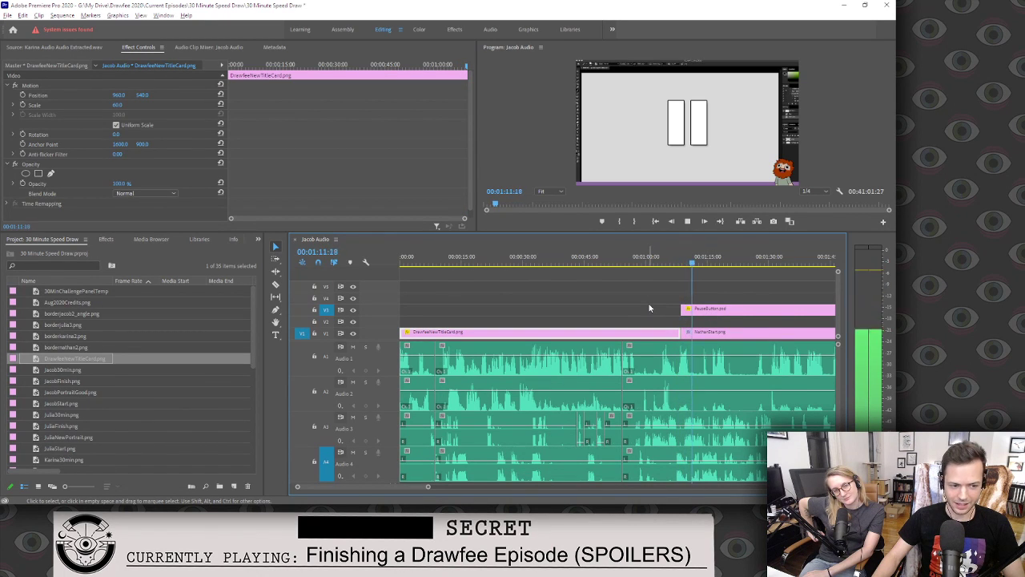
Listen through the introduction under NathanStart.png and park the playhead at 00:01:33:43.
drag(429, 486, 482, 483)
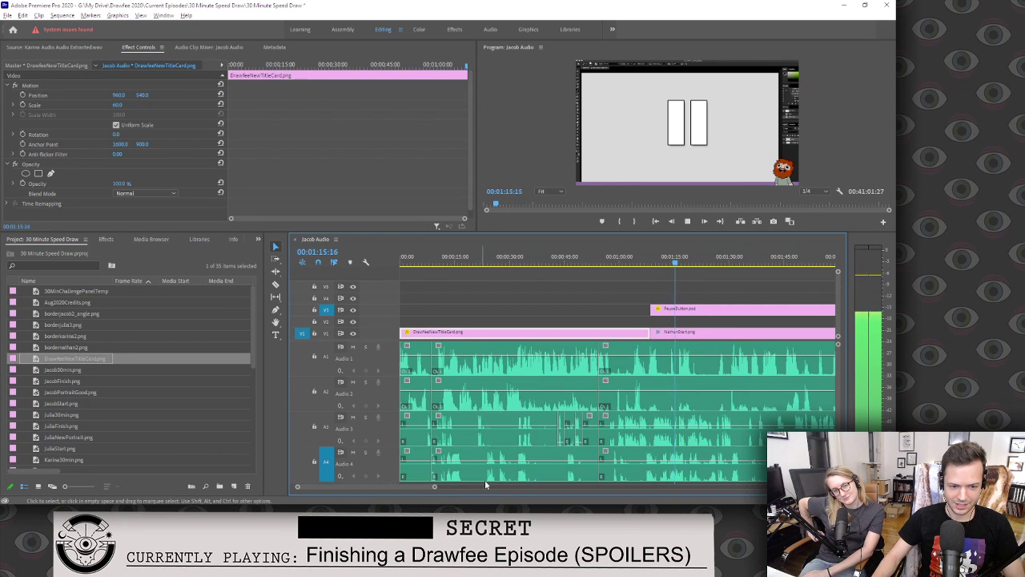
key(space)
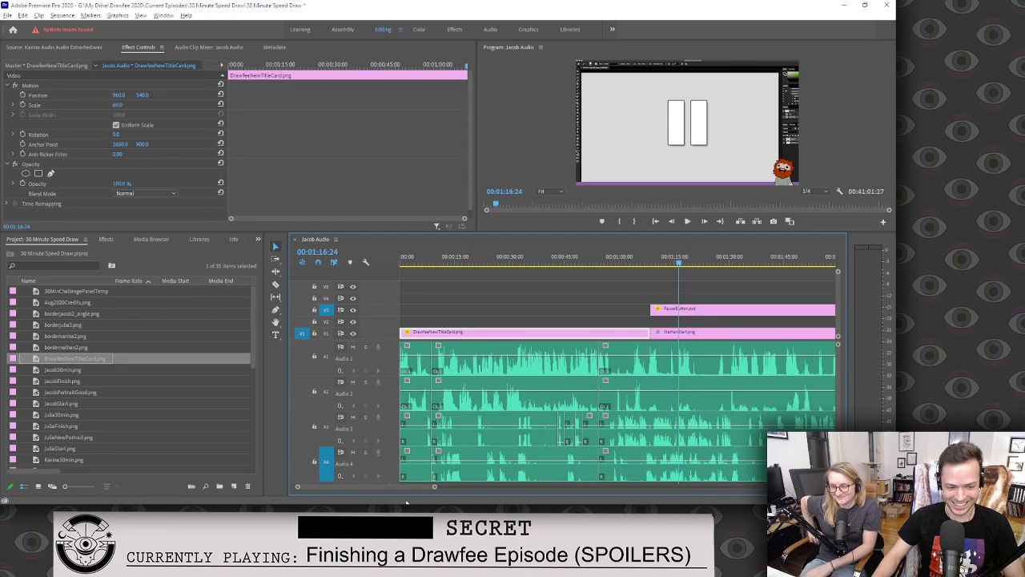
drag(414, 485, 420, 484)
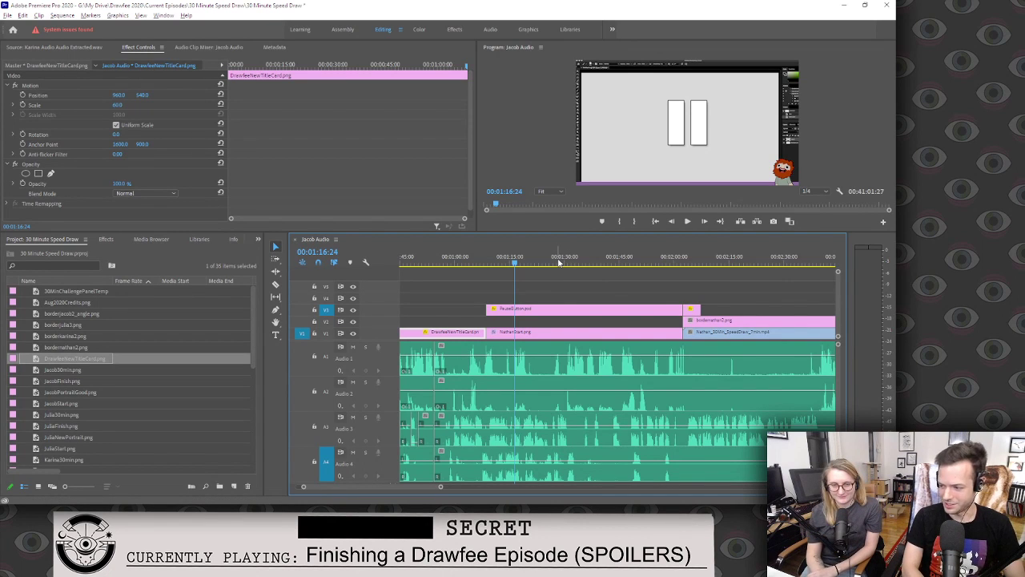
key(space)
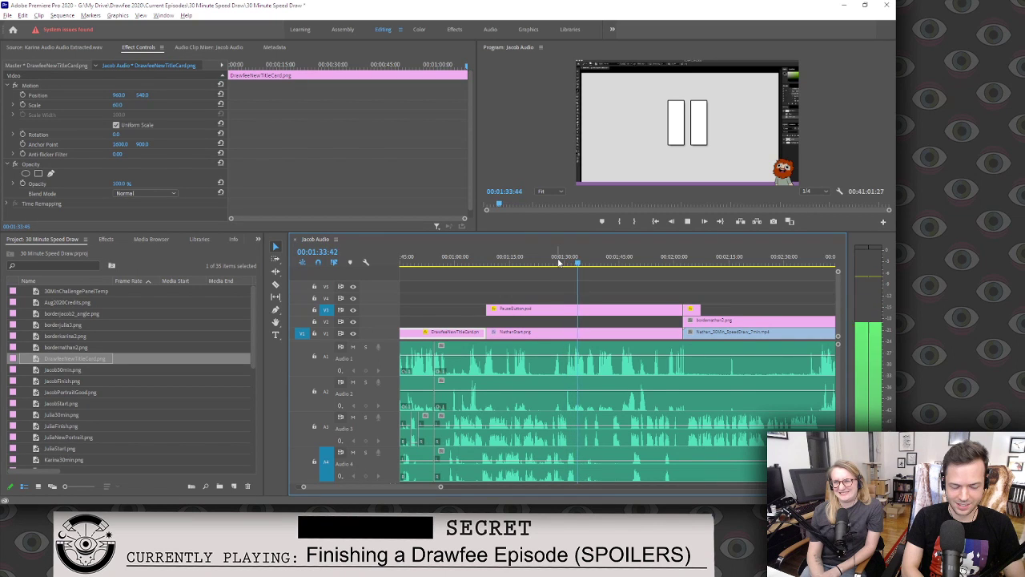
key(space)
drag(578, 264, 570, 265)
key(space)
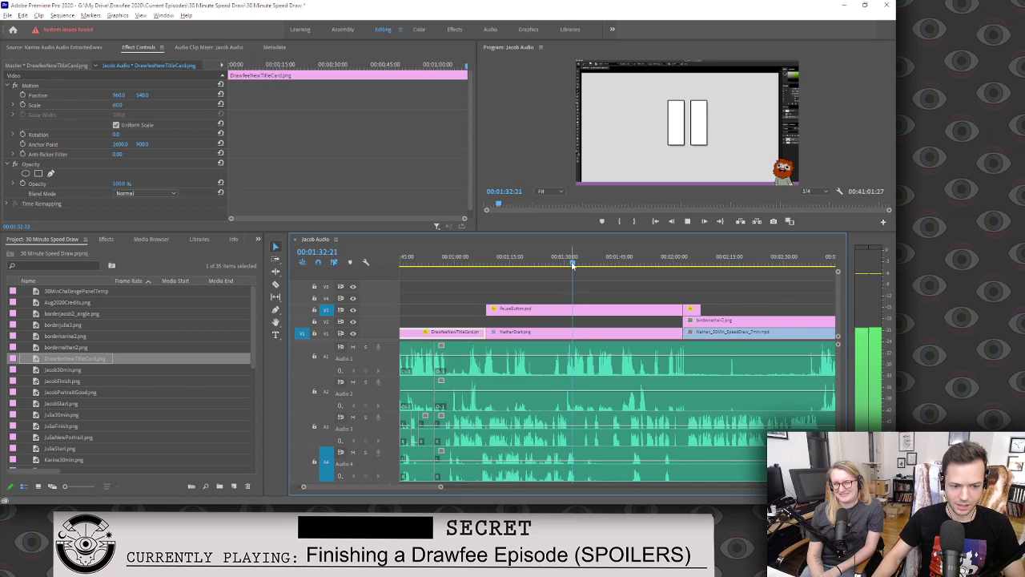
key(space)
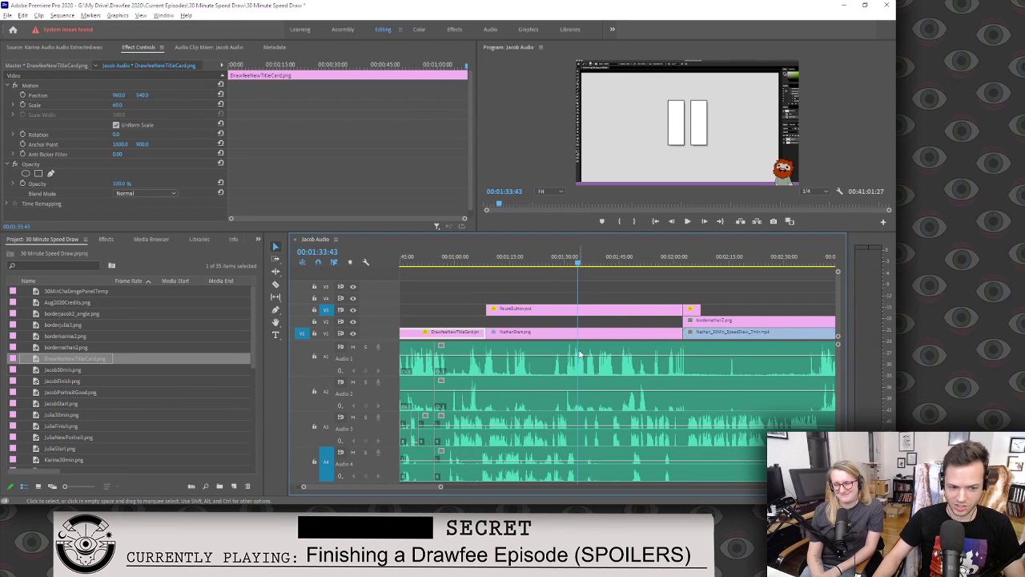
Trim the starts of NathanStart.png and the PauseButton.psd above it to the playhead, and extend the title card to meet them.
drag(490, 331, 577, 331)
drag(483, 308, 578, 308)
drag(485, 332, 577, 330)
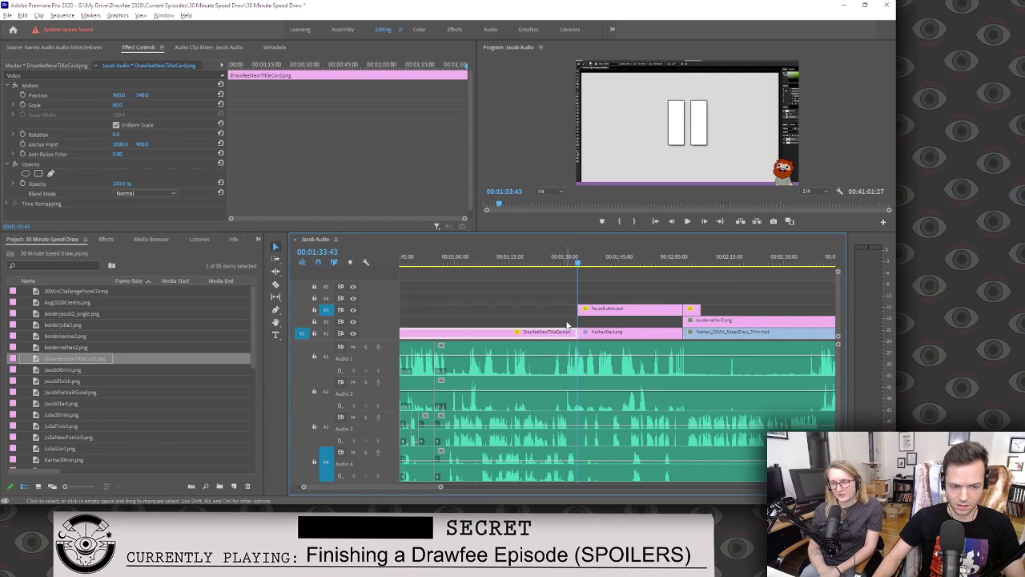
Move the first PauseButton.psd clip down to V2, directly above NathanStart.png.
click(614, 311)
drag(627, 312, 631, 320)
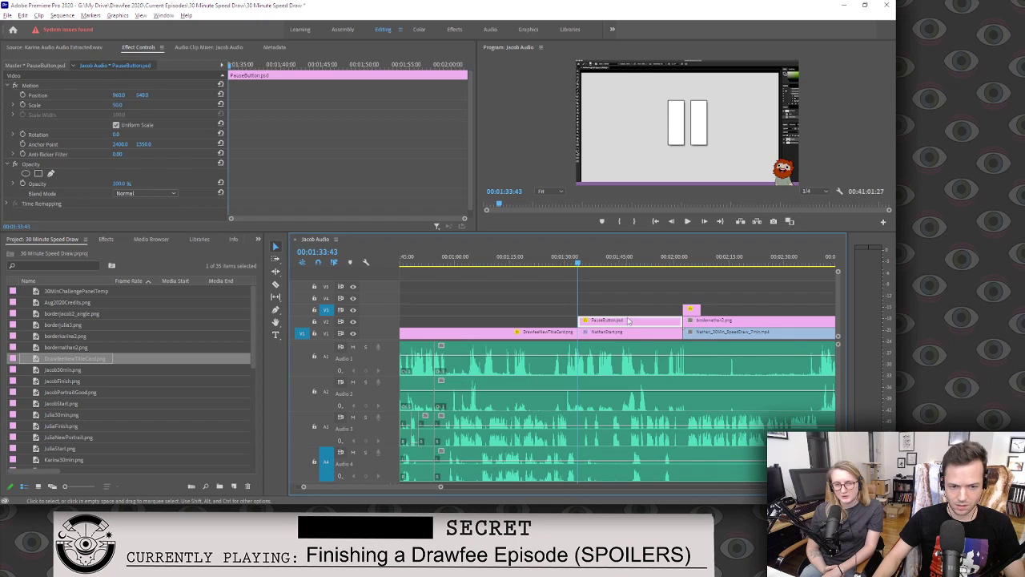
Clear the clip selection and return the playhead to the very start of the sequence.
click(632, 311)
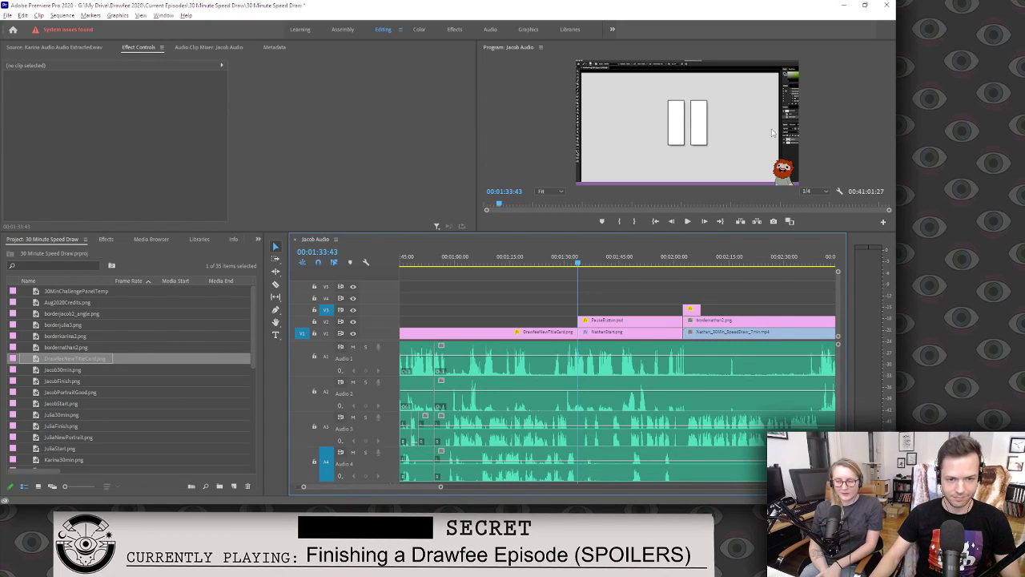
click(476, 258)
drag(477, 258, 476, 258)
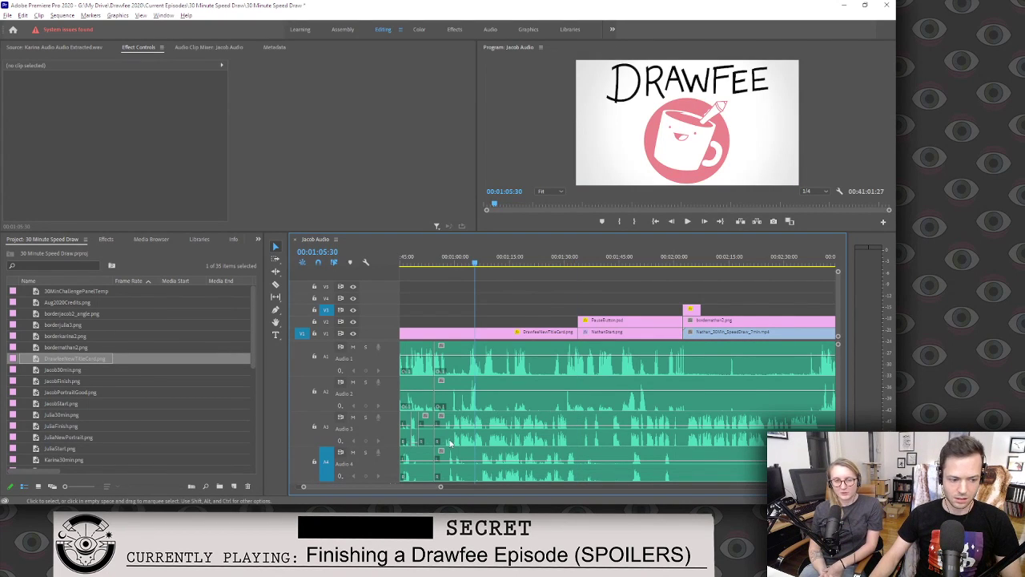
scroll(392, 487, up, 3)
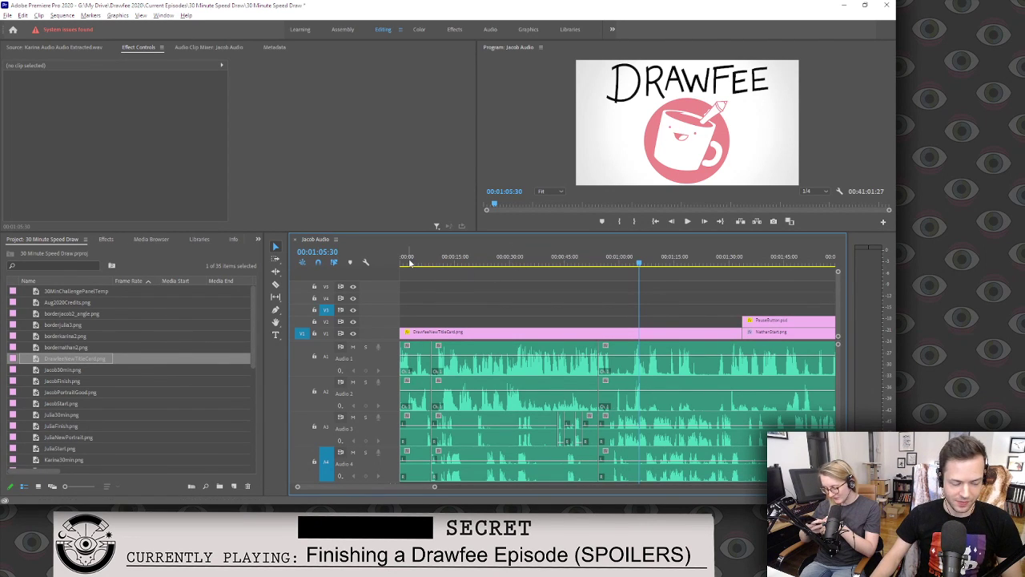
drag(410, 264, 399, 267)
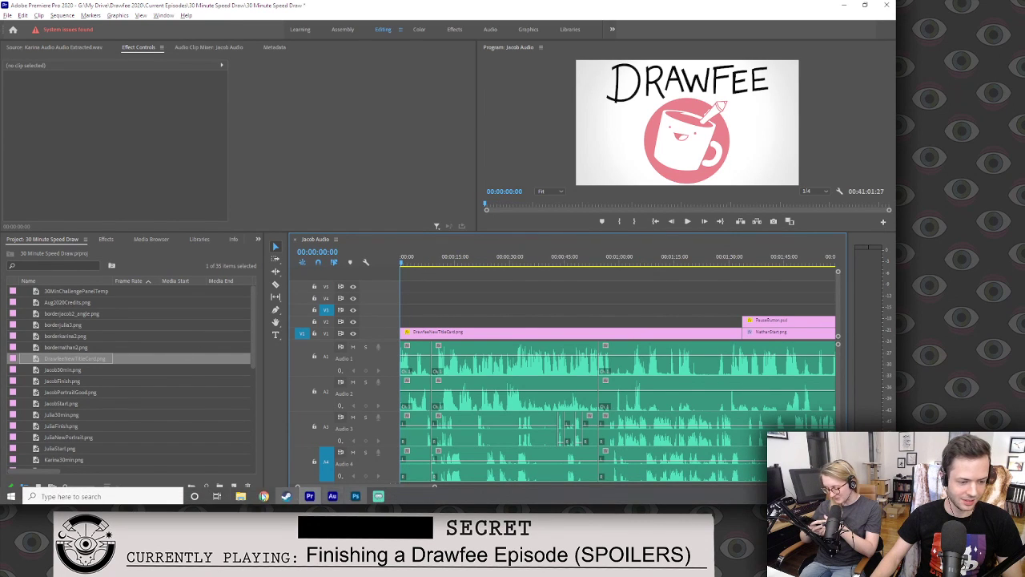
Look through the project's image files for the host portraits and select JacobPortraitGood.png.
click(240, 496)
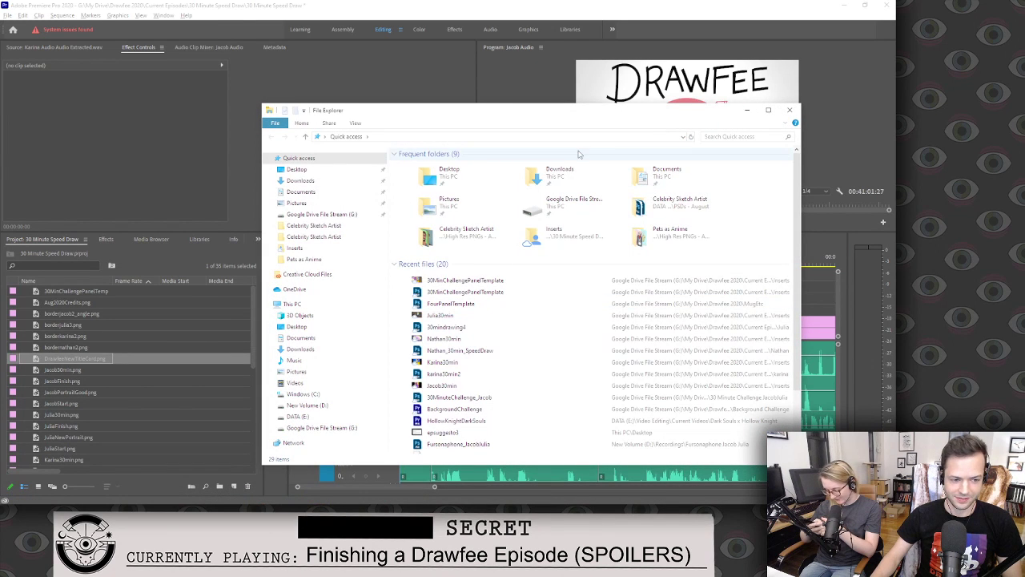
click(789, 112)
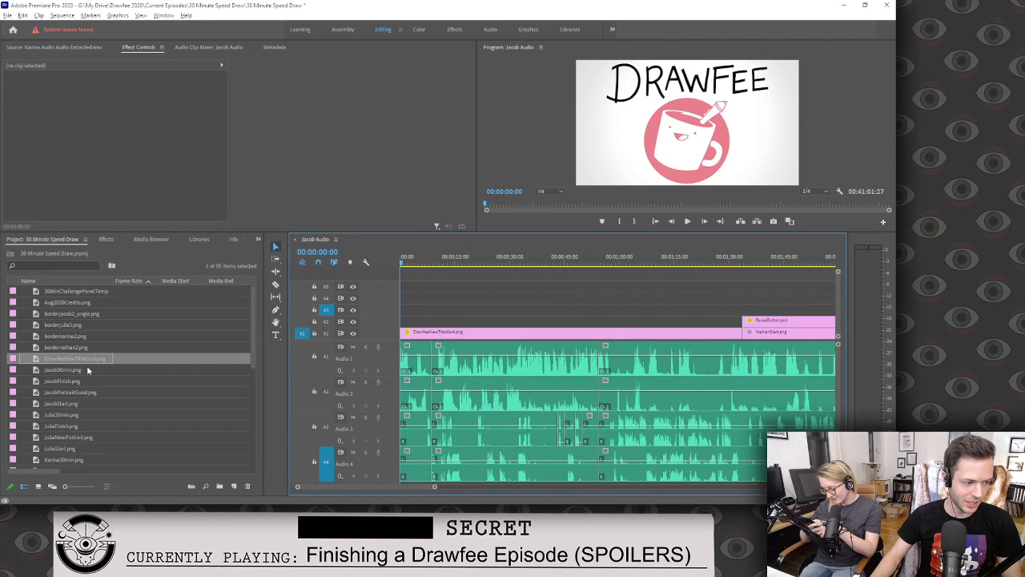
click(147, 284)
scroll(100, 340, down, 3)
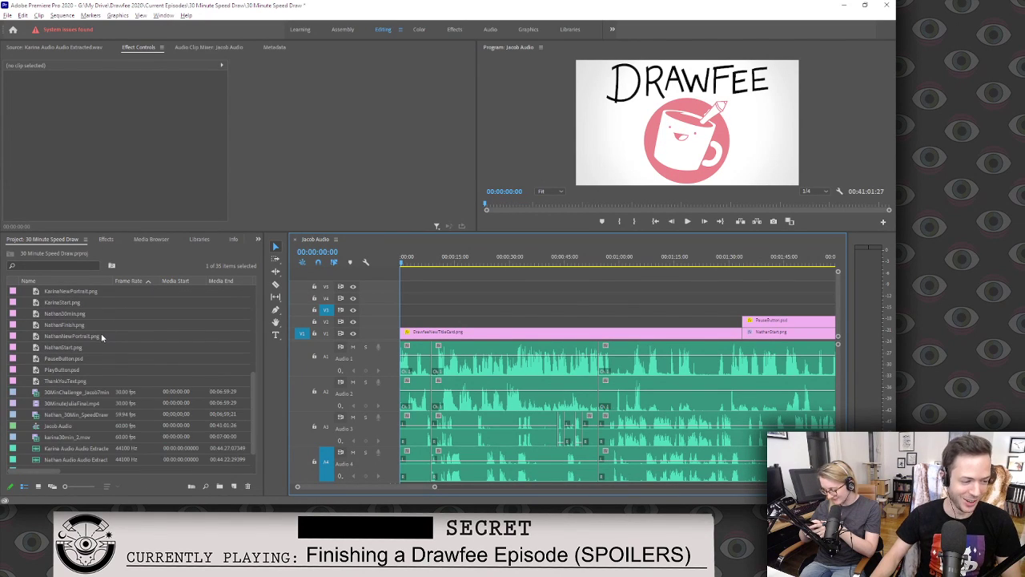
scroll(94, 337, up, 5)
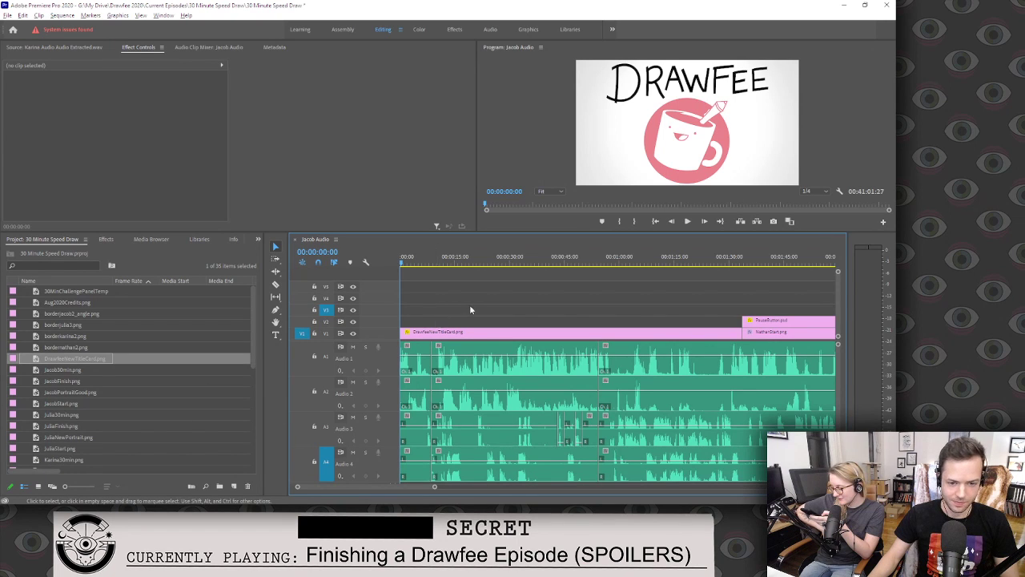
scroll(116, 392, down, 2)
scroll(116, 394, up, 2)
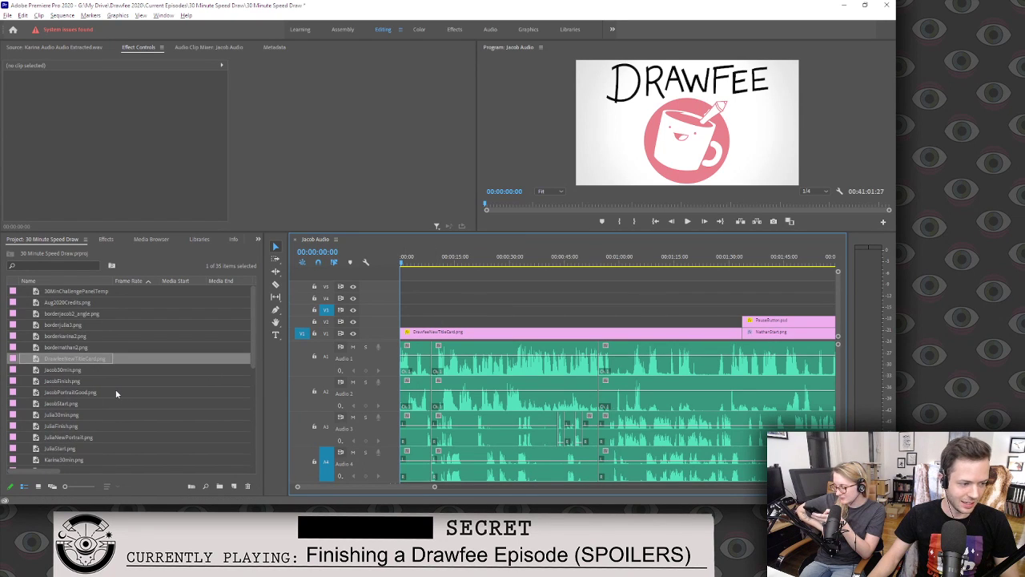
scroll(117, 393, down, 2)
scroll(116, 393, up, 2)
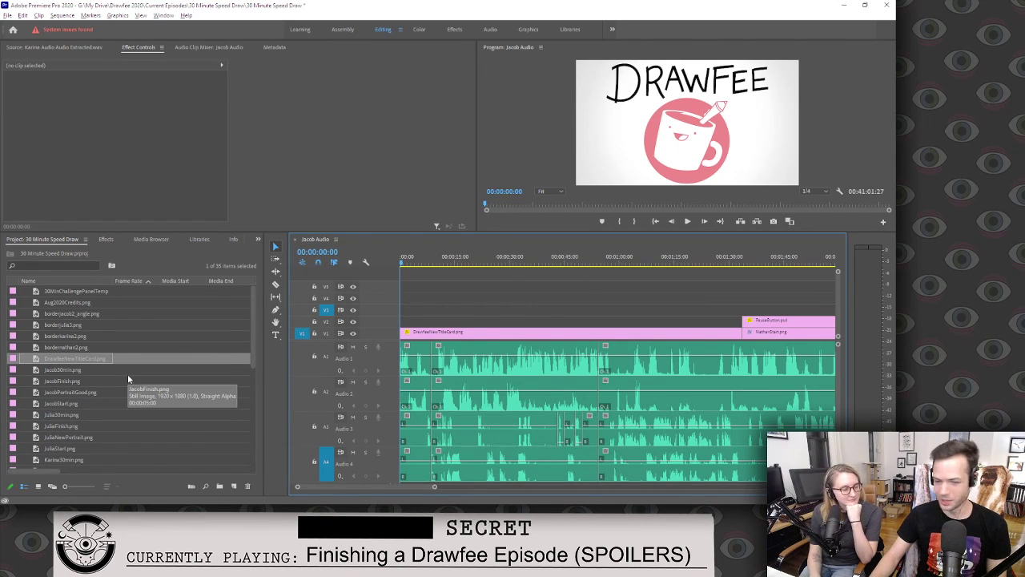
scroll(128, 377, down, 1)
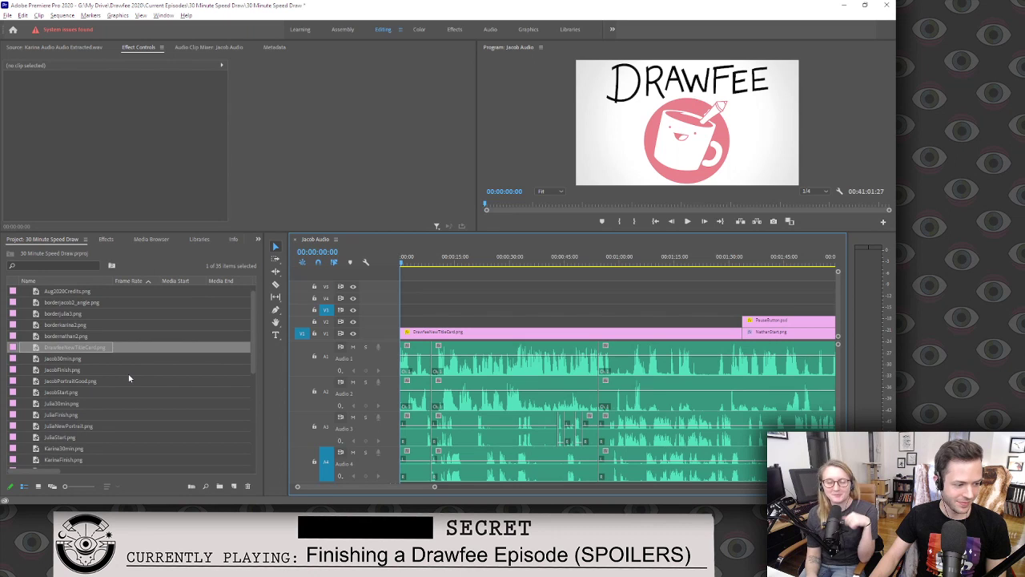
scroll(129, 378, up, 1)
click(75, 392)
drag(360, 358, 73, 395)
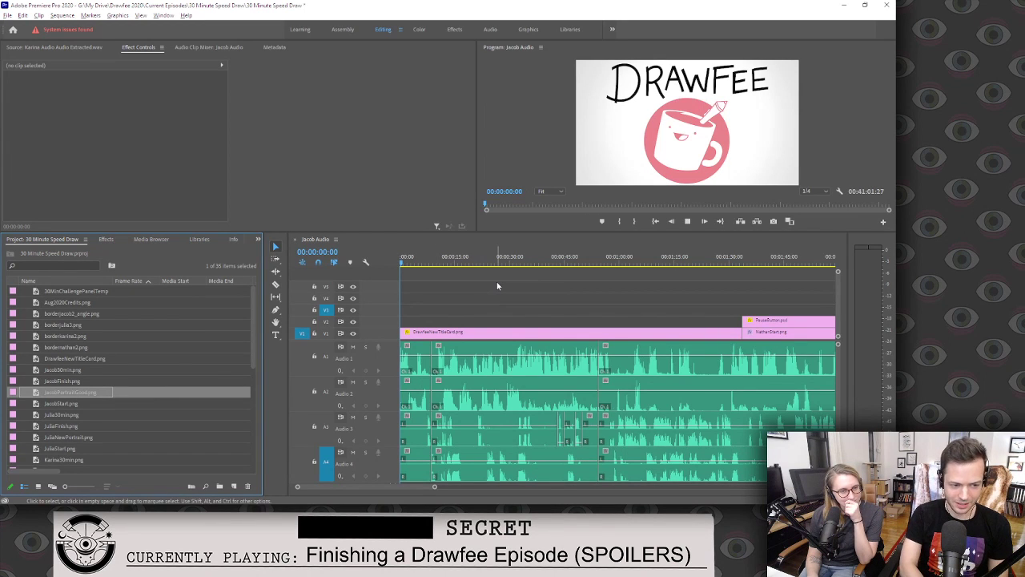
Listen to the opening under the title card from the sequence start and park the playhead at 00:00:05:22.
key(space)
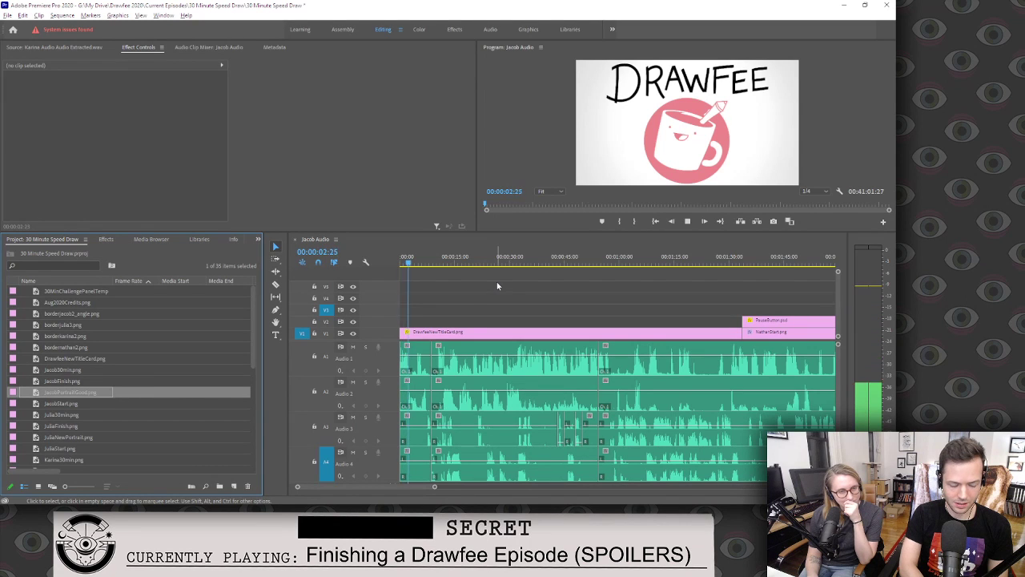
key(space)
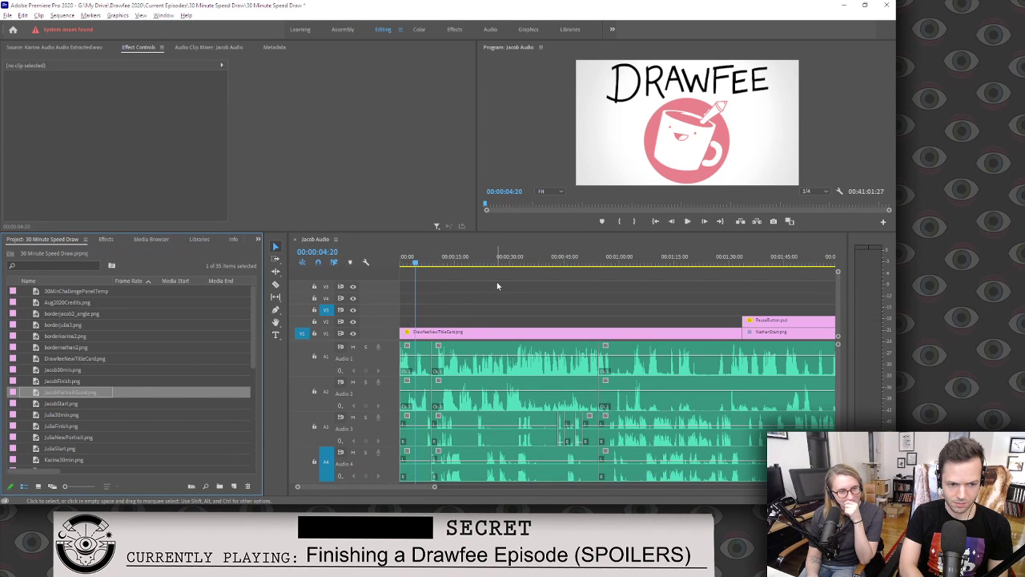
click(491, 281)
key(space)
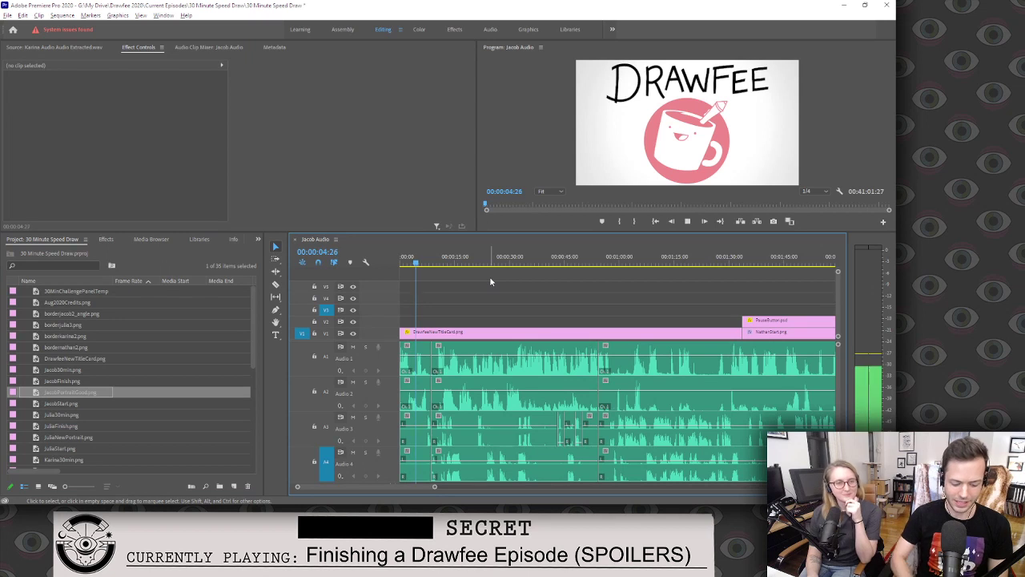
key(space)
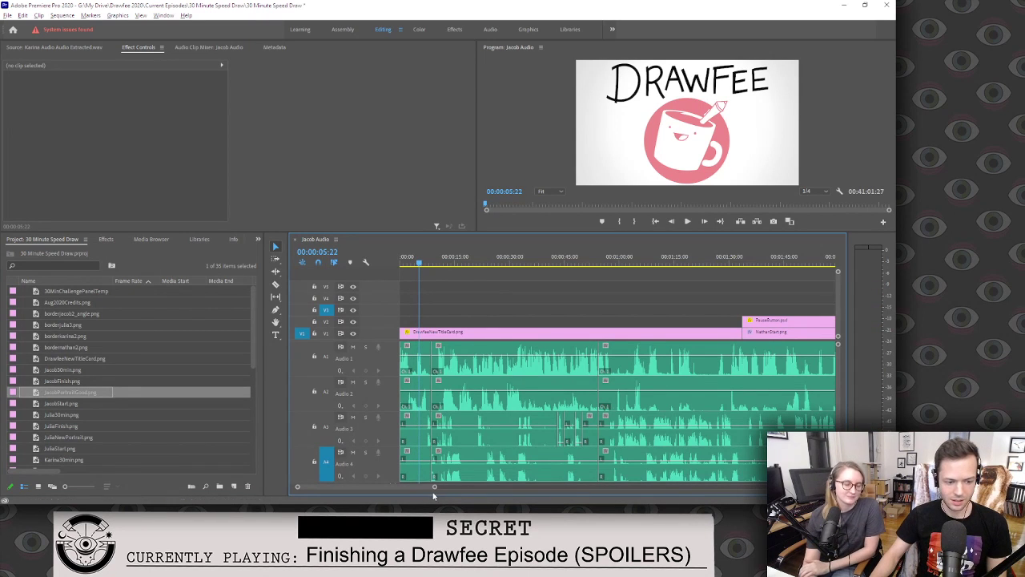
Place JacobPortraitGood.png on V2 above the title card at 00:00:05:03 and extend it to about 18.5 seconds.
drag(434, 486, 398, 495)
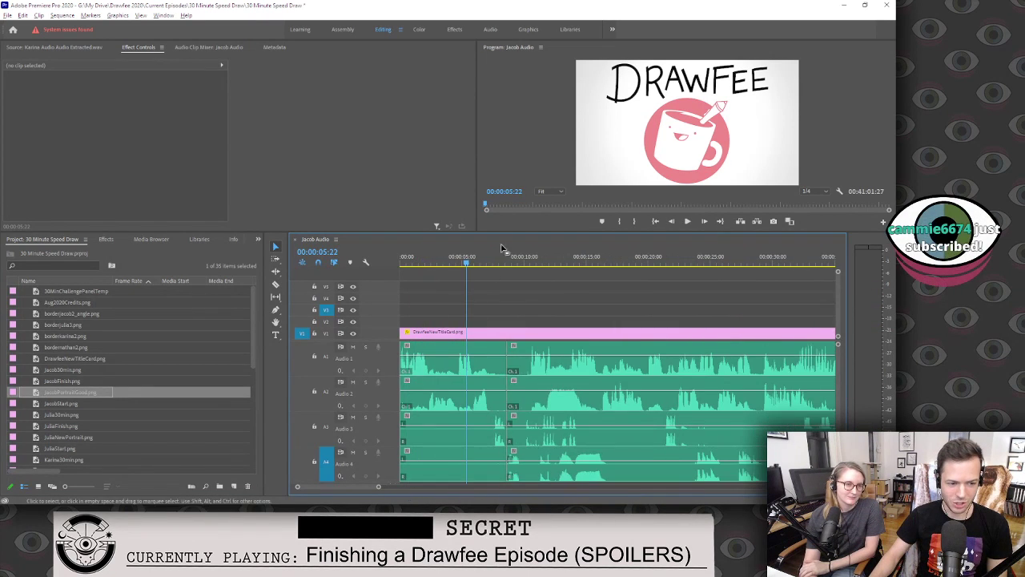
click(450, 263)
key(space)
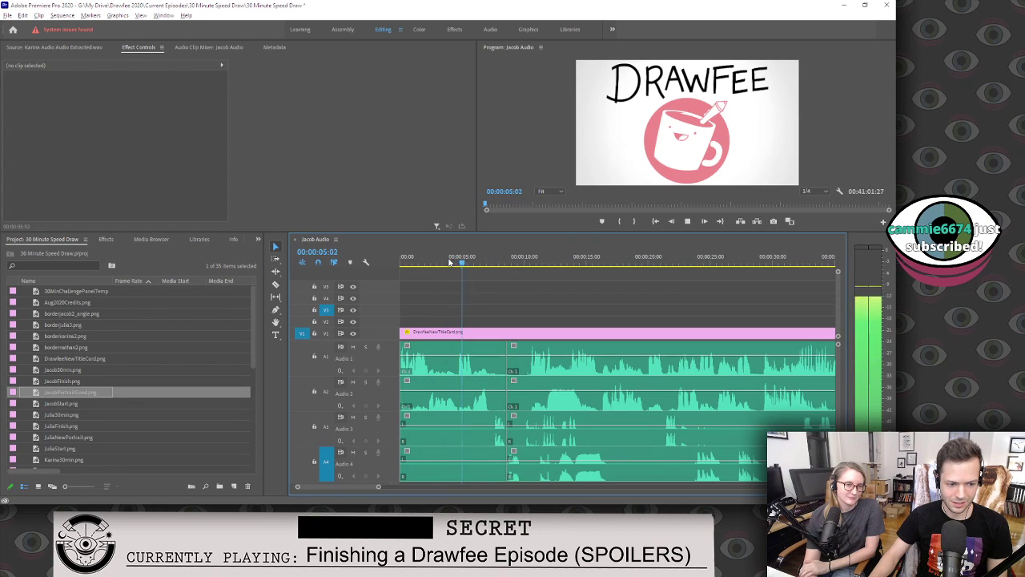
key(space)
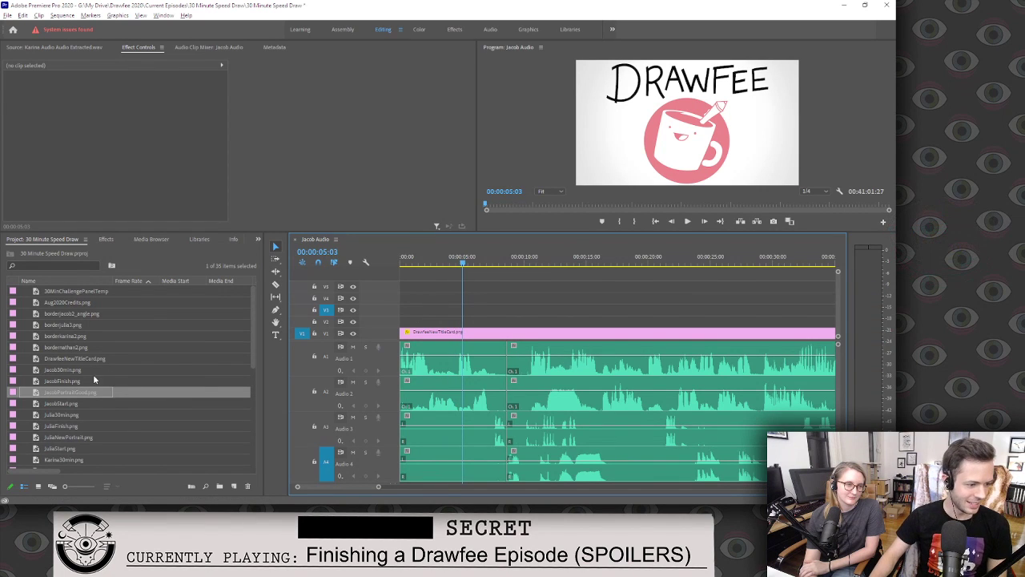
drag(68, 392, 464, 322)
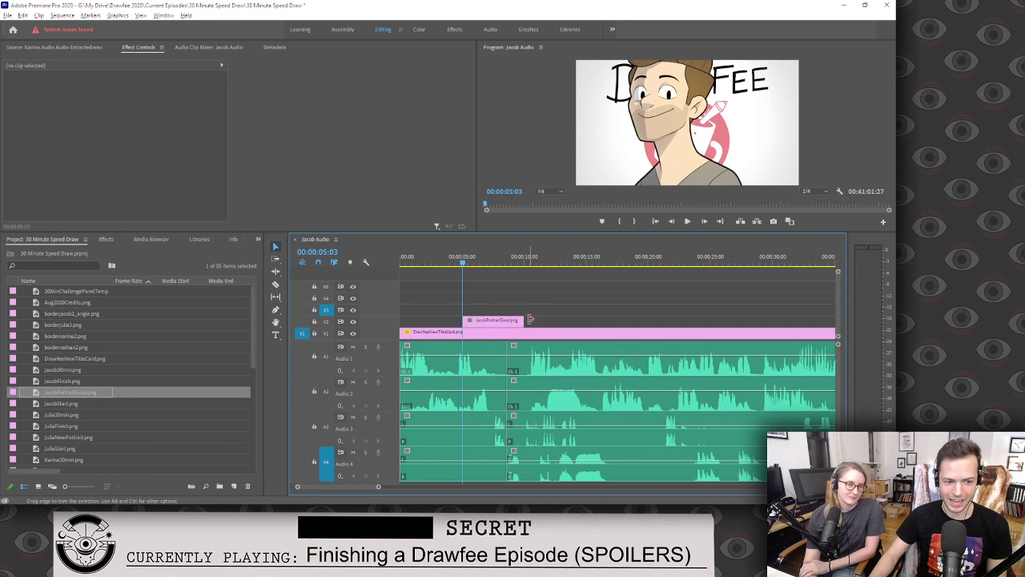
drag(525, 320, 633, 312)
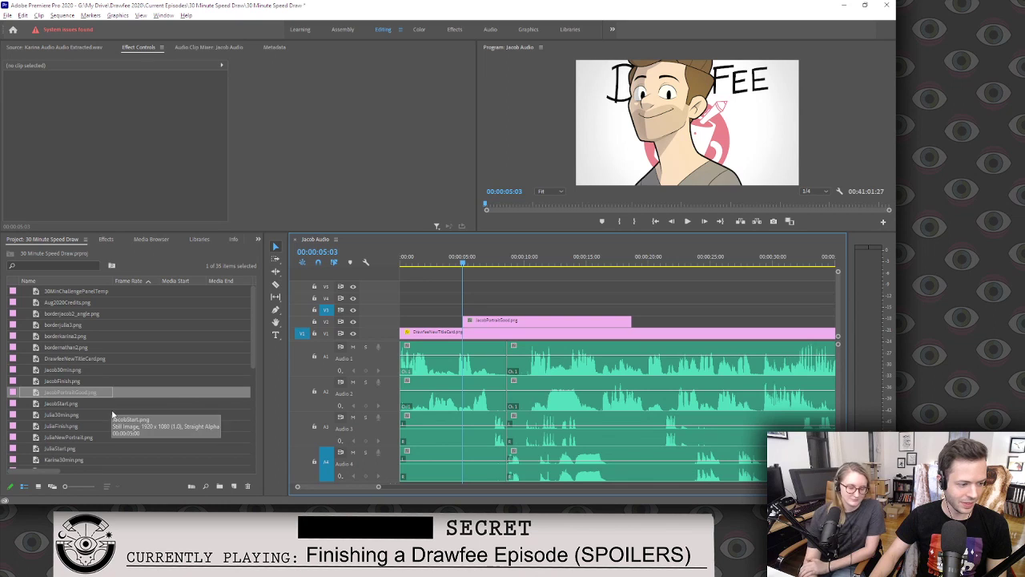
Stack NathanNewPortrait.png on V3 and KarinaNewPortrait.png on V4, matching the start and end of the JacobPortraitGood clip.
scroll(111, 422, down, 1)
scroll(111, 418, down, 2)
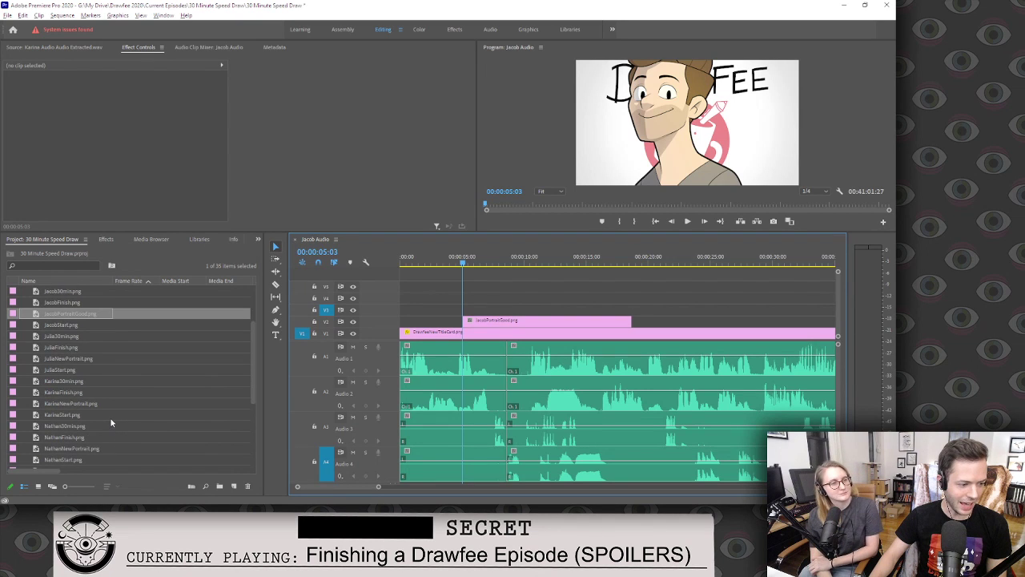
drag(64, 436, 479, 310)
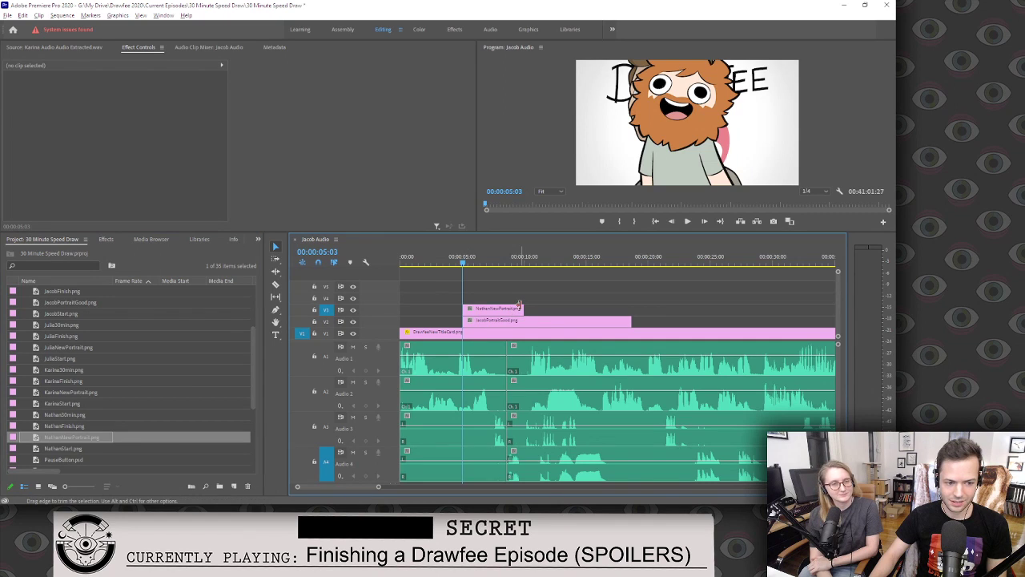
drag(523, 309, 630, 308)
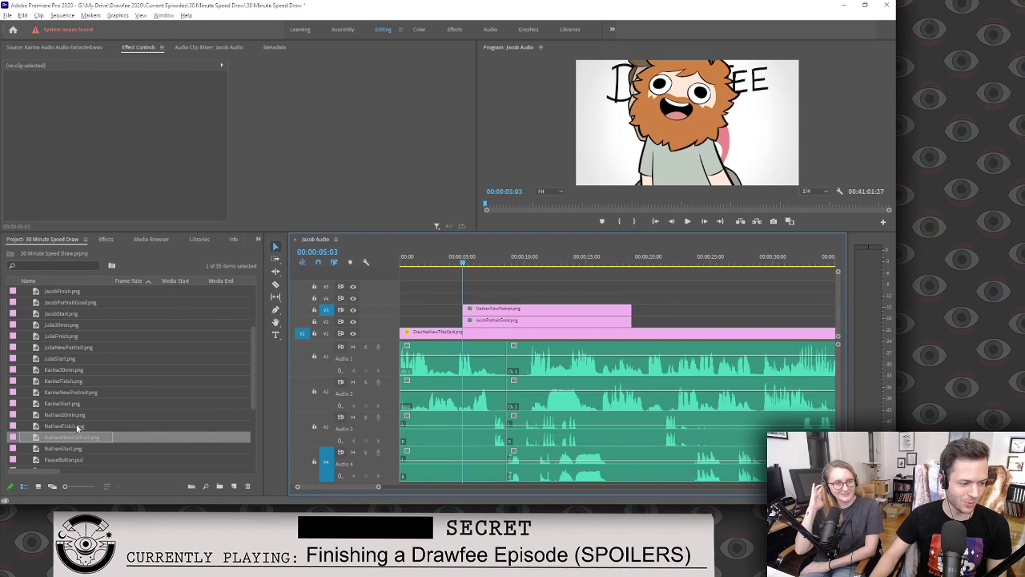
drag(72, 393, 631, 296)
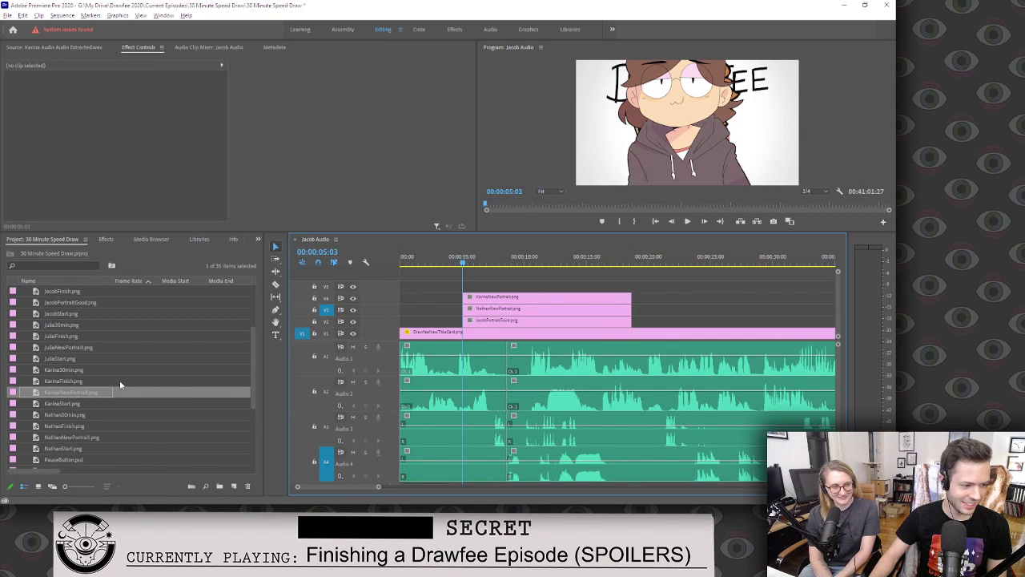
Add JuliaNewPortrait.png on V3 with the same duration as the other portraits, shifting the Nathan portrait to V4 and Karina to V5.
drag(79, 347, 469, 288)
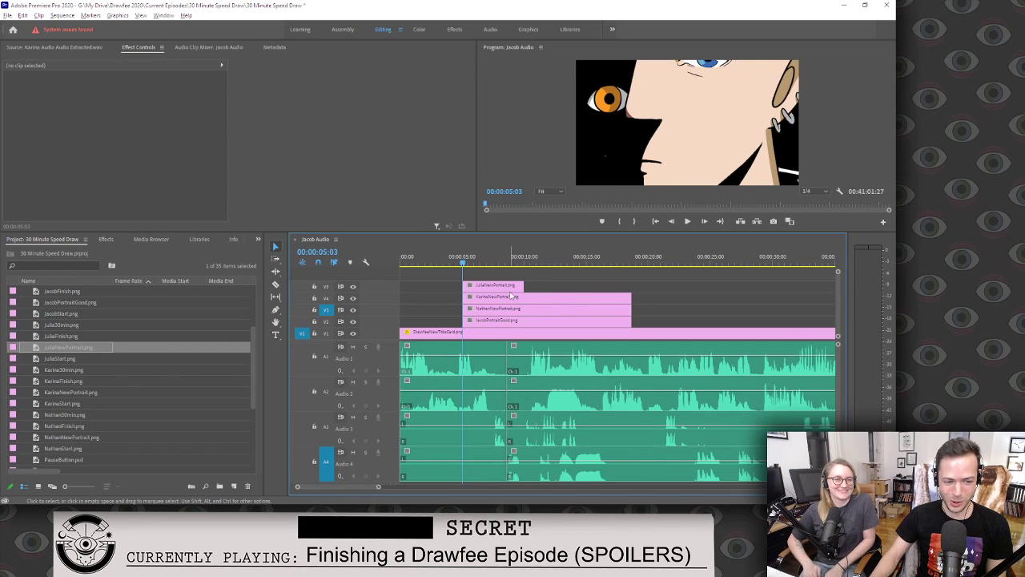
drag(496, 286, 688, 309)
drag(586, 306, 483, 315)
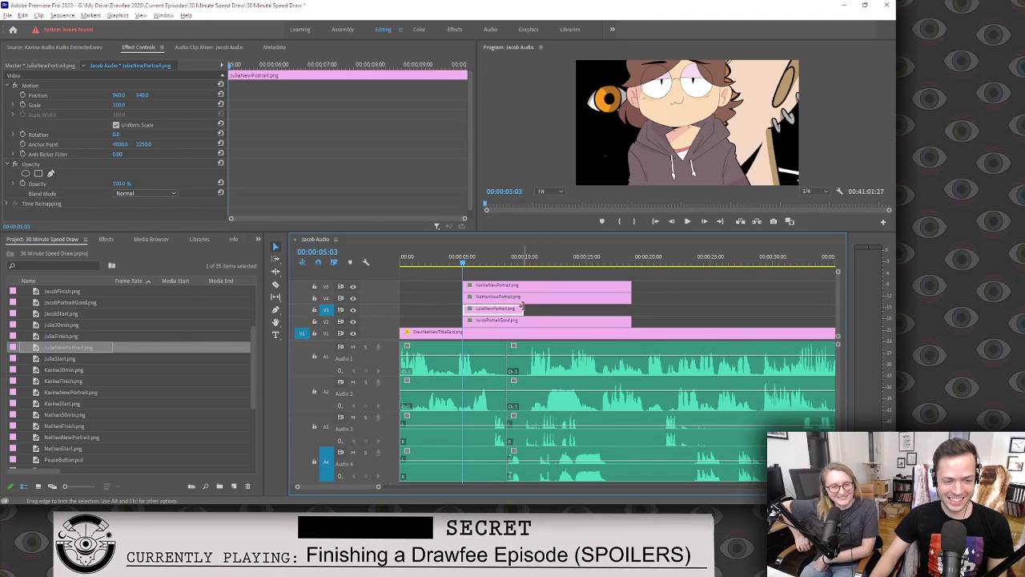
drag(524, 309, 631, 300)
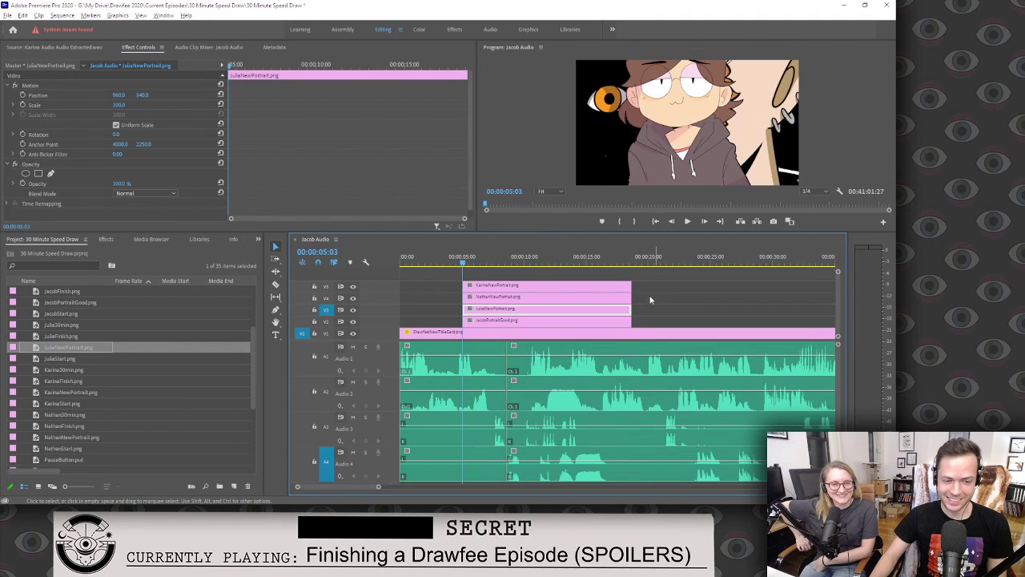
click(528, 278)
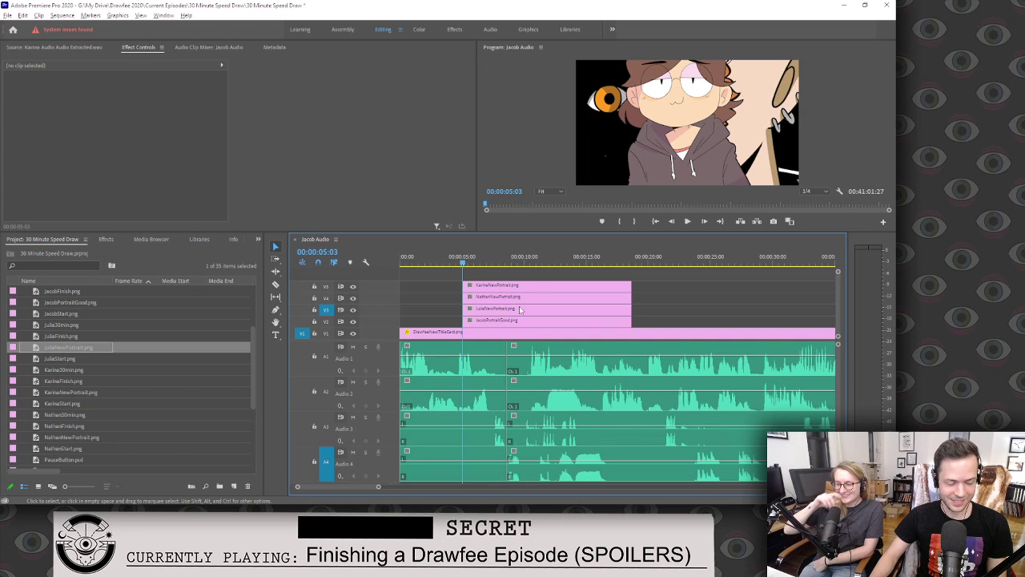
Stagger the portrait clips by ear, starting Julia at 00:00:06:19, Nathan at about 00:00:07:52 and Karina at 00:00:09:12.
click(494, 322)
click(513, 289)
click(503, 309)
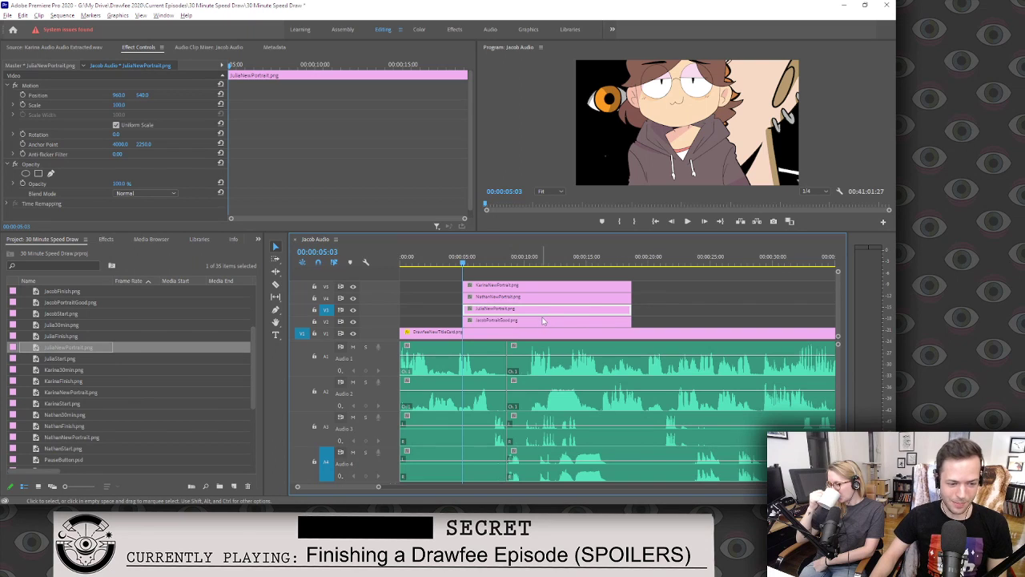
key(space)
key(space)
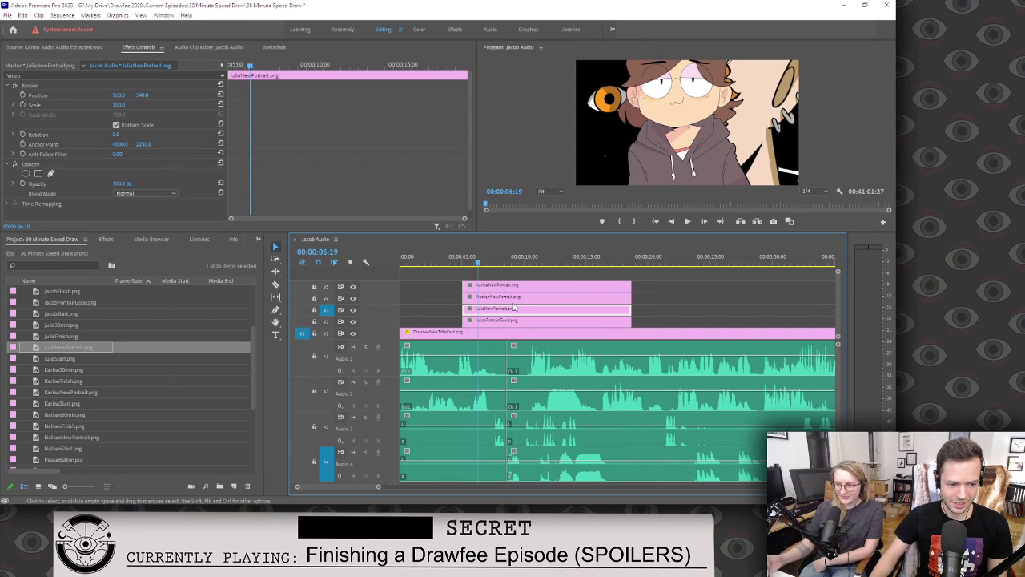
drag(513, 311, 531, 302)
key(space)
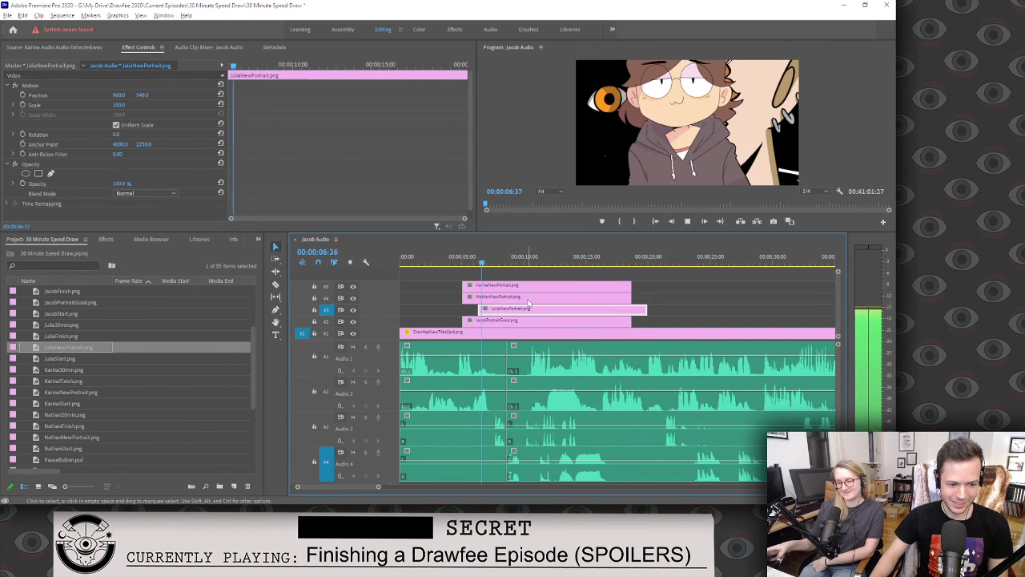
key(space)
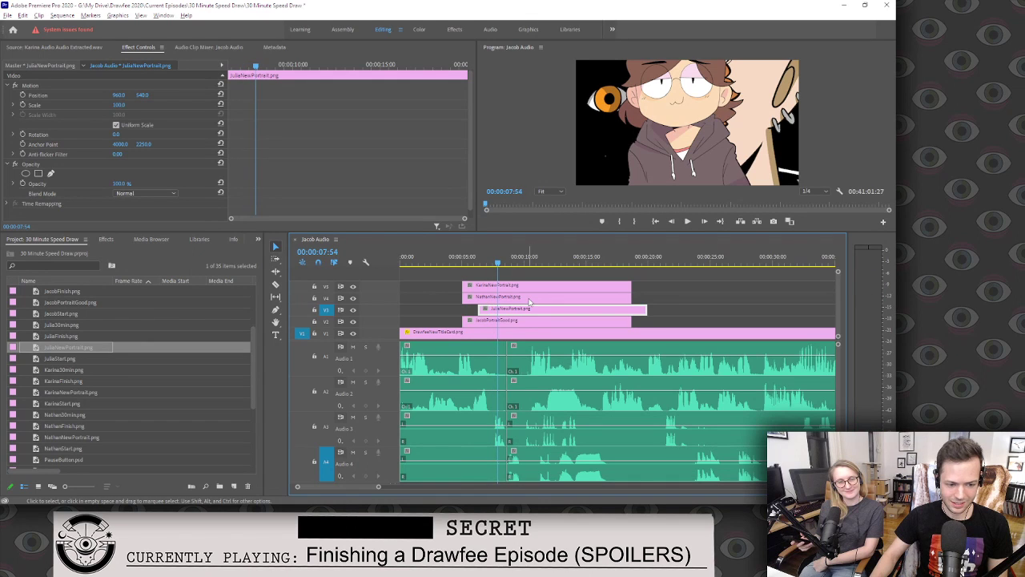
drag(528, 301, 606, 286)
key(space)
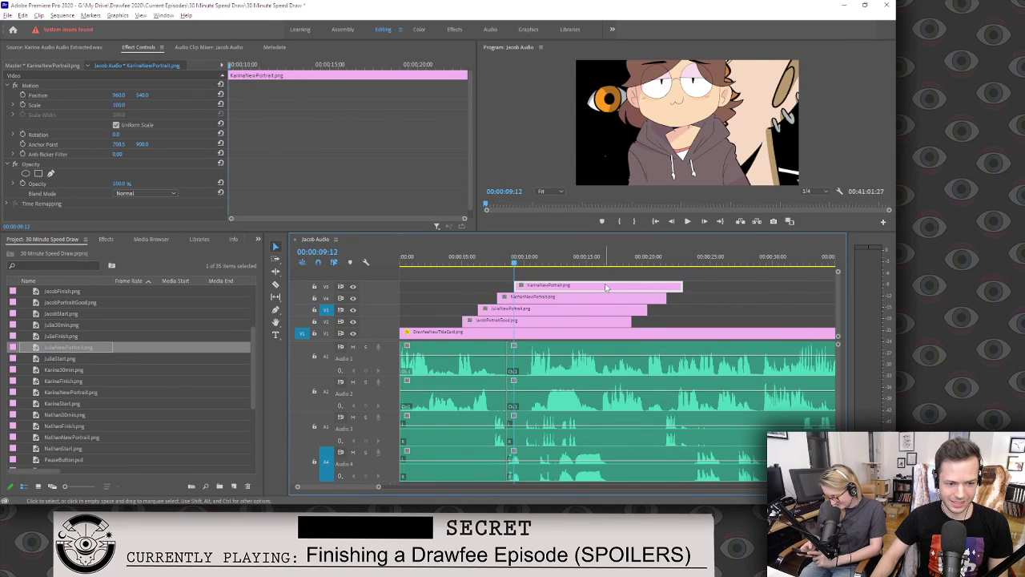
Scale the JacobPortraitGood clip to 30 and place it in the lower-left corner of the frame.
drag(502, 258, 463, 261)
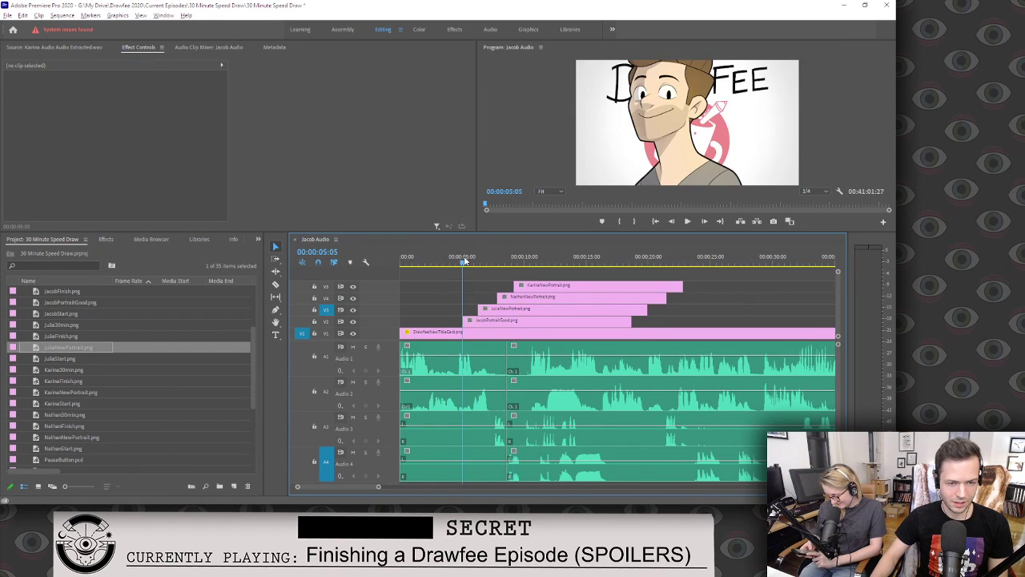
click(517, 322)
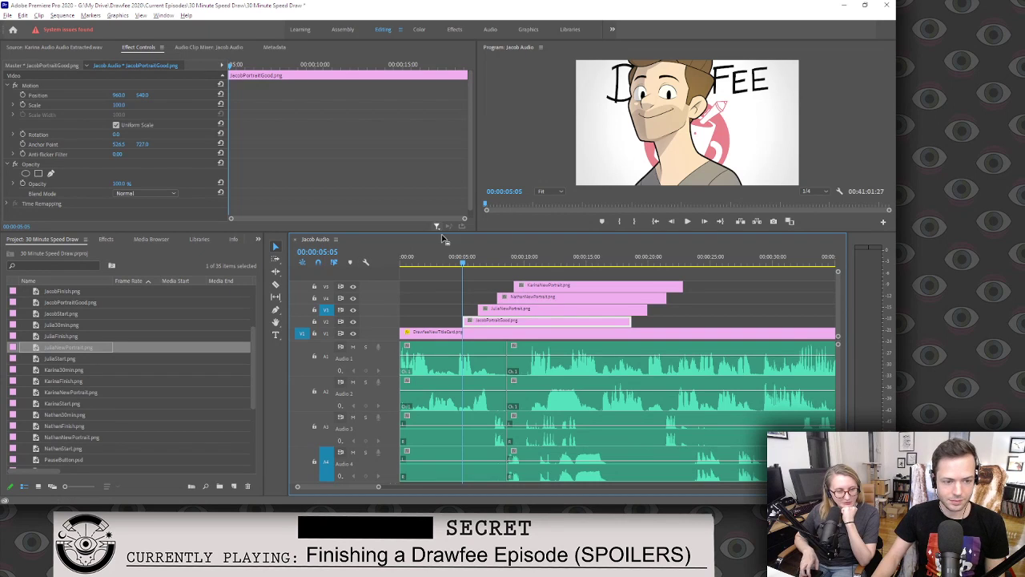
drag(117, 106, 71, 97)
Scale the JuliaNewPortrait clip to 9 and position it at about 697, 894, beside the Jacob portrait.
click(560, 308)
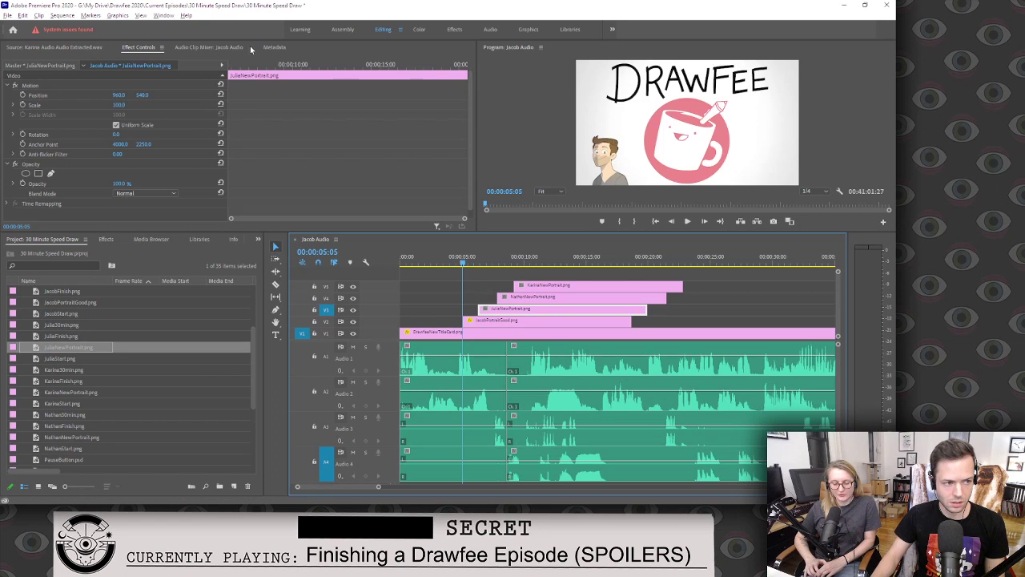
click(237, 64)
mouse_move(118, 105)
mouse_down()
mouse_move(150, 95)
mouse_move(117, 108)
mouse_move(141, 95)
mouse_move(111, 95)
mouse_up()
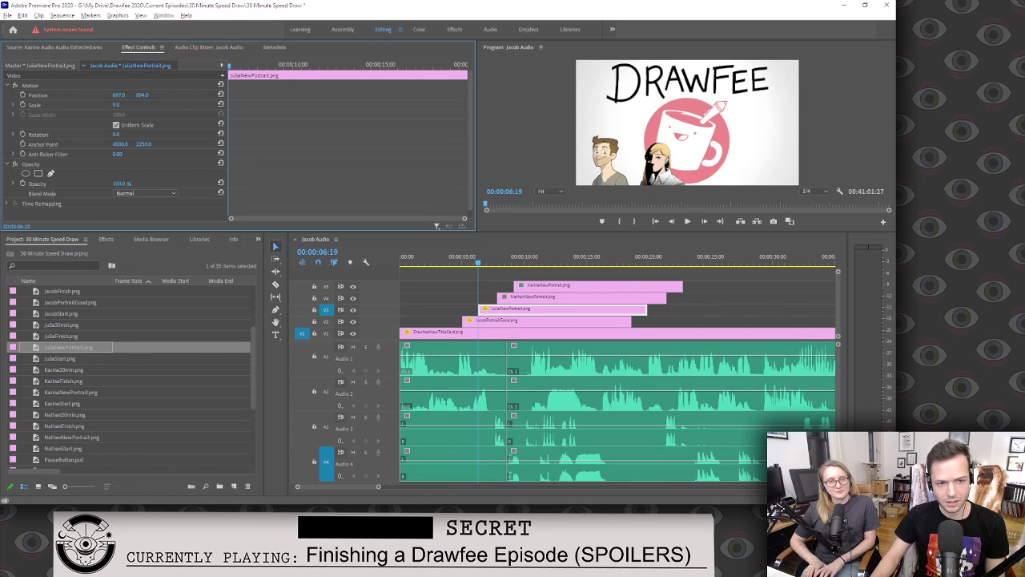
Adjust the JacobPortraitGood clip's vertical position to 902.
click(576, 296)
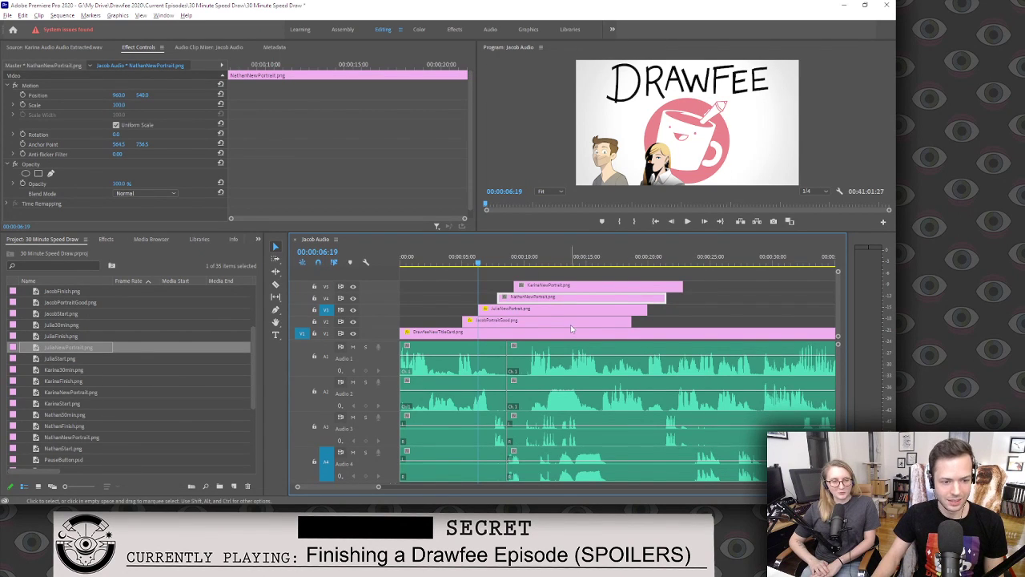
click(545, 318)
drag(142, 95, 169, 94)
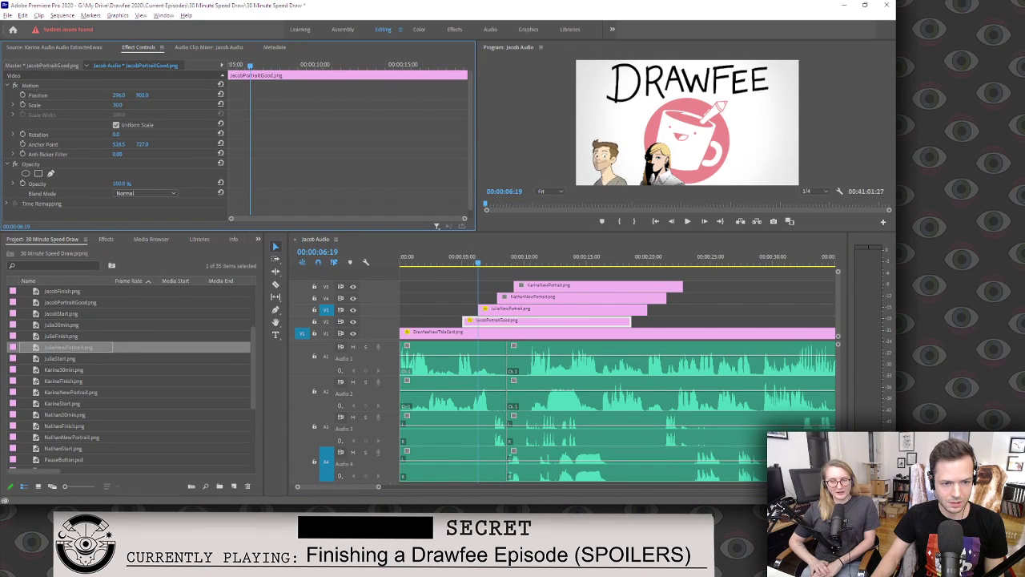
Scale the NathanNewPortrait clip to 35 and position it at about 1237, 925, right of the Julia portrait.
click(577, 297)
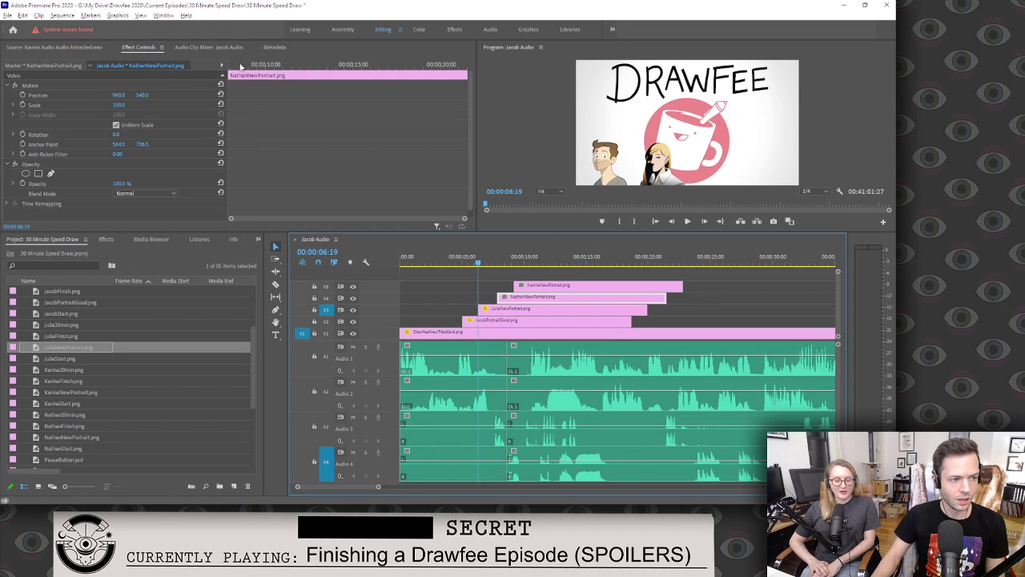
drag(241, 66, 173, 67)
drag(118, 104, 76, 104)
drag(142, 94, 241, 95)
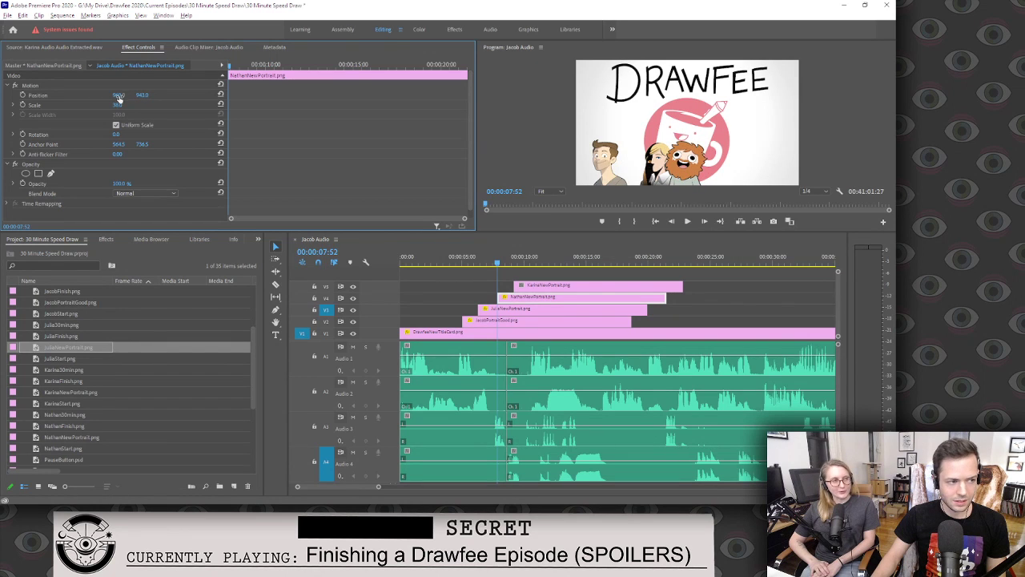
drag(117, 96, 260, 95)
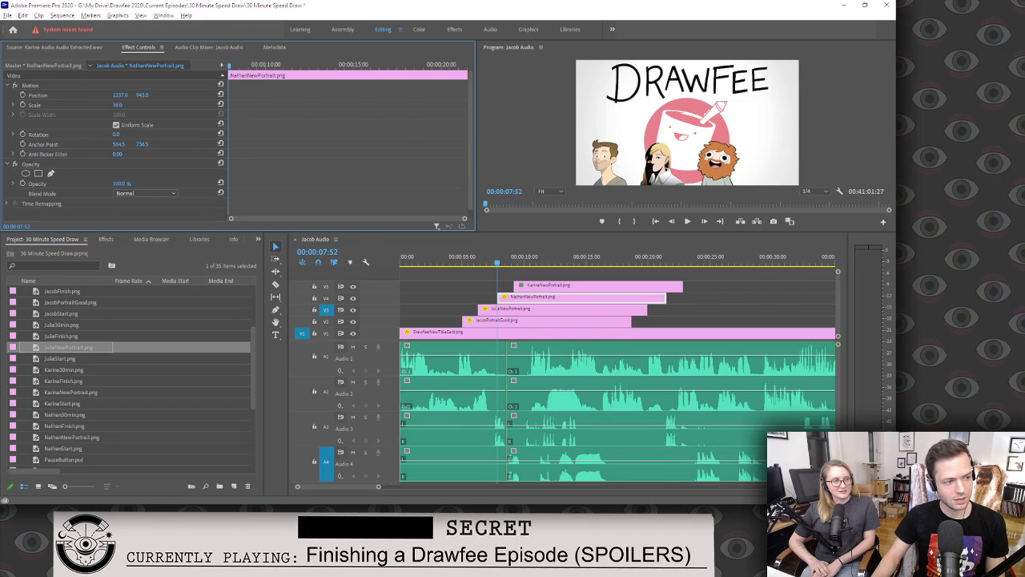
drag(120, 105, 170, 95)
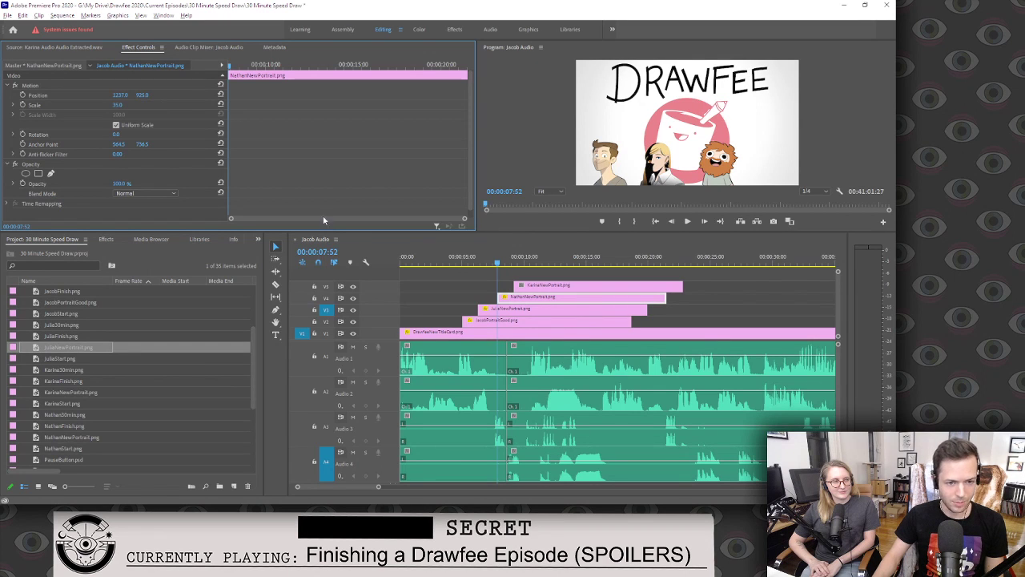
Nudge the Julia portrait horizontally, and scale the KarinaNewPortrait clip to 33 in the lower-right corner at a vertical position of 962.
click(587, 311)
mouse_move(118, 95)
mouse_down()
mouse_move(131, 96)
mouse_move(123, 96)
mouse_up()
click(544, 288)
key(Down)
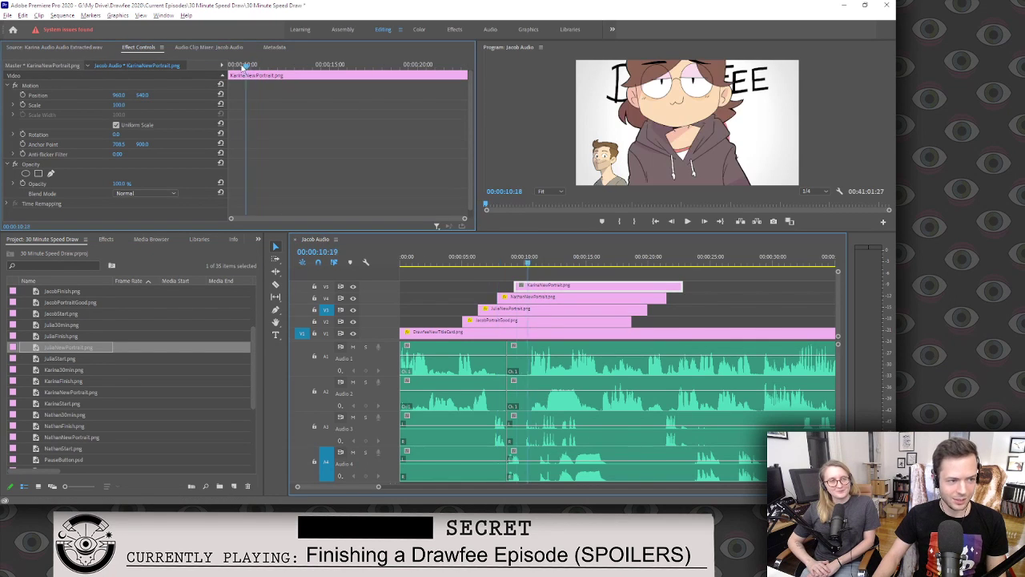
drag(117, 105, 65, 105)
mouse_move(142, 95)
mouse_down()
mouse_move(166, 94)
mouse_move(116, 105)
mouse_move(144, 95)
mouse_move(121, 94)
mouse_up()
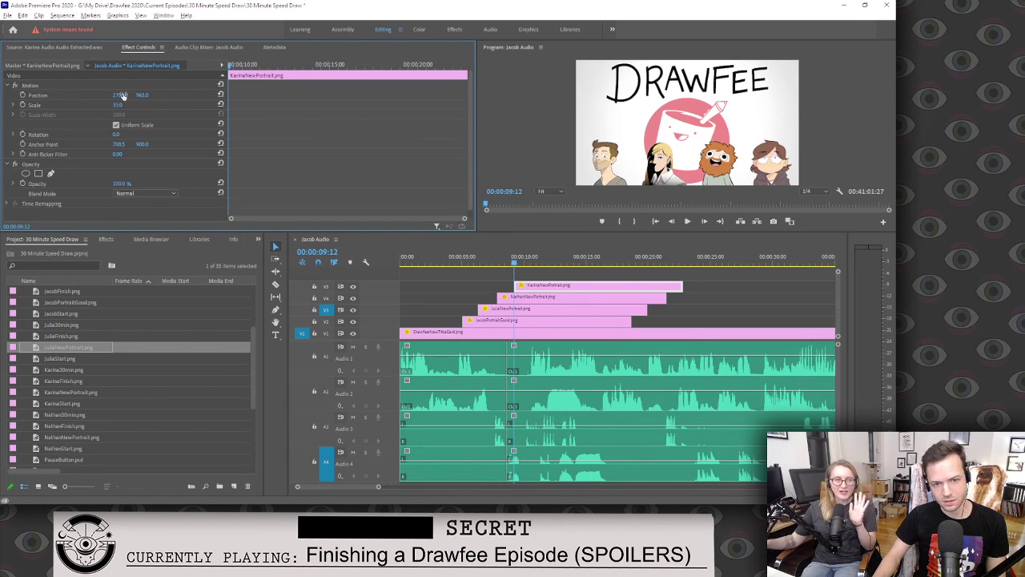
Even out the portraits' horizontal spacing by nudging Julia, moving Nathan to about 1216 and Karina to about 1684.
click(584, 310)
drag(116, 96, 122, 95)
click(566, 299)
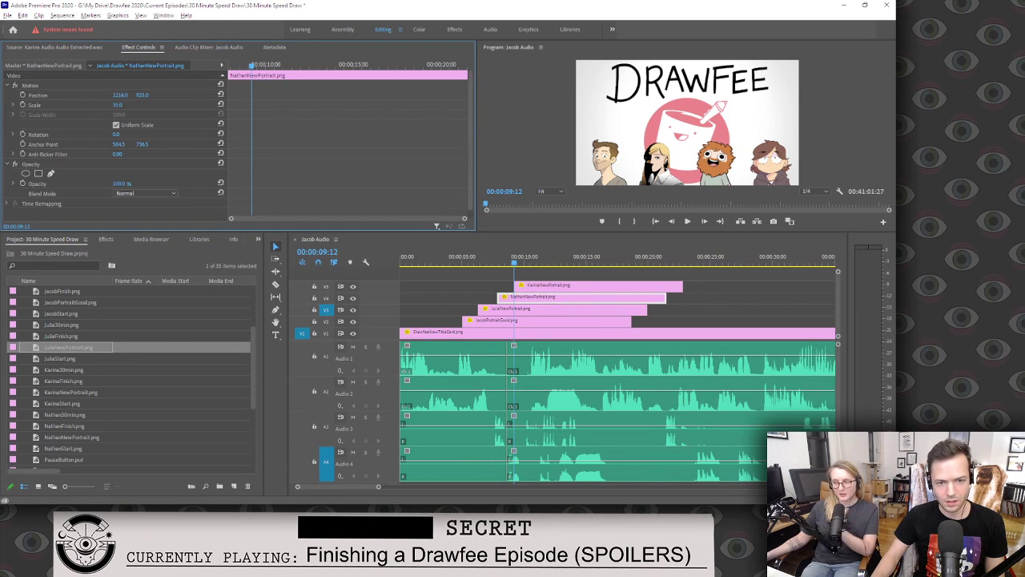
click(597, 285)
drag(114, 96, 117, 95)
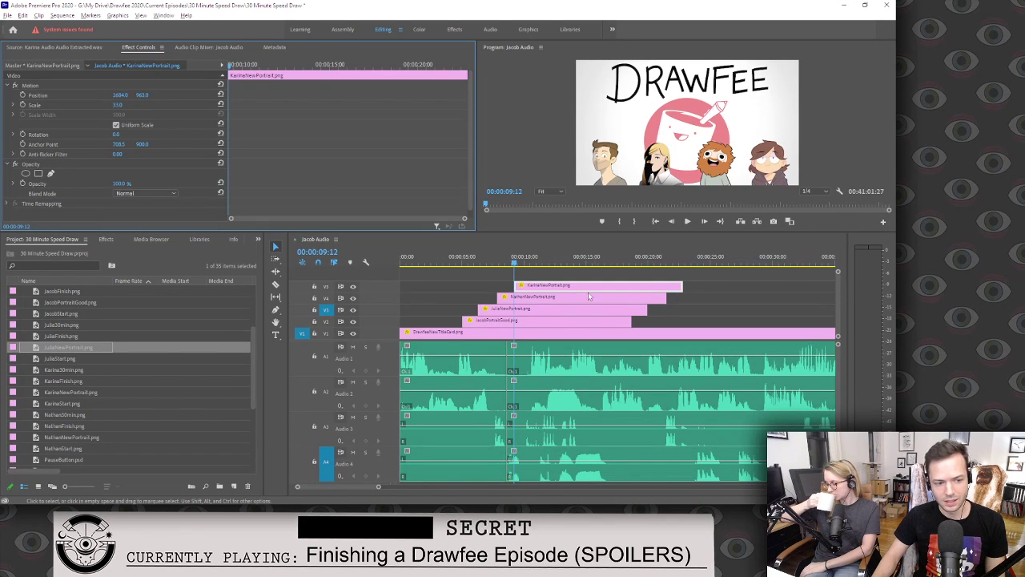
Turn on Position animation for the JacobPortraitGood clip with a keyframe at its start, 00:00:05:03.
click(568, 321)
key(Up)
key(Up)
key(Up)
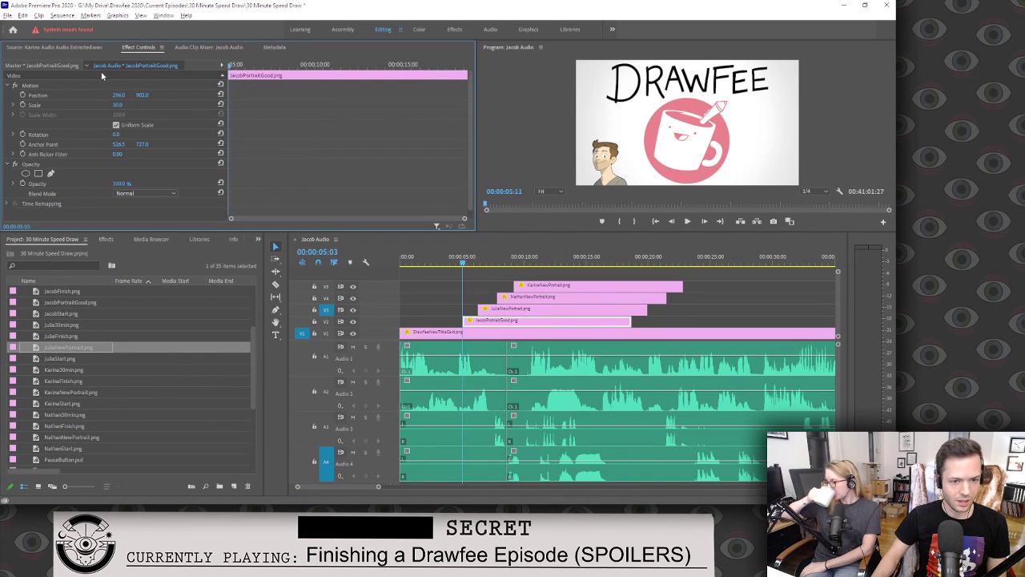
click(22, 95)
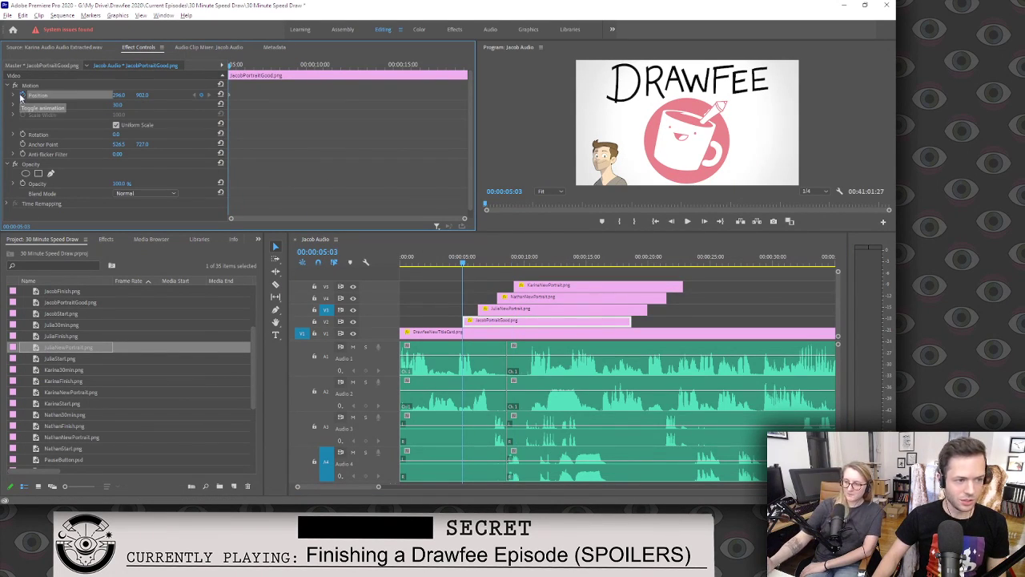
Add a second Position keyframe to the JacobPortraitGood clip at 00:00:05:11 and set the start keyframe's vertical position to 1309.
key(Right)
key(Right)
key(Right)
key(Right)
key(Right)
key(Right)
key(Right)
key(Right)
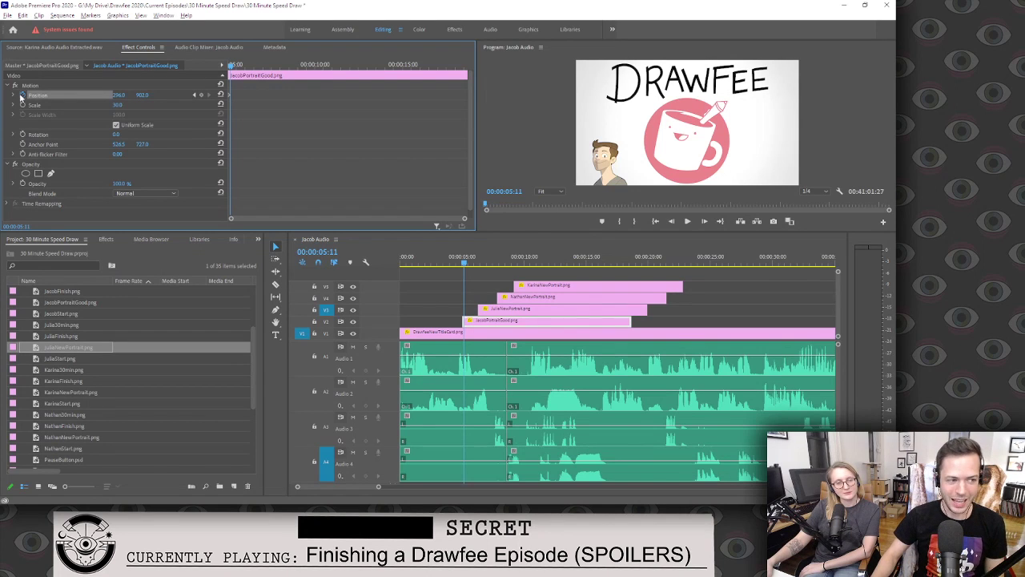
click(195, 95)
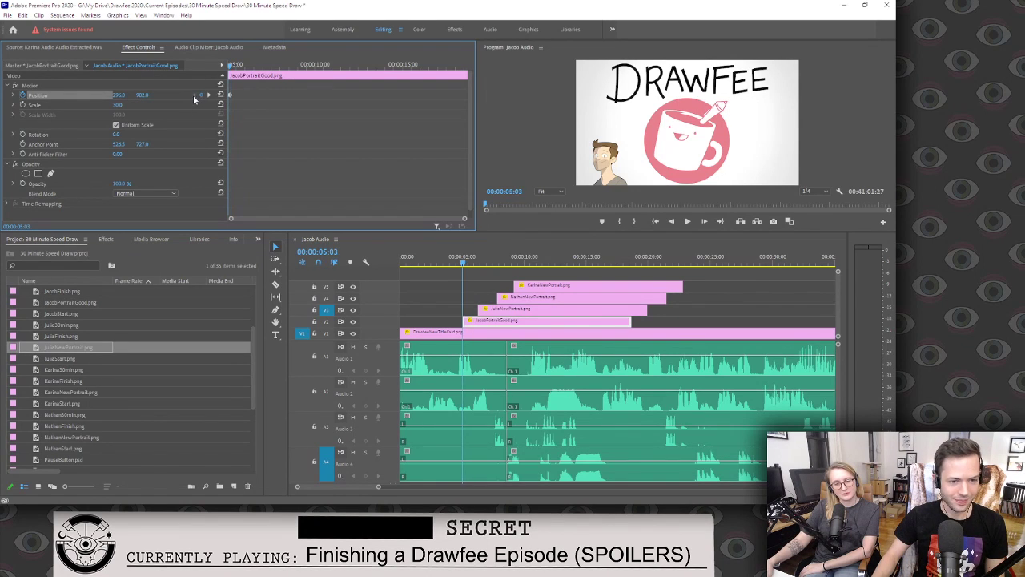
drag(139, 95, 305, 97)
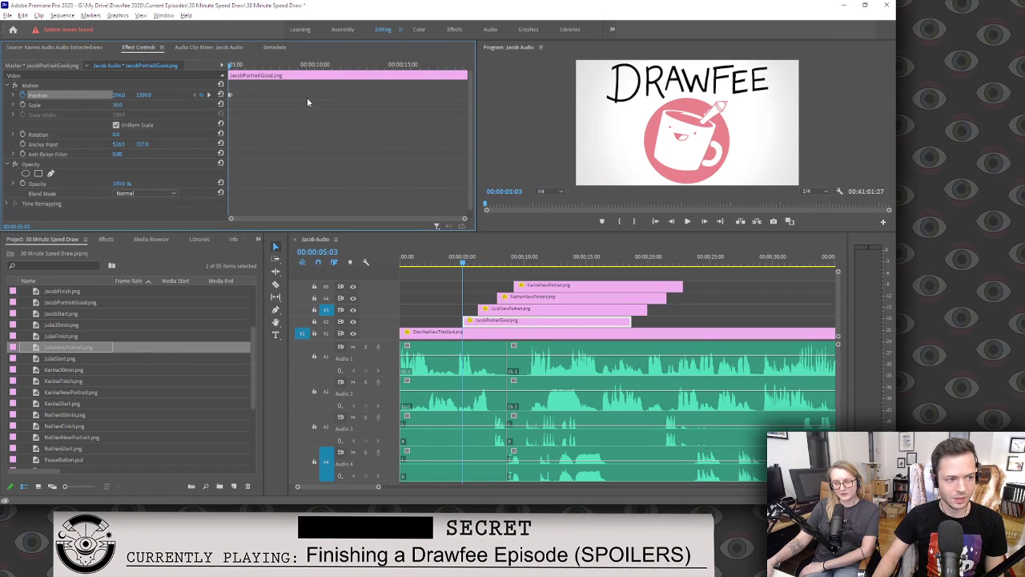
Apply Ease In and Ease Out temporal interpolation to the Jacob portrait's Position keyframes.
right_click(231, 96)
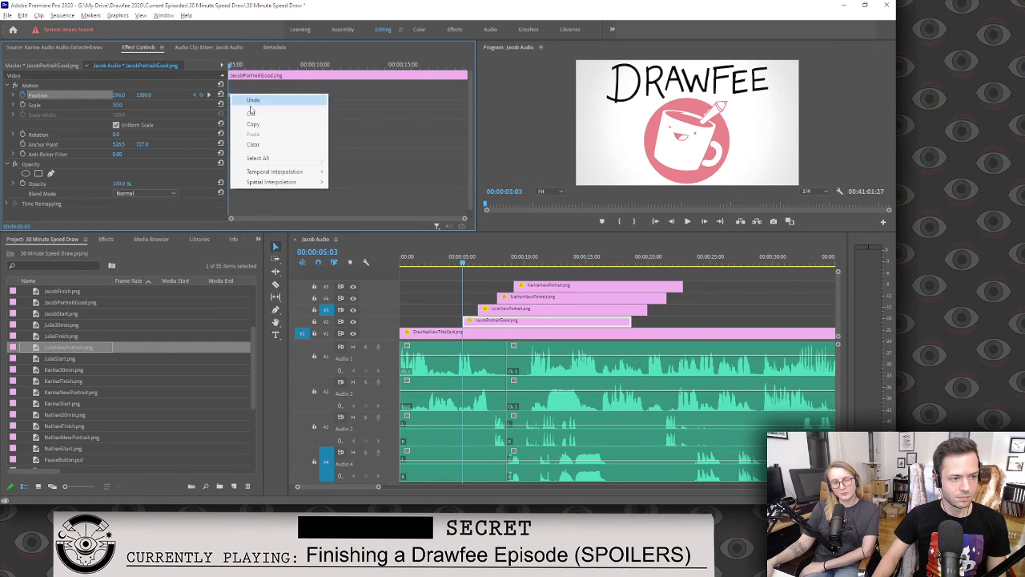
mouse_move(325, 170)
click(370, 227)
right_click(232, 96)
mouse_move(316, 173)
click(352, 238)
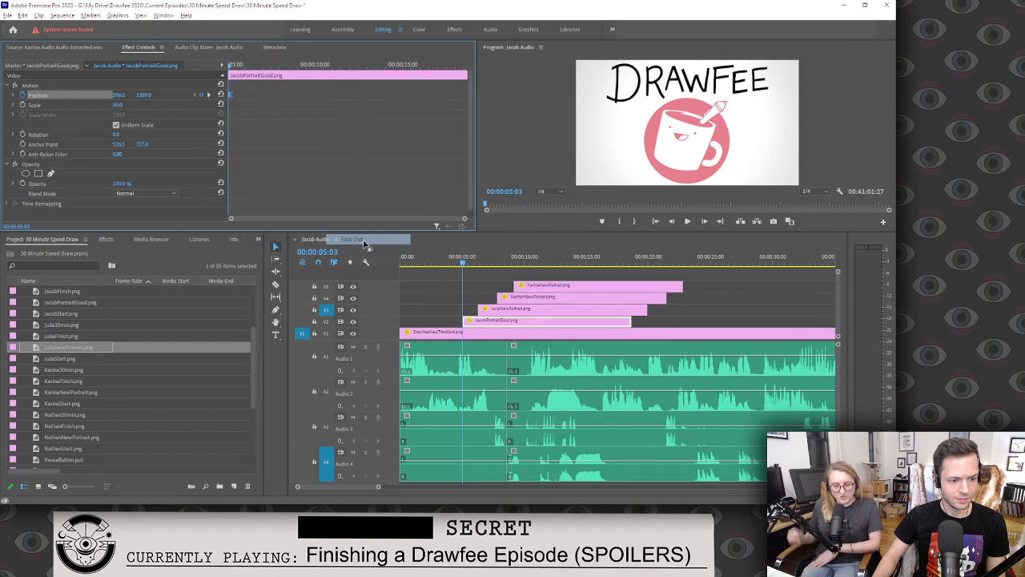
Turn on Position animation for the JuliaNewPortrait clip at its start, 00:00:06:19, and add a second keyframe at 00:00:06:25.
click(528, 310)
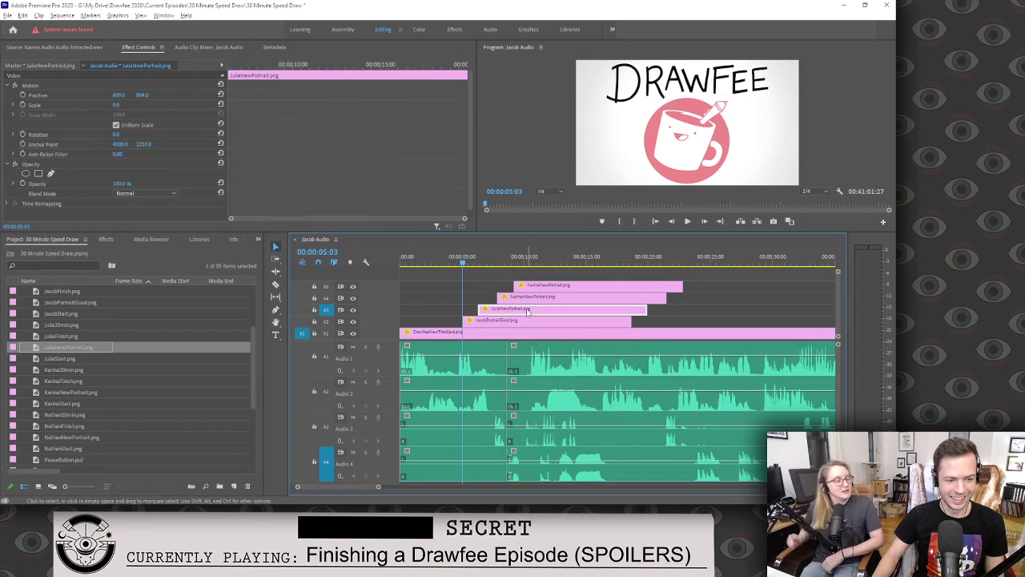
click(235, 67)
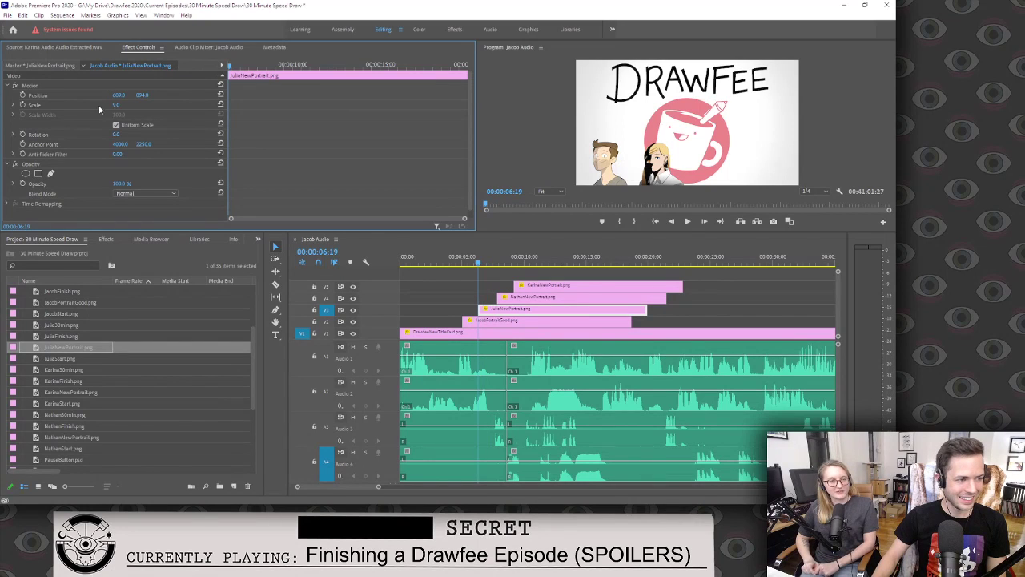
click(22, 95)
key(Right)
key(Right)
key(Right)
key(Right)
key(Right)
key(Right)
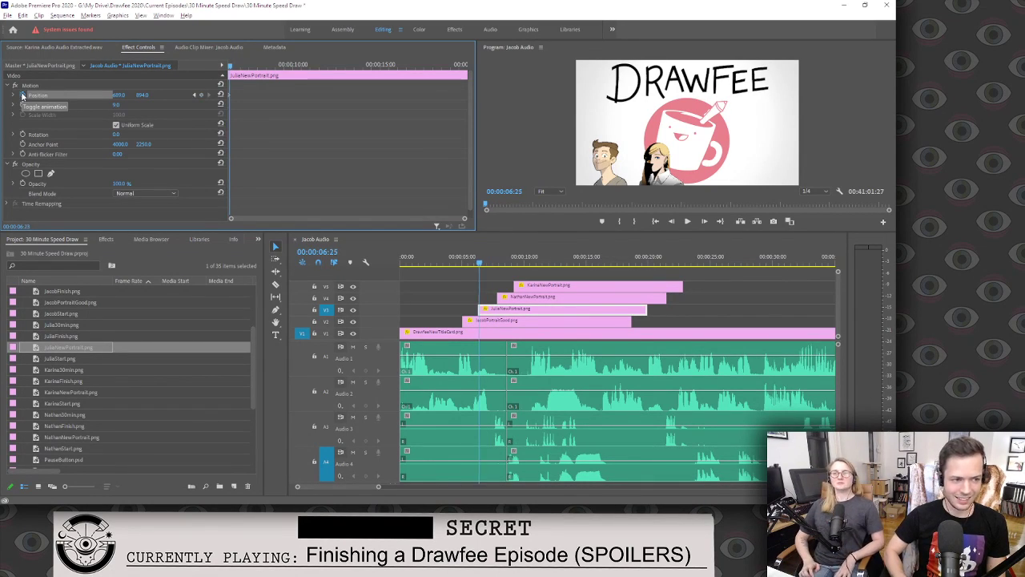
Set the vertical position at the Julia portrait's start keyframe to 1270, below the frame.
click(194, 95)
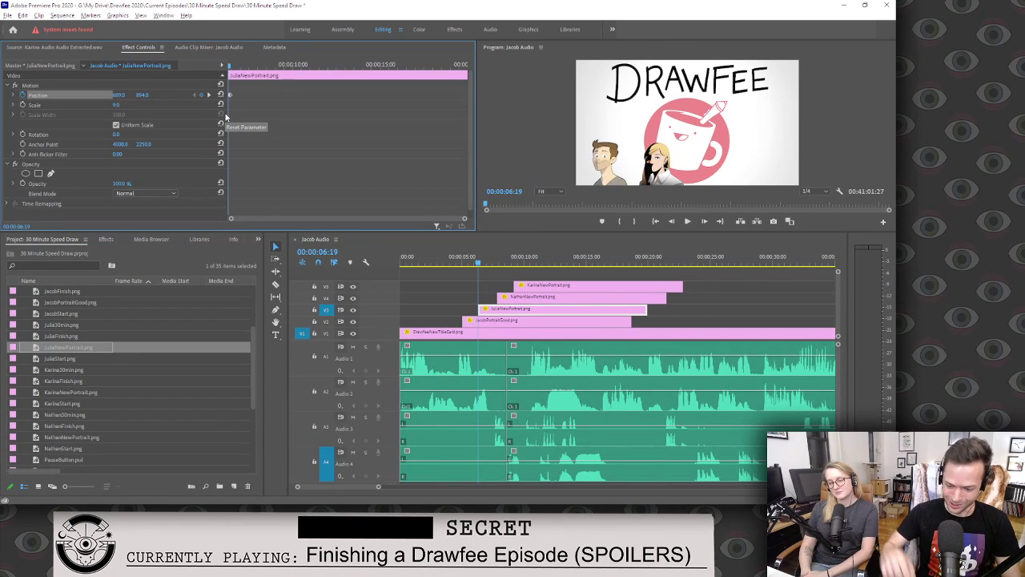
click(505, 296)
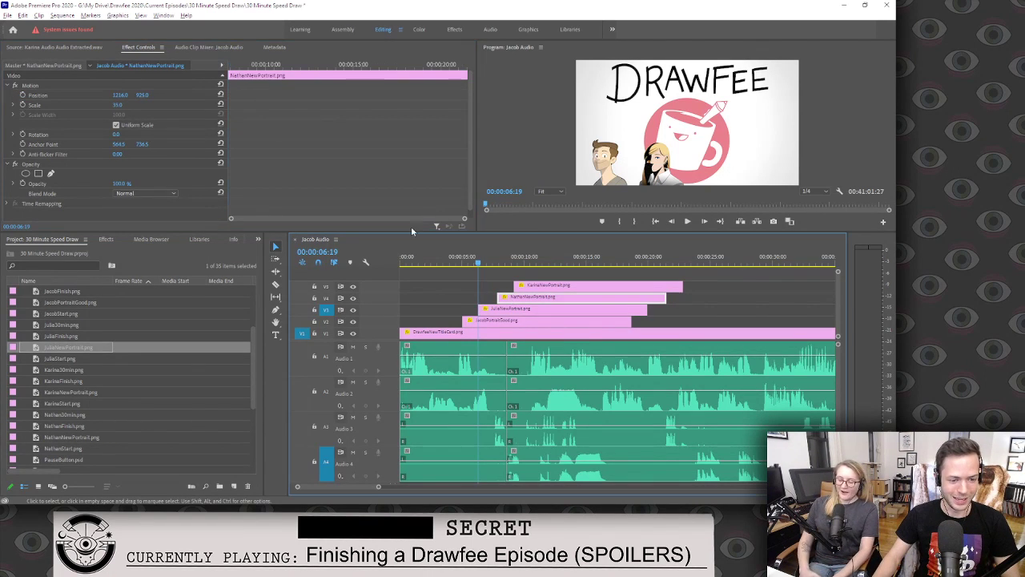
click(493, 309)
click(242, 105)
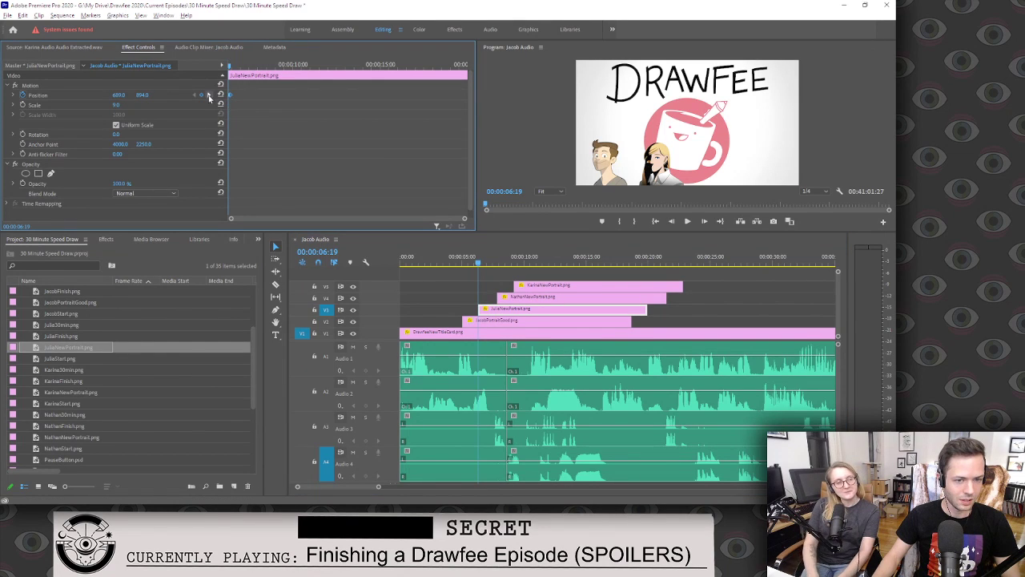
drag(143, 94, 186, 106)
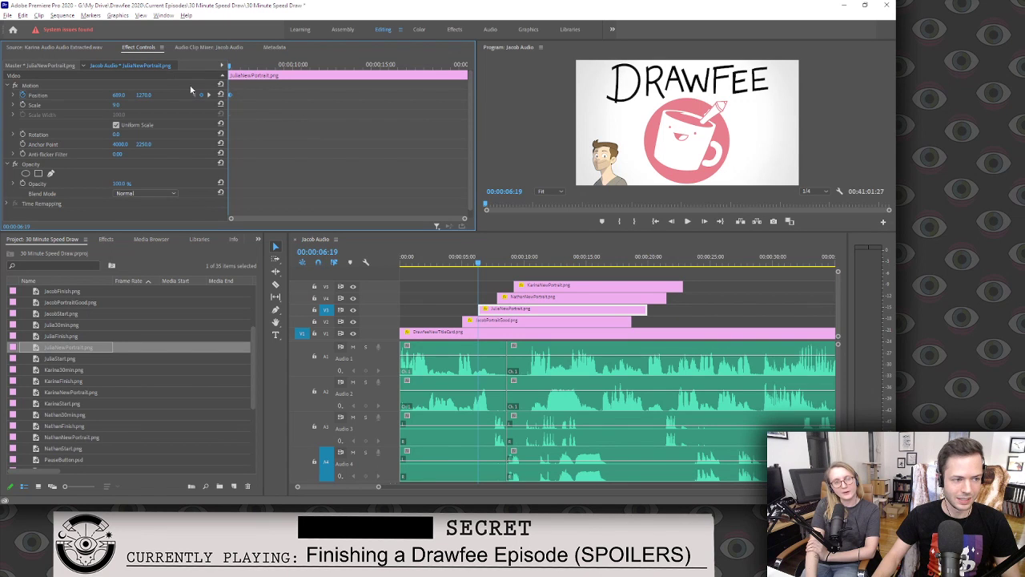
Apply Ease In and Ease Out temporal interpolation to the Julia portrait's Position keyframes.
right_click(231, 97)
mouse_move(277, 171)
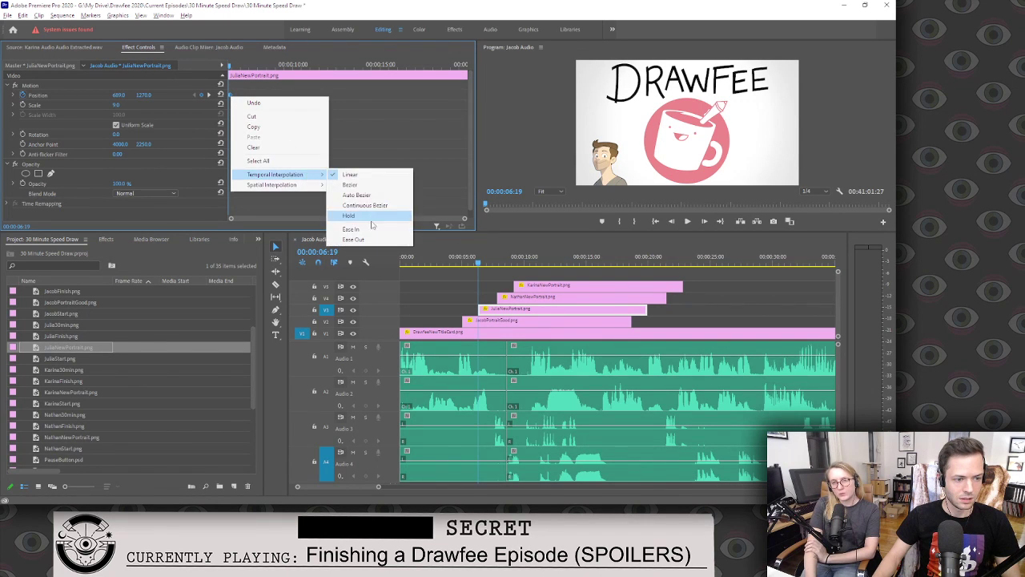
click(370, 227)
right_click(230, 97)
mouse_move(304, 171)
click(376, 238)
Animate the NathanNewPortrait clip's Position with keyframes at 00:00:07:52 and 00:00:07:58, setting the start keyframe's vertical position to 1309.
click(560, 297)
key(Down)
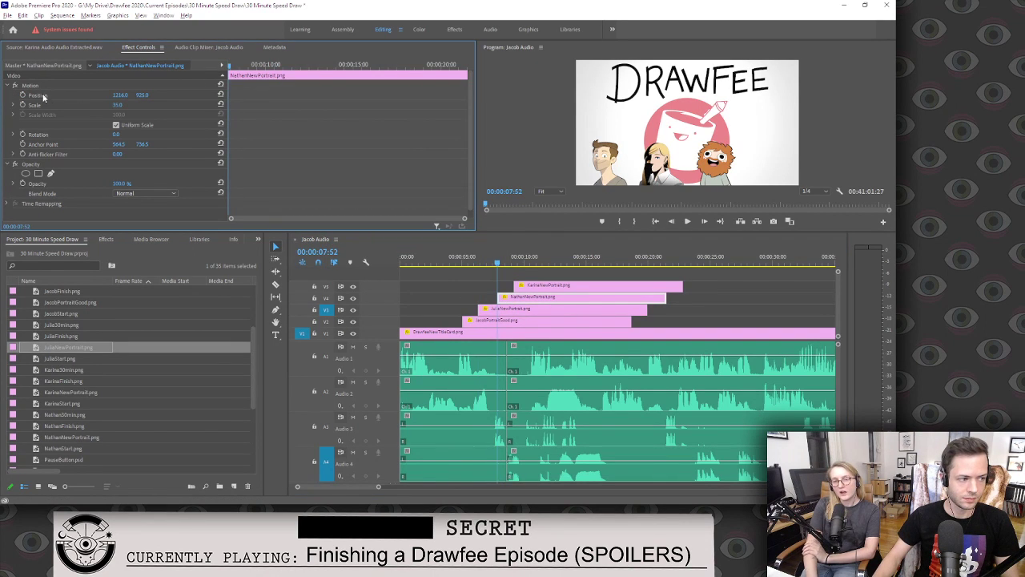
click(24, 95)
key(Right)
key(Right)
key(Right)
key(Right)
key(Right)
key(Right)
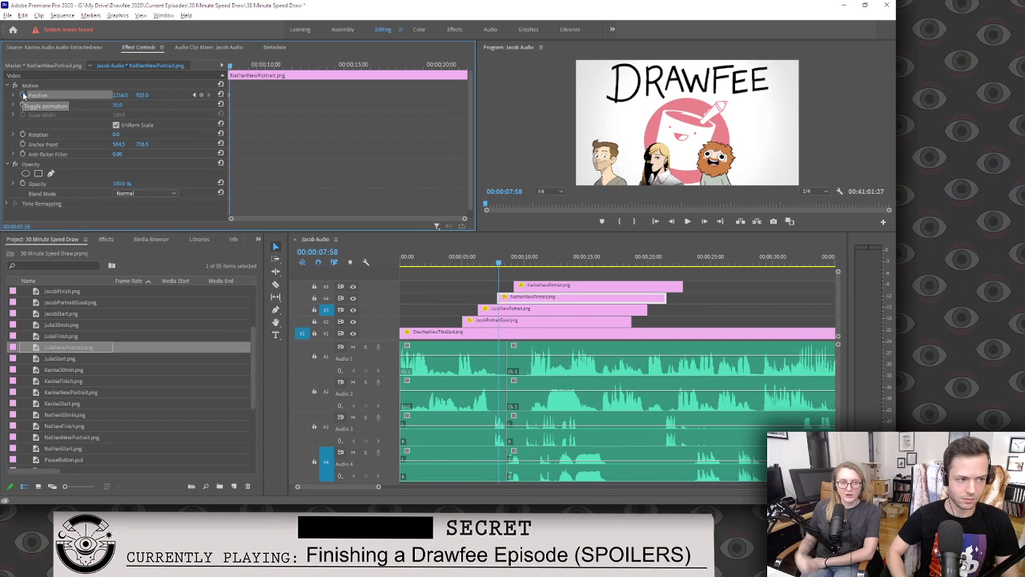
click(194, 94)
drag(143, 95, 236, 110)
Apply Ease In and Ease Out temporal interpolation to the Nathan portrait's Position keyframes.
right_click(230, 96)
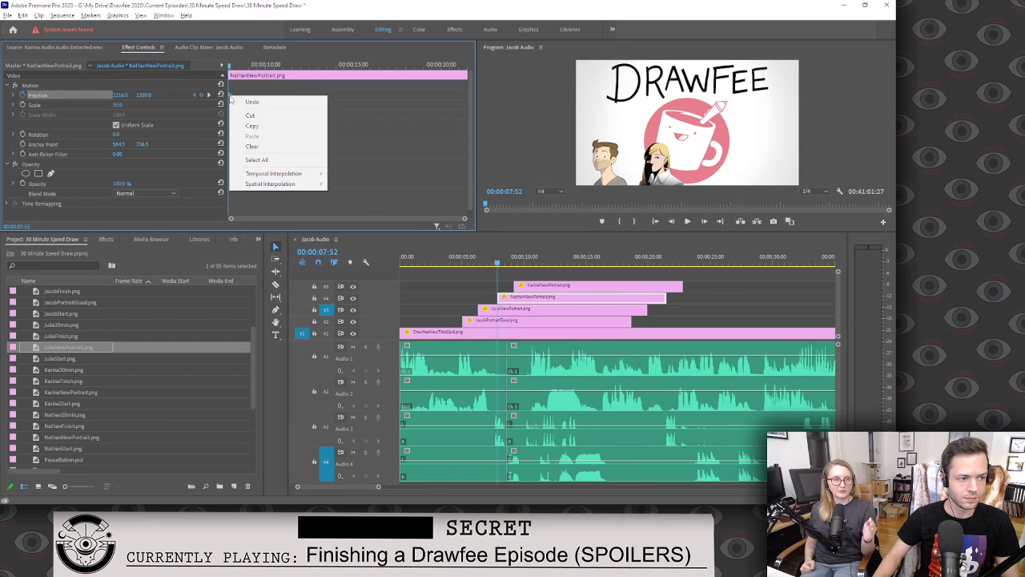
mouse_move(276, 174)
click(356, 230)
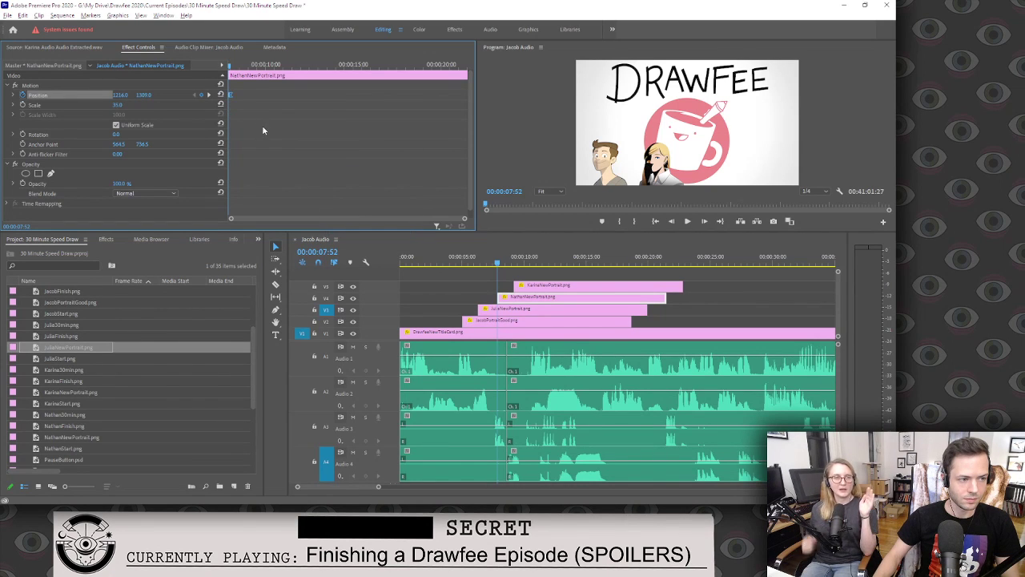
right_click(230, 96)
mouse_move(317, 173)
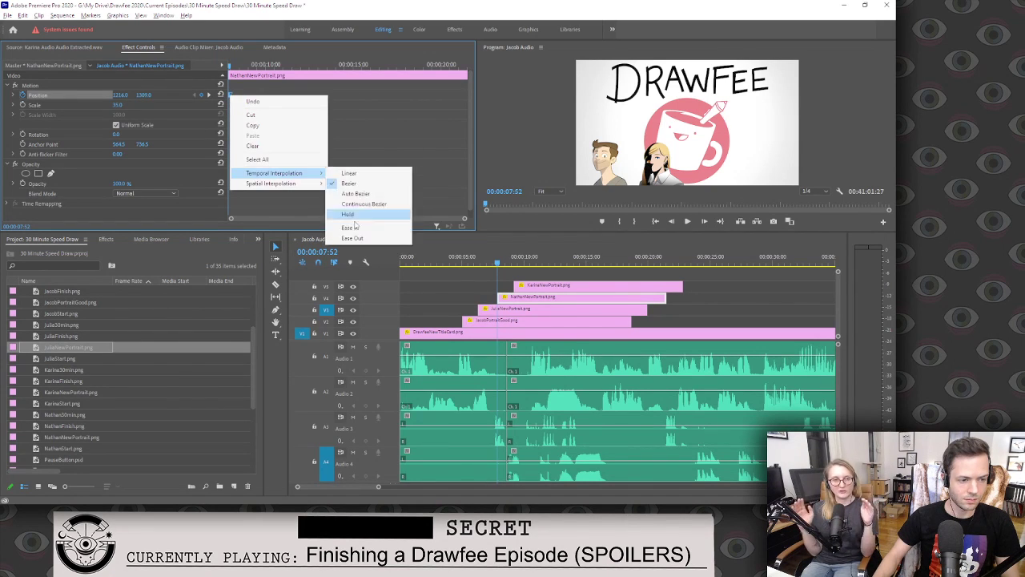
click(361, 239)
Animate the KarinaNewPortrait clip's Position with keyframes at 00:00:09:12 and 00:00:09:20, setting the start keyframe's vertical position to 1370.
key(Down)
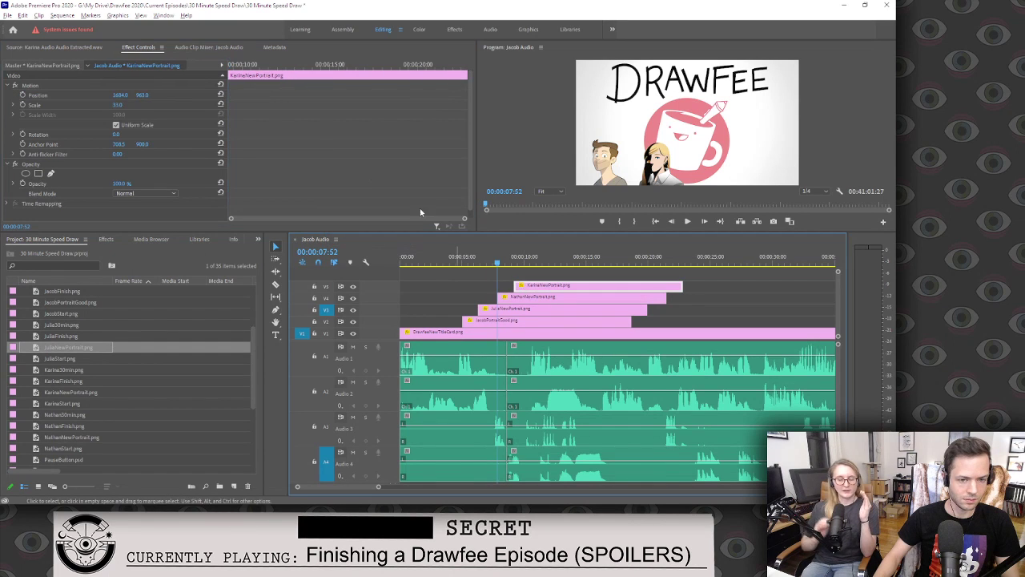
click(230, 64)
key(Left)
key(Left)
click(38, 95)
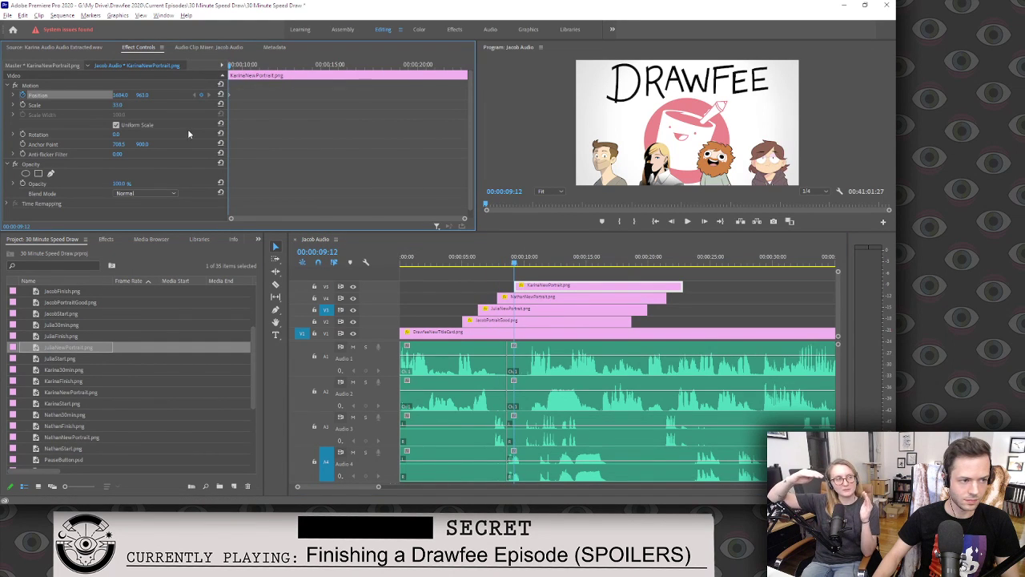
key(shift+Right)
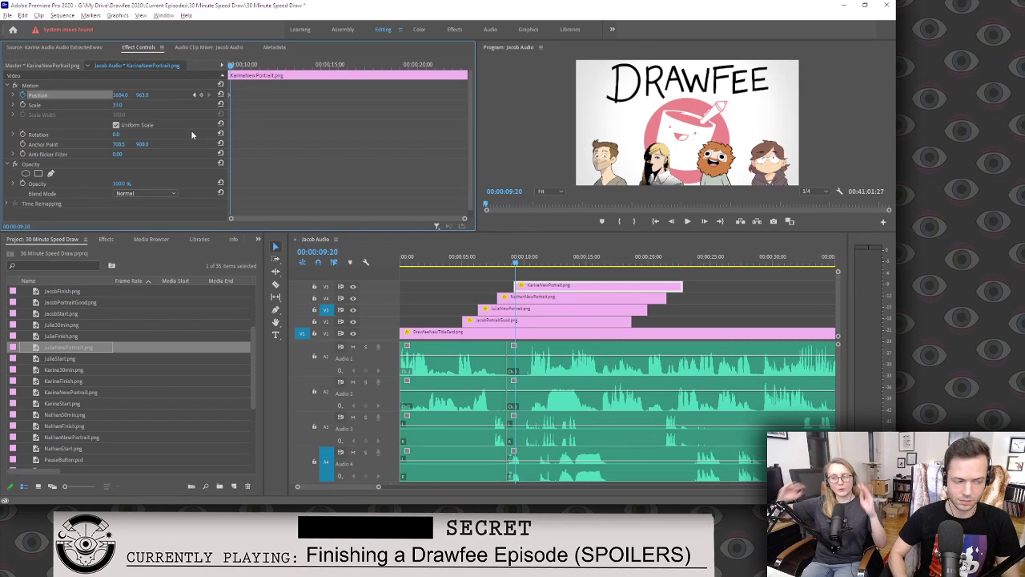
click(197, 95)
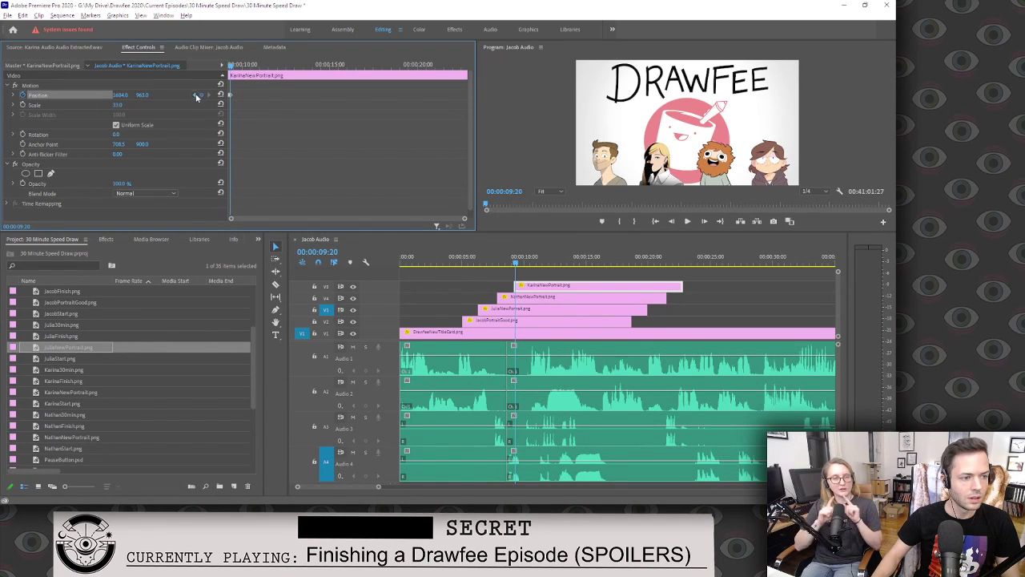
drag(142, 95, 212, 87)
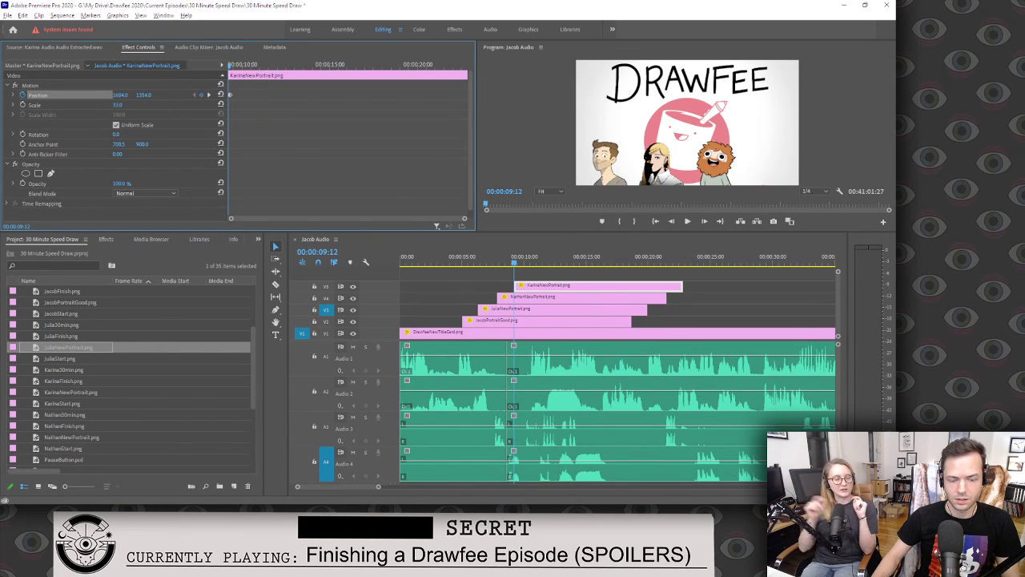
Apply Ease In and Ease Out temporal interpolation to the Karina portrait's Position keyframes.
right_click(231, 95)
mouse_move(304, 171)
click(400, 237)
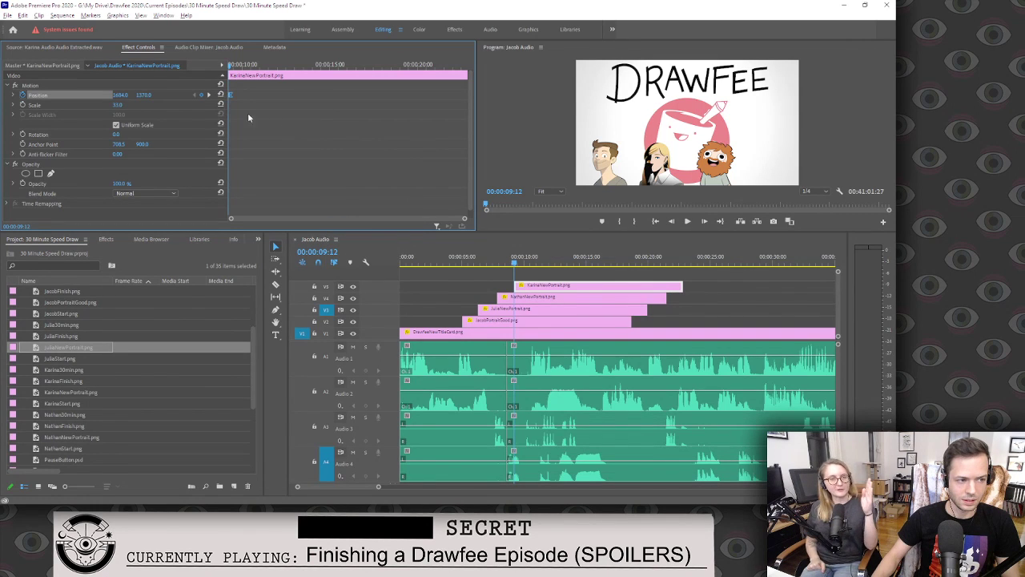
right_click(231, 95)
mouse_move(305, 170)
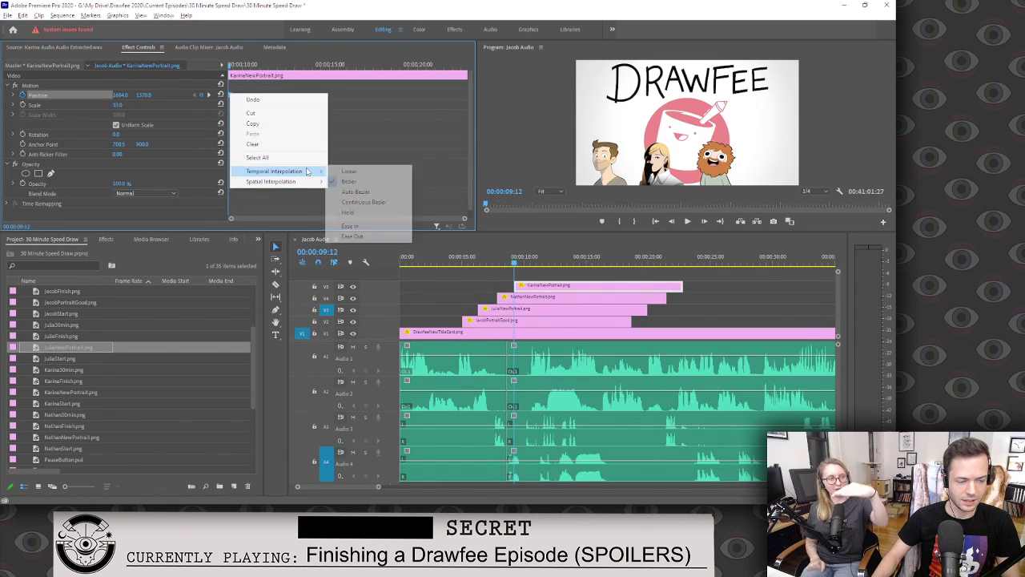
click(359, 238)
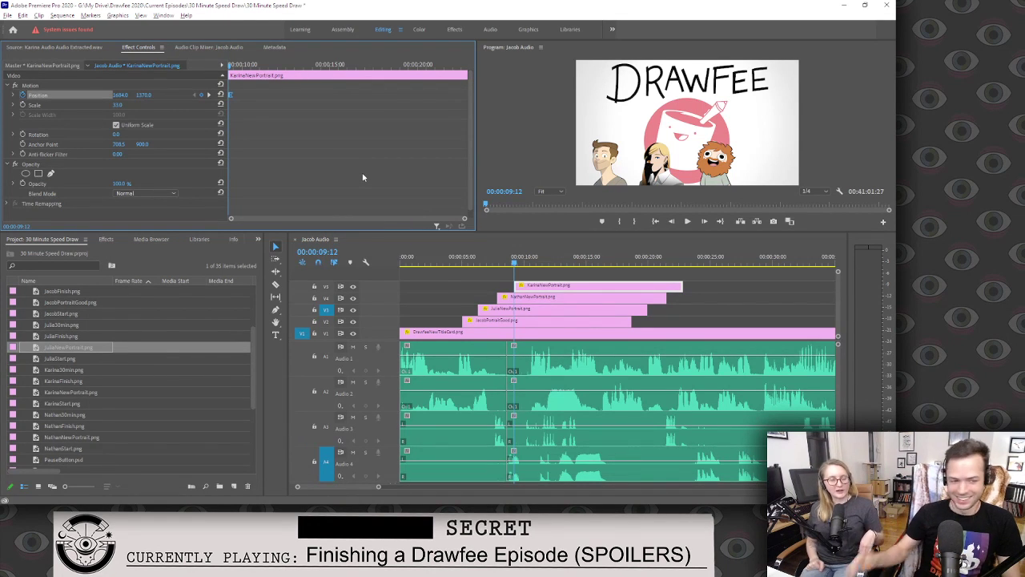
Deselect the clips and play the sequence from about 5 seconds to review the four portrait entrances.
click(457, 273)
click(534, 285)
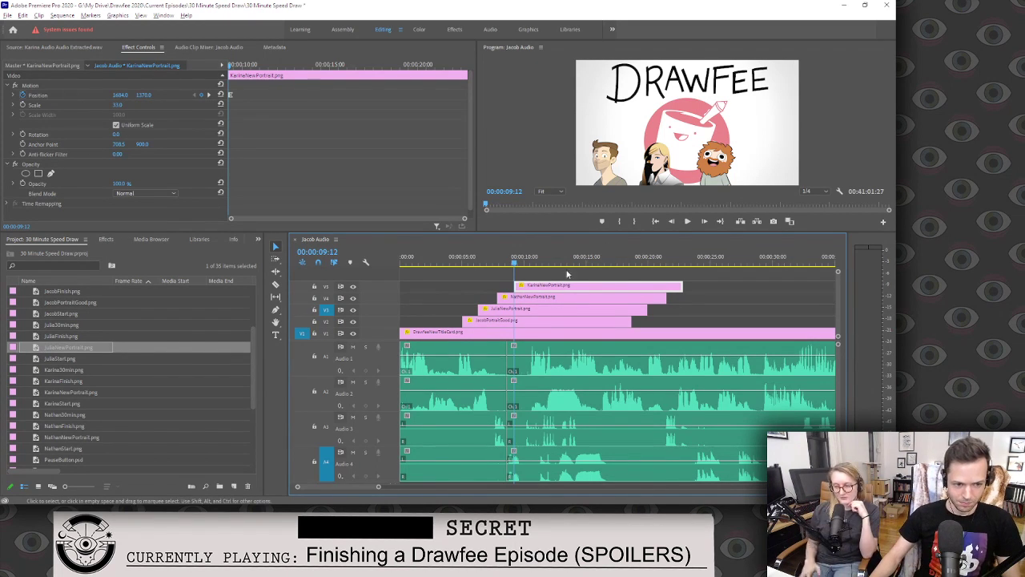
click(458, 272)
click(460, 260)
key(space)
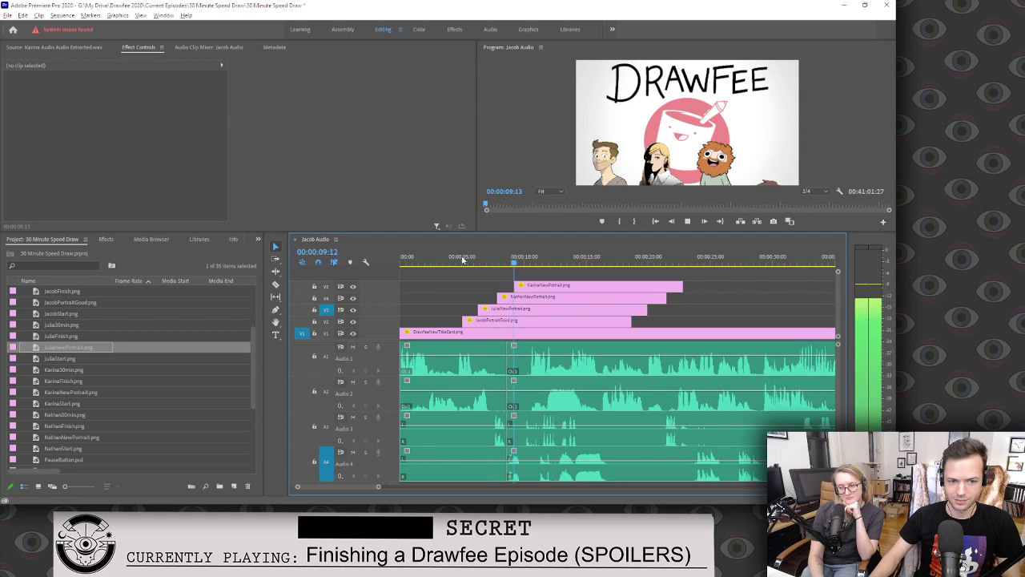
key(space)
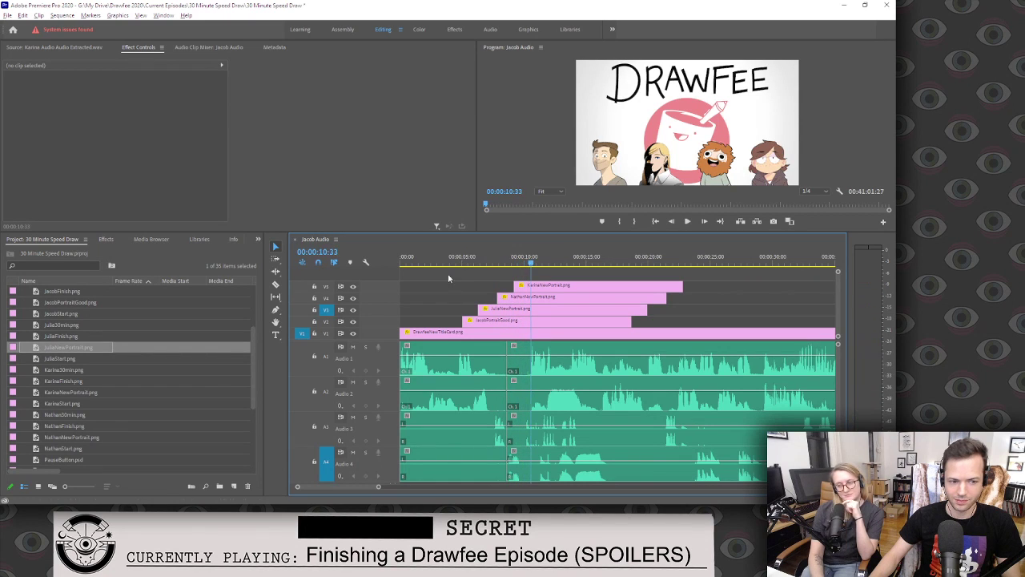
Slow the Julia portrait's entrance by moving its second Position keyframe to about 00:00:06:35, and play it back.
click(497, 312)
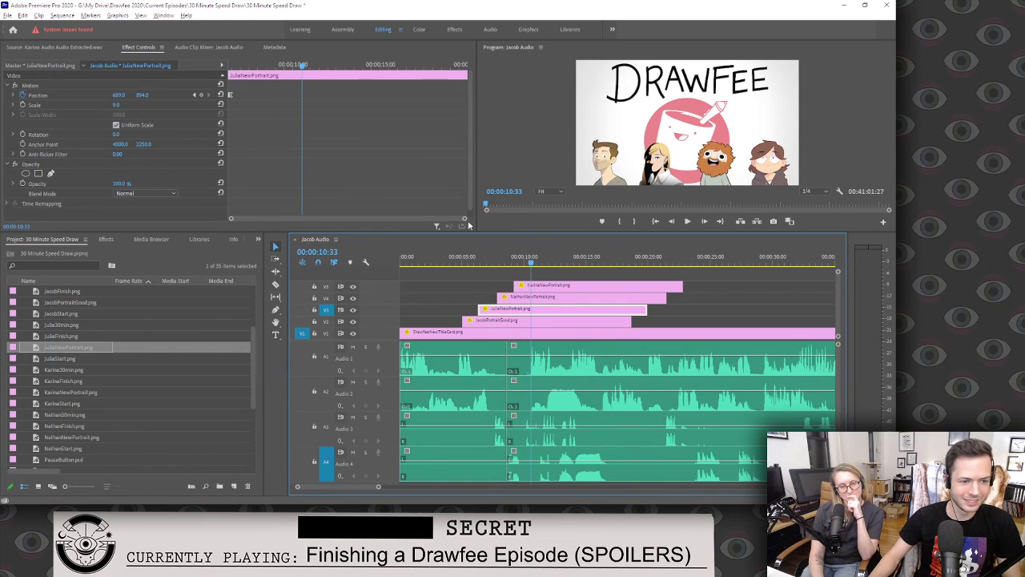
click(233, 66)
drag(463, 220, 349, 207)
drag(254, 96, 283, 97)
click(478, 261)
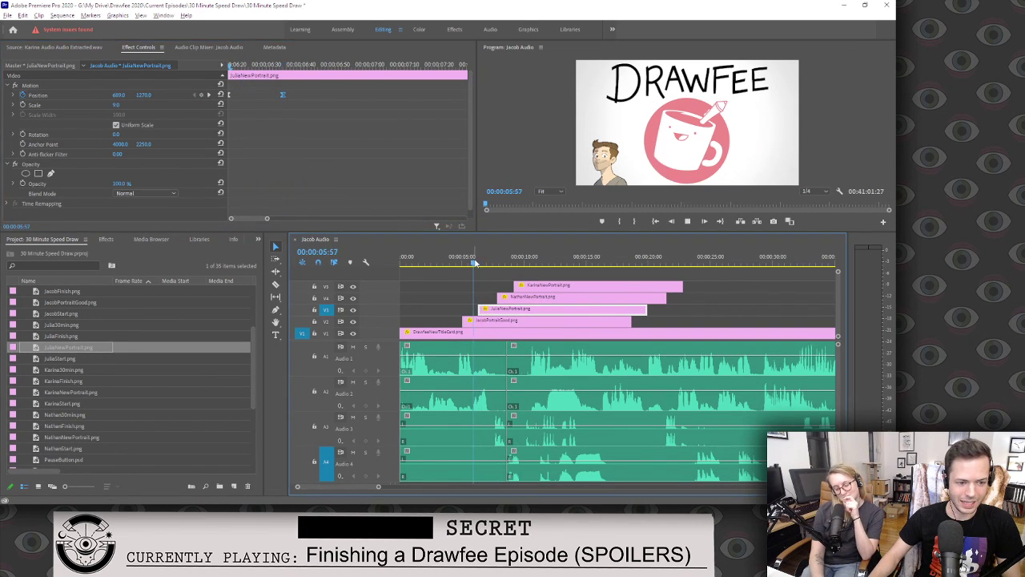
key(space)
key(space)
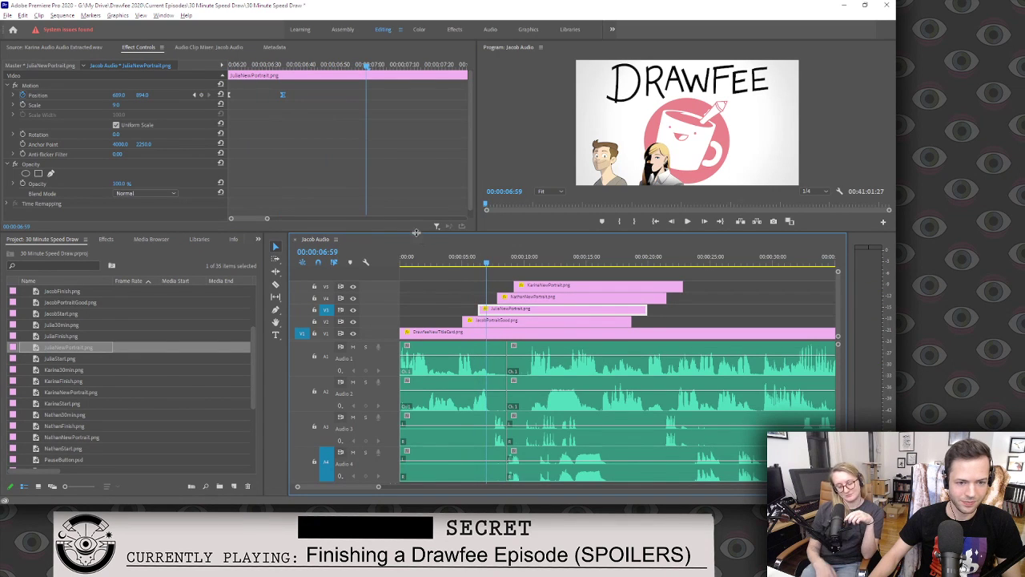
Delay the Julia portrait's second Position keyframe further, to about 00:00:07:03, replaying the entrance to check its speed.
drag(282, 96, 349, 97)
click(232, 66)
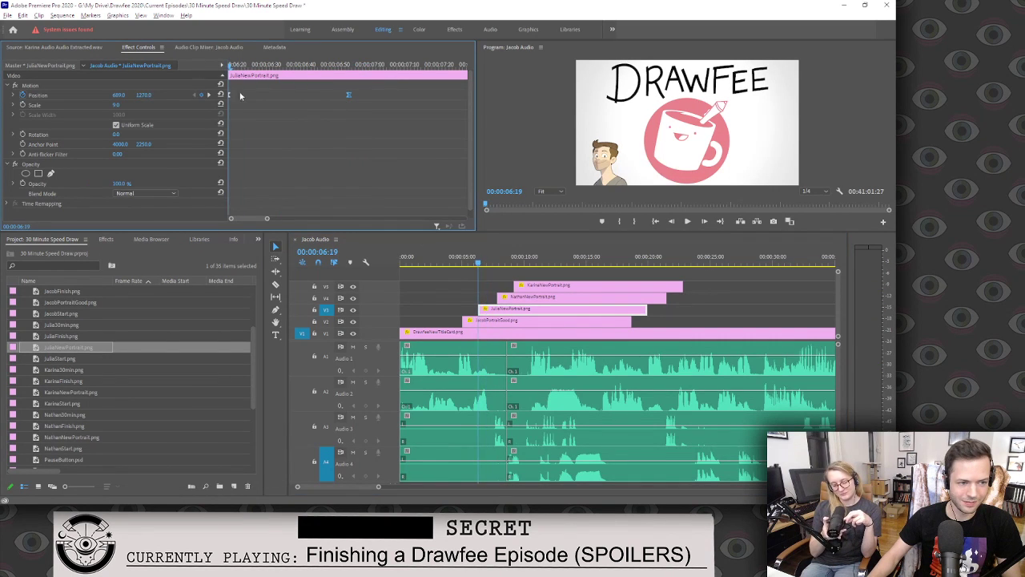
key(space)
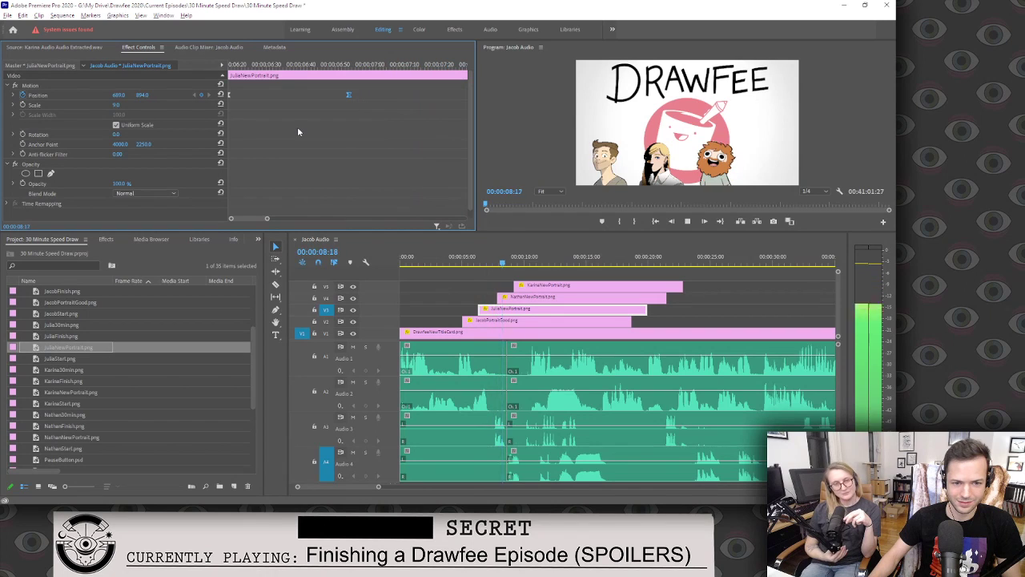
key(space)
drag(349, 96, 380, 97)
drag(266, 65, 229, 66)
key(space)
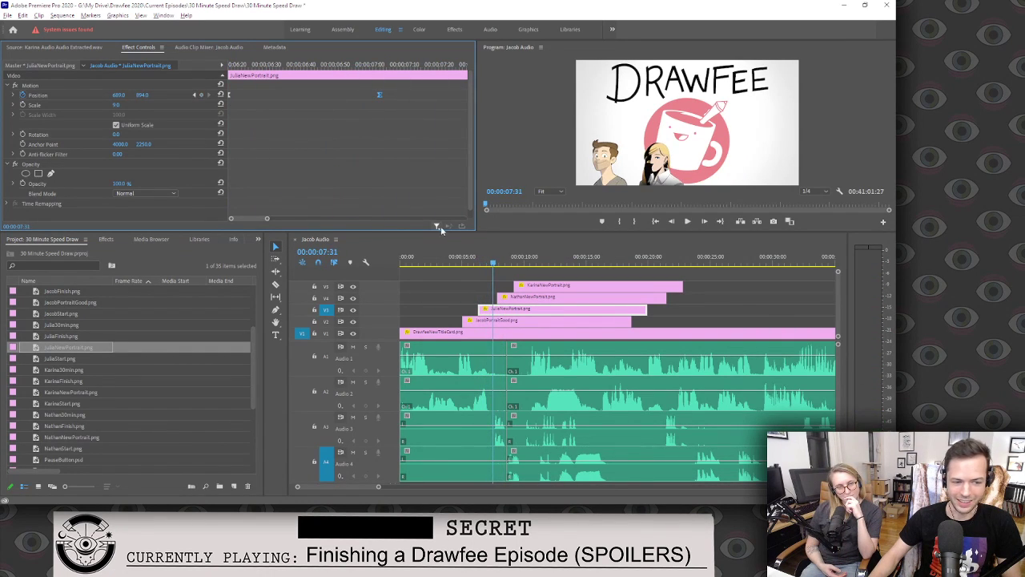
Replay the portrait entrances from about 4 seconds, deselect the Julia portrait clip and save the project.
click(453, 259)
key(space)
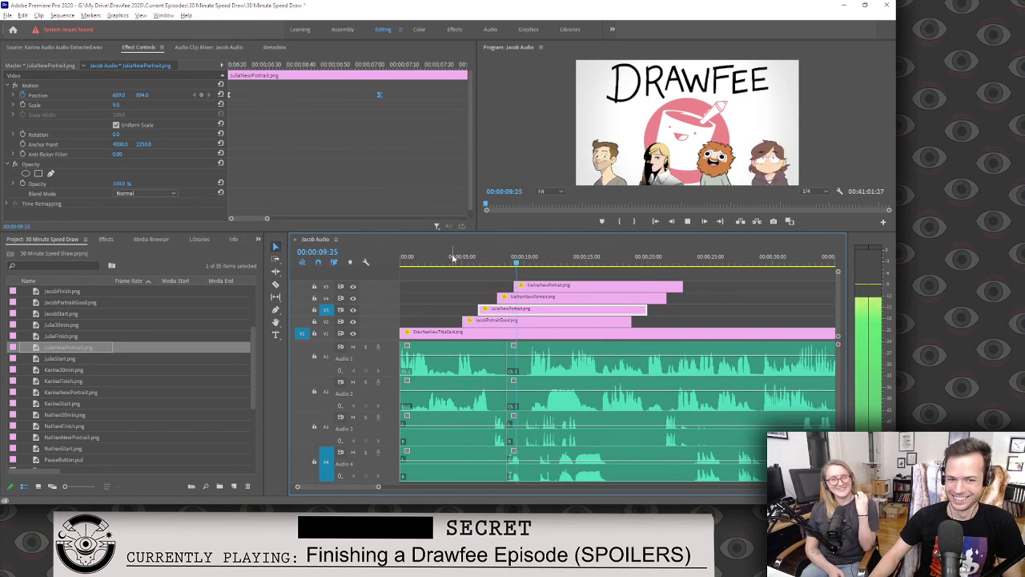
key(space)
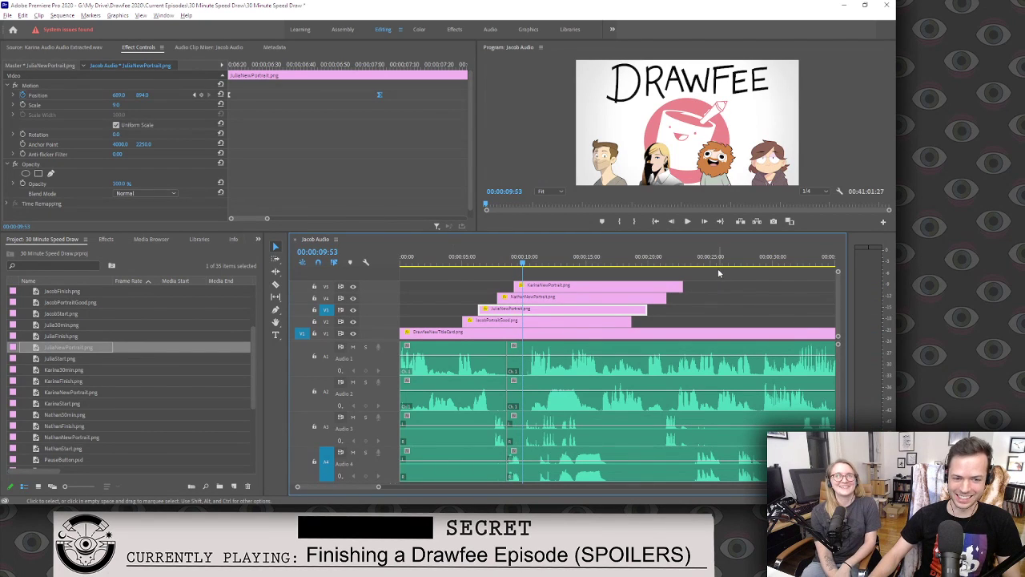
click(719, 273)
key(ctrl+s)
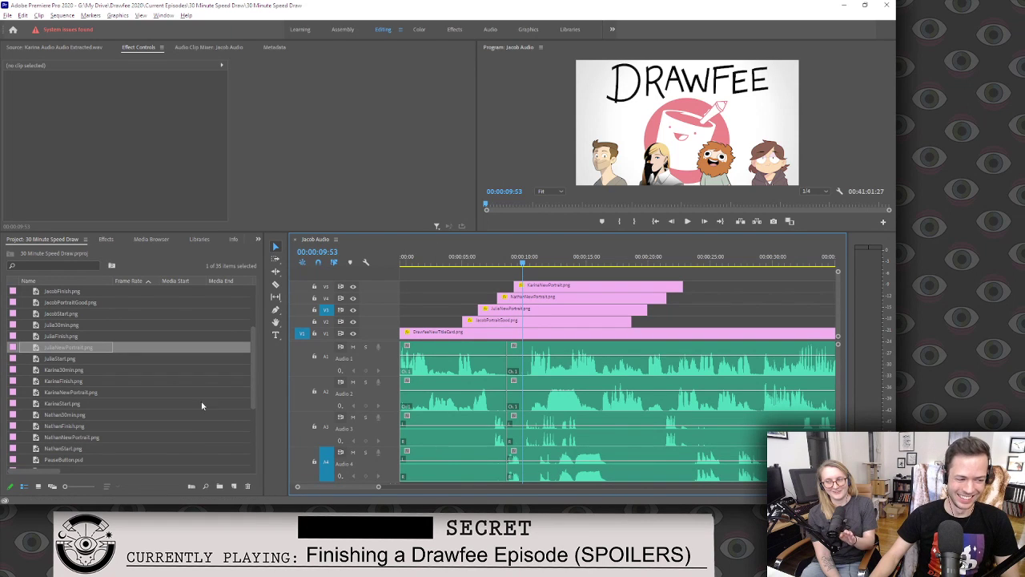
Export the frame at 00:00:10:14, with all four portraits in place, as a PNG named IntroScene and import it into the project.
scroll(362, 484, down, 3)
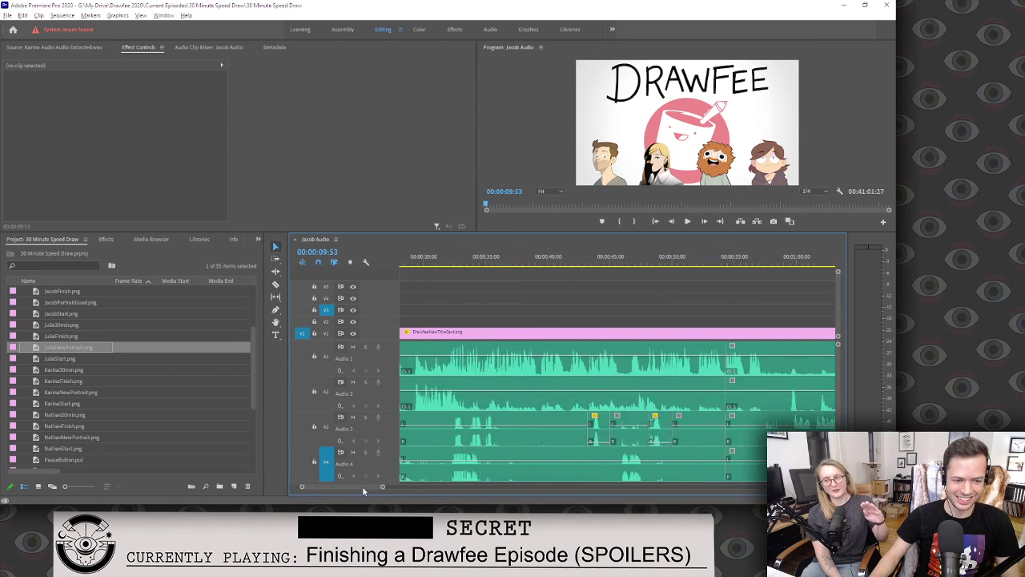
scroll(362, 489, up, 3)
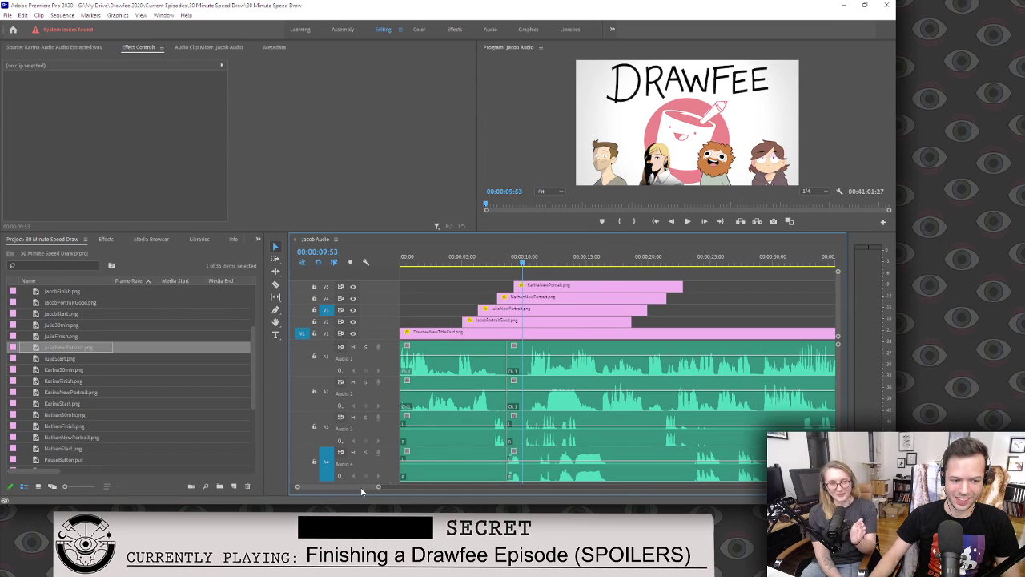
scroll(361, 486, down, 1)
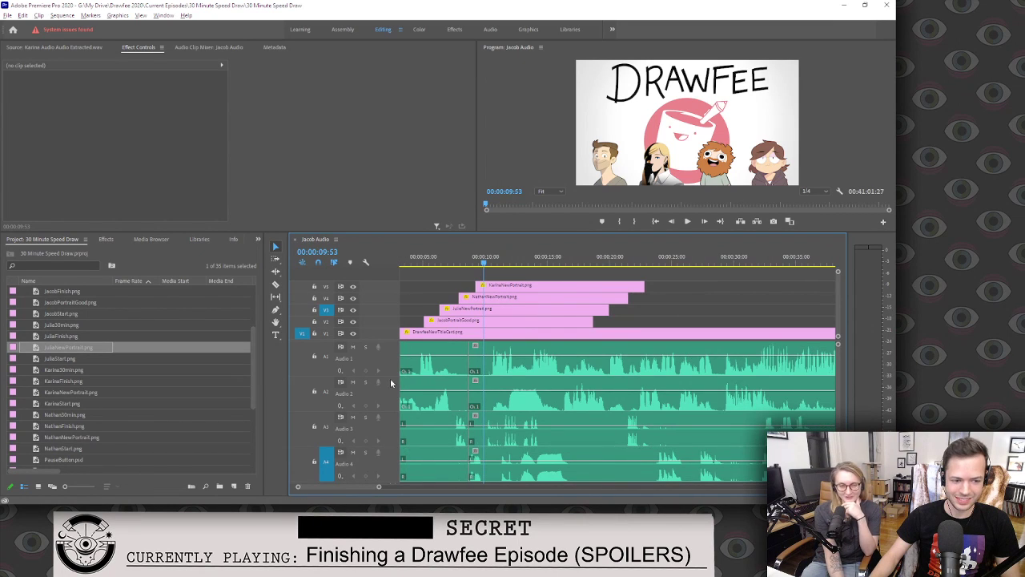
click(486, 262)
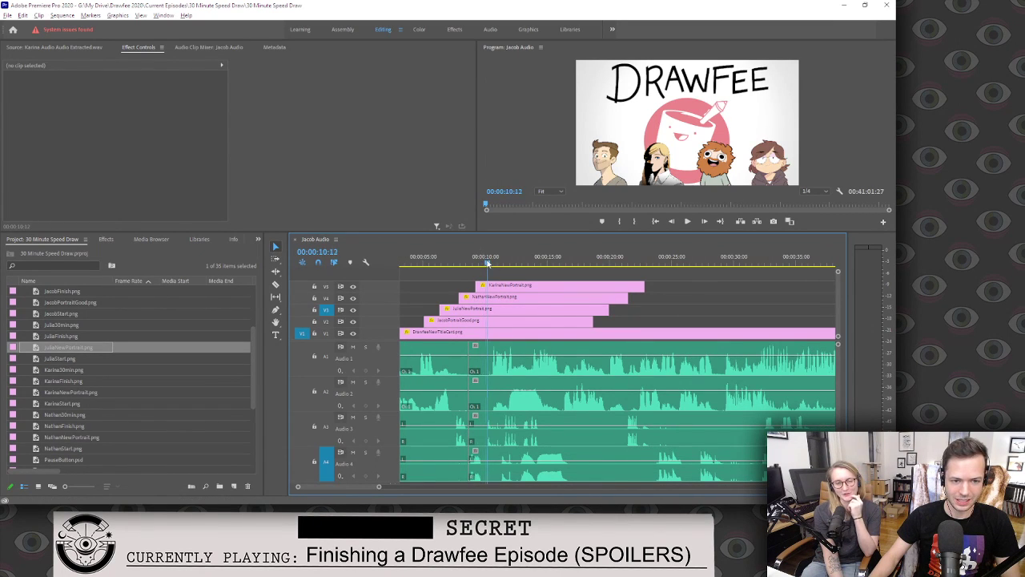
click(487, 262)
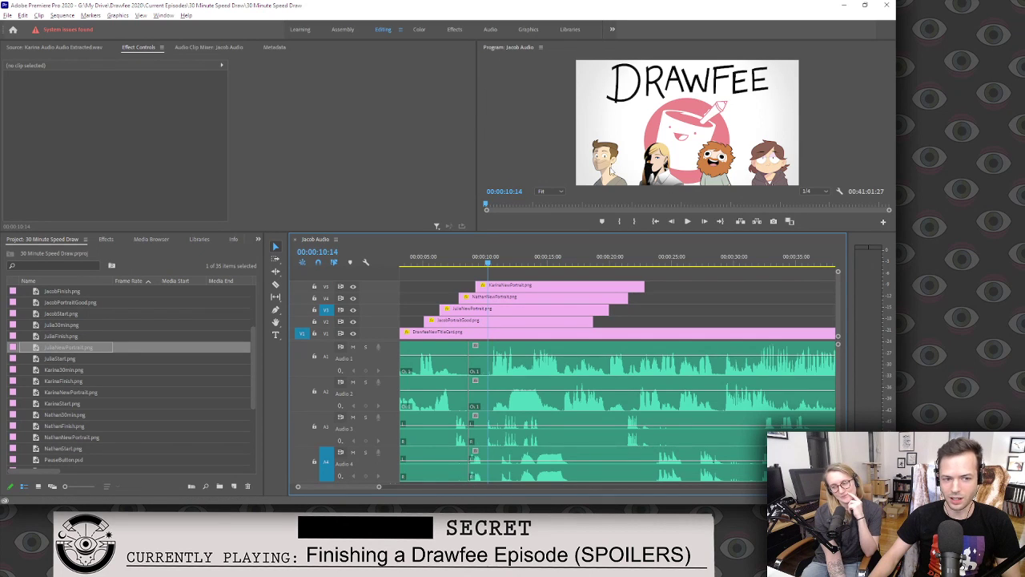
click(773, 222)
text(Intro)
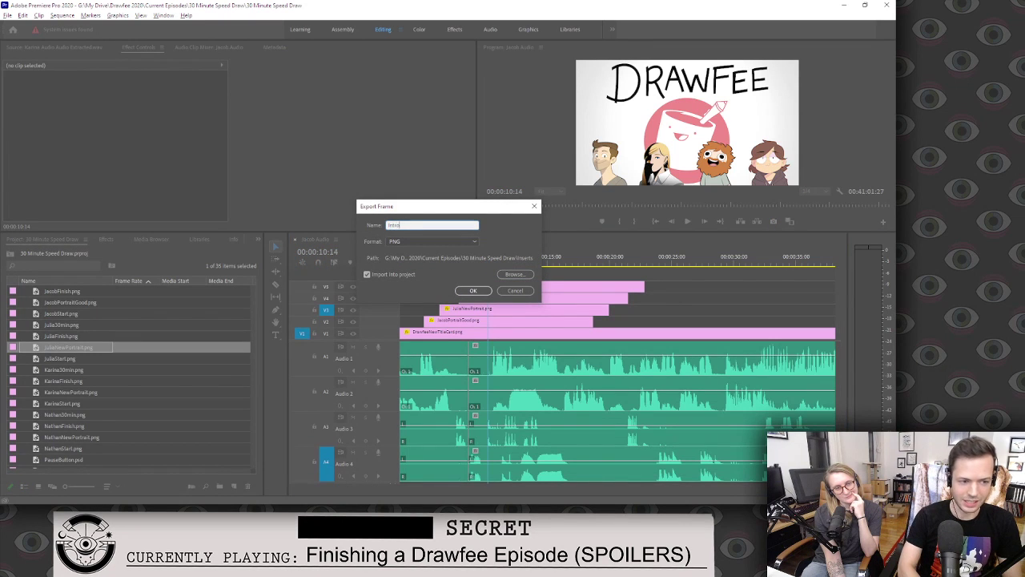
text(Card)
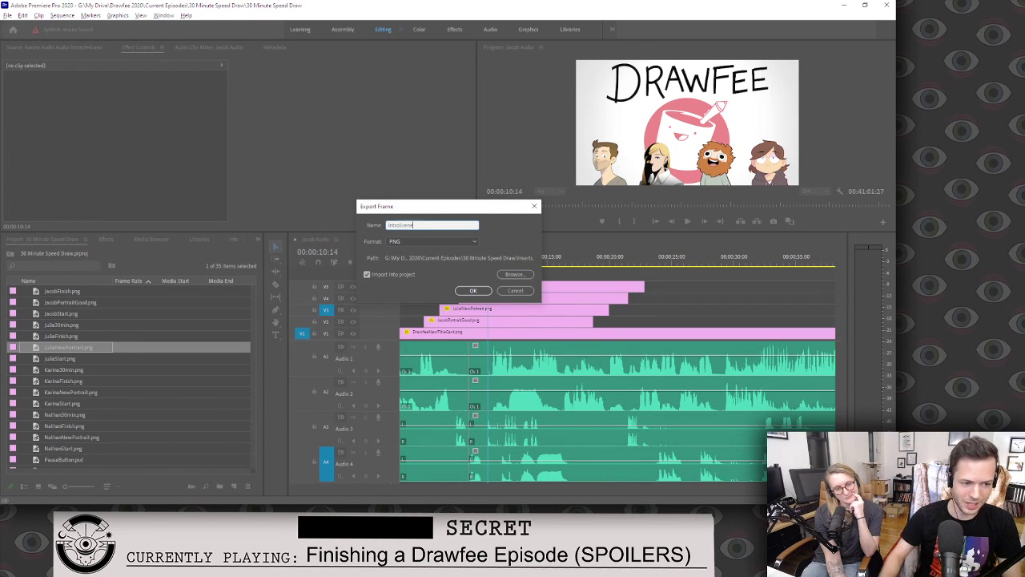
click(472, 290)
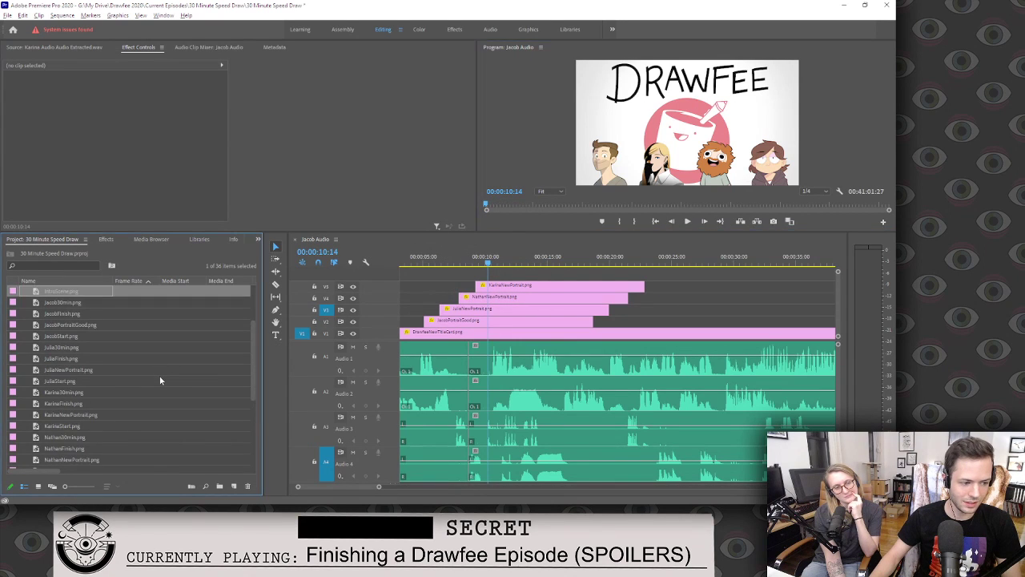
Cut the four portrait clips at 00:00:10:14 and delete the parts after the cut.
key(c)
click(487, 286)
click(487, 297)
click(487, 309)
click(487, 320)
key(v)
drag(522, 272, 533, 321)
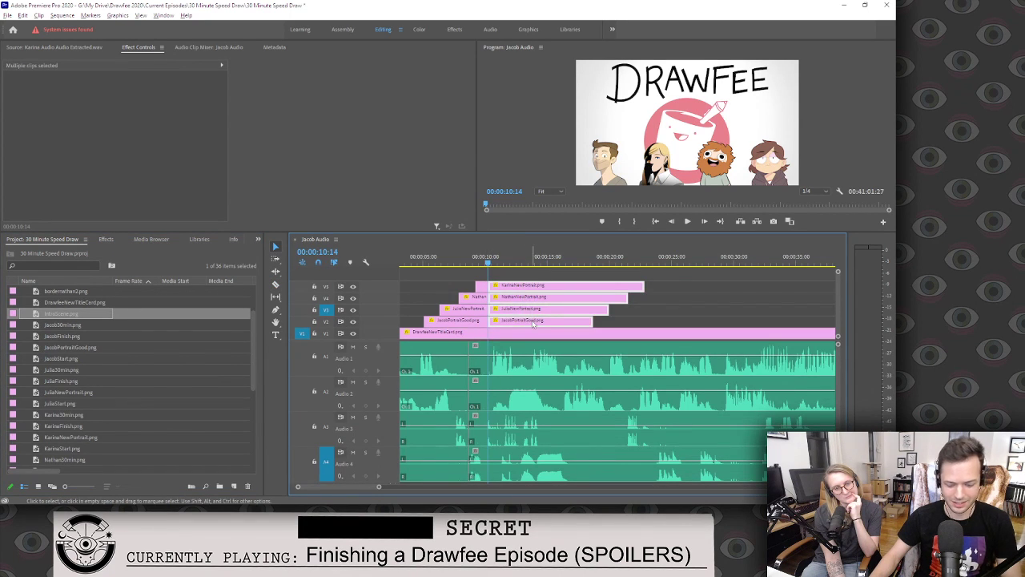
key(Delete)
Place IntroScene.png on V2 directly after the trimmed portraits and extend it to the start of the PauseButton.psd clip.
drag(136, 312, 713, 321)
scroll(366, 485, down, 5)
scroll(366, 485, up, 5)
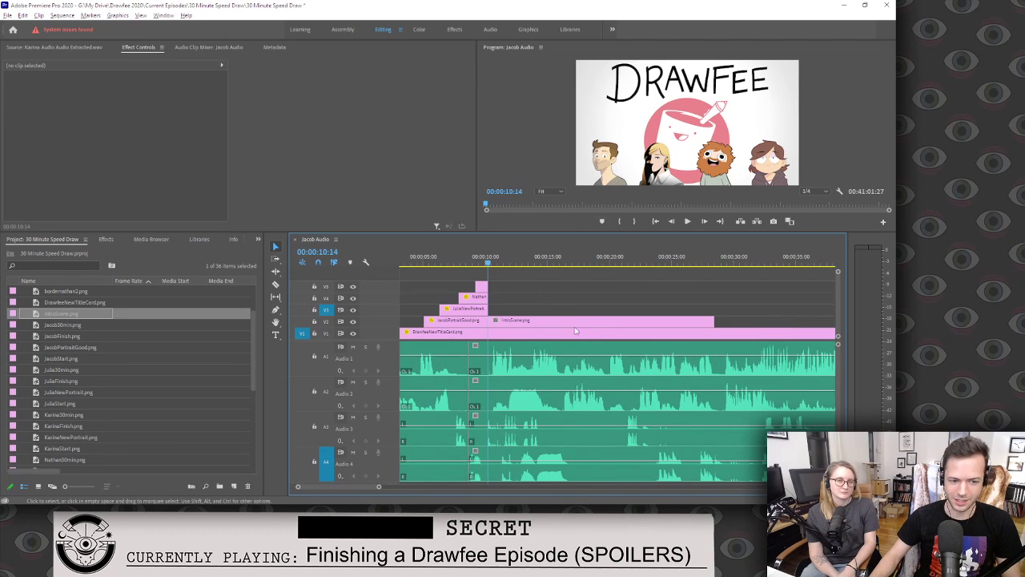
drag(380, 486, 451, 480)
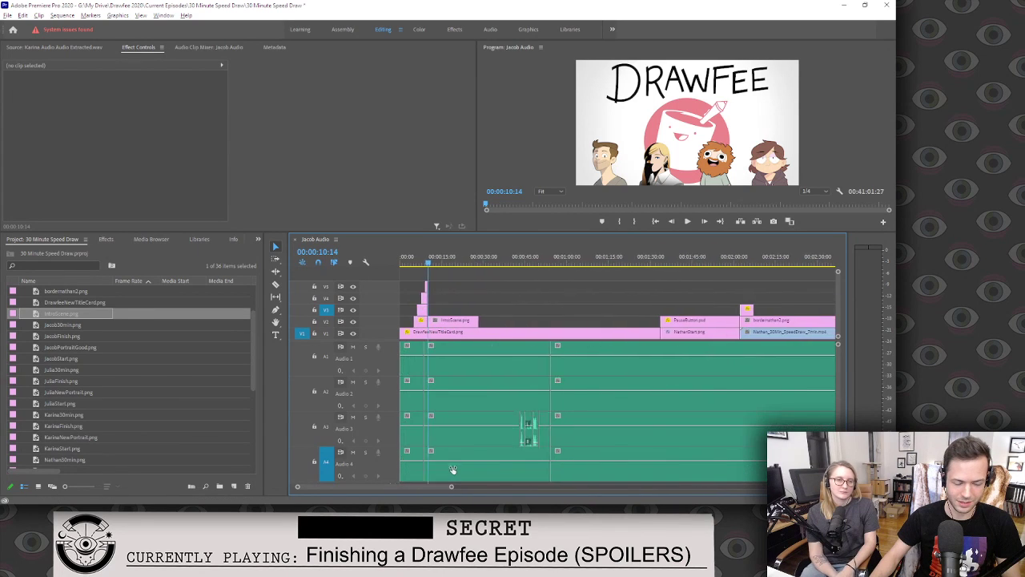
drag(483, 317, 667, 319)
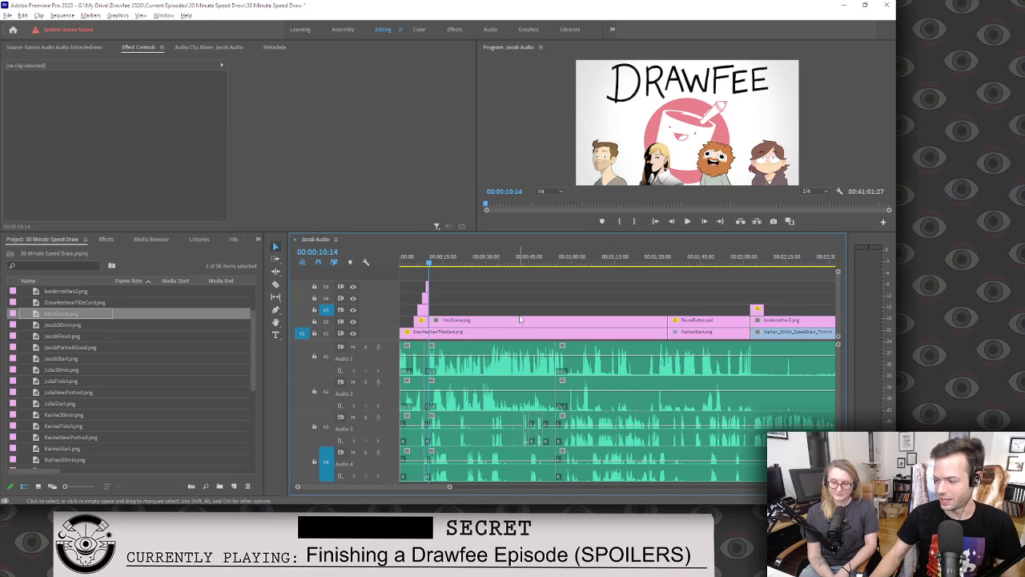
Find and open Notepad from the Windows search.
mouse_move(551, 503)
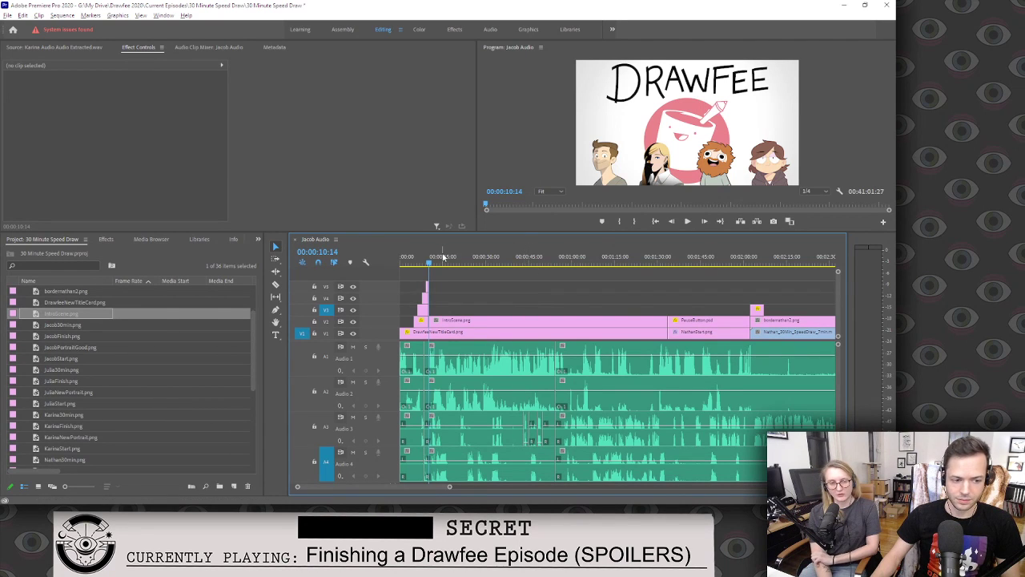
mouse_move(136, 501)
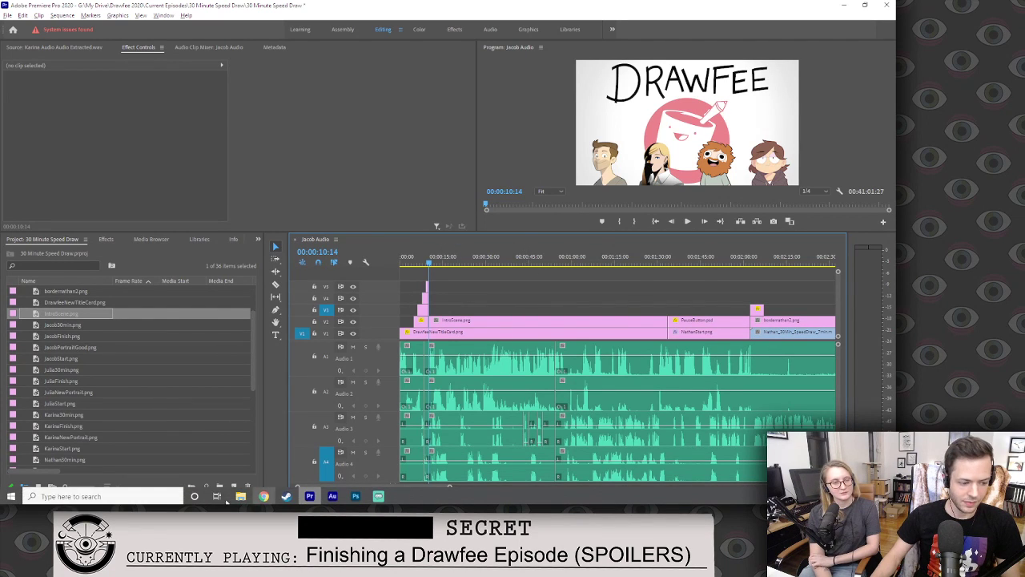
click(137, 496)
text(note)
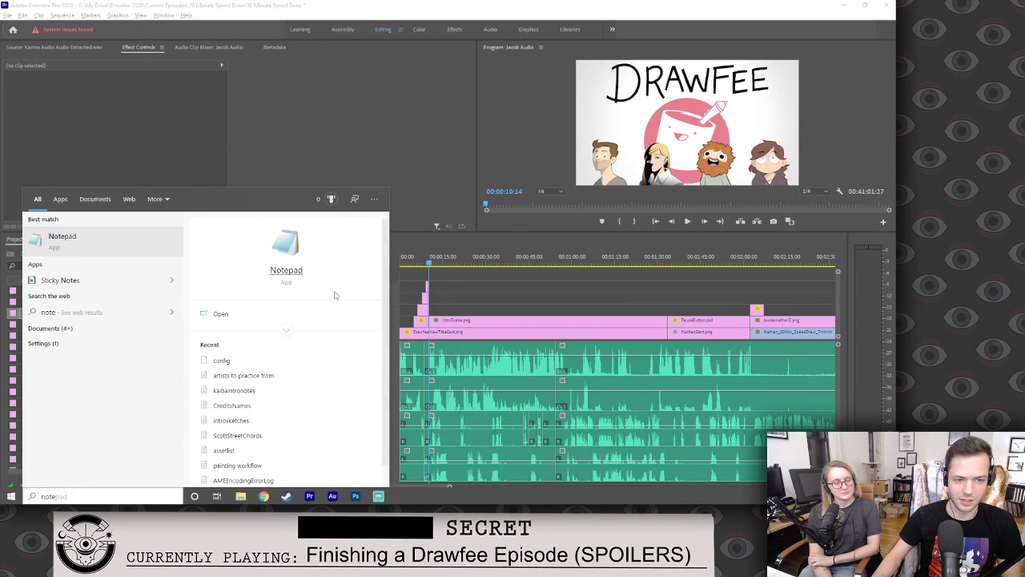
key(Return)
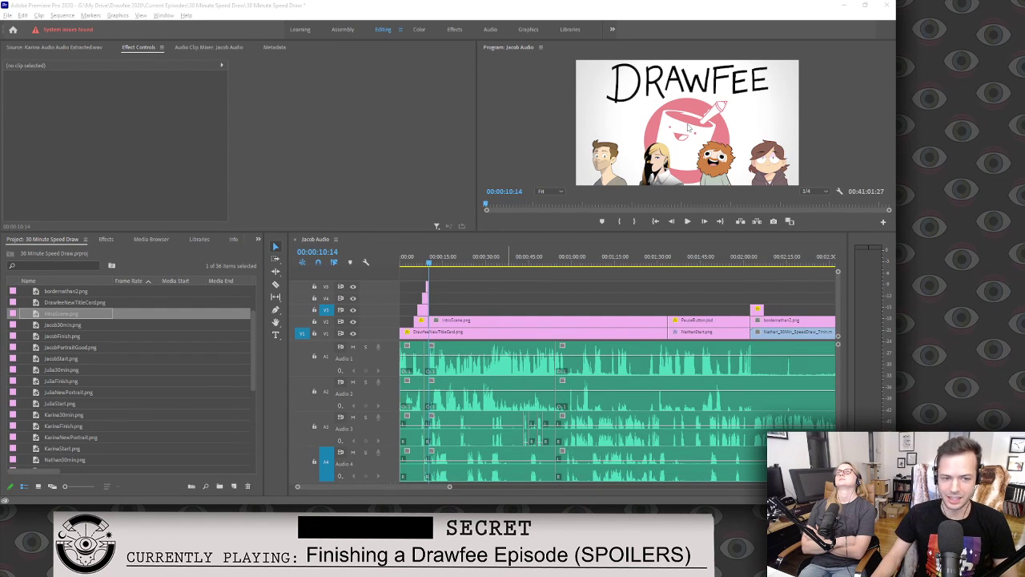
Listen to the intro dialogue from 00:00:10:14 to about 00:00:28:57, replaying from about 15 seconds, and switch to the notes window.
click(442, 7)
key(space)
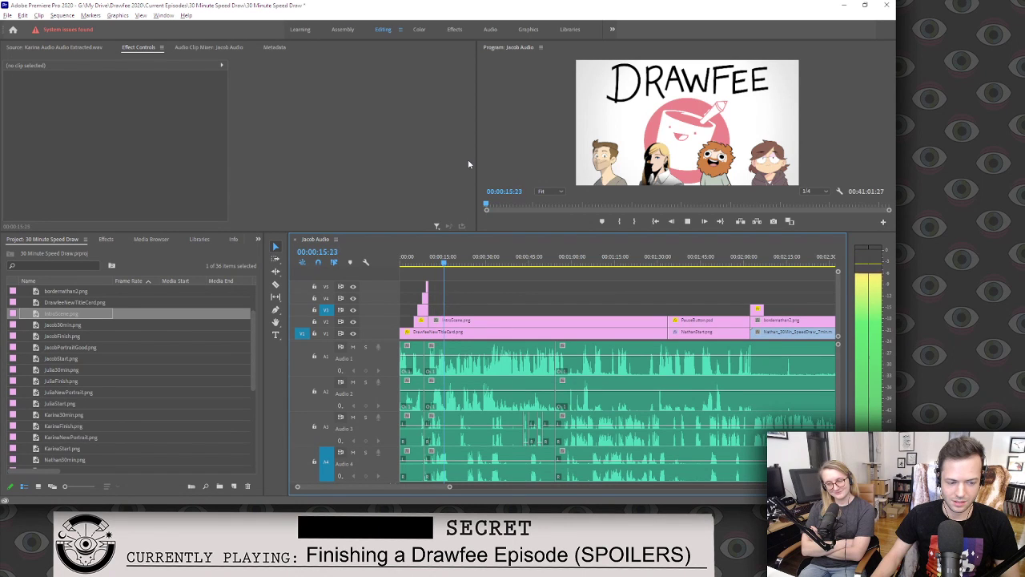
key(space)
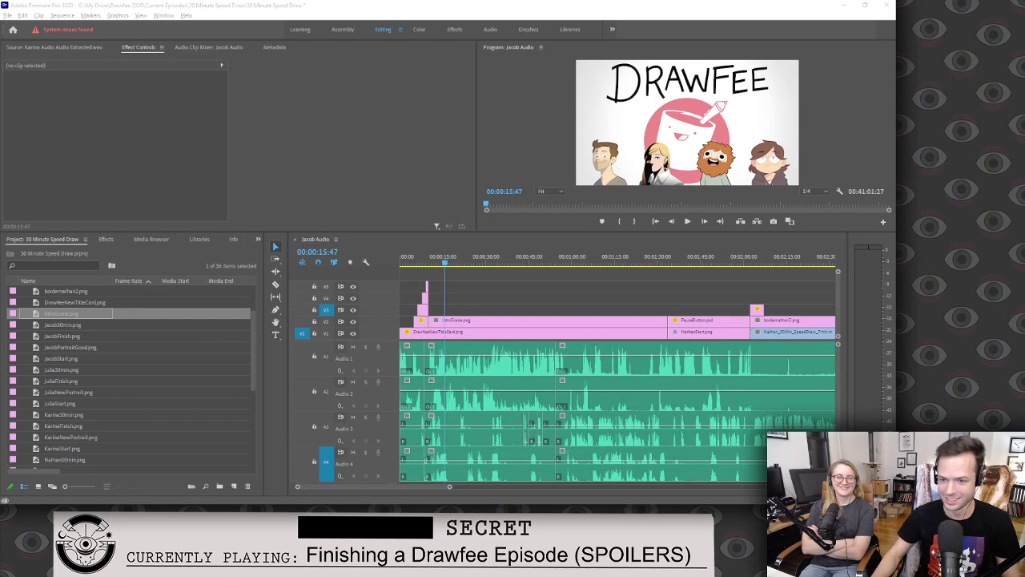
drag(464, 261, 442, 260)
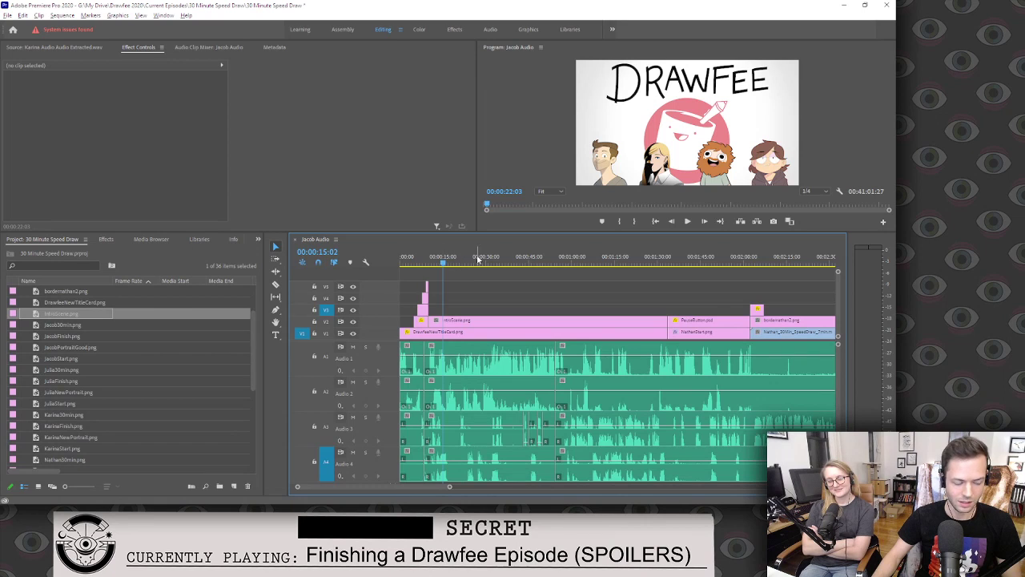
key(space)
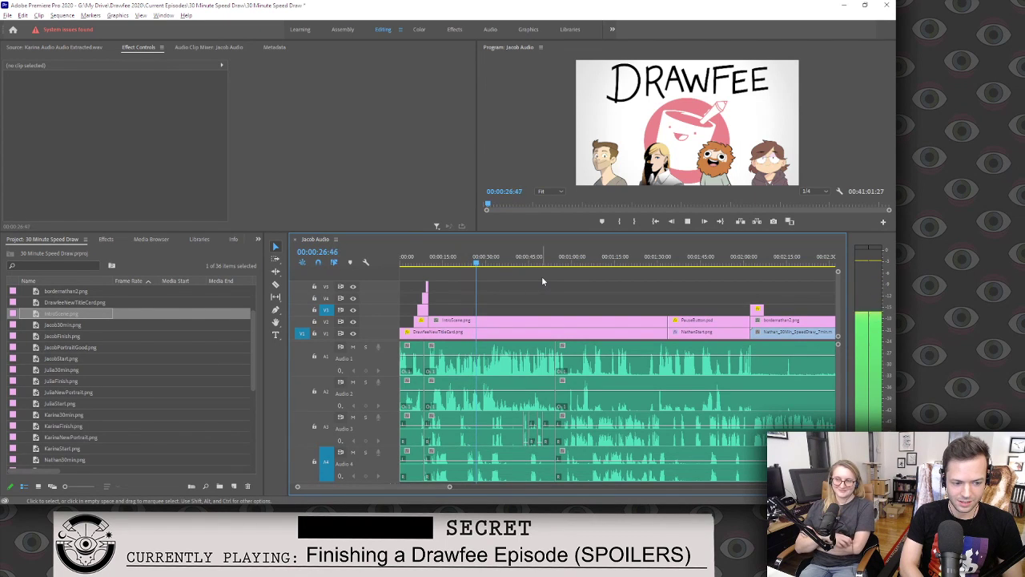
key(space)
key(alt+Tab)
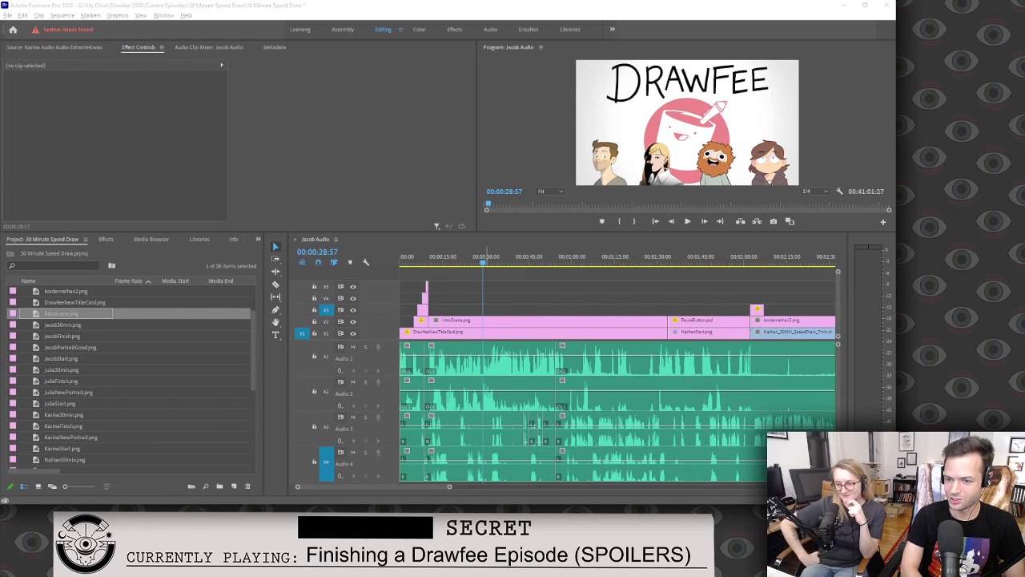
Listen on to about 00:00:39:10, replaying the passage from 00:00:35:37, and switch back to the notes window.
click(528, 238)
key(space)
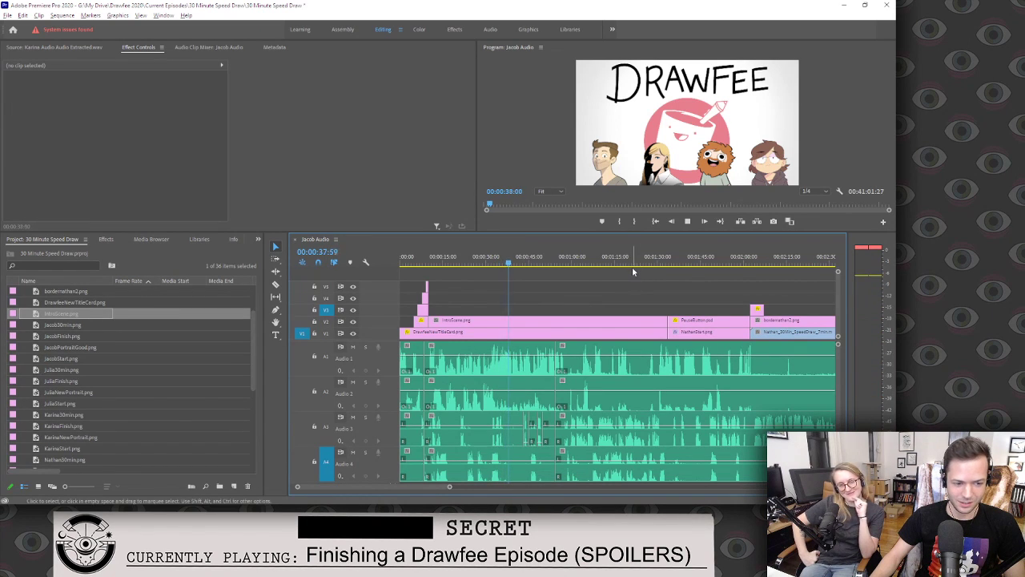
key(space)
click(506, 262)
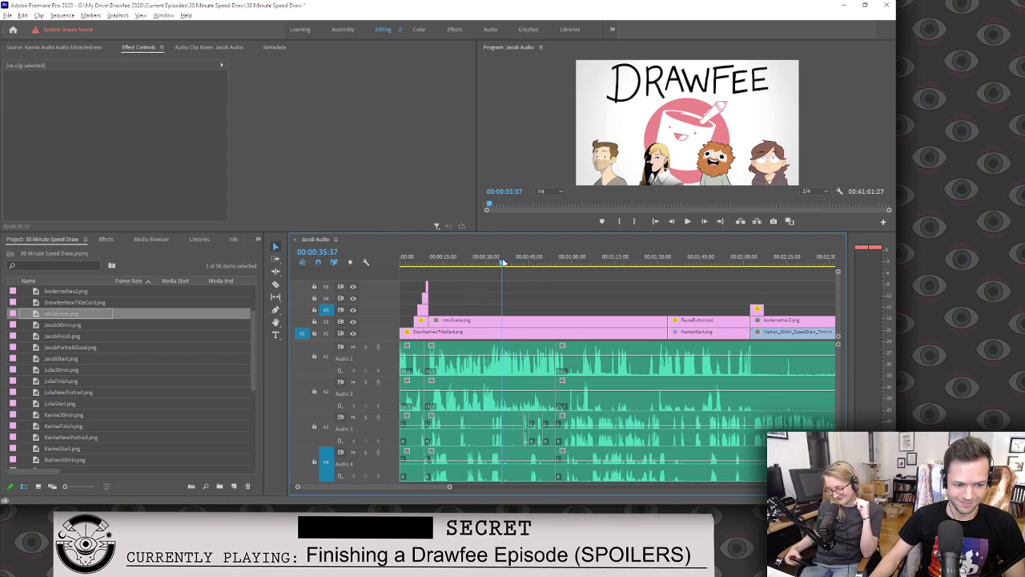
key(space)
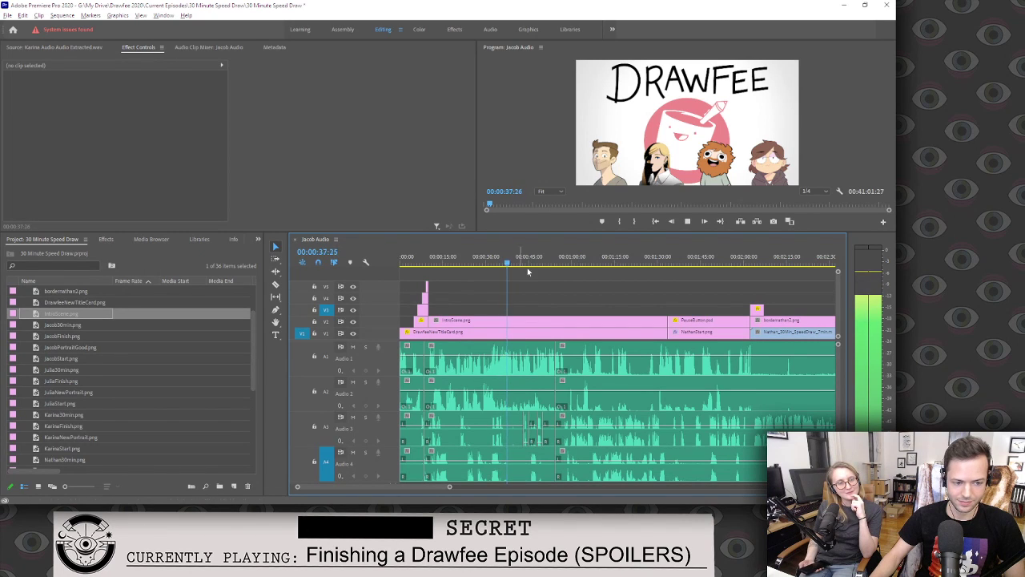
key(space)
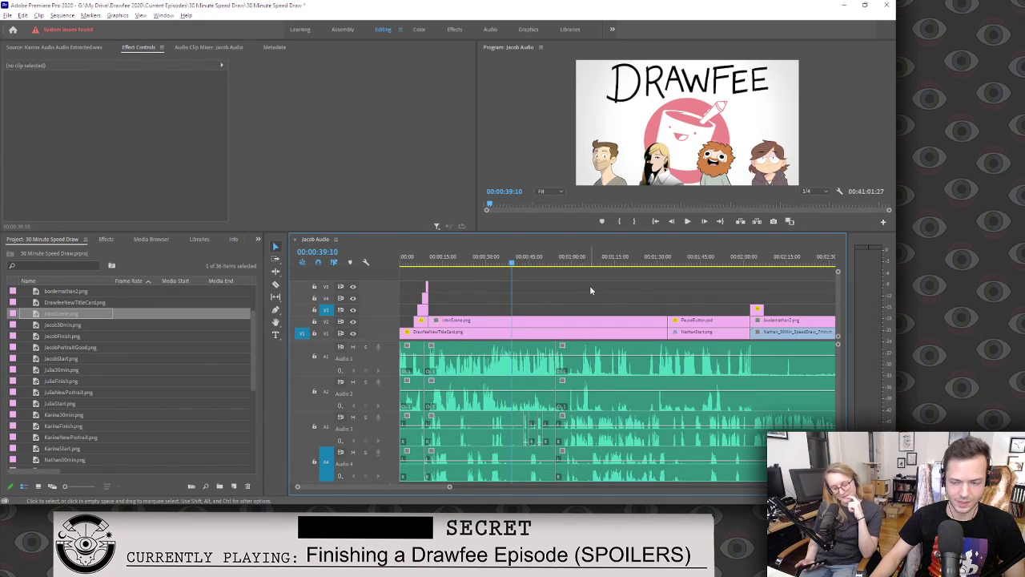
key(alt+Tab)
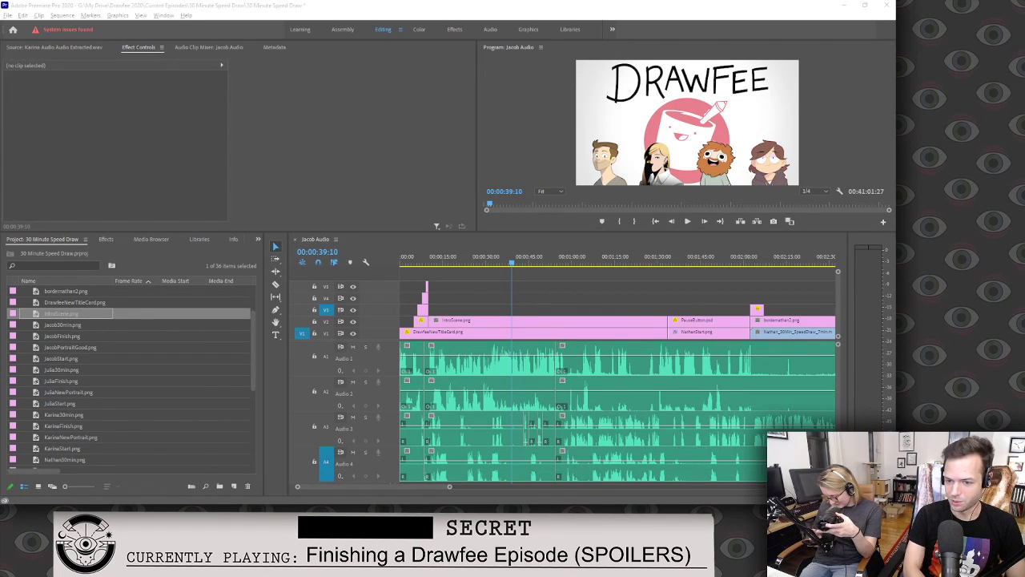
Continue listening to the intro from 00:00:39:10 to about 00:01:07:24, pausing at 00:00:42:46 to switch to the notes window.
click(511, 242)
key(space)
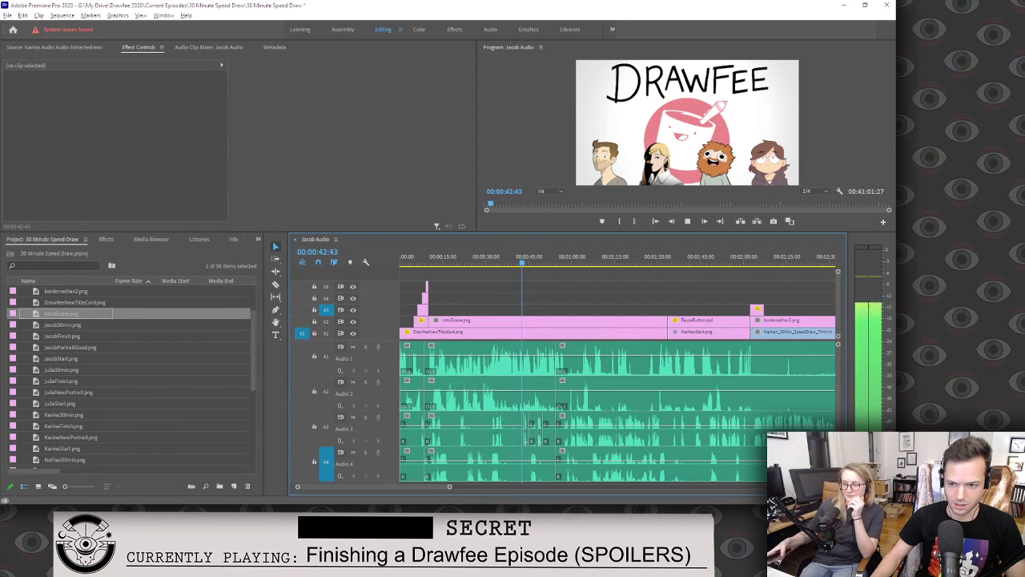
key(alt+Tab)
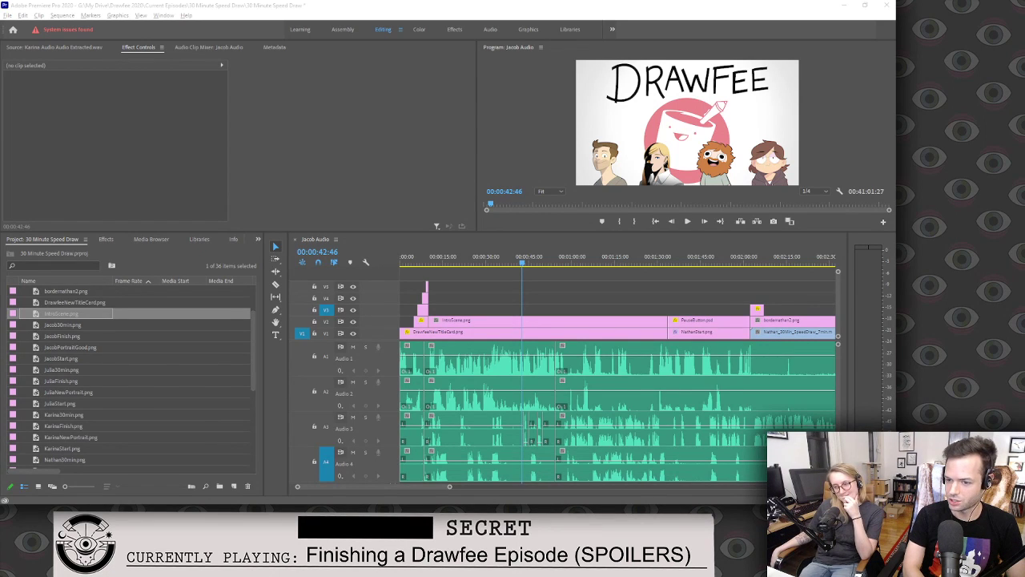
click(526, 242)
key(space)
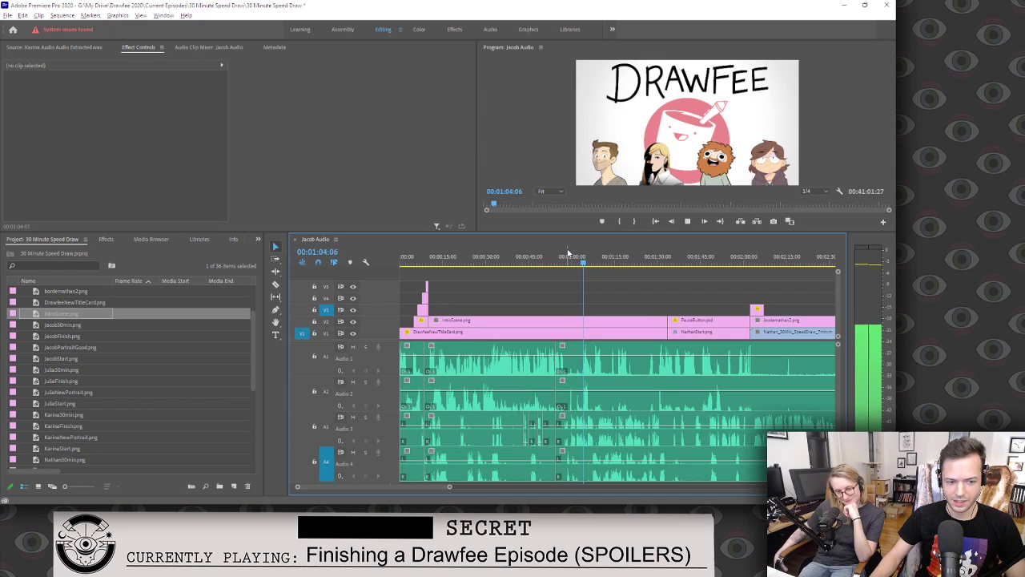
key(space)
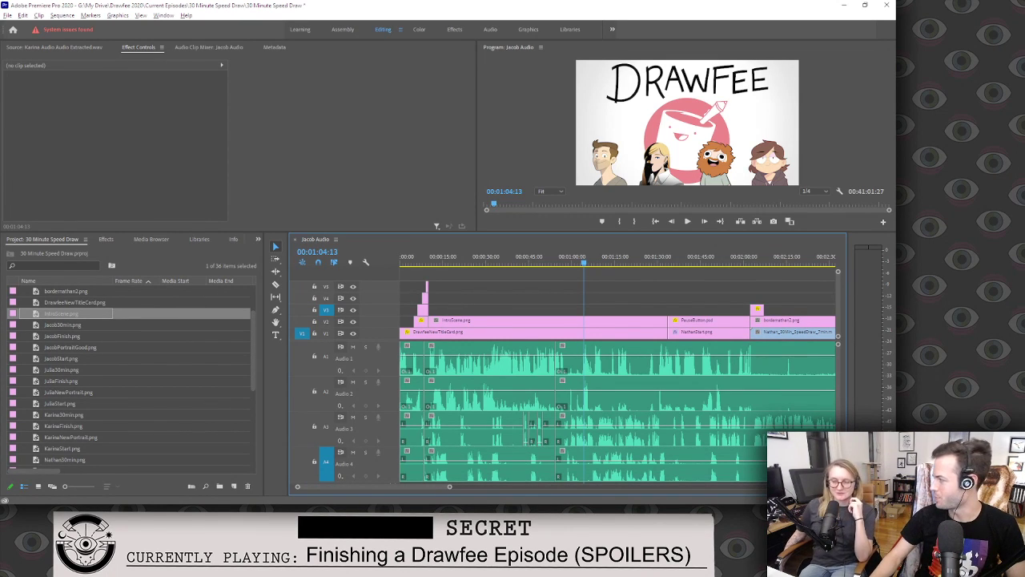
key(space)
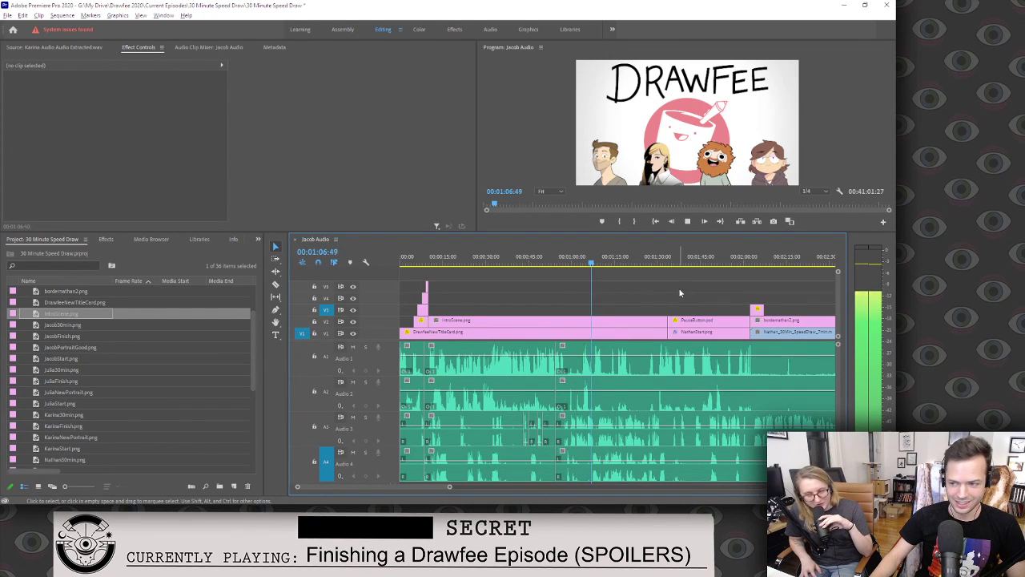
key(space)
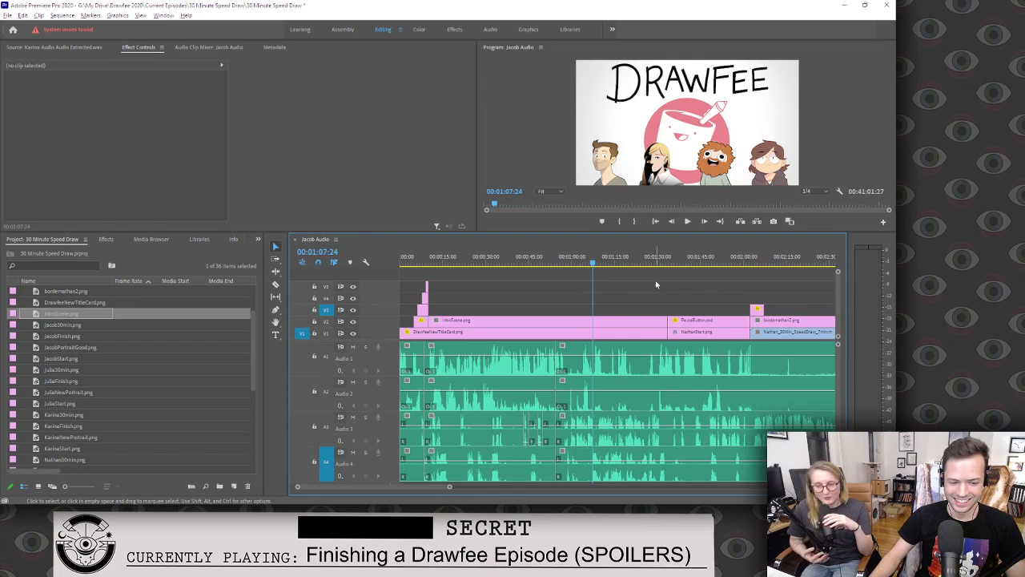
Listen to the intro dialogue from 00:01:07:24 to 00:01:16:49, and replay it from about 00:00:57 to 00:01:06:51.
key(space)
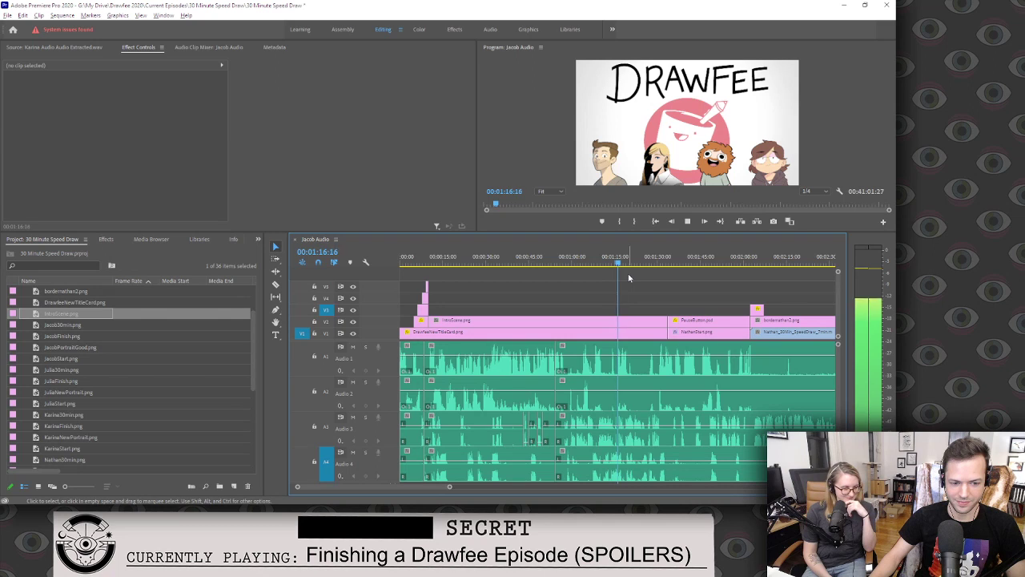
key(space)
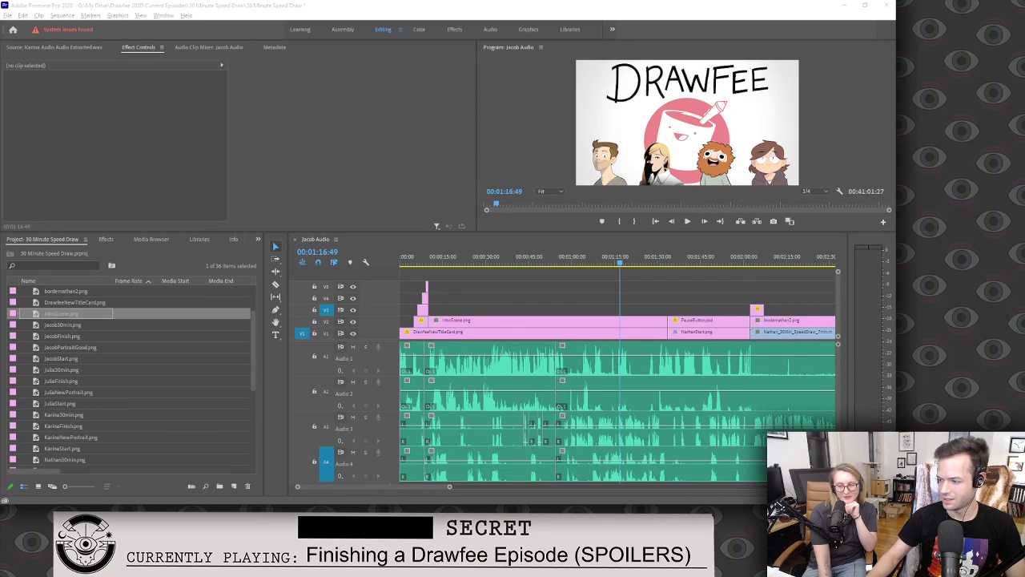
click(632, 274)
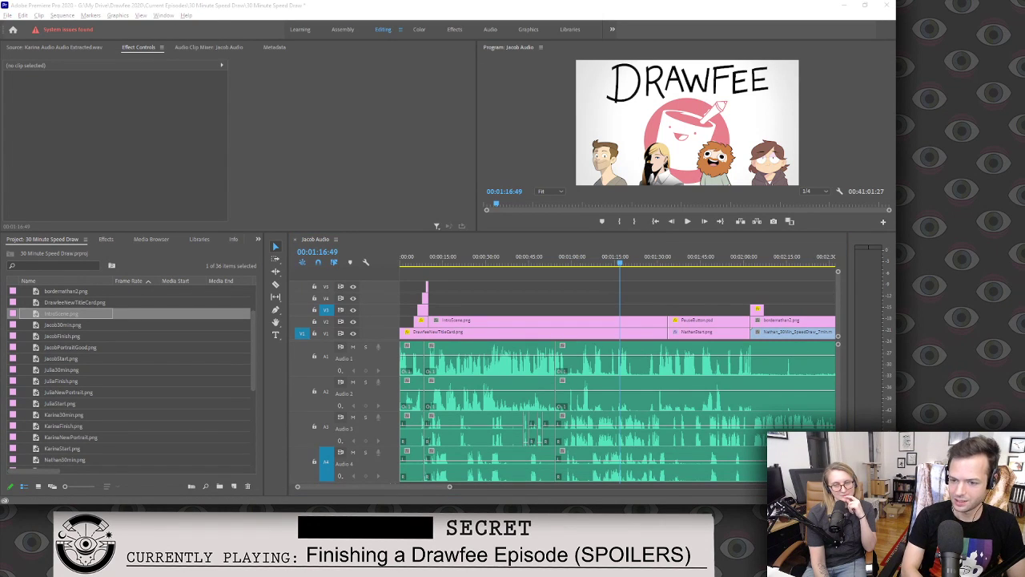
click(565, 264)
key(space)
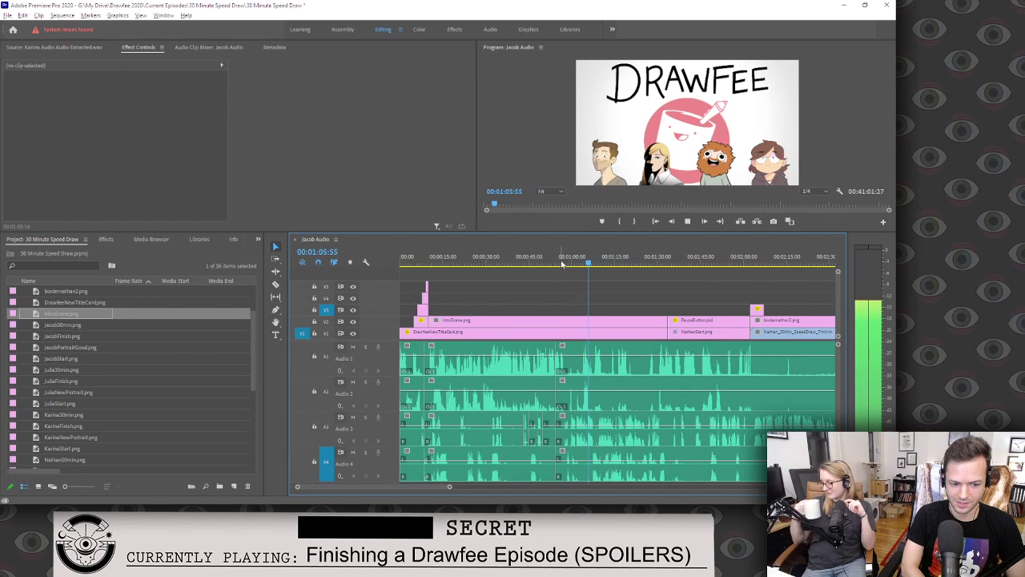
key(space)
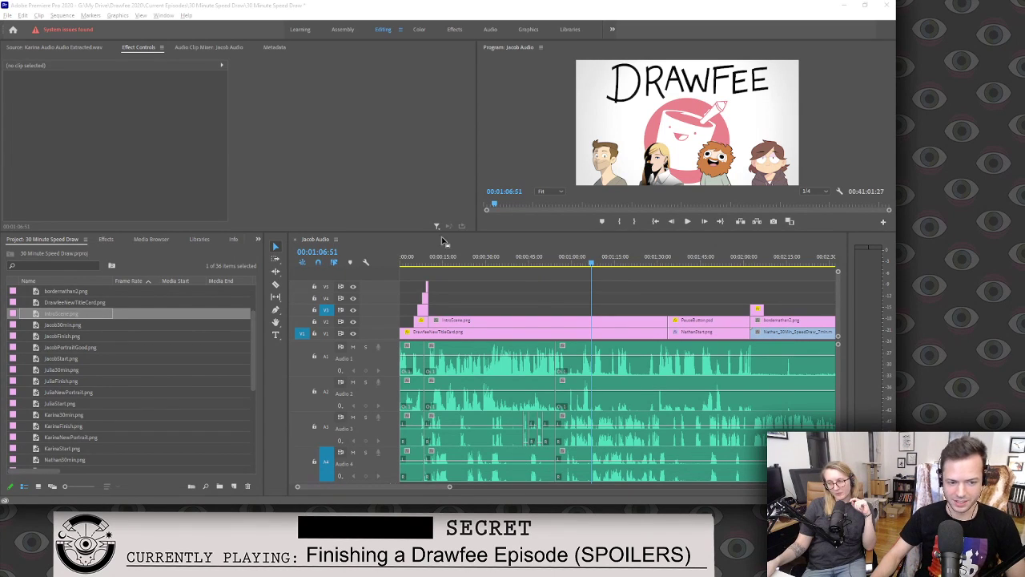
Replay the intro dialogue from about 00:01:04, pausing at 00:01:09:34 and listening on to 00:01:19:06.
click(594, 249)
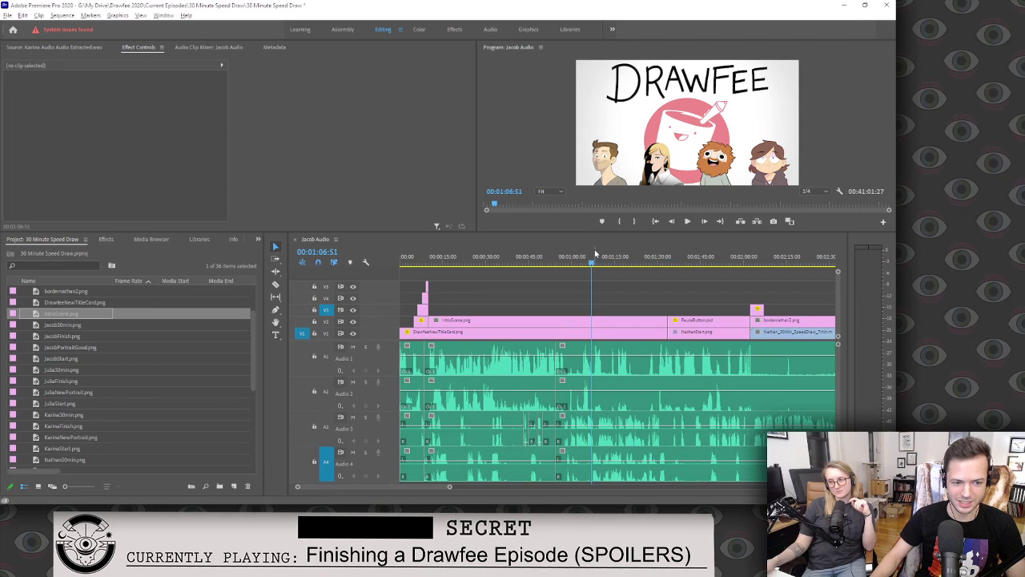
key(space)
click(585, 256)
key(space)
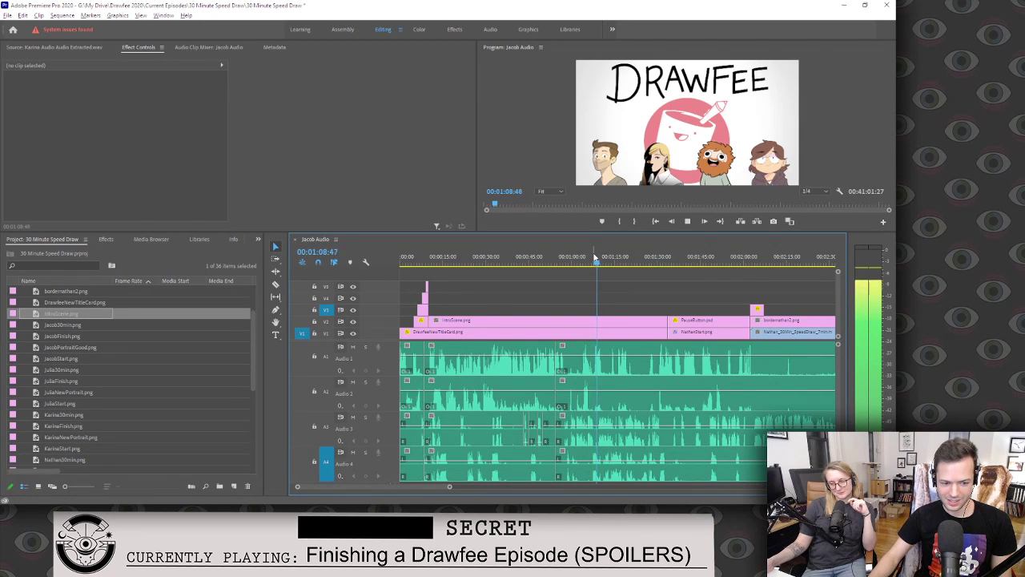
key(space)
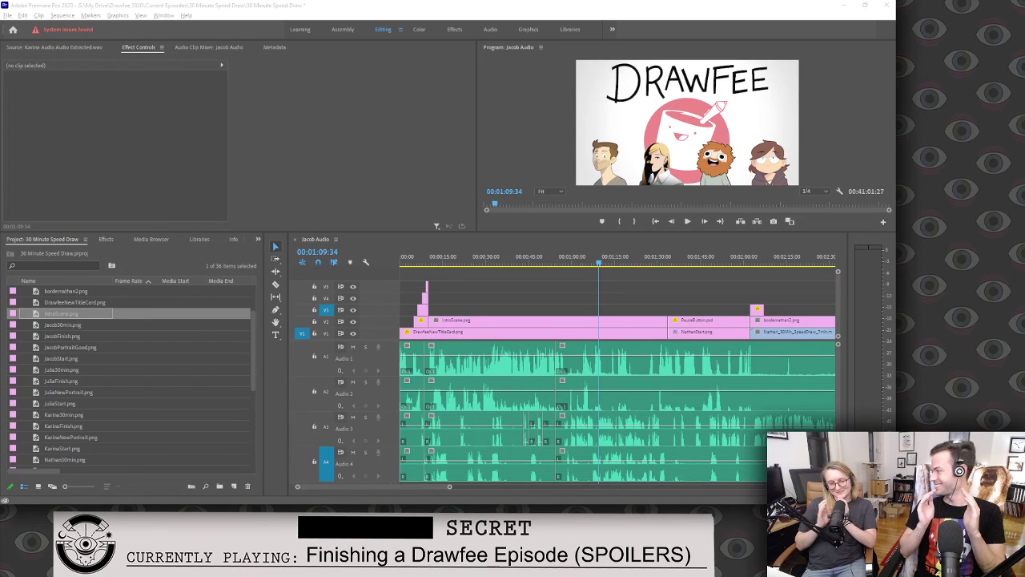
click(593, 277)
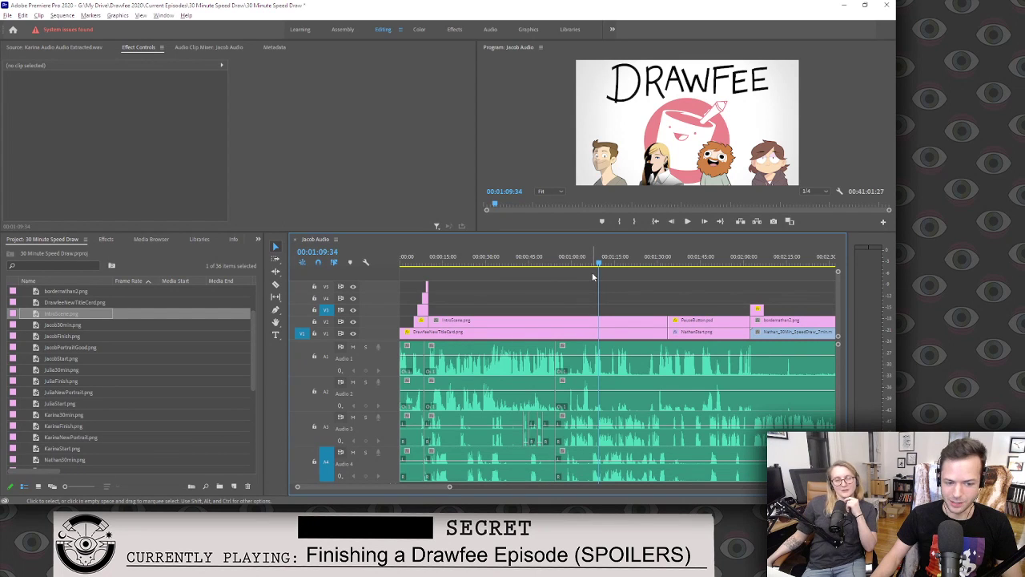
key(space)
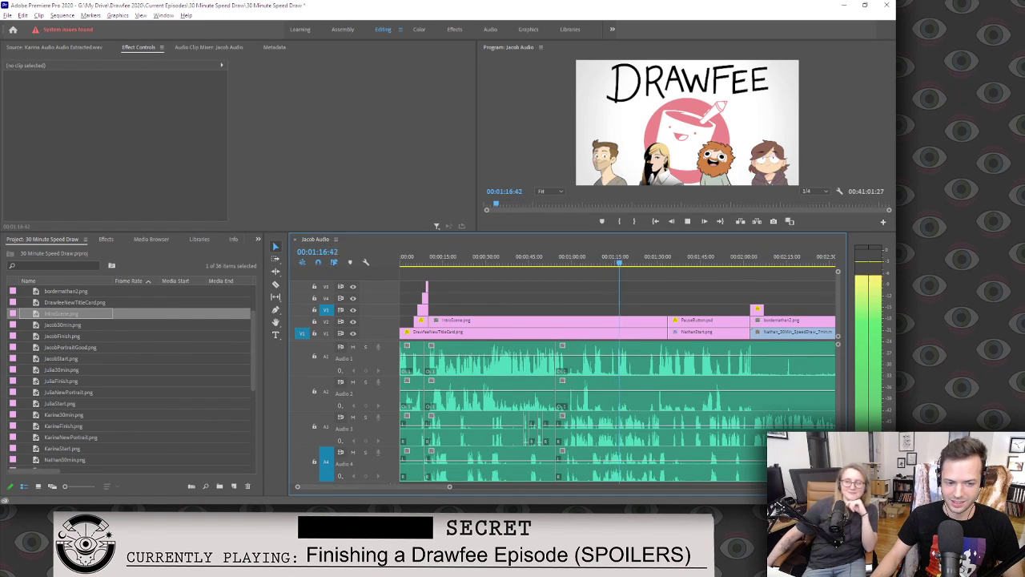
key(space)
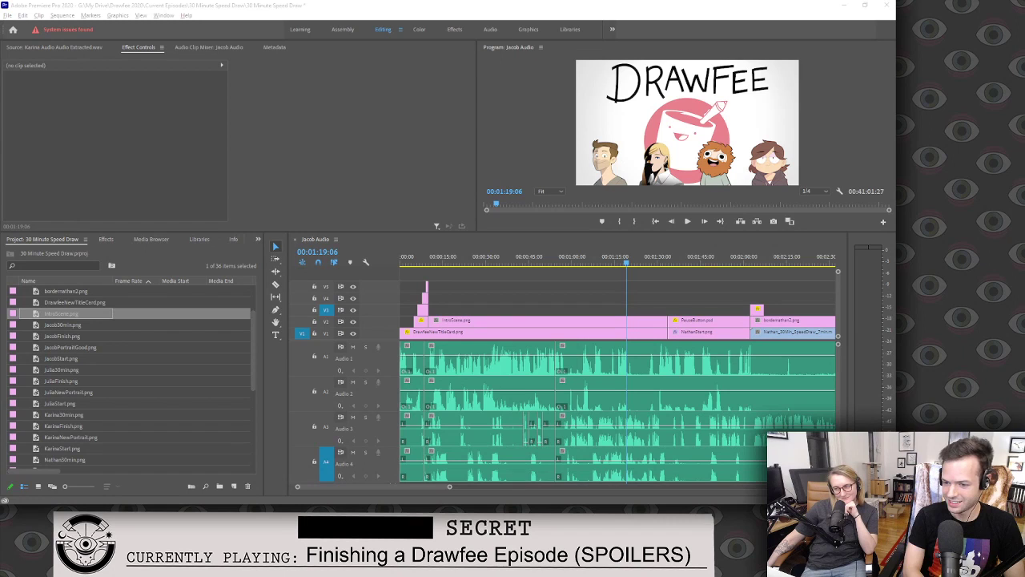
Listen to the intro dialogue from about 00:01:18 to 00:01:30:45.
click(629, 248)
click(624, 249)
key(space)
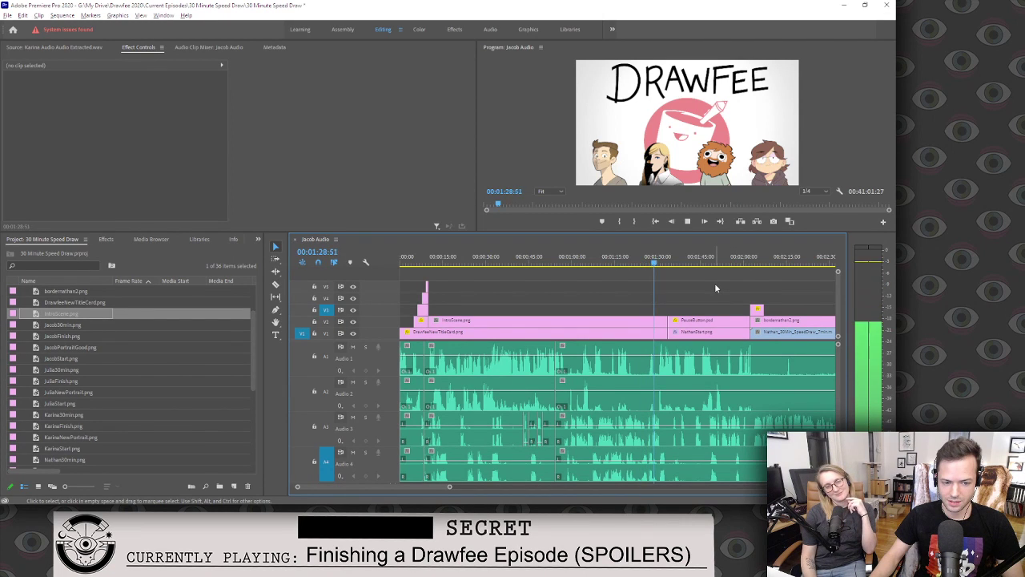
key(space)
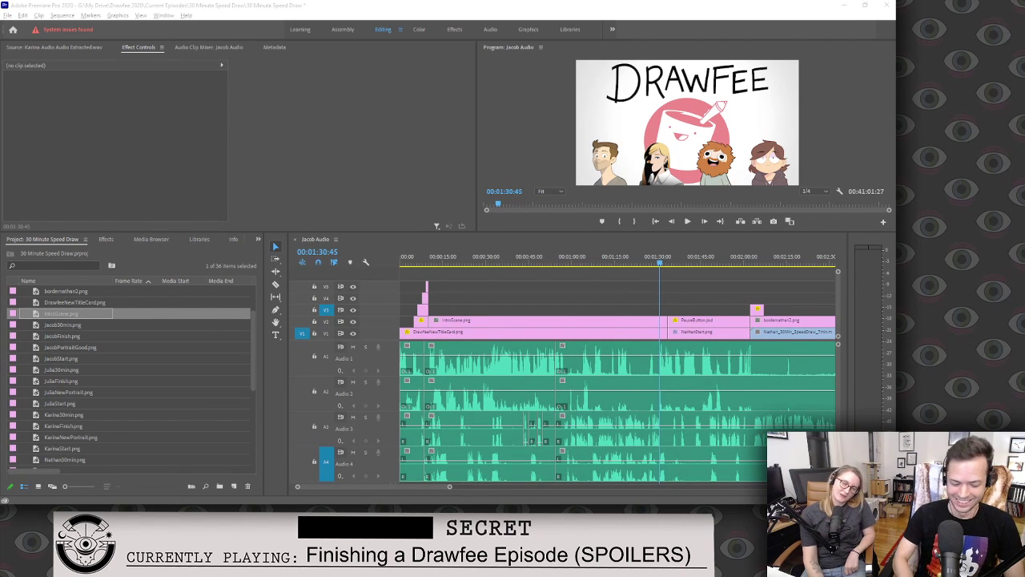
Replay the intro from about 00:01:19, pausing at 00:01:25:18, and listen on to the pause-button scene at 00:01:35:06.
click(633, 258)
click(626, 259)
key(space)
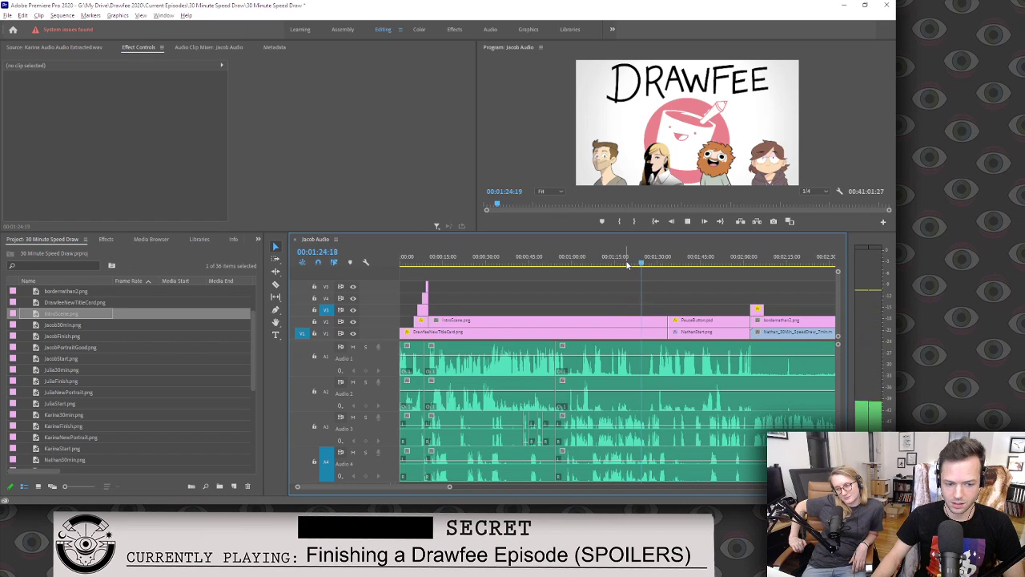
key(space)
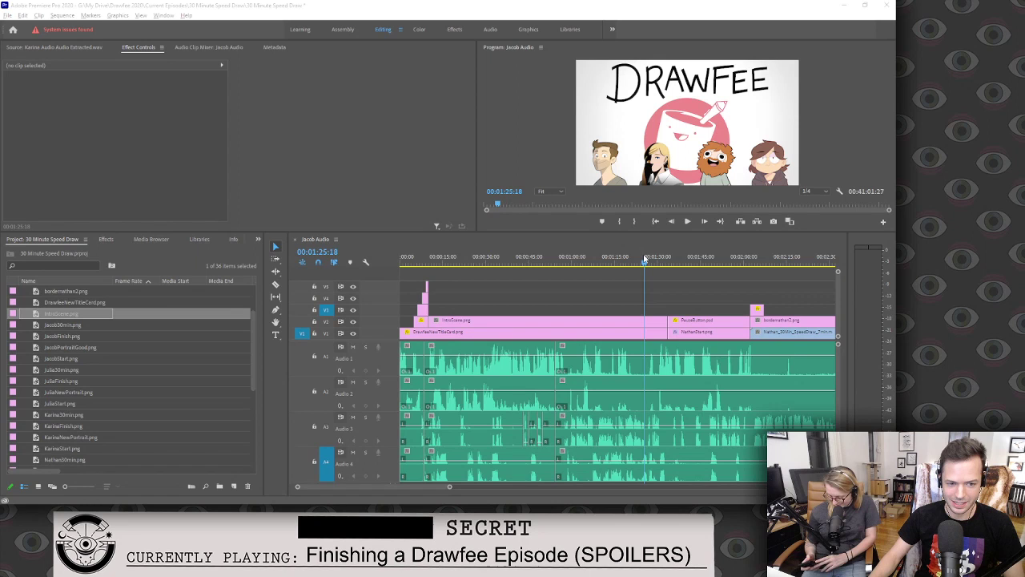
click(648, 243)
key(space)
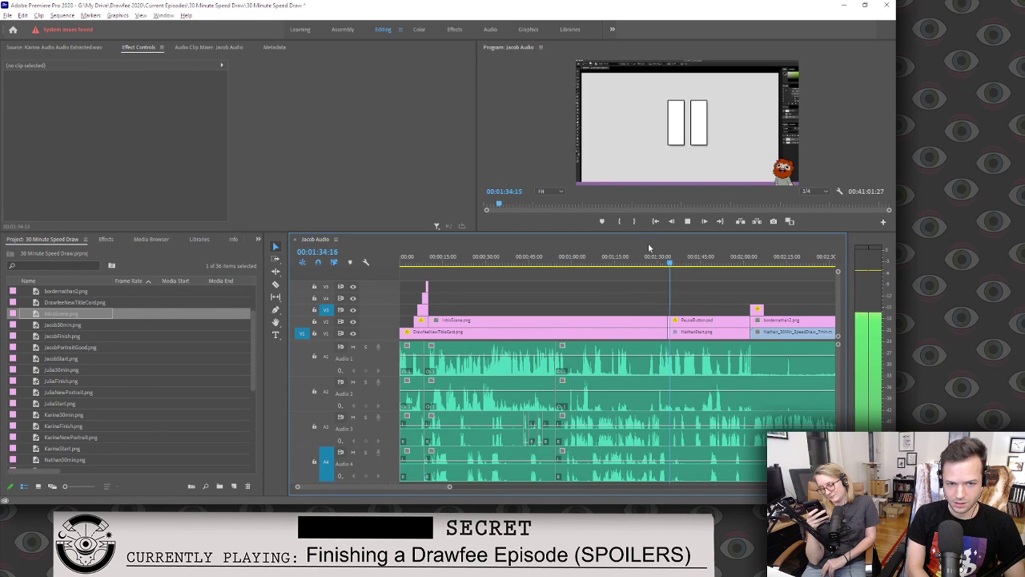
key(space)
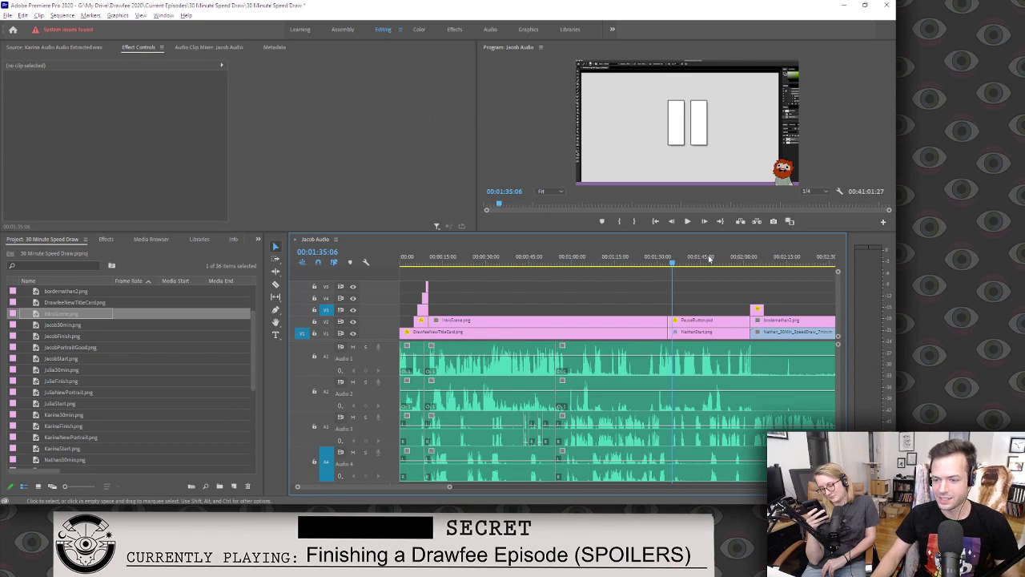
Move the cut from the intro clips to the PauseButton and NathanStart clips earlier, to about 00:01:28, and save the project.
mouse_move(663, 331)
mouse_down()
mouse_move(652, 332)
mouse_move(655, 320)
mouse_up()
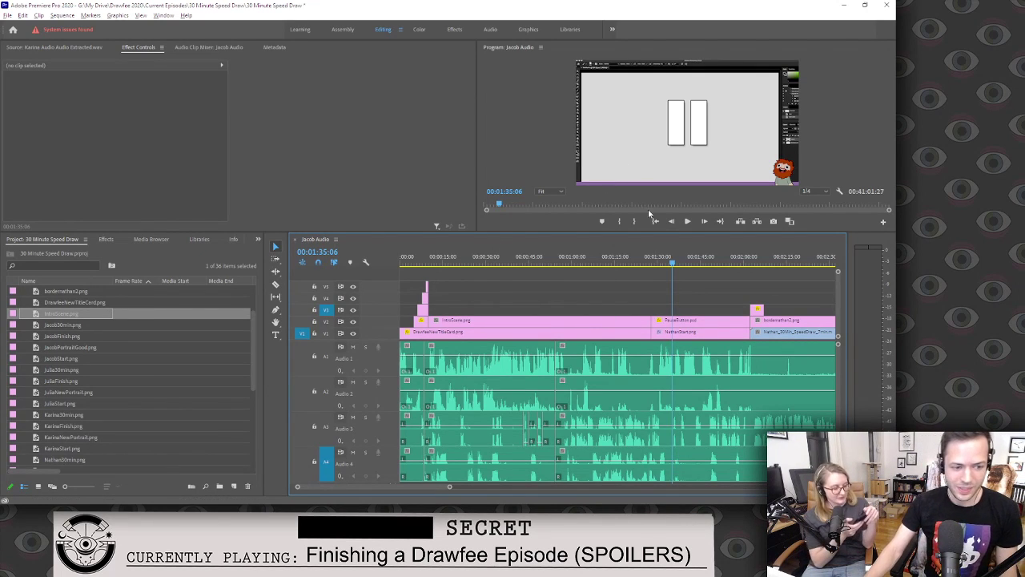
key(ctrl+s)
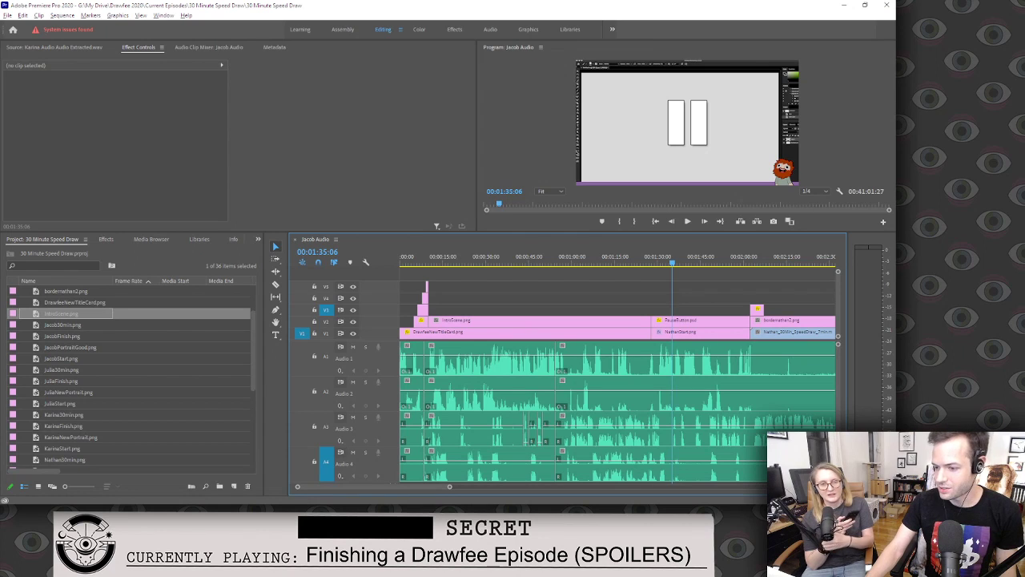
key(alt+Tab)
key(alt+Tab)
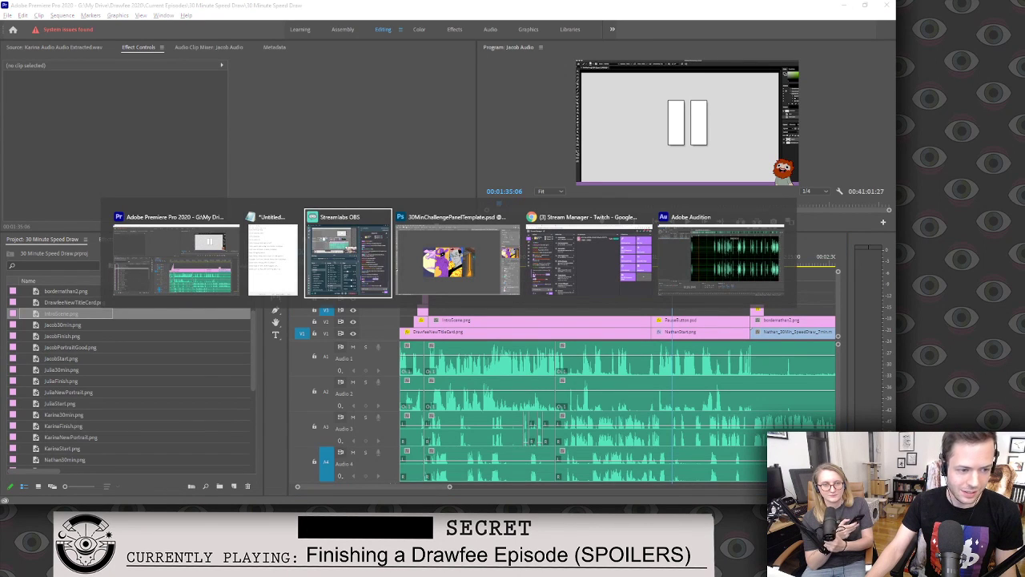
key(alt+Tab)
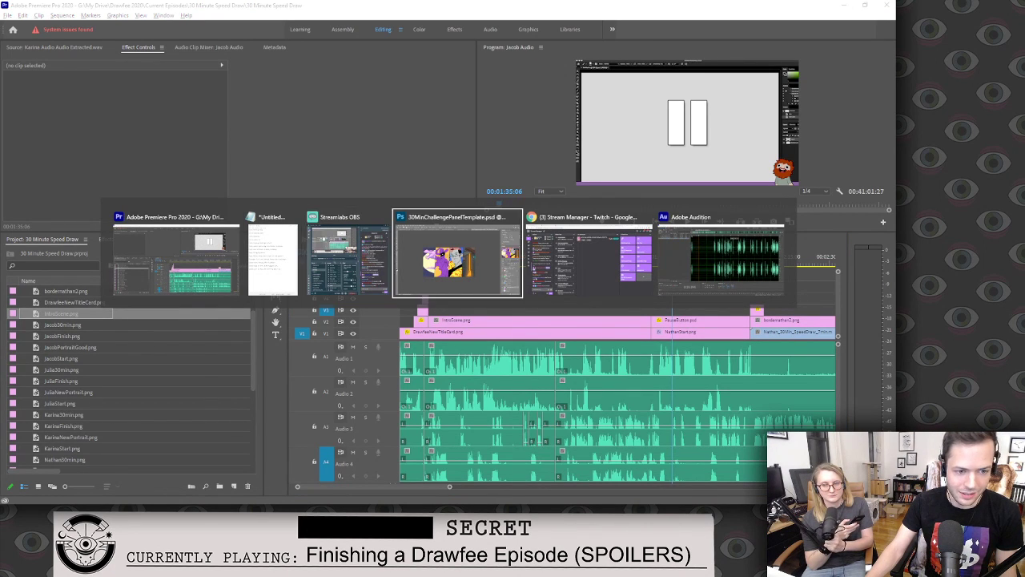
key(Escape)
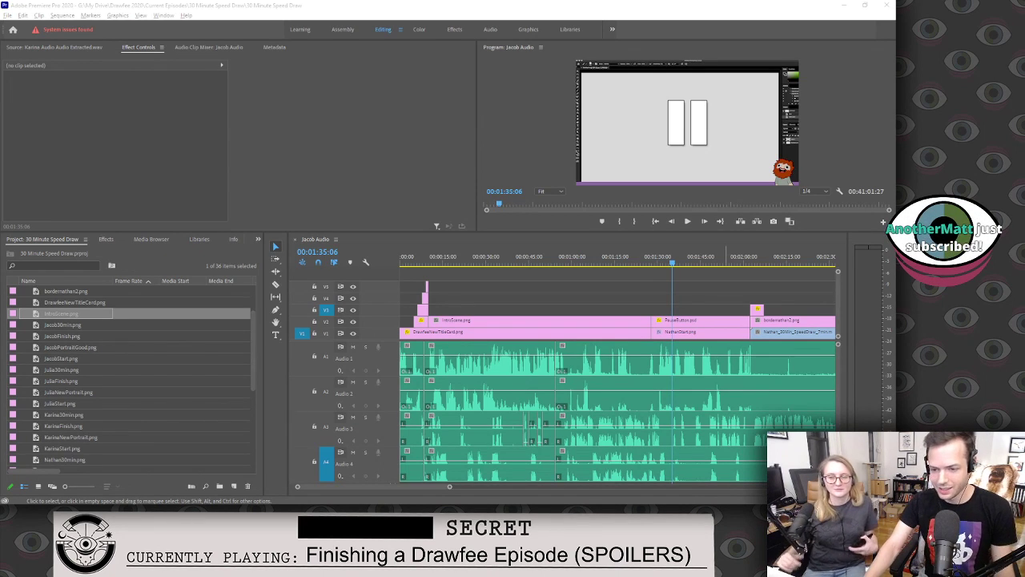
Open the DrawtectivesEp7 project from the Episode 7 folder of Drawtectives in Drawfee 2020.
click(752, 286)
click(8, 16)
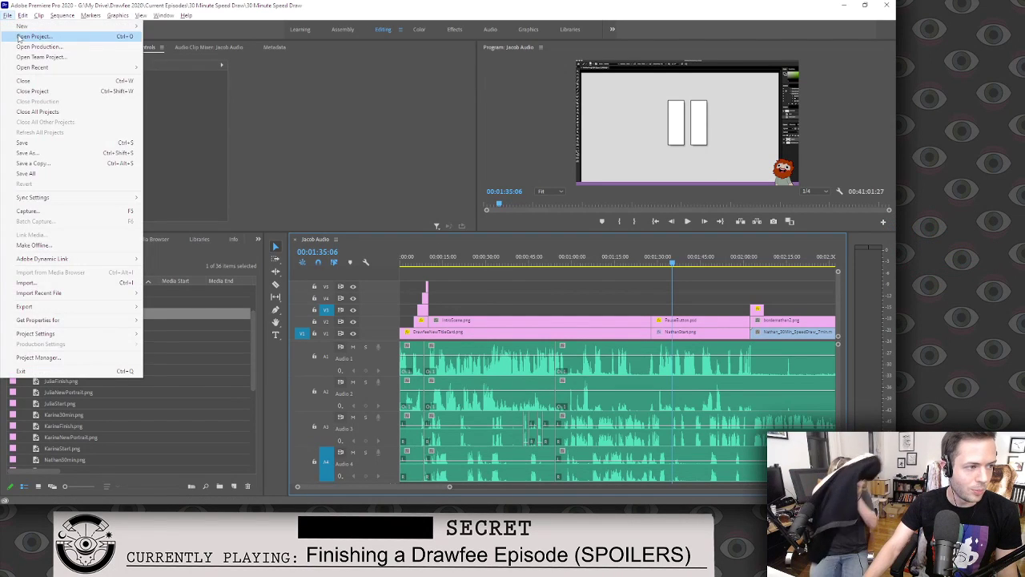
click(17, 36)
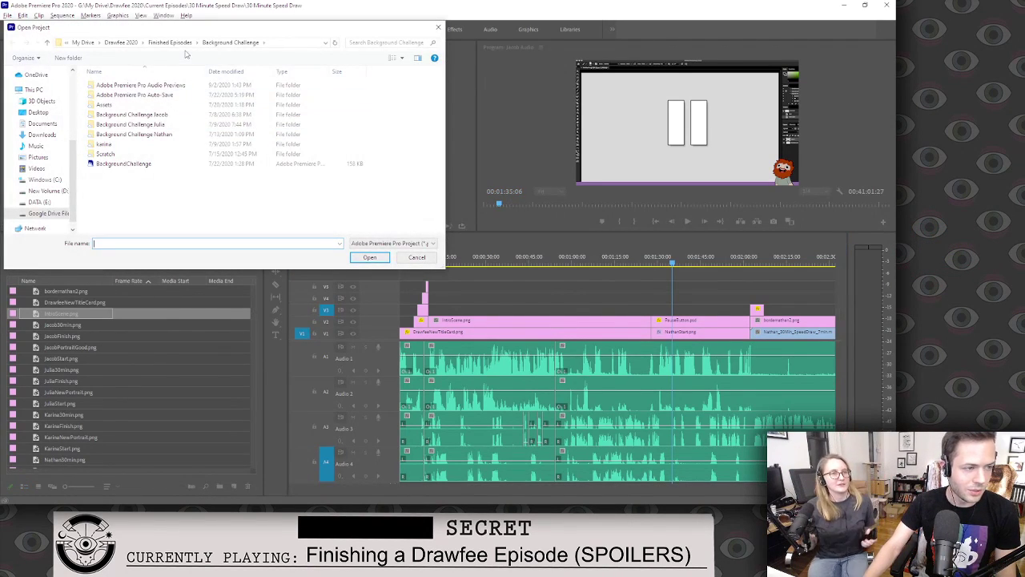
click(122, 42)
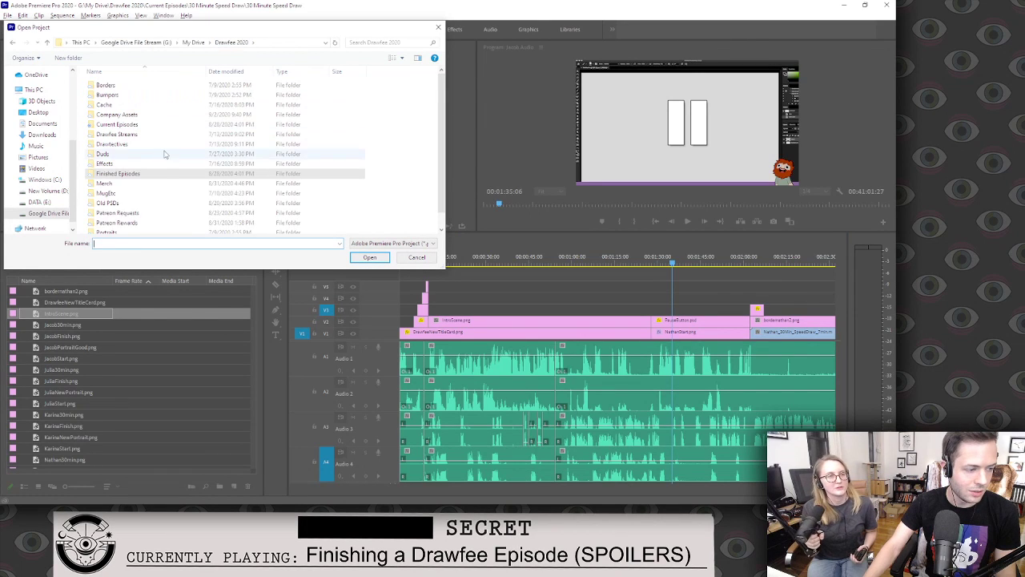
scroll(156, 145, down, 1)
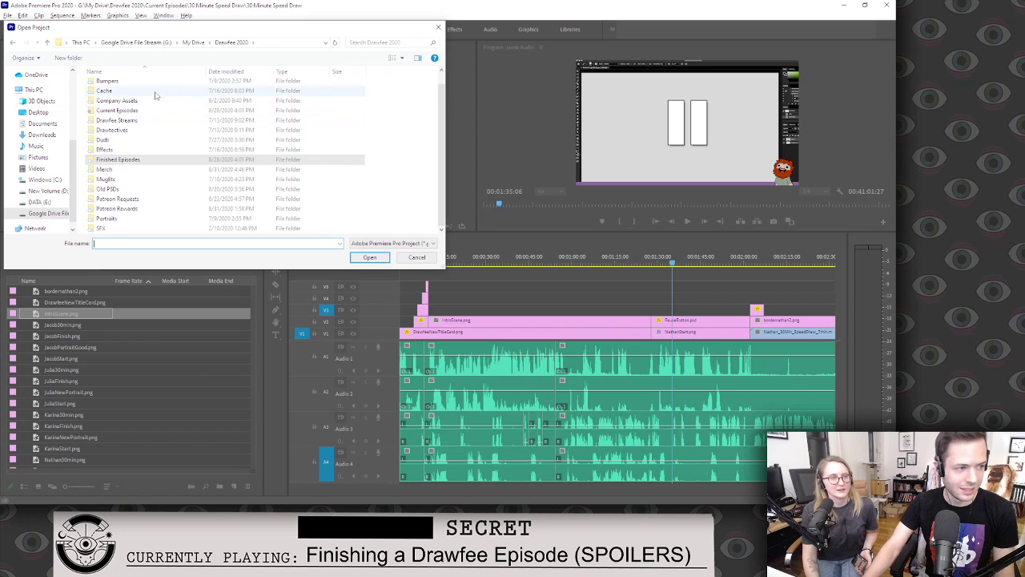
double_click(128, 129)
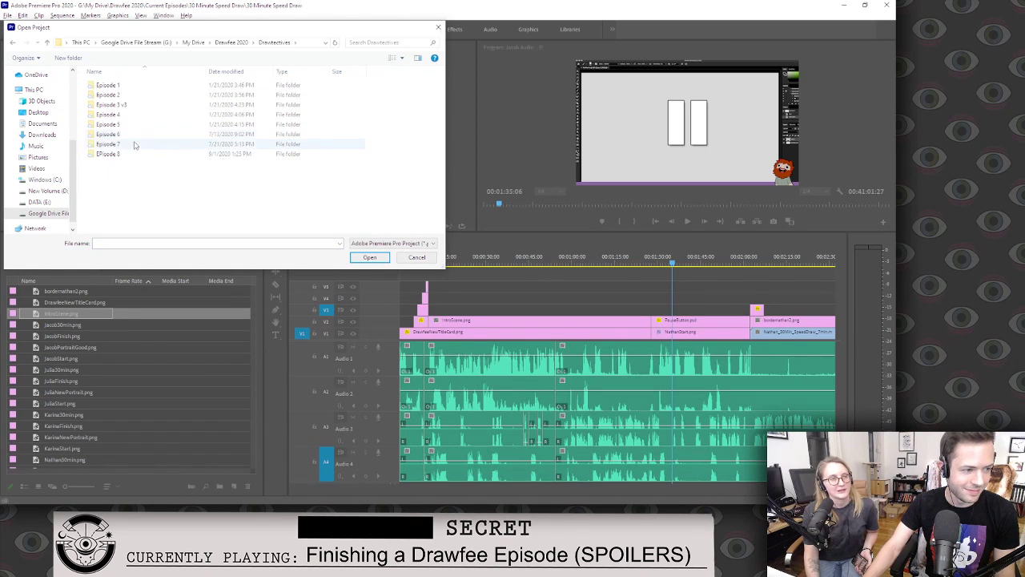
double_click(133, 143)
click(212, 164)
click(367, 258)
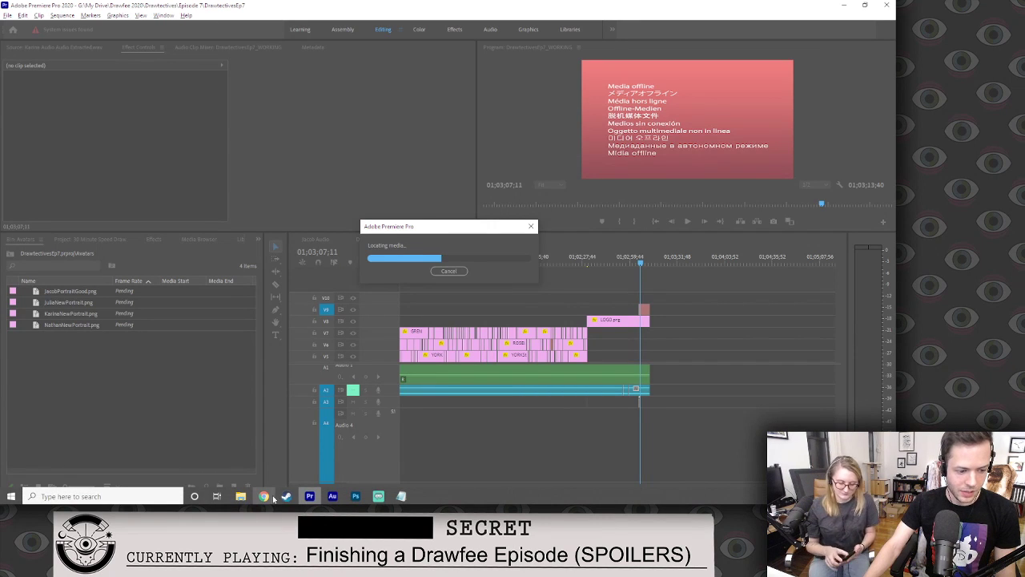
mouse_move(310, 496)
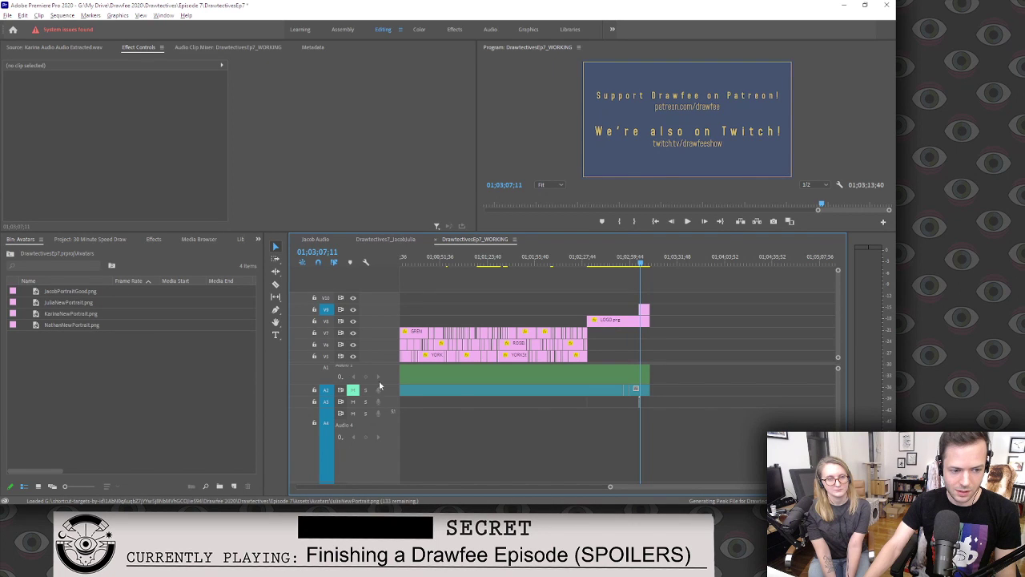
Look back through the DrawtectivesEp7_WORKING timeline from the end credits to the opening, with the lower video tracks also in view.
drag(643, 488, 594, 489)
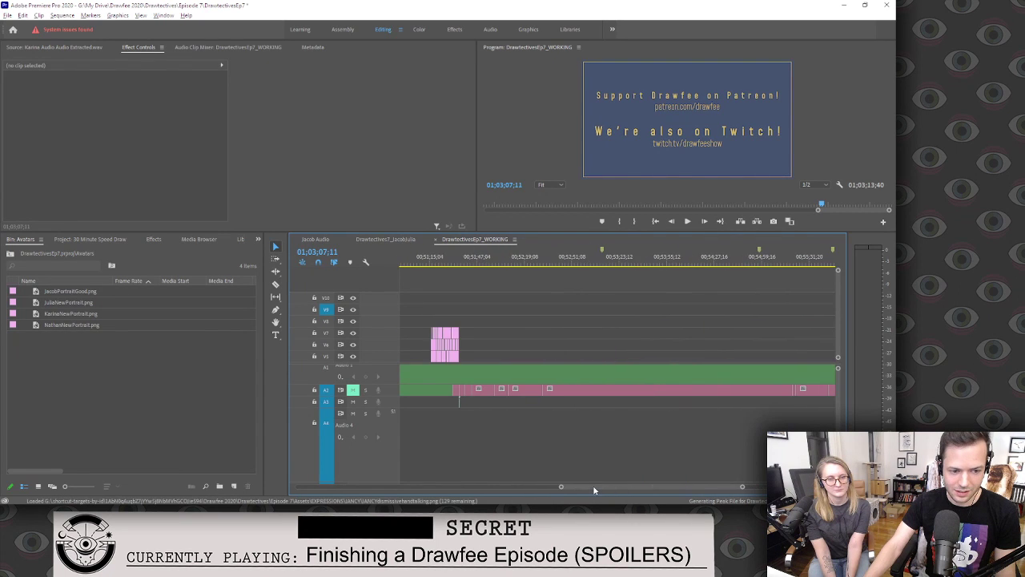
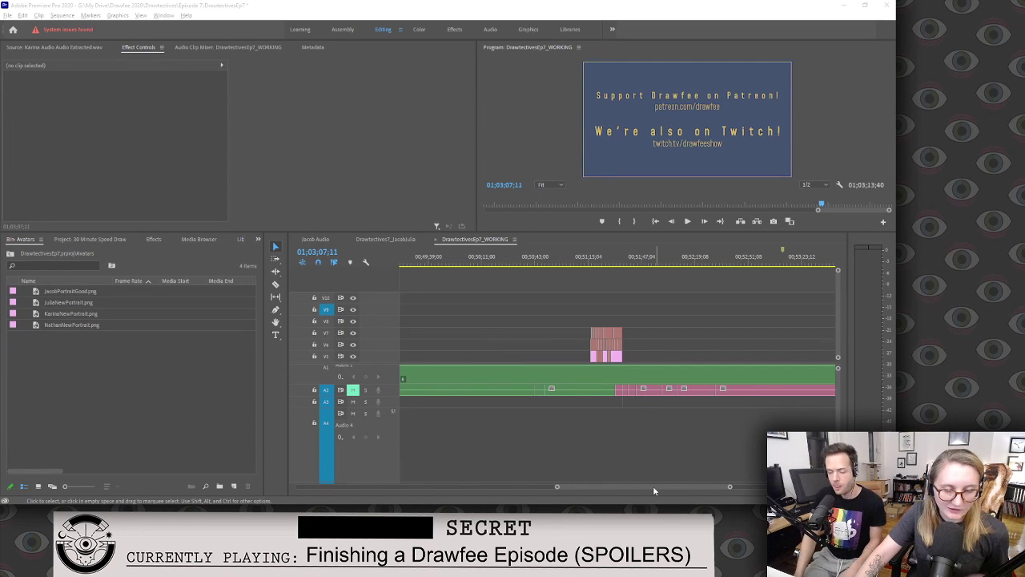
mouse_move(653, 487)
mouse_down()
mouse_move(638, 491)
mouse_move(652, 487)
mouse_up()
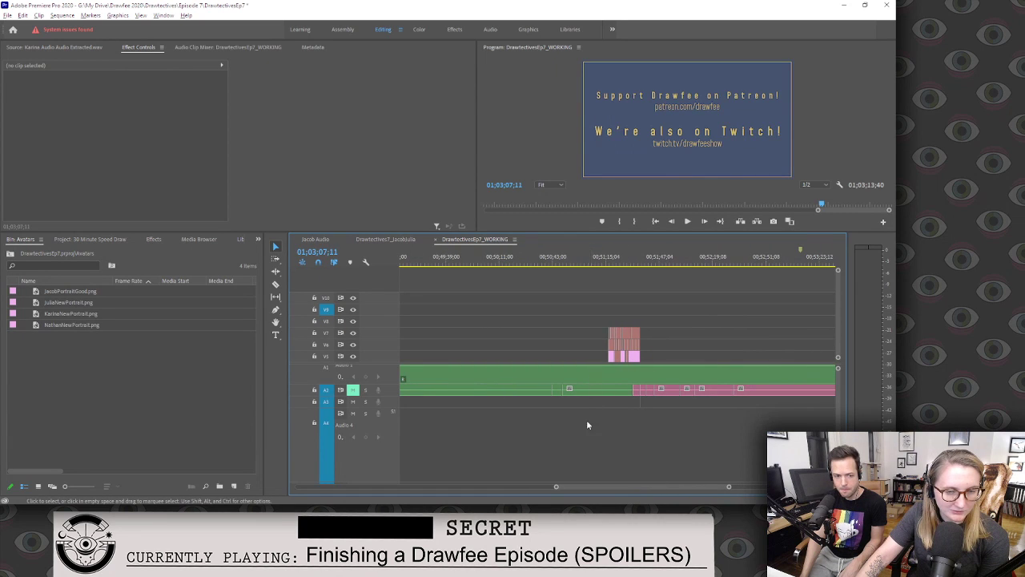
drag(587, 486, 530, 488)
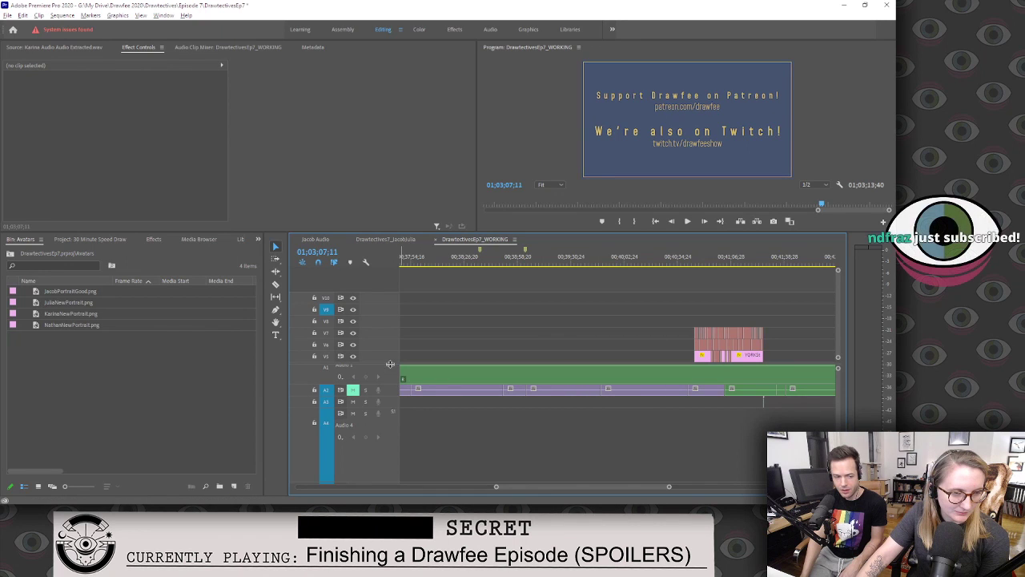
drag(390, 385, 392, 416)
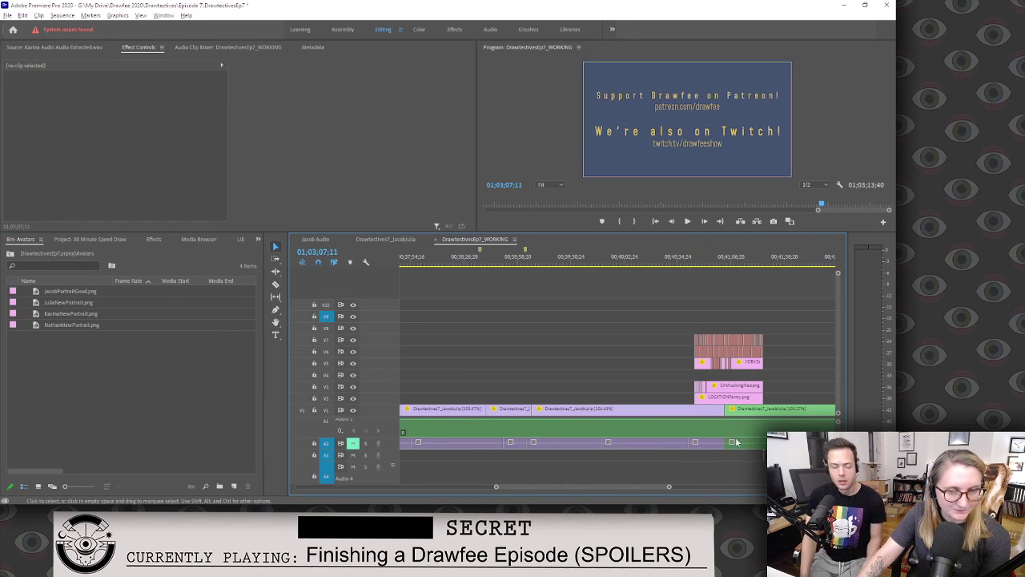
drag(521, 488, 424, 502)
scroll(617, 360, left, 10)
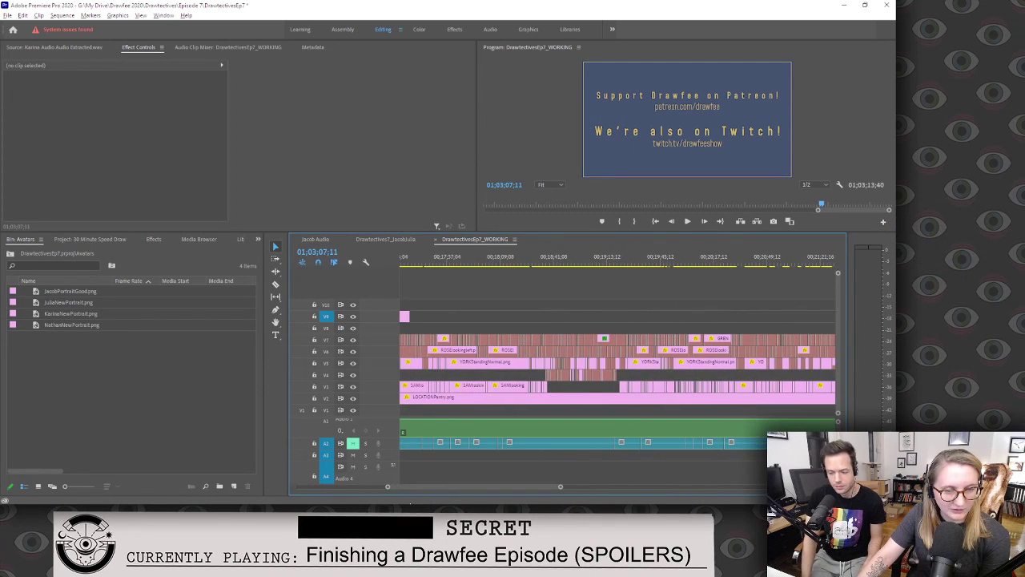
scroll(617, 361, left, 10)
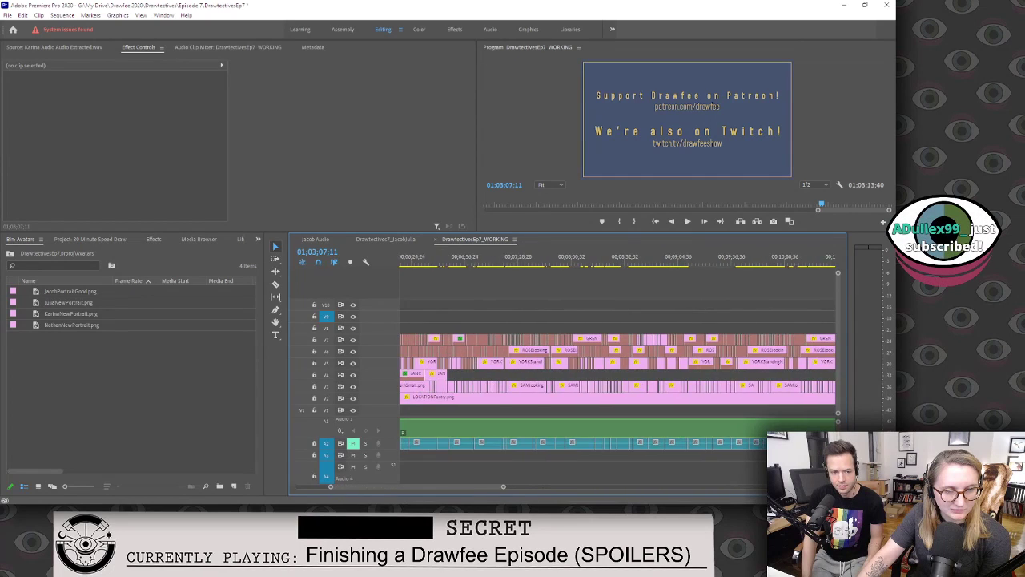
scroll(522, 398, right, 10)
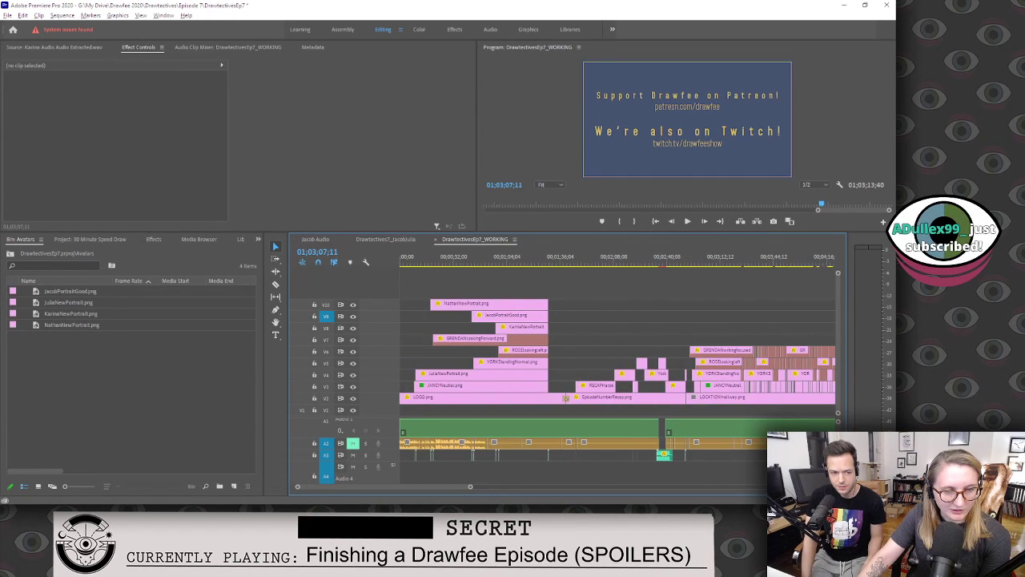
drag(378, 501, 397, 501)
scroll(424, 472, left, 4)
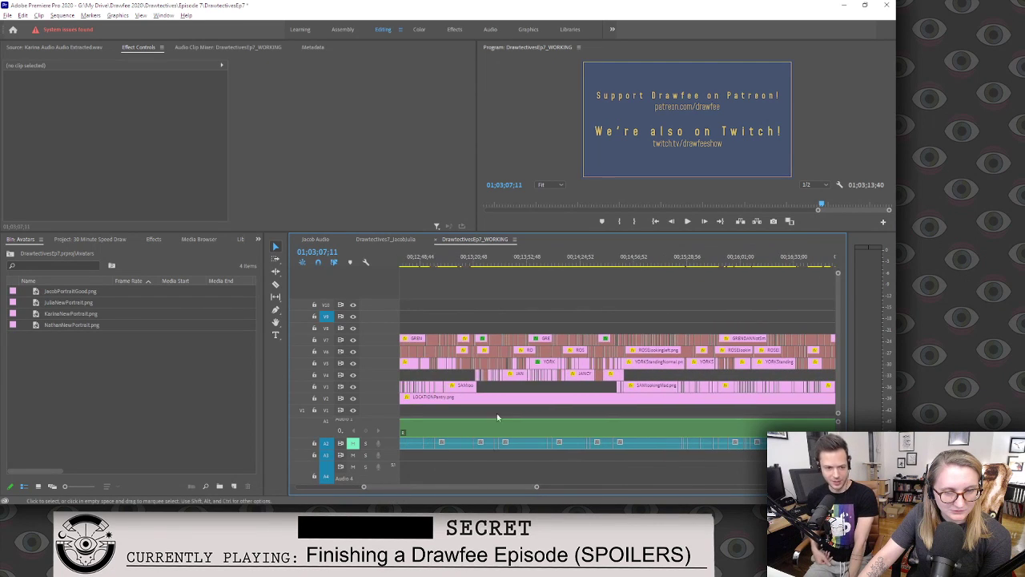
Go to 00;15;04;55 in the episode timeline and hide video tracks V1 to V6, V9 and V10.
click(647, 267)
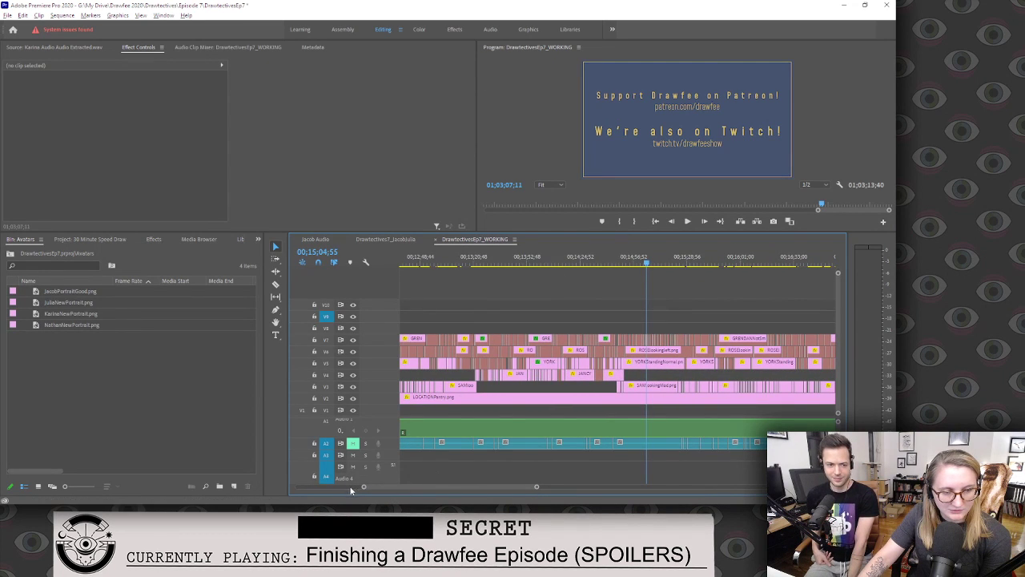
mouse_move(364, 487)
mouse_down()
mouse_move(425, 487)
mouse_move(391, 496)
mouse_move(363, 489)
mouse_up()
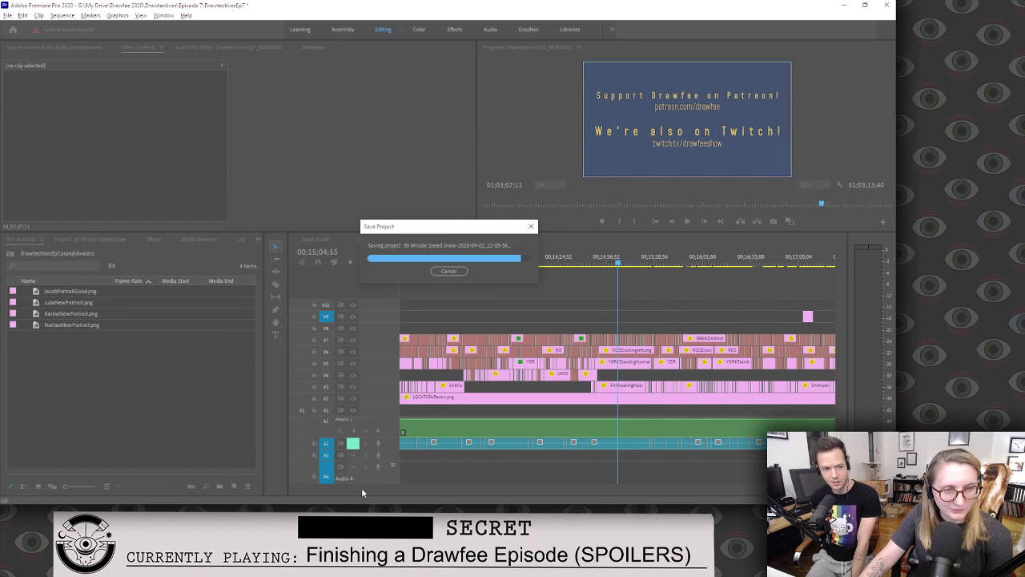
drag(363, 488, 409, 502)
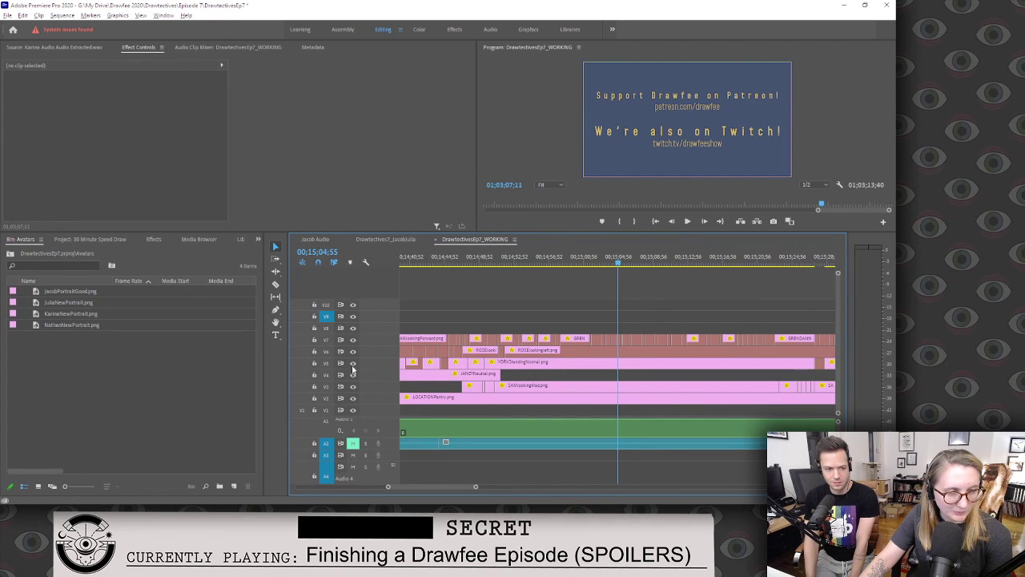
click(352, 351)
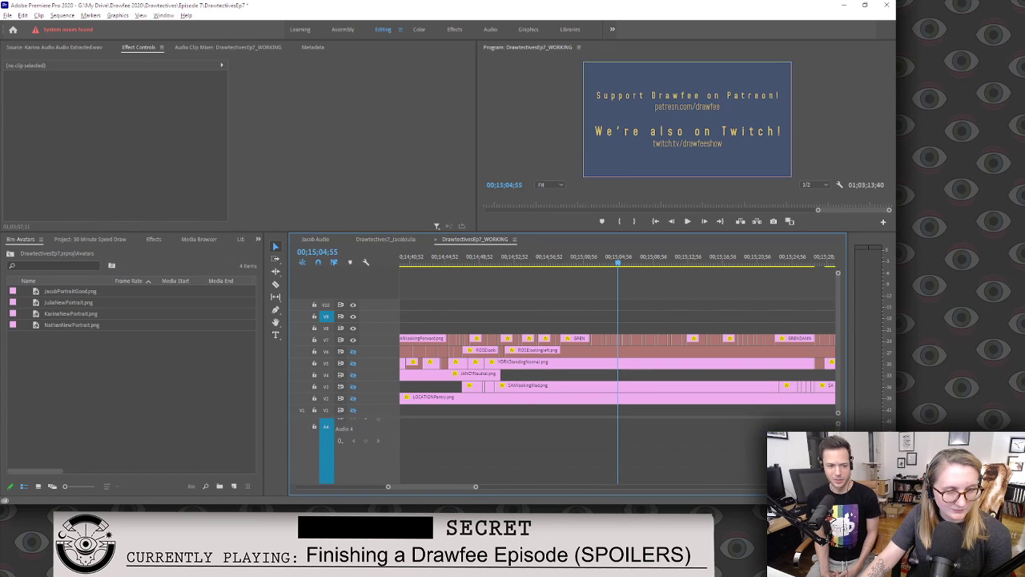
scroll(376, 436, up, 2)
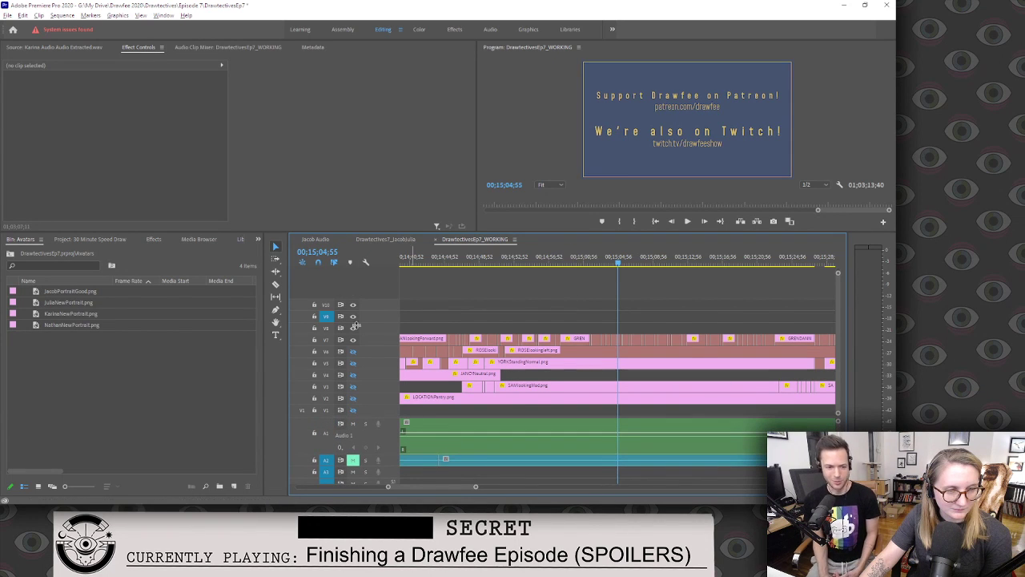
click(353, 316)
click(352, 304)
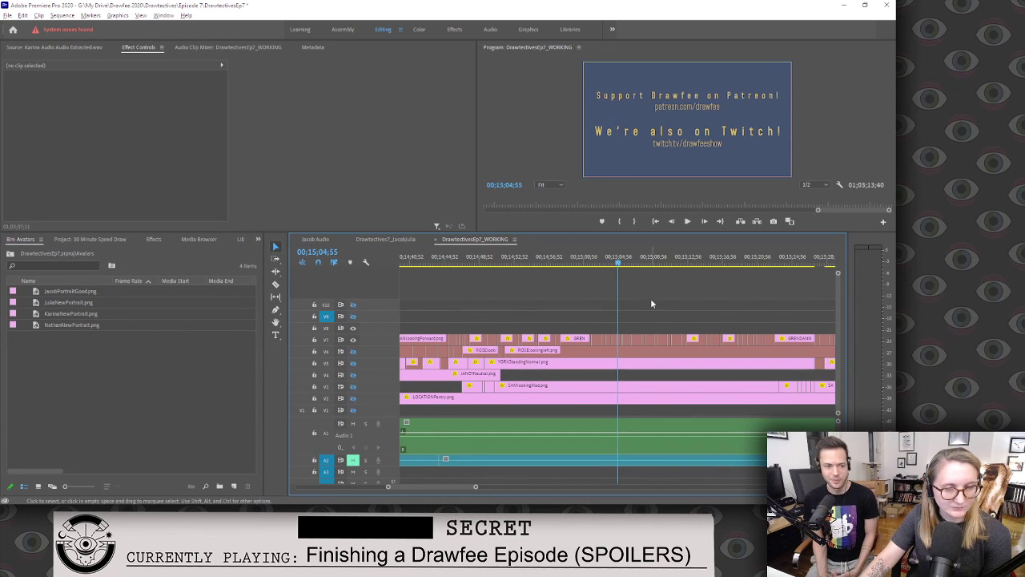
Examine the individual GRENDAN talking and not-smiling clips on track V7 around 00;15;03;23.
click(605, 264)
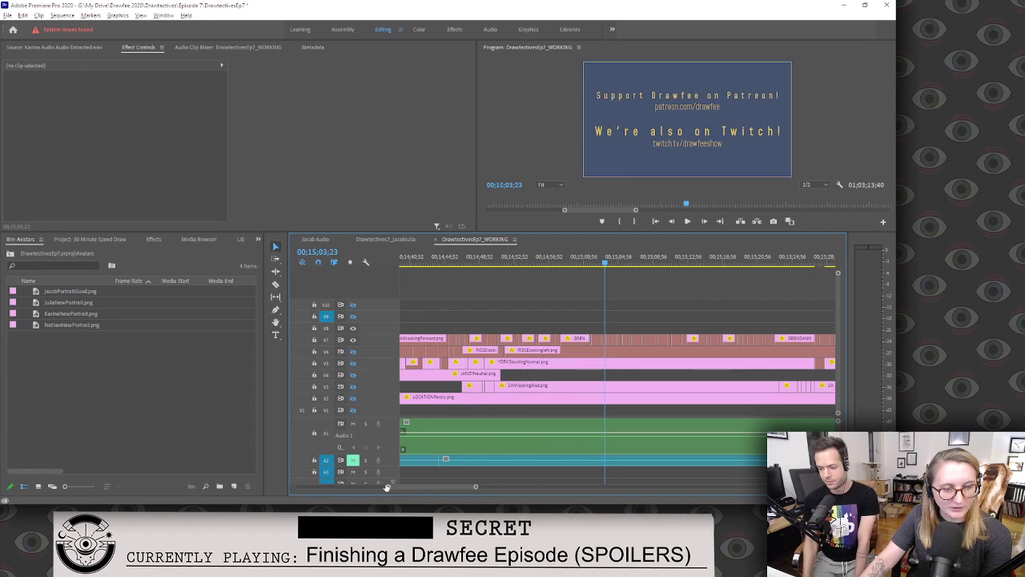
scroll(422, 487, up, 5)
scroll(422, 487, down, 5)
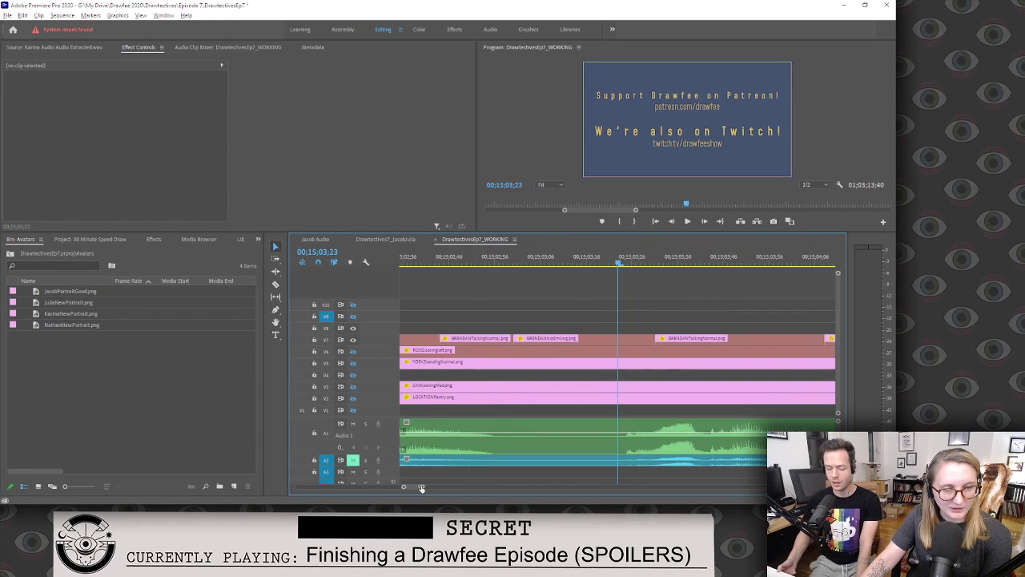
scroll(416, 488, down, 2)
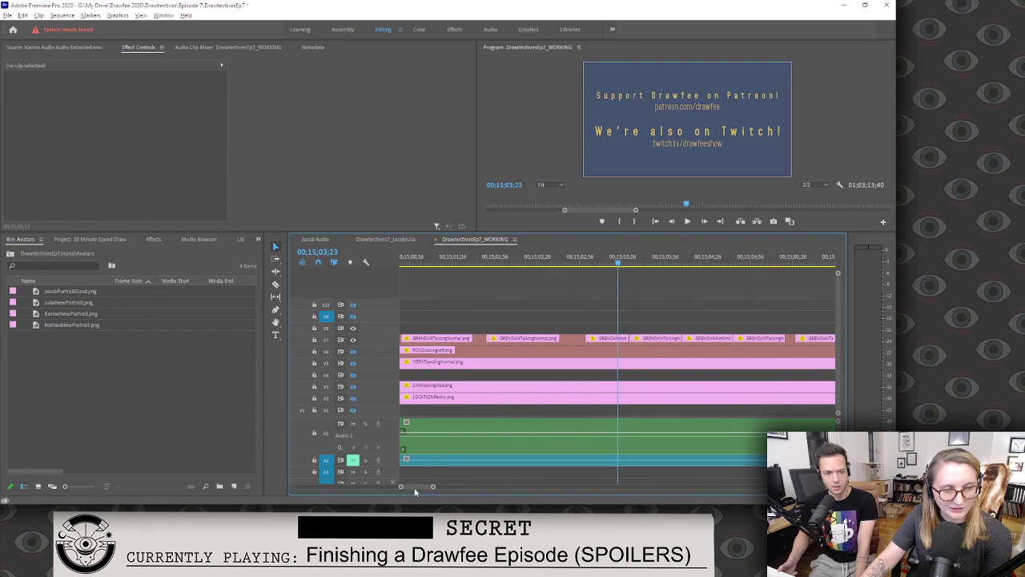
click(454, 343)
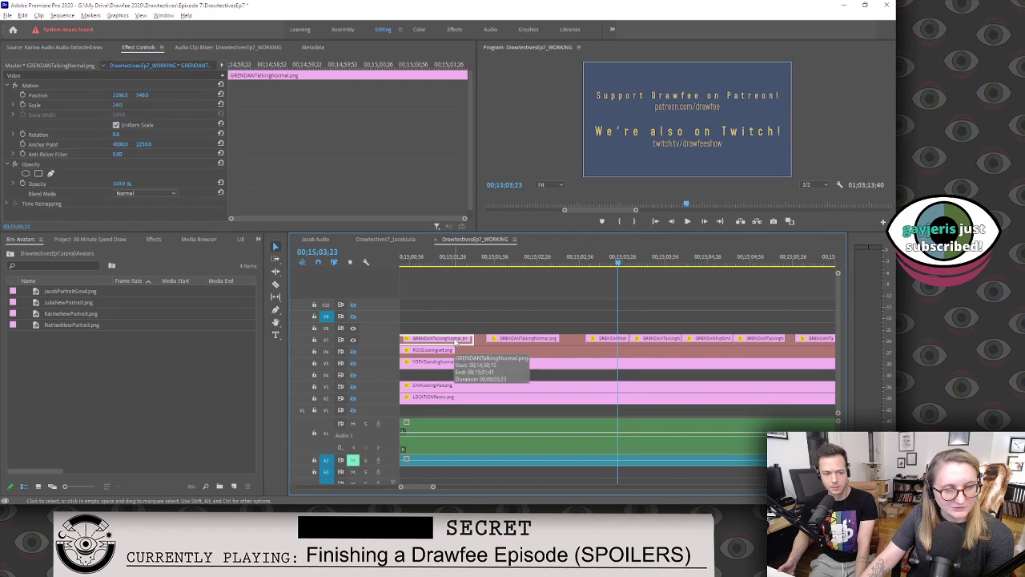
click(479, 342)
click(480, 341)
drag(479, 340, 590, 339)
click(709, 339)
click(781, 340)
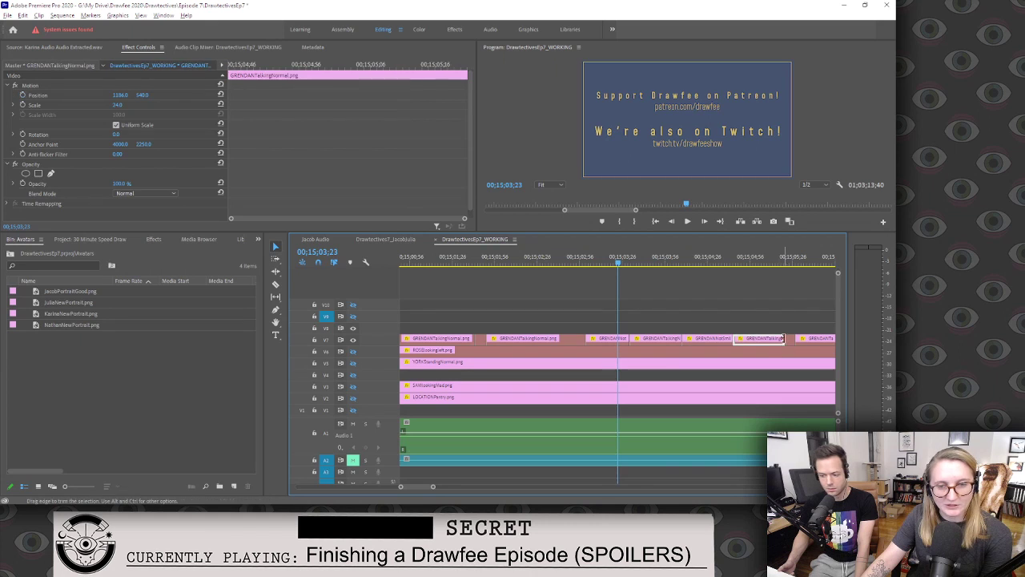
click(806, 340)
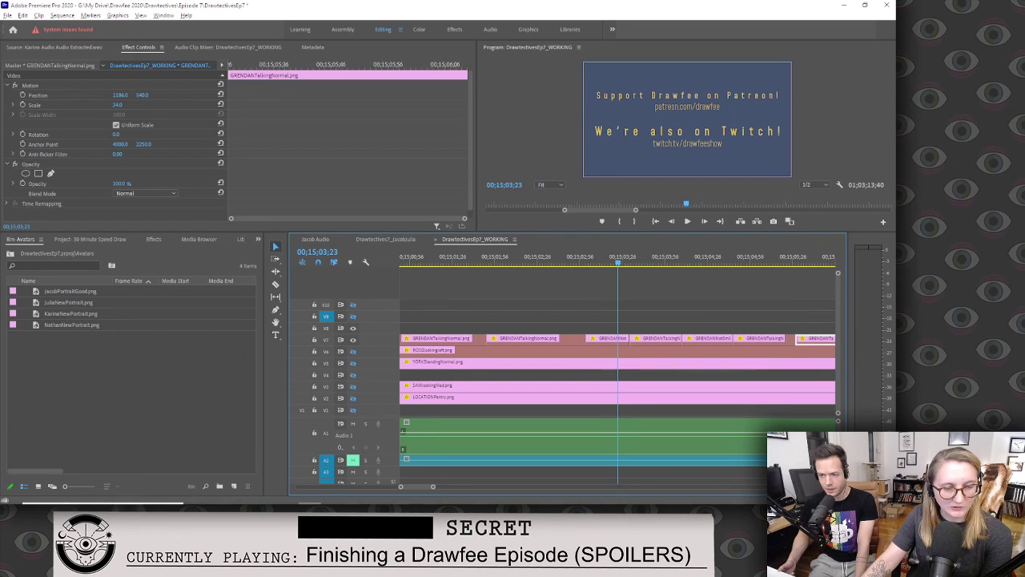
Go to 00;23;35;28 and examine the short SAM talking clips on track V3 up close.
mouse_move(422, 495)
scroll(449, 486, down, 5)
scroll(458, 486, down, 8)
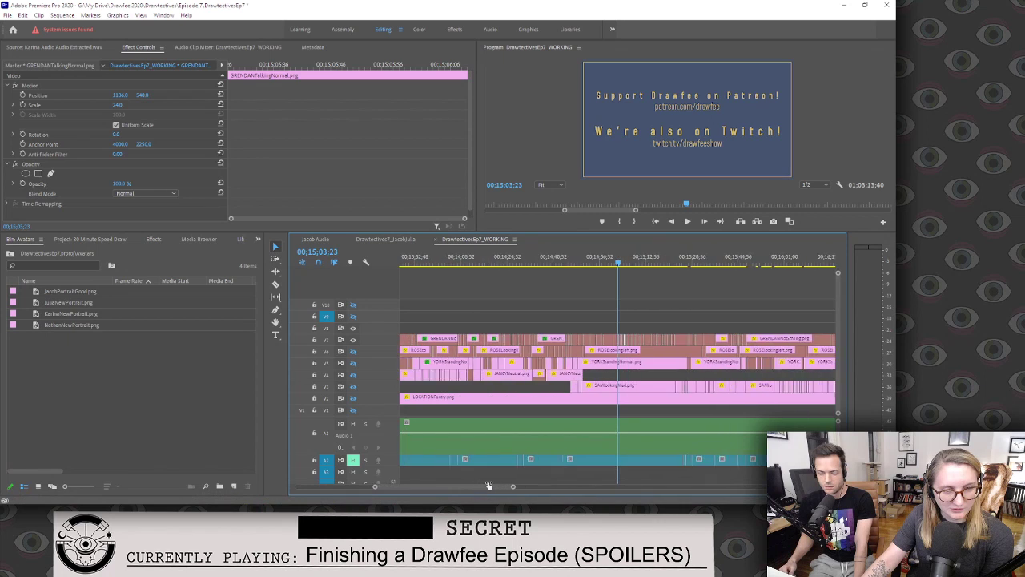
drag(480, 489, 526, 490)
click(549, 269)
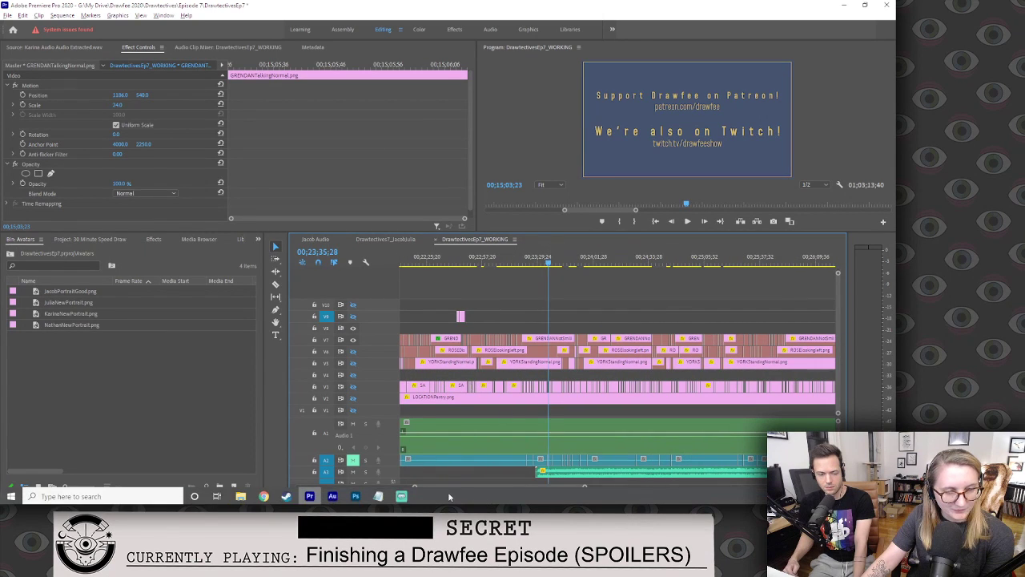
drag(414, 488, 478, 500)
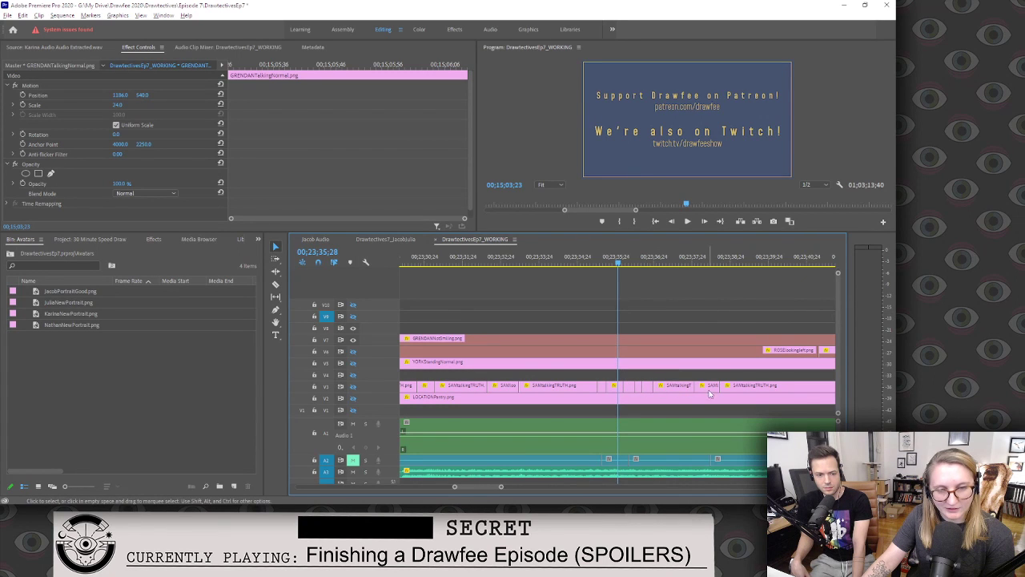
Examine the Drawtectives7_JacobJulia footage clips on track V1 between about 40 and 55 minutes.
drag(456, 491, 491, 488)
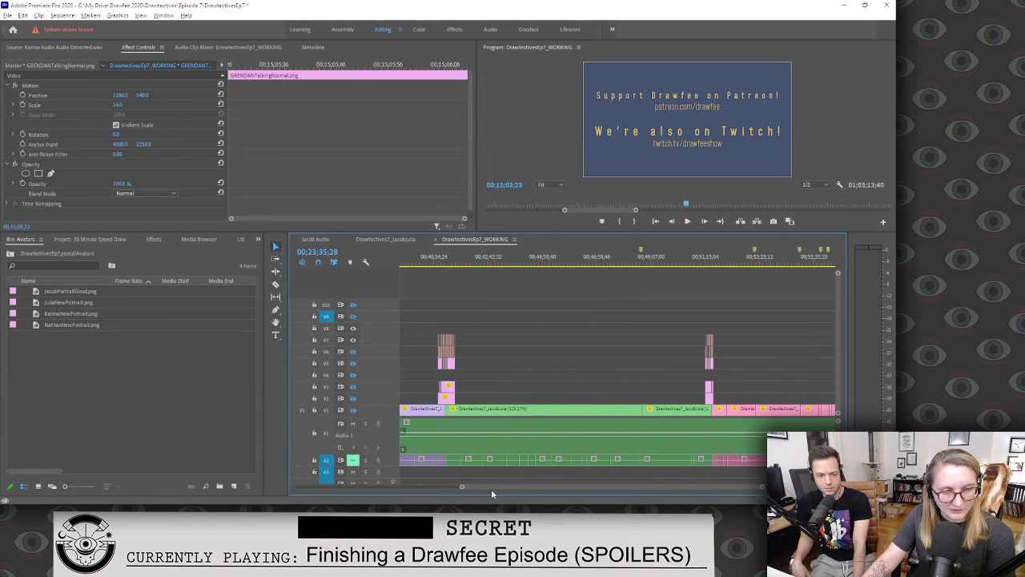
click(556, 416)
click(775, 410)
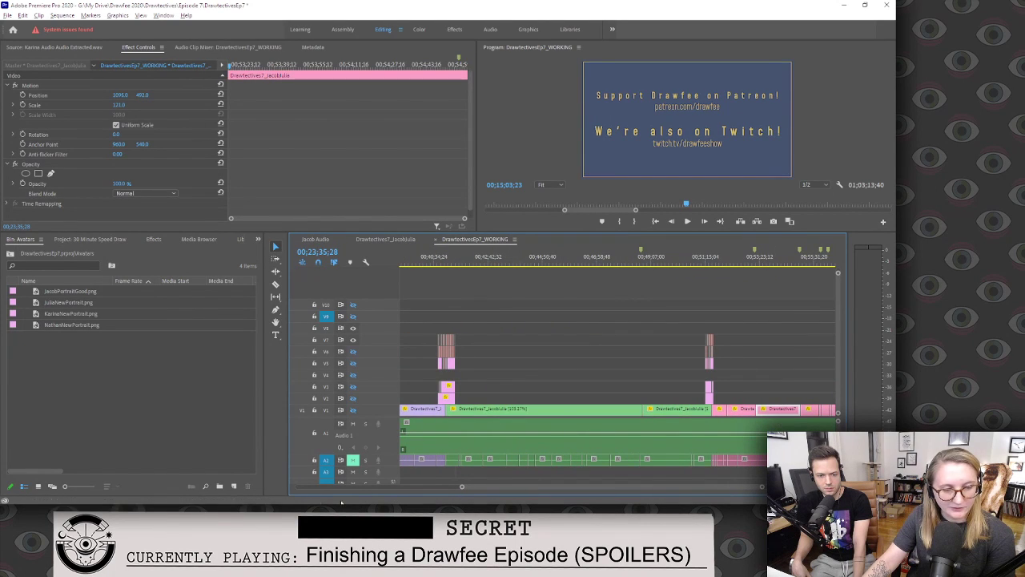
Return to the start of the episode timeline and scrub through the opening to 00;02;11;30.
mouse_move(473, 490)
drag(472, 483, 290, 494)
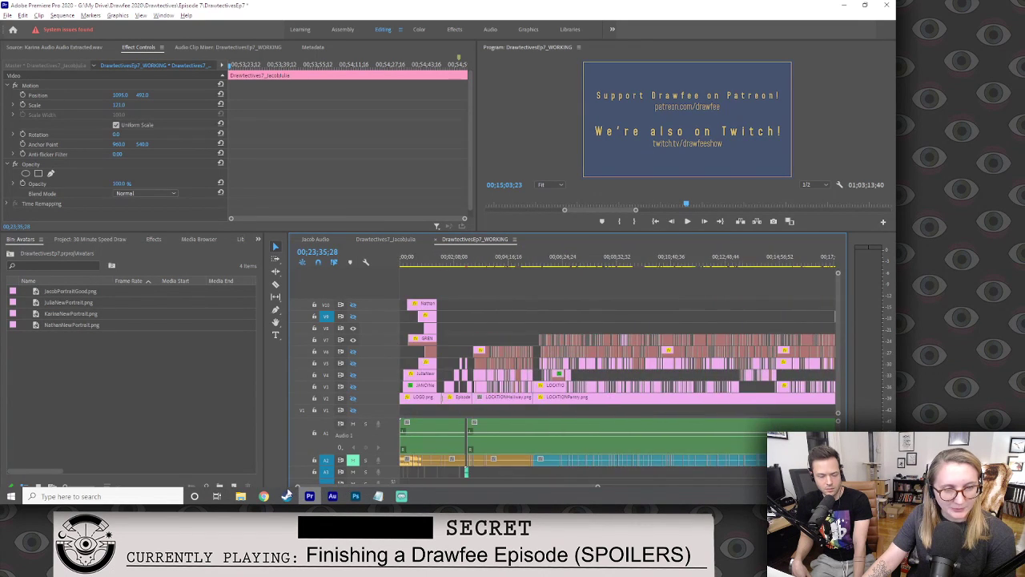
click(406, 263)
drag(406, 263, 455, 269)
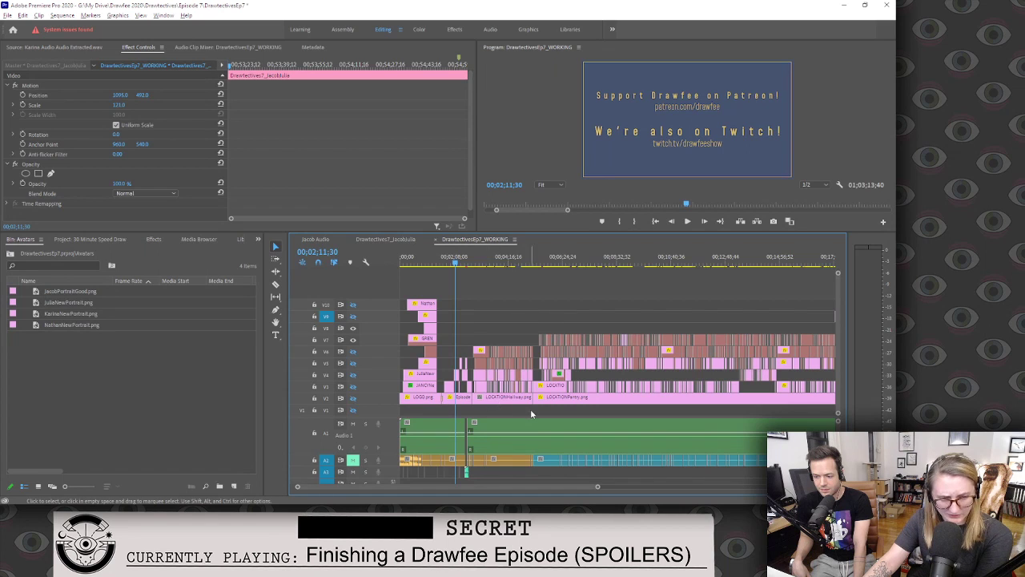
mouse_move(497, 486)
mouse_down()
mouse_move(626, 498)
mouse_move(483, 486)
mouse_up()
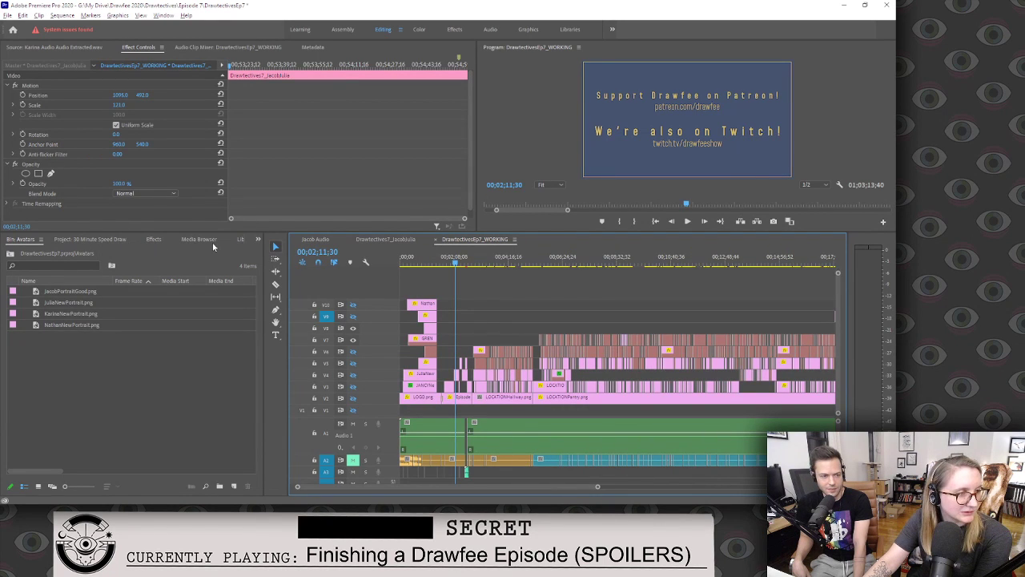
Switch to the 30 Minute Speed Draw project's media list and look through its image files.
key(shift+7)
click(105, 240)
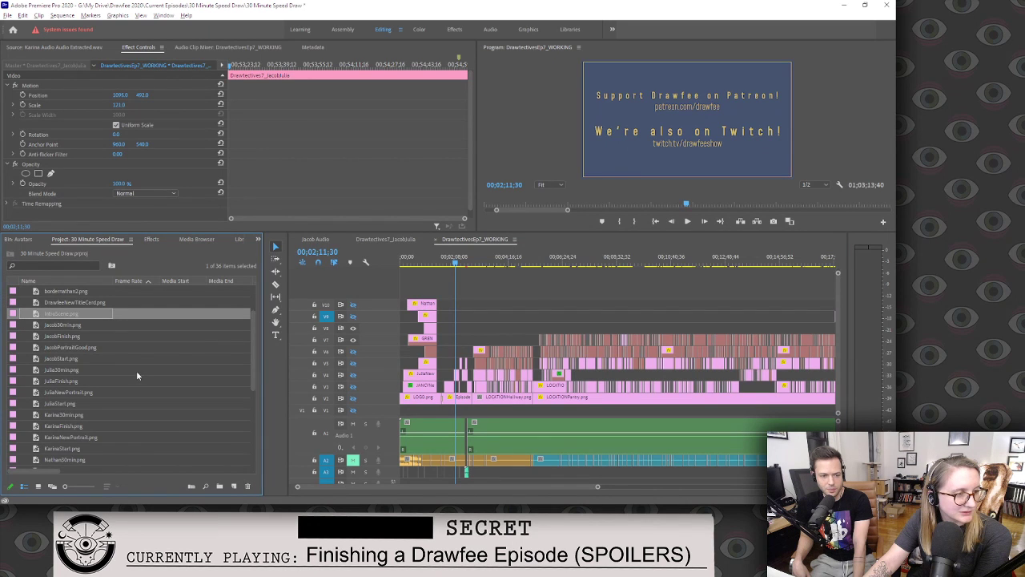
scroll(136, 374, up, 3)
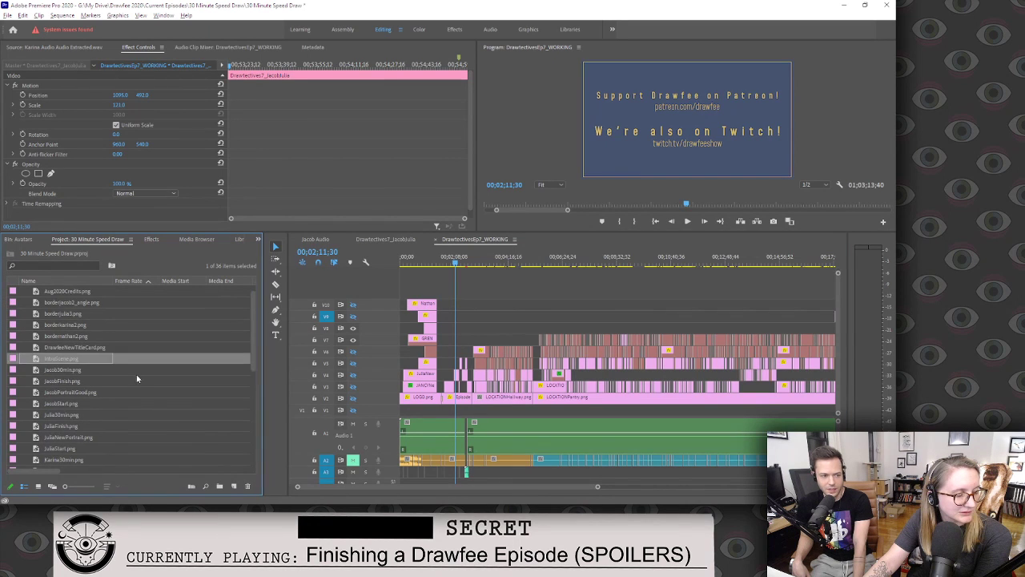
click(131, 238)
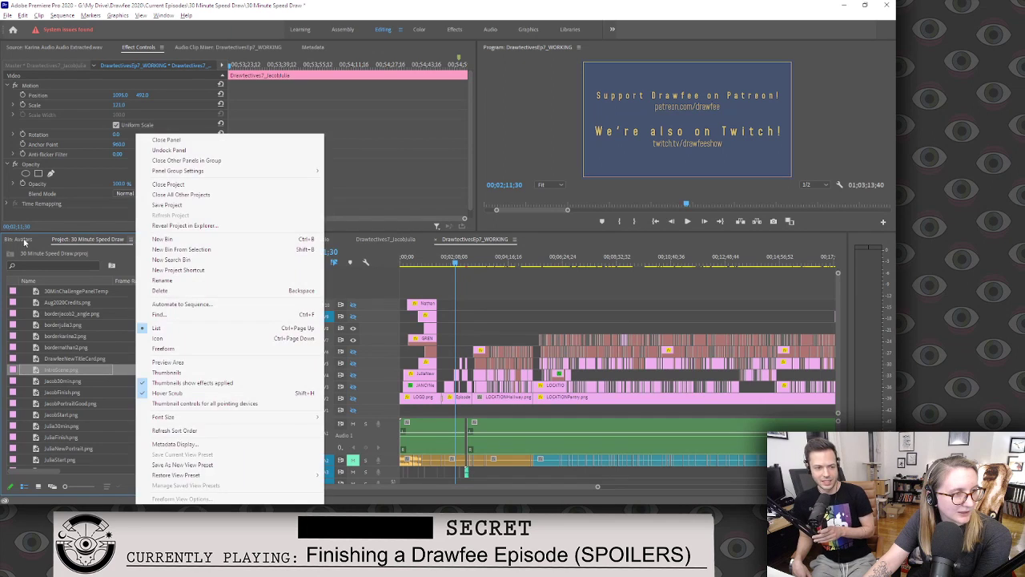
click(23, 240)
click(88, 240)
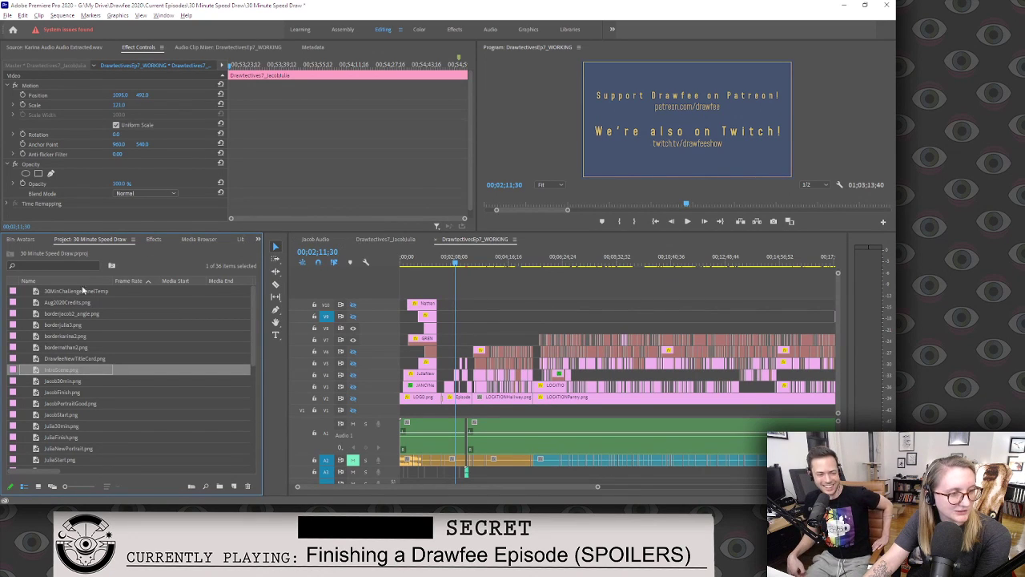
scroll(78, 430, down, 4)
scroll(79, 424, down, 3)
scroll(84, 420, up, 3)
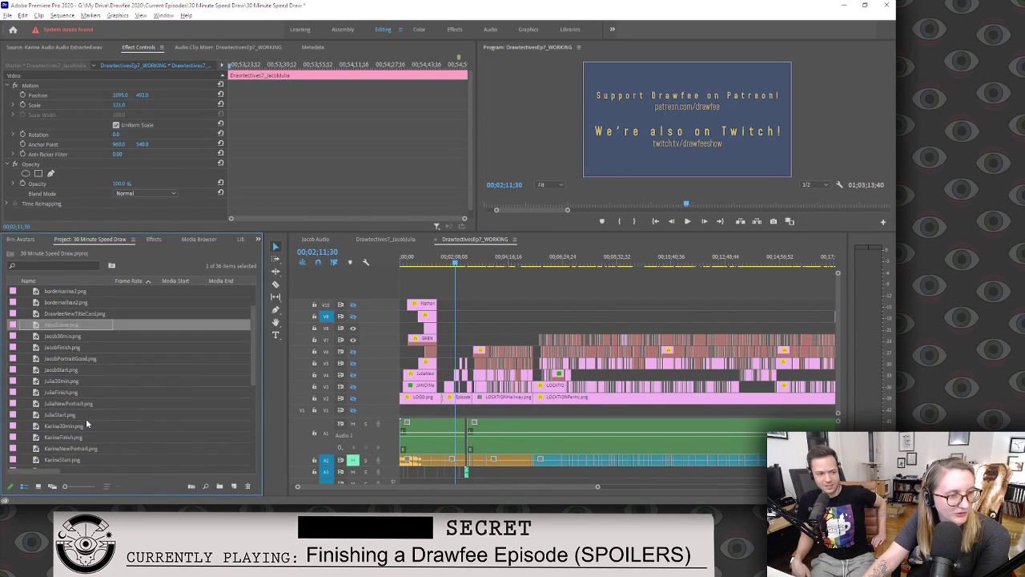
scroll(88, 418, up, 3)
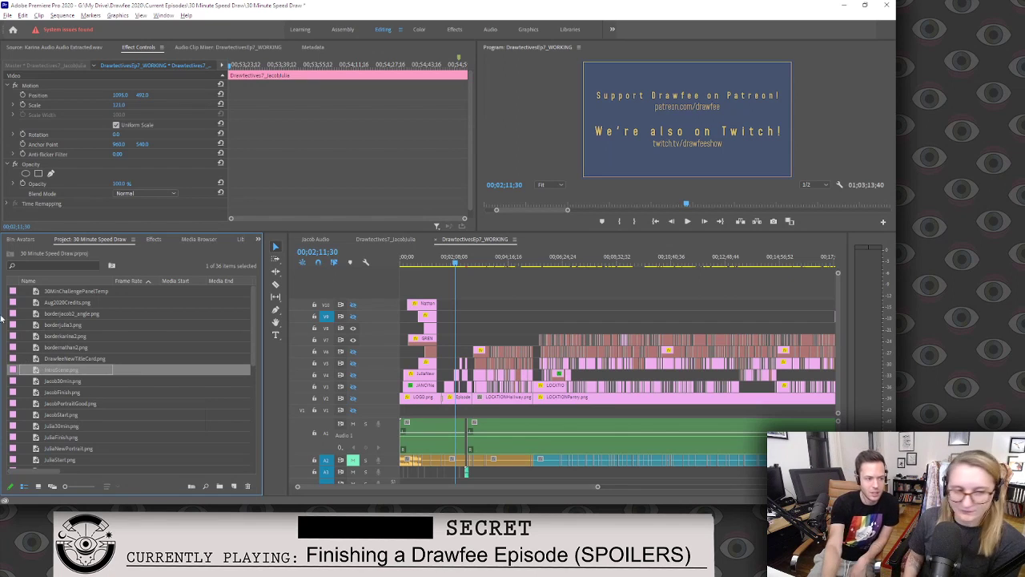
Switch to the DrawtectivesEp7 project's bins, collapse the Sound Effects bin, and peek into the Avatars bin.
click(259, 239)
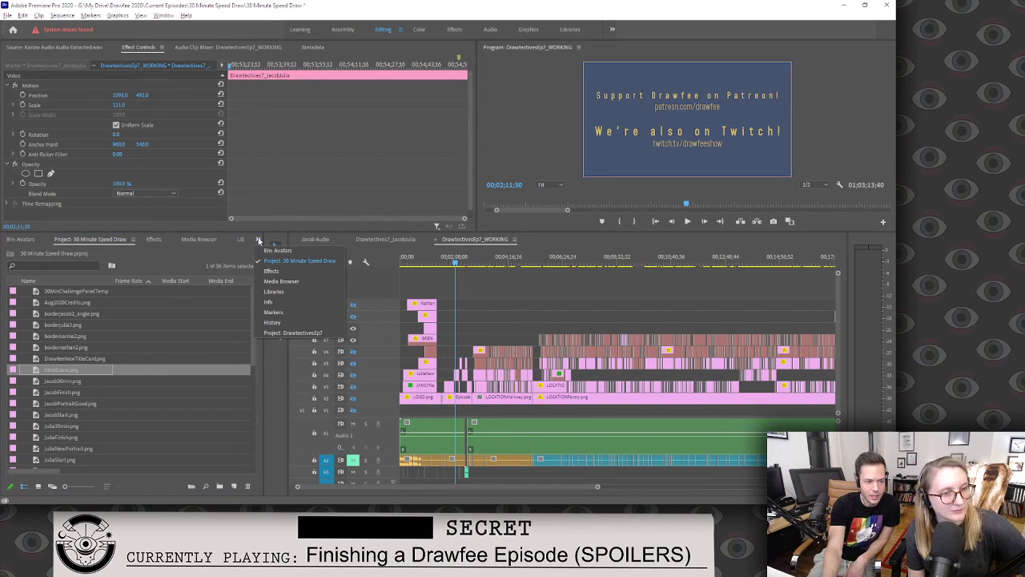
click(301, 333)
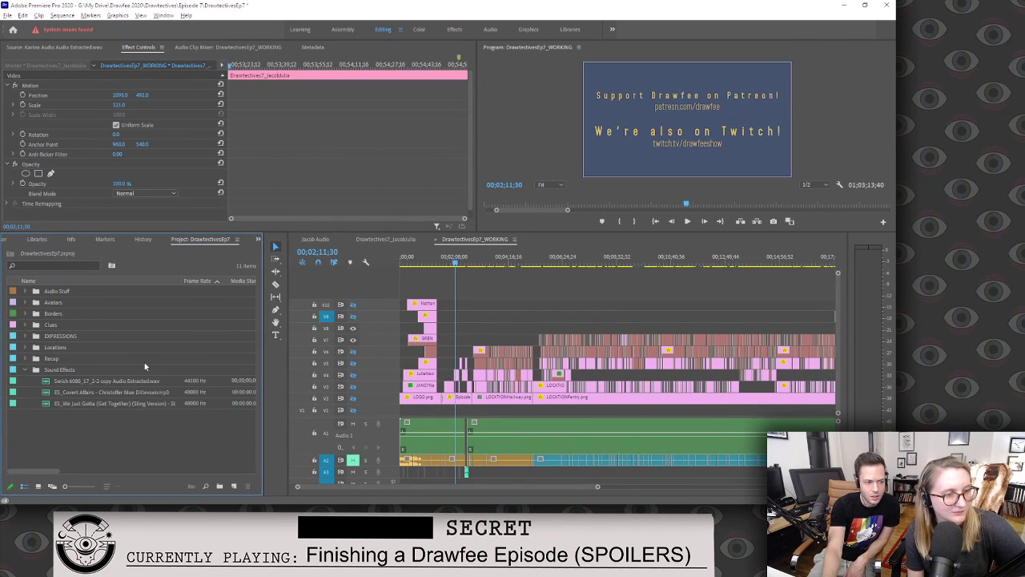
click(25, 370)
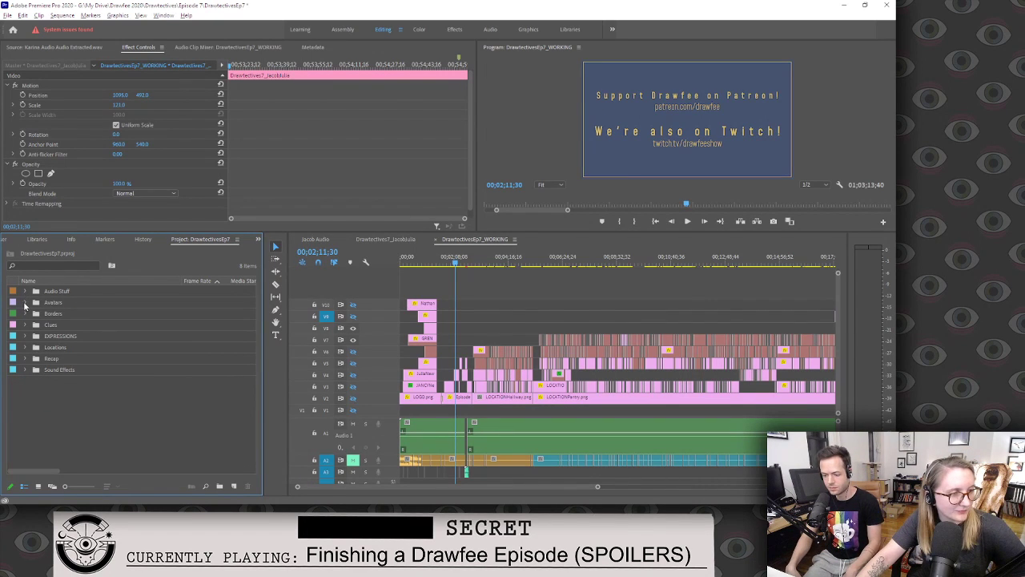
click(25, 302)
click(25, 301)
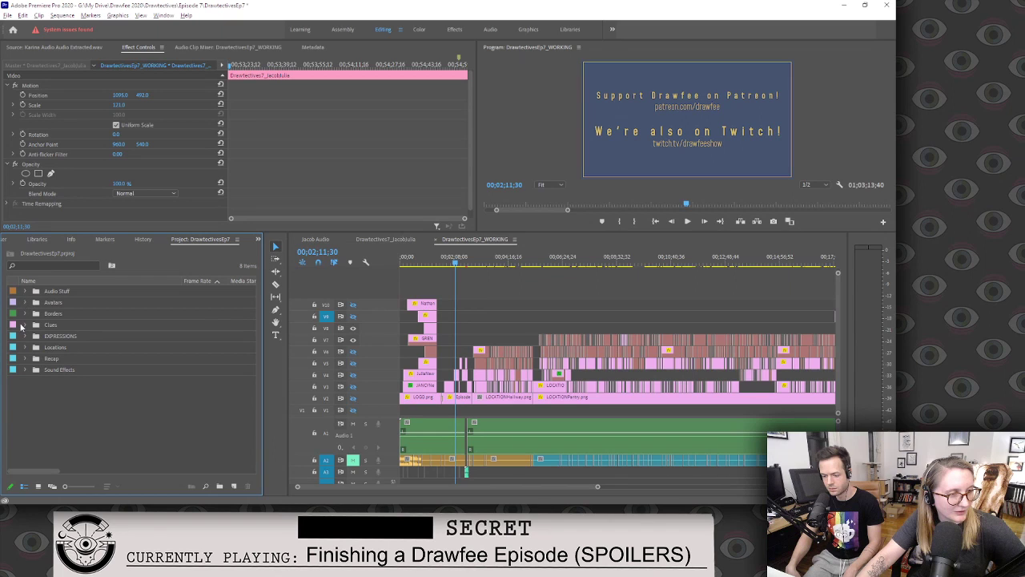
Open the EXPRESSIONS bin, collapse JANCY, and look through GRENDAN's expression images.
click(24, 335)
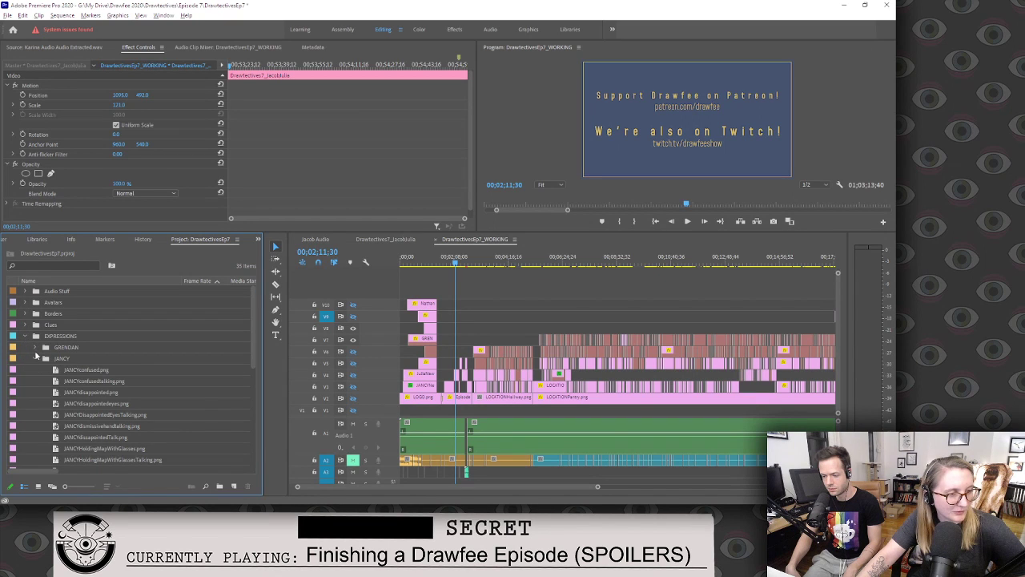
click(35, 358)
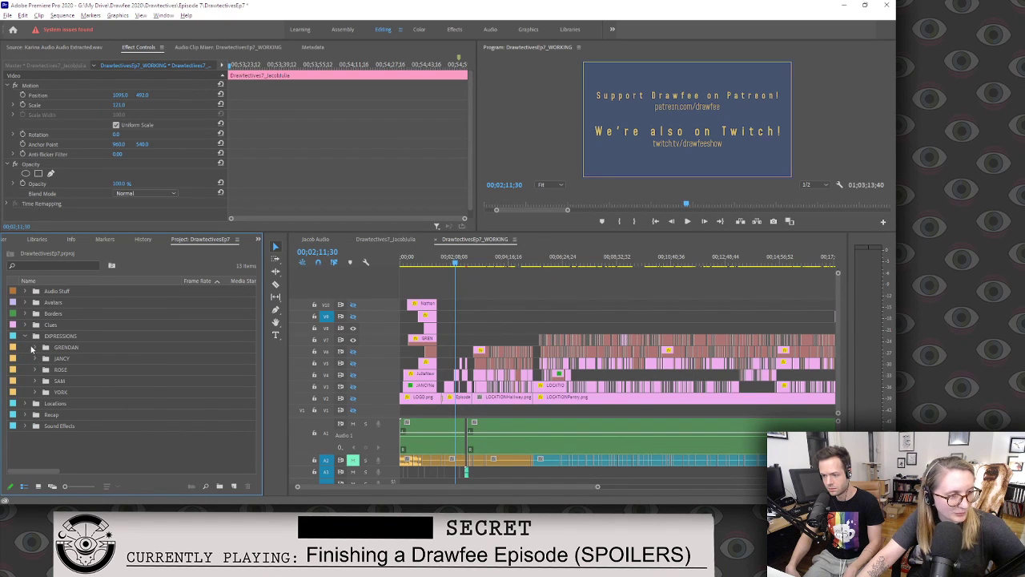
click(36, 349)
scroll(45, 365, down, 5)
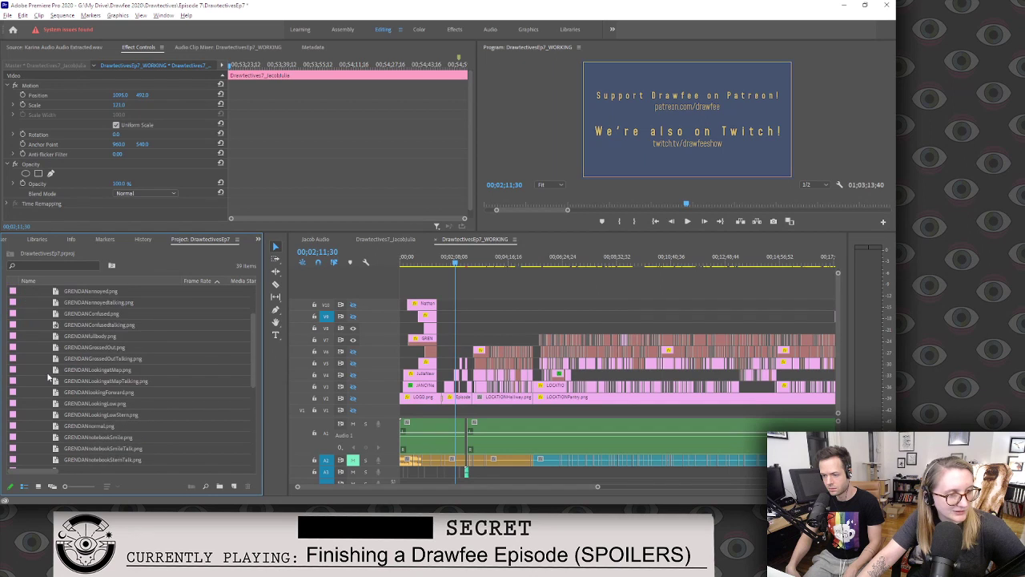
scroll(48, 378, down, 4)
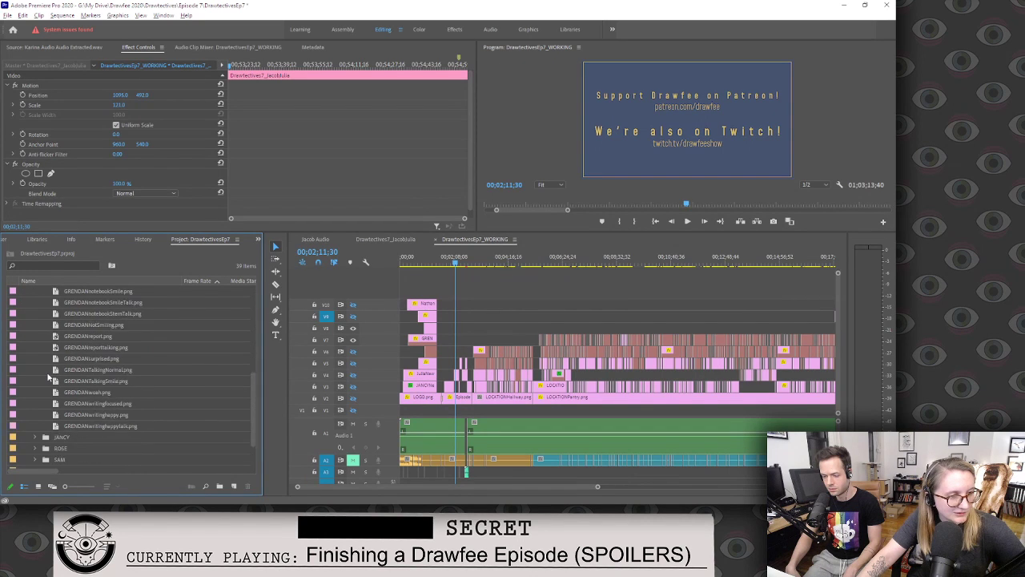
scroll(49, 379, down, 1)
Expand the JANCY and ROSE bins under EXPRESSIONS and look through their images.
click(32, 403)
scroll(32, 405, down, 4)
scroll(36, 404, down, 1)
click(33, 401)
scroll(35, 402, down, 3)
scroll(35, 404, down, 7)
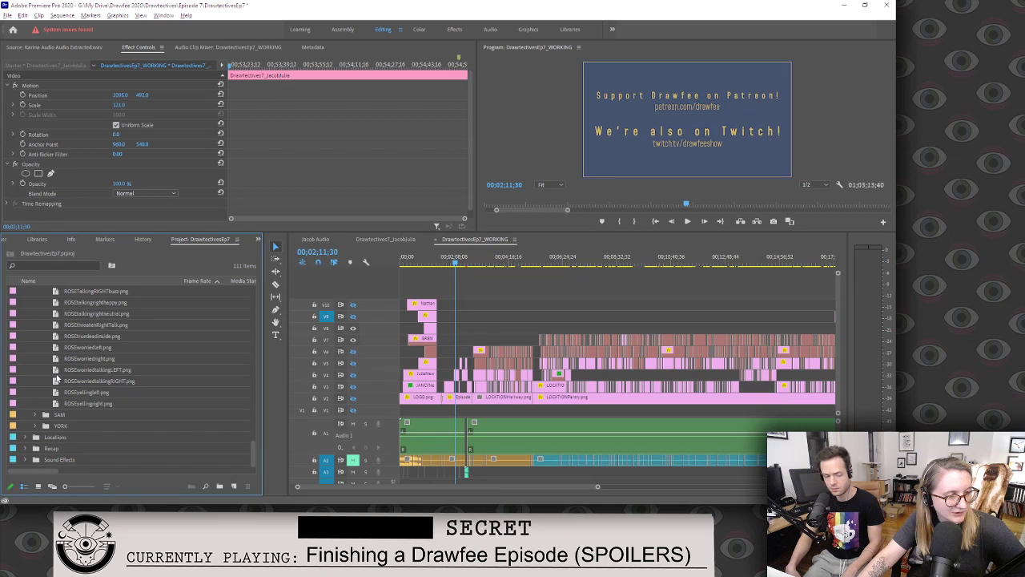
Expand the SAM and YORK bins under EXPRESSIONS and look through their images.
click(35, 425)
scroll(32, 411, down, 4)
scroll(32, 415, down, 1)
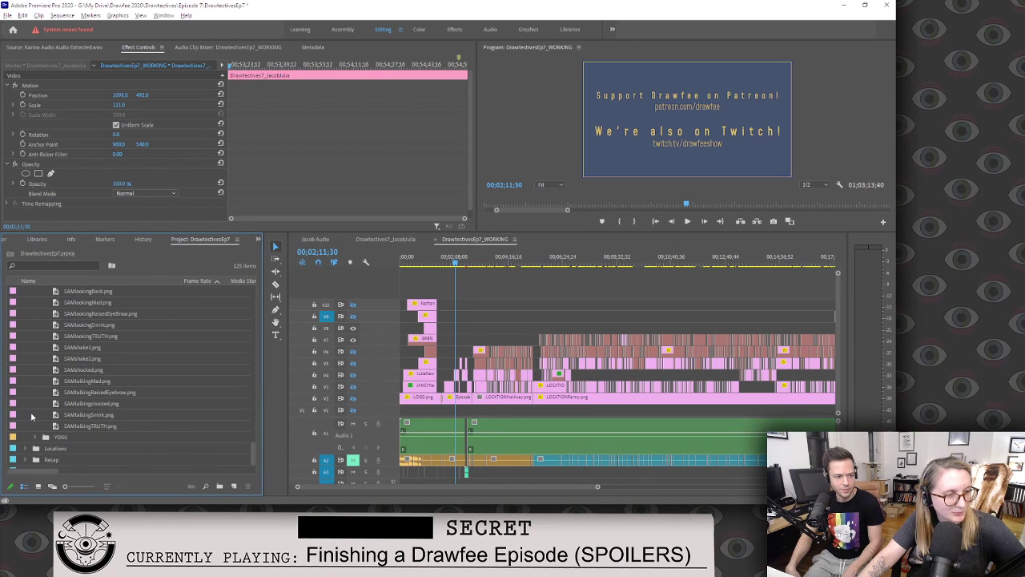
click(35, 435)
scroll(35, 434, down, 6)
scroll(36, 434, down, 10)
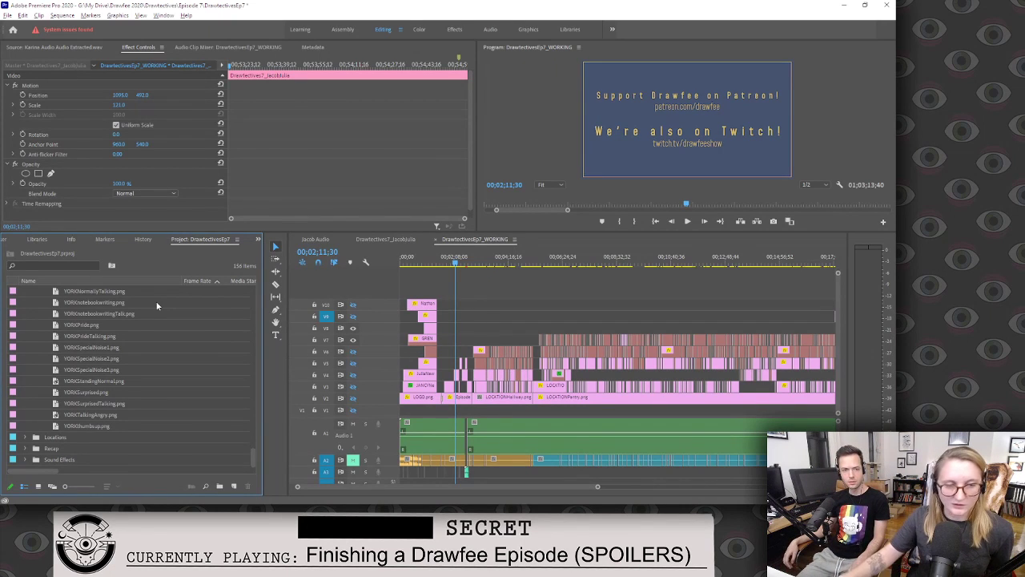
Collapse the YORK, SAM, ROSE, JANCY and GRENDAN bins so EXPRESSIONS lists only the character folders.
scroll(120, 412, up, 5)
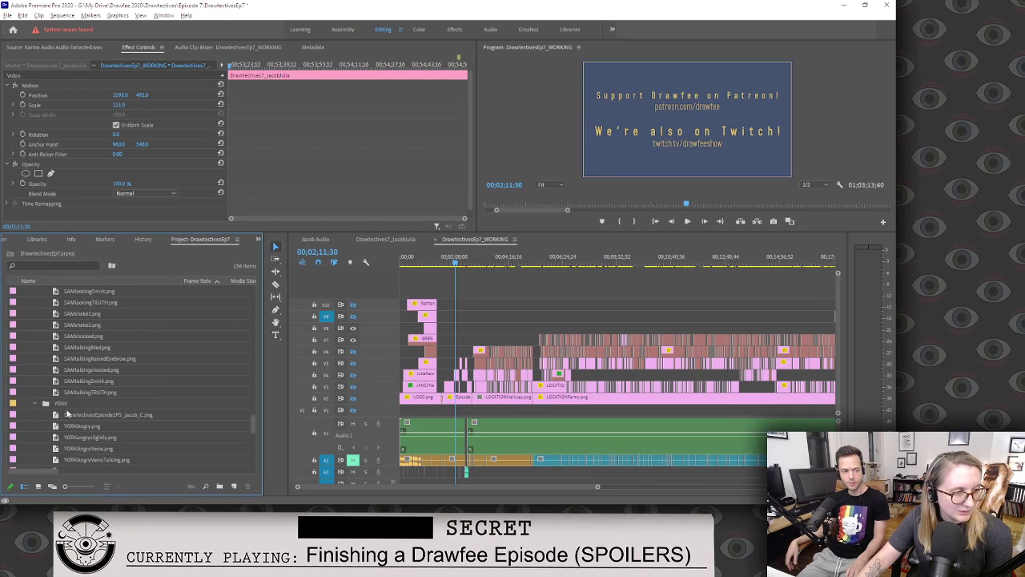
click(44, 402)
scroll(38, 412, up, 3)
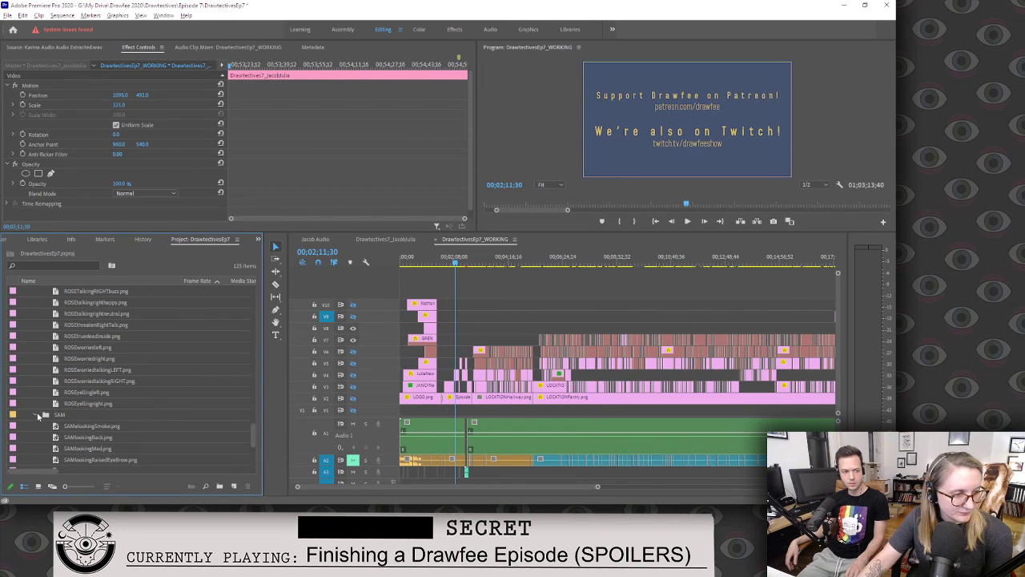
click(36, 412)
scroll(36, 410, up, 4)
scroll(37, 410, up, 3)
click(35, 436)
scroll(33, 435, up, 4)
scroll(35, 436, up, 2)
click(34, 425)
scroll(34, 426, up, 6)
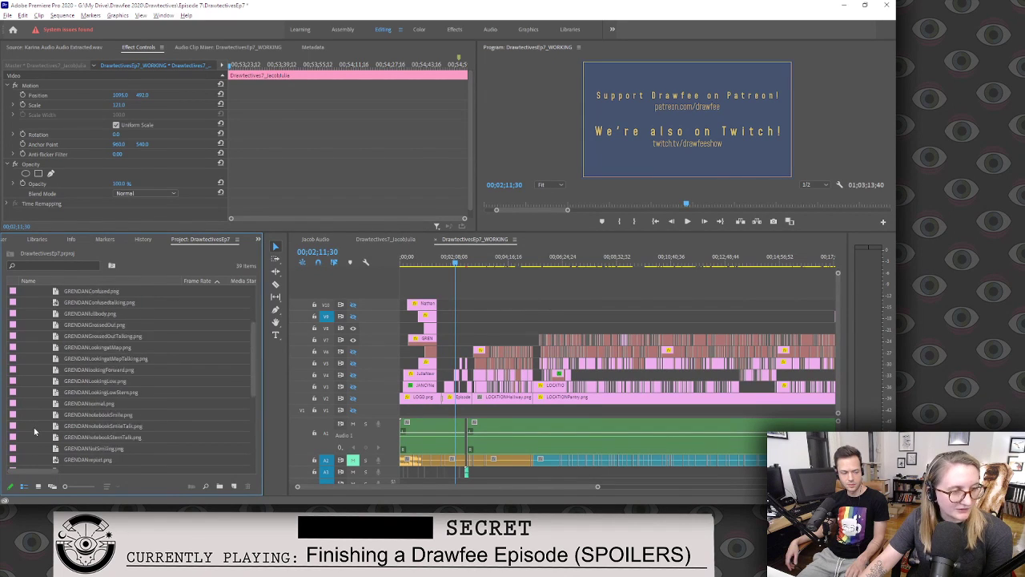
click(35, 346)
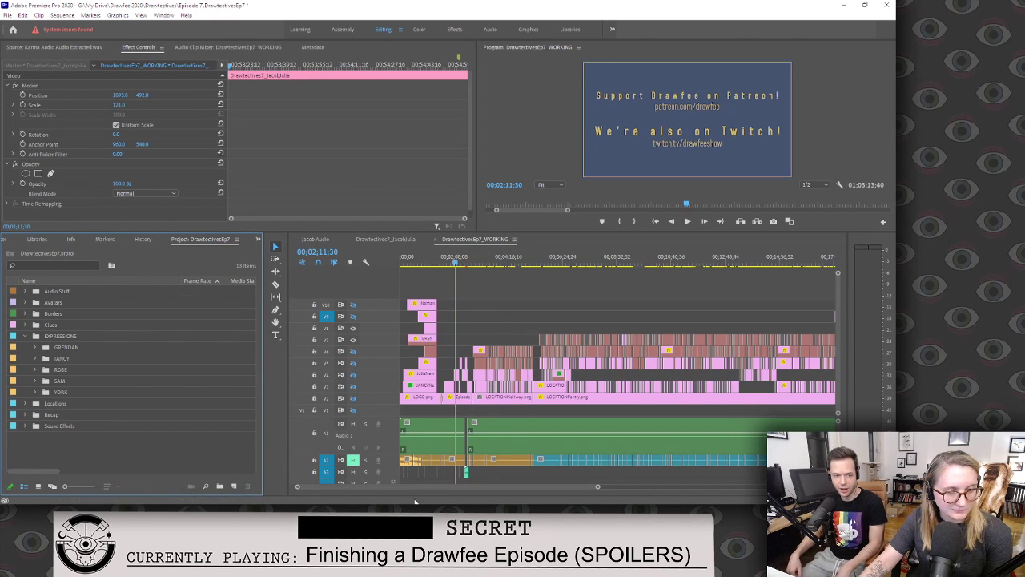
Go to 00;03;33;16 in the episode timeline and examine the stacked character expression clips up close.
click(492, 260)
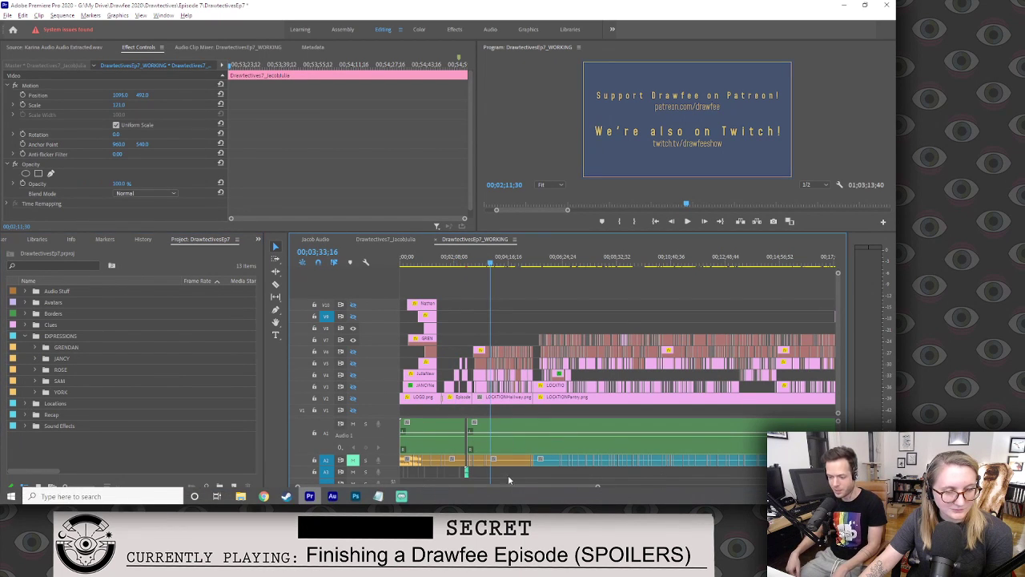
scroll(593, 488, up, 5)
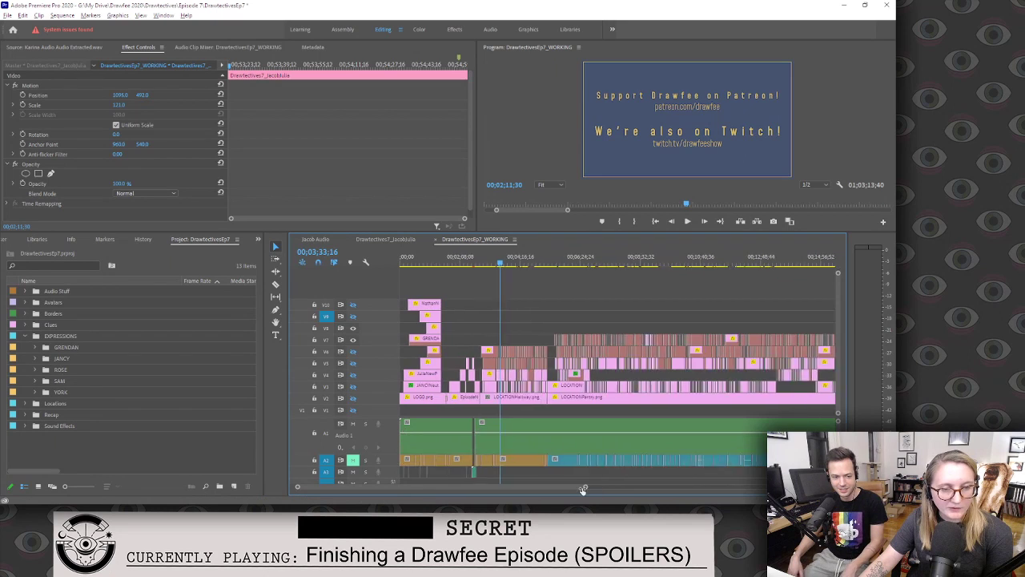
scroll(529, 493, up, 6)
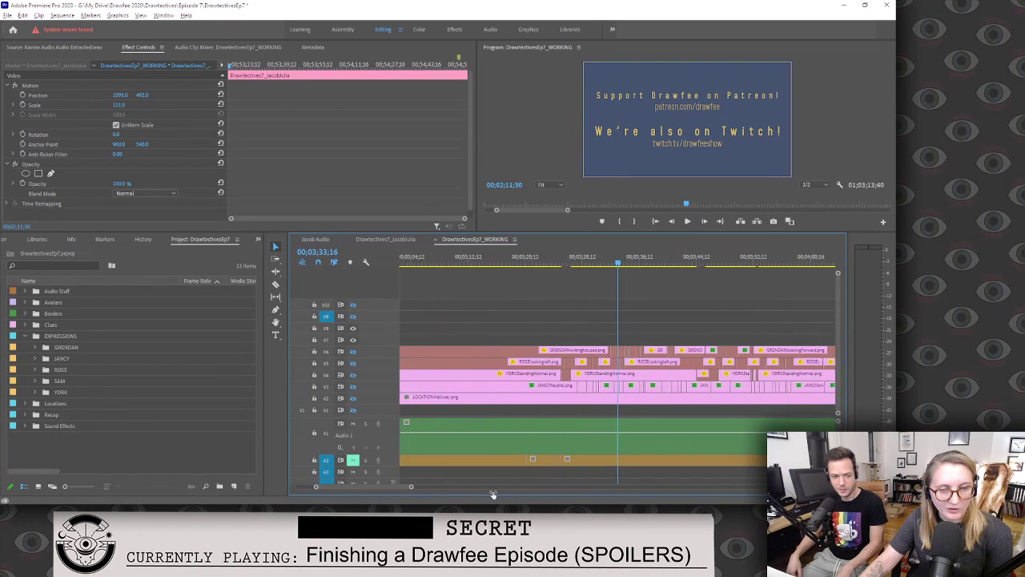
scroll(488, 494, down, 3)
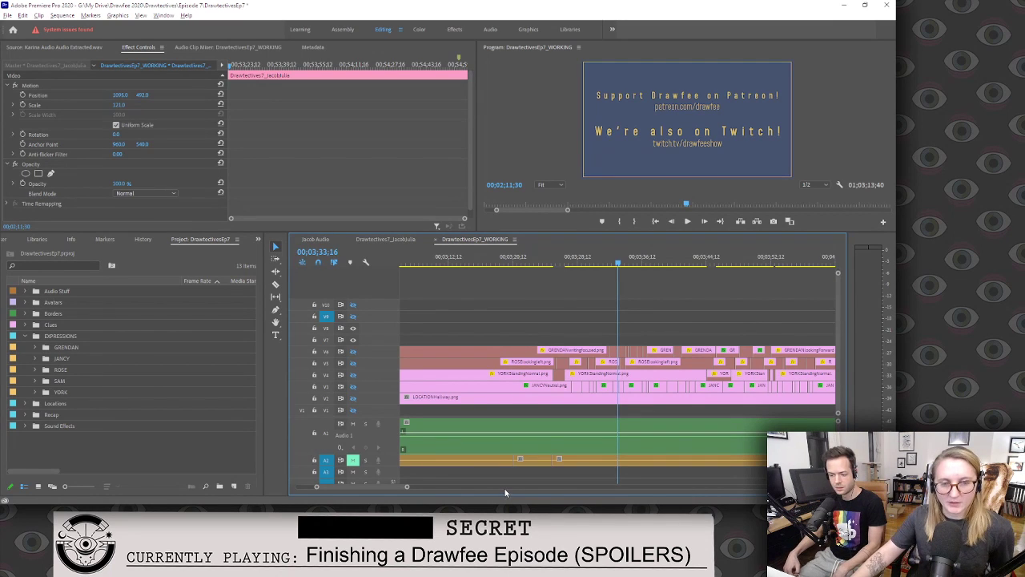
Move the playhead through the hallway scene's expression clips from 00;03;31;02 to 00;03;54;09.
click(600, 260)
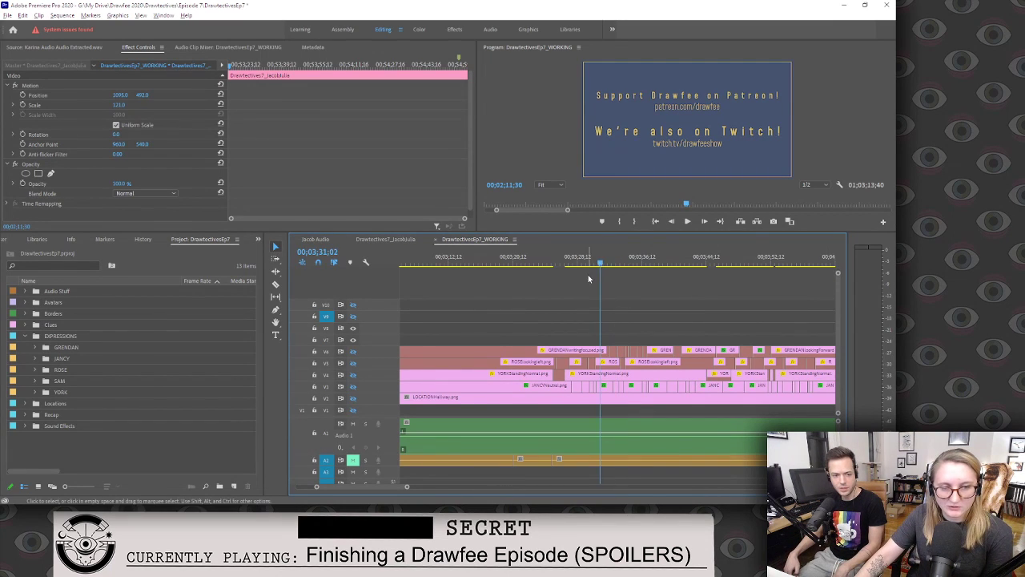
click(581, 261)
click(628, 263)
click(686, 261)
click(787, 262)
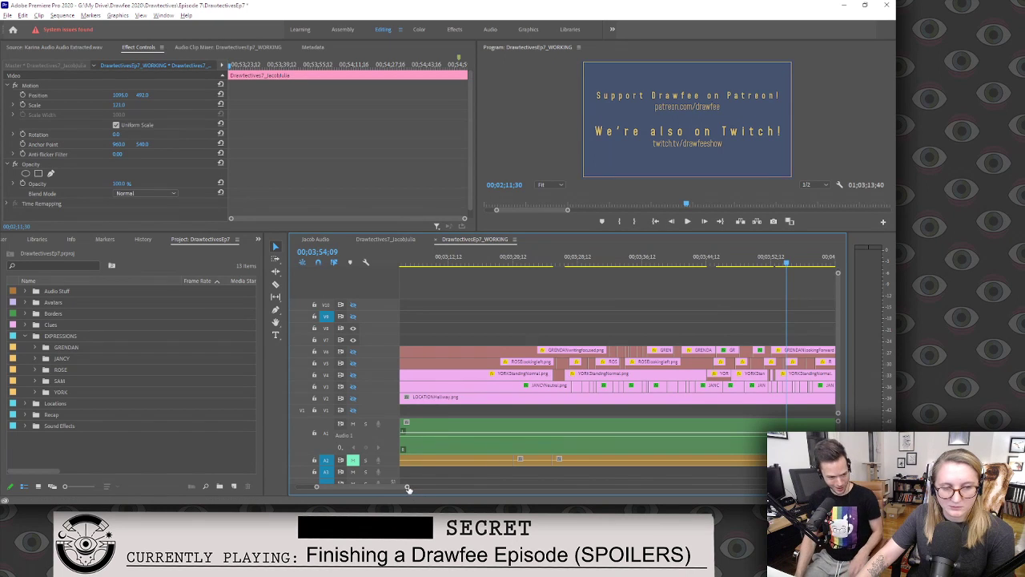
Go to 00;05;31;27 and examine where the character clips start over the LOCATIONPantry background.
drag(405, 486, 441, 485)
scroll(442, 485, down, 4)
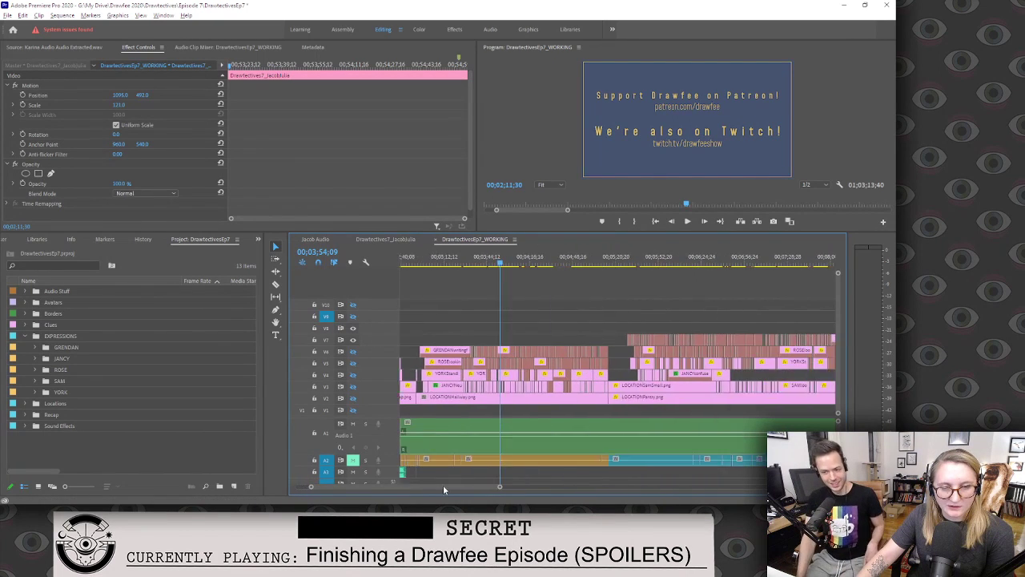
drag(443, 485, 447, 485)
click(543, 267)
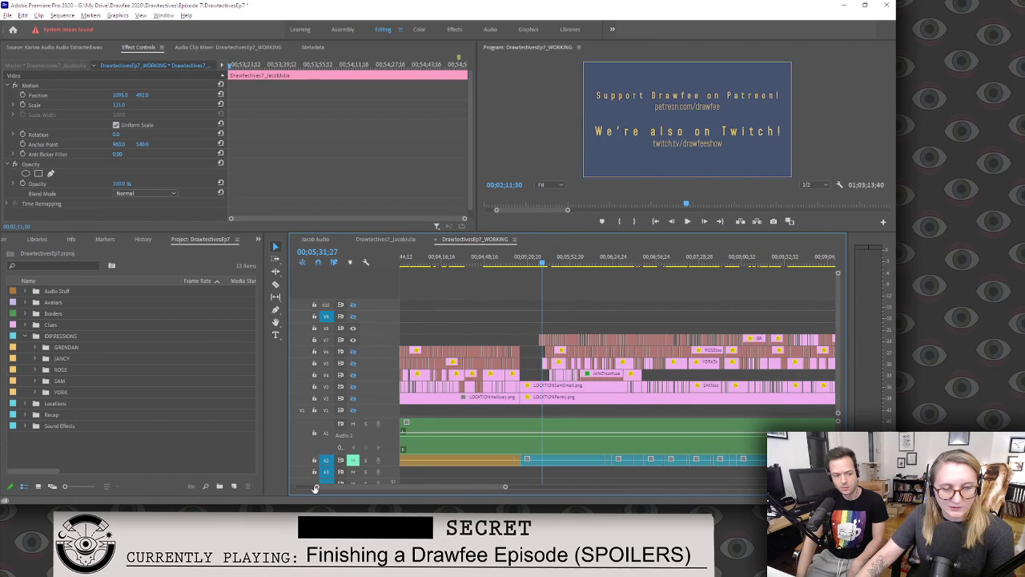
scroll(337, 487, up, 5)
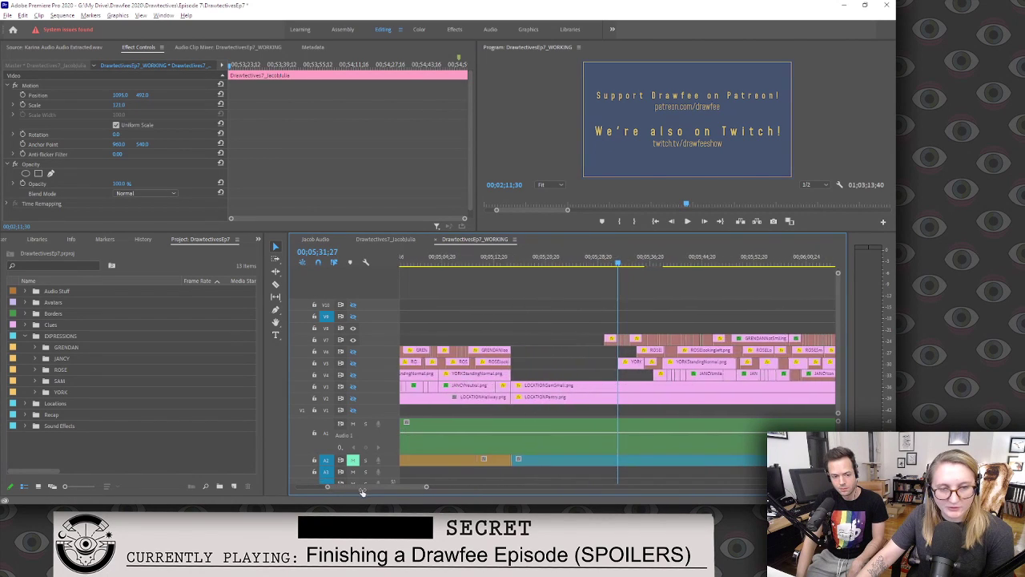
scroll(362, 490, up, 4)
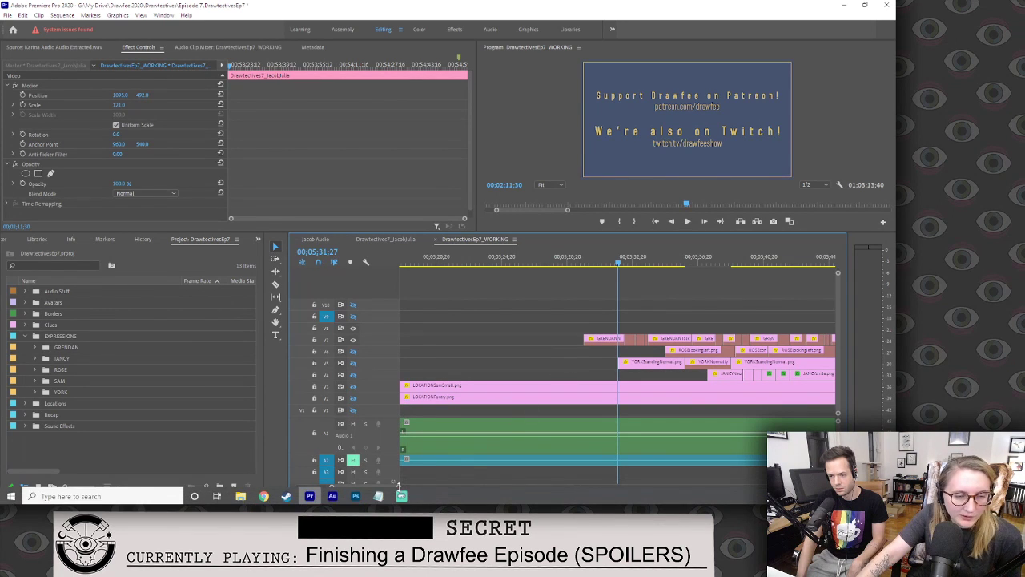
scroll(465, 487, down, 8)
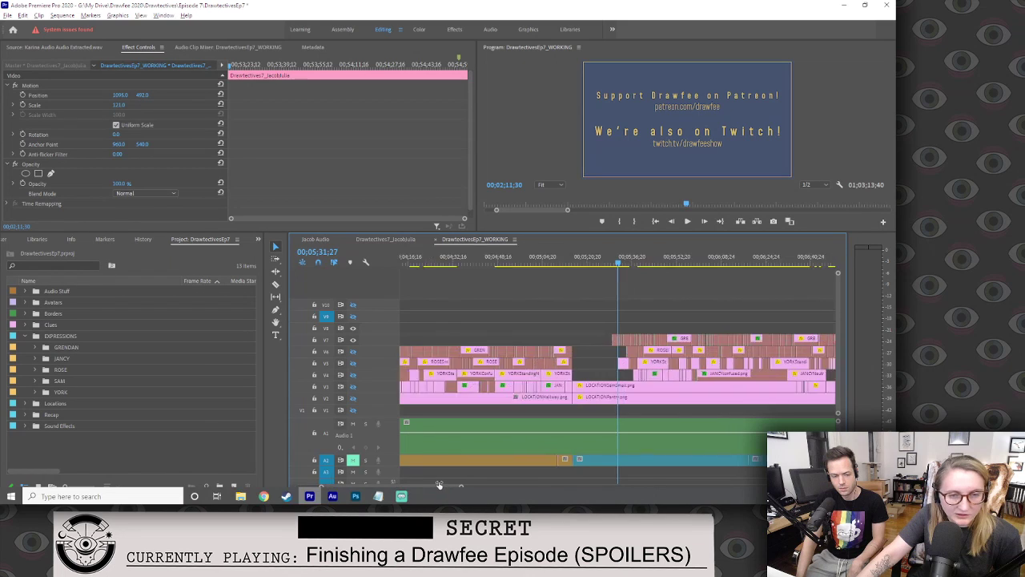
Go to 00;41;20;51 and examine the short block of character clips above the Drawtectives7_JacobJulia footage.
drag(463, 486, 640, 485)
click(549, 263)
click(569, 264)
click(577, 264)
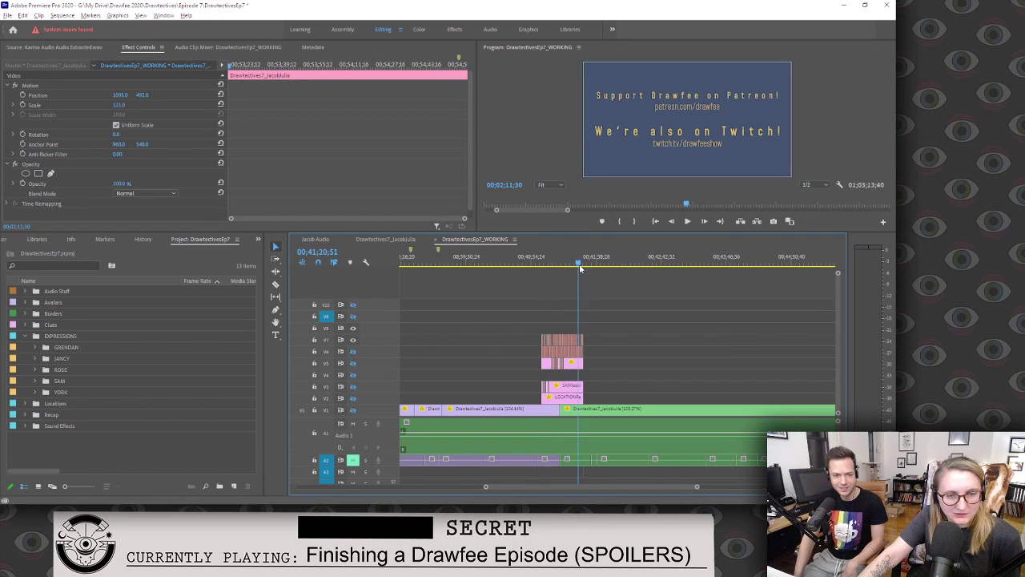
Step through the episode's final section from the pantry scene at 00;59;20;38 to the closing LOGO.png clip at 01;02;39;15.
drag(577, 487, 671, 481)
click(587, 264)
click(597, 265)
click(551, 266)
click(494, 266)
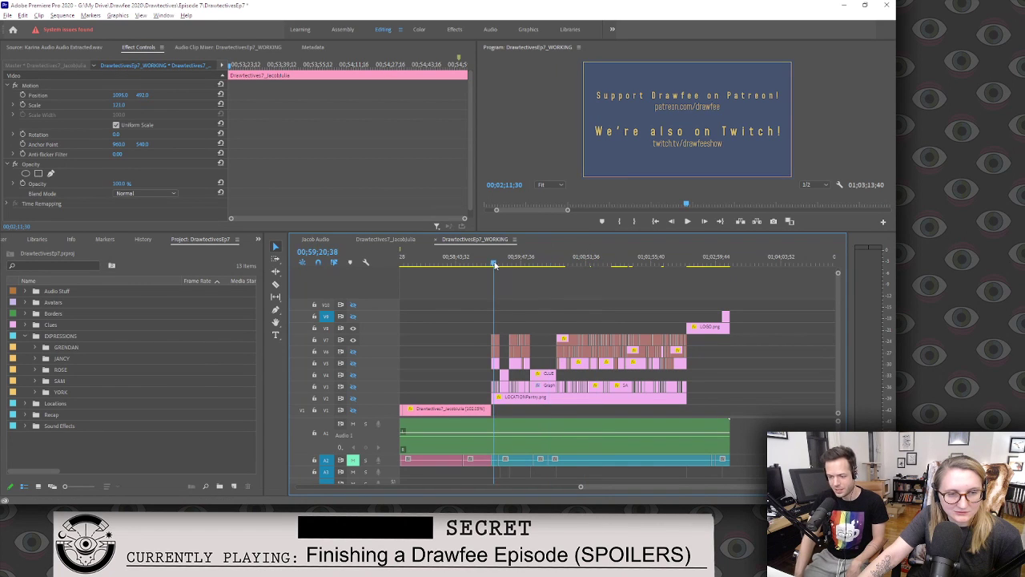
click(527, 265)
click(694, 264)
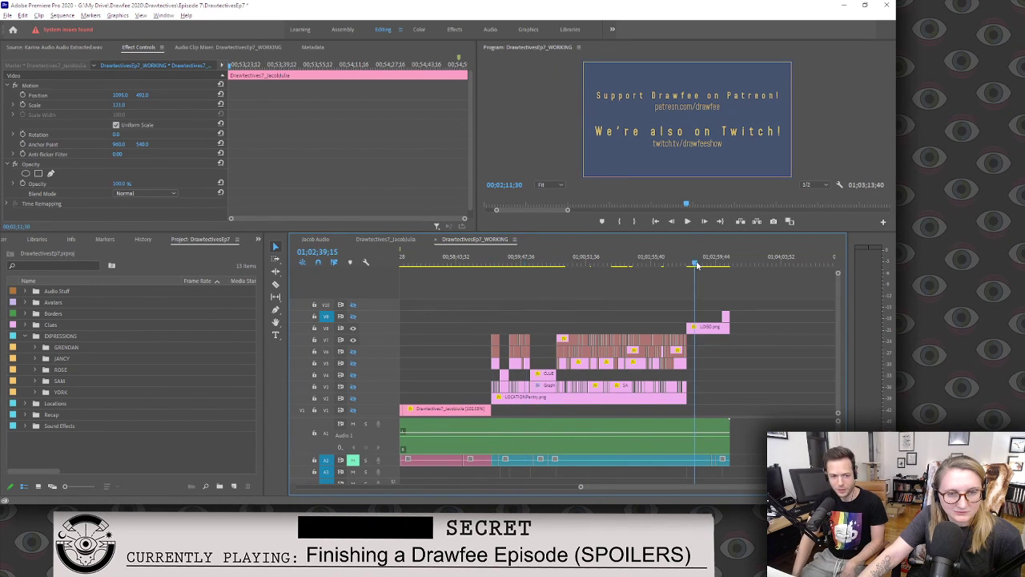
drag(598, 485, 313, 486)
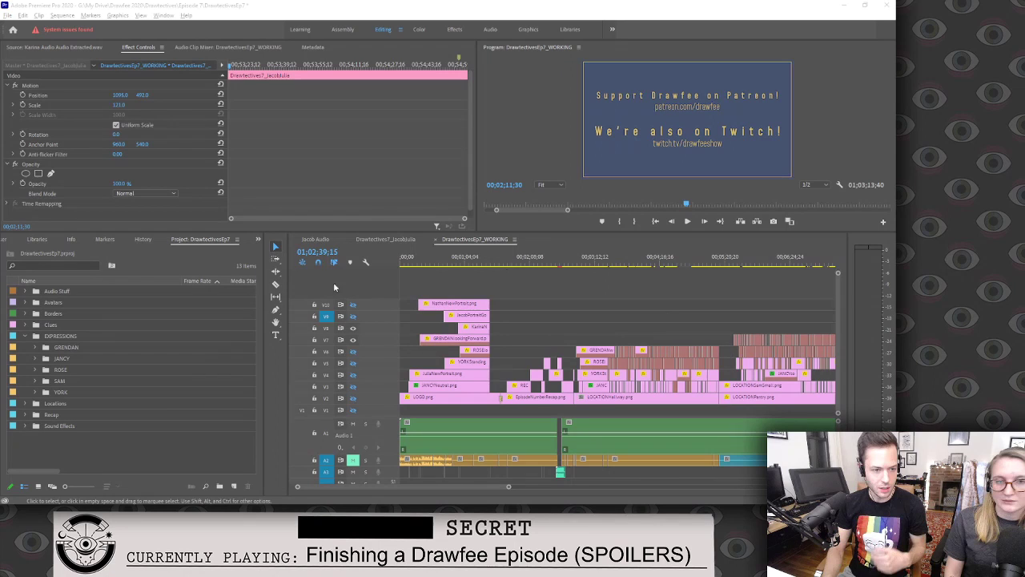
Close the DrawtectivesEp7 project without saving its changes and show the 30 Minute Speed Draw project's media list.
click(515, 241)
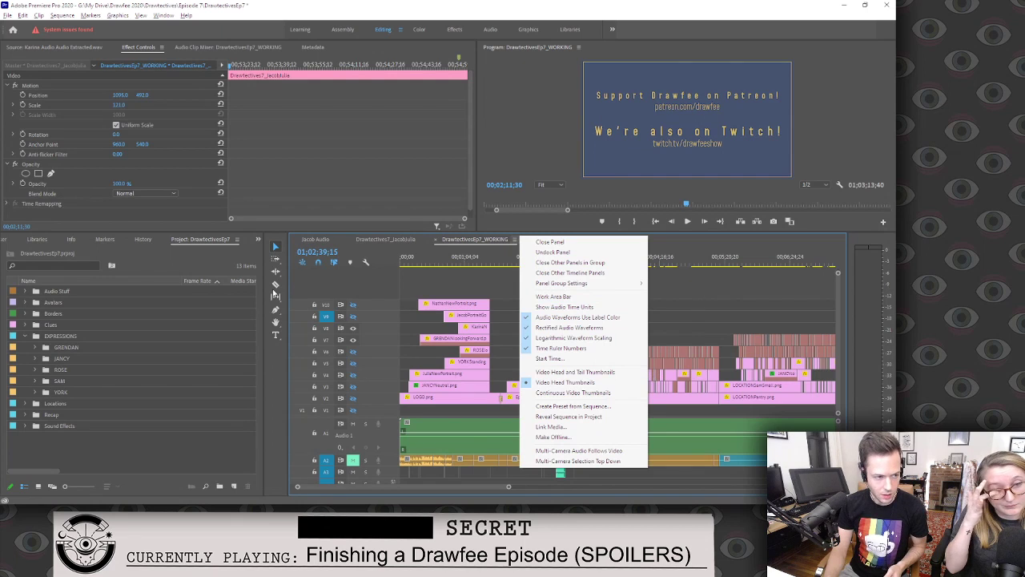
click(238, 241)
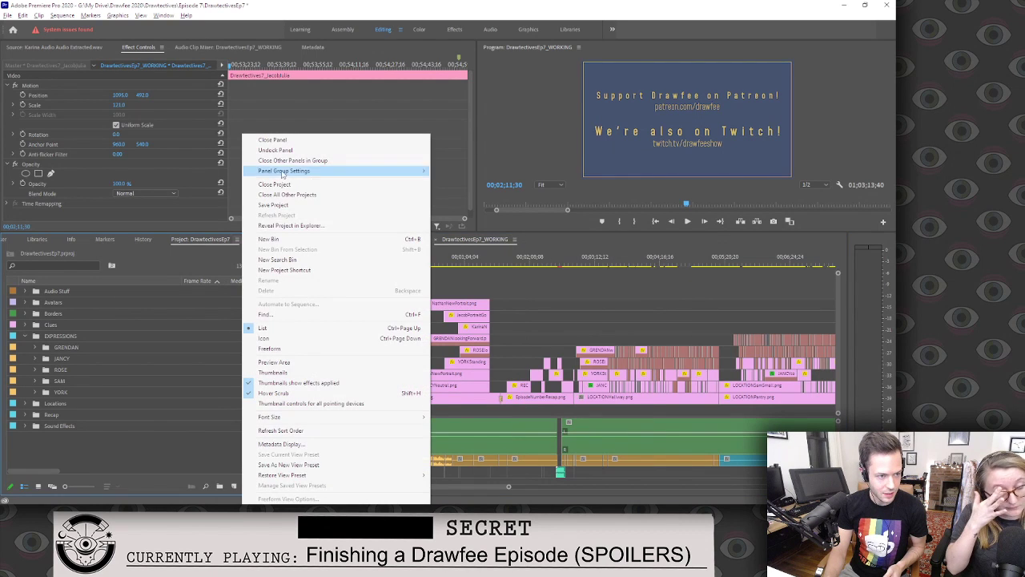
click(328, 184)
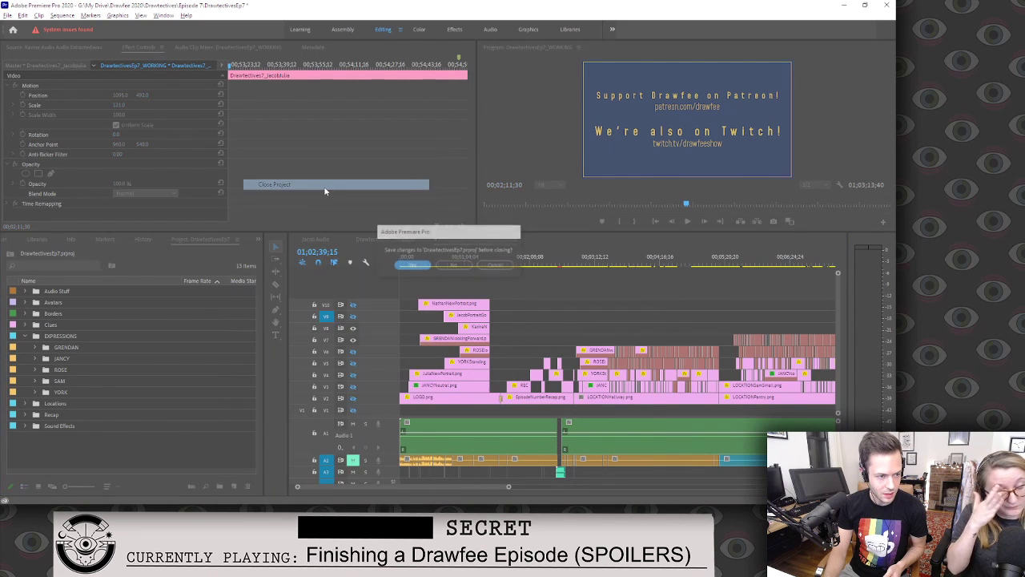
click(453, 265)
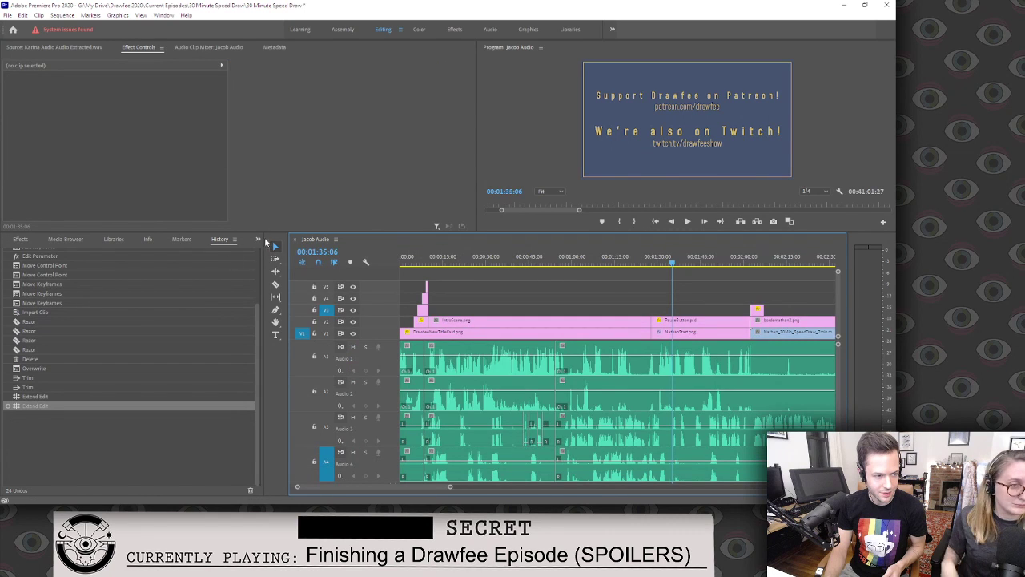
click(258, 239)
click(275, 253)
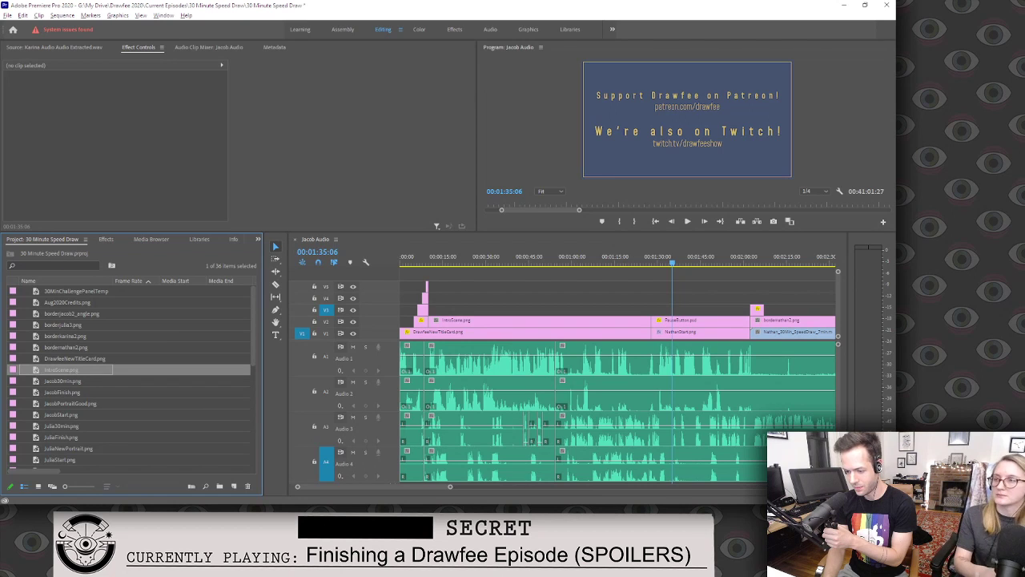
Show the Cintiq source on stream in Streamlabs OBS and review the Notepad list of intro drawings before returning to the blank Photoshop document.
click(470, 426)
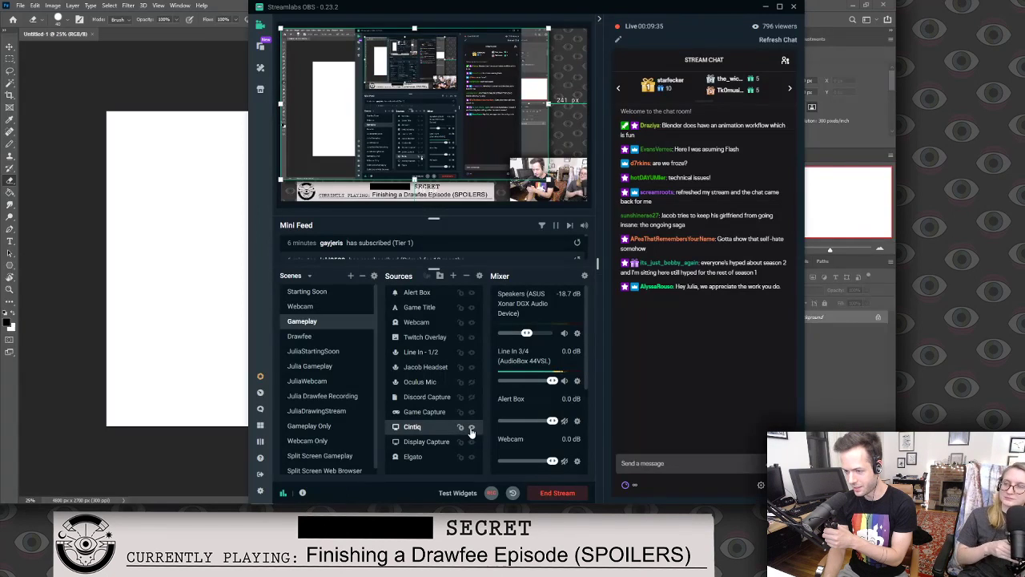
drag(627, 15, 0, 16)
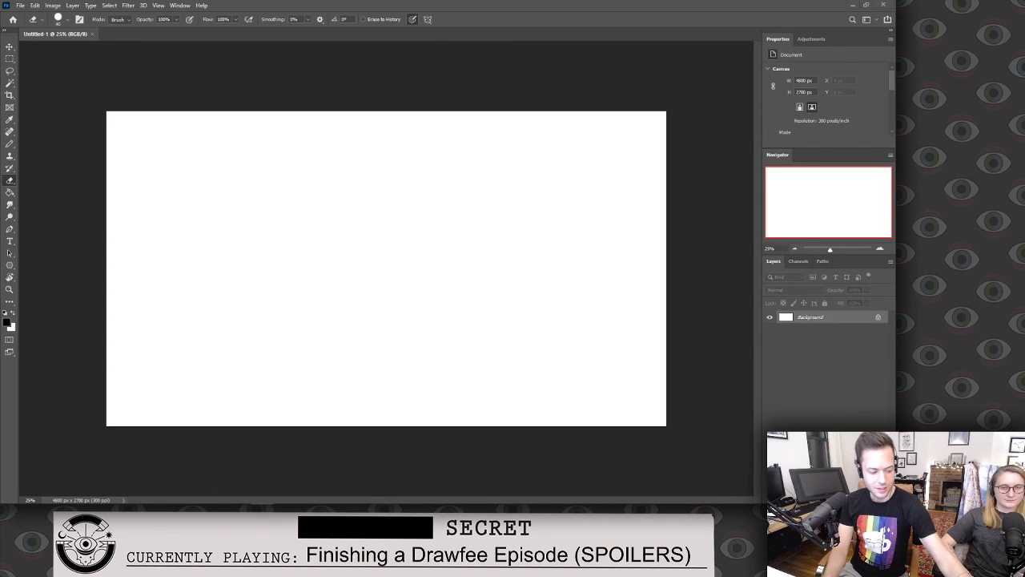
key(alt+Tab)
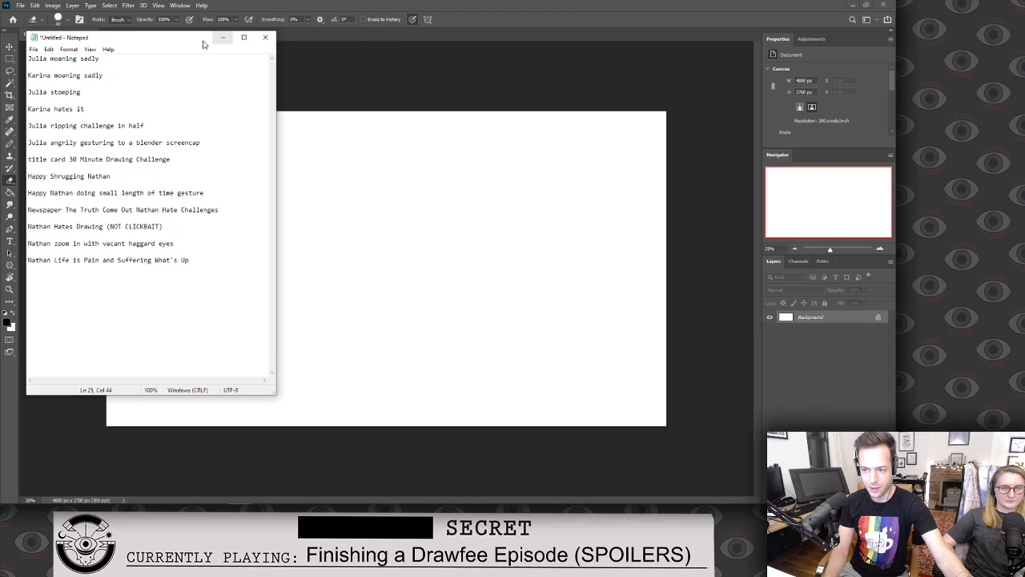
key(alt+Tab)
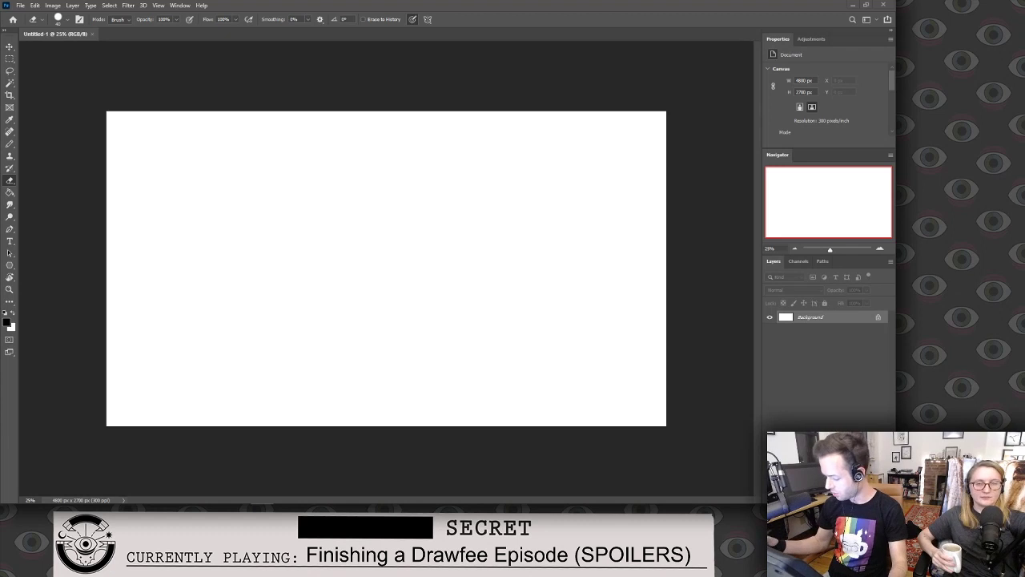
Add a new layer above the Background and select a round brush for the Brush tool, trying it with one stroke.
key(ctrl+shift+alt+n)
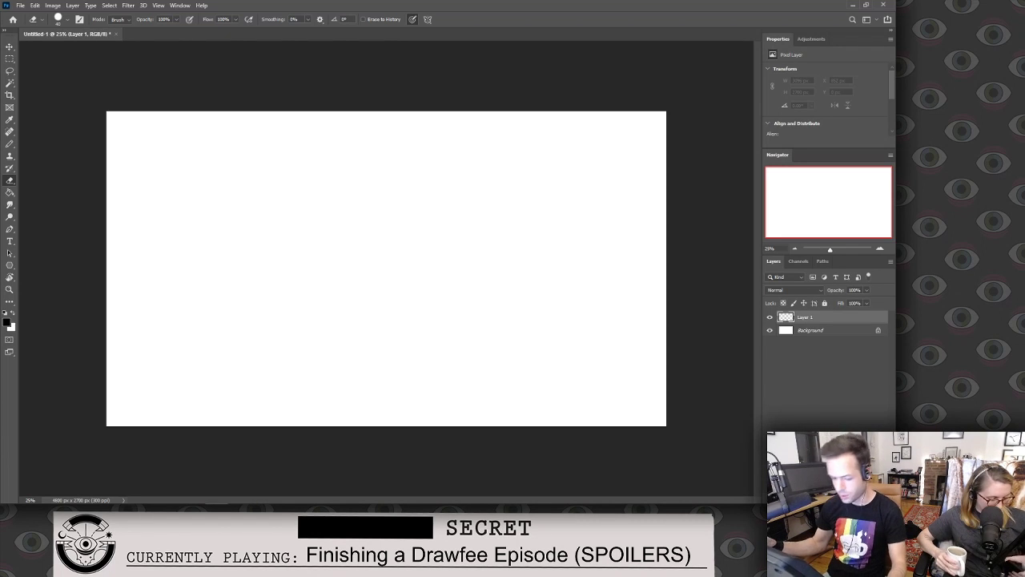
key(b)
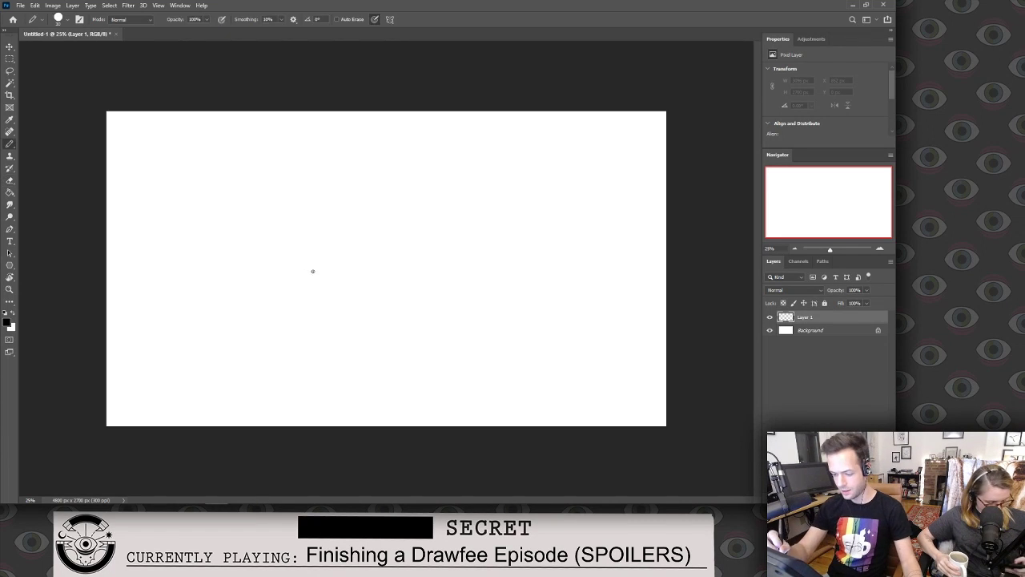
right_click(11, 145)
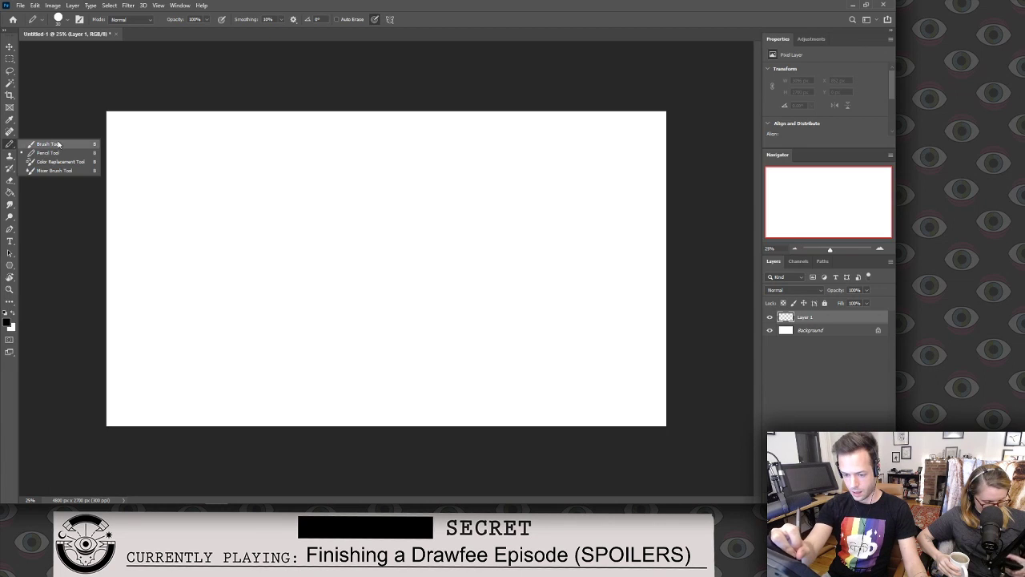
click(48, 145)
click(67, 20)
scroll(48, 132, up, 10)
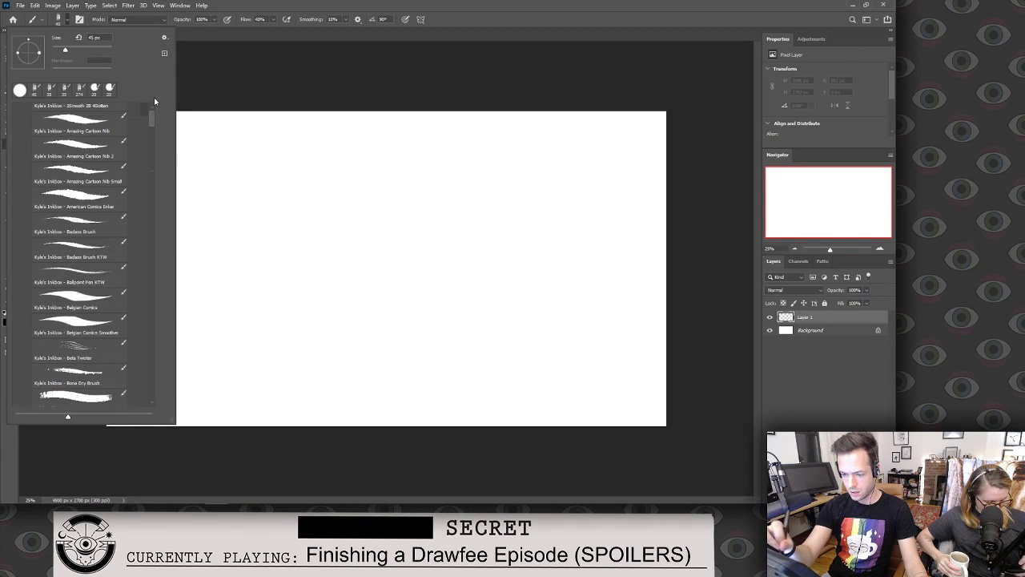
click(67, 151)
key(Return)
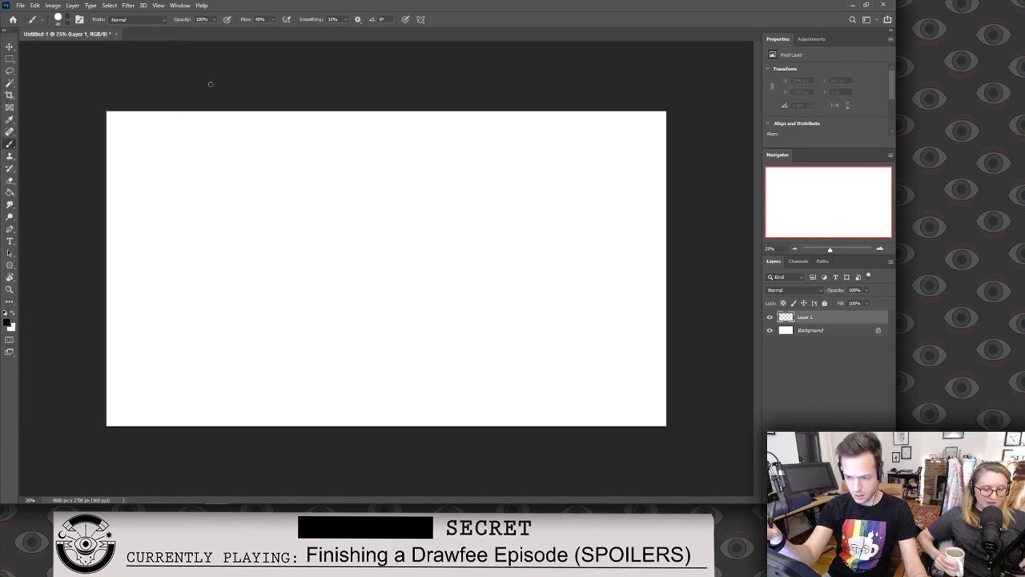
mouse_move(308, 271)
mouse_down()
mouse_move(352, 216)
mouse_move(416, 308)
mouse_up()
key(ctrl+z)
Set the foreground colour to bright red.
click(8, 322)
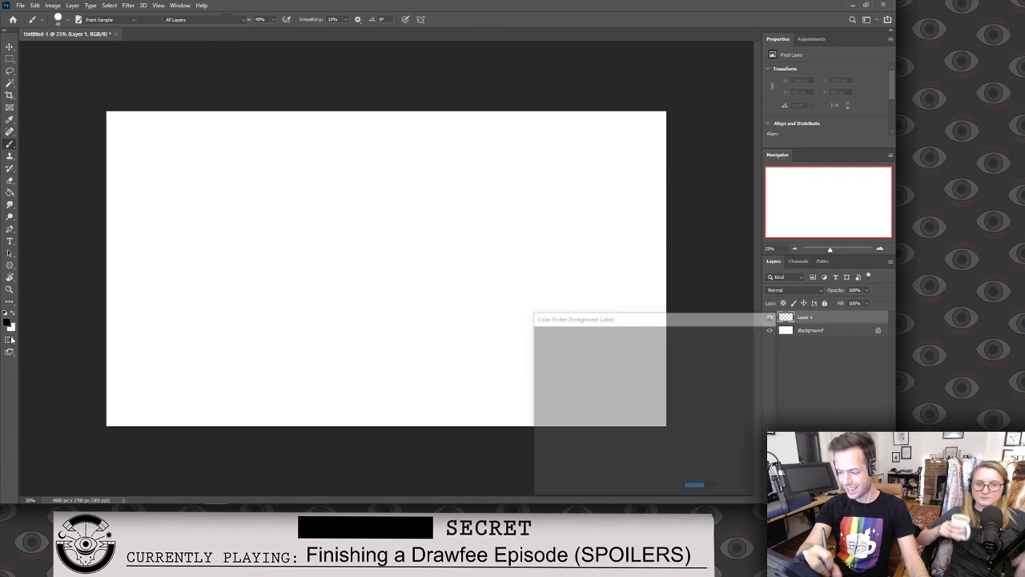
drag(595, 336, 653, 341)
click(747, 334)
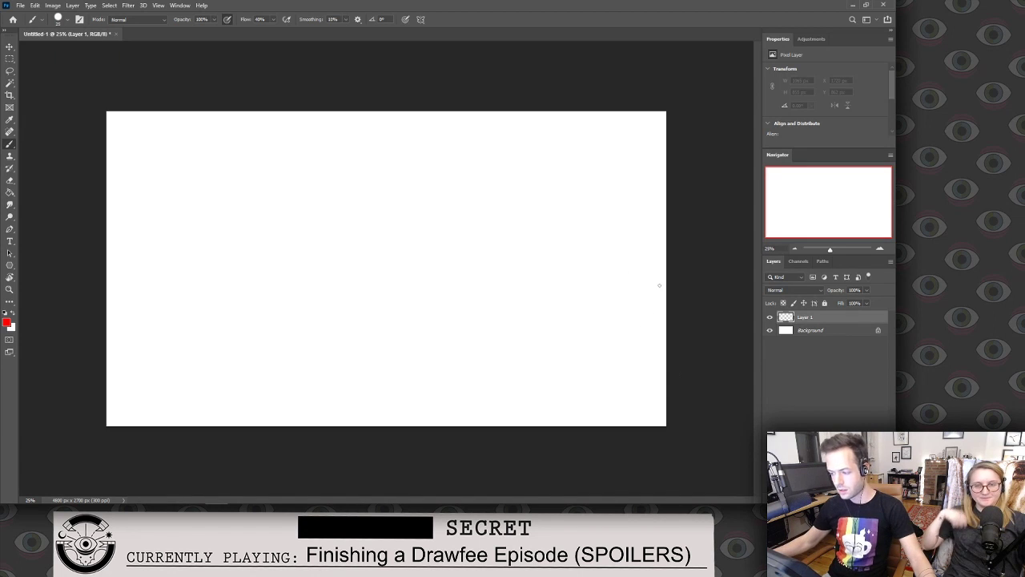
Save the document as introsketches.psd in a new introsketches folder inside Inserts, with Maximize Compatibility on.
key(ctrl+s)
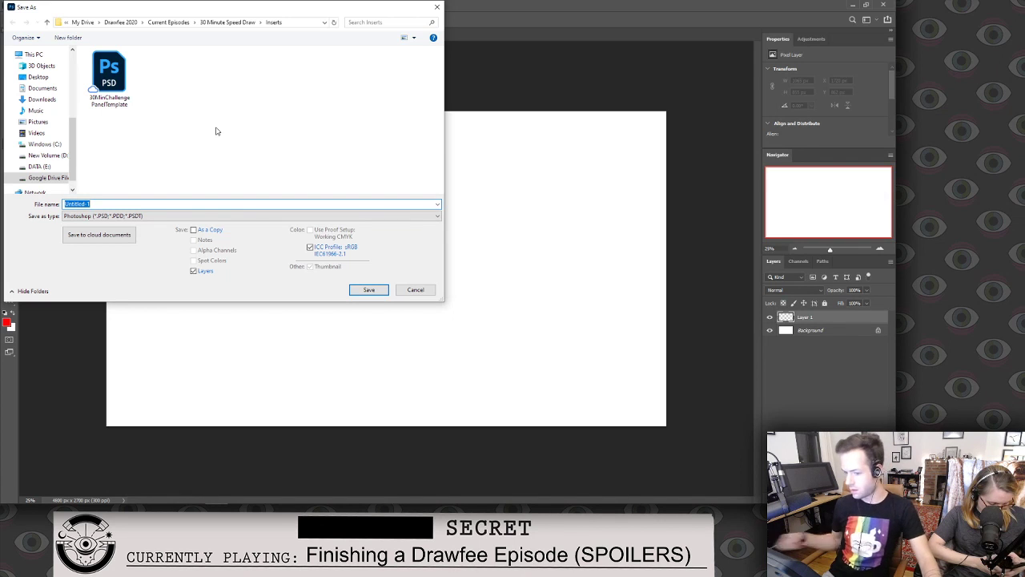
click(67, 38)
text(introsketches)
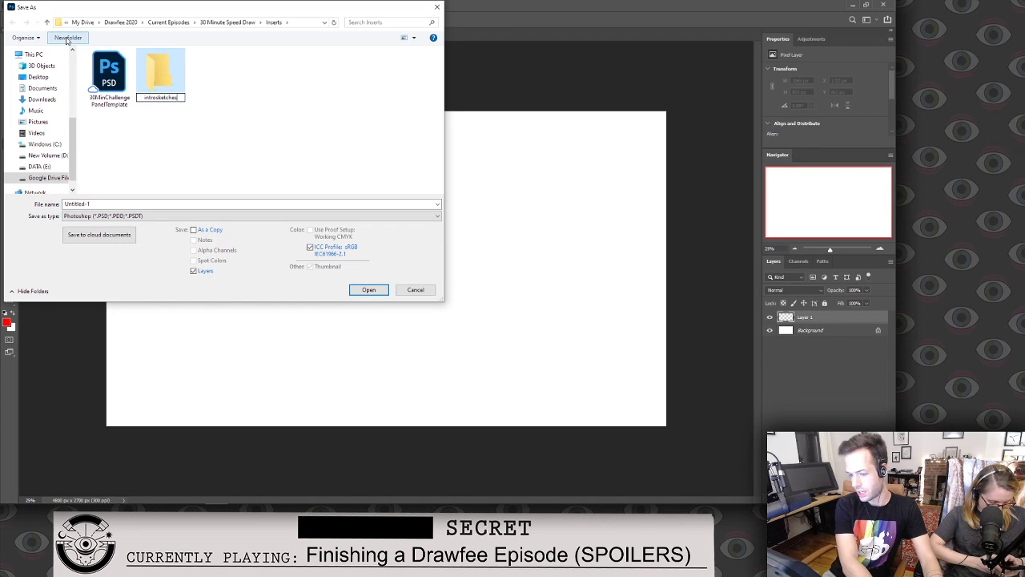
key(Return)
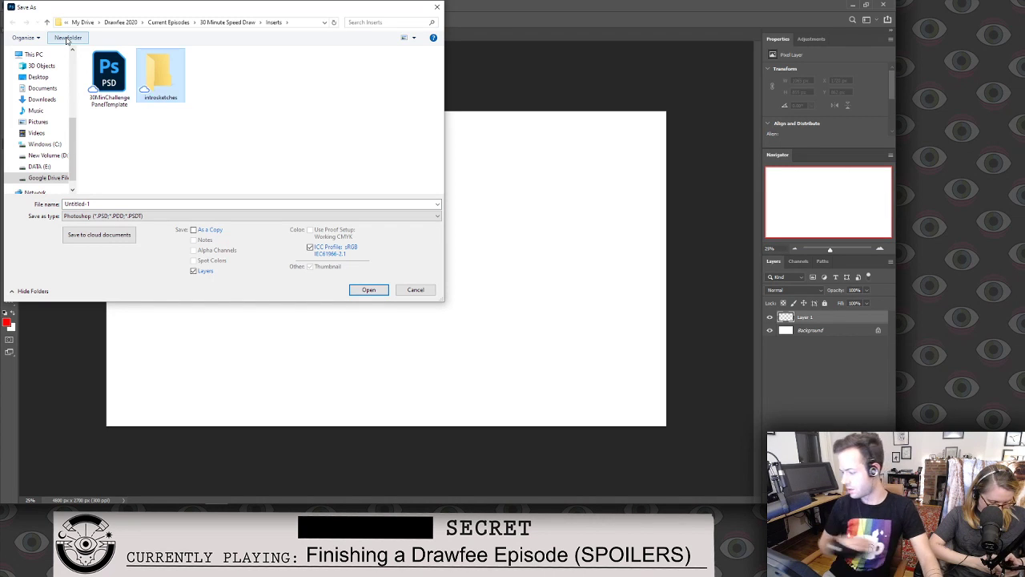
double_click(170, 72)
double_click(132, 202)
text(nathan01)
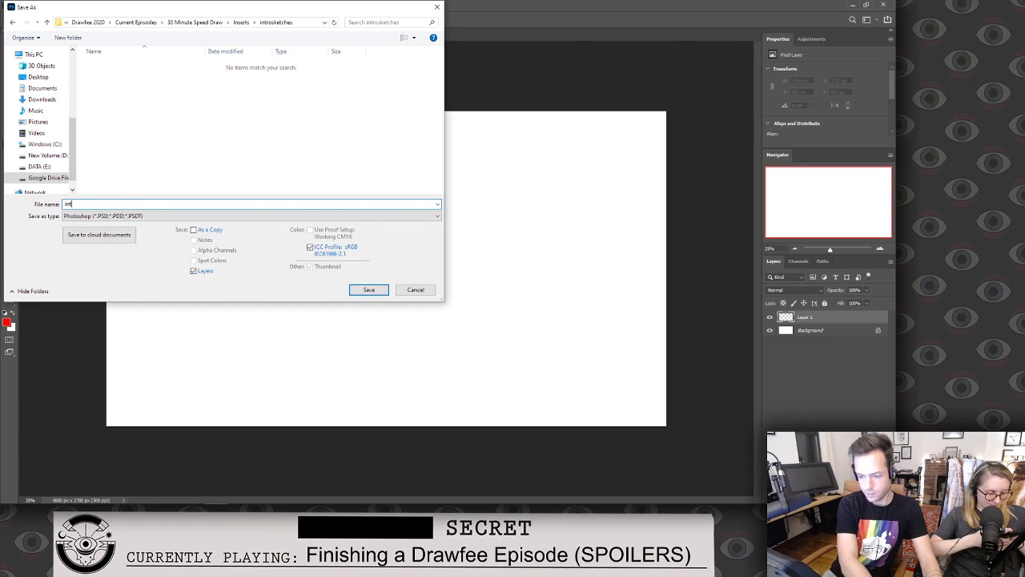
key(Return)
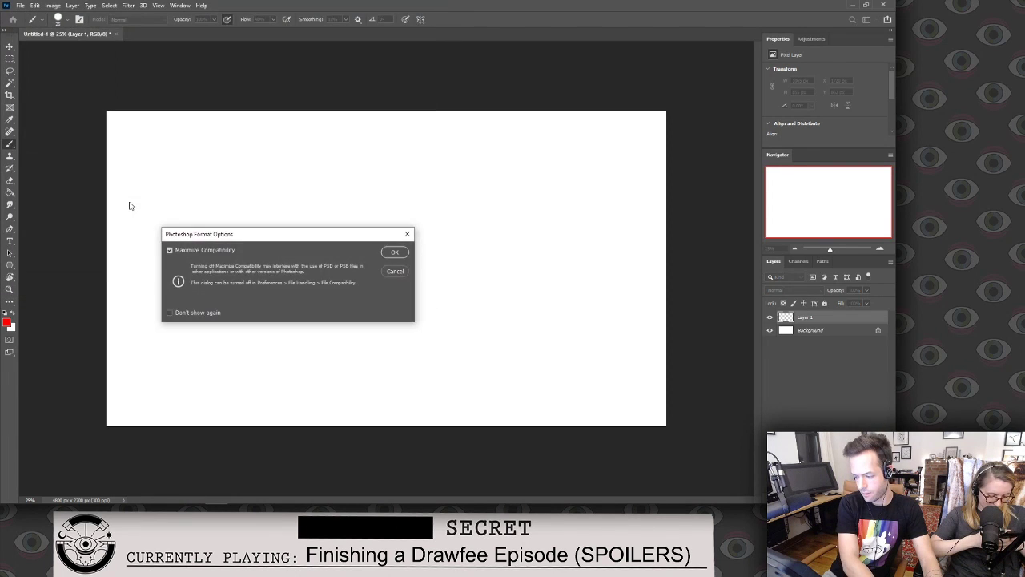
key(Return)
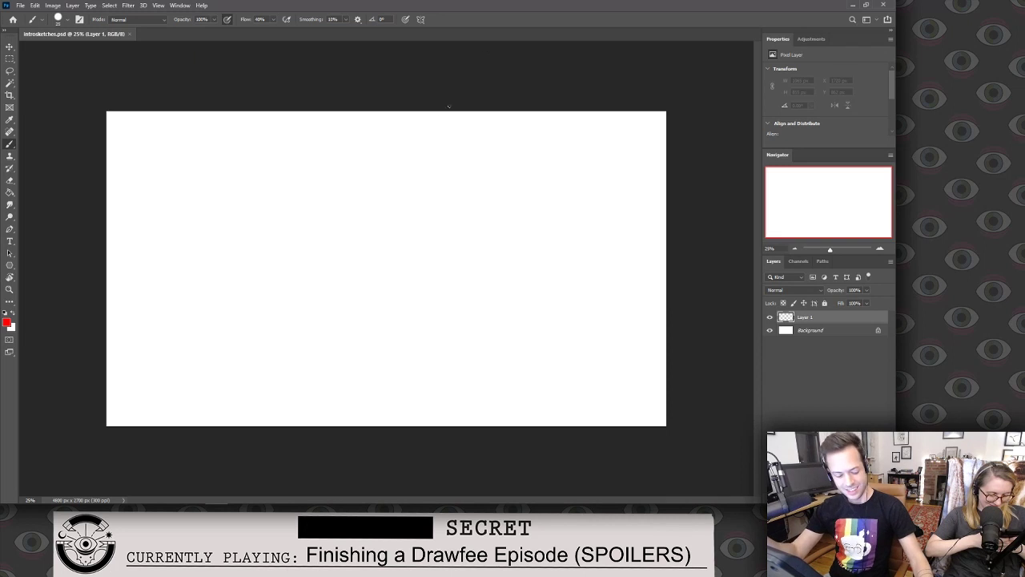
Brush a round red head on the new layer with a vertical centre line and a curved brow guide line.
key(z)
drag(509, 248, 519, 245)
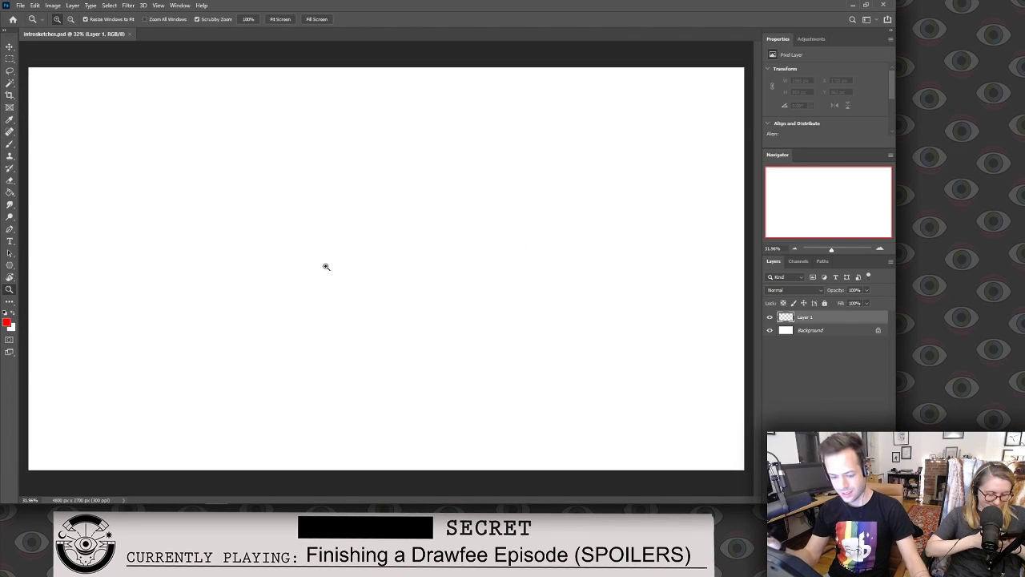
key(b)
mouse_move(326, 273)
mouse_down()
mouse_move(398, 174)
mouse_move(493, 380)
mouse_up()
key(ctrl+z)
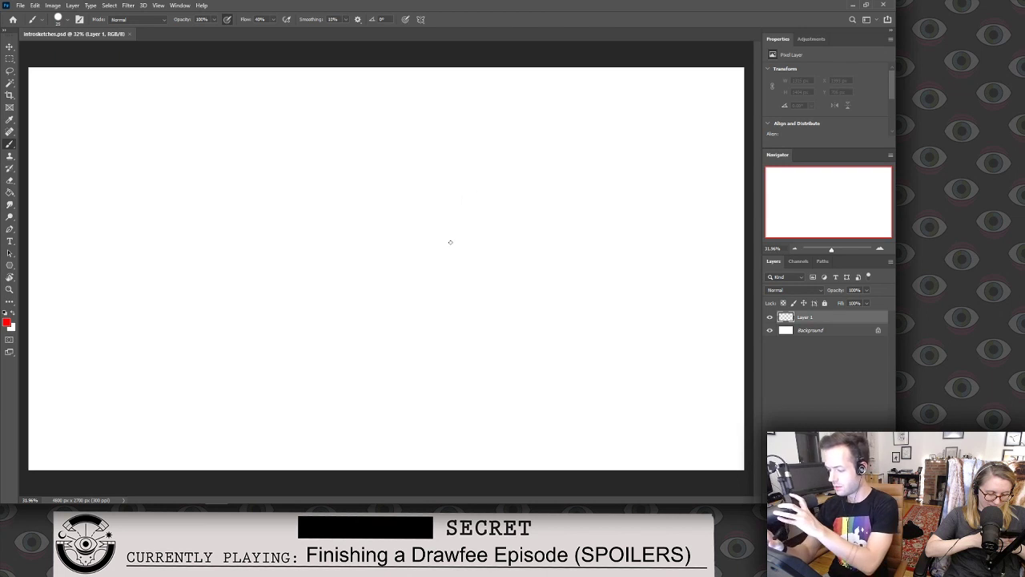
mouse_move(475, 277)
mouse_down()
mouse_move(382, 217)
mouse_move(494, 235)
mouse_move(477, 278)
mouse_move(471, 176)
mouse_up()
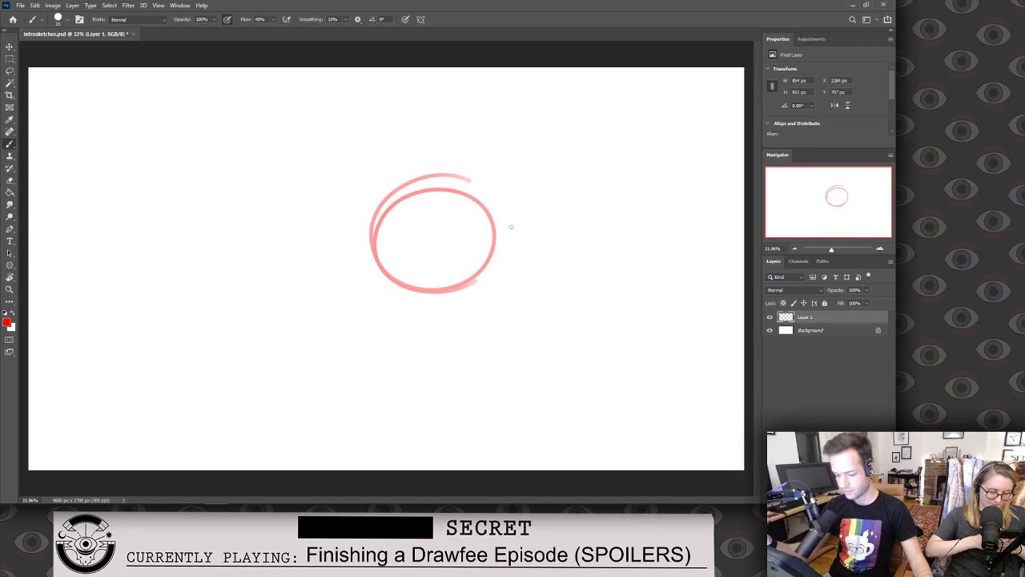
drag(436, 173, 420, 276)
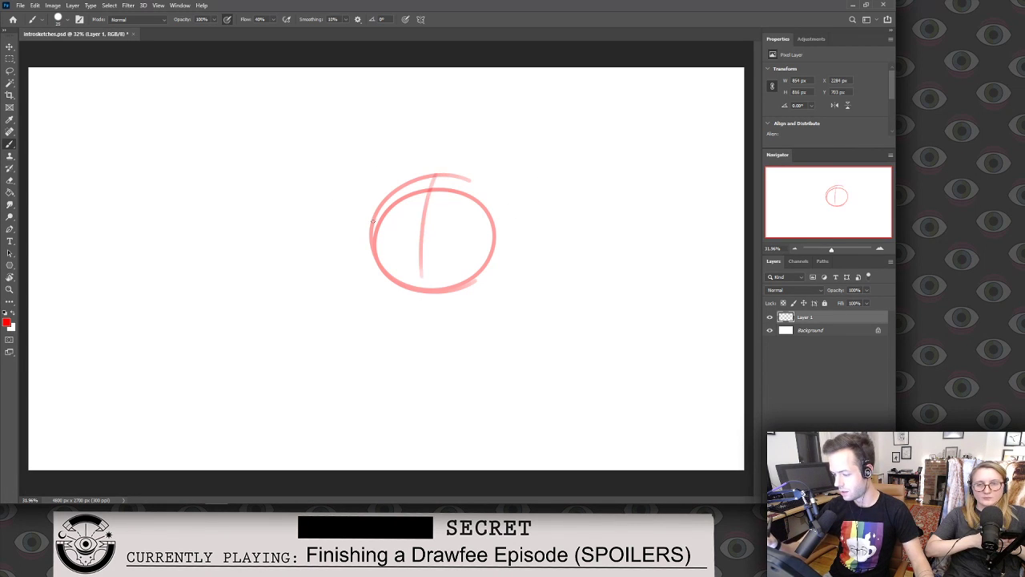
mouse_move(366, 232)
mouse_down()
mouse_move(415, 207)
mouse_move(497, 230)
mouse_up()
Sketch the hunched back, the near arm hanging with a fingered hand, the far arm's outer line and a slanted chest line.
drag(412, 286, 409, 355)
drag(485, 256, 538, 344)
mouse_move(468, 292)
mouse_down()
mouse_move(470, 369)
mouse_move(500, 346)
mouse_move(484, 389)
mouse_up()
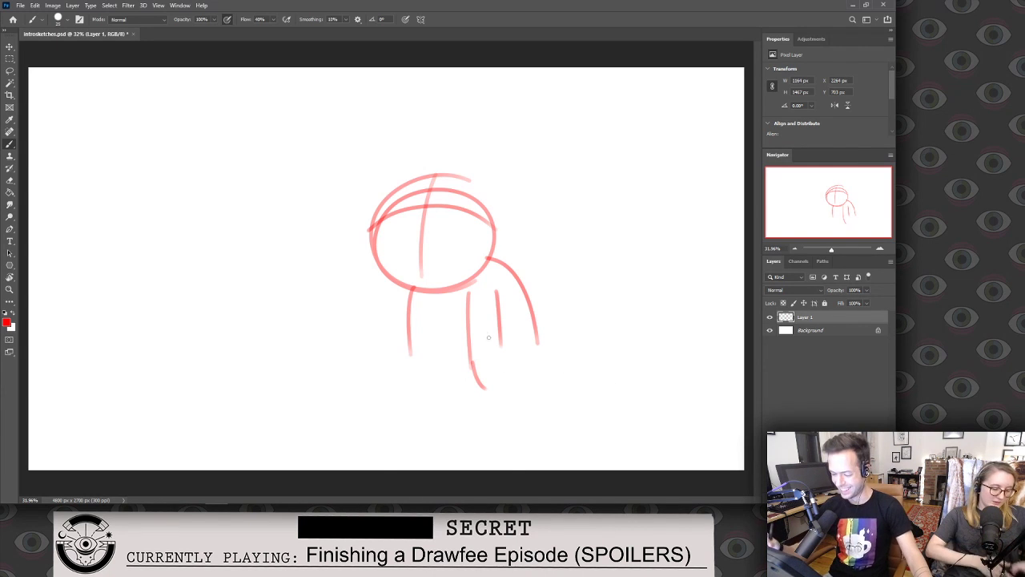
mouse_move(500, 327)
mouse_down()
mouse_move(509, 387)
mouse_move(498, 391)
mouse_up()
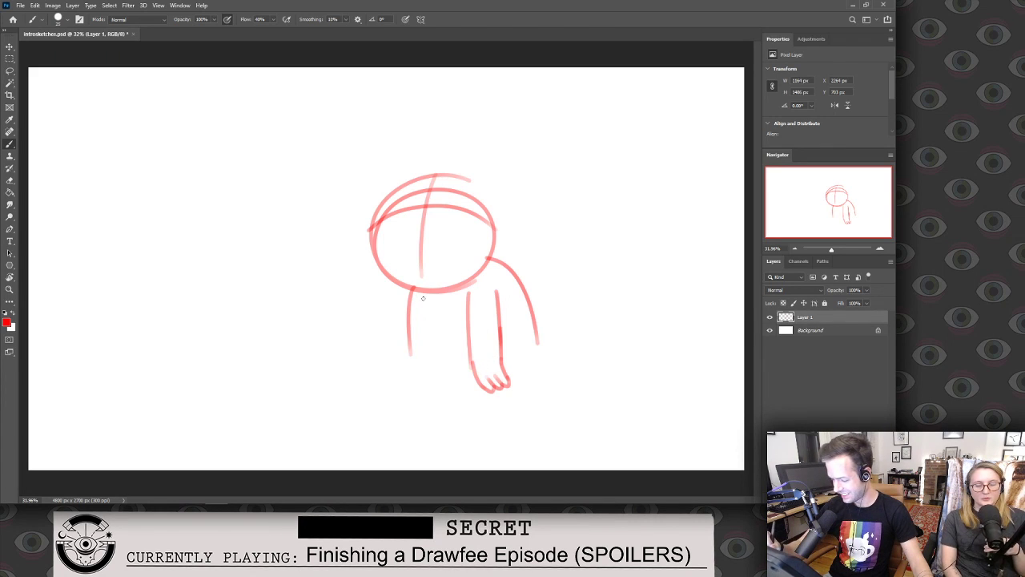
drag(423, 300, 459, 338)
key(ctrl+z)
drag(428, 301, 456, 340)
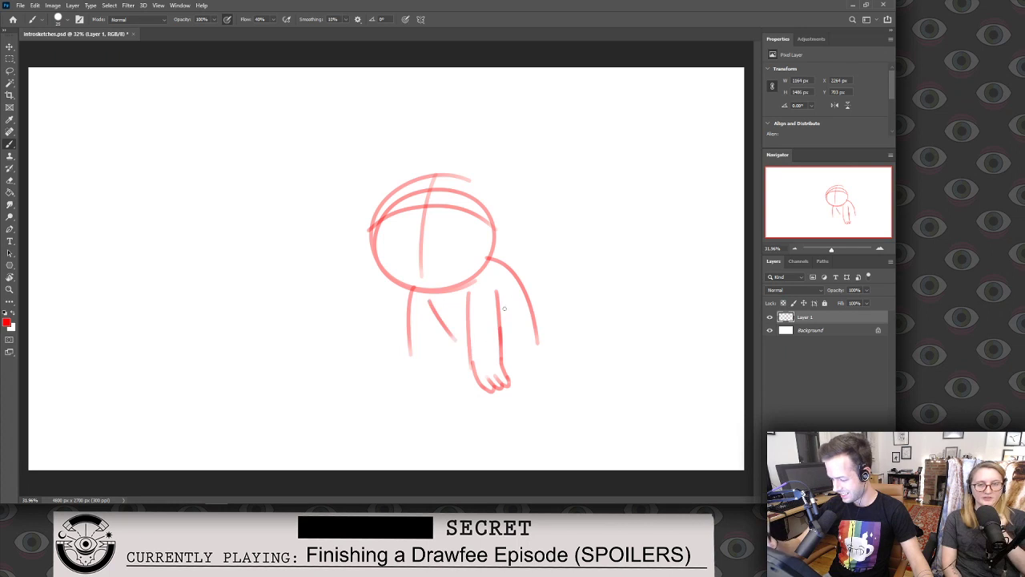
Draw a rounded shoulder joining the near arm to the back and erase the head outline crossing it.
drag(474, 269, 469, 314)
key(ctrl+z)
drag(477, 264, 467, 328)
key(e)
drag(474, 271, 469, 324)
key(b)
drag(483, 258, 468, 282)
key(ctrl+z)
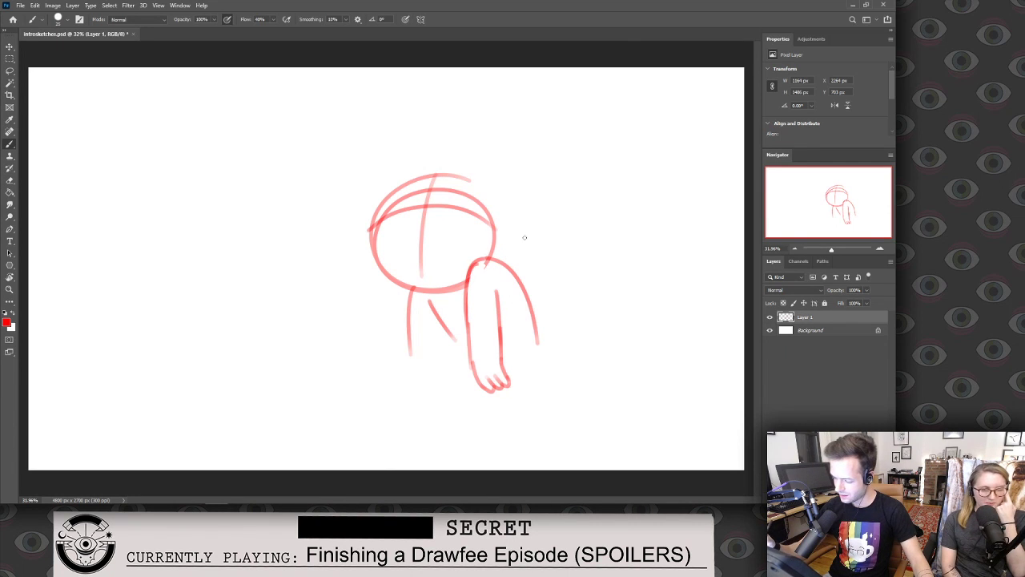
Extend the back, the far arm's outer line and the torso's front line downward, bending the front line inward at the belly.
drag(449, 329, 448, 374)
drag(530, 323, 534, 388)
drag(410, 334, 415, 389)
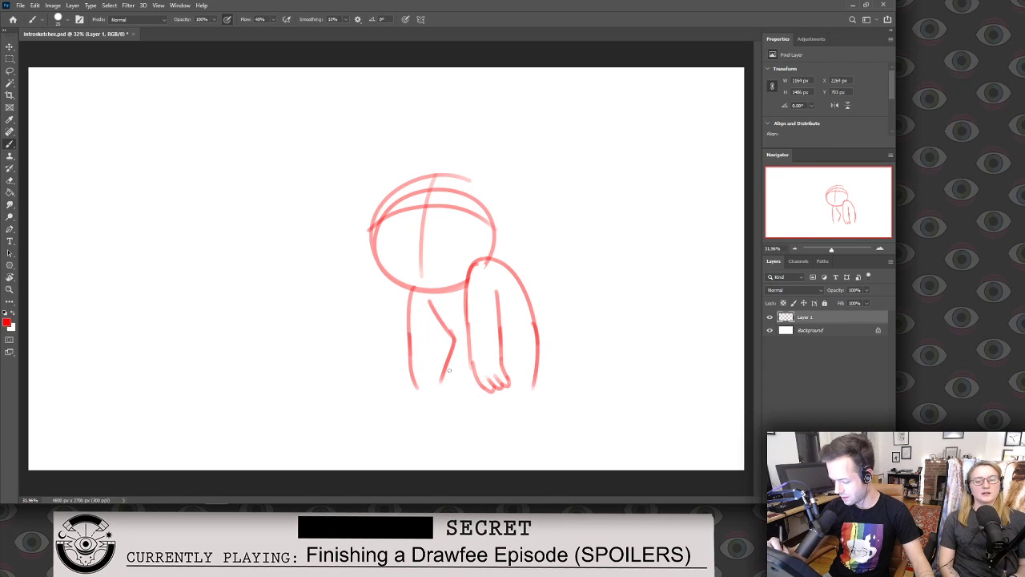
mouse_move(529, 361)
mouse_down()
mouse_move(510, 320)
mouse_move(522, 328)
mouse_move(512, 362)
mouse_up()
drag(431, 321, 418, 405)
key(ctrl+z)
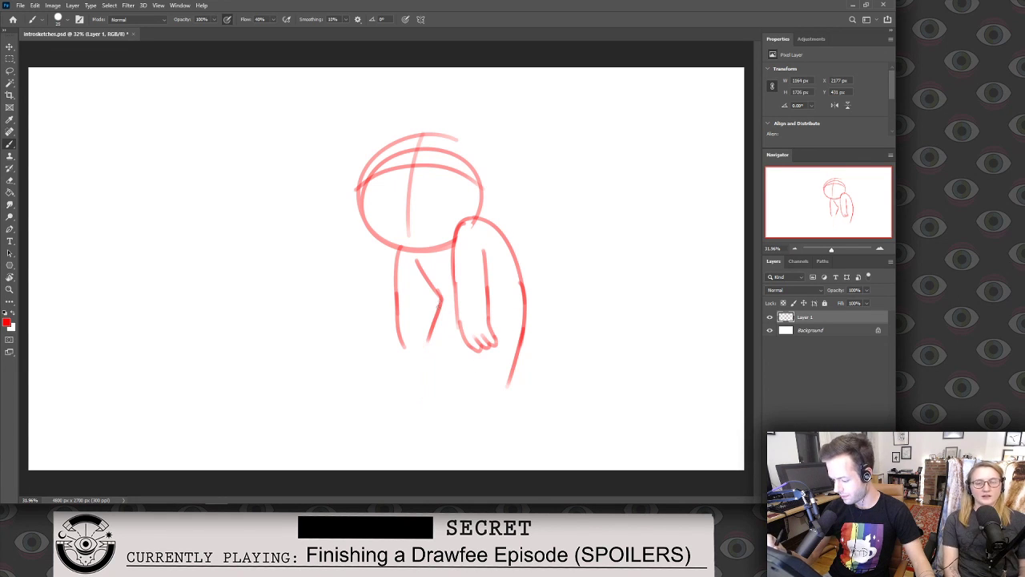
Draw the far leg's front line below the belly and rework the lower back into the near leg's rear line.
mouse_move(439, 300)
mouse_down()
mouse_move(419, 353)
mouse_move(423, 388)
mouse_up()
key(ctrl+z)
drag(440, 301, 426, 397)
key(e)
mouse_move(521, 329)
mouse_down()
mouse_move(509, 389)
mouse_move(519, 343)
mouse_up()
key(b)
drag(525, 305, 514, 408)
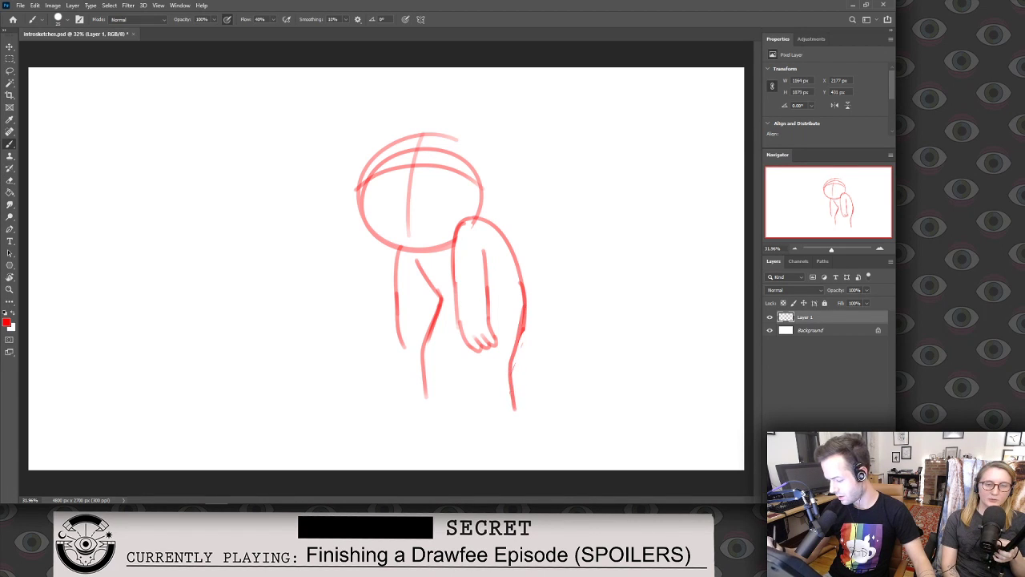
Complete both legs with their inner lines and short flat feet.
mouse_move(459, 344)
mouse_down()
mouse_move(457, 400)
mouse_move(416, 406)
mouse_move(454, 408)
mouse_up()
drag(477, 357, 479, 410)
key(ctrl+z)
drag(477, 359, 478, 413)
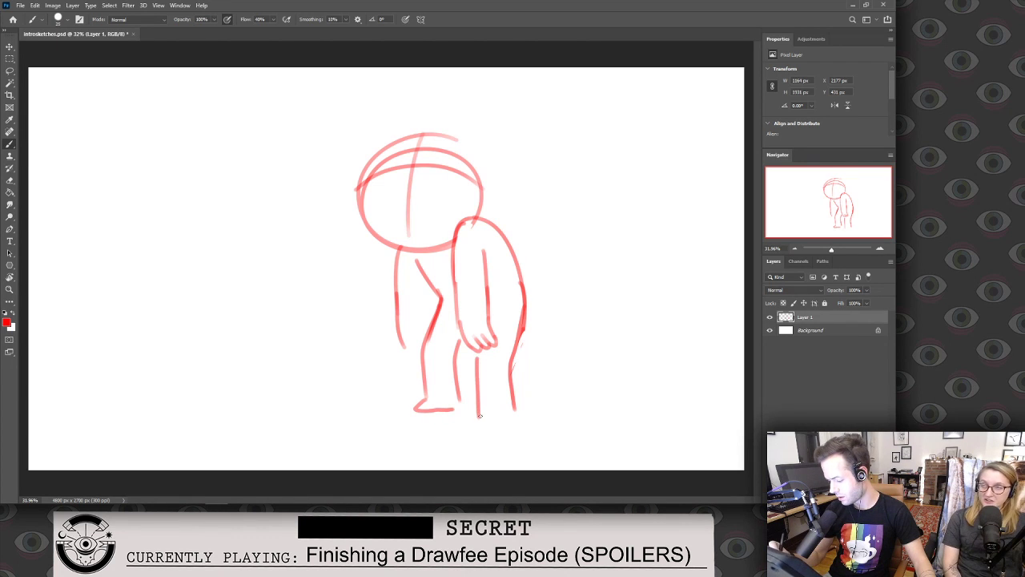
key(ctrl+z)
mouse_move(476, 362)
mouse_down()
mouse_move(478, 410)
mouse_move(493, 426)
mouse_move(480, 426)
mouse_move(514, 420)
mouse_up()
key(ctrl+z)
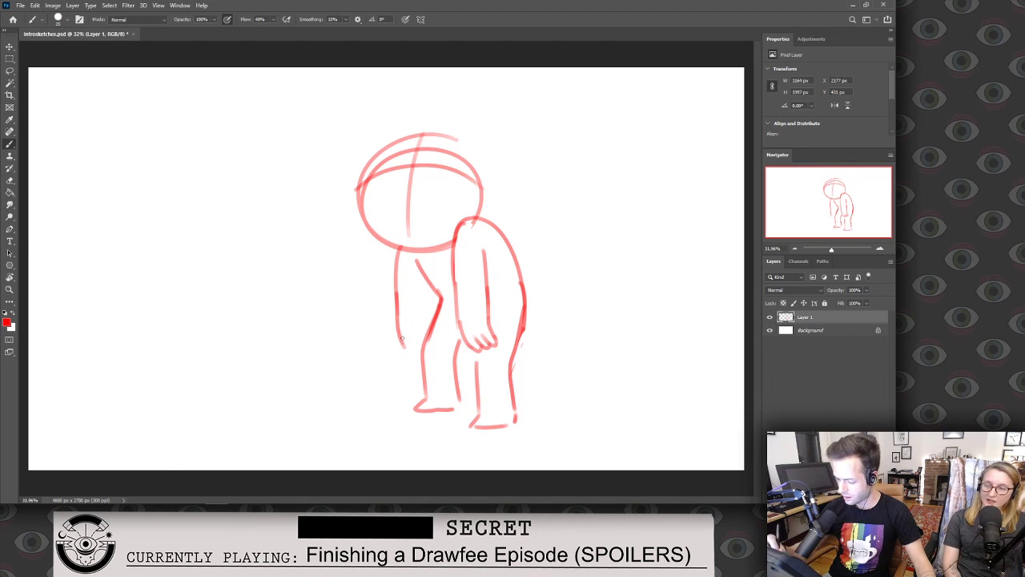
Sketch the far arm's hand and inner line, and reinforce the chest line beneath the head.
drag(409, 319, 415, 343)
mouse_move(399, 329)
mouse_down()
mouse_move(414, 357)
mouse_move(414, 343)
mouse_up()
key(ctrl+z)
key(ctrl+z)
key(ctrl+z)
drag(417, 266, 424, 318)
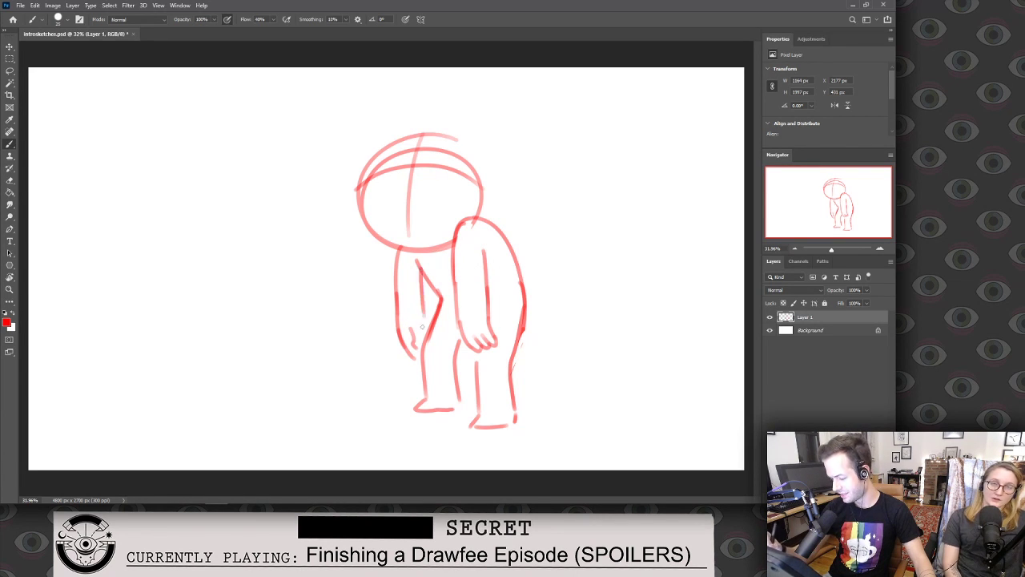
drag(415, 255, 441, 291)
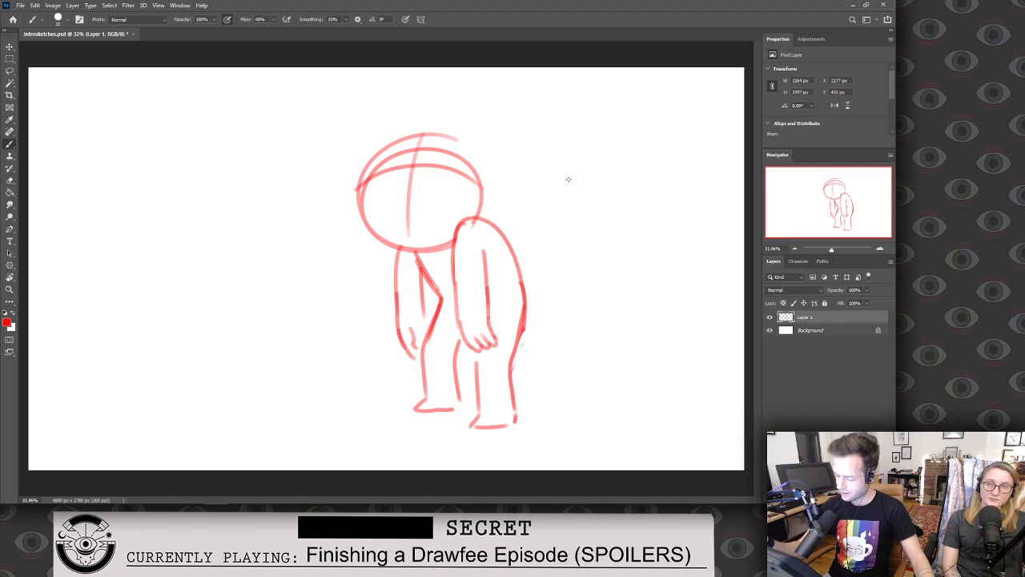
Erase the brow and centre guide lines inside the head and try a curved line across the lower face.
key(e)
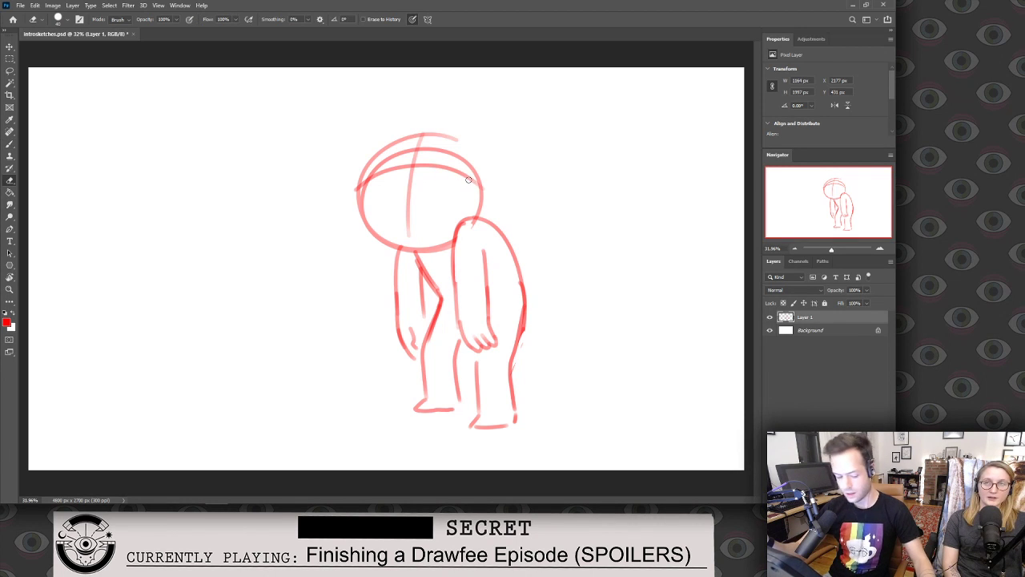
drag(474, 174, 374, 171)
drag(408, 231, 415, 161)
key(b)
drag(372, 202, 413, 215)
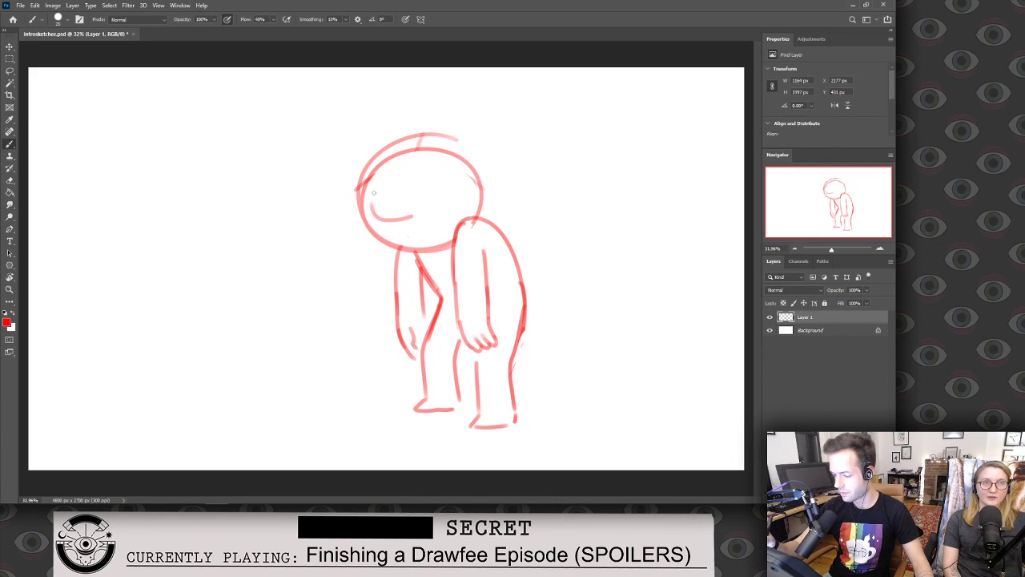
key(ctrl+z)
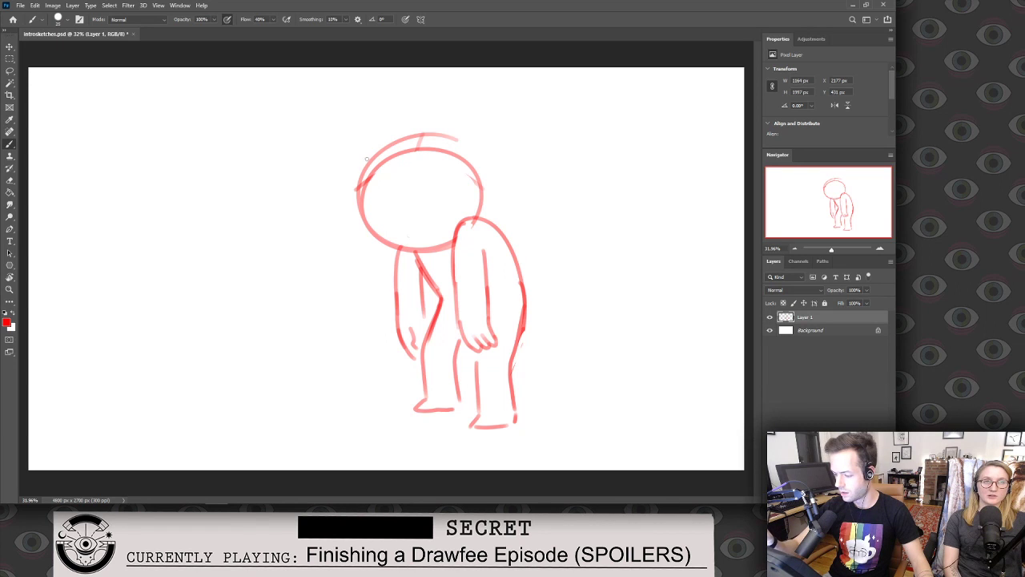
Erase the head's old upper outline and redraw a single curved line across the crown.
key(e)
mouse_move(454, 154)
mouse_down()
mouse_move(397, 153)
mouse_move(364, 186)
mouse_up()
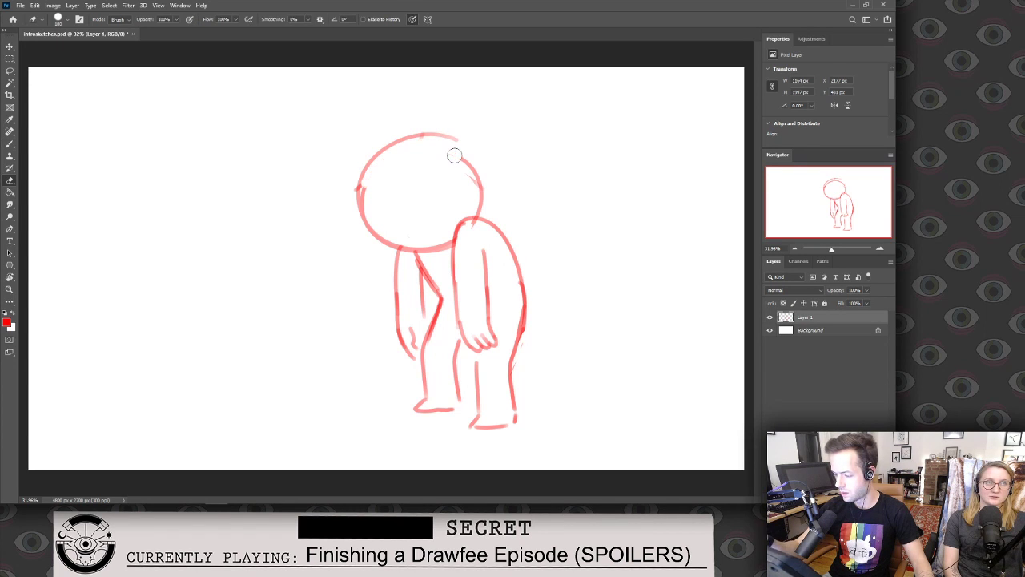
drag(454, 155, 470, 166)
key(b)
mouse_move(360, 192)
mouse_down()
mouse_move(423, 141)
mouse_move(476, 169)
mouse_move(428, 137)
mouse_up()
key(ctrl+z)
drag(480, 186, 427, 140)
key(e)
key(b)
drag(352, 164, 452, 148)
key(ctrl+z)
drag(351, 162, 474, 146)
mouse_move(349, 163)
mouse_down()
mouse_move(407, 150)
mouse_move(362, 179)
mouse_up()
key(ctrl+z)
key(ctrl+z)
drag(410, 146, 424, 137)
key(ctrl+z)
key(ctrl+z)
drag(351, 155, 453, 148)
key(ctrl+z)
mouse_move(349, 160)
mouse_down()
mouse_move(508, 160)
mouse_move(446, 152)
mouse_move(473, 149)
mouse_up()
mouse_move(350, 161)
mouse_down()
mouse_move(383, 187)
mouse_move(405, 164)
mouse_move(471, 156)
mouse_up()
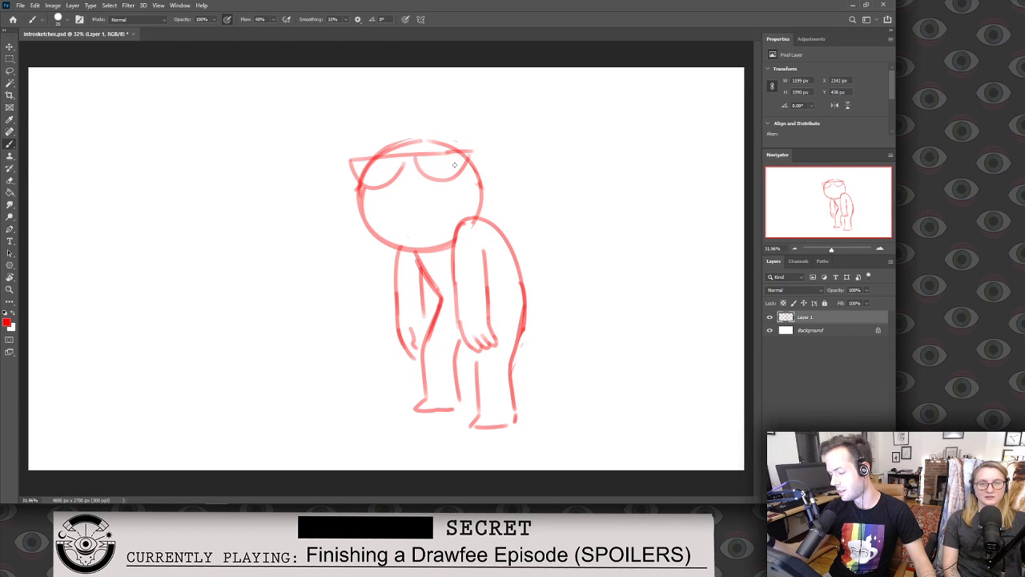
key(ctrl+z)
key(ctrl+z)
key(ctrl+z)
key(ctrl+z)
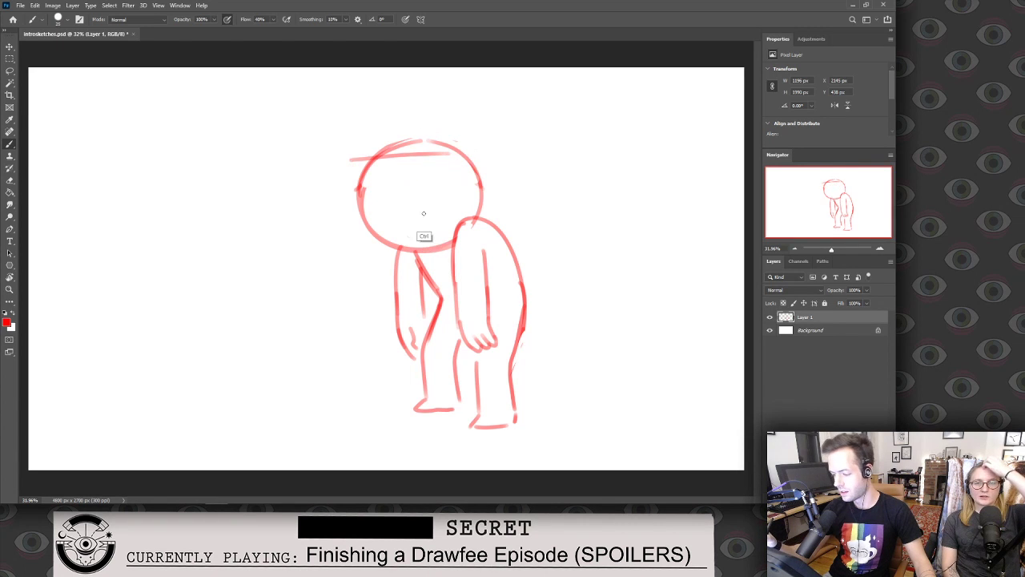
Sketch the face with cat-eye glasses across the top of the head and an open mouth with upper and lower inner lines.
mouse_move(427, 225)
mouse_down()
mouse_move(375, 214)
mouse_move(372, 196)
mouse_move(384, 182)
mouse_move(445, 208)
mouse_up()
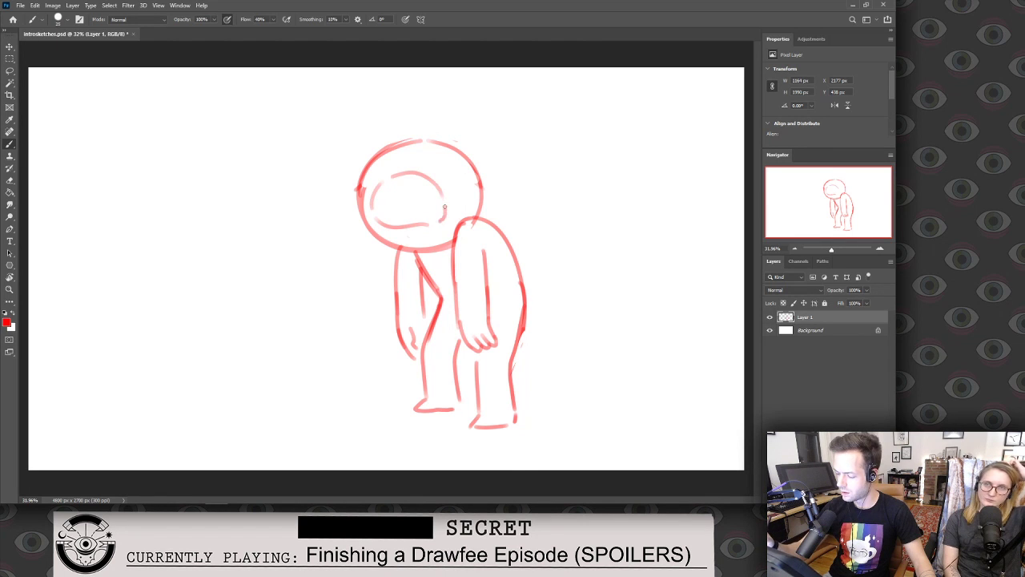
mouse_move(361, 151)
mouse_down()
mouse_move(375, 165)
mouse_move(416, 142)
mouse_move(474, 158)
mouse_up()
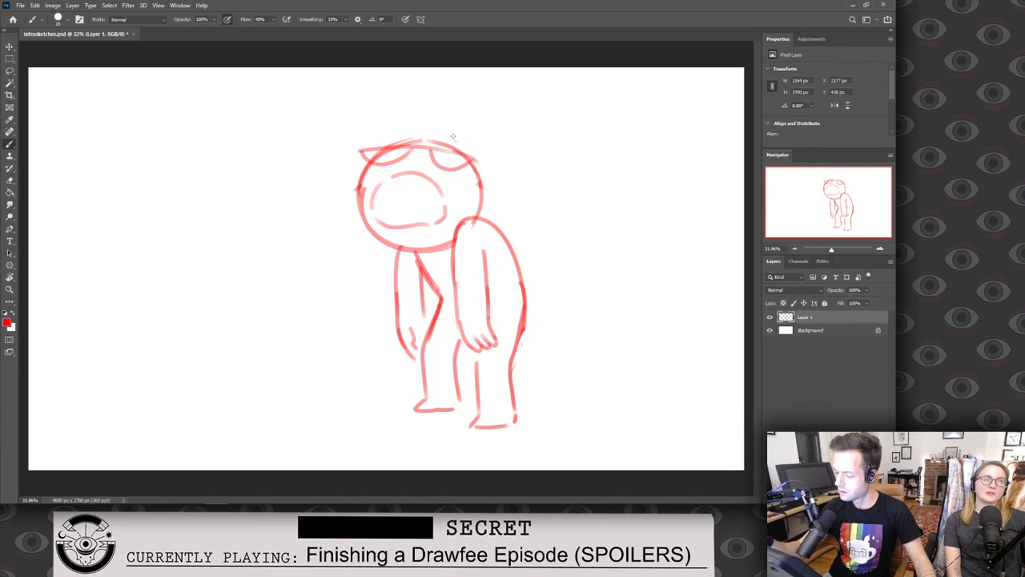
drag(381, 183, 438, 187)
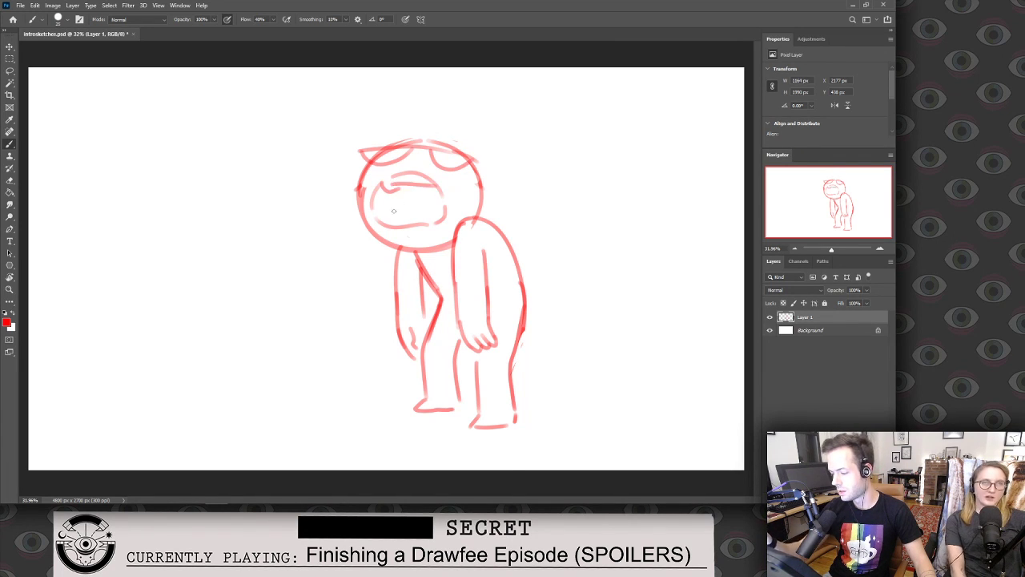
drag(384, 223, 437, 210)
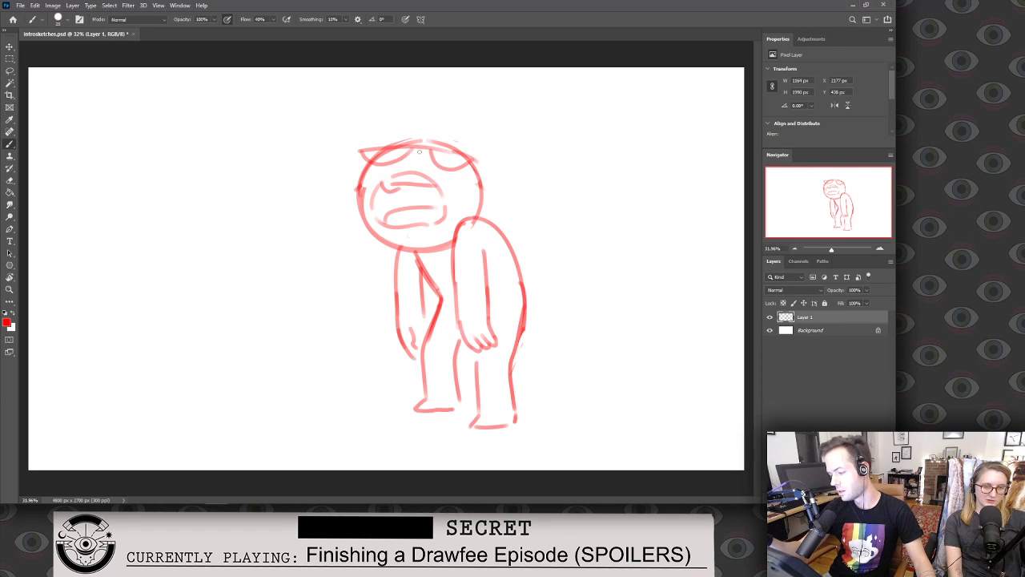
Erase the head outline inside the glasses and draw a wavy ponytail behind the head.
key(e)
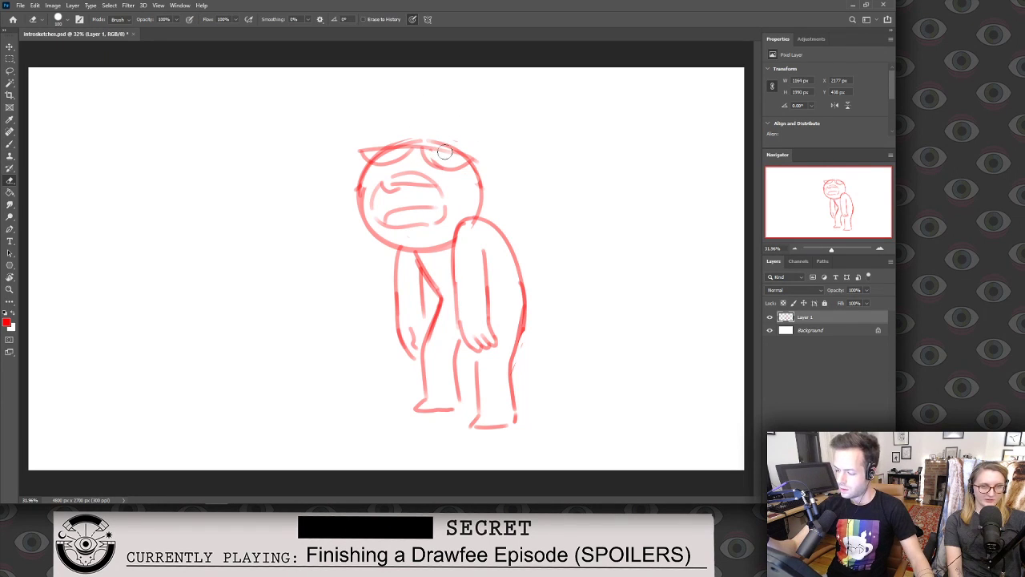
mouse_move(376, 154)
mouse_down()
mouse_move(395, 129)
mouse_move(457, 136)
mouse_up()
key(b)
mouse_move(479, 170)
mouse_down()
mouse_move(519, 210)
mouse_move(505, 233)
mouse_up()
key(ctrl+z)
key(ctrl+z)
key(ctrl+z)
mouse_move(481, 181)
mouse_down()
mouse_move(502, 186)
mouse_move(522, 244)
mouse_up()
Draw a slanted inner line in the open mouth and move the whole figure to the right.
key(ctrl)
drag(422, 186, 406, 210)
mouse_move(502, 292)
mouse_down()
mouse_move(585, 317)
mouse_move(537, 309)
mouse_up()
Draw short curved brows above the glasses and shade the inside of the open mouth.
key(e)
drag(431, 141, 498, 136)
key(b)
drag(417, 140, 507, 143)
key(ctrl+z)
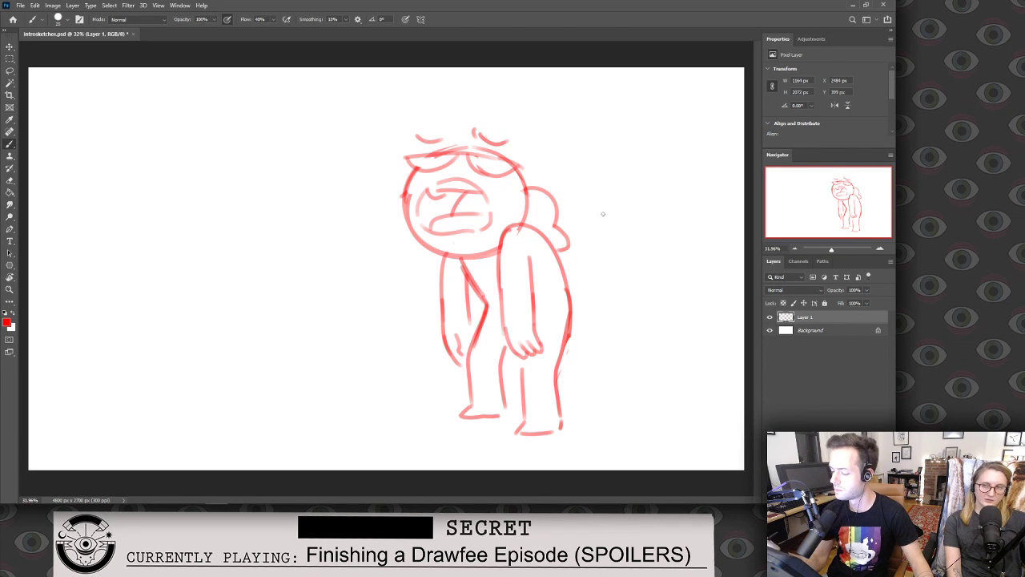
mouse_move(425, 225)
mouse_down()
mouse_move(420, 210)
mouse_move(427, 227)
mouse_move(455, 195)
mouse_up()
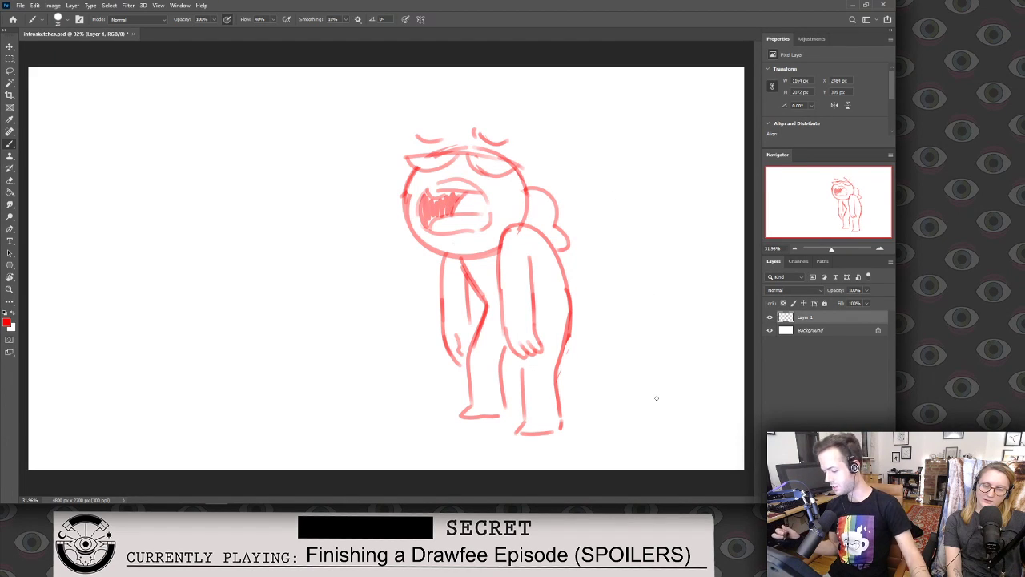
Lengthen the near arm by moving its hand down and reconnecting the lines, and shift the figure further right.
key(l)
mouse_move(533, 366)
mouse_down()
mouse_move(502, 300)
mouse_move(550, 319)
mouse_move(532, 371)
mouse_up()
key(v)
key(ctrl+d)
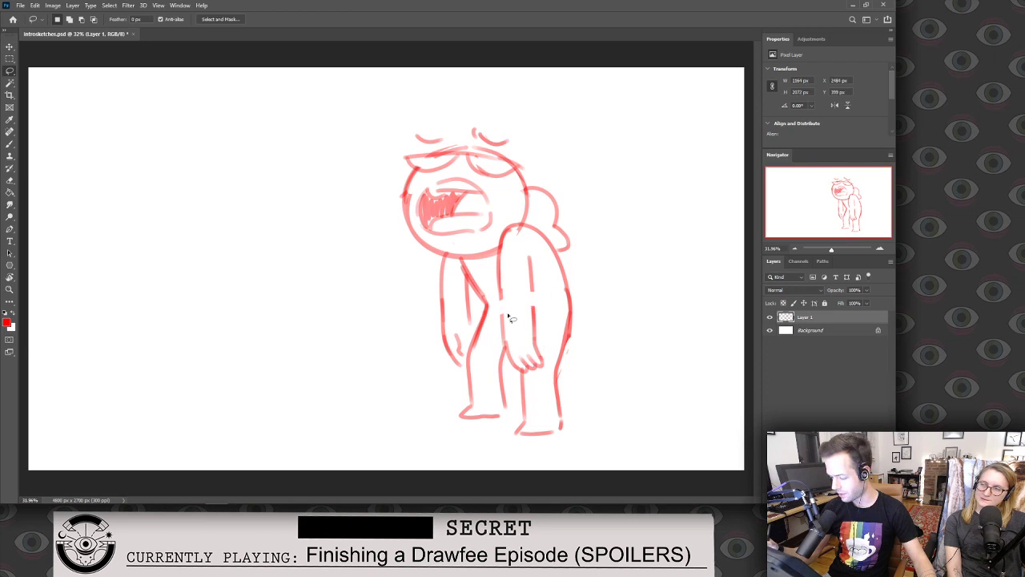
key(b)
drag(500, 295, 501, 327)
drag(532, 283, 532, 318)
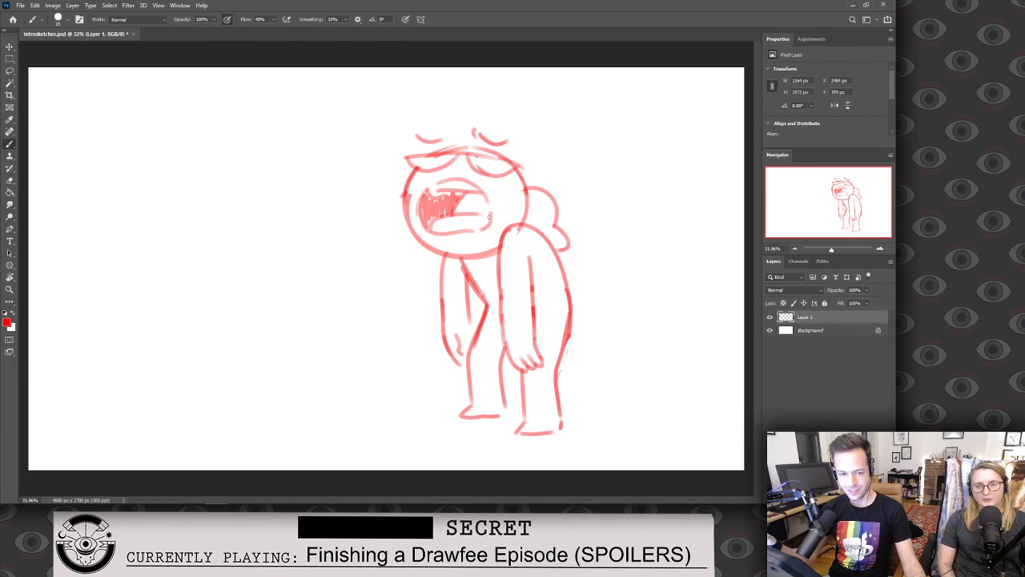
mouse_move(521, 283)
mouse_down()
mouse_move(571, 263)
mouse_move(549, 276)
mouse_up()
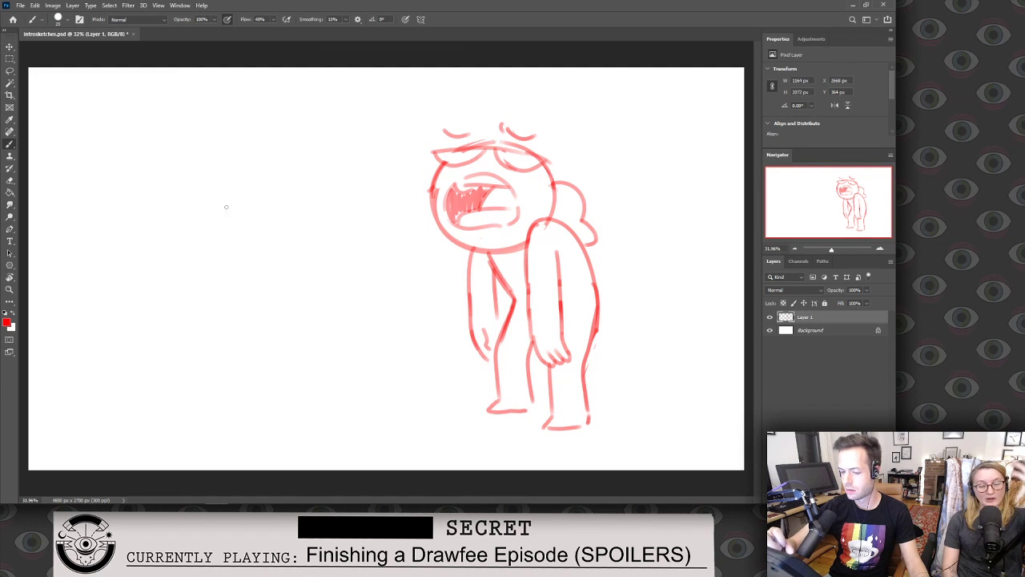
Draw a second figure's round head on the canvas's empty left side with a wide open mouth inside it.
mouse_move(260, 267)
mouse_down()
mouse_move(185, 219)
mouse_move(276, 265)
mouse_move(224, 172)
mouse_up()
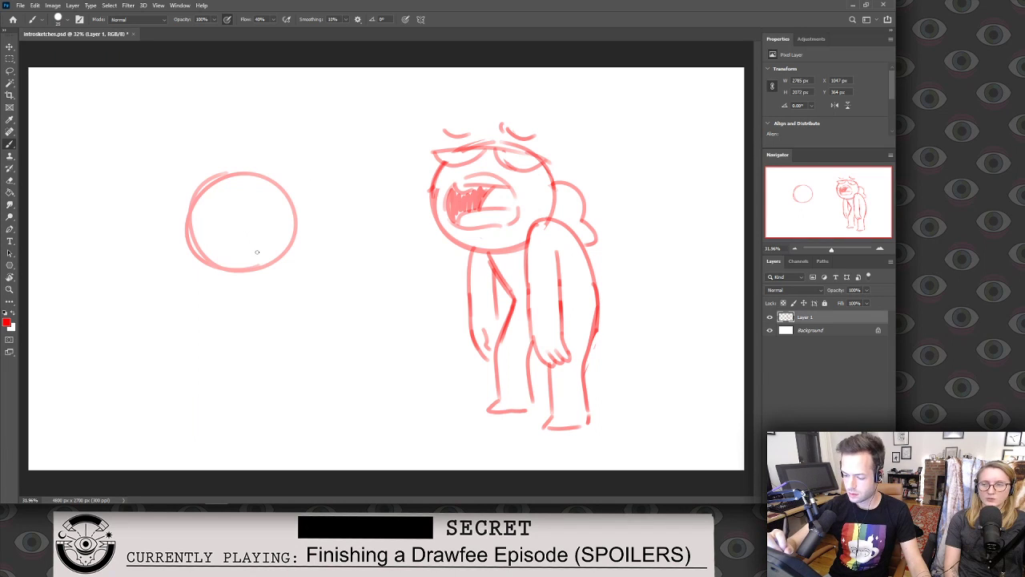
drag(257, 254, 214, 207)
key(ctrl+z)
mouse_move(260, 252)
mouse_down()
mouse_move(250, 254)
mouse_move(209, 211)
mouse_move(256, 197)
mouse_move(277, 238)
mouse_up()
key(ctrl+z)
drag(209, 209, 274, 213)
mouse_move(205, 229)
mouse_down()
mouse_move(275, 238)
mouse_move(269, 250)
mouse_up()
key(ctrl+z)
key(ctrl+z)
key(ctrl+z)
key(ctrl+z)
mouse_move(267, 248)
mouse_down()
mouse_move(280, 228)
mouse_move(264, 199)
mouse_move(240, 209)
mouse_move(276, 222)
mouse_up()
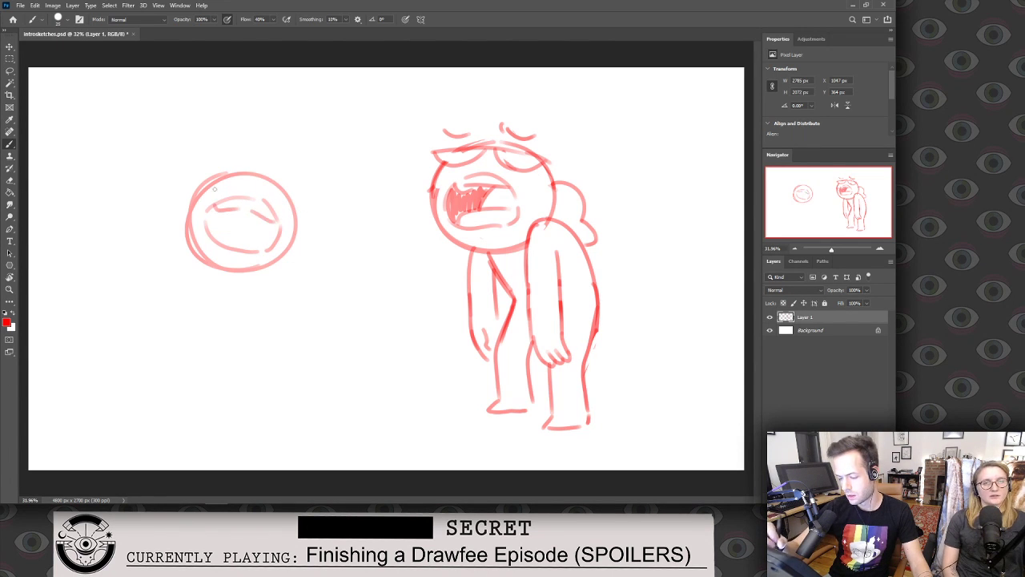
Draw two oval lenses joined by a bridge on top of the second head and erase the head outline inside them.
mouse_move(206, 190)
mouse_down()
mouse_move(213, 164)
mouse_move(248, 187)
mouse_up()
key(ctrl+z)
mouse_move(298, 209)
mouse_down()
mouse_move(275, 202)
mouse_move(294, 174)
mouse_move(293, 205)
mouse_move(272, 183)
mouse_move(303, 192)
mouse_move(302, 207)
mouse_up()
key(ctrl+z)
mouse_move(246, 172)
mouse_down()
mouse_move(269, 178)
mouse_move(237, 173)
mouse_up()
key(e)
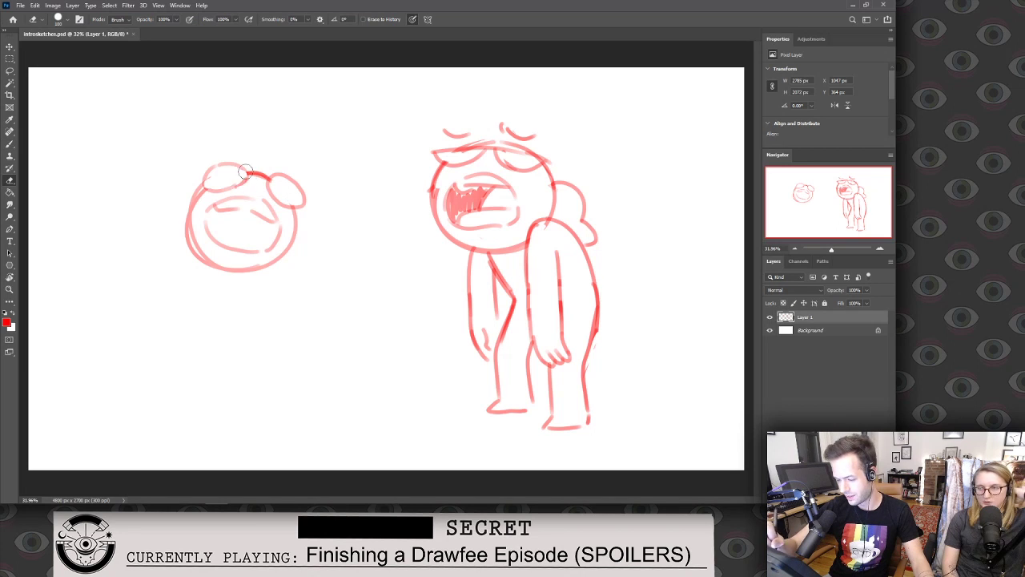
mouse_move(250, 175)
mouse_down()
mouse_move(216, 168)
mouse_move(250, 176)
mouse_move(210, 185)
mouse_move(207, 164)
mouse_move(245, 163)
mouse_move(248, 183)
mouse_move(282, 204)
mouse_move(269, 176)
mouse_move(307, 196)
mouse_move(306, 207)
mouse_up()
Darken the oval glasses' rims and add short brows above them.
key(b)
key(e)
key(b)
drag(231, 150, 298, 173)
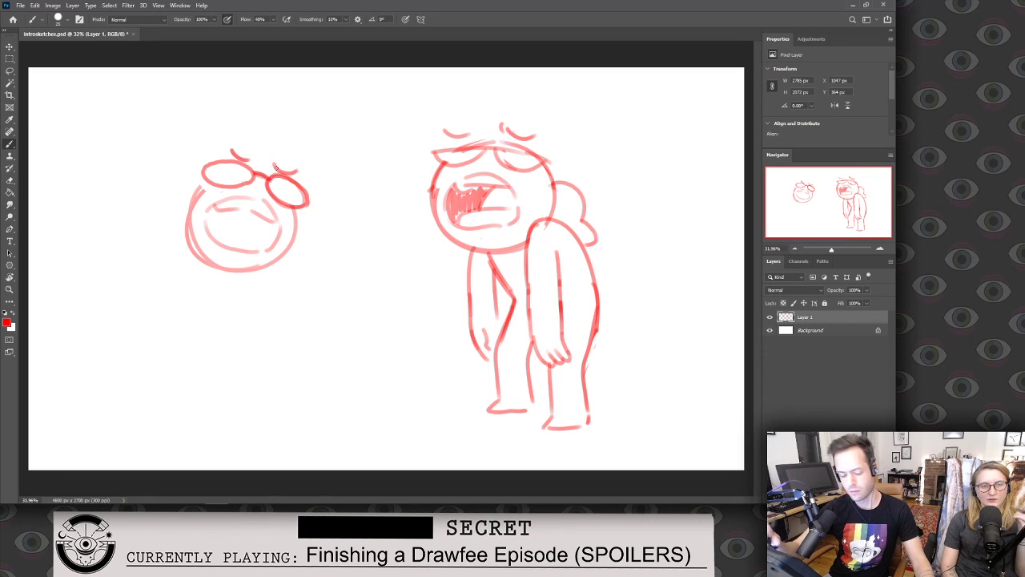
Nudge the second head's outline up beneath the glasses and reposition its mouth.
key(l)
mouse_move(290, 282)
mouse_down()
mouse_move(172, 175)
mouse_move(284, 213)
mouse_move(293, 280)
mouse_move(299, 251)
mouse_up()
key(ctrl+d)
drag(216, 250, 214, 193)
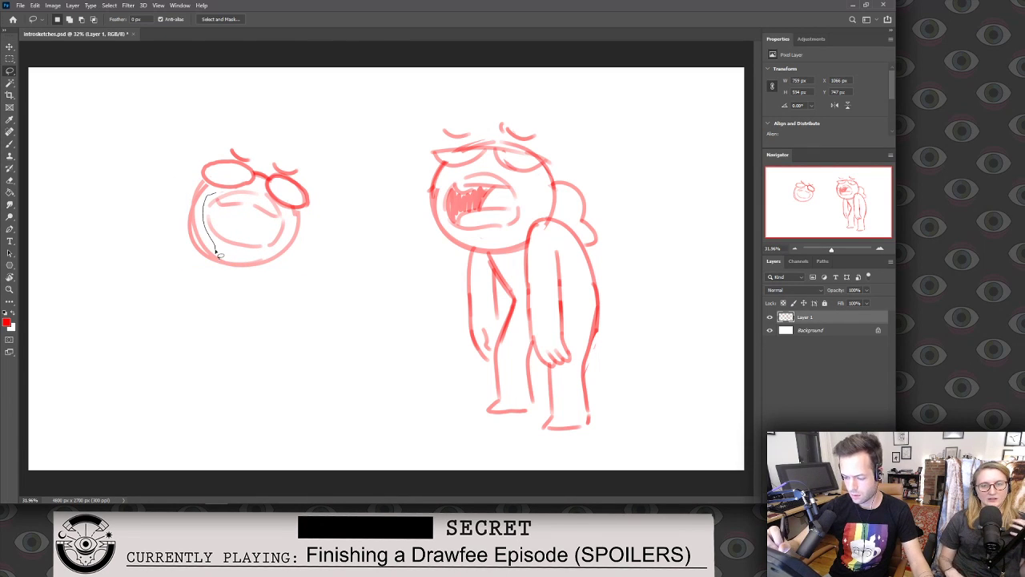
drag(217, 254, 285, 237)
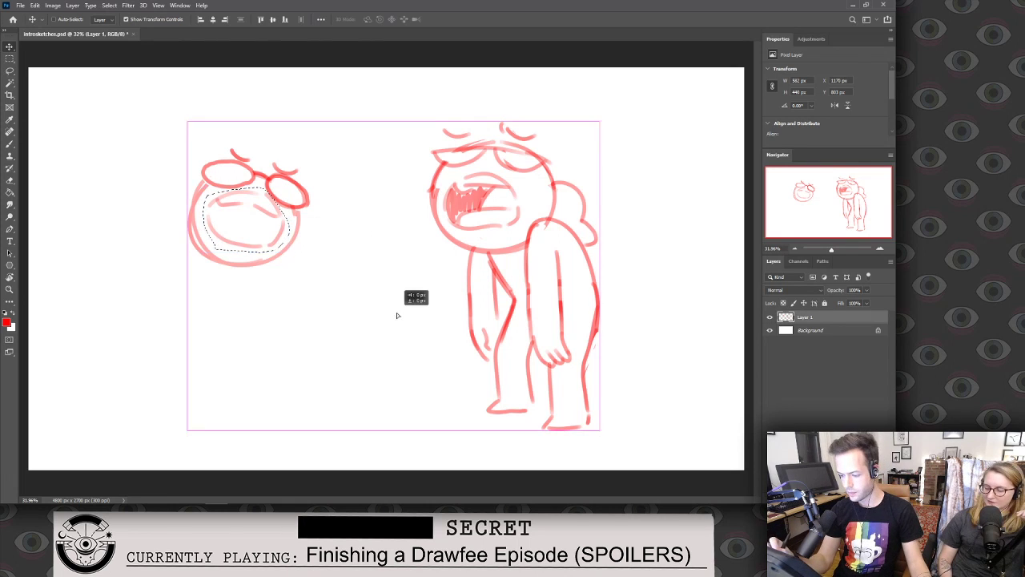
drag(276, 234, 267, 210)
key(ctrl+d)
key(b)
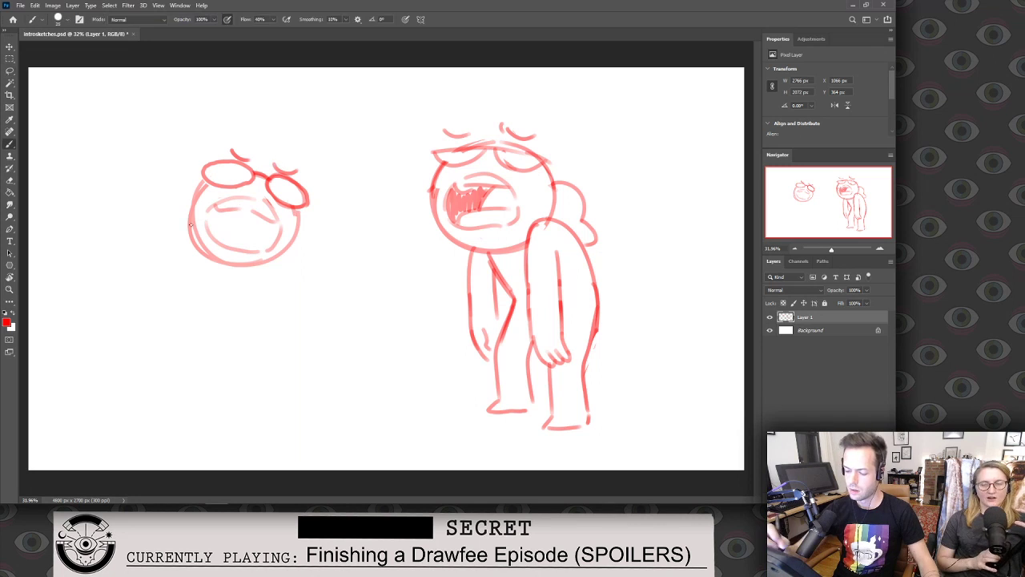
Draw flared hair tips on both sides of the second head and a side line for the torso.
mouse_move(193, 198)
mouse_down()
mouse_move(160, 205)
mouse_move(196, 245)
mouse_up()
drag(295, 231, 318, 251)
drag(316, 255, 272, 263)
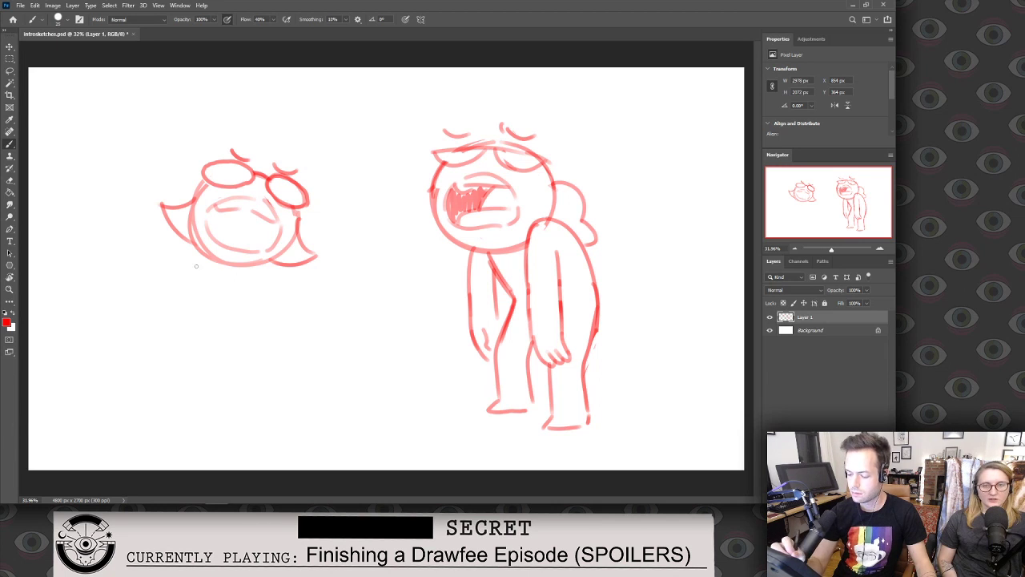
drag(204, 256, 195, 325)
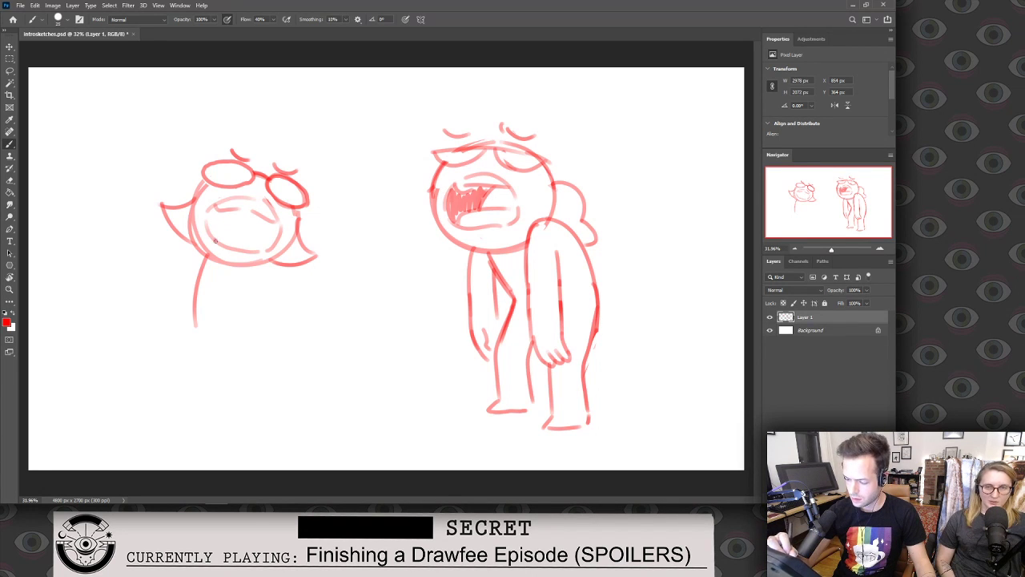
Add a tongue curve inside the second figure's mouth and shade both flared hair tips.
drag(210, 231, 294, 223)
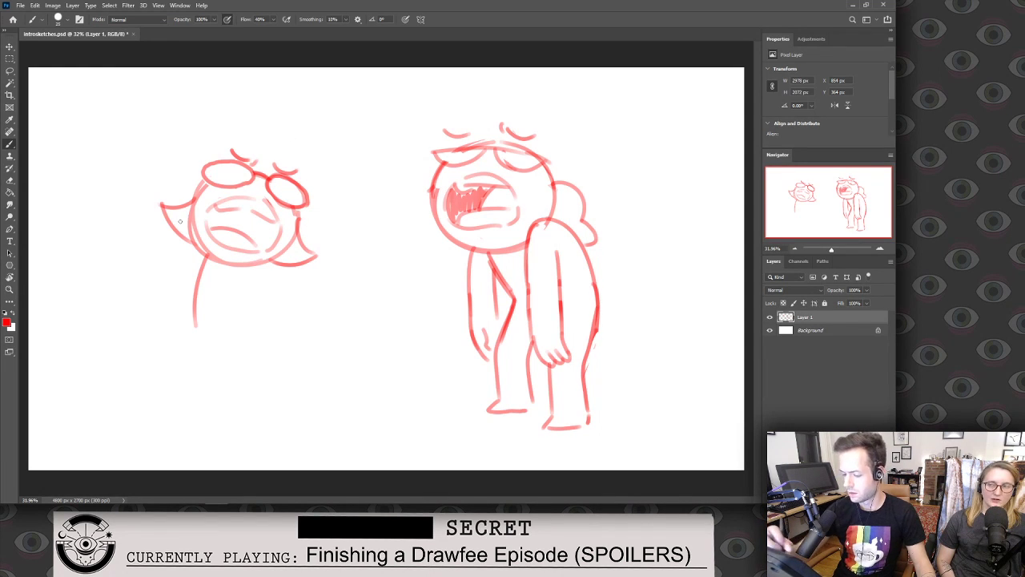
mouse_move(171, 218)
mouse_down()
mouse_move(179, 225)
mouse_move(193, 203)
mouse_up()
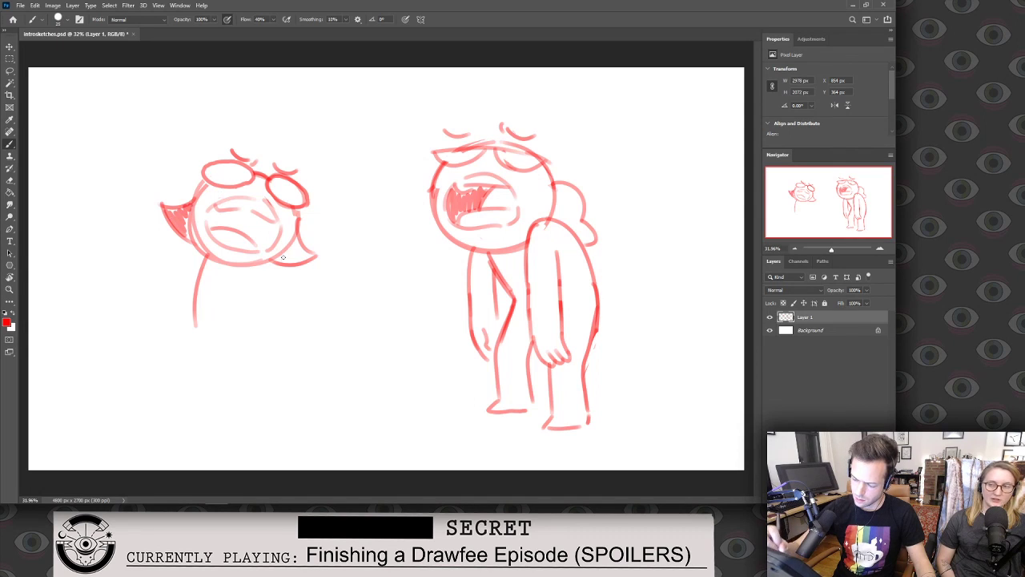
drag(277, 256, 309, 242)
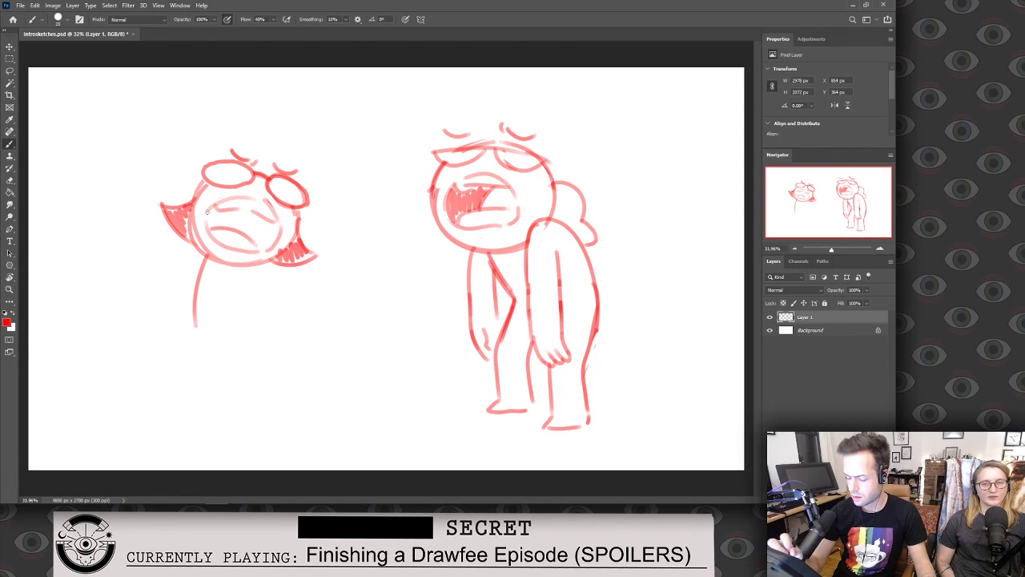
Draw the second figure's bent arms ending in round fists on either side of the torso.
mouse_move(175, 297)
mouse_down()
mouse_move(165, 272)
mouse_move(189, 282)
mouse_up()
mouse_move(206, 249)
mouse_down()
mouse_move(164, 300)
mouse_move(155, 267)
mouse_move(172, 296)
mouse_move(163, 319)
mouse_up()
key(ctrl+z)
key(ctrl+z)
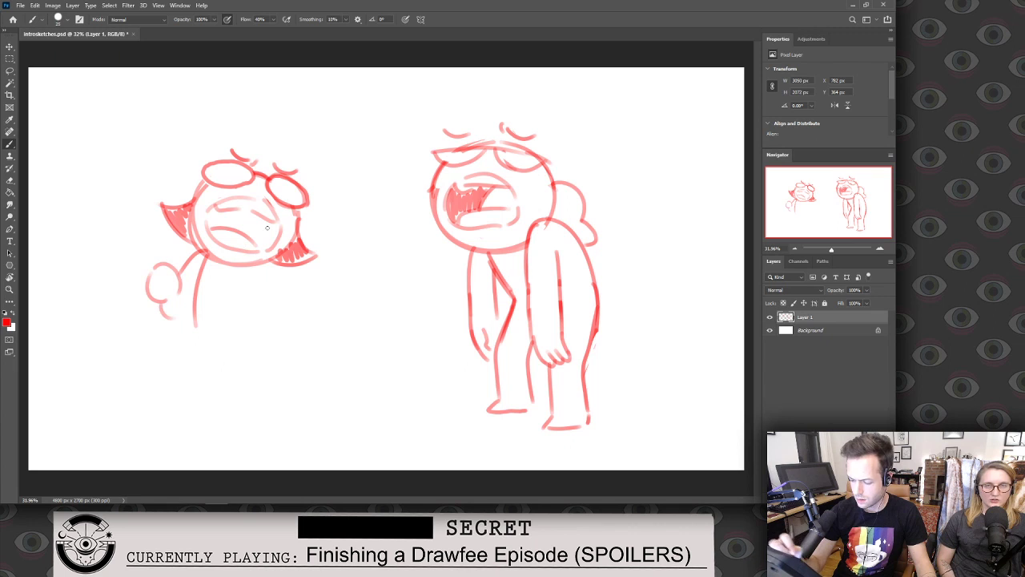
mouse_move(275, 313)
mouse_down()
mouse_move(281, 286)
mouse_move(289, 301)
mouse_up()
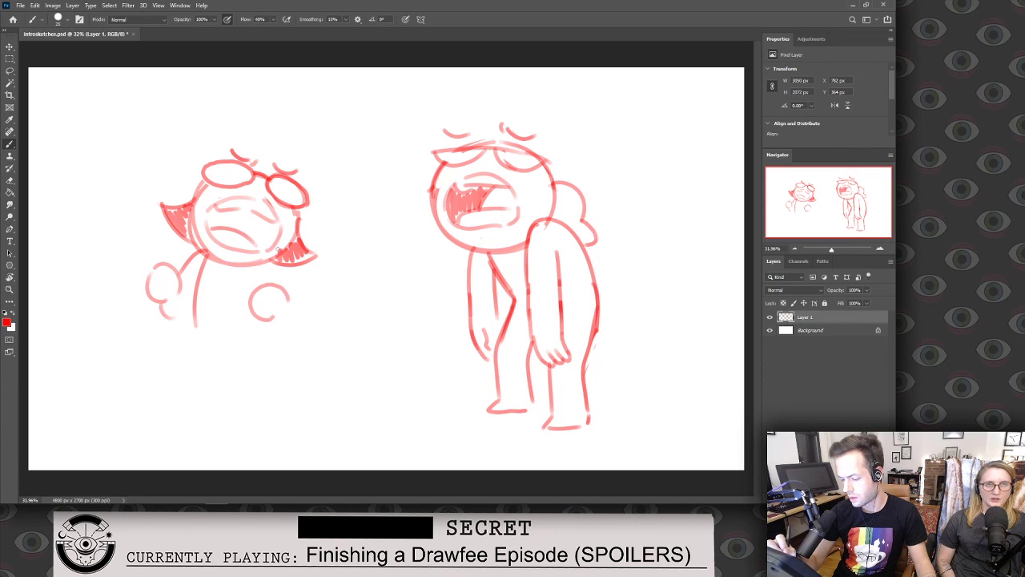
mouse_move(266, 258)
mouse_down()
mouse_move(293, 276)
mouse_move(279, 319)
mouse_up()
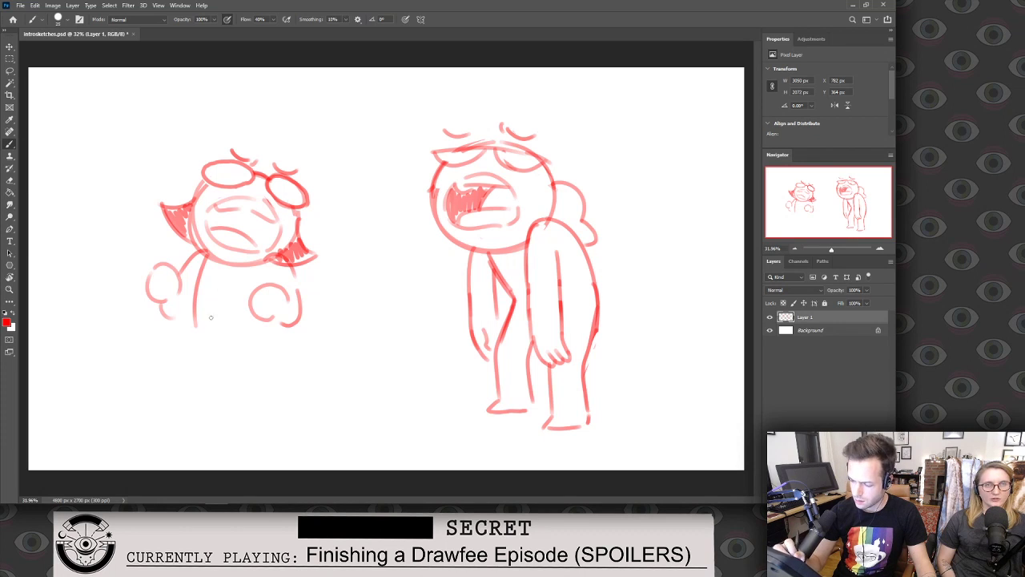
Erase the torso's side line and redraw it running down into a wide-set leg with a flat foot.
key(e)
mouse_move(205, 255)
mouse_down()
mouse_move(195, 327)
mouse_move(212, 308)
mouse_up()
key(b)
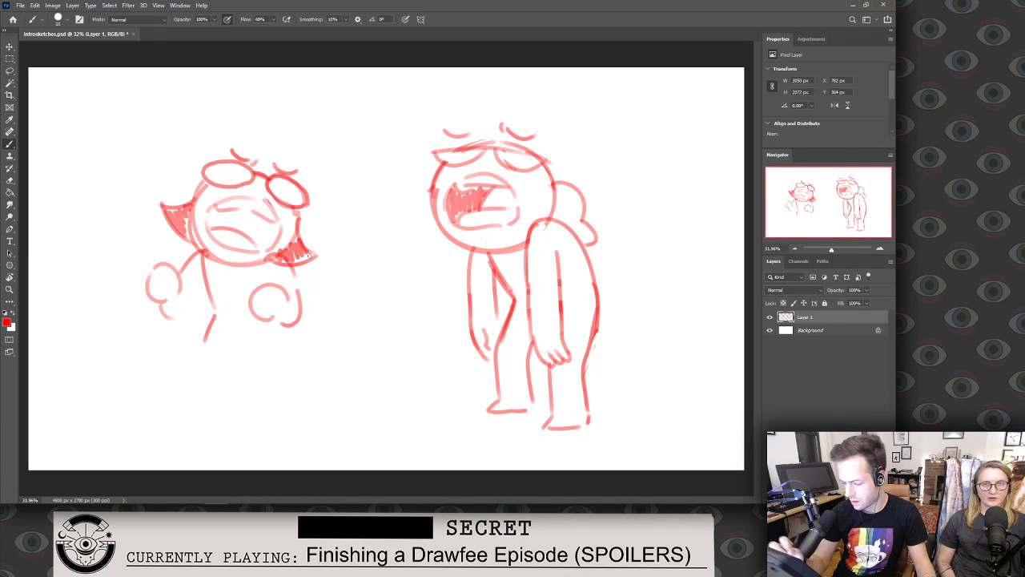
key(ctrl+z)
mouse_move(205, 257)
mouse_down()
mouse_move(162, 398)
mouse_move(199, 397)
mouse_move(221, 348)
mouse_move(250, 341)
mouse_move(250, 391)
mouse_up()
key(ctrl+z)
Draw the second figure's other leg and flat foot to complete the wide stance.
mouse_move(248, 343)
mouse_down()
mouse_move(250, 392)
mouse_move(271, 397)
mouse_up()
key(ctrl+z)
key(ctrl+z)
mouse_move(248, 341)
mouse_down()
mouse_move(258, 405)
mouse_move(286, 405)
mouse_up()
mouse_move(278, 325)
mouse_down()
mouse_move(286, 396)
mouse_move(297, 403)
mouse_up()
key(ctrl+z)
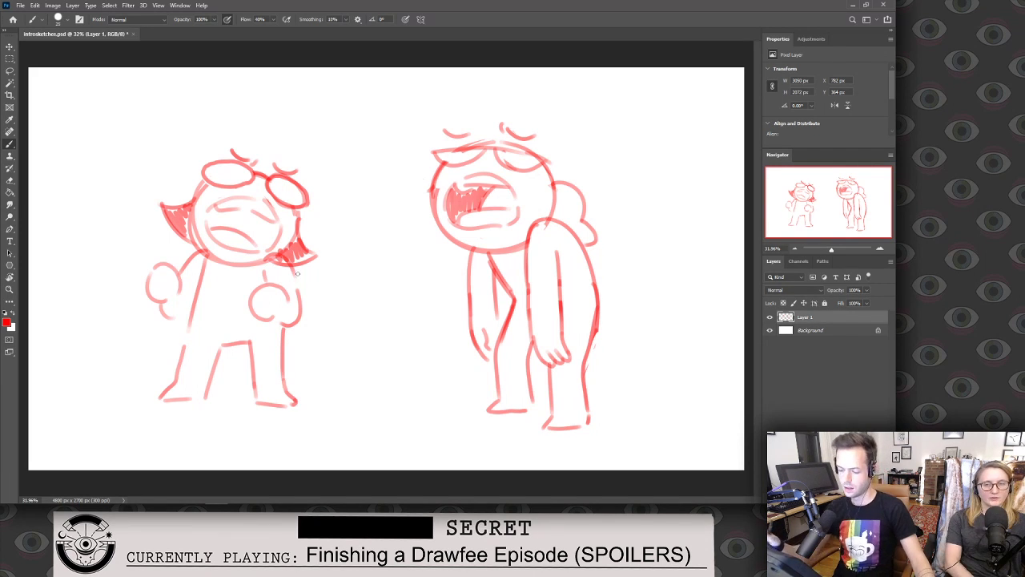
Clean up the hair shading over the arm and shade the inside of the second figure's mouth.
key(e)
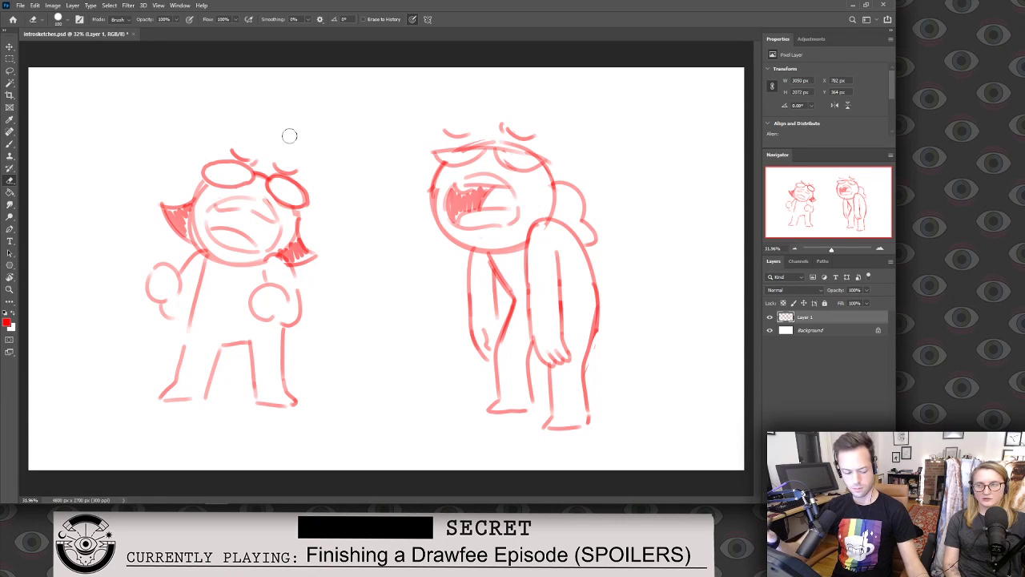
key(b)
mouse_move(209, 225)
mouse_down()
mouse_move(213, 213)
mouse_move(280, 229)
mouse_up()
key(e)
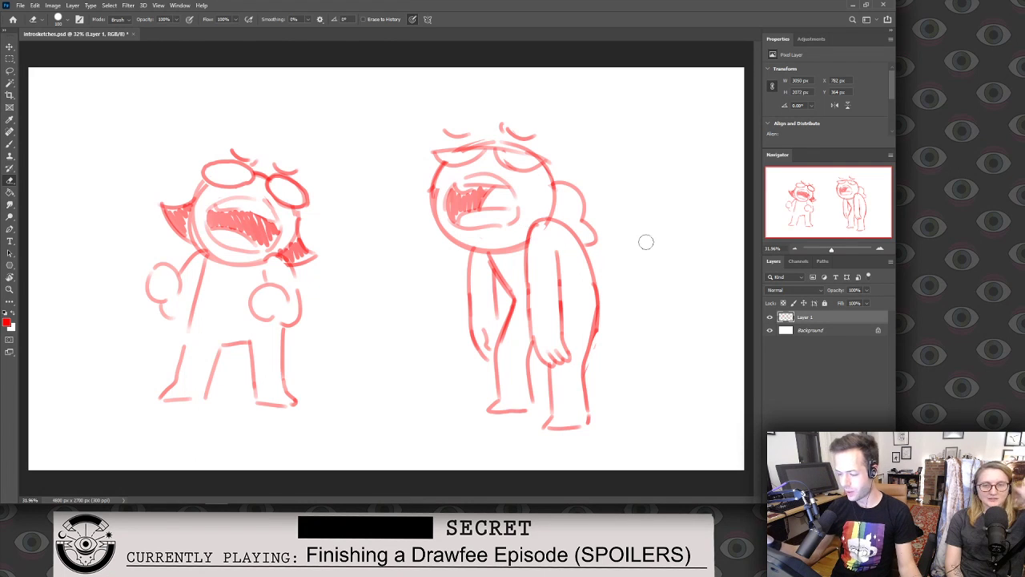
Enlarge the left figure with Free Transform and move both figures down on the canvas.
key(l)
mouse_move(270, 439)
mouse_down()
mouse_move(91, 213)
mouse_move(356, 344)
mouse_move(271, 439)
mouse_up()
key(ctrl+t)
mouse_move(374, 104)
mouse_down()
mouse_move(355, 147)
mouse_move(400, 97)
mouse_up()
click(463, 20)
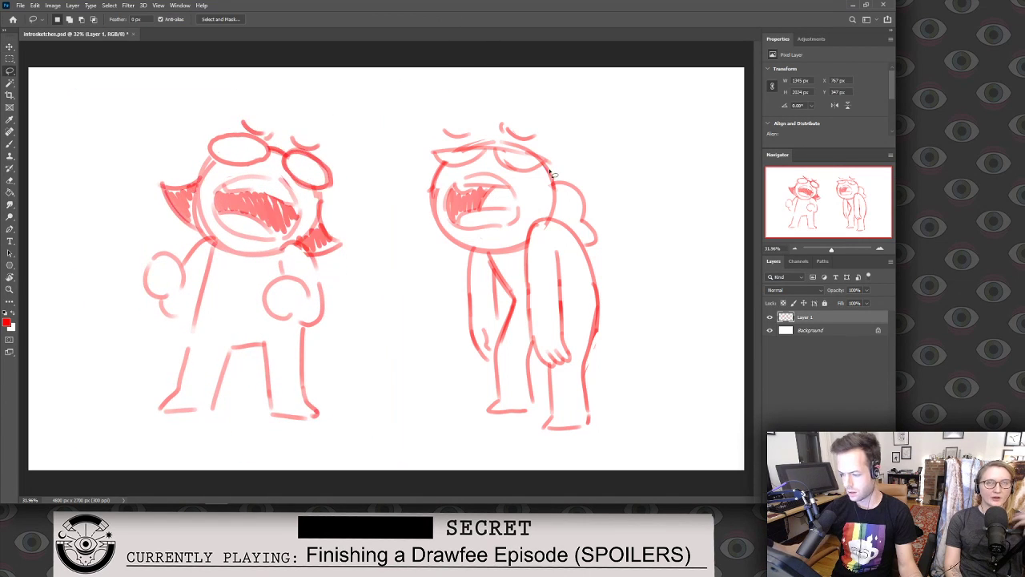
drag(576, 356, 578, 374)
key(b)
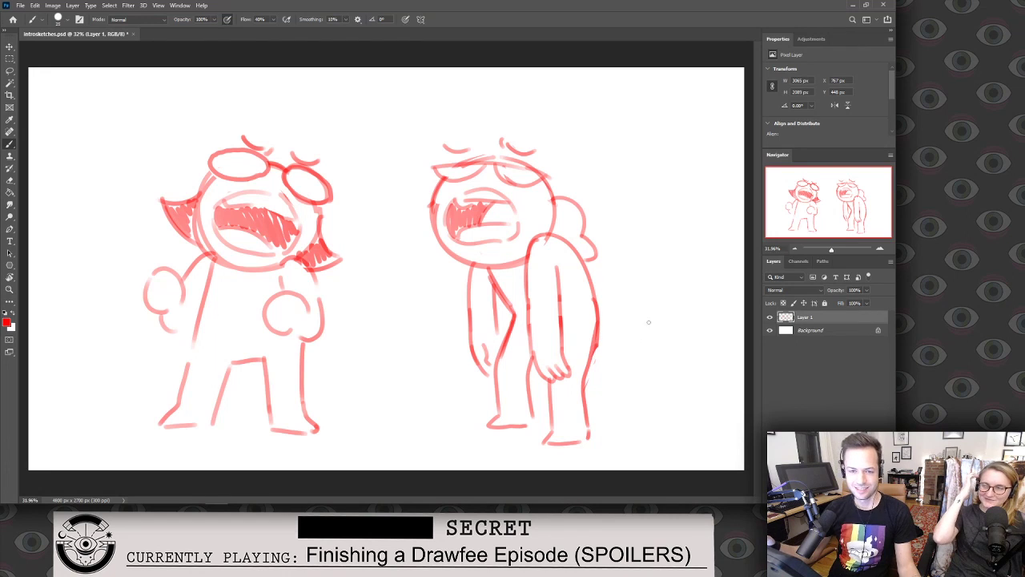
Create a new empty layer above the sketch and hide Layer 1.
key(ctrl+shift+alt+n)
click(770, 329)
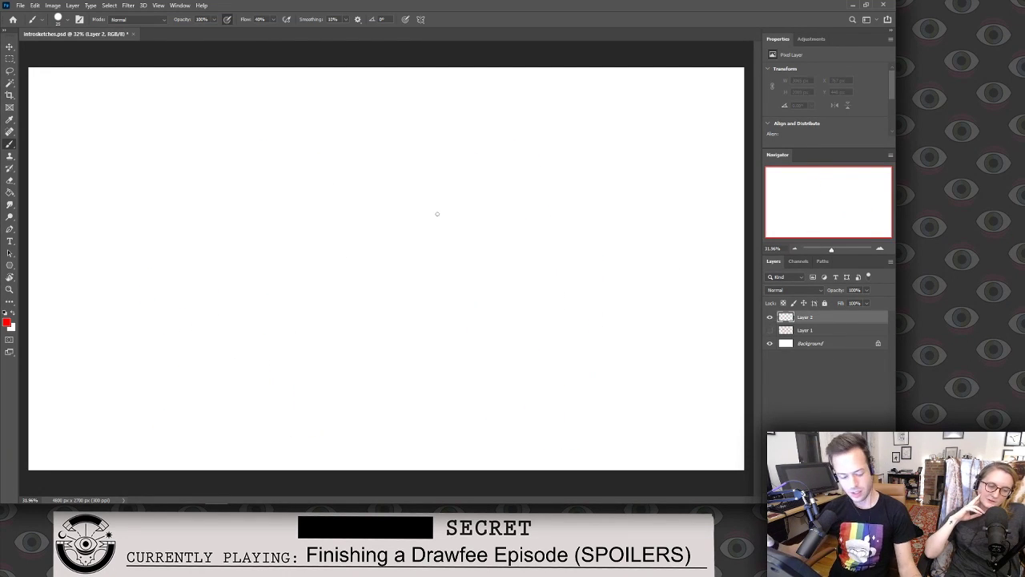
Sketch a round head slightly above the canvas centre with two arching lines for the left arm.
drag(452, 250, 462, 164)
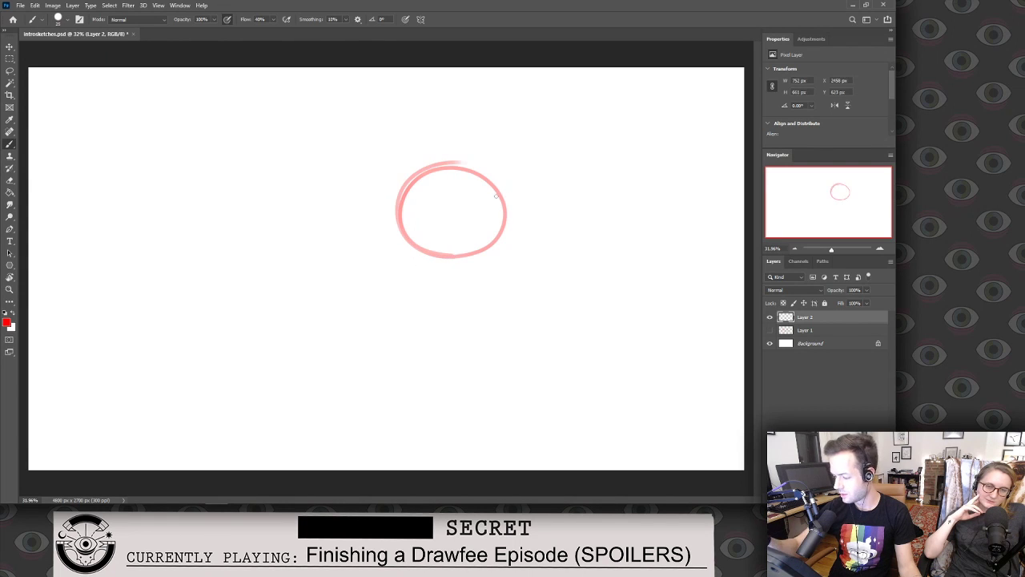
mouse_move(400, 196)
mouse_down()
mouse_move(360, 192)
mouse_move(339, 230)
mouse_up()
drag(400, 224, 369, 233)
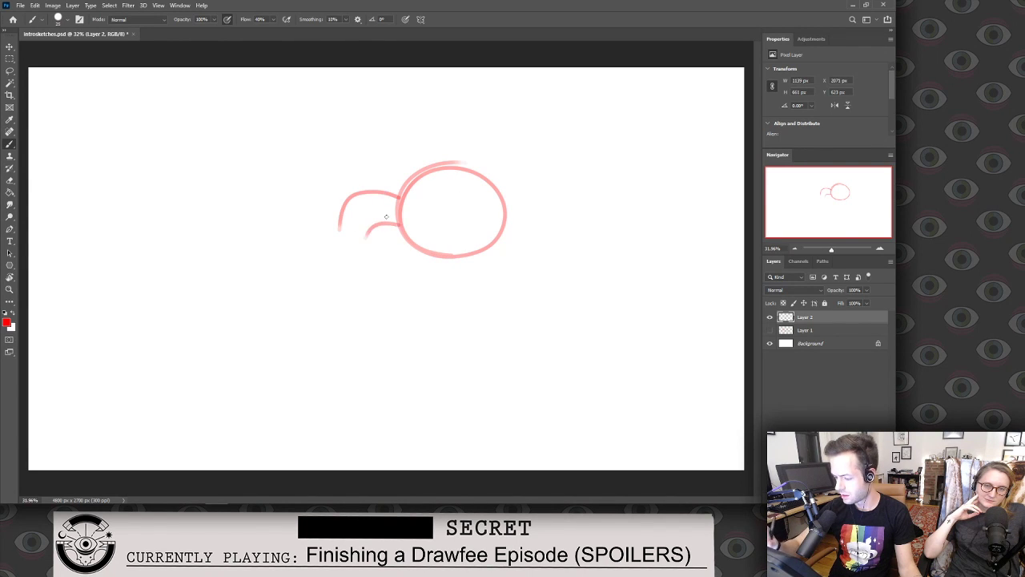
Draw the figure's two bent legs and pointed feet in a wide stance below the head.
mouse_move(418, 257)
mouse_down()
mouse_move(376, 305)
mouse_move(389, 317)
mouse_move(409, 317)
mouse_move(408, 286)
mouse_move(453, 286)
mouse_up()
key(ctrl+z)
mouse_move(414, 318)
mouse_down()
mouse_move(448, 278)
mouse_move(471, 285)
mouse_move(489, 302)
mouse_move(492, 345)
mouse_move(522, 354)
mouse_up()
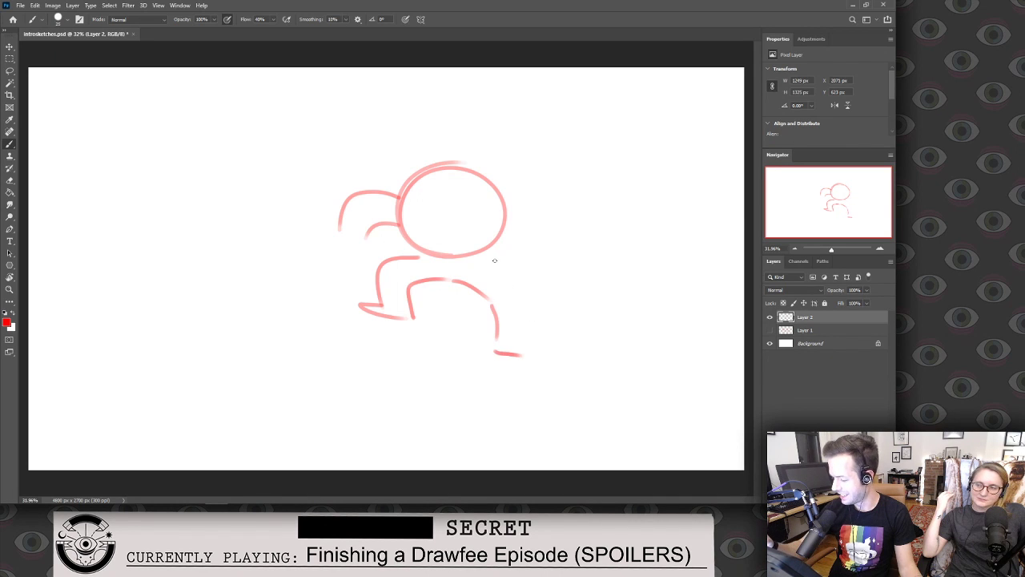
mouse_move(497, 265)
mouse_down()
mouse_move(533, 335)
mouse_move(528, 355)
mouse_up()
Draw the arching right arm and the short right body line down to the leg.
mouse_move(503, 201)
mouse_down()
mouse_move(556, 200)
mouse_move(575, 252)
mouse_up()
key(ctrl+z)
drag(502, 206, 581, 245)
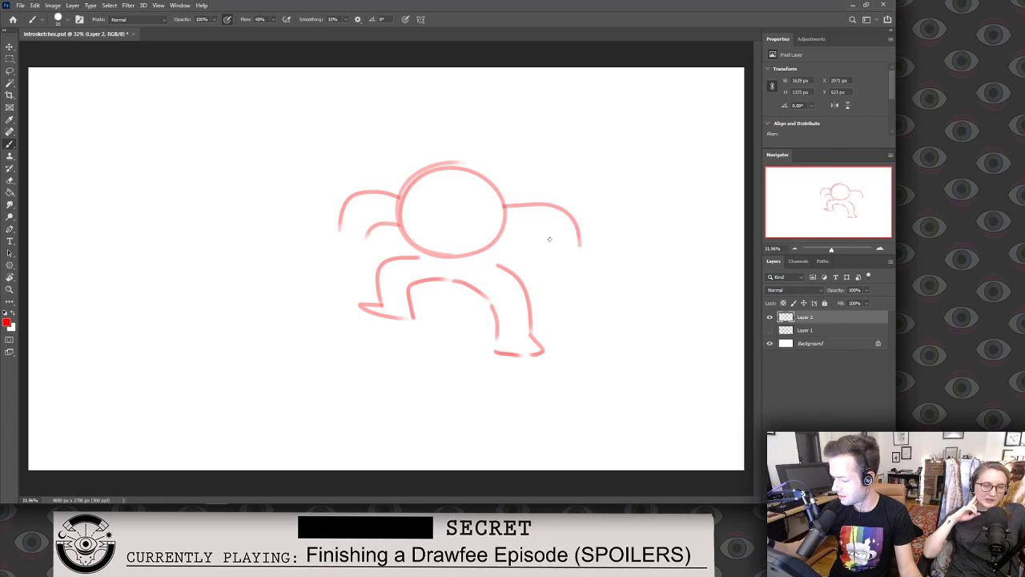
mouse_move(501, 236)
mouse_down()
mouse_move(548, 267)
mouse_move(513, 268)
mouse_up()
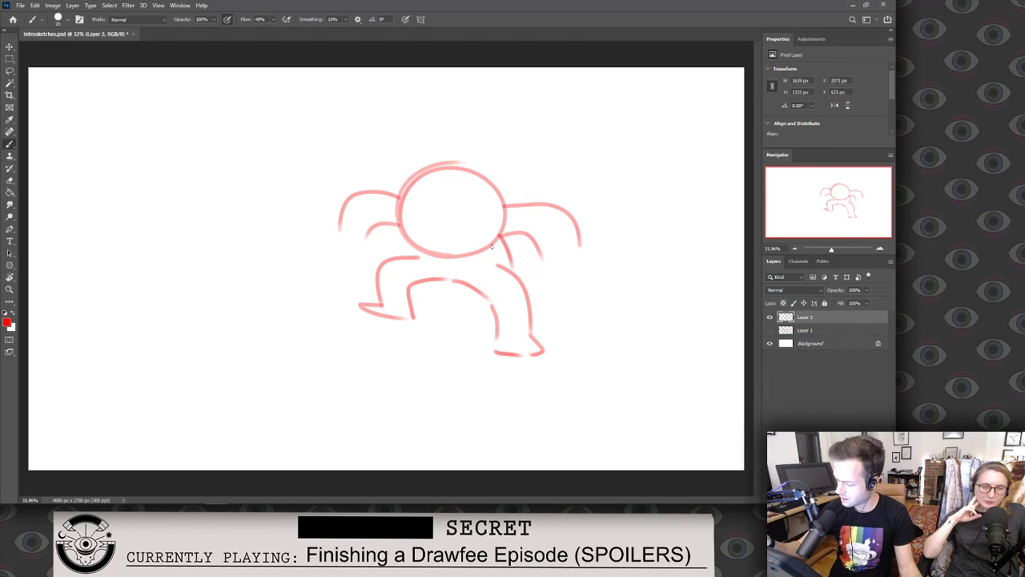
drag(416, 248, 425, 254)
key(ctrl+z)
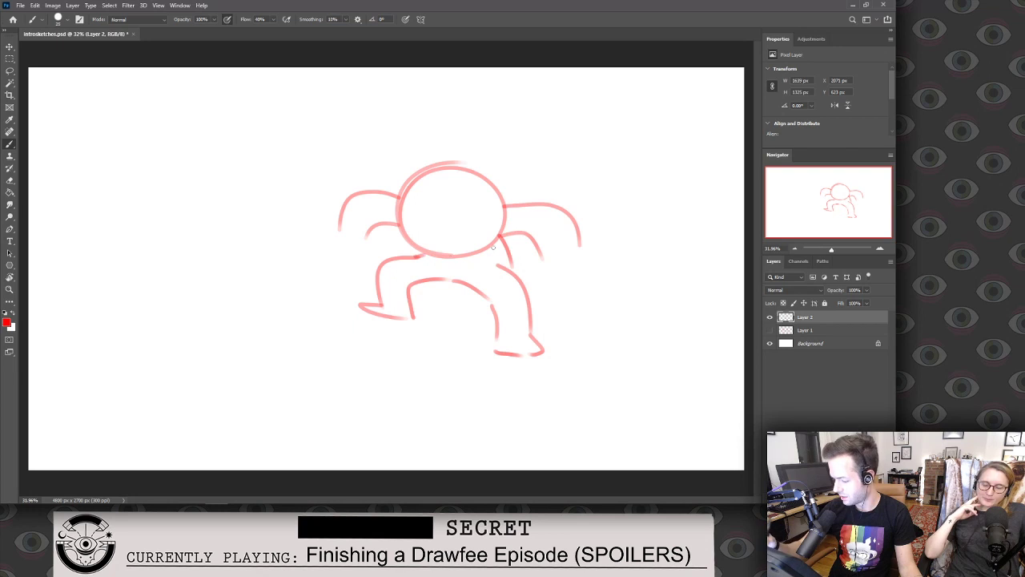
drag(497, 238, 512, 265)
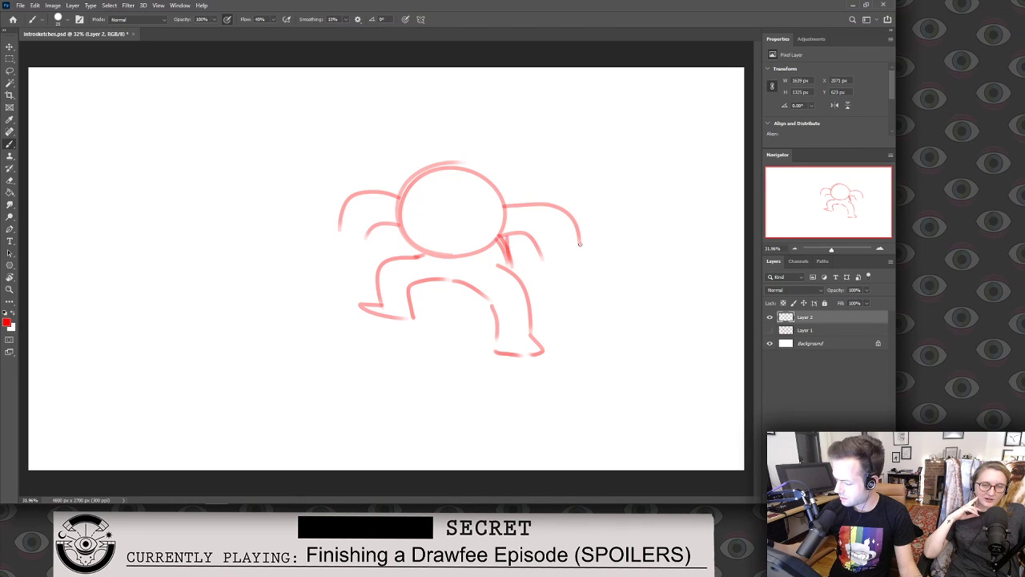
Add clenched fists to both arms and erase the doubled line at the right side of the body.
drag(579, 245, 602, 271)
mouse_move(538, 256)
mouse_down()
mouse_move(568, 272)
mouse_move(560, 278)
mouse_move(594, 273)
mouse_up()
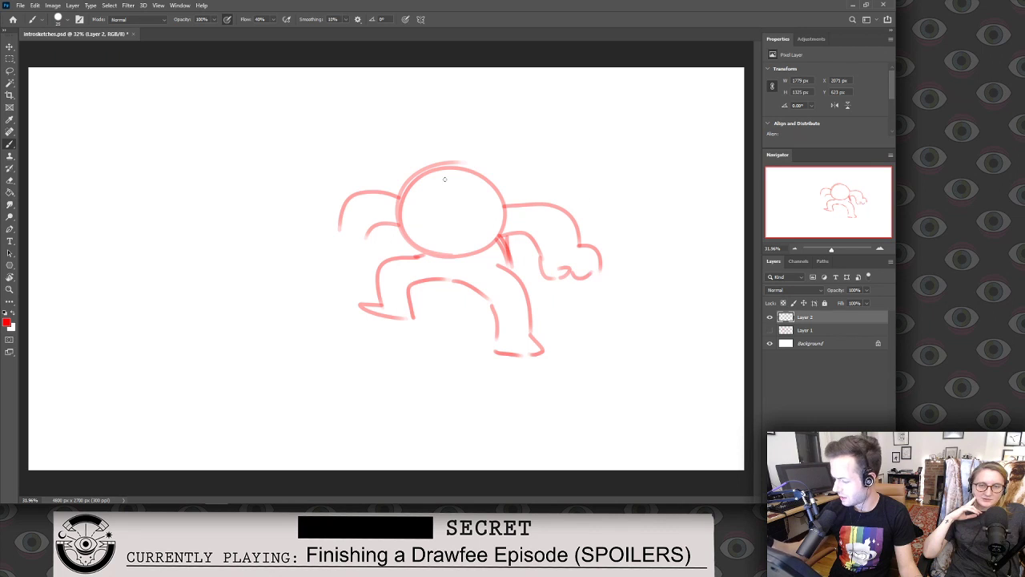
mouse_move(363, 239)
mouse_down()
mouse_move(334, 246)
mouse_move(339, 216)
mouse_up()
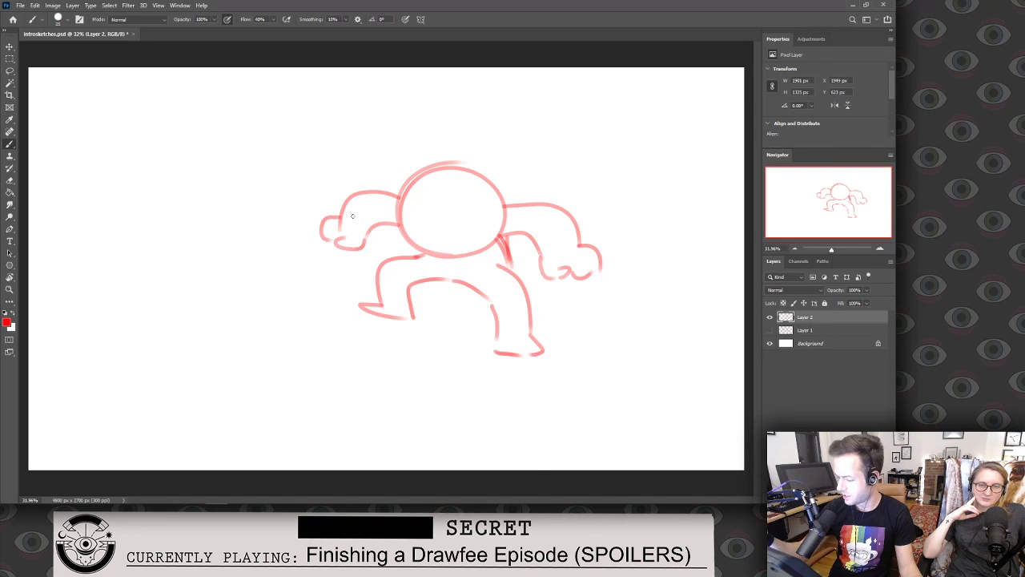
key(e)
drag(510, 263, 497, 238)
key(b)
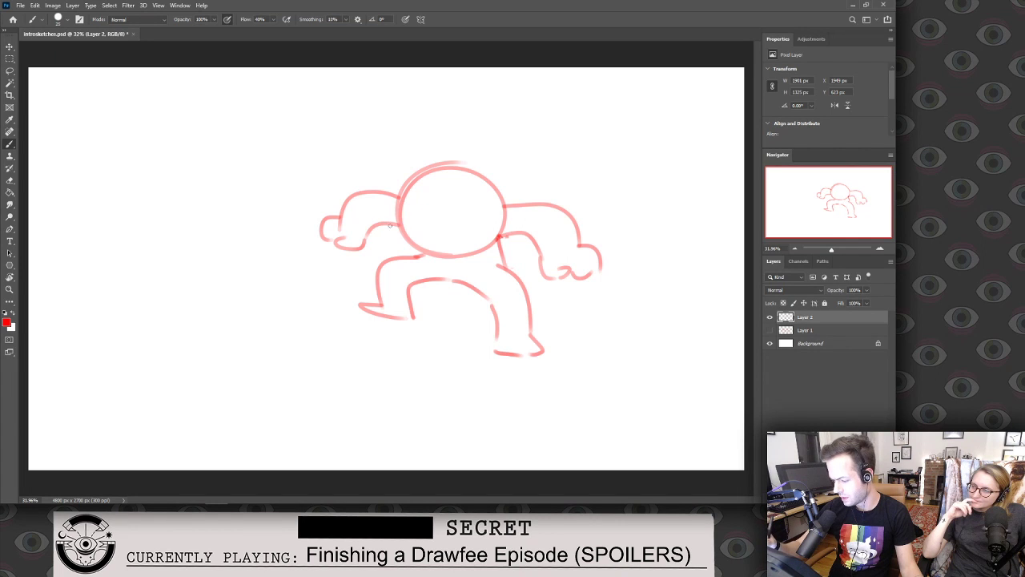
Draw half-round glasses across the face, shifting the right lens line slightly left before closing its rim.
mouse_move(435, 217)
mouse_down()
mouse_move(389, 217)
mouse_move(496, 217)
mouse_up()
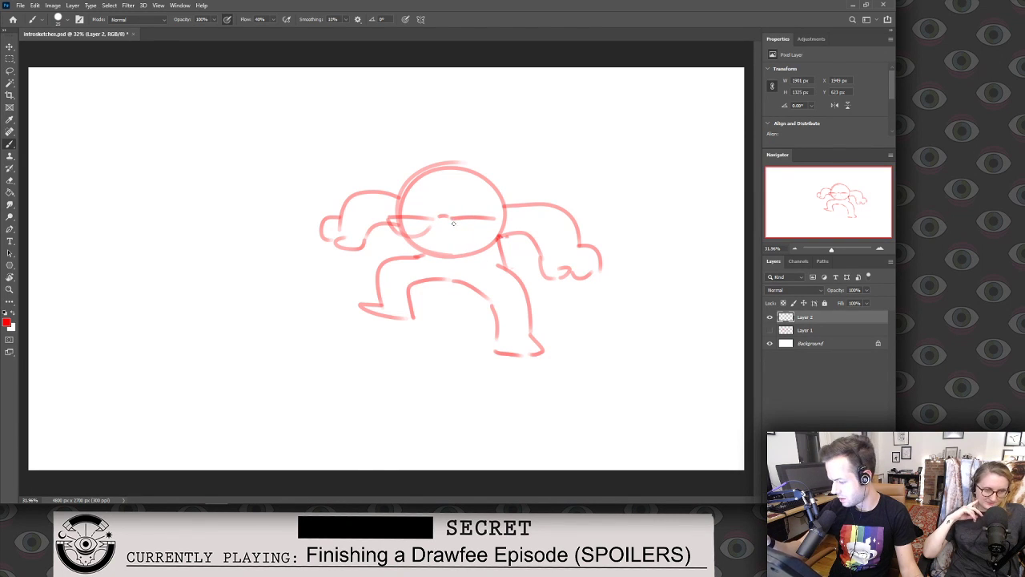
key(l)
mouse_move(441, 234)
mouse_down()
mouse_move(447, 197)
mouse_move(493, 205)
mouse_move(485, 234)
mouse_up()
key(v)
drag(483, 230, 477, 229)
key(ctrl+d)
key(b)
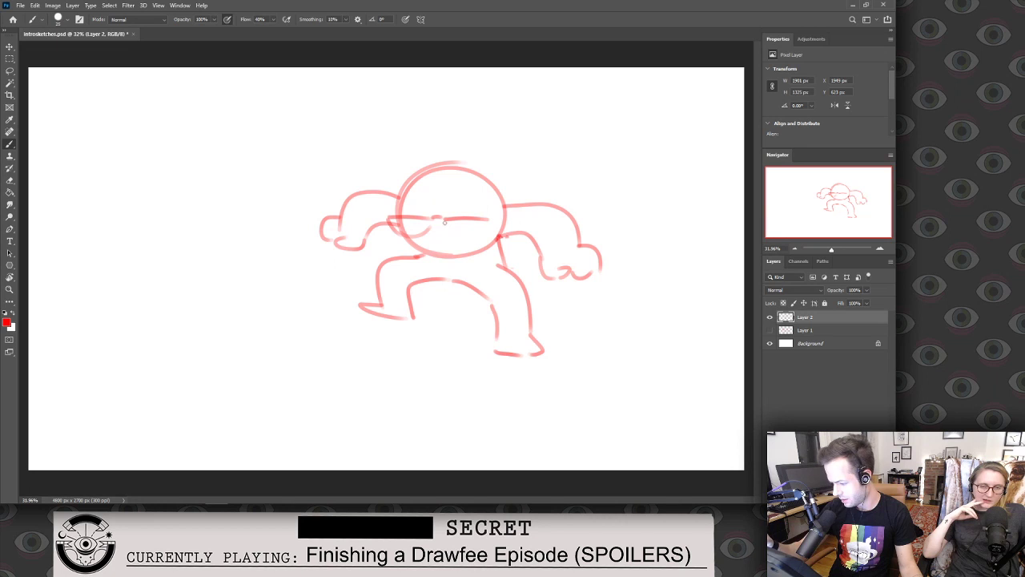
drag(465, 235, 488, 217)
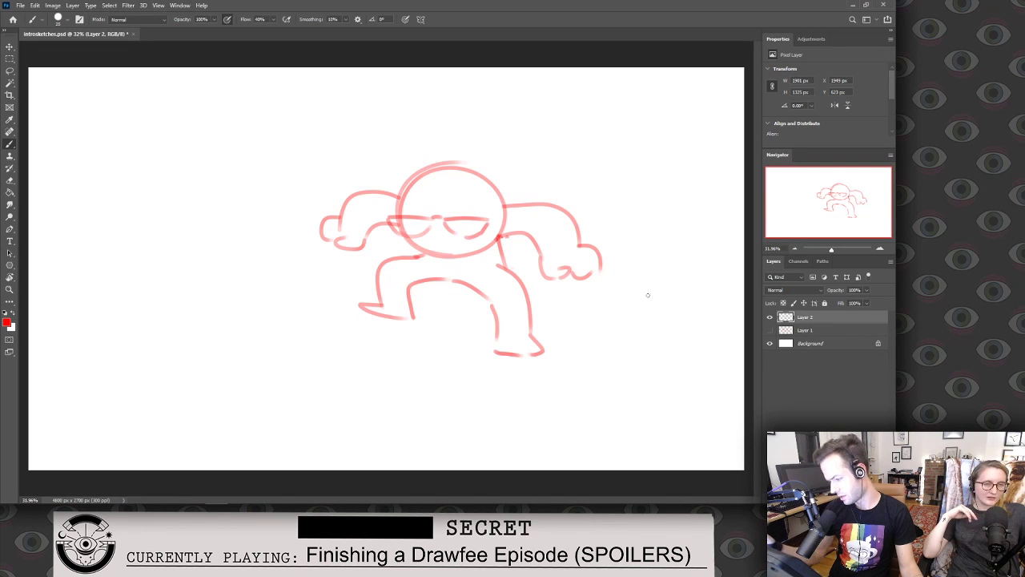
mouse_move(466, 194)
mouse_down()
mouse_move(434, 206)
mouse_move(437, 191)
mouse_move(409, 163)
mouse_up()
key(ctrl+z)
key(ctrl+z)
key(ctrl+z)
mouse_move(431, 210)
mouse_down()
mouse_move(473, 193)
mouse_move(429, 207)
mouse_move(400, 197)
mouse_up()
key(ctrl+z)
key(ctrl+z)
key(ctrl+z)
Add a swept fringe and ponytail to the head, with angry brows and a snarling mouth with teeth.
mouse_move(473, 195)
mouse_down()
mouse_move(437, 212)
mouse_move(451, 193)
mouse_move(409, 206)
mouse_up()
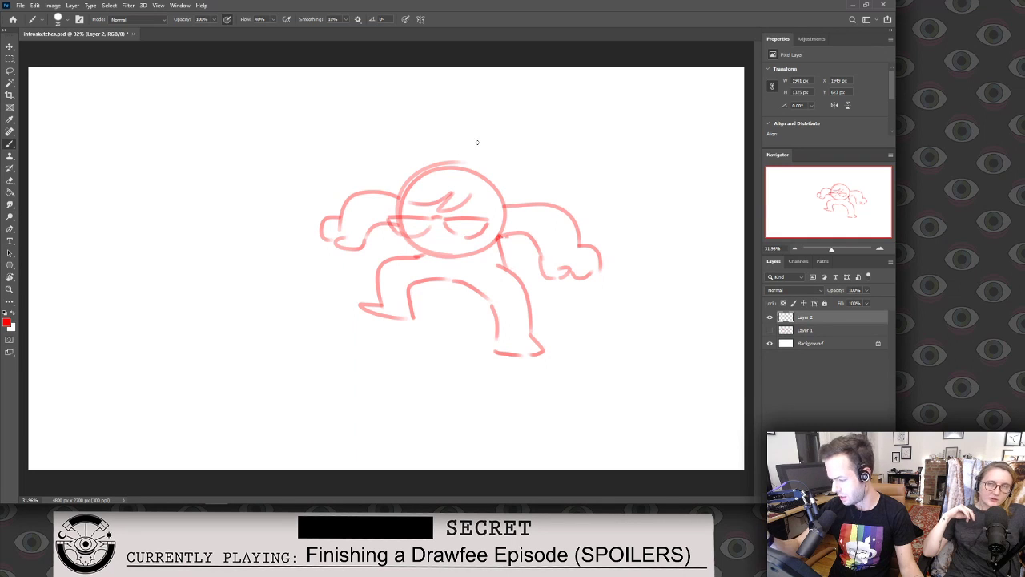
mouse_move(425, 252)
mouse_down()
mouse_move(477, 248)
mouse_move(450, 241)
mouse_move(461, 243)
mouse_up()
drag(462, 207, 432, 216)
mouse_move(454, 166)
mouse_down()
mouse_move(490, 139)
mouse_move(518, 134)
mouse_move(500, 187)
mouse_up()
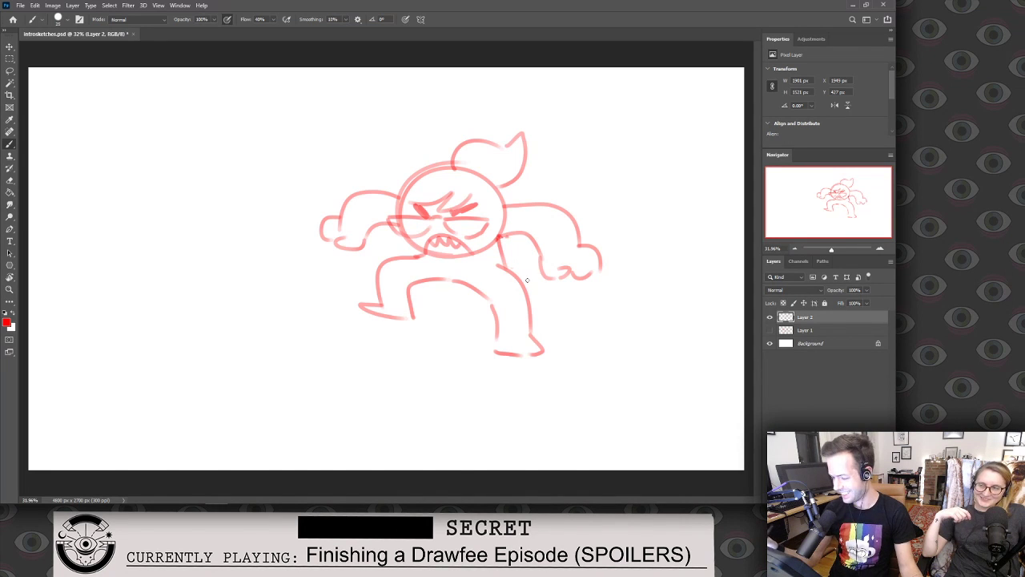
Move the whole angry figure over to the right half of the canvas.
mouse_move(536, 328)
mouse_down()
mouse_move(560, 322)
mouse_move(549, 312)
mouse_up()
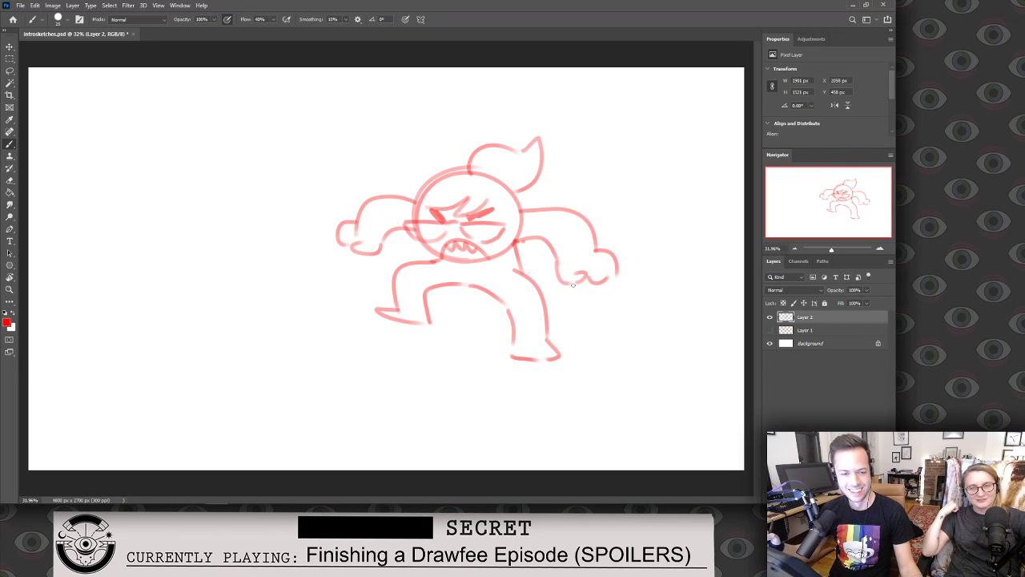
key(v)
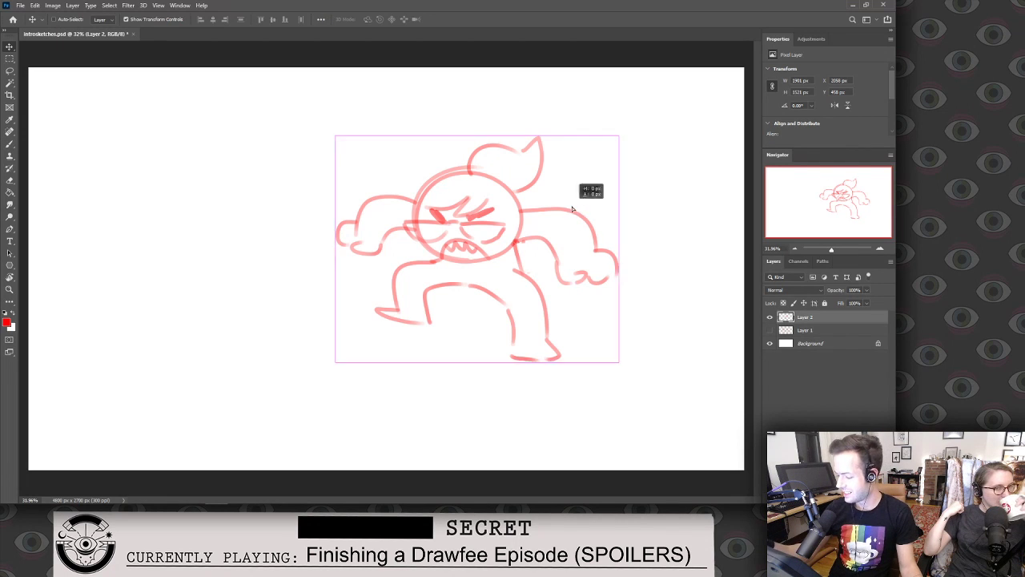
drag(583, 205, 606, 207)
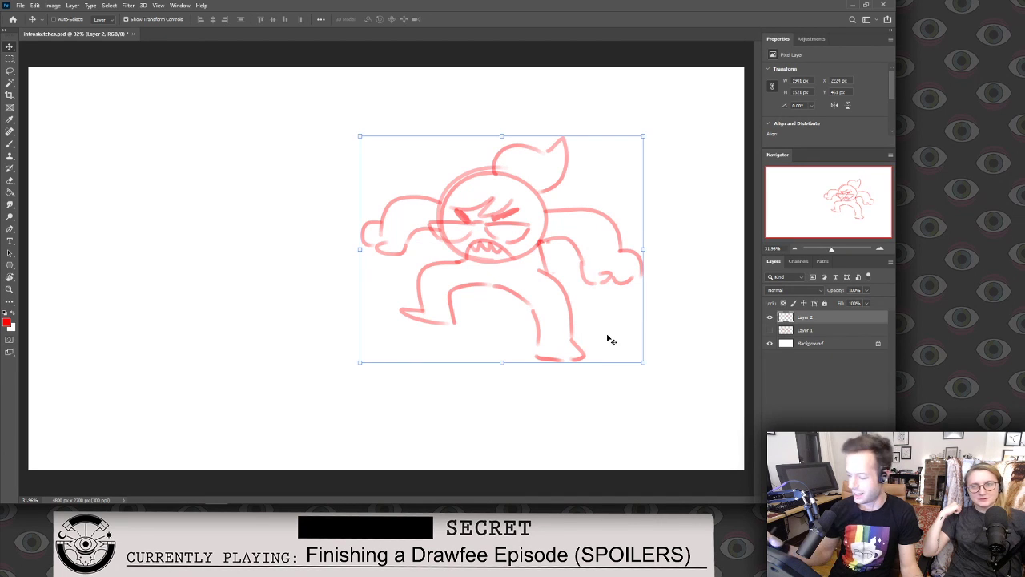
drag(590, 290, 610, 283)
Draw a large circle for a second head on the left half of the canvas and clean up its overlapping ends.
key(l)
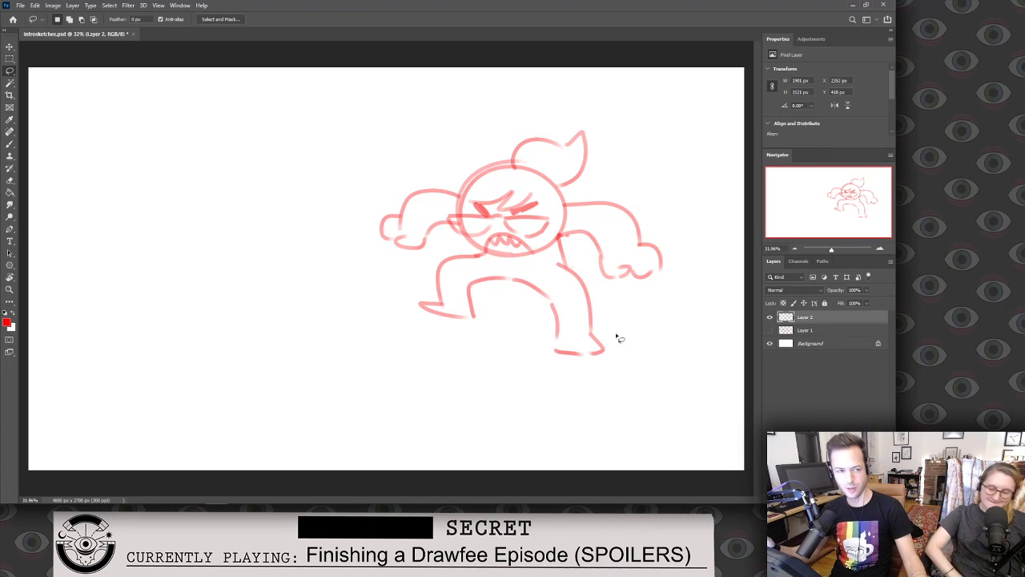
mouse_move(101, 309)
mouse_down()
mouse_move(197, 400)
mouse_move(176, 180)
mouse_up()
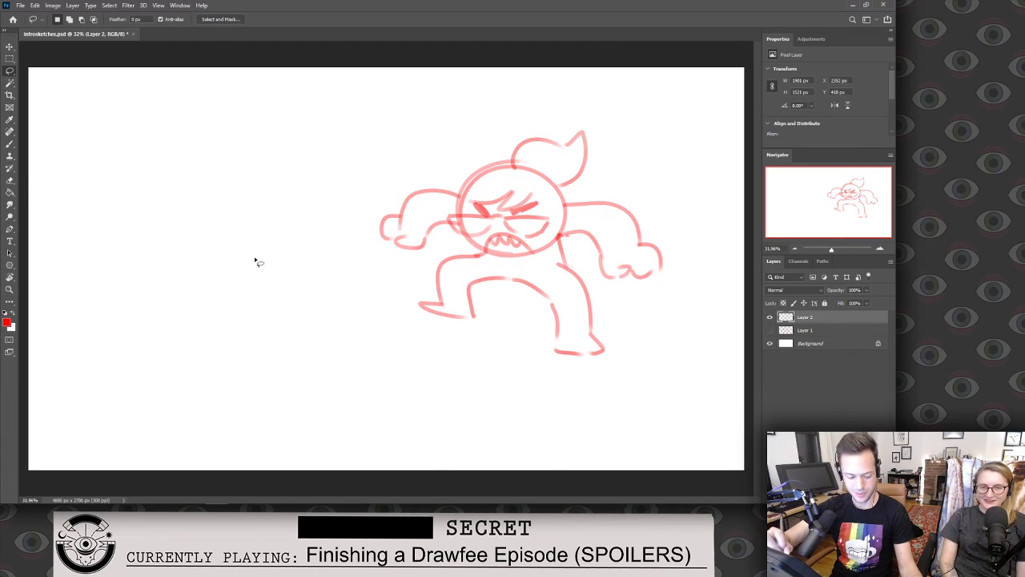
key(b)
drag(93, 312, 224, 362)
drag(295, 215, 173, 368)
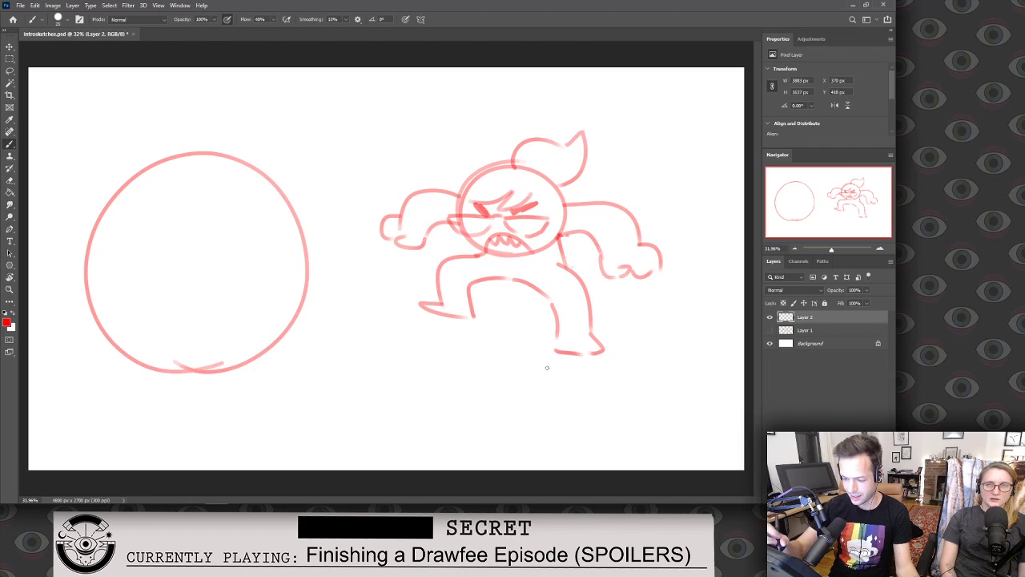
key(ctrl+z)
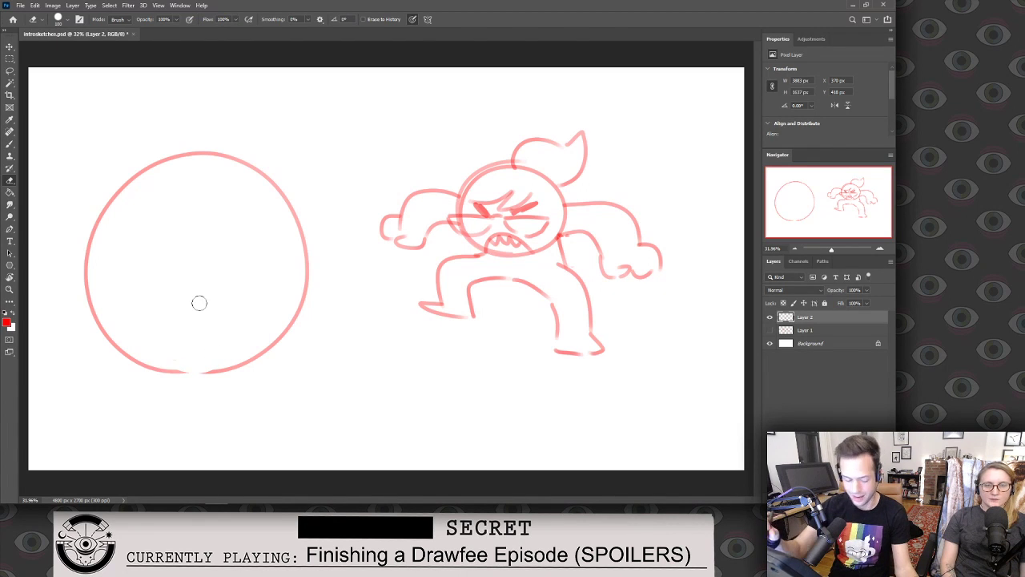
Select the large circle with the Lasso and move it slightly right, towards the angry figure.
key(v)
key(l)
mouse_move(72, 360)
mouse_down()
mouse_move(203, 427)
mouse_move(46, 337)
mouse_move(72, 360)
mouse_up()
key(v)
drag(300, 322, 336, 325)
key(ctrl+d)
key(b)
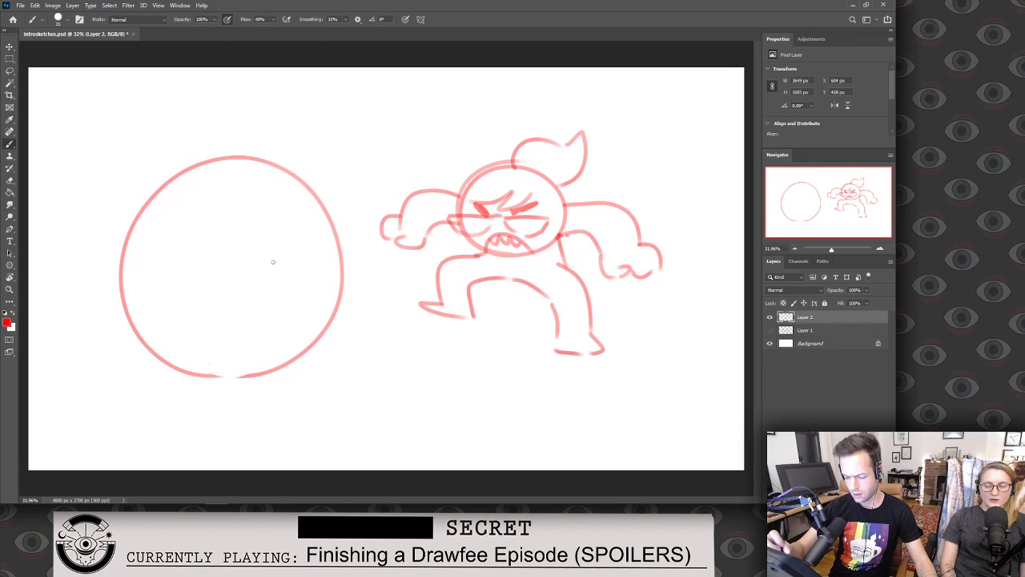
mouse_move(275, 333)
mouse_down()
mouse_move(184, 248)
mouse_move(295, 298)
mouse_move(306, 317)
mouse_up()
key(ctrl+z)
mouse_move(192, 242)
mouse_down()
mouse_move(235, 261)
mouse_move(273, 261)
mouse_move(297, 279)
mouse_up()
key(ctrl+z)
key(ctrl+z)
Draw a large, lopsided open mouth across the lower half of the big head.
mouse_move(195, 245)
mouse_down()
mouse_move(294, 286)
mouse_move(250, 270)
mouse_move(289, 269)
mouse_move(312, 307)
mouse_up()
key(ctrl+z)
key(ctrl+z)
mouse_move(255, 264)
mouse_down()
mouse_move(316, 312)
mouse_move(308, 335)
mouse_move(285, 335)
mouse_up()
Draw big round glasses with a curved bridge over the large head, letting the lenses overlap its outline.
mouse_move(204, 245)
mouse_down()
mouse_move(197, 150)
mouse_move(200, 244)
mouse_up()
drag(241, 200, 275, 206)
key(ctrl+z)
mouse_move(310, 254)
mouse_down()
mouse_move(300, 175)
mouse_move(286, 261)
mouse_up()
mouse_move(196, 156)
mouse_down()
mouse_move(215, 138)
mouse_move(201, 133)
mouse_up()
key(ctrl+z)
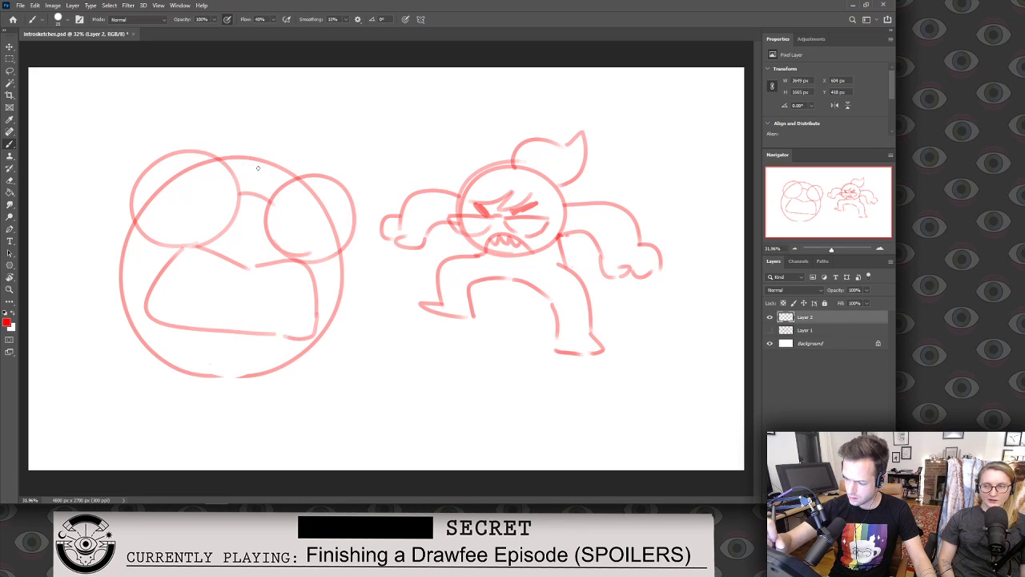
Fill in a dark patch at the top of the forehead and a thick slanted brow above each lens.
drag(234, 172, 277, 167)
mouse_move(211, 146)
mouse_down()
mouse_move(193, 134)
mouse_move(210, 142)
mouse_up()
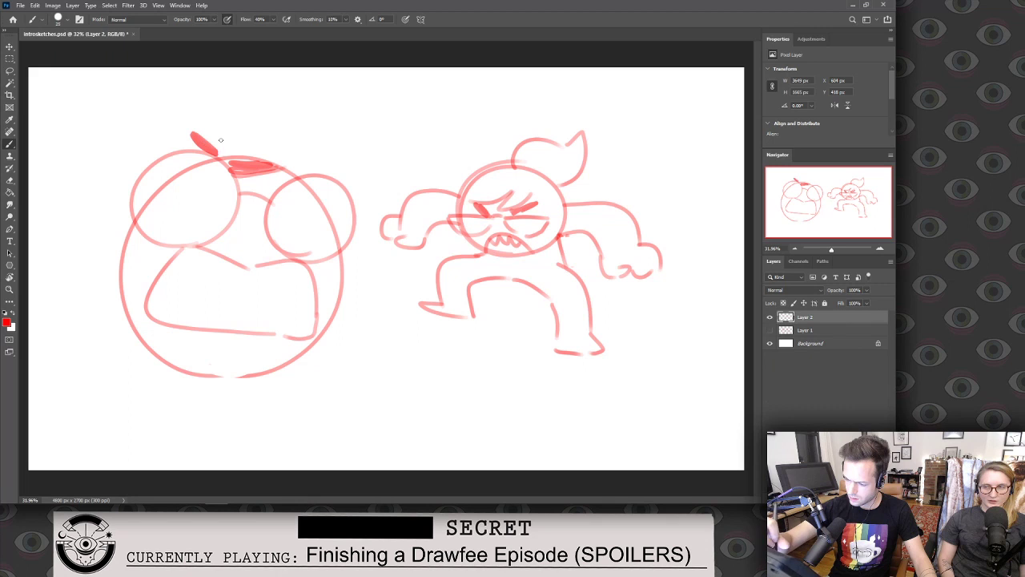
mouse_move(328, 171)
mouse_down()
mouse_move(312, 171)
mouse_move(341, 167)
mouse_up()
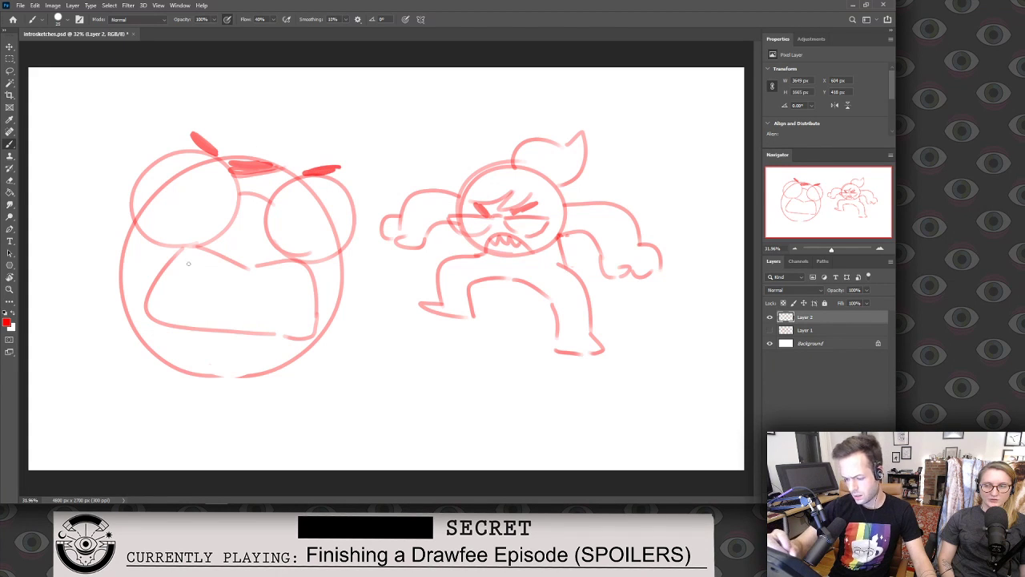
Draw the upper and lower teeth lines inside the large head's open mouth.
drag(171, 261, 262, 282)
drag(296, 275, 293, 285)
mouse_move(146, 297)
mouse_down()
mouse_move(272, 305)
mouse_move(302, 334)
mouse_up()
Draw a curved pointed shape on each side of the large head and sloping shoulder lines below.
mouse_move(126, 239)
mouse_down()
mouse_move(62, 232)
mouse_move(56, 242)
mouse_move(119, 324)
mouse_up()
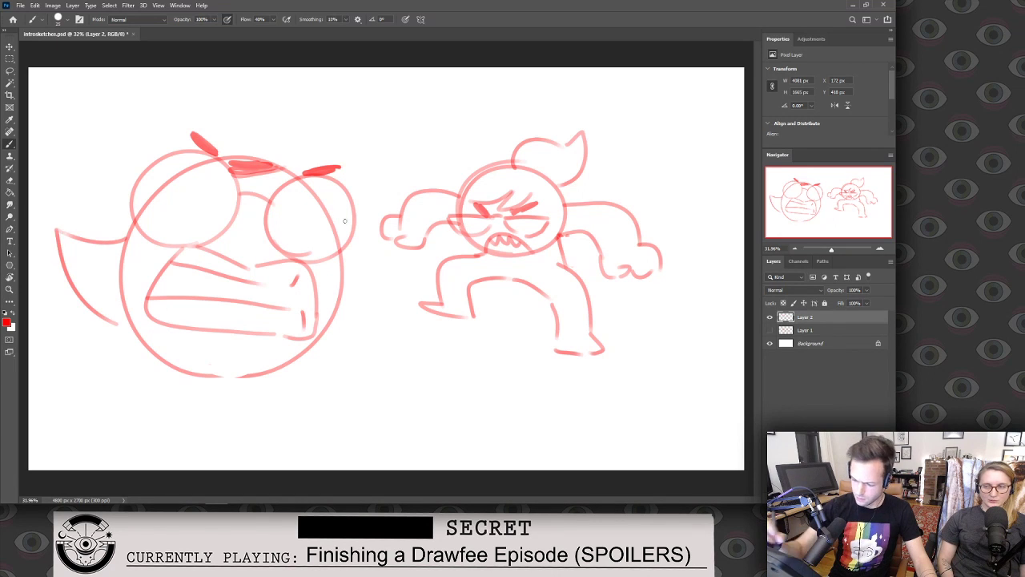
mouse_move(341, 301)
mouse_down()
mouse_move(421, 311)
mouse_move(397, 319)
mouse_up()
drag(297, 366, 395, 320)
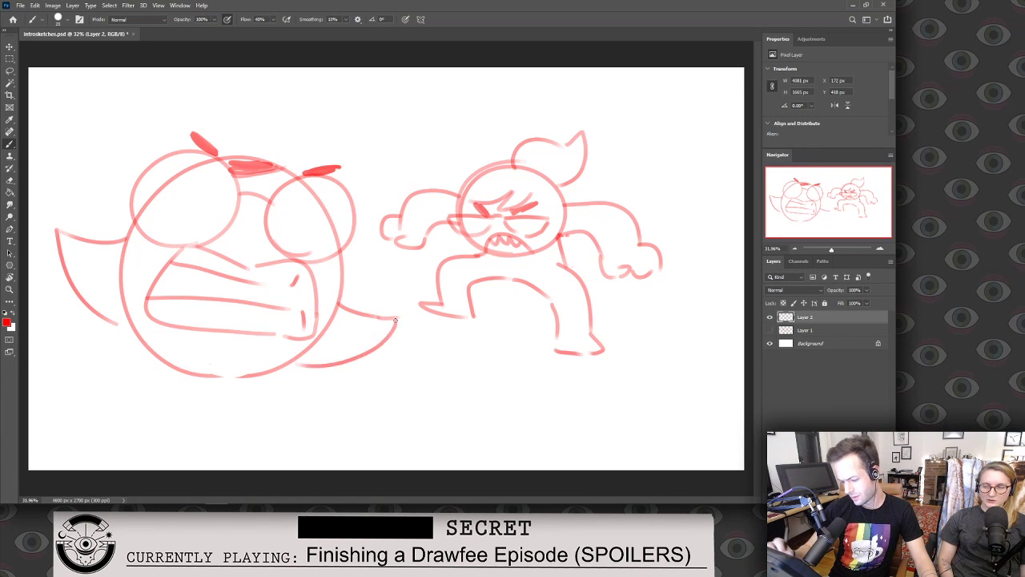
mouse_move(152, 354)
mouse_down()
mouse_move(94, 317)
mouse_move(29, 404)
mouse_up()
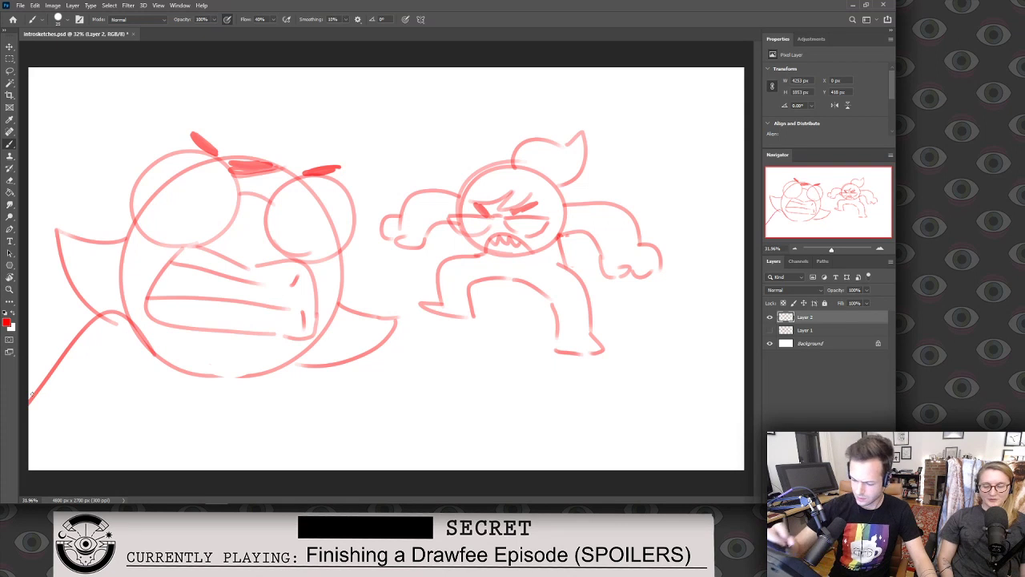
mouse_move(341, 406)
mouse_down()
mouse_move(282, 364)
mouse_move(356, 463)
mouse_up()
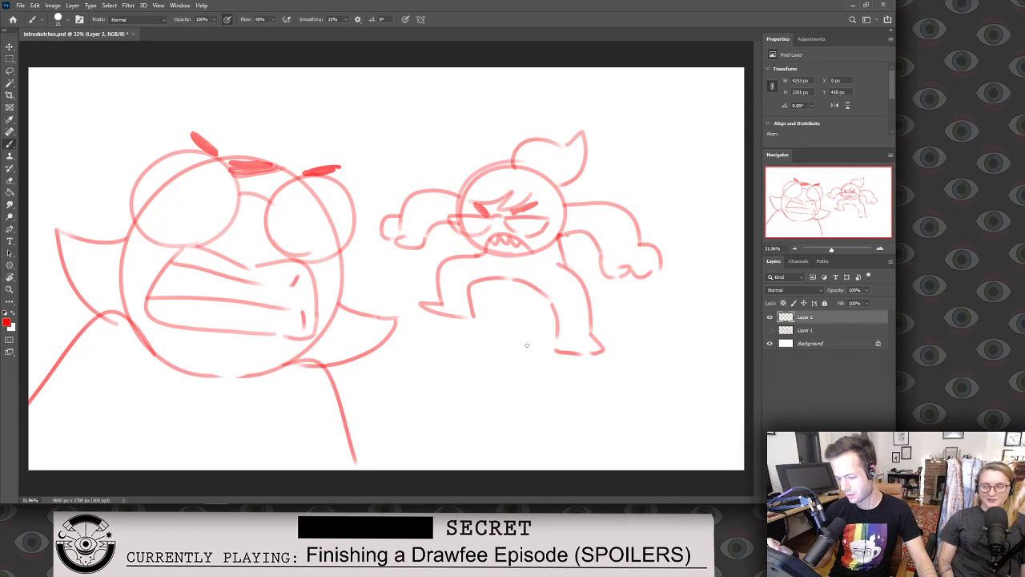
Shade the gap between the teeth in the large mouth and erase the bottom of the head circle.
mouse_move(238, 280)
mouse_down()
mouse_move(261, 305)
mouse_move(303, 311)
mouse_move(308, 325)
mouse_move(306, 276)
mouse_up()
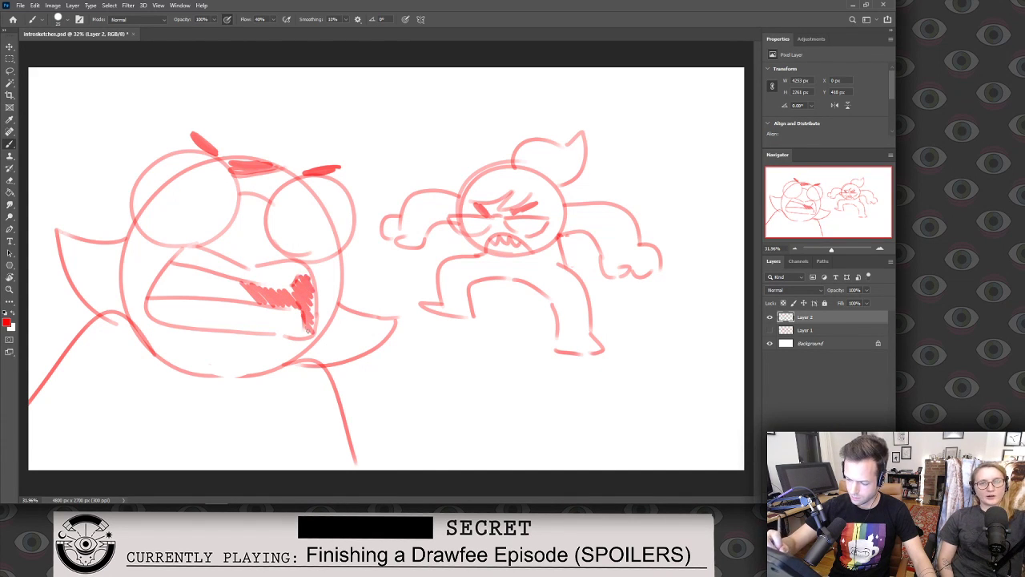
key(e)
mouse_move(275, 368)
mouse_down()
mouse_move(160, 357)
mouse_move(275, 369)
mouse_up()
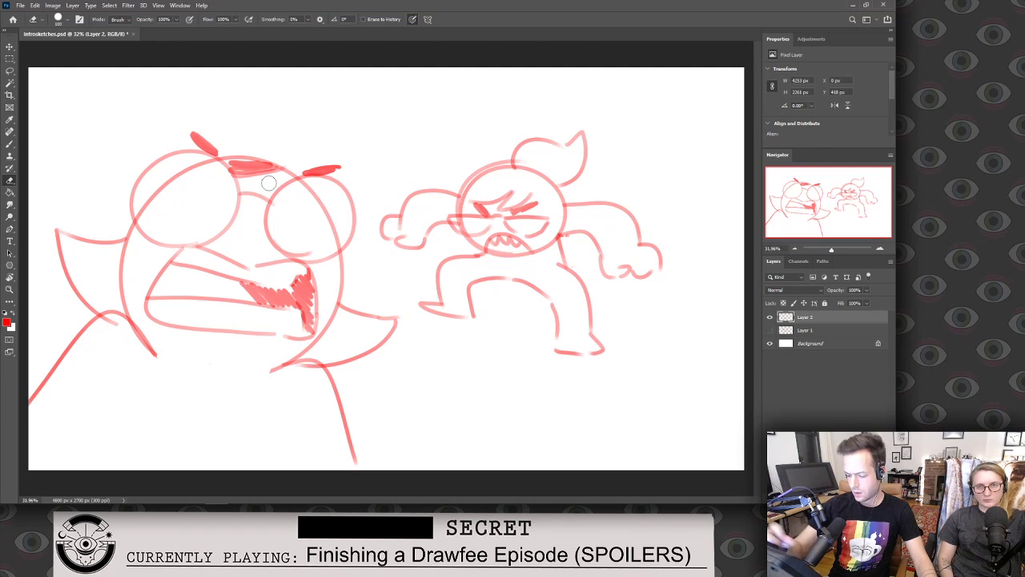
Hatch the pointed shapes on both sides of the large head and erase the head outline inside the lenses.
key(b)
drag(63, 245, 102, 311)
mouse_move(59, 232)
mouse_down()
mouse_move(80, 280)
mouse_move(125, 316)
mouse_move(115, 298)
mouse_up()
mouse_move(86, 246)
mouse_down()
mouse_move(114, 278)
mouse_move(118, 247)
mouse_up()
drag(108, 256, 126, 242)
mouse_move(305, 362)
mouse_down()
mouse_move(356, 312)
mouse_move(397, 323)
mouse_up()
key(e)
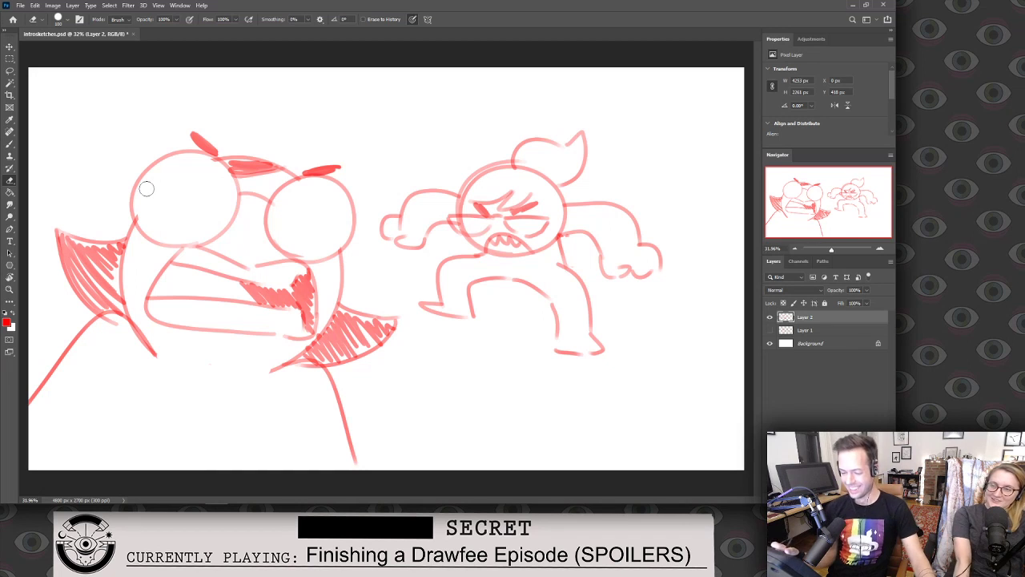
Select the large head's left lens and brow with the Lasso and nudge them up and right.
key(l)
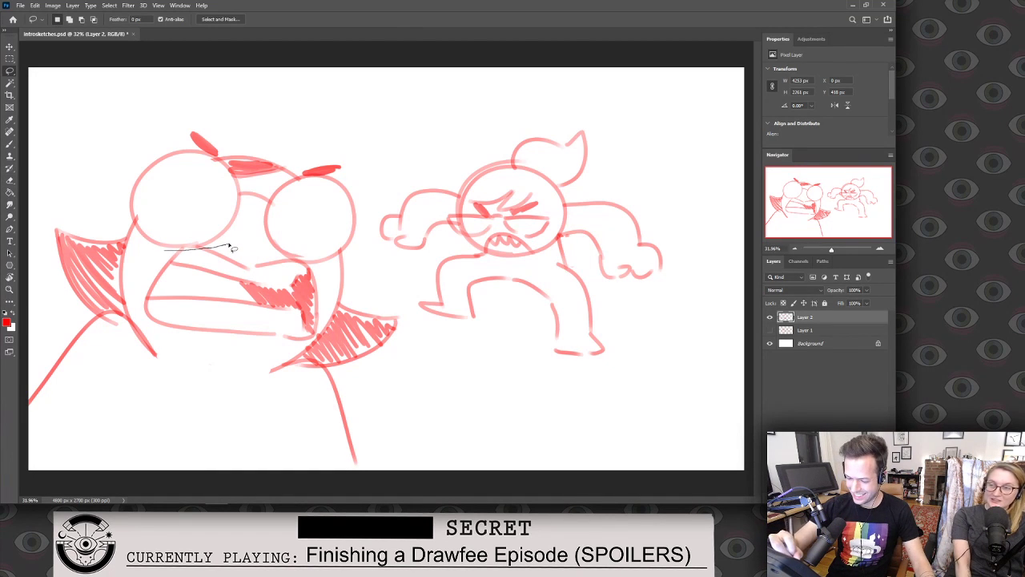
mouse_move(126, 211)
mouse_down()
mouse_move(130, 135)
mouse_move(166, 108)
mouse_move(213, 137)
mouse_move(241, 203)
mouse_move(232, 161)
mouse_up()
key(ctrl+d)
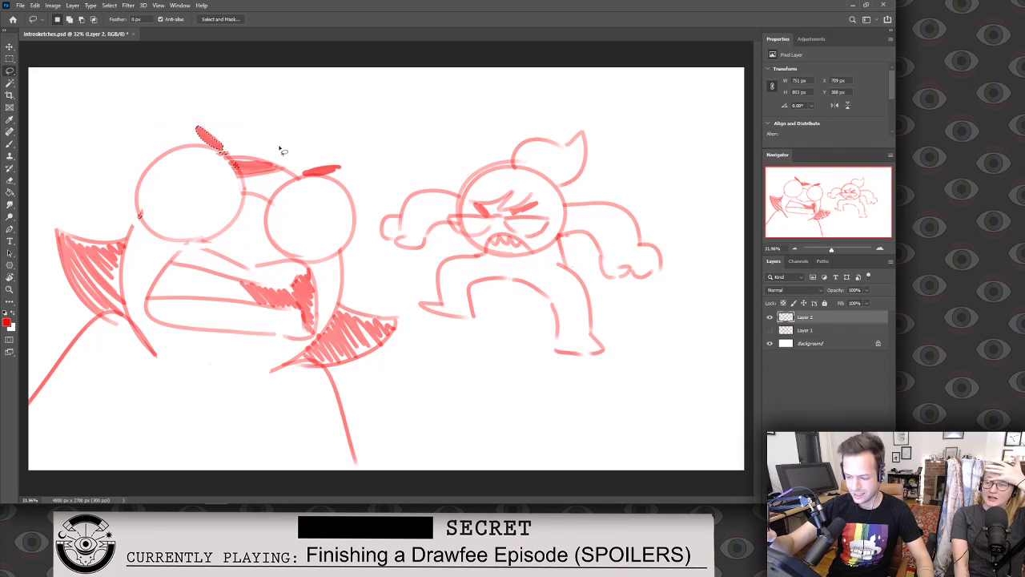
Touch up the large mouth's upper lip line, then select the small angry figure with the Lasso and move it slightly right.
key(b)
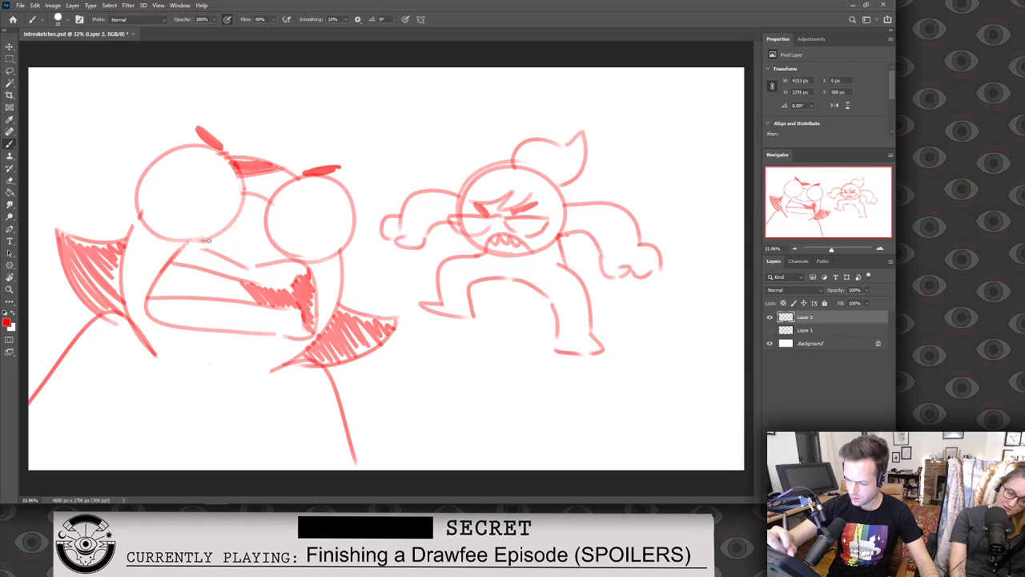
key(e)
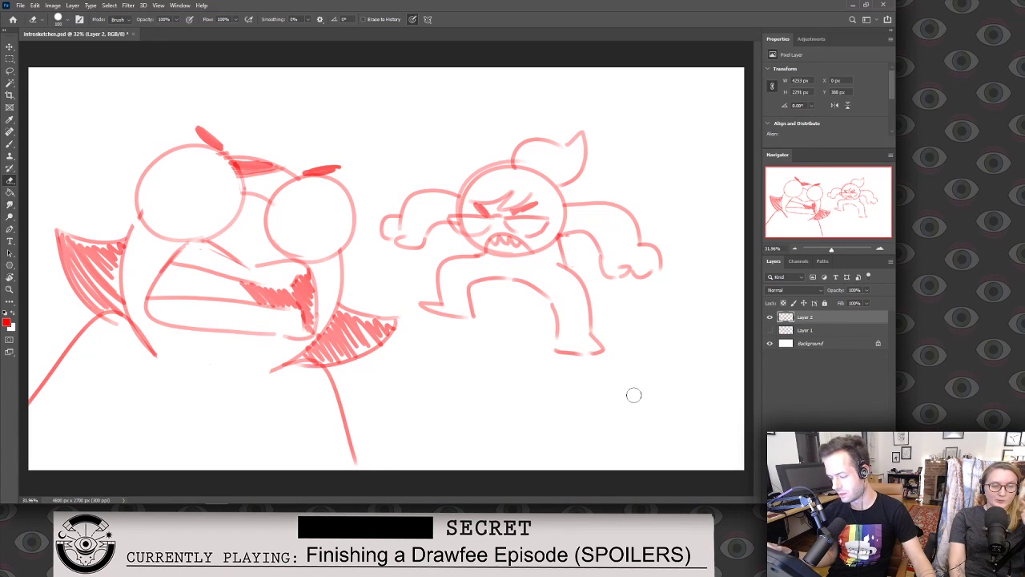
key(l)
mouse_move(463, 373)
mouse_down()
mouse_move(407, 309)
mouse_move(565, 93)
mouse_move(646, 373)
mouse_move(464, 374)
mouse_up()
drag(622, 366, 650, 366)
key(ctrl+d)
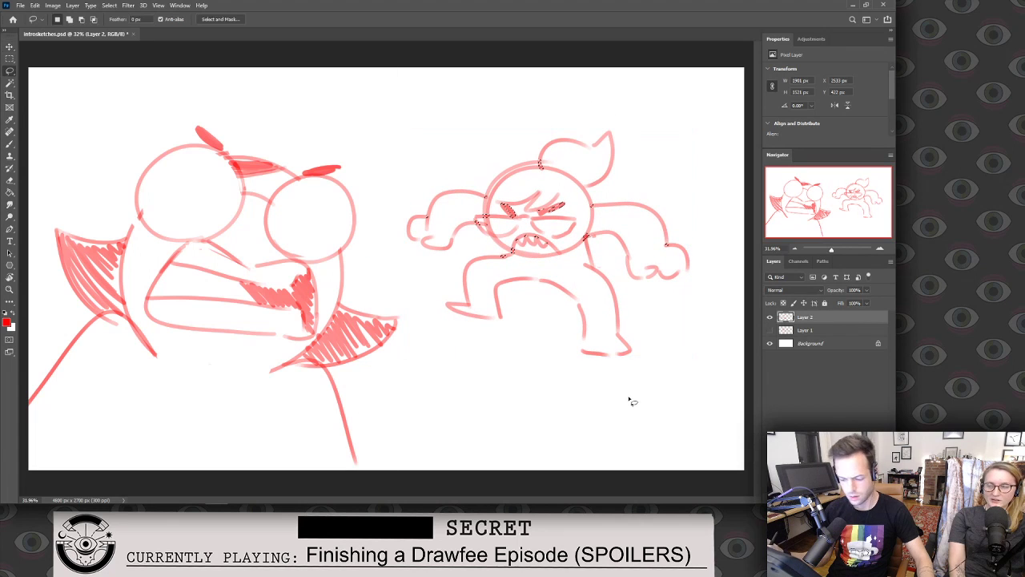
Select the large head's wide toothy mouth with the Lasso, delete it and clear the selection.
mouse_move(235, 357)
mouse_down()
mouse_move(143, 317)
mouse_move(146, 254)
mouse_move(221, 236)
mouse_move(288, 258)
mouse_up()
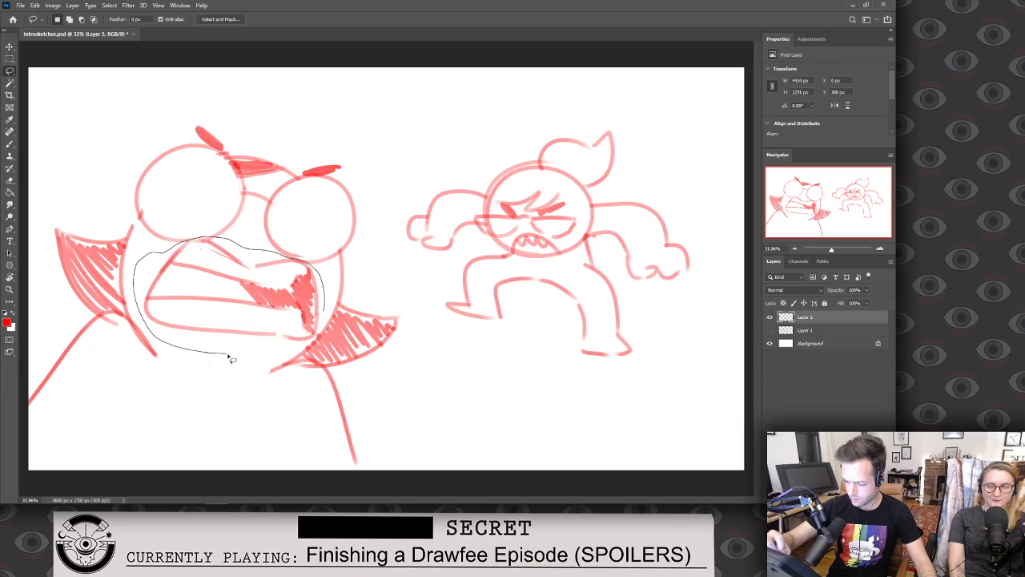
drag(232, 360, 234, 358)
key(Delete)
key(ctrl+d)
Draw a small open mouth below the lenses on the large head, shade its inside and add a small mark underneath.
key(b)
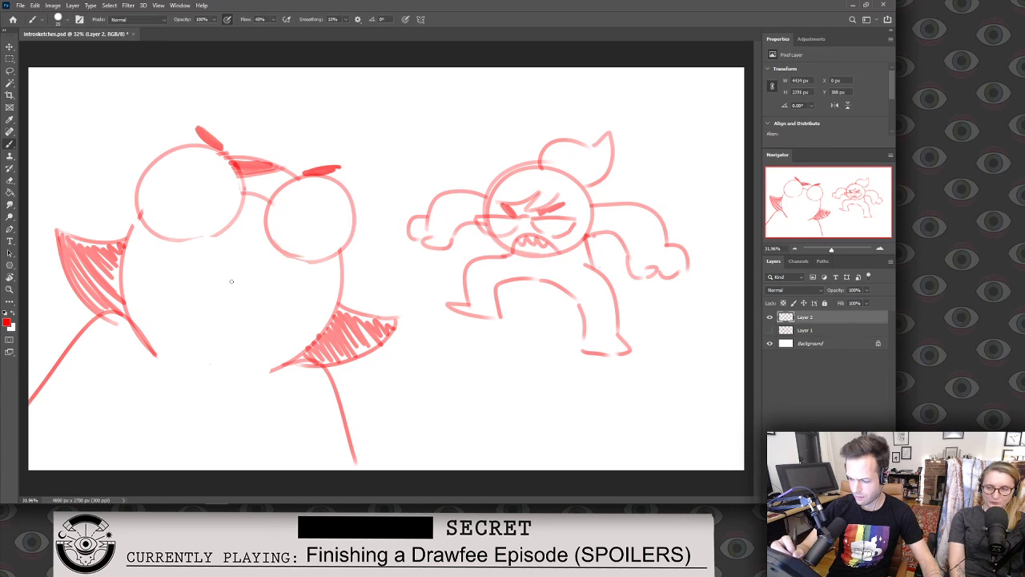
mouse_move(216, 255)
mouse_down()
mouse_move(233, 271)
mouse_move(253, 240)
mouse_move(264, 275)
mouse_move(244, 284)
mouse_up()
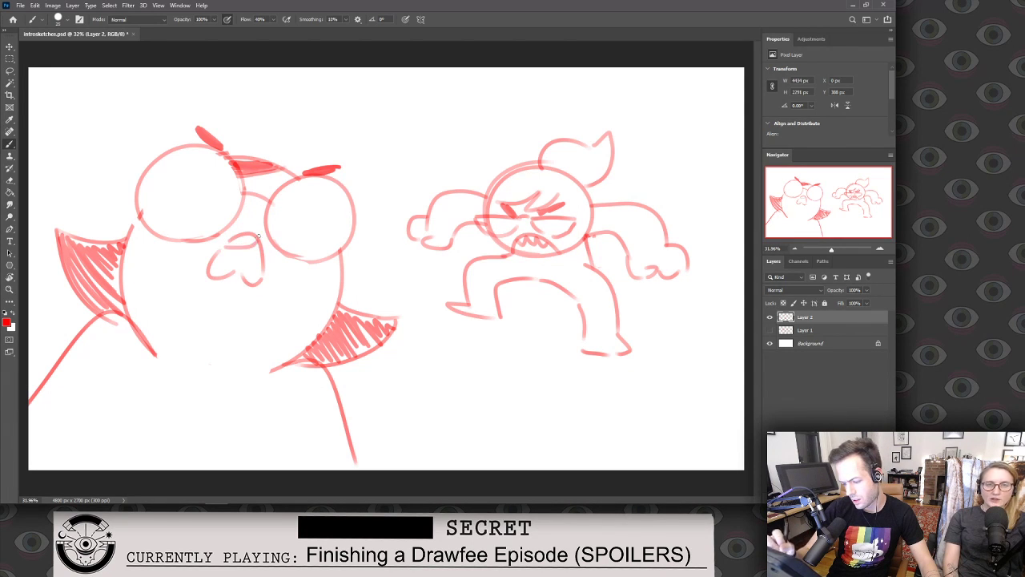
mouse_move(224, 248)
mouse_down()
mouse_move(257, 245)
mouse_move(230, 244)
mouse_move(239, 251)
mouse_move(212, 262)
mouse_move(239, 249)
mouse_move(230, 248)
mouse_move(235, 285)
mouse_up()
key(ctrl+z)
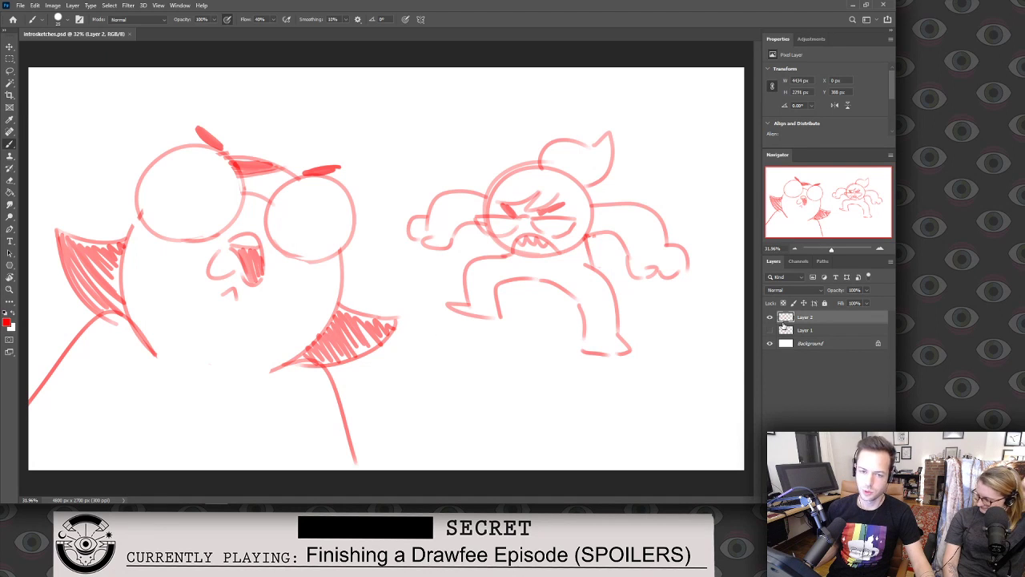
Hide Layer 2, add a new layer and draw a rough circle for a head near the canvas centre.
click(770, 317)
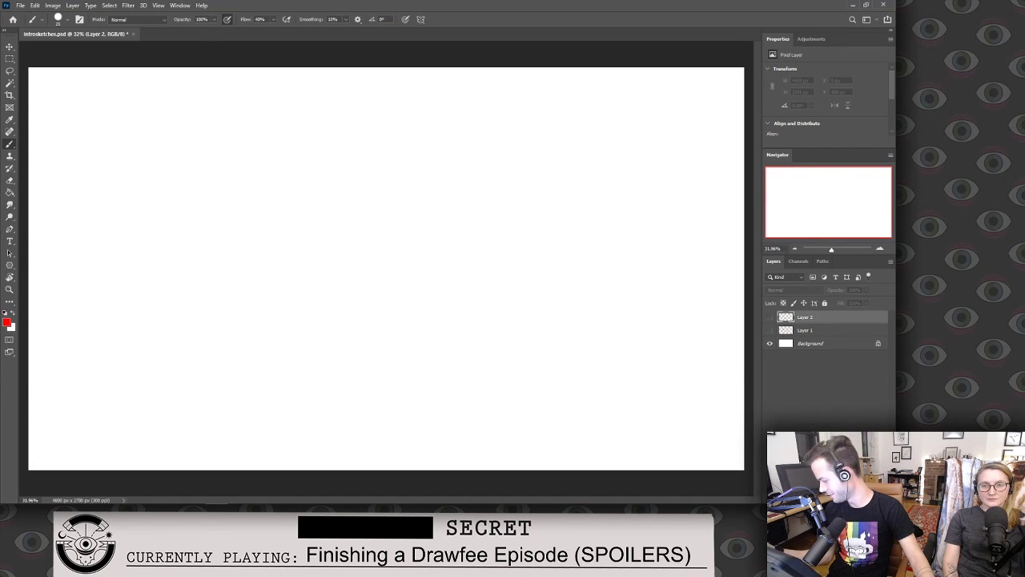
key(ctrl+shift+alt+n)
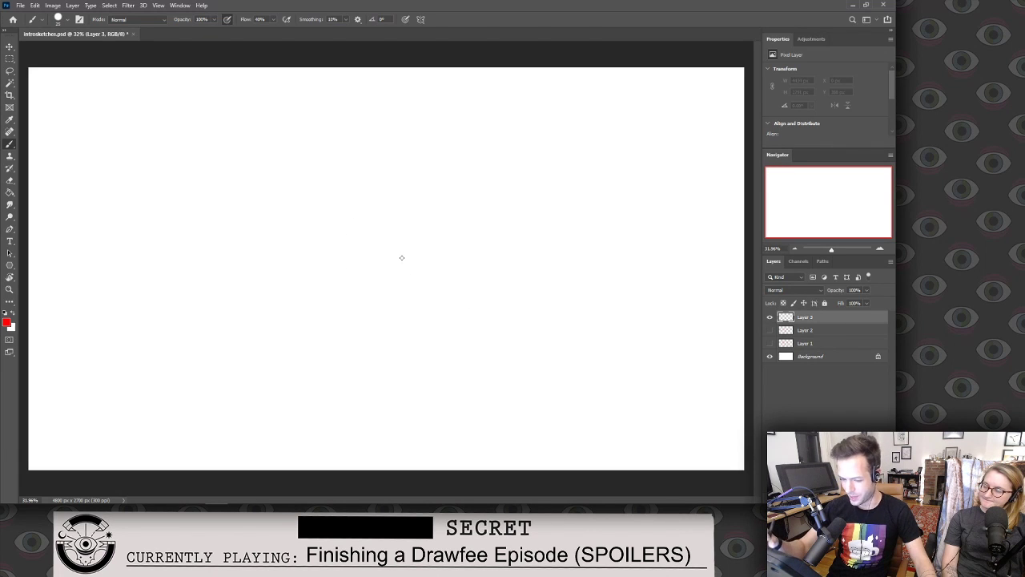
mouse_move(383, 301)
mouse_down()
mouse_move(314, 279)
mouse_move(412, 285)
mouse_move(408, 207)
mouse_up()
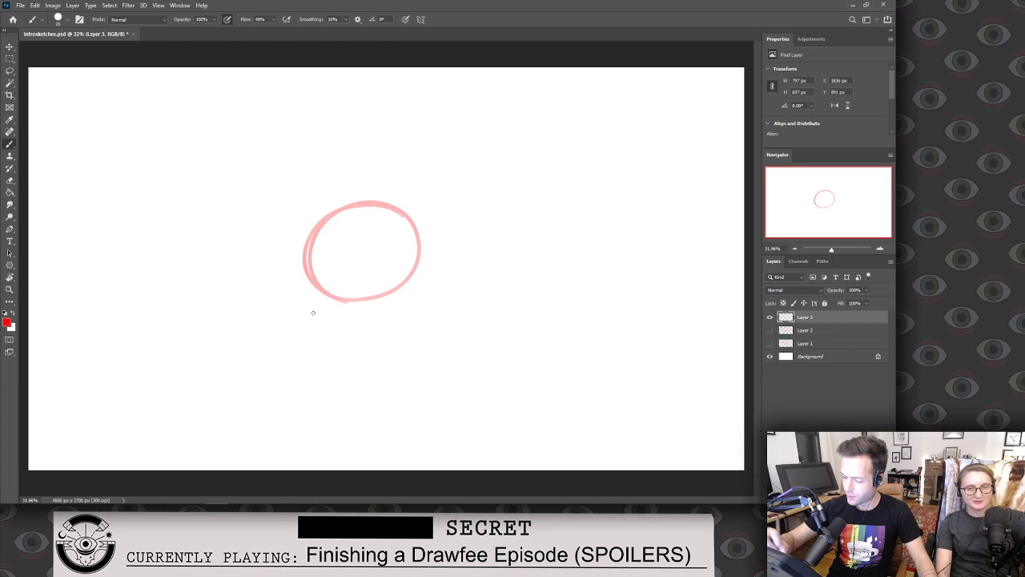
drag(398, 296, 421, 236)
key(ctrl+z)
mouse_move(401, 288)
mouse_down()
mouse_move(434, 193)
mouse_move(427, 216)
mouse_up()
key(ctrl+z)
mouse_move(386, 176)
mouse_down()
mouse_move(426, 218)
mouse_move(396, 183)
mouse_move(464, 218)
mouse_up()
key(ctrl+z)
key(ctrl+z)
drag(431, 167, 470, 216)
drag(456, 274, 469, 216)
key(ctrl+z)
key(ctrl+z)
key(ctrl+z)
key(ctrl+z)
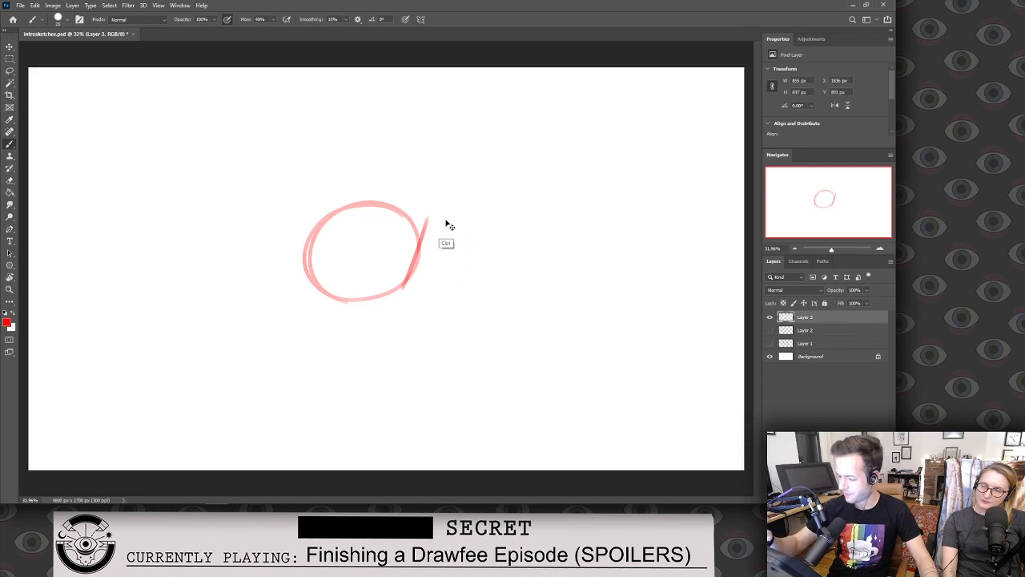
Review the sketches on Layer 1 and Layer 2 by showing each briefly, ending with only Layer 3 visible above the background.
click(770, 317)
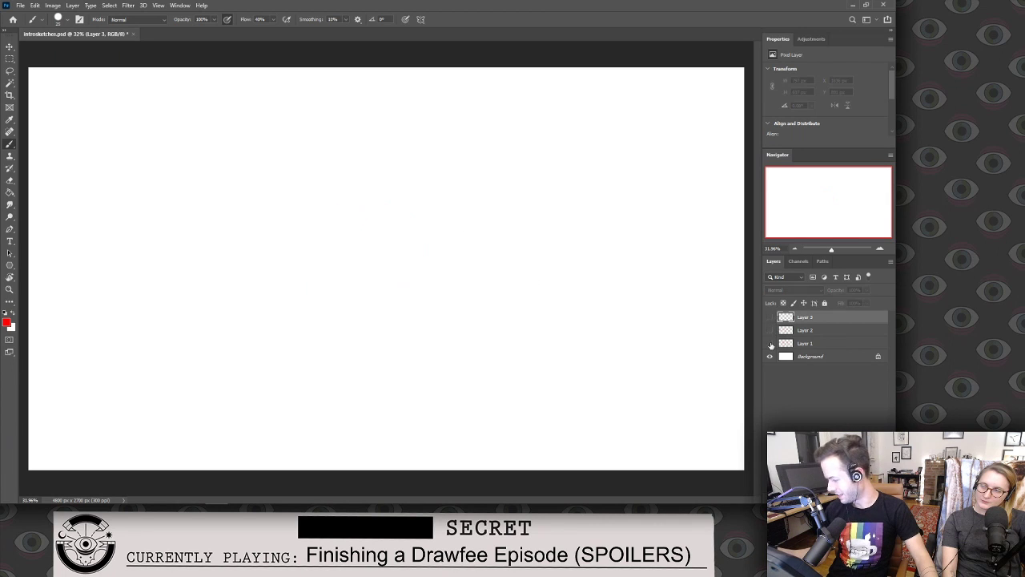
click(768, 343)
click(770, 343)
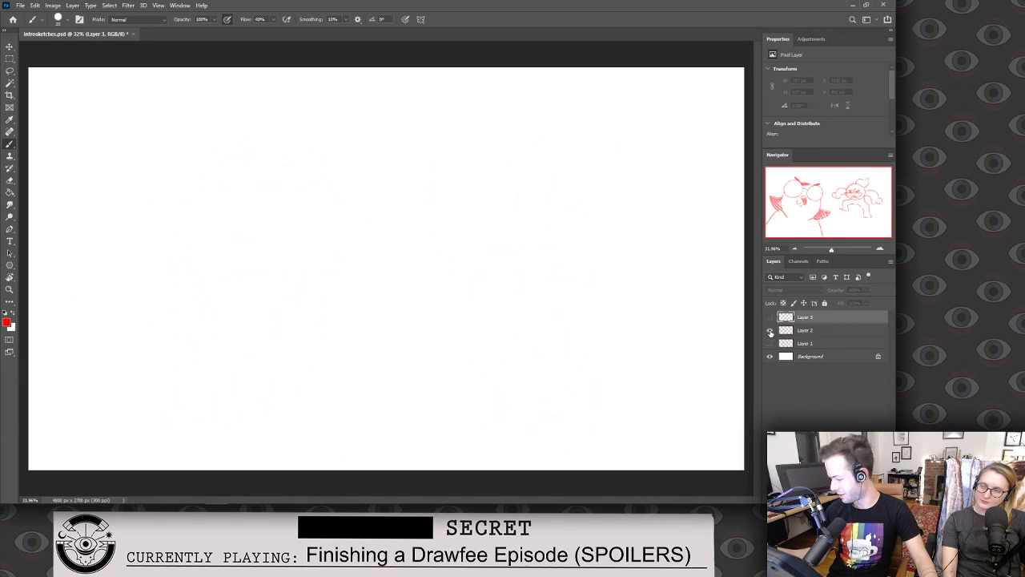
click(769, 330)
click(770, 330)
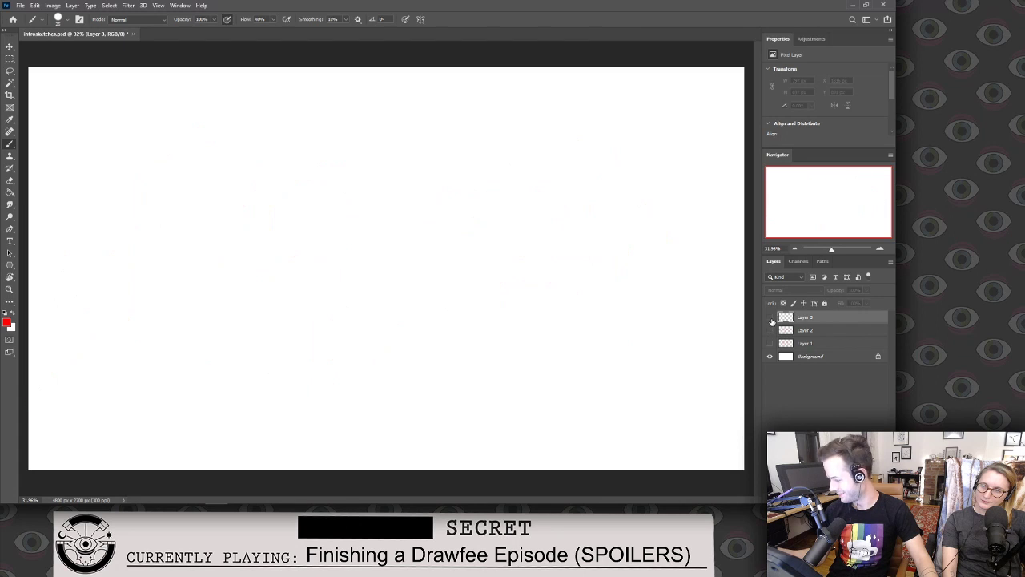
click(770, 317)
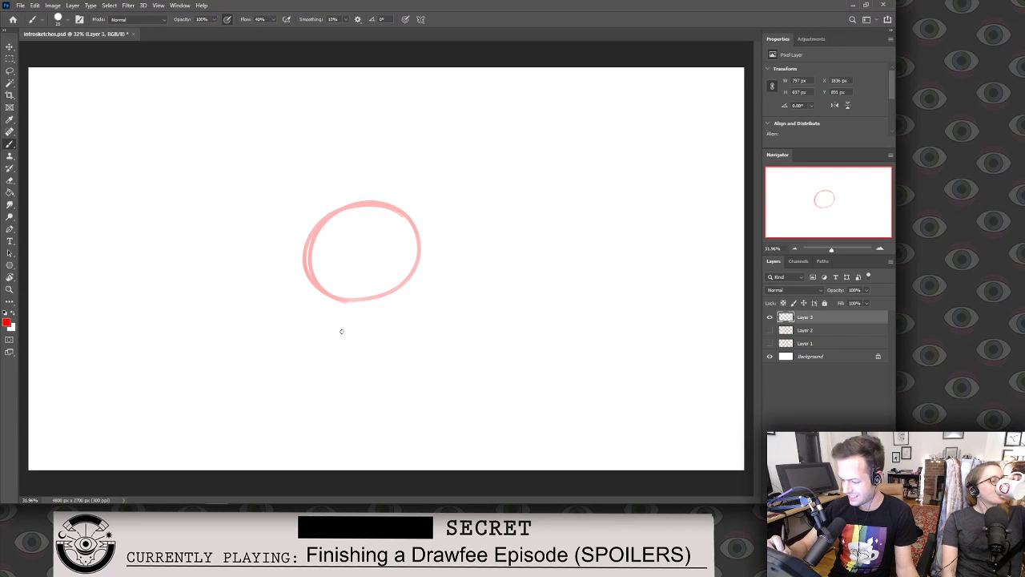
Enlarge the head circle to about 1320 px wide and place it lower on the canvas.
key(v)
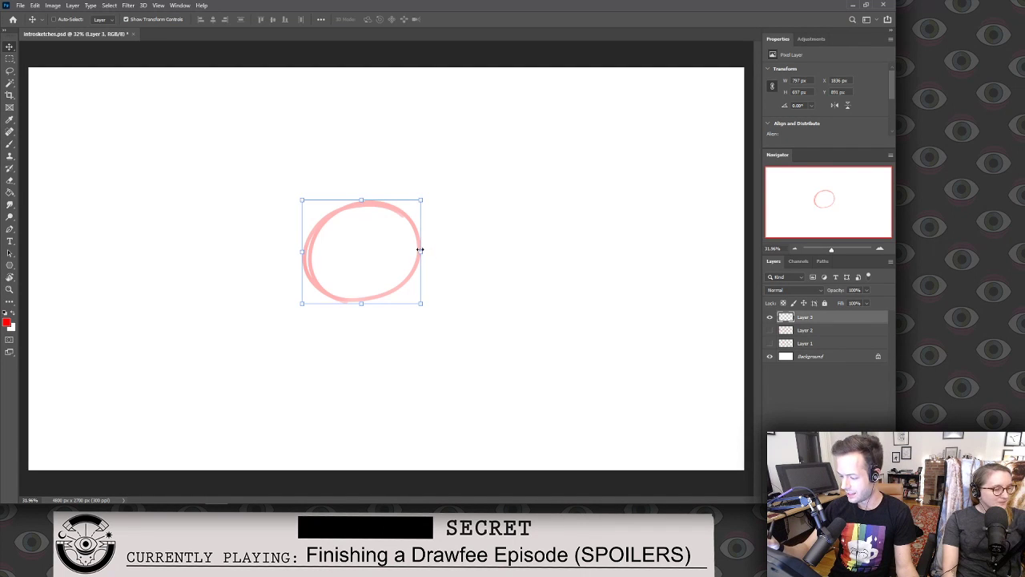
click(419, 251)
mouse_move(419, 251)
mouse_down()
mouse_move(577, 213)
mouse_move(441, 293)
mouse_move(452, 321)
mouse_up()
key(Return)
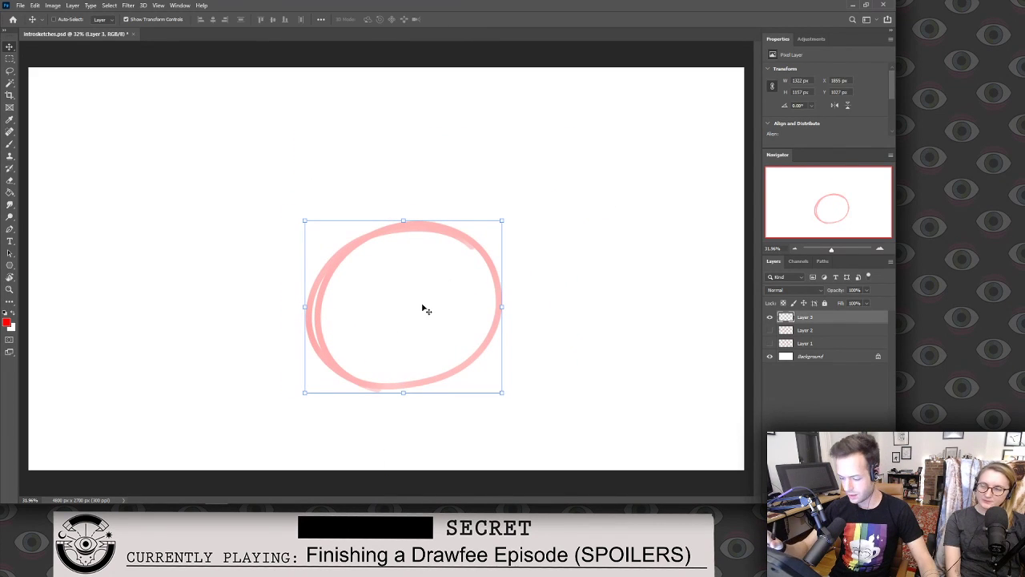
Draw the inner and outer contours of two thick raised arms on either side of the head circle.
key(b)
mouse_move(336, 437)
mouse_down()
mouse_move(219, 297)
mouse_move(227, 258)
mouse_move(211, 382)
mouse_move(311, 459)
mouse_up()
key(ctrl+z)
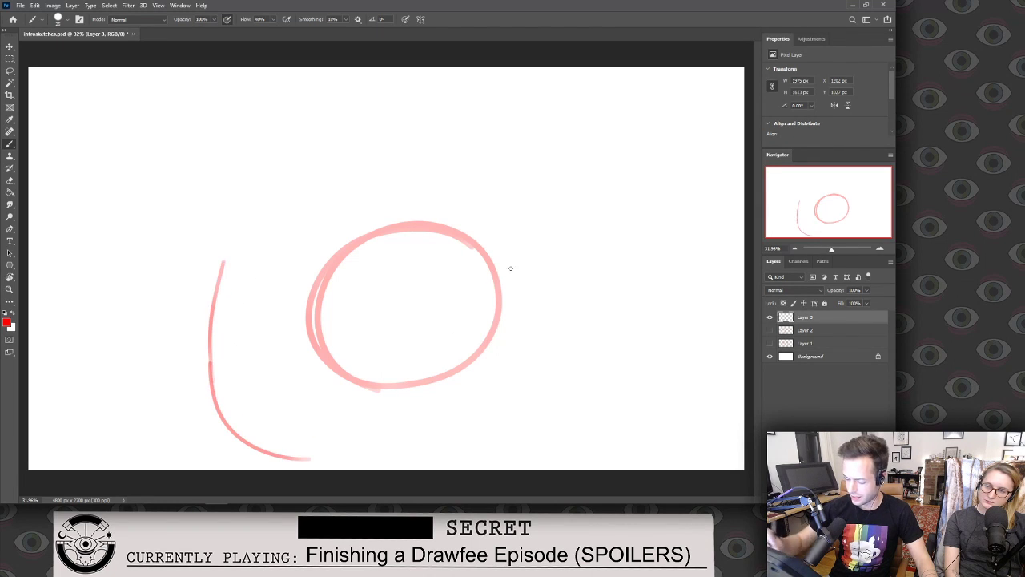
mouse_move(482, 380)
mouse_down()
mouse_move(500, 241)
mouse_move(479, 210)
mouse_move(395, 165)
mouse_up()
key(ctrl+z)
drag(498, 241, 431, 176)
drag(517, 151, 572, 224)
key(ctrl+z)
mouse_move(436, 179)
mouse_down()
mouse_move(498, 293)
mouse_move(495, 317)
mouse_up()
mouse_move(512, 145)
mouse_down()
mouse_move(570, 213)
mouse_move(573, 366)
mouse_up()
drag(291, 241, 281, 321)
mouse_move(276, 311)
mouse_down()
mouse_move(278, 336)
mouse_move(331, 390)
mouse_up()
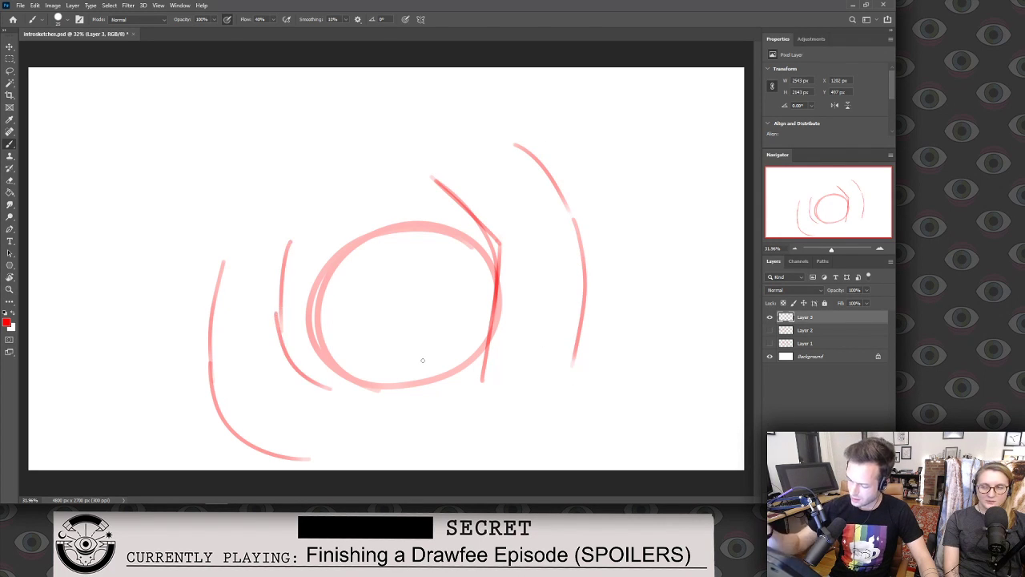
Redraw the head's outline along its left side and top, and erase most of the old thick circle.
drag(339, 390, 304, 260)
drag(406, 214, 320, 257)
mouse_move(465, 235)
mouse_down()
mouse_move(308, 344)
mouse_move(344, 377)
mouse_move(318, 284)
mouse_move(360, 383)
mouse_move(384, 385)
mouse_move(353, 386)
mouse_up()
drag(381, 234, 448, 233)
Draw the left arm's wrist curves and a clenched fist with a curled finger on top.
key(b)
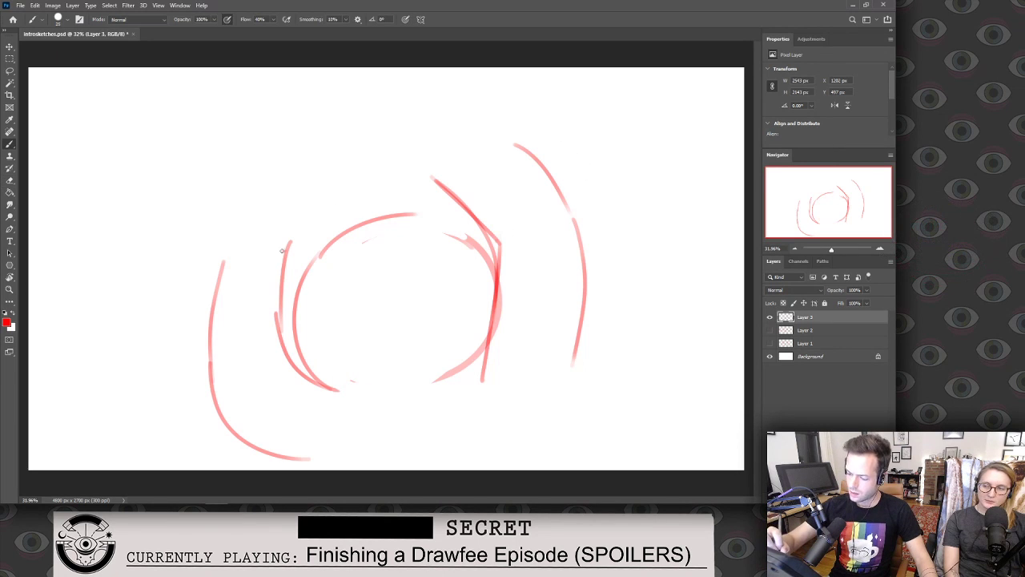
drag(282, 250, 272, 210)
drag(219, 259, 209, 184)
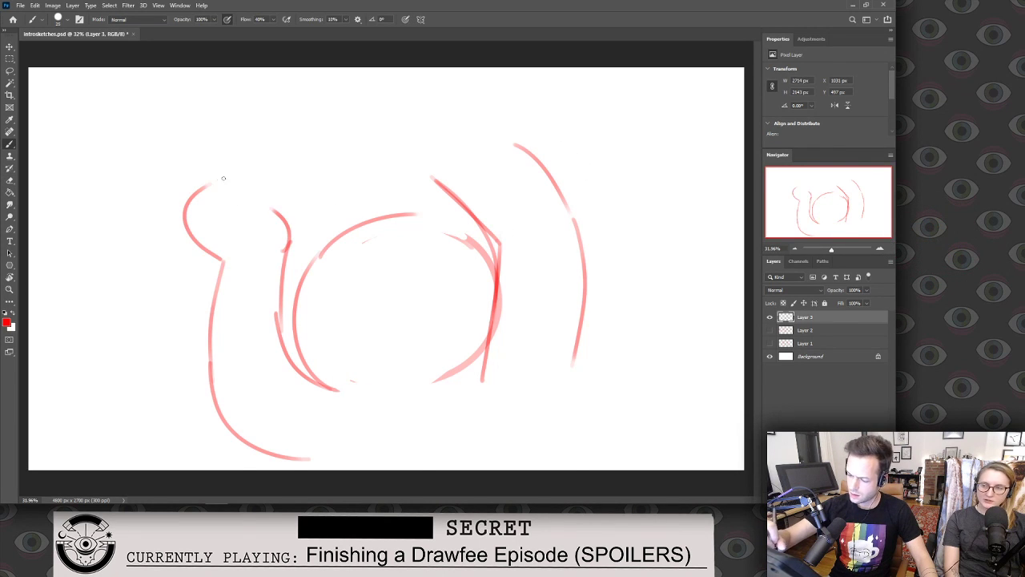
mouse_move(191, 233)
mouse_down()
mouse_move(189, 174)
mouse_move(196, 190)
mouse_move(240, 192)
mouse_up()
Draw the right arm's wrist and a rounded raised fist reaching the top of the canvas.
mouse_move(432, 176)
mouse_down()
mouse_move(409, 141)
mouse_move(424, 85)
mouse_move(441, 116)
mouse_move(400, 92)
mouse_move(455, 72)
mouse_move(512, 148)
mouse_up()
key(ctrl+z)
key(ctrl+z)
drag(469, 77, 514, 143)
key(ctrl+z)
drag(474, 77, 504, 144)
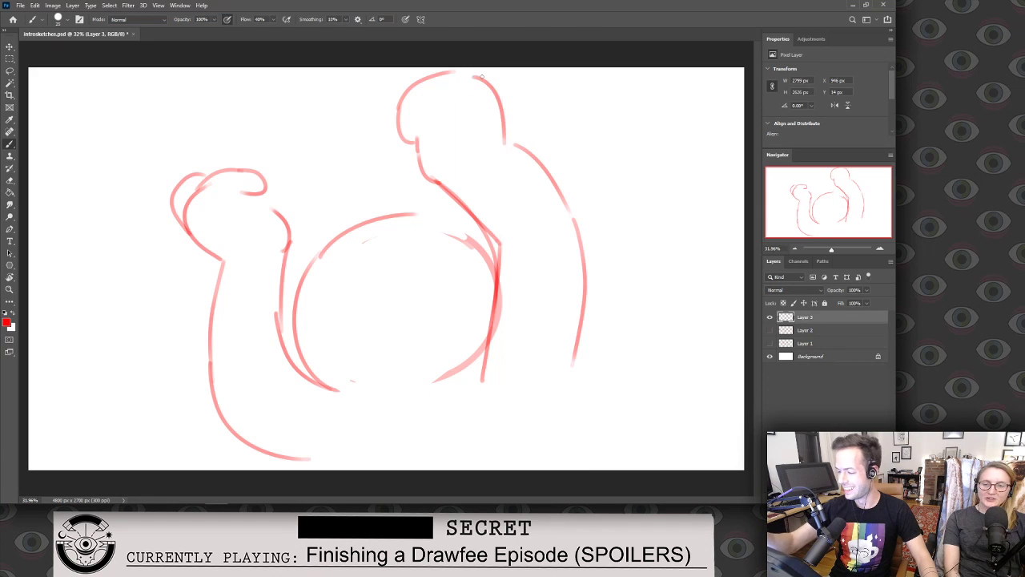
drag(434, 83, 480, 80)
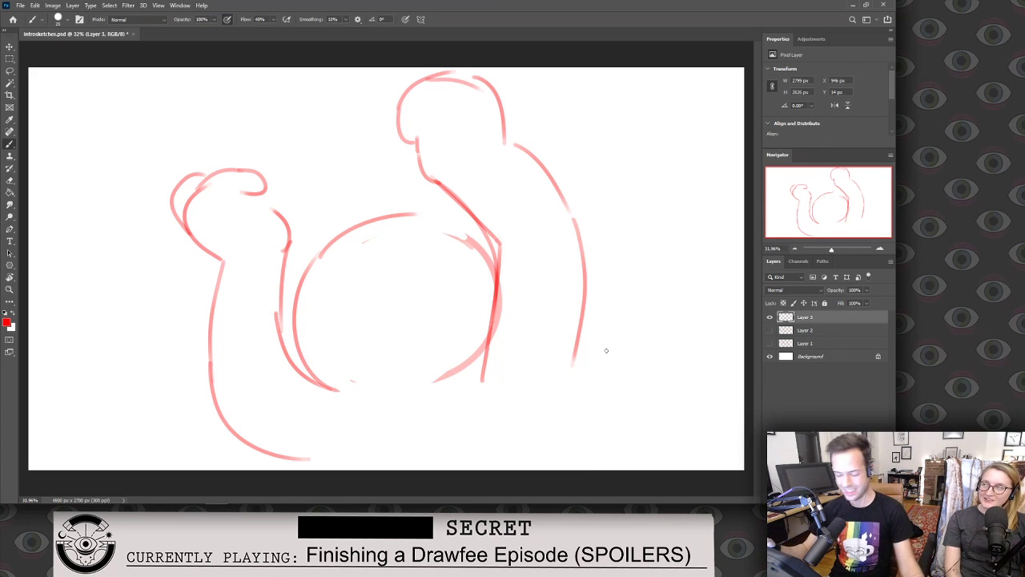
Erase the stray line below the head's right edge and scale the whole sketch down to about 2478 px wide.
key(e)
drag(501, 287, 482, 381)
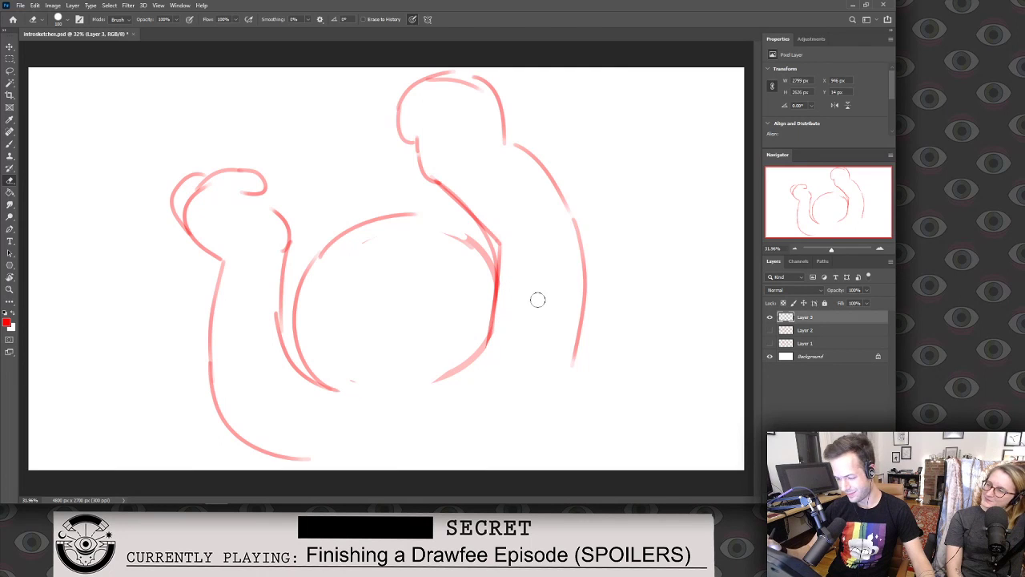
key(v)
mouse_move(589, 266)
mouse_down()
mouse_move(499, 315)
mouse_move(483, 126)
mouse_up()
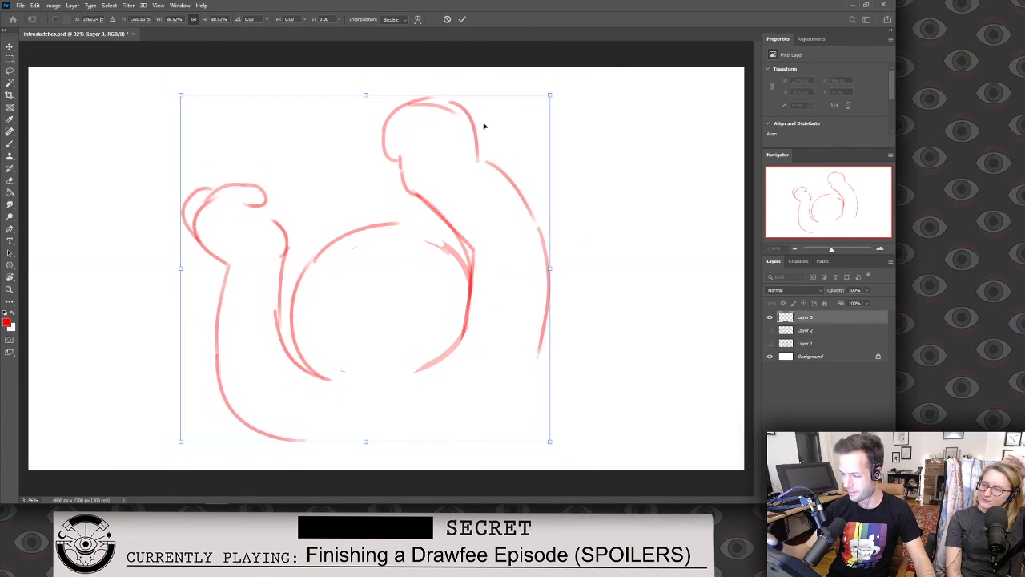
click(462, 19)
Draw tilted glasses across the head with a slanted top bar and two half-round lenses hanging from it.
key(b)
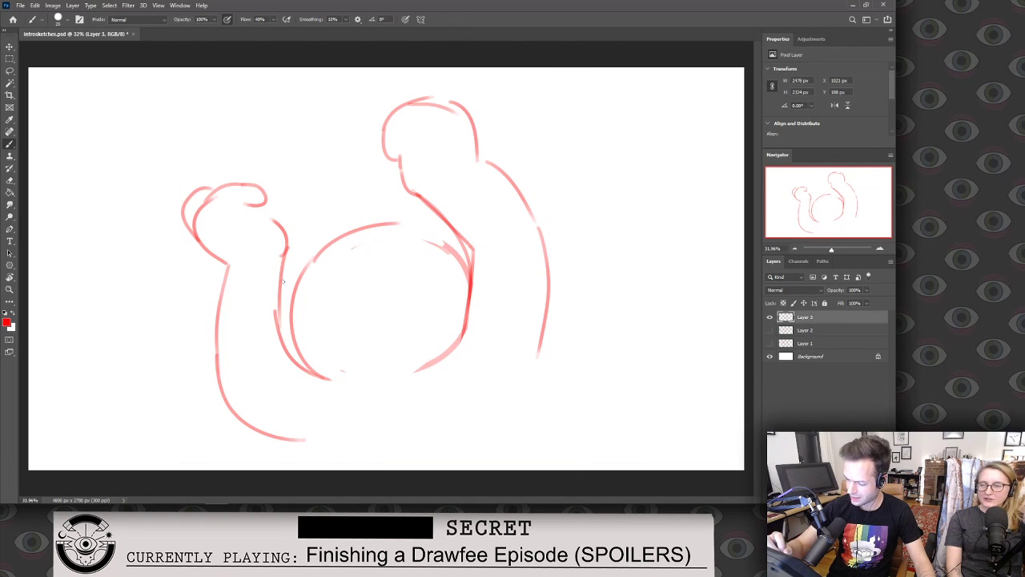
drag(278, 289, 358, 245)
key(ctrl+z)
drag(277, 290, 417, 228)
drag(274, 299, 434, 234)
key(ctrl+z)
mouse_move(356, 259)
mouse_down()
mouse_move(420, 269)
mouse_move(434, 233)
mouse_up()
key(ctrl+z)
drag(348, 255, 433, 223)
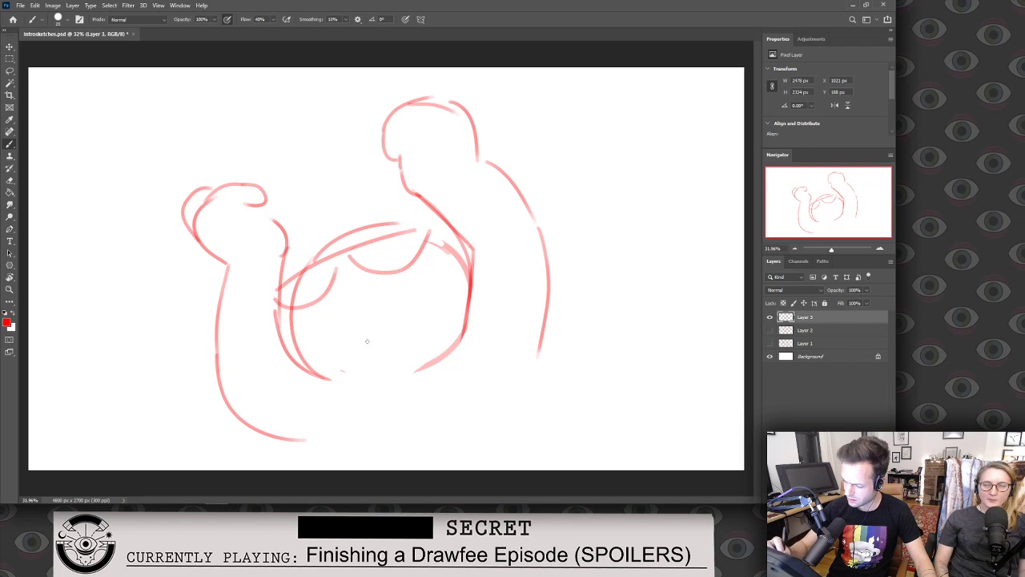
Draw a slanted open mouth outline under the glasses and two short thick eyebrows above them.
mouse_move(378, 344)
mouse_down()
mouse_move(357, 360)
mouse_move(331, 333)
mouse_move(359, 290)
mouse_move(403, 298)
mouse_move(328, 357)
mouse_move(322, 324)
mouse_move(415, 291)
mouse_move(422, 319)
mouse_move(388, 328)
mouse_up()
key(ctrl+z)
key(ctrl+z)
key(ctrl+z)
key(ctrl+z)
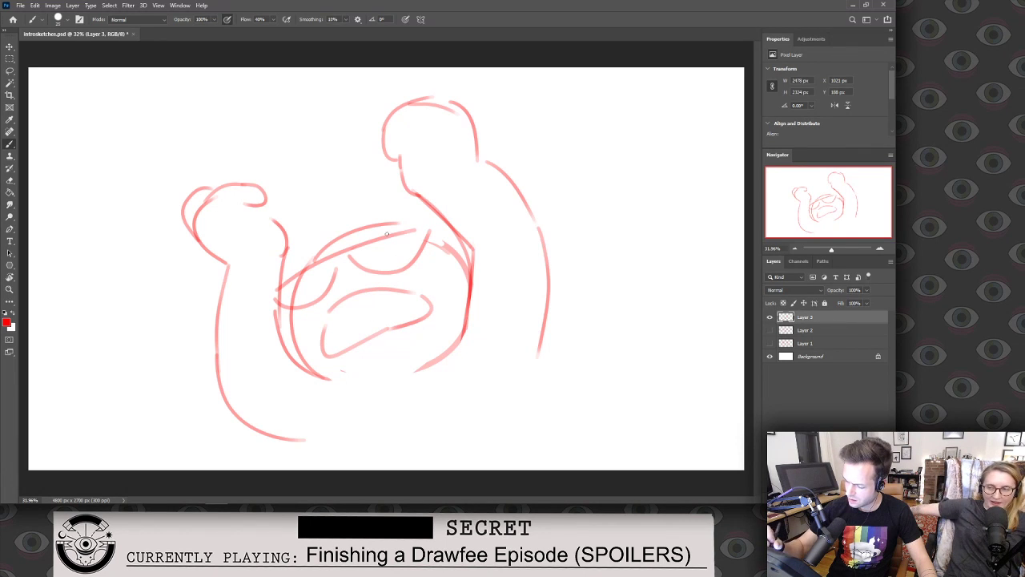
mouse_move(349, 238)
mouse_down()
mouse_move(373, 218)
mouse_move(353, 237)
mouse_up()
drag(300, 255, 324, 254)
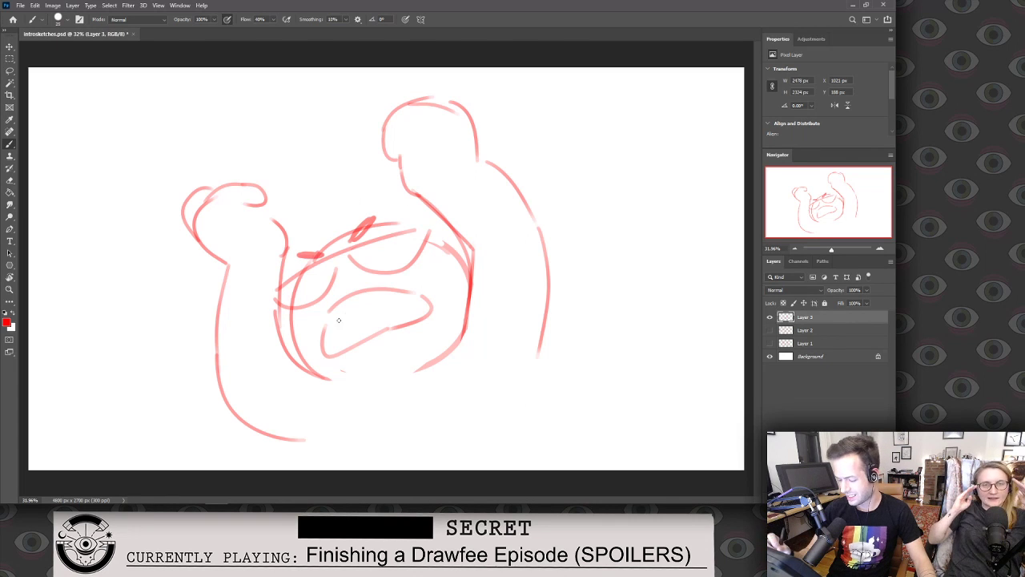
Draw tooth lines inside the mouth, shade its left opening and erase the overlapping line inside the left fist.
mouse_move(325, 322)
mouse_down()
mouse_move(344, 324)
mouse_move(392, 296)
mouse_up()
drag(335, 351, 421, 306)
key(ctrl+z)
drag(330, 354, 418, 308)
mouse_move(356, 313)
mouse_down()
mouse_move(356, 324)
mouse_move(329, 328)
mouse_move(359, 307)
mouse_up()
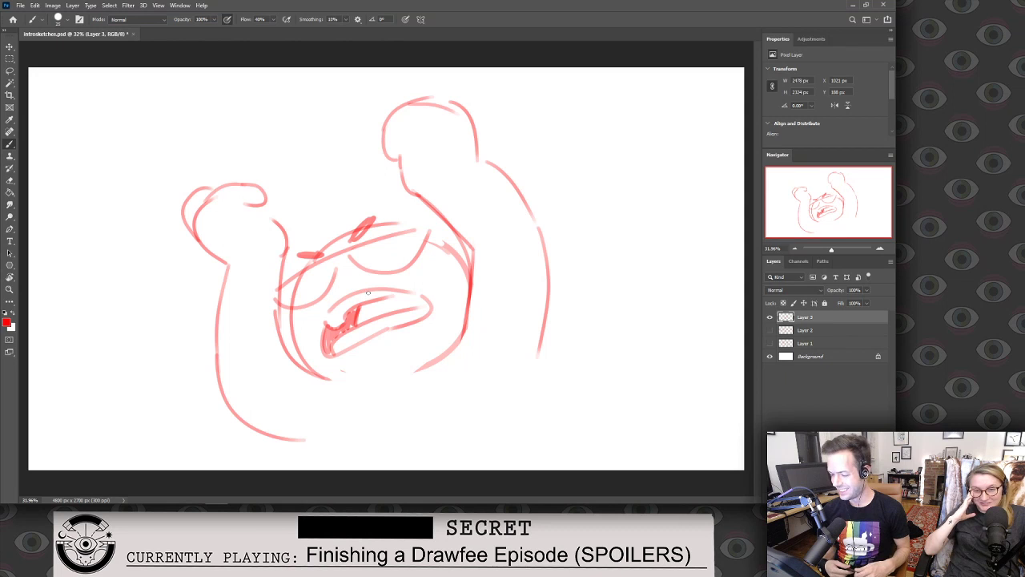
key(e)
drag(196, 206, 201, 233)
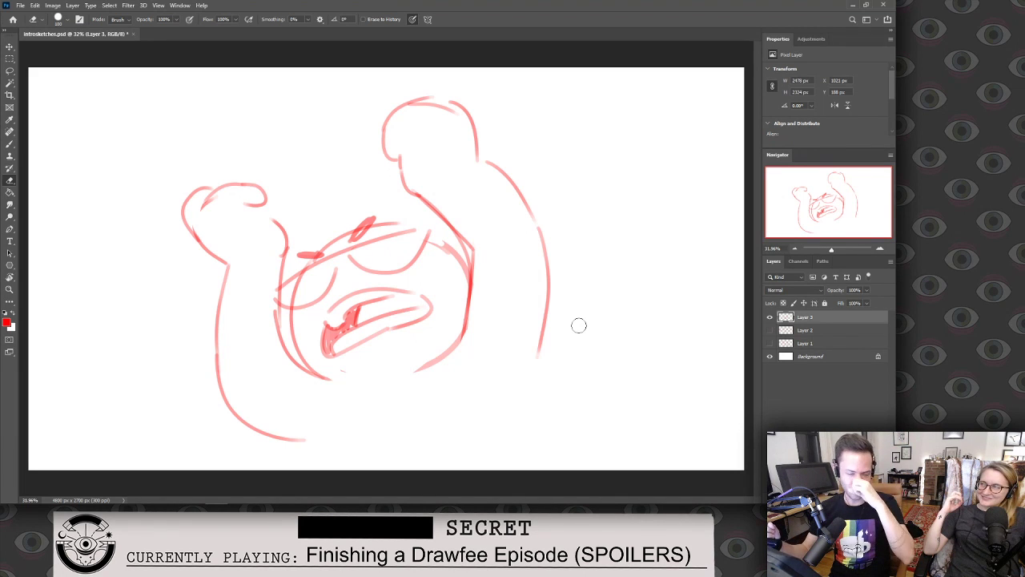
Draw the hairline and jagged, torn-looking hair between the fists, with a clump in the left fist and a stroke above the right.
key(b)
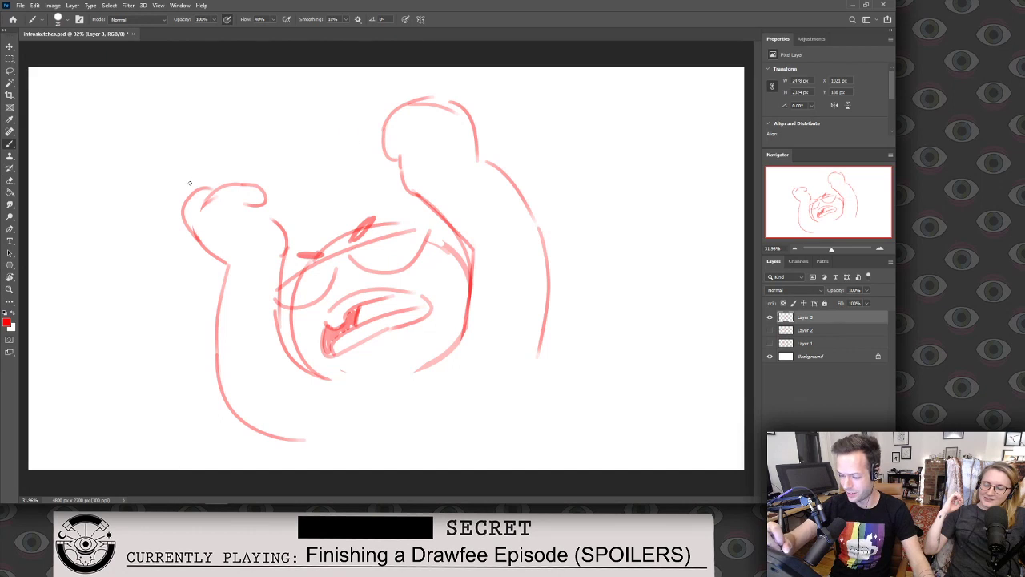
mouse_move(402, 183)
mouse_down()
mouse_move(399, 206)
mouse_move(331, 202)
mouse_up()
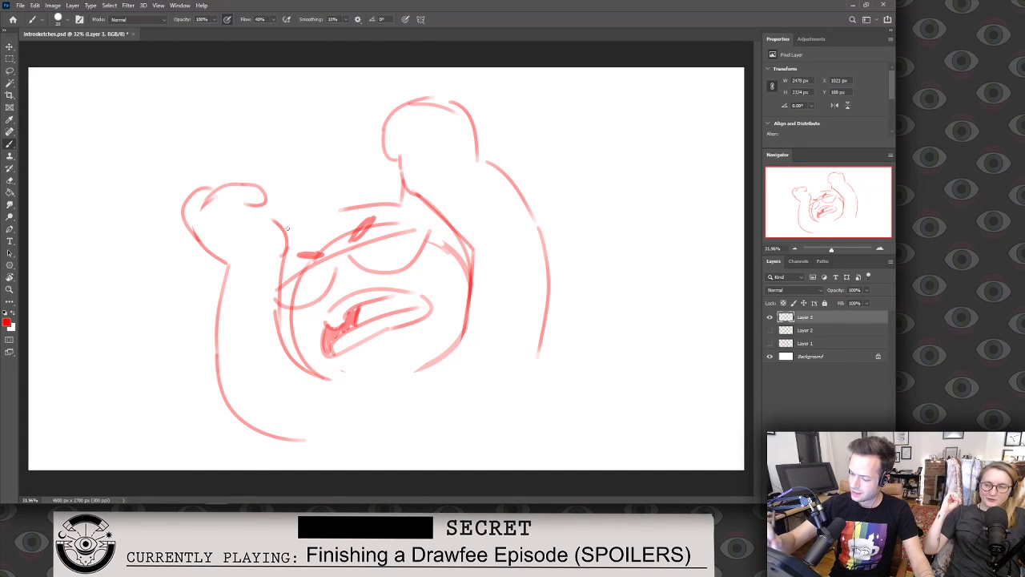
mouse_move(281, 231)
mouse_down()
mouse_move(312, 196)
mouse_move(294, 221)
mouse_move(273, 224)
mouse_up()
key(ctrl+z)
key(ctrl+z)
mouse_move(178, 211)
mouse_down()
mouse_move(138, 194)
mouse_move(172, 114)
mouse_move(224, 118)
mouse_move(244, 168)
mouse_move(282, 165)
mouse_move(310, 189)
mouse_move(342, 186)
mouse_move(337, 140)
mouse_move(322, 191)
mouse_move(336, 181)
mouse_move(336, 142)
mouse_move(299, 101)
mouse_move(319, 78)
mouse_up()
key(ctrl+z)
drag(411, 102, 411, 82)
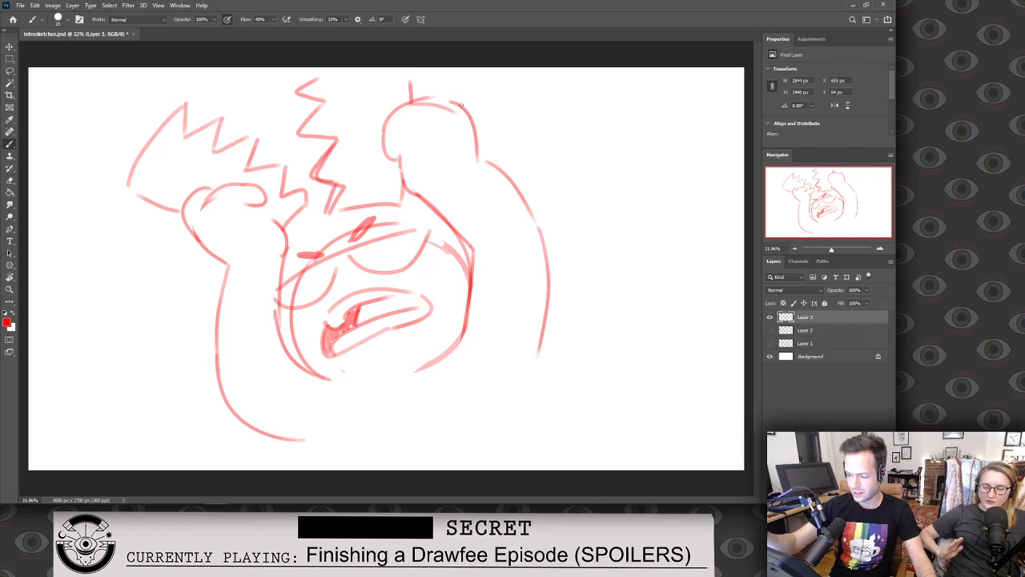
Shift the whole sketch down and to the right, and close the top of the right fist's jagged hair clump.
key(v)
mouse_move(506, 207)
mouse_down()
mouse_move(522, 242)
mouse_move(533, 237)
mouse_up()
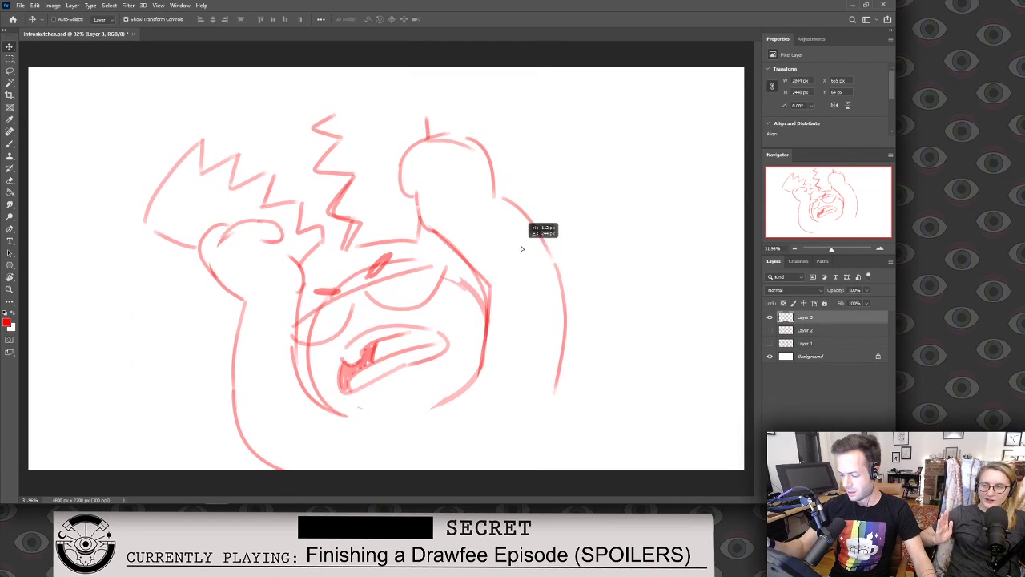
key(b)
drag(427, 97, 426, 128)
mouse_move(336, 108)
mouse_down()
mouse_move(426, 97)
mouse_move(323, 113)
mouse_up()
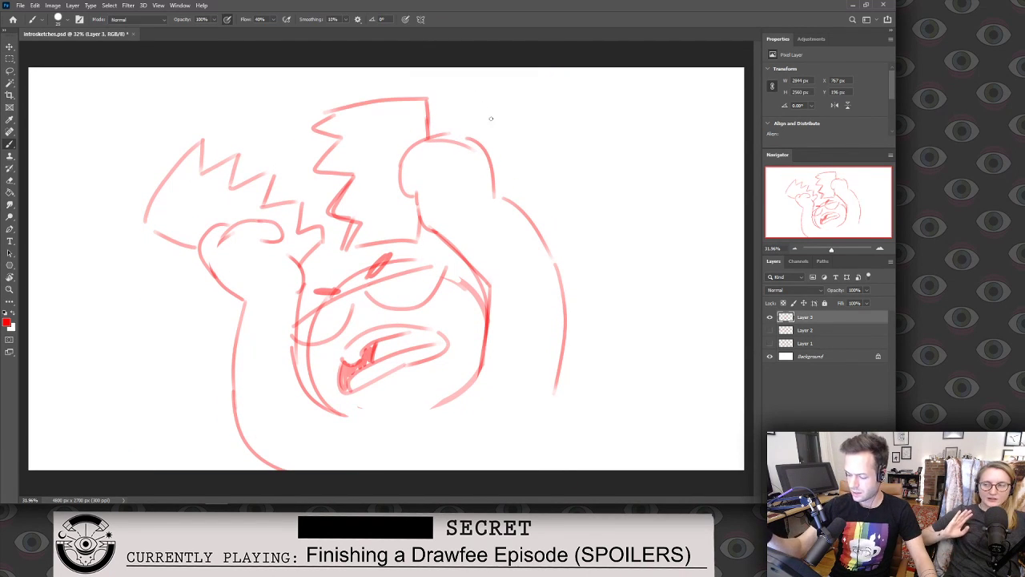
Select the right arm with its fist and hair clump, tilt it away from the head, and reposition the drawing.
key(l)
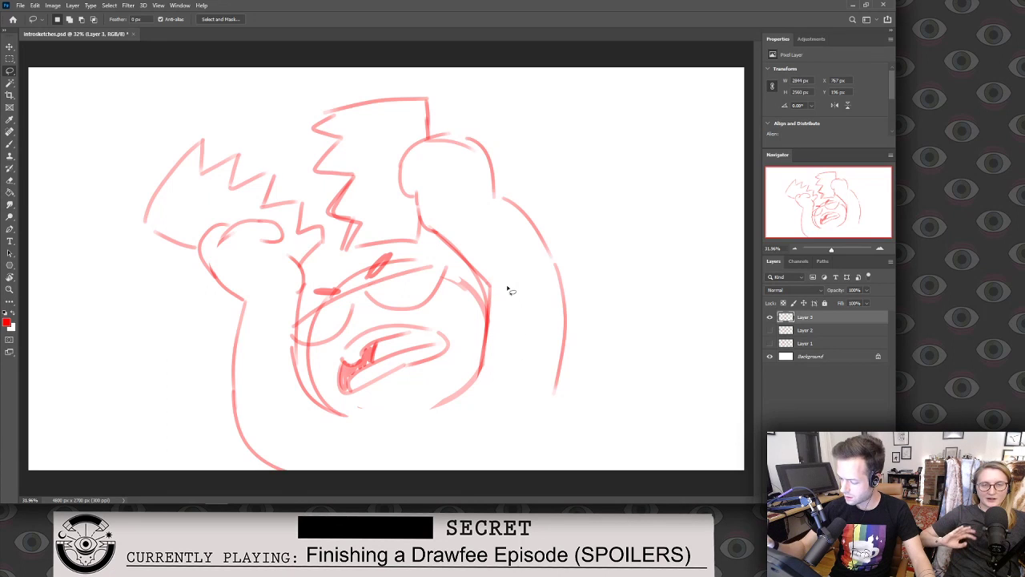
mouse_move(440, 254)
mouse_down()
mouse_move(511, 292)
mouse_move(368, 251)
mouse_move(323, 218)
mouse_move(496, 99)
mouse_move(562, 311)
mouse_up()
drag(509, 290, 513, 288)
key(v)
mouse_move(599, 339)
mouse_down()
mouse_move(556, 258)
mouse_move(579, 251)
mouse_move(579, 268)
mouse_move(599, 264)
mouse_up()
key(Return)
Select the left arm with its fist and torn hair, rotate it outward away from the head, and deselect it.
key(l)
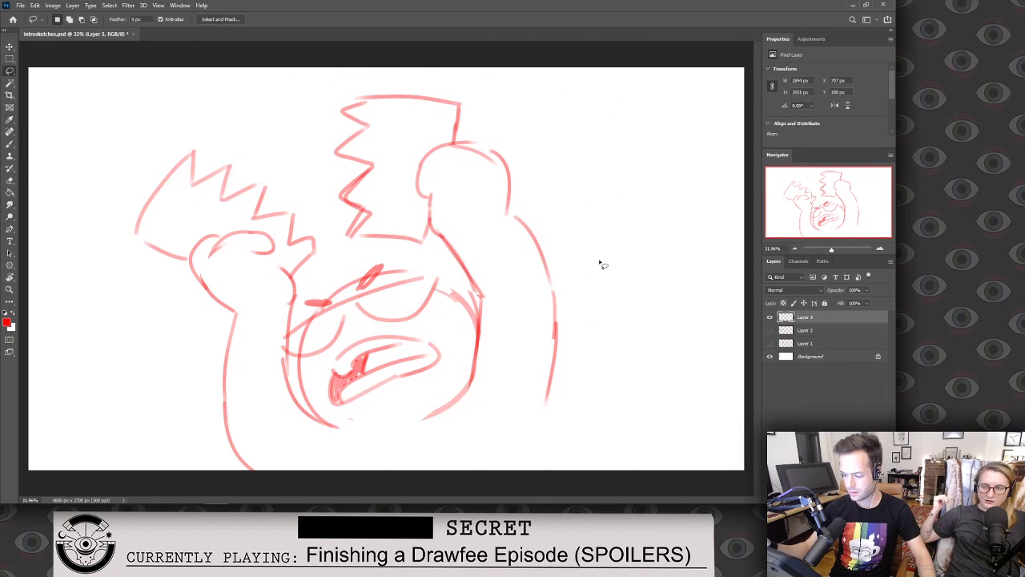
mouse_move(289, 388)
mouse_down()
mouse_move(262, 404)
mouse_move(107, 286)
mouse_move(219, 94)
mouse_move(321, 216)
mouse_move(287, 344)
mouse_move(290, 390)
mouse_up()
key(ctrl+t)
mouse_move(336, 414)
mouse_down()
mouse_move(328, 331)
mouse_move(273, 260)
mouse_move(290, 248)
mouse_up()
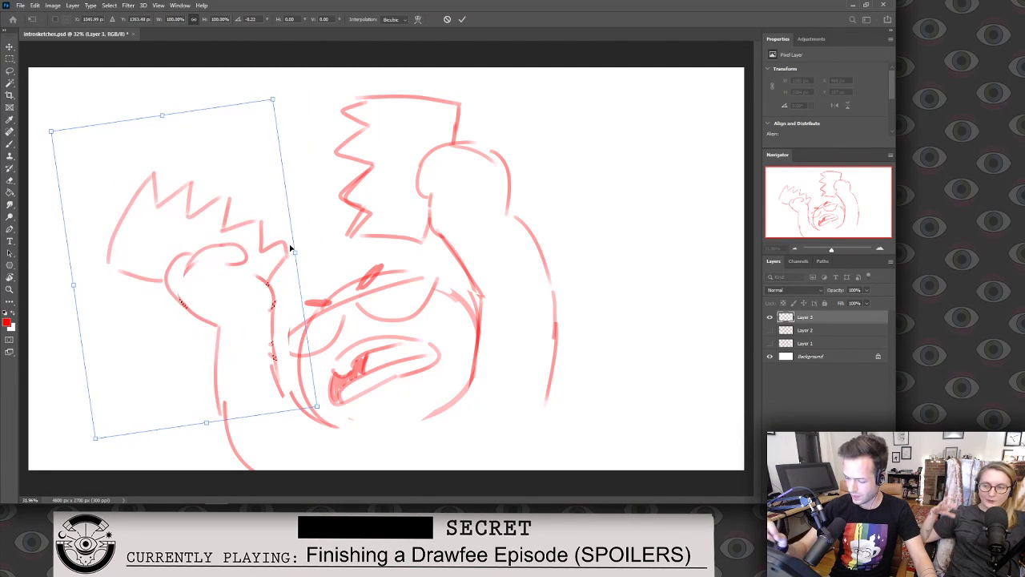
key(Return)
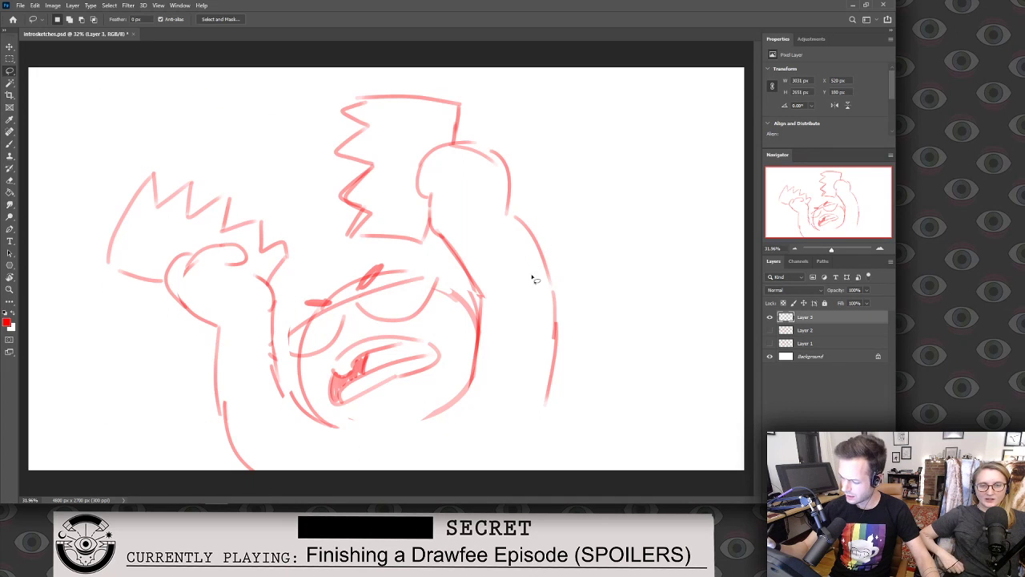
key(ctrl+d)
Draw a small arc where the head meets the right arm, extend that arm's outline downward and add a pointed shape outside it.
key(b)
mouse_move(456, 295)
mouse_down()
mouse_move(479, 284)
mouse_move(484, 301)
mouse_up()
key(ctrl+z)
mouse_move(560, 336)
mouse_down()
mouse_move(592, 331)
mouse_move(555, 389)
mouse_move(579, 465)
mouse_up()
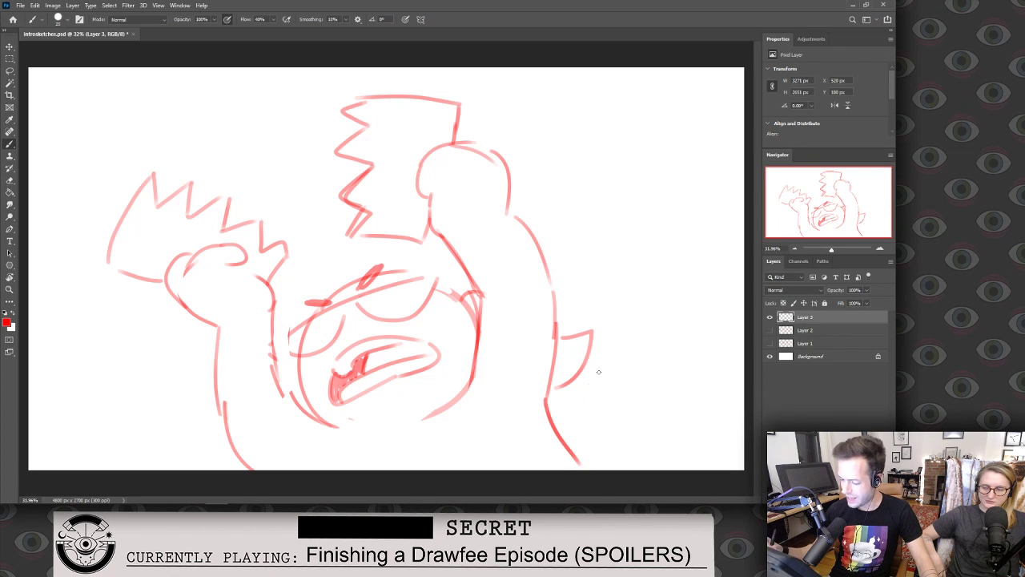
Scatter small flying bits above the hair clumps and draw spiky burst outlines around both sides and above the figure.
mouse_move(187, 155)
mouse_down()
mouse_move(200, 145)
mouse_move(190, 160)
mouse_move(183, 151)
mouse_move(214, 156)
mouse_up()
drag(314, 88, 319, 96)
drag(290, 170, 293, 179)
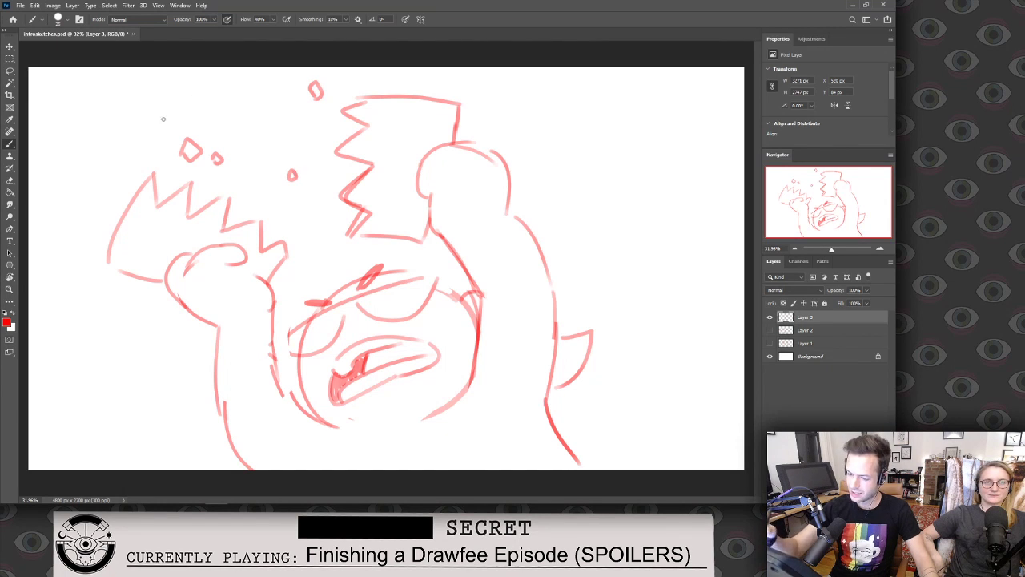
mouse_move(170, 394)
mouse_down()
mouse_move(98, 383)
mouse_move(64, 325)
mouse_move(103, 296)
mouse_up()
mouse_move(530, 137)
mouse_down()
mouse_move(564, 138)
mouse_move(641, 212)
mouse_move(593, 263)
mouse_up()
mouse_move(144, 143)
mouse_down()
mouse_move(178, 69)
mouse_move(272, 71)
mouse_up()
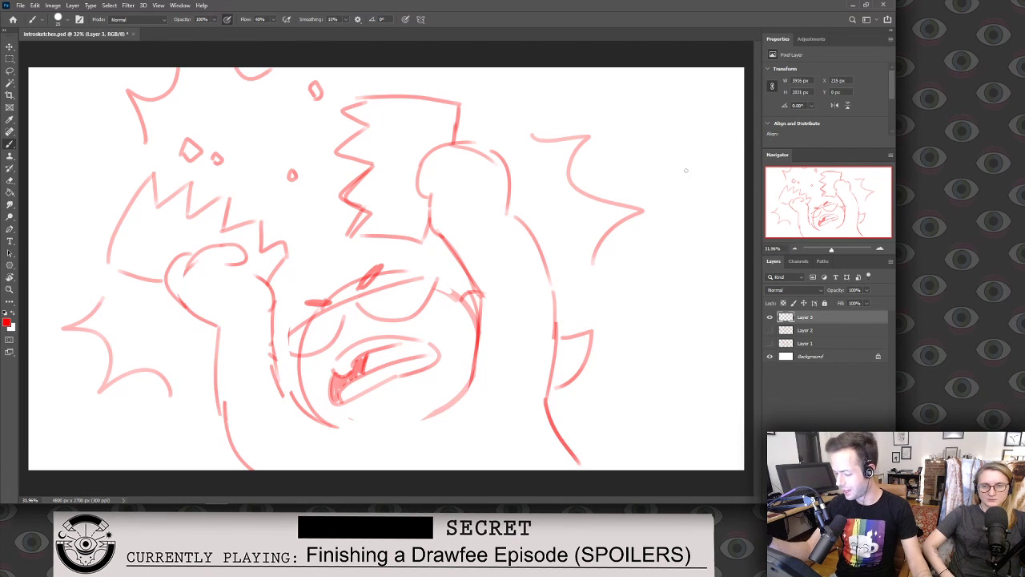
Erase the pointed shape beside the right arm and redraw it smaller, closer to the arm.
key(e)
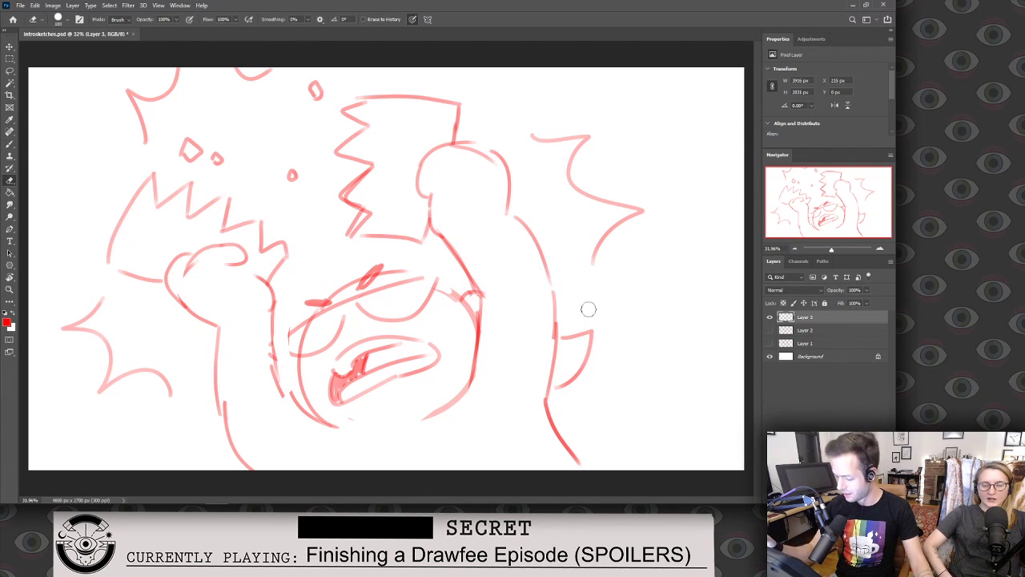
mouse_move(578, 335)
mouse_down()
mouse_move(555, 342)
mouse_move(551, 382)
mouse_up()
key(b)
key(e)
drag(586, 352, 573, 380)
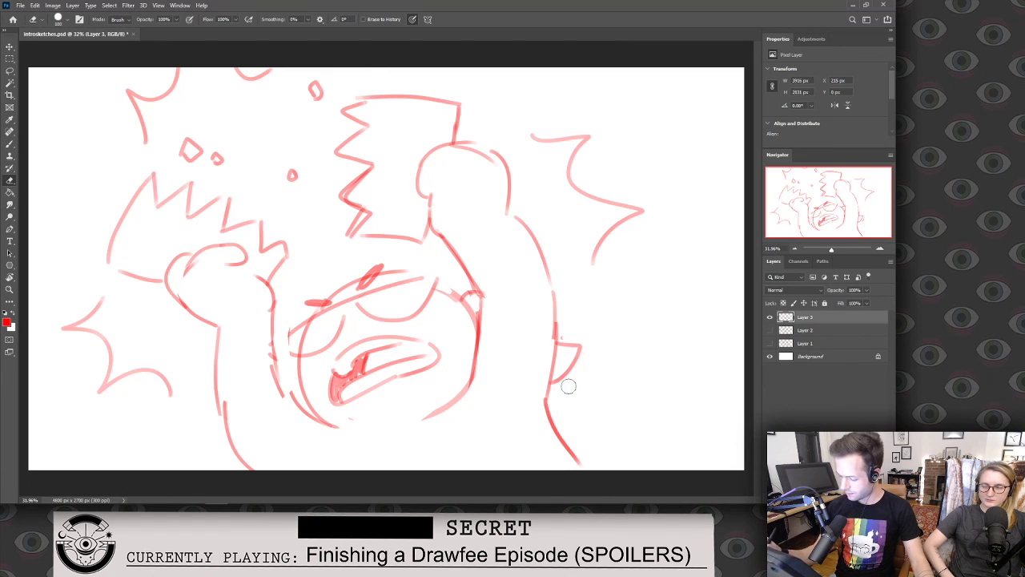
Redraw the face's right jaw line steeper, erase the old jaw curve and remove the slanted mouth.
key(b)
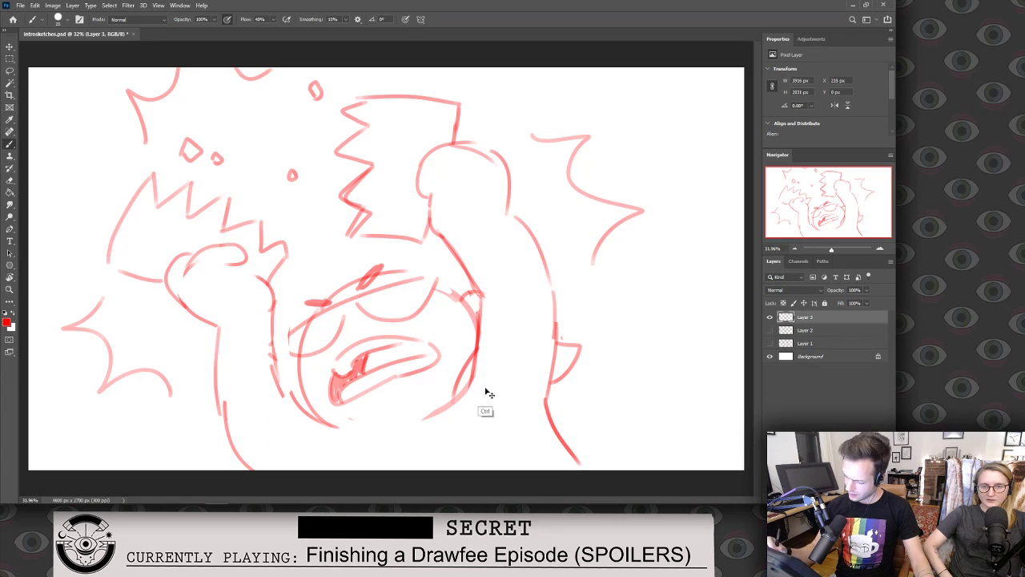
mouse_move(475, 350)
mouse_down()
mouse_move(461, 399)
mouse_move(425, 417)
mouse_up()
key(e)
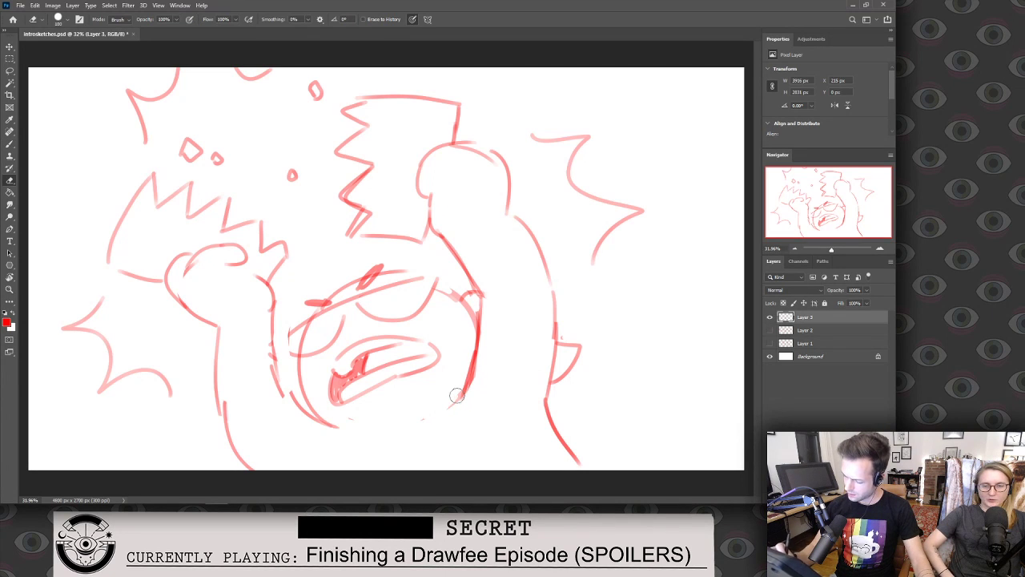
key(b)
mouse_move(410, 353)
mouse_down()
mouse_move(437, 346)
mouse_move(345, 384)
mouse_move(369, 353)
mouse_move(438, 354)
mouse_up()
key(e)
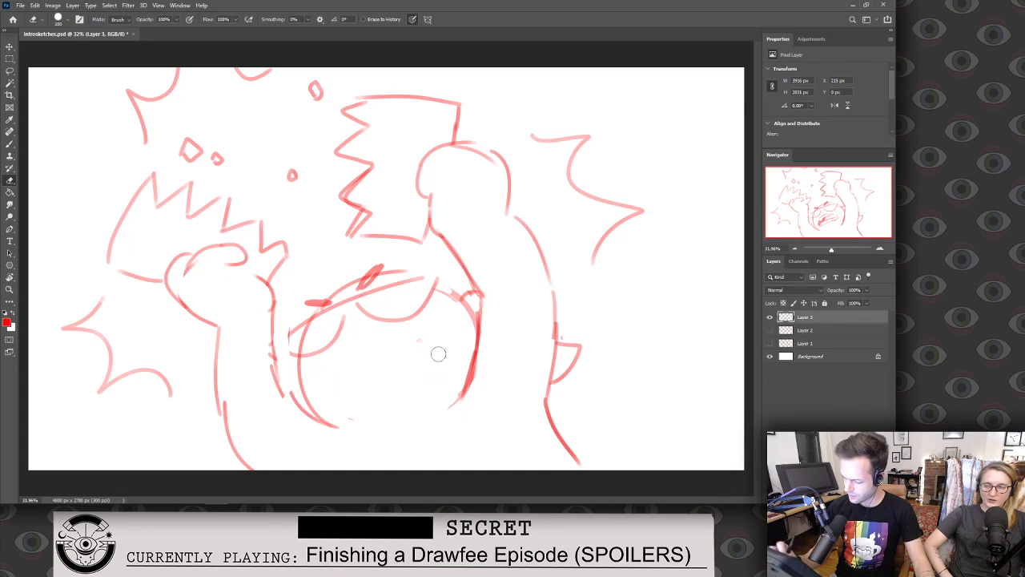
Draw a large rounded, wide-open mouth outline under the glasses.
key(b)
mouse_move(412, 404)
mouse_down()
mouse_move(344, 393)
mouse_move(403, 396)
mouse_up()
key(ctrl+z)
mouse_move(344, 374)
mouse_down()
mouse_move(342, 348)
mouse_move(384, 328)
mouse_move(426, 370)
mouse_move(410, 395)
mouse_up()
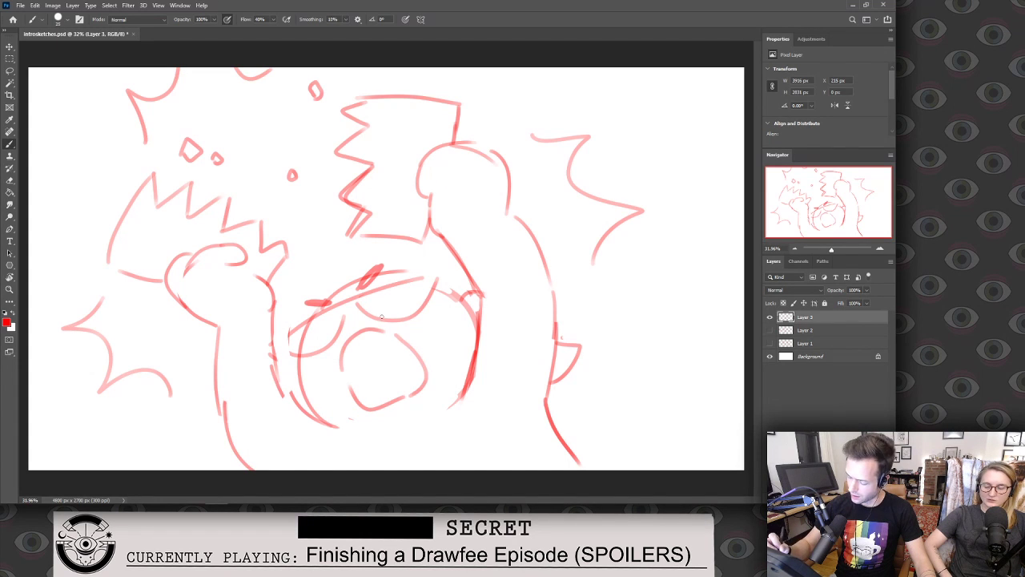
Draw the upper and lower tooth lines inside the open mouth and hatch the dark opening from its left side.
mouse_move(342, 365)
mouse_down()
mouse_move(352, 349)
mouse_move(405, 335)
mouse_up()
mouse_move(367, 402)
mouse_down()
mouse_move(422, 367)
mouse_move(377, 374)
mouse_move(352, 405)
mouse_up()
drag(346, 358, 357, 398)
mouse_move(352, 360)
mouse_down()
mouse_move(360, 402)
mouse_move(362, 389)
mouse_up()
drag(360, 356, 374, 381)
drag(371, 344, 376, 369)
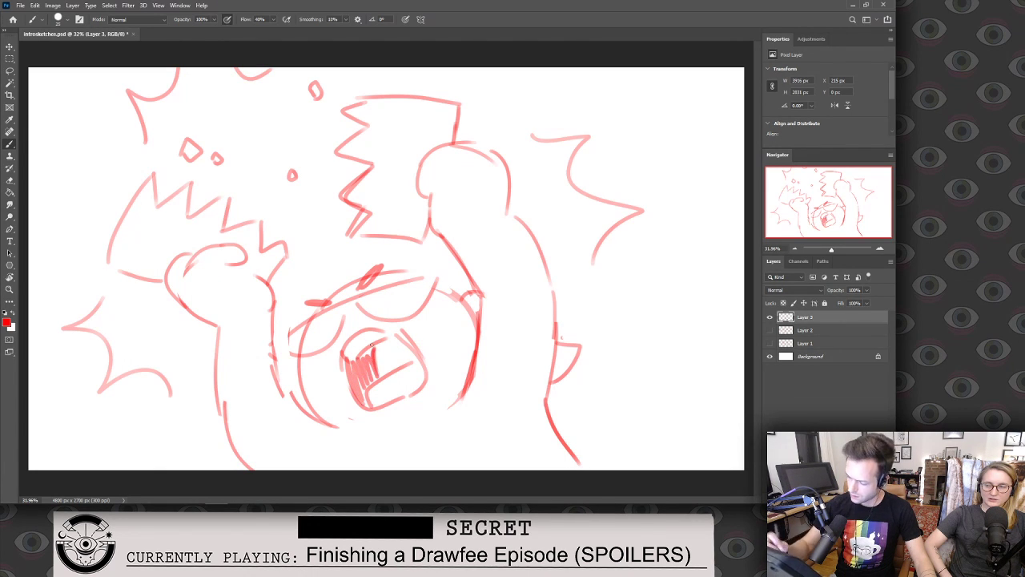
Redraw the outlines of the raised left arm, carrying the outer edge down to the canvas edge and the inner edge to the chin.
drag(306, 413, 282, 386)
drag(221, 328, 243, 468)
drag(271, 305, 338, 432)
drag(398, 312, 400, 337)
key(ctrl+z)
key(ctrl+z)
mouse_move(271, 352)
mouse_down()
mouse_move(308, 422)
mouse_move(342, 437)
mouse_up()
key(ctrl+z)
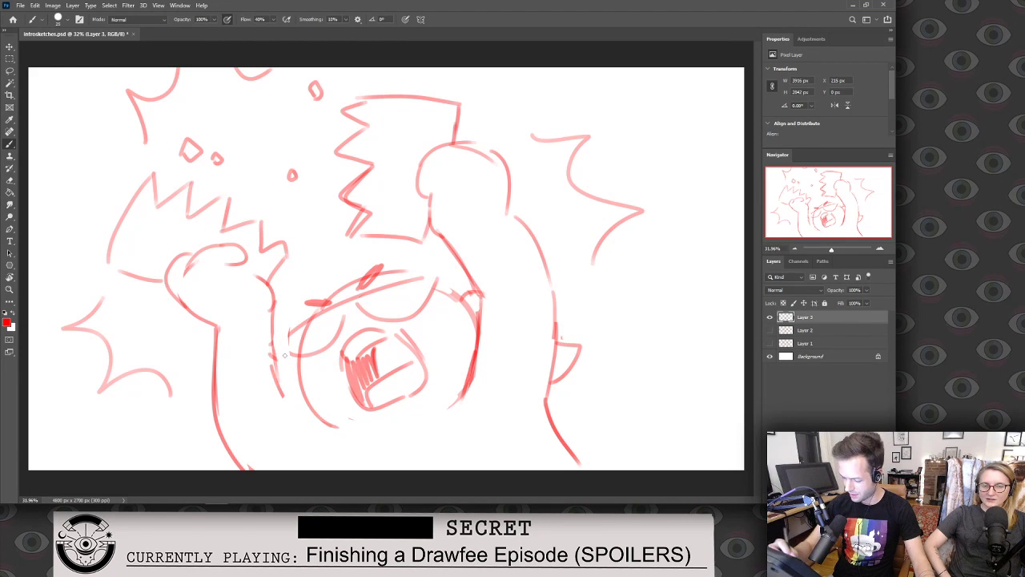
drag(271, 310, 371, 426)
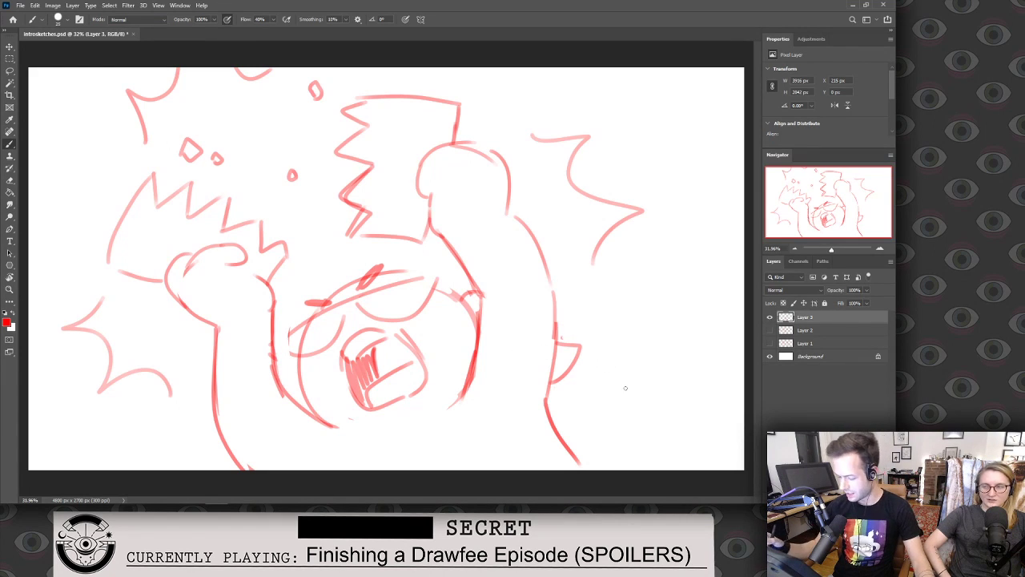
Letter "30" and the torn beginning of "SECOND" on the left half of the ripped sign.
key(e)
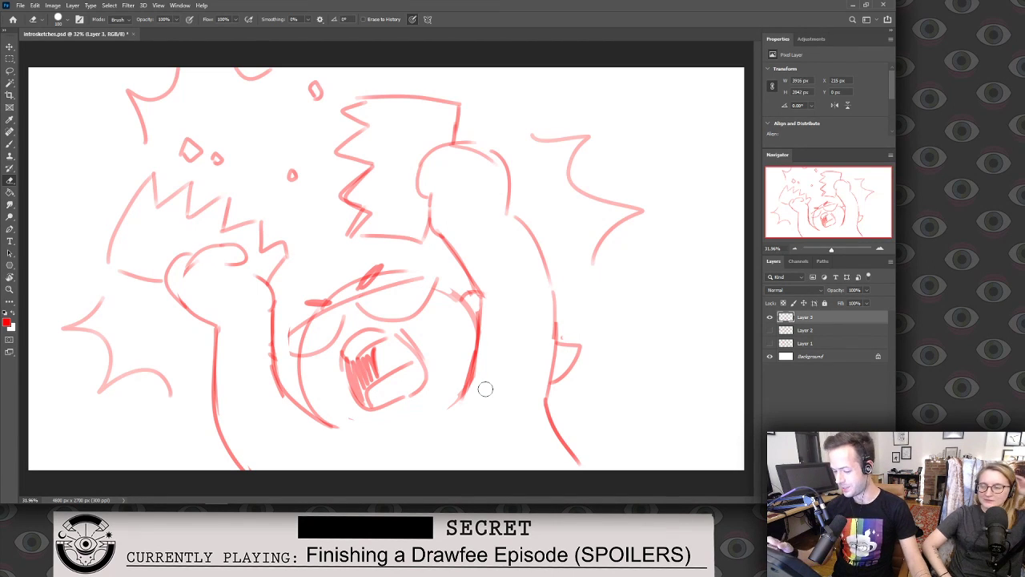
key(b)
mouse_move(127, 255)
mouse_down()
mouse_move(152, 241)
mouse_move(153, 219)
mouse_move(113, 202)
mouse_move(126, 252)
mouse_move(145, 254)
mouse_move(143, 239)
mouse_up()
key(ctrl+z)
key(ctrl+z)
key(ctrl+z)
drag(146, 190, 152, 210)
mouse_move(151, 207)
mouse_down()
mouse_move(174, 219)
mouse_move(145, 205)
mouse_up()
key(ctrl+z)
key(ctrl+z)
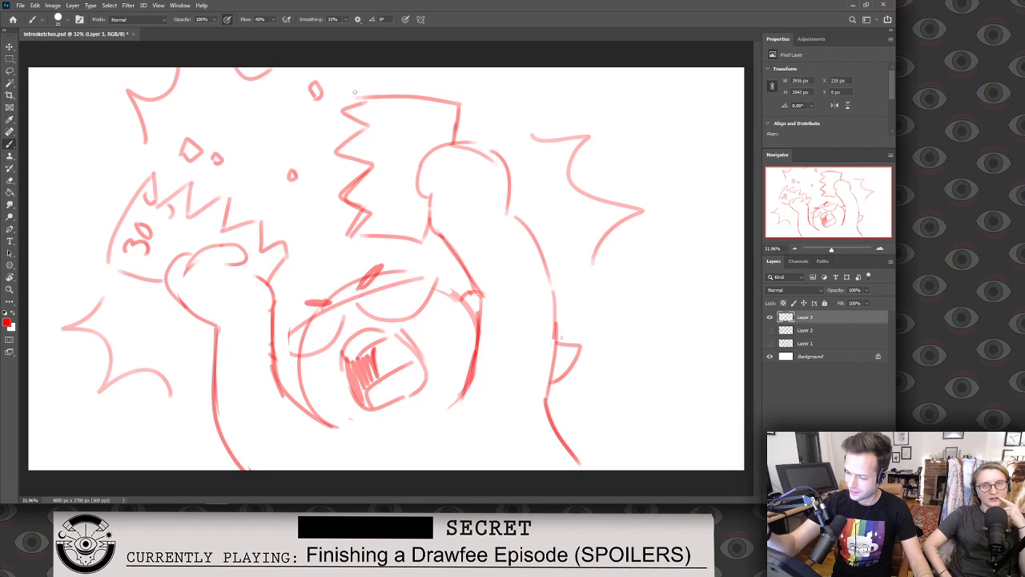
Letter the torn remainder "ECOND" across the upper part of the ripped sign's right half.
mouse_move(361, 111)
mouse_down()
mouse_move(368, 141)
mouse_move(381, 117)
mouse_move(382, 136)
mouse_up()
mouse_move(394, 117)
mouse_down()
mouse_move(393, 133)
mouse_move(398, 125)
mouse_up()
mouse_move(402, 120)
mouse_down()
mouse_move(403, 137)
mouse_move(418, 136)
mouse_up()
drag(420, 134, 420, 114)
drag(426, 112, 429, 135)
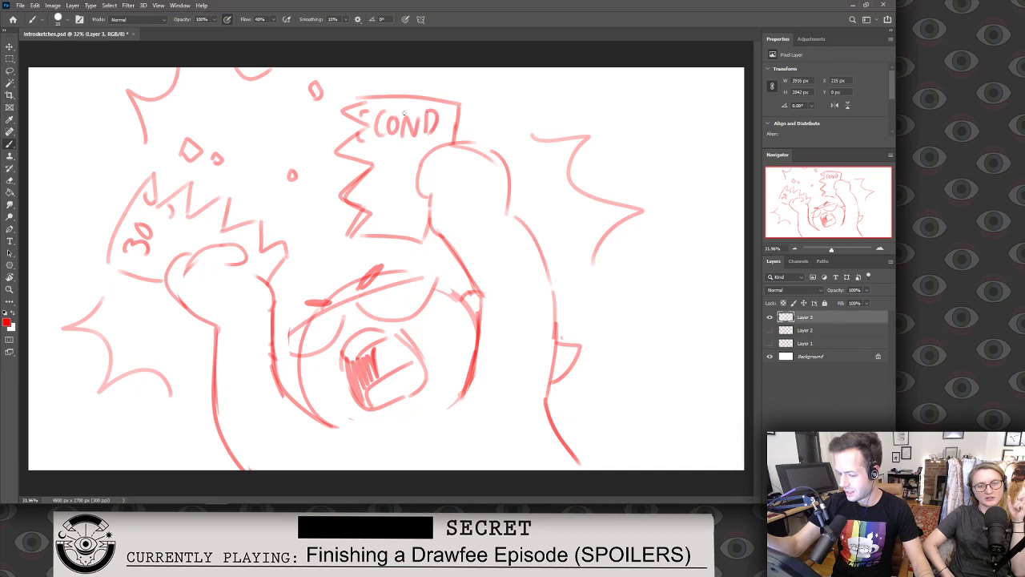
Letter "CHALLENGE" across the ripped sign, with "CHA" on the left half and "LLEN" over "GE" on the right half.
drag(177, 239, 175, 256)
mouse_move(185, 237)
mouse_down()
mouse_move(197, 245)
mouse_move(202, 227)
mouse_move(199, 243)
mouse_move(206, 240)
mouse_up()
drag(208, 224, 211, 227)
mouse_move(360, 174)
mouse_down()
mouse_move(389, 189)
mouse_move(401, 167)
mouse_move(403, 200)
mouse_move(418, 175)
mouse_up()
drag(390, 206, 397, 218)
mouse_move(408, 206)
mouse_down()
mouse_move(400, 216)
mouse_move(409, 225)
mouse_up()
drag(400, 215, 408, 215)
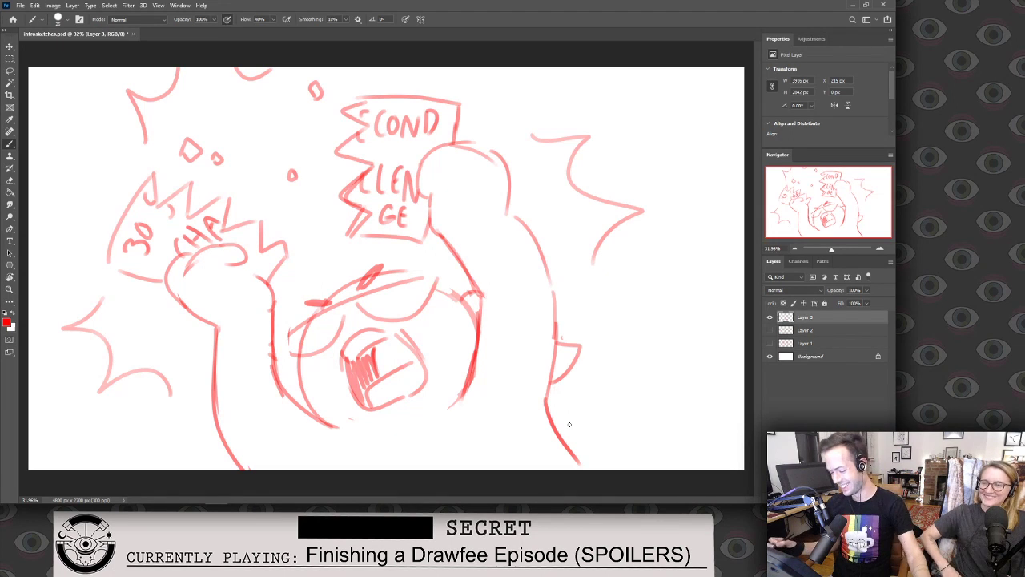
Clean up and redraw the outer edges of both lenses of the character's glasses.
key(e)
mouse_move(298, 335)
mouse_down()
mouse_move(304, 346)
mouse_move(285, 346)
mouse_move(314, 322)
mouse_up()
key(b)
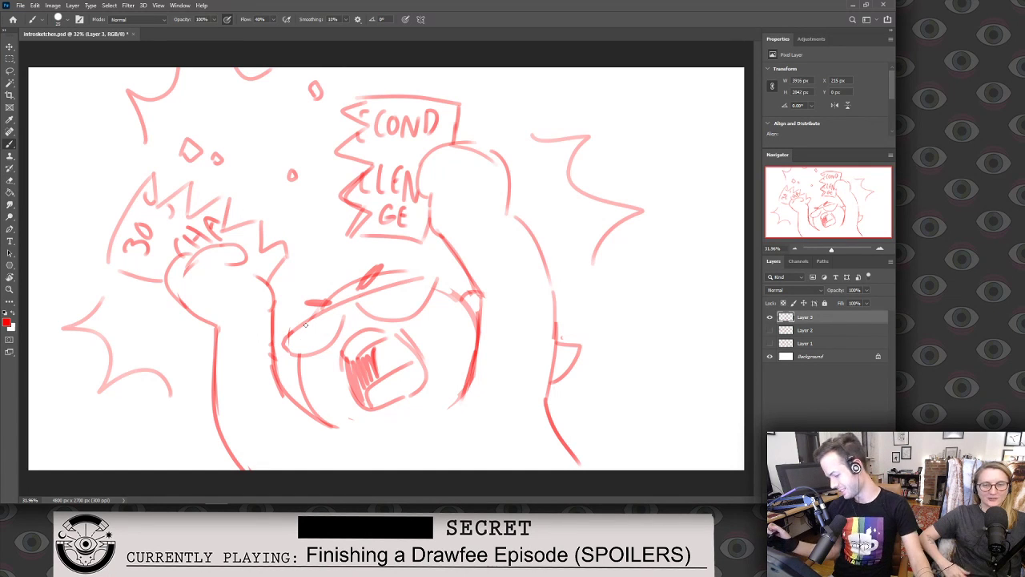
drag(433, 309, 426, 285)
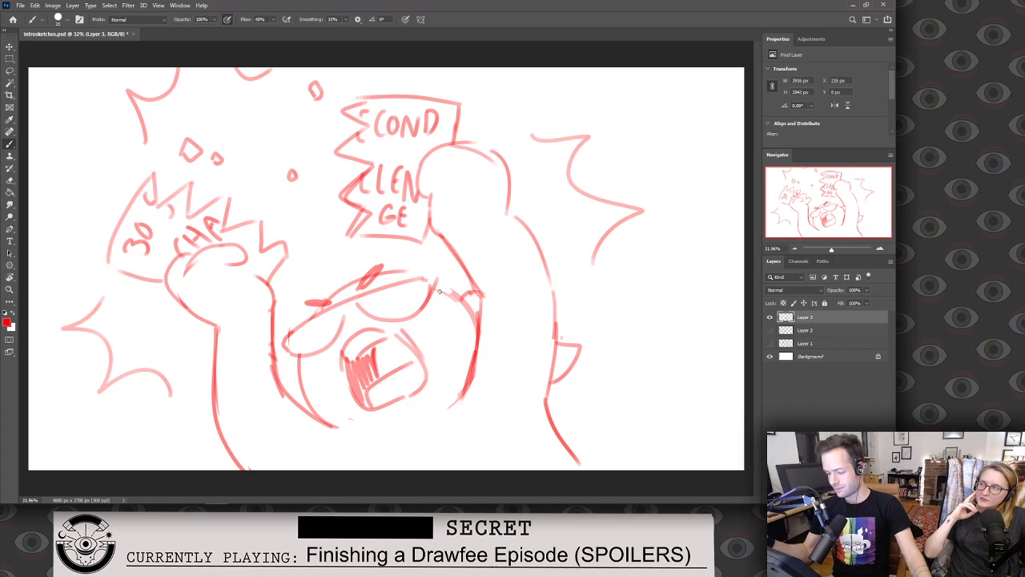
Hide Layer 3, add a new layer above it, and show Layer 3 again.
click(768, 317)
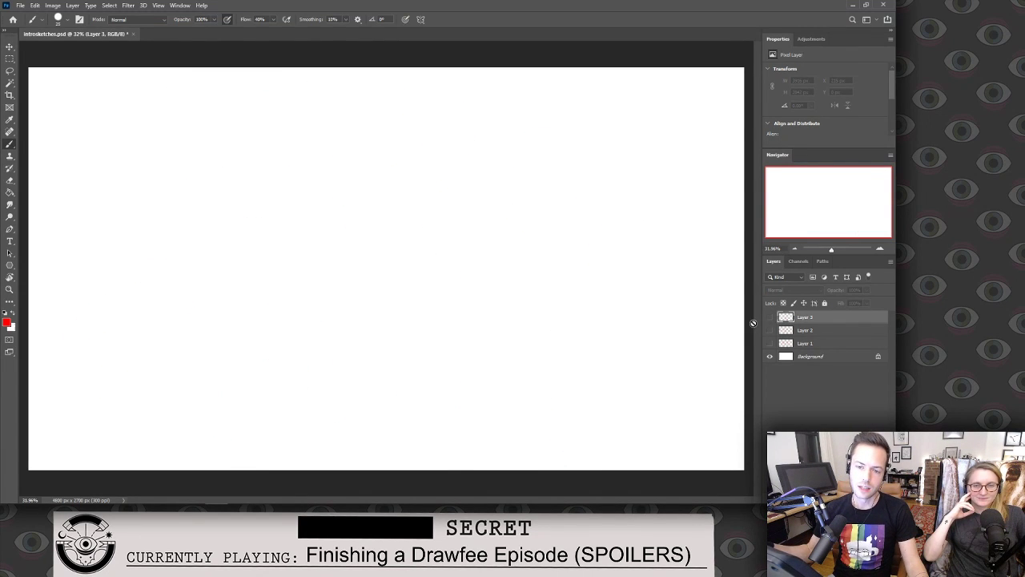
key(ctrl+shift+alt+n)
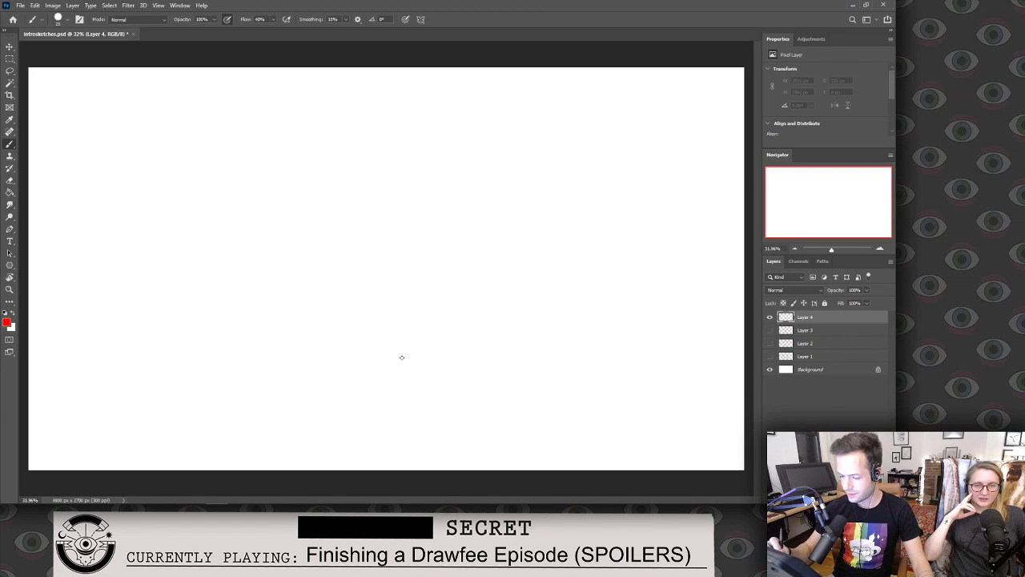
click(769, 330)
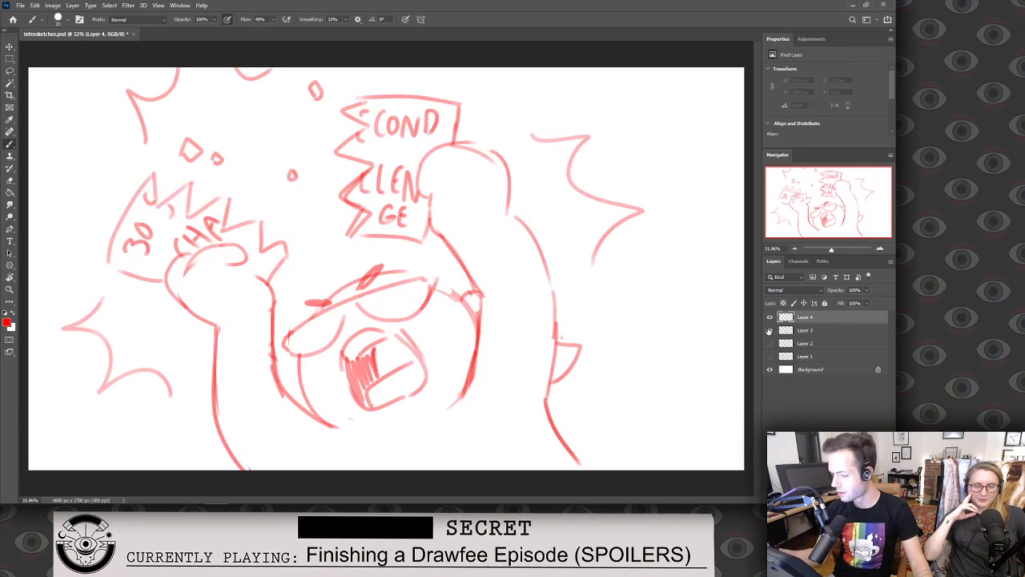
click(770, 330)
click(769, 329)
Erase the "SECOND" lettering from both halves of the ripped sign on Layer 3.
key(e)
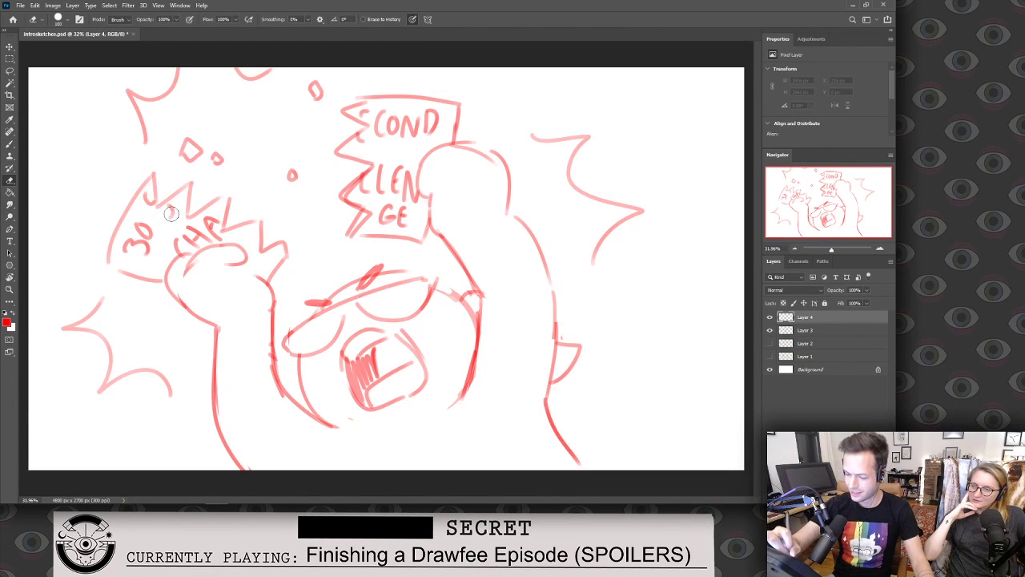
key(alt+bracketleft)
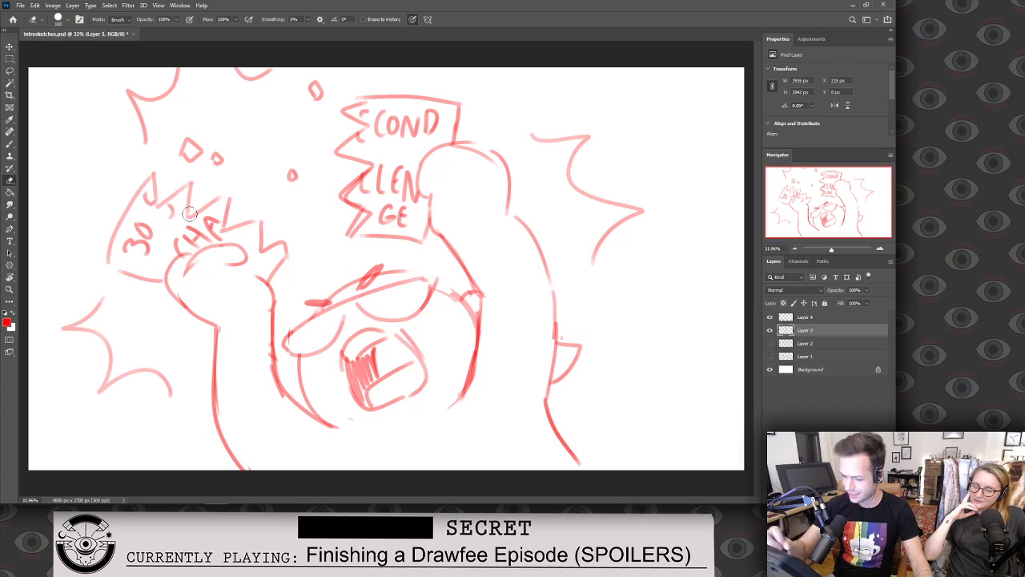
drag(144, 192, 159, 204)
mouse_move(365, 122)
mouse_down()
mouse_move(359, 138)
mouse_move(375, 117)
mouse_move(383, 128)
mouse_move(439, 120)
mouse_up()
Letter "MINUTE" across the ripped sign, with "M" after the 30 and the rest on the right half.
key(b)
mouse_move(144, 204)
mouse_down()
mouse_move(163, 223)
mouse_move(153, 207)
mouse_up()
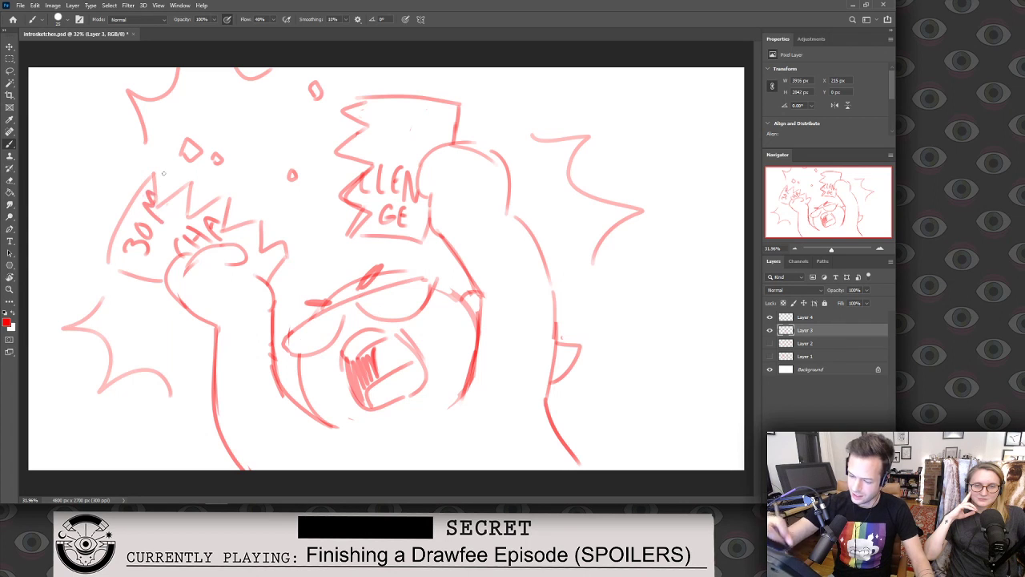
mouse_move(358, 143)
mouse_down()
mouse_move(363, 117)
mouse_move(374, 142)
mouse_move(386, 114)
mouse_up()
mouse_move(390, 116)
mouse_down()
mouse_move(407, 134)
mouse_move(416, 112)
mouse_up()
mouse_move(421, 113)
mouse_down()
mouse_move(419, 133)
mouse_move(435, 122)
mouse_up()
drag(421, 133, 429, 135)
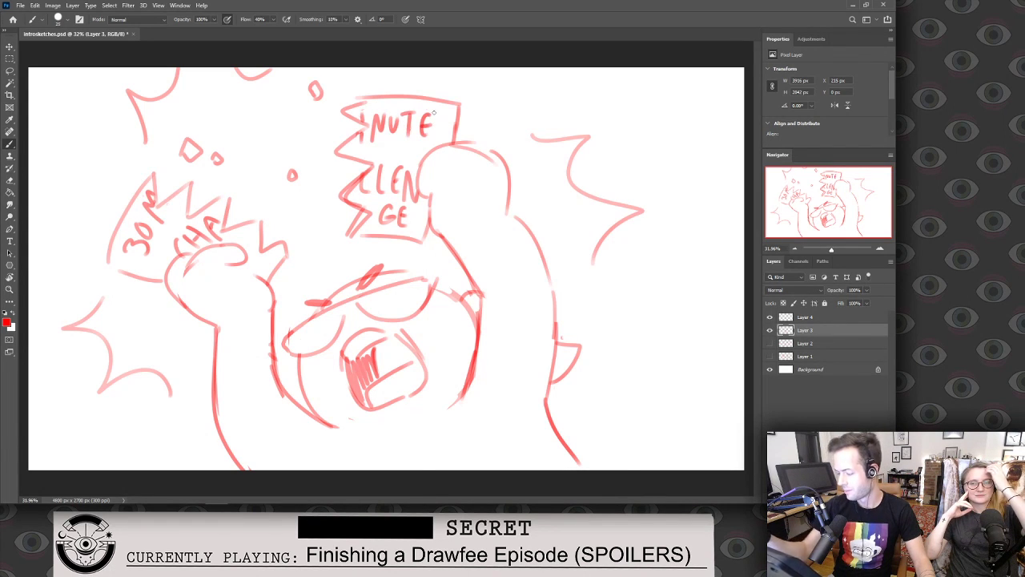
Hide the finished sketch on Layer 3 and make the empty Layer 4 active.
click(770, 330)
click(814, 318)
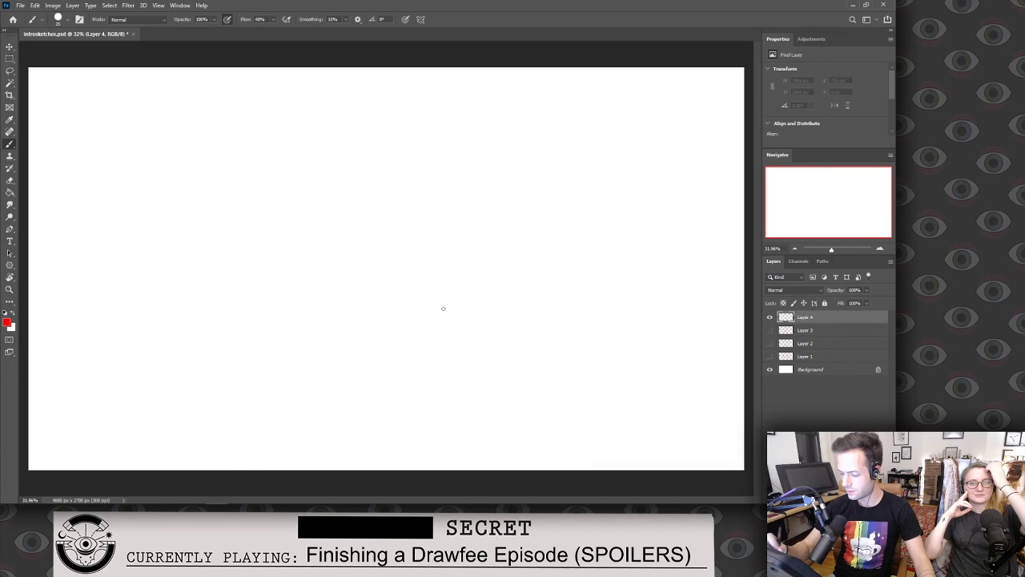
click(770, 330)
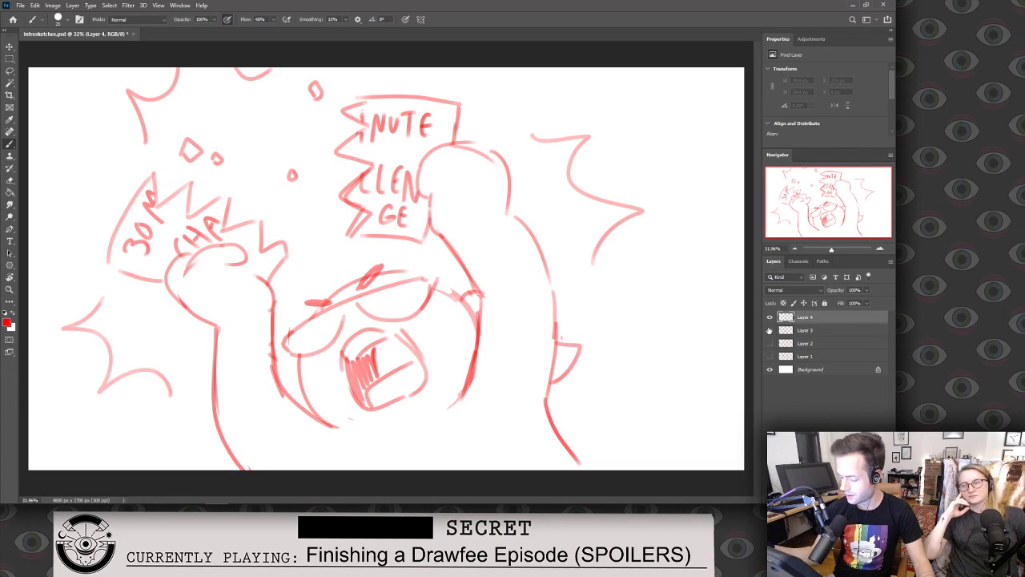
click(770, 330)
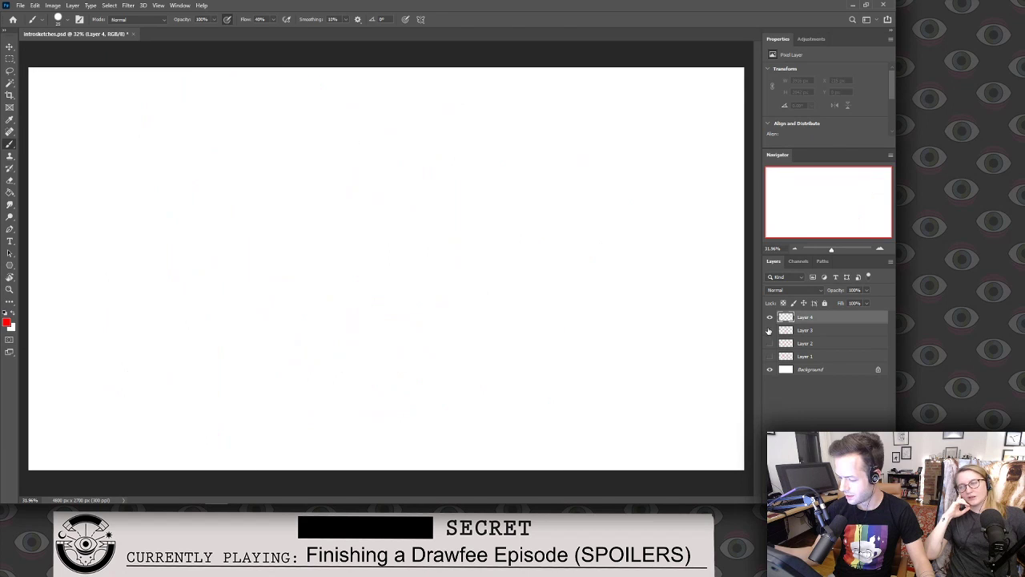
Sketch a round head on Layer 4 with an arm stretched out to the right, ending in a pointing hand.
mouse_move(233, 381)
mouse_down()
mouse_move(302, 201)
mouse_move(142, 308)
mouse_move(224, 205)
mouse_up()
drag(345, 273, 451, 258)
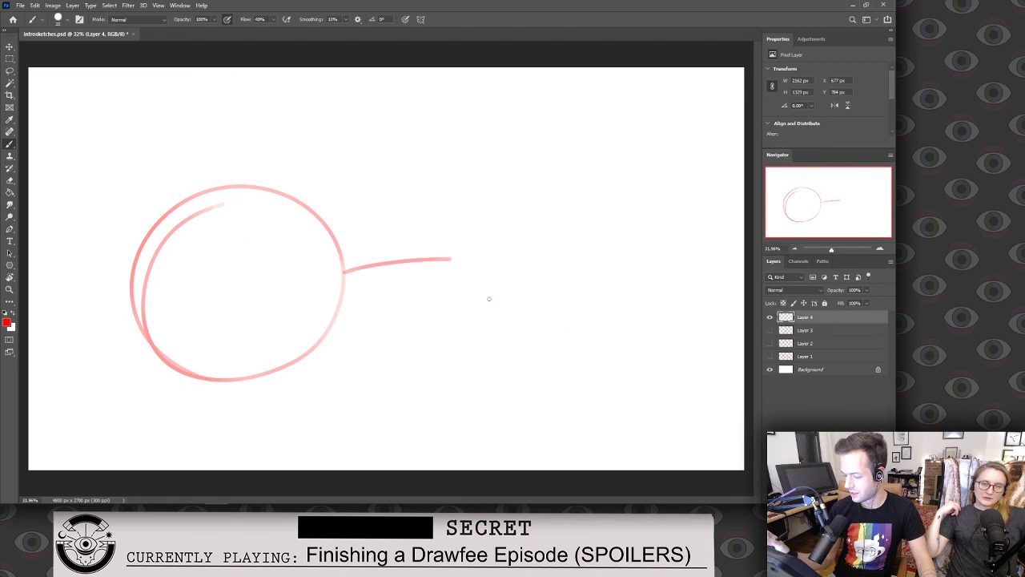
drag(344, 369, 466, 294)
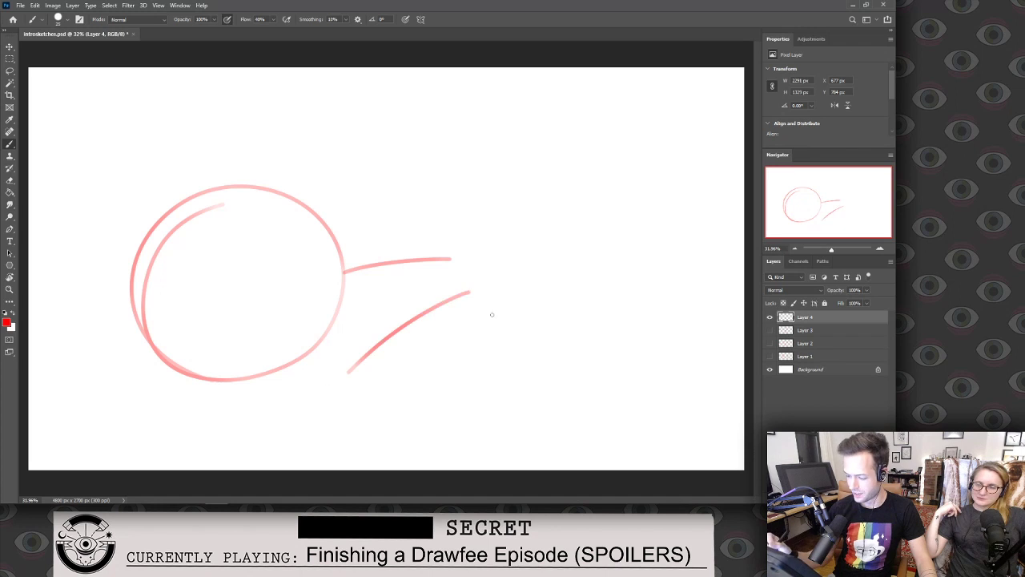
key(ctrl+z)
drag(341, 373, 456, 298)
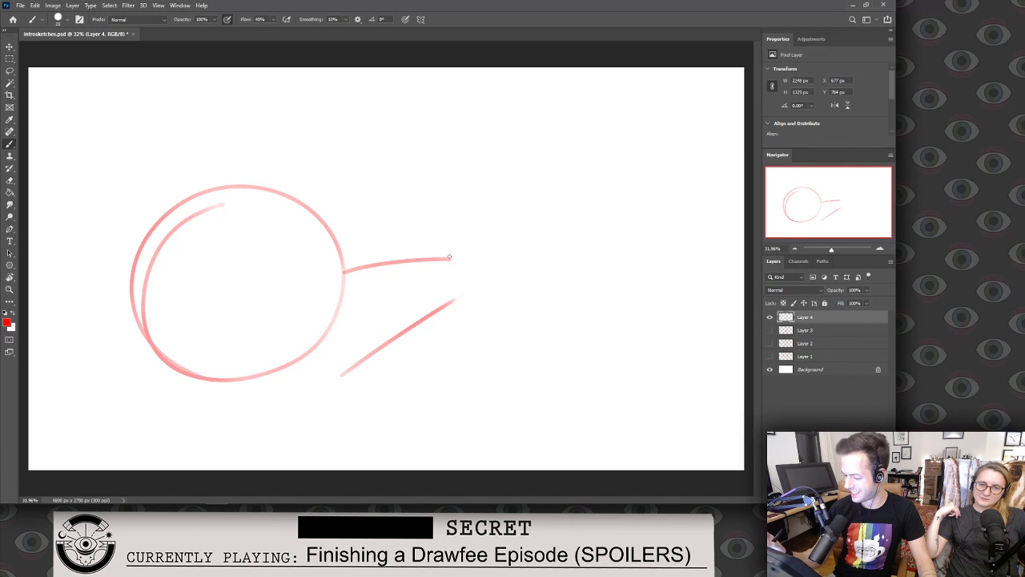
mouse_move(443, 258)
mouse_down()
mouse_move(513, 244)
mouse_move(496, 260)
mouse_up()
mouse_move(455, 295)
mouse_down()
mouse_move(484, 288)
mouse_move(478, 270)
mouse_up()
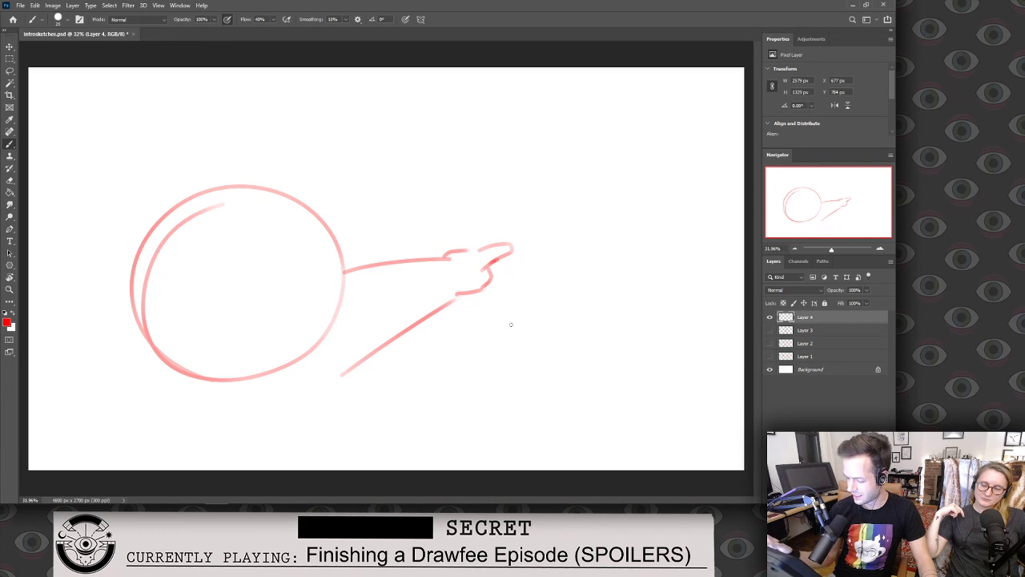
Sketch the torso with a sloping shoulder line below the head and a side line under the pointing arm.
mouse_move(162, 345)
mouse_down()
mouse_move(98, 362)
mouse_move(84, 449)
mouse_up()
key(ctrl+z)
mouse_move(202, 374)
mouse_down()
mouse_move(109, 435)
mouse_move(111, 469)
mouse_up()
key(ctrl+z)
mouse_move(173, 360)
mouse_down()
mouse_move(192, 376)
mouse_move(66, 469)
mouse_up()
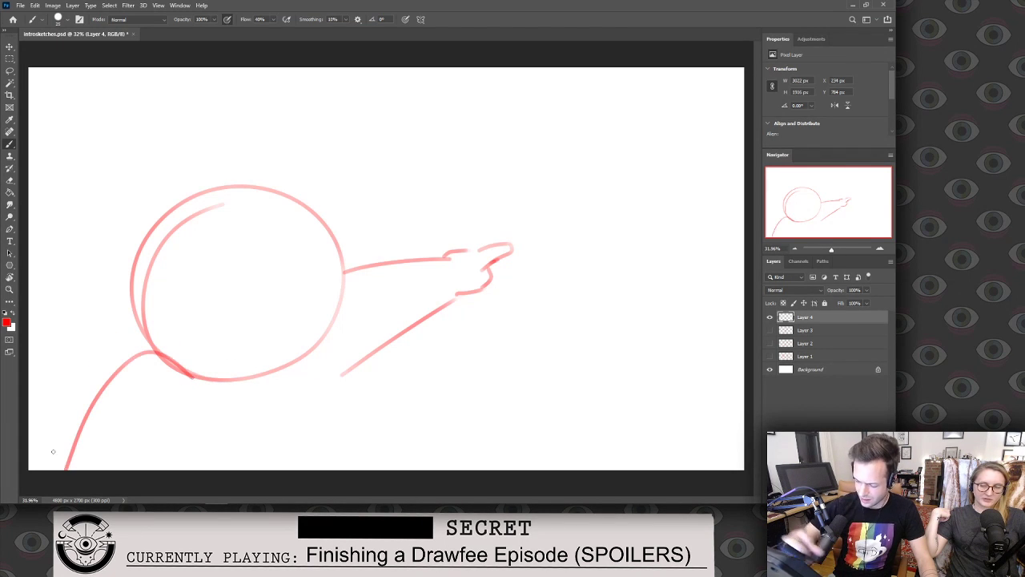
drag(341, 374, 329, 467)
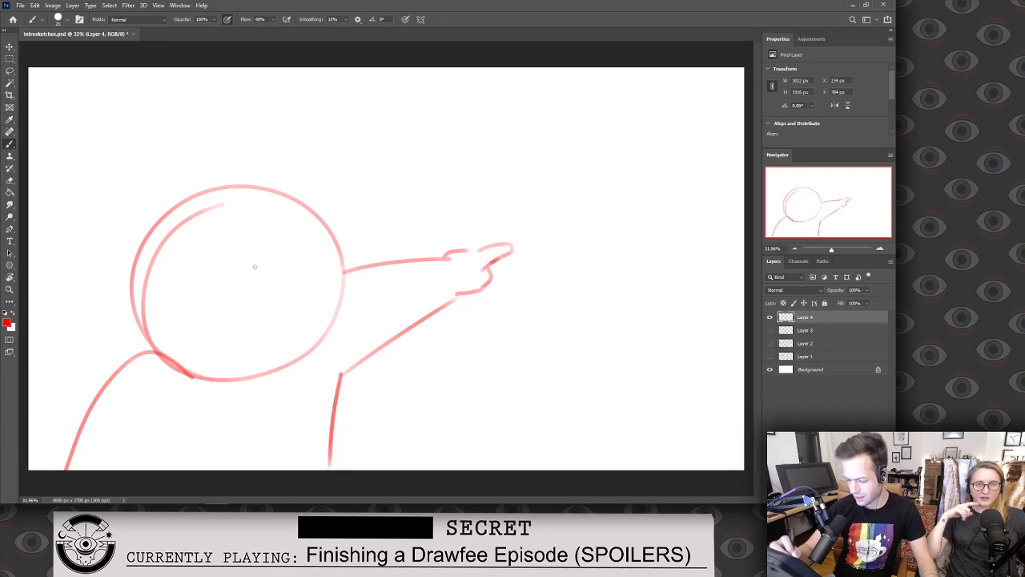
Erase the head circle's doubled inner line and part of its lower edge.
mouse_move(248, 325)
mouse_down()
mouse_move(152, 348)
mouse_move(160, 236)
mouse_up()
key(ctrl+z)
key(e)
drag(153, 334, 224, 205)
mouse_move(206, 370)
mouse_down()
mouse_move(313, 342)
mouse_move(162, 335)
mouse_up()
key(b)
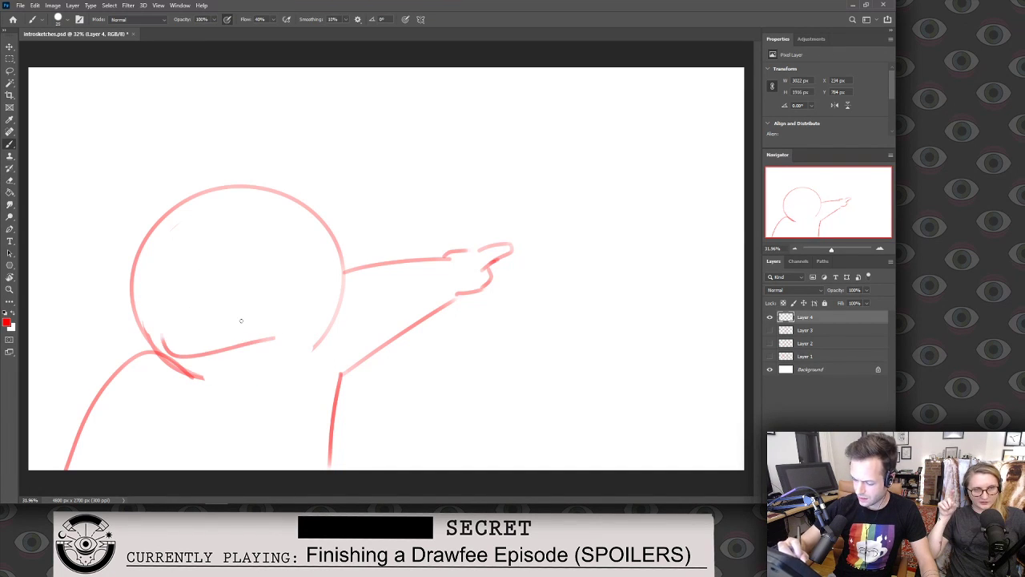
Draw a large, slanted, wide-open mouth in the lower half of the head.
key(ctrl+z)
mouse_move(301, 323)
mouse_down()
mouse_move(168, 350)
mouse_move(164, 305)
mouse_move(276, 260)
mouse_up()
key(ctrl+z)
mouse_move(166, 317)
mouse_down()
mouse_move(284, 253)
mouse_move(321, 303)
mouse_move(314, 322)
mouse_up()
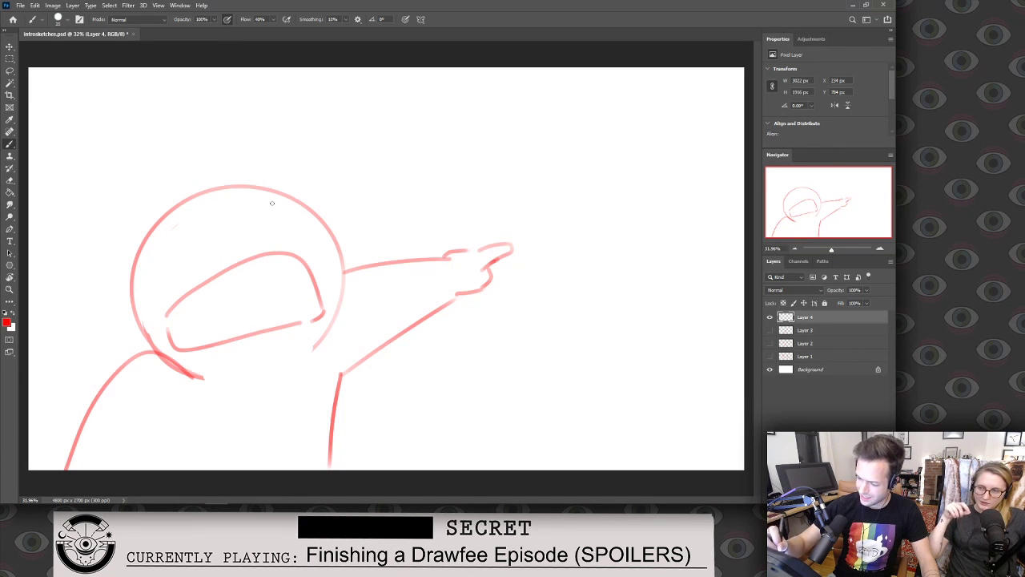
Draw tilted half-round glasses across the upper part of the head.
mouse_move(304, 192)
mouse_down()
mouse_move(109, 265)
mouse_move(141, 242)
mouse_move(298, 187)
mouse_up()
key(ctrl+z)
mouse_move(111, 263)
mouse_down()
mouse_move(164, 277)
mouse_move(194, 228)
mouse_move(284, 233)
mouse_move(302, 190)
mouse_up()
Draw the upper and lower teeth lines inside the mouth and shade the gap at its left end.
drag(172, 313, 290, 268)
key(ctrl+z)
drag(172, 312, 296, 269)
mouse_move(182, 349)
mouse_down()
mouse_move(189, 328)
mouse_move(320, 294)
mouse_up()
drag(224, 301, 224, 312)
mouse_move(177, 336)
mouse_down()
mouse_move(175, 344)
mouse_move(184, 314)
mouse_move(223, 306)
mouse_move(213, 307)
mouse_up()
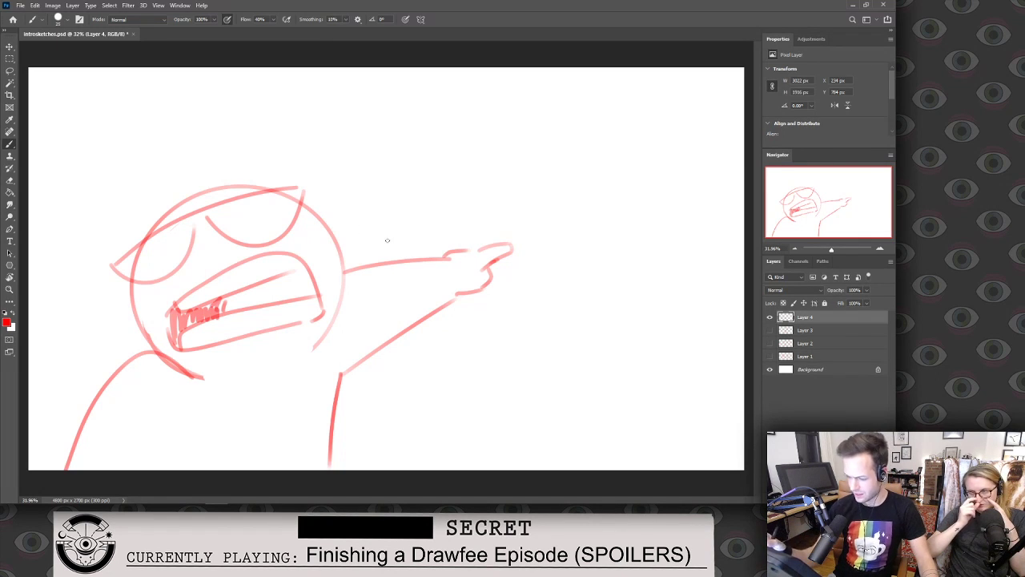
Draw two thick angry eyebrows above the glasses and a pointed, curved shape behind the head.
mouse_move(223, 190)
mouse_down()
mouse_move(216, 197)
mouse_move(258, 169)
mouse_up()
drag(148, 196, 174, 210)
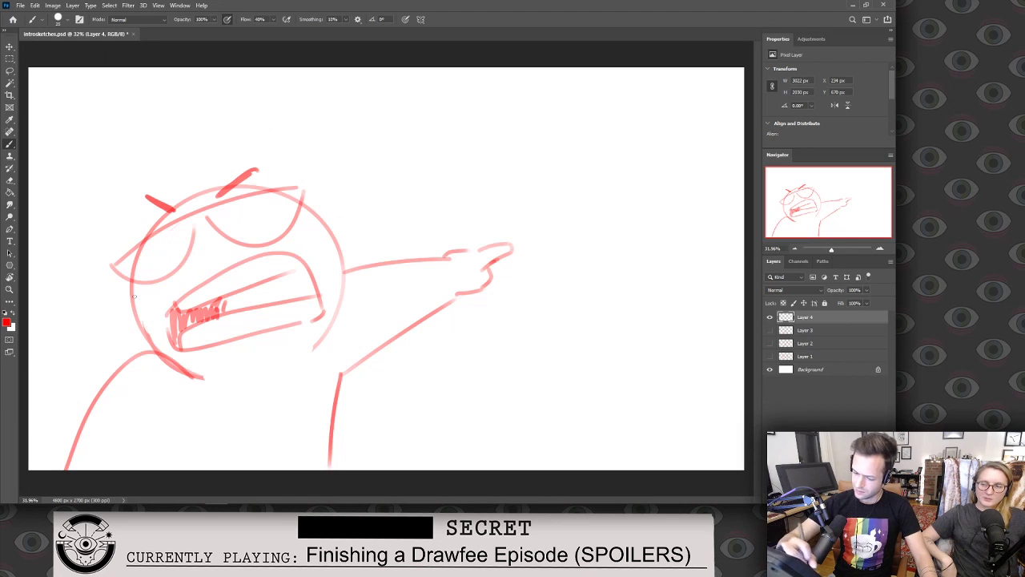
mouse_move(124, 287)
mouse_down()
mouse_move(79, 289)
mouse_move(112, 346)
mouse_up()
key(ctrl+z)
mouse_move(110, 298)
mouse_down()
mouse_move(122, 293)
mouse_move(118, 361)
mouse_up()
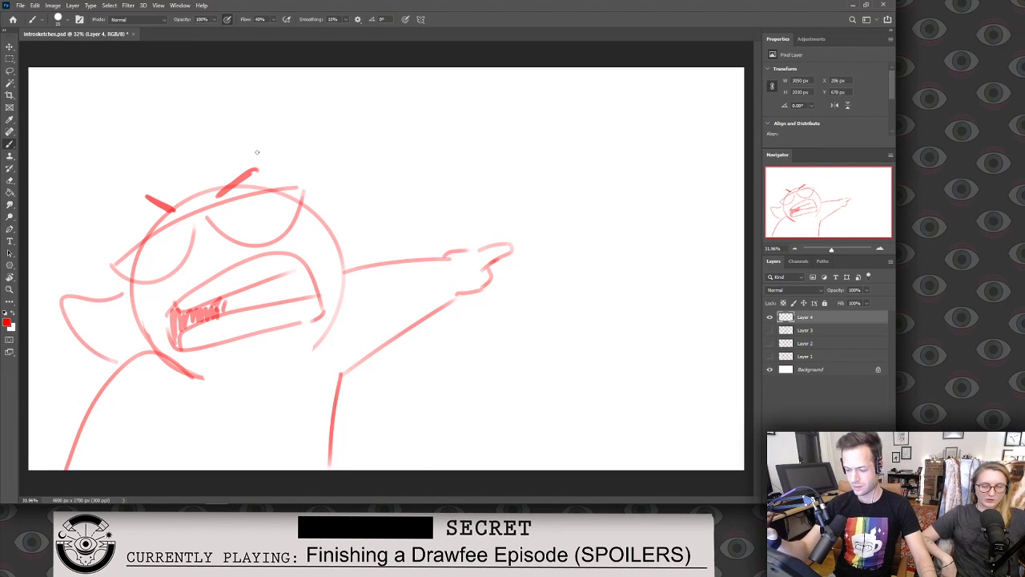
drag(180, 211, 206, 194)
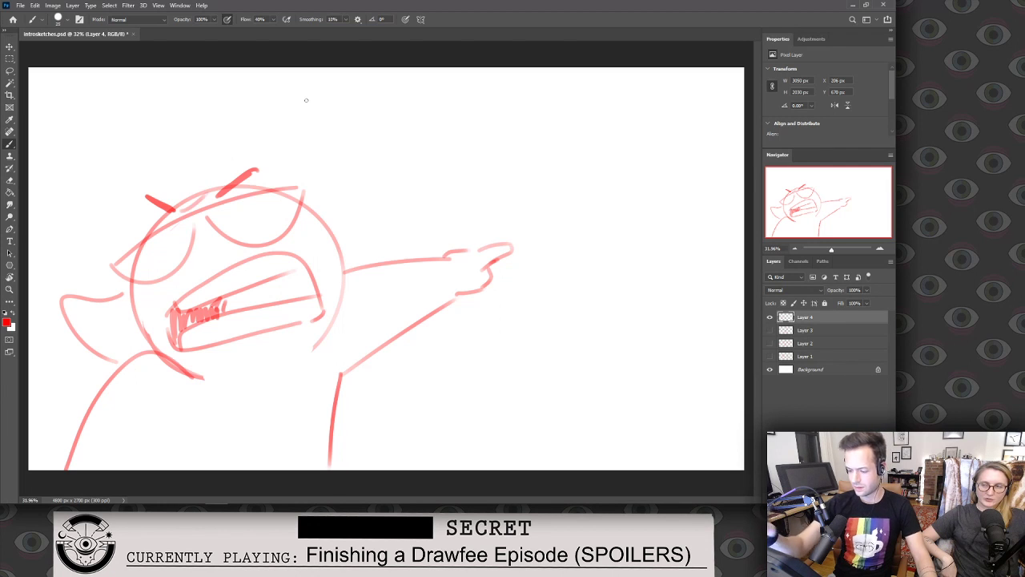
Redraw the torso's side line under the pointing arm at more of a slant and erase part of the old line.
drag(353, 365, 306, 468)
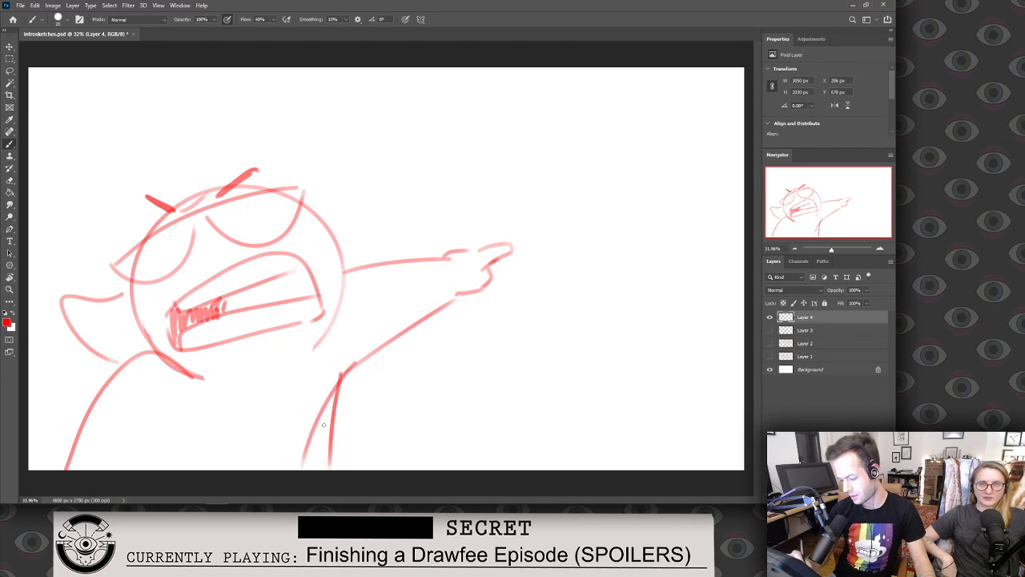
key(ctrl+z)
drag(351, 370, 316, 469)
key(e)
drag(347, 388, 332, 406)
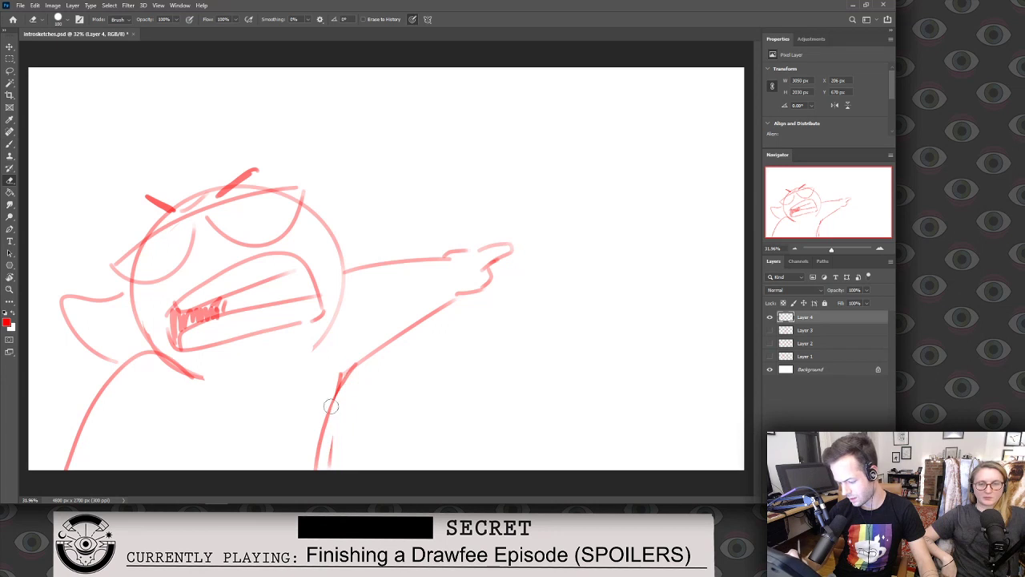
Strengthen the right side of the head outline and sketch the character's other hand in front of the lower torso.
key(b)
mouse_move(307, 203)
mouse_down()
mouse_move(343, 291)
mouse_move(314, 356)
mouse_up()
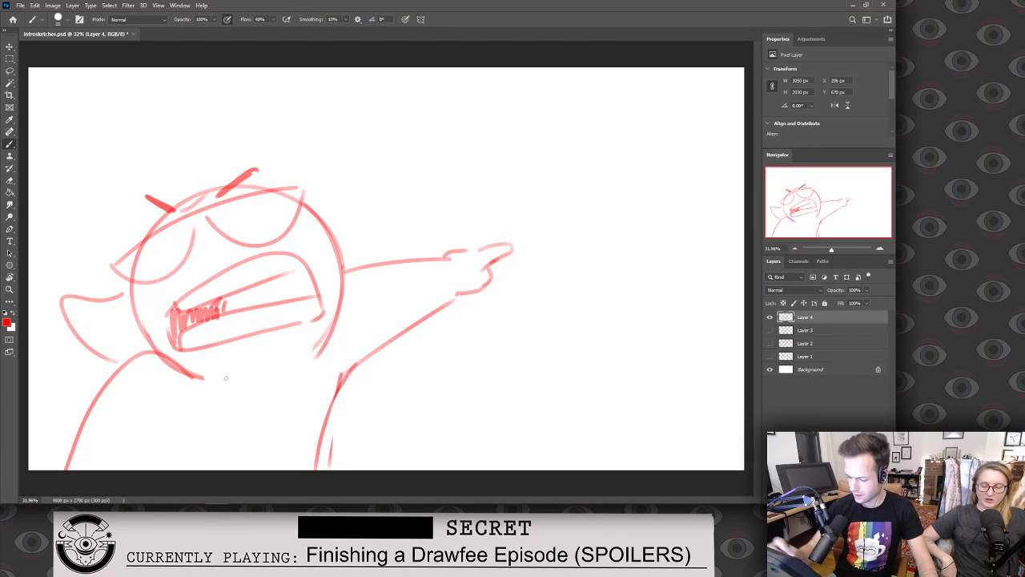
mouse_move(134, 469)
mouse_down()
mouse_move(172, 439)
mouse_move(145, 448)
mouse_move(172, 412)
mouse_move(198, 413)
mouse_move(224, 469)
mouse_up()
key(ctrl+z)
mouse_move(144, 451)
mouse_down()
mouse_move(160, 400)
mouse_move(186, 410)
mouse_up()
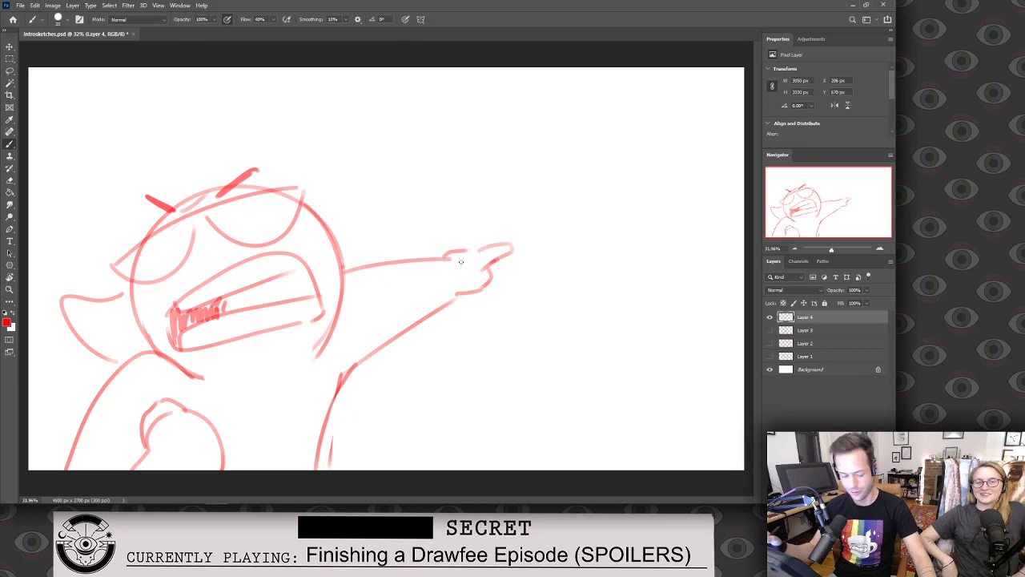
Draw a large rectangular board behind the pointing hand.
mouse_move(445, 237)
mouse_down()
mouse_move(434, 136)
mouse_move(673, 105)
mouse_up()
drag(679, 109, 683, 237)
mouse_move(455, 319)
mouse_down()
mouse_move(456, 348)
mouse_move(654, 332)
mouse_up()
key(ctrl+z)
drag(461, 350, 672, 328)
mouse_move(684, 242)
mouse_down()
mouse_move(689, 322)
mouse_move(679, 326)
mouse_up()
Letter the heading "BLENDER" across the upper part of the board.
drag(469, 138, 474, 171)
mouse_move(502, 133)
mouse_down()
mouse_move(519, 165)
mouse_move(576, 153)
mouse_up()
mouse_move(577, 156)
mouse_down()
mouse_move(587, 130)
mouse_move(594, 157)
mouse_up()
drag(595, 127, 626, 152)
mouse_move(626, 127)
mouse_down()
mouse_move(638, 149)
mouse_move(642, 121)
mouse_up()
drag(642, 122, 651, 168)
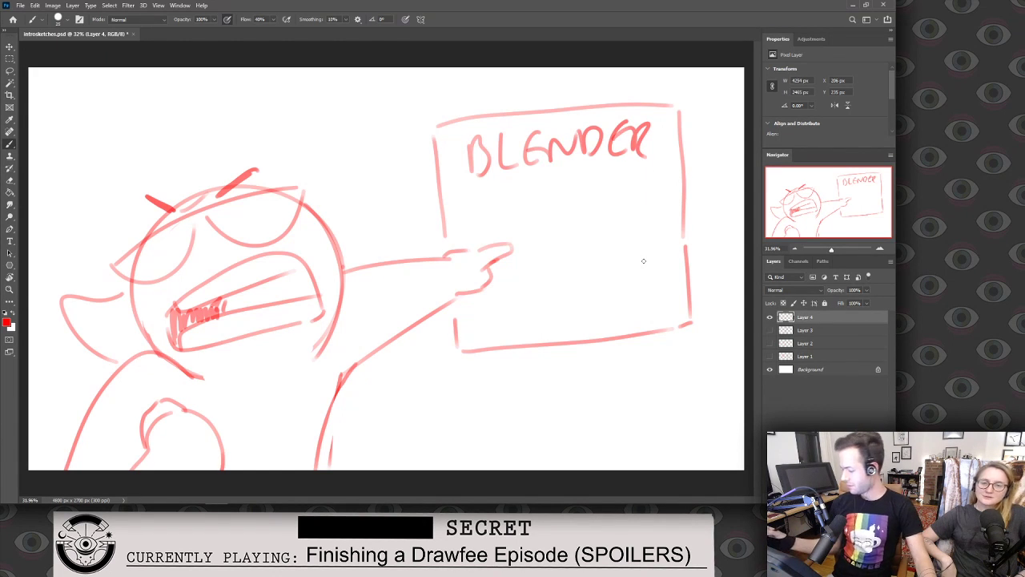
Hide the board drawing's layer, then on a new layer draw an oval head with a small bun at its upper right.
click(769, 317)
key(ctrl+shift+alt+n)
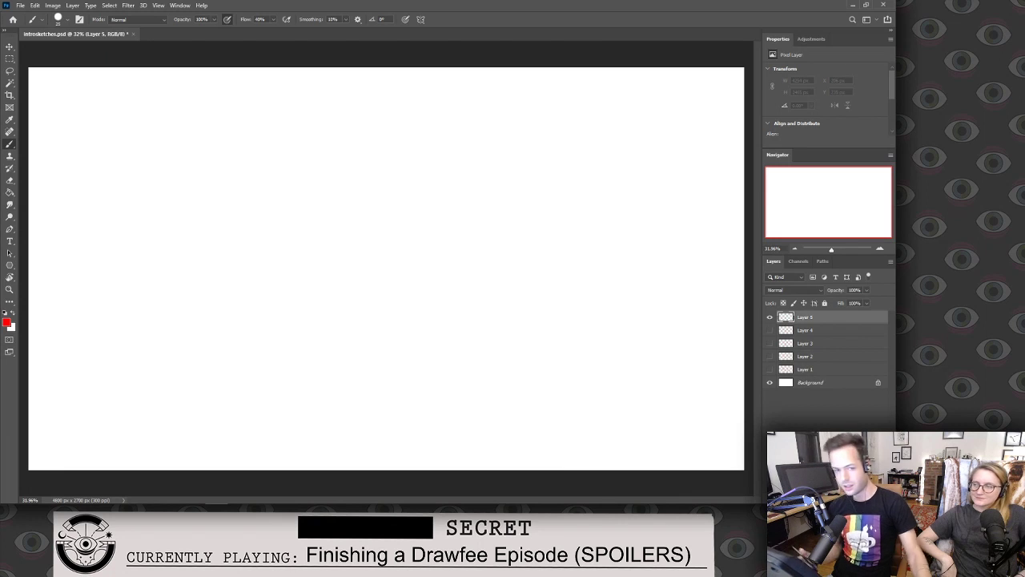
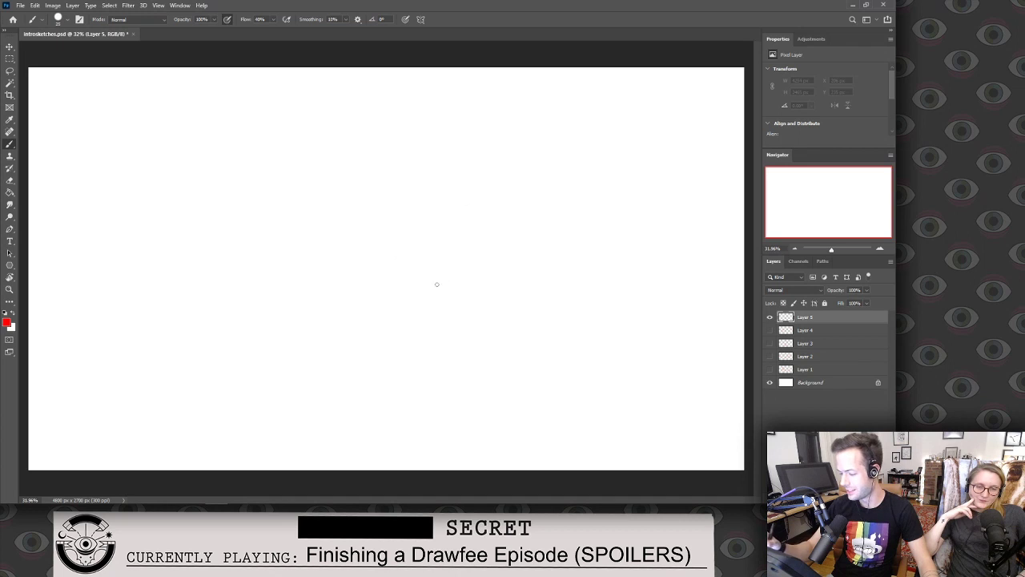
mouse_move(443, 303)
mouse_down()
mouse_move(544, 201)
mouse_move(433, 305)
mouse_up()
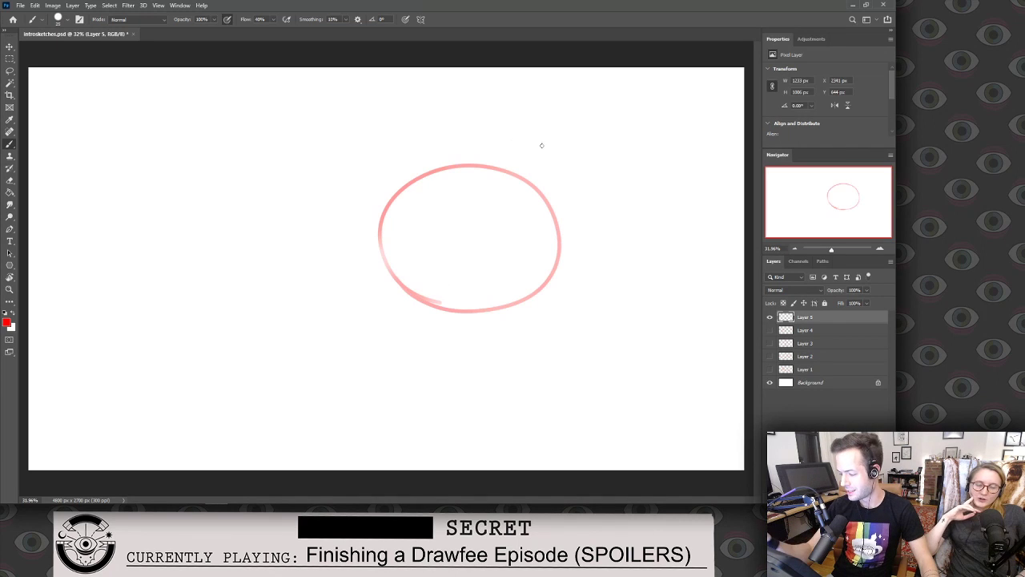
mouse_move(524, 180)
mouse_down()
mouse_move(531, 164)
mouse_move(548, 191)
mouse_up()
Draw a large scalloped beard outline around and below the head, with a side line running down from the bun.
mouse_move(387, 204)
mouse_down()
mouse_move(333, 225)
mouse_move(340, 282)
mouse_move(304, 330)
mouse_move(346, 343)
mouse_up()
key(ctrl+z)
mouse_move(334, 281)
mouse_down()
mouse_move(339, 370)
mouse_move(400, 410)
mouse_move(415, 398)
mouse_up()
mouse_move(544, 194)
mouse_down()
mouse_move(575, 328)
mouse_move(514, 400)
mouse_move(462, 391)
mouse_move(424, 415)
mouse_up()
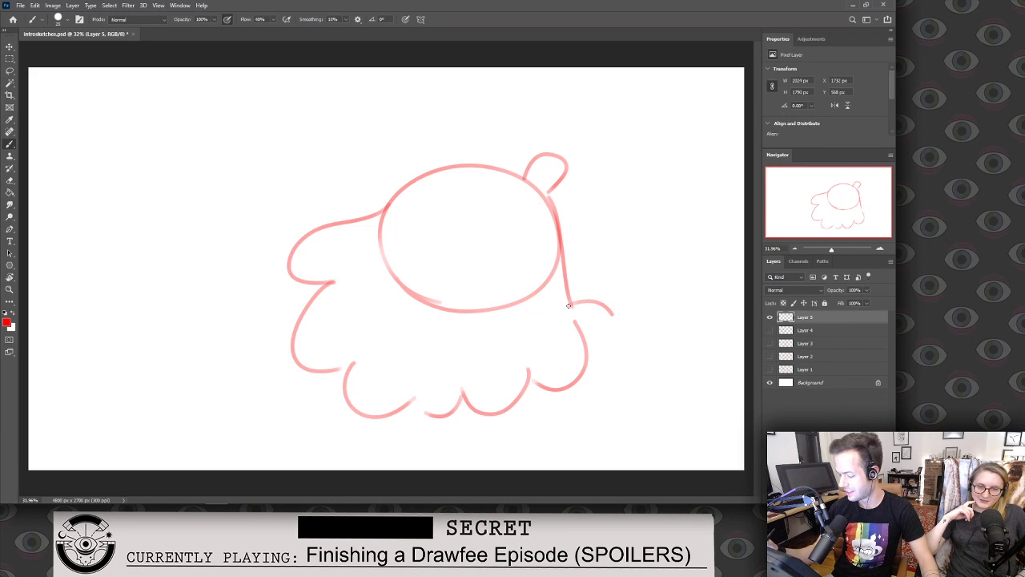
Redraw the right lobe of the beard as one curve and sketch the character's shoulder lines on both sides.
key(e)
drag(524, 387, 545, 377)
key(b)
mouse_move(492, 411)
mouse_down()
mouse_move(513, 400)
mouse_move(534, 331)
mouse_move(585, 364)
mouse_up()
key(e)
key(b)
mouse_move(532, 332)
mouse_down()
mouse_move(576, 319)
mouse_move(606, 443)
mouse_up()
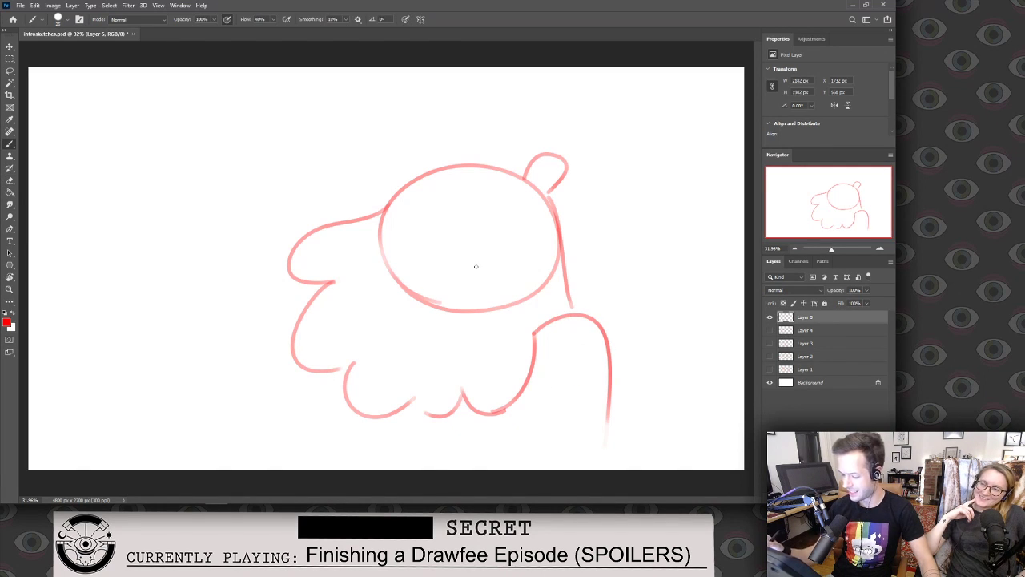
key(e)
key(b)
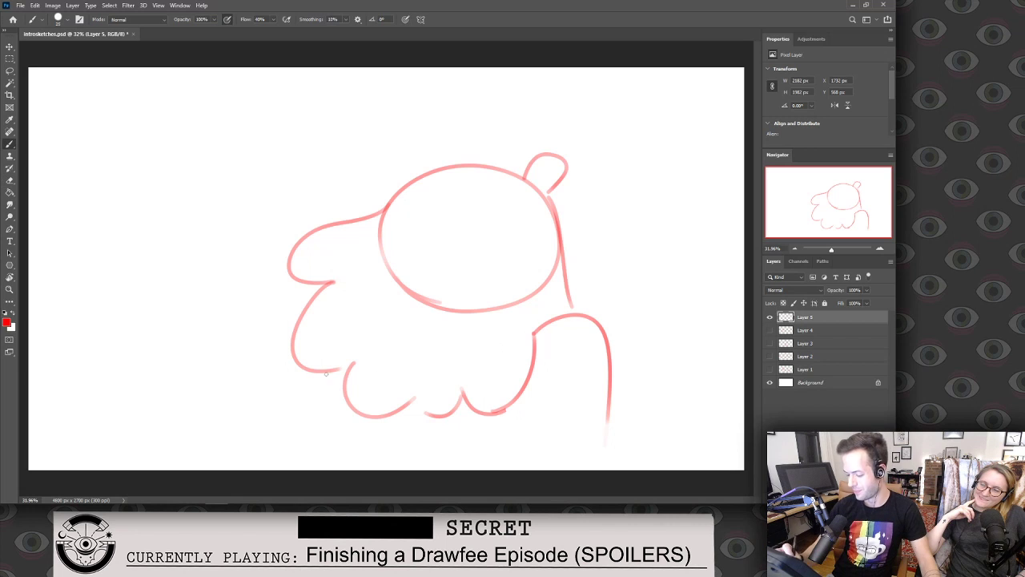
drag(323, 370, 297, 431)
Erase the lower half of the head oval and draw two small eyes and a smiling mouth high on the face.
key(e)
mouse_move(556, 258)
mouse_down()
mouse_move(547, 268)
mouse_move(382, 240)
mouse_up()
key(b)
mouse_move(427, 195)
mouse_down()
mouse_move(459, 183)
mouse_move(447, 190)
mouse_move(509, 213)
mouse_move(463, 213)
mouse_move(486, 206)
mouse_up()
key(ctrl+z)
Sketch a raised open hand with its forearm on each side of the bearded character.
mouse_move(566, 447)
mouse_down()
mouse_move(640, 369)
mouse_move(668, 378)
mouse_up()
mouse_move(633, 419)
mouse_down()
mouse_move(665, 390)
mouse_move(629, 455)
mouse_up()
mouse_move(242, 413)
mouse_down()
mouse_move(253, 463)
mouse_move(244, 414)
mouse_move(322, 451)
mouse_move(333, 469)
mouse_up()
drag(245, 387, 291, 397)
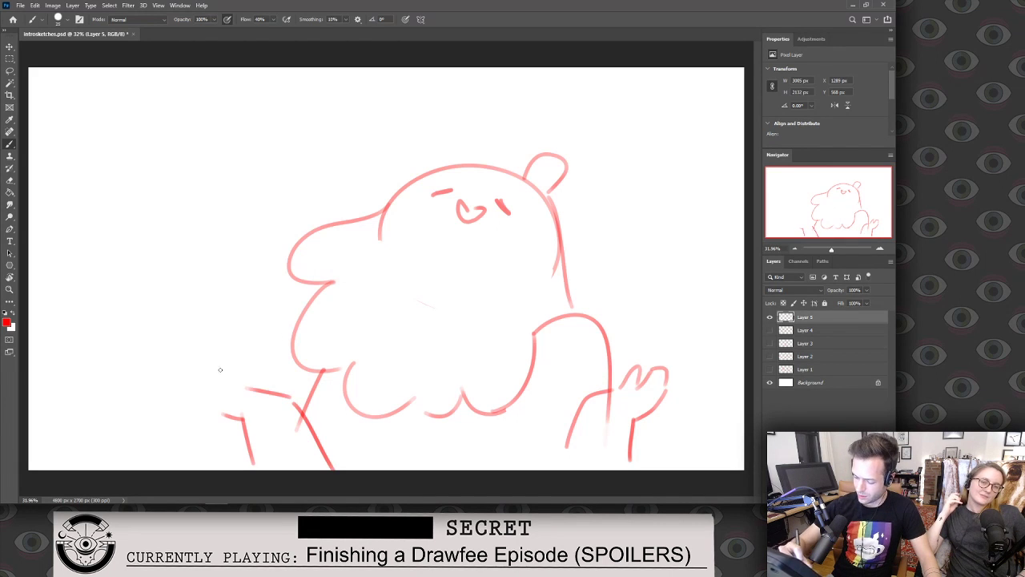
mouse_move(218, 408)
mouse_down()
mouse_move(237, 385)
mouse_move(226, 365)
mouse_move(226, 392)
mouse_move(205, 373)
mouse_up()
Erase the leftover ends of the head oval and the shoulder line's inner end beside the beard.
key(e)
drag(382, 239, 384, 213)
drag(551, 254, 554, 276)
drag(564, 315, 541, 329)
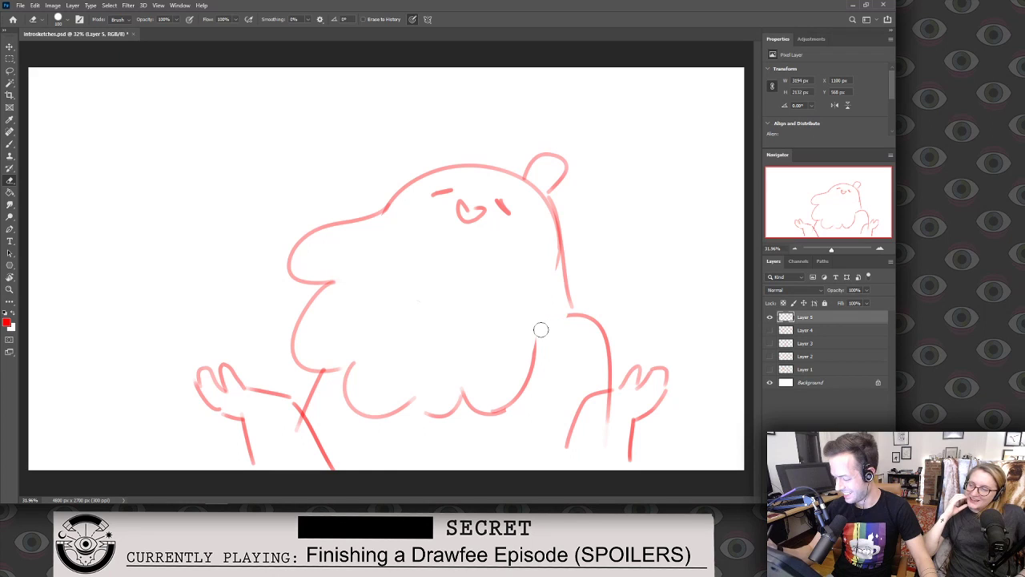
Touch up the inner end of the right shoulder line and erase bits of the beard's right edge.
key(b)
drag(538, 330, 574, 314)
key(e)
drag(535, 340, 468, 404)
drag(524, 384, 528, 390)
drag(535, 327, 547, 319)
Redraw the side line below the bun at a wider slant and replace the beard's right lobes with fuller ones.
key(b)
mouse_move(554, 195)
mouse_down()
mouse_move(590, 308)
mouse_move(573, 304)
mouse_move(549, 219)
mouse_move(595, 317)
mouse_move(525, 396)
mouse_move(490, 404)
mouse_up()
key(e)
key(b)
key(ctrl+z)
key(e)
mouse_move(546, 320)
mouse_down()
mouse_move(555, 312)
mouse_move(505, 384)
mouse_move(426, 416)
mouse_up()
key(b)
key(e)
key(b)
key(e)
key(b)
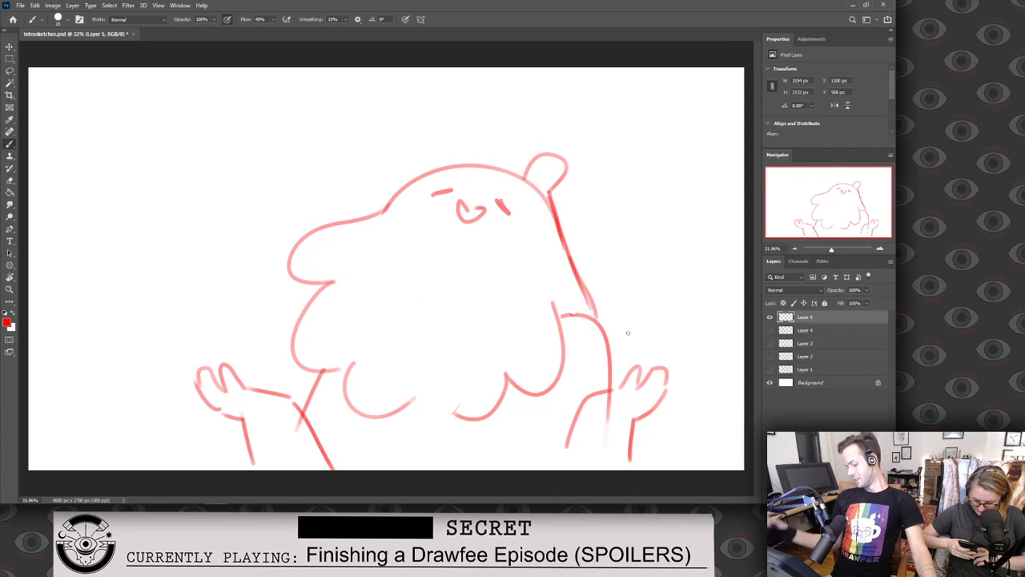
Move the bearded character slightly to the right and enlarge it a little.
key(v)
drag(576, 344, 584, 342)
key(ctrl+t)
drag(671, 154, 694, 138)
mouse_move(640, 214)
mouse_down()
mouse_move(654, 208)
mouse_move(640, 213)
mouse_up()
key(Return)
key(l)
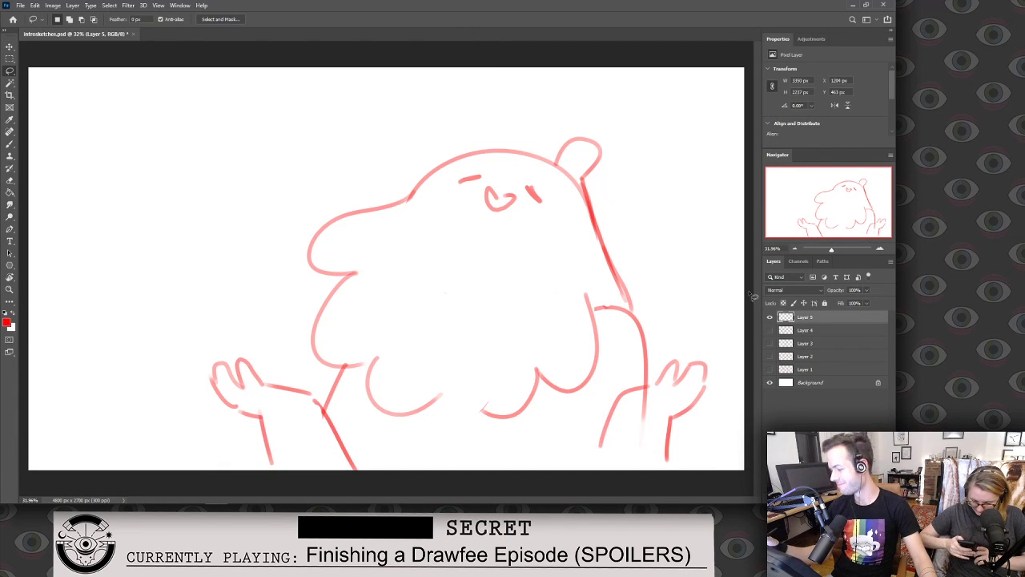
Erase the bun on the character's head and redraw it smaller and lower.
key(e)
mouse_move(561, 156)
mouse_down()
mouse_move(590, 152)
mouse_move(557, 167)
mouse_move(571, 181)
mouse_up()
key(b)
key(ctrl+z)
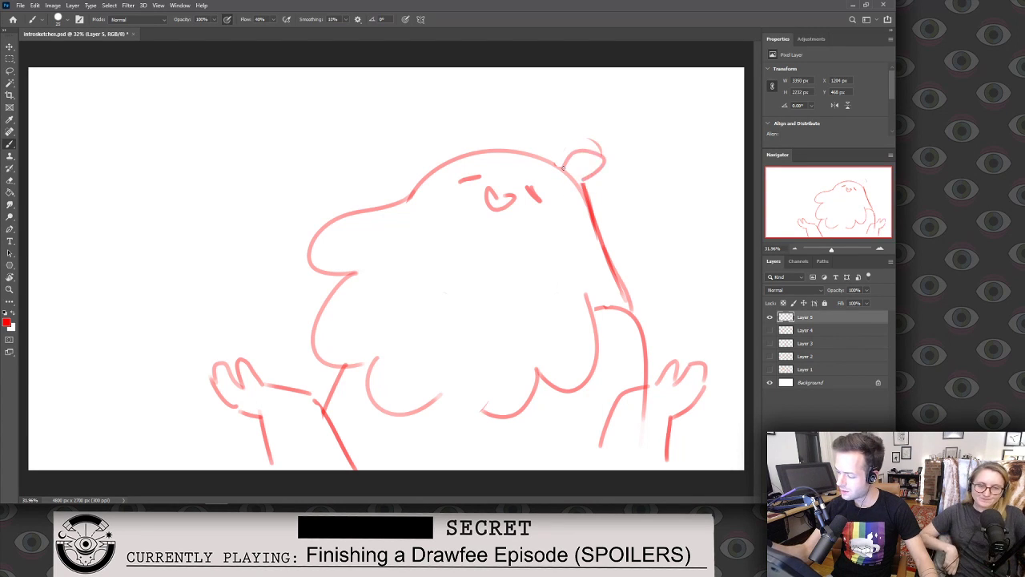
drag(566, 167, 582, 179)
key(e)
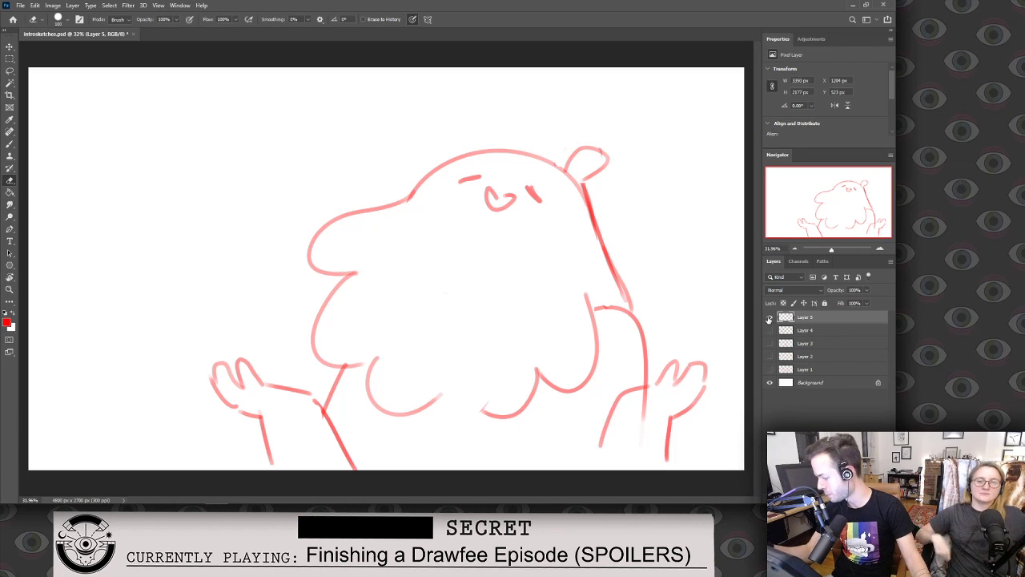
Hide the bearded character's layer, then on a new layer draw a small oval head with two hands below it.
click(768, 318)
key(ctrl+shift+alt+n)
key(b)
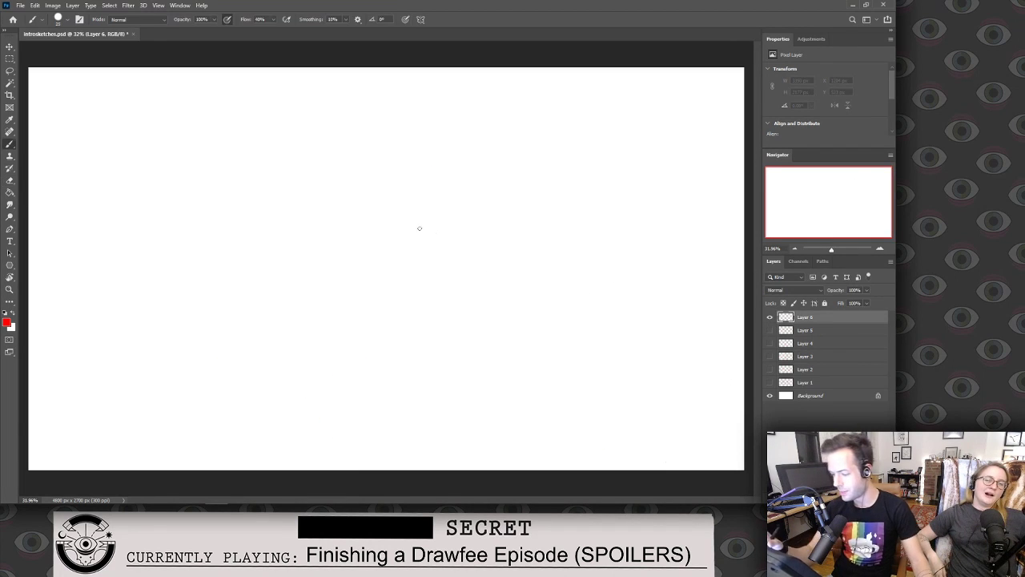
mouse_move(384, 250)
mouse_down()
mouse_move(409, 247)
mouse_move(389, 252)
mouse_up()
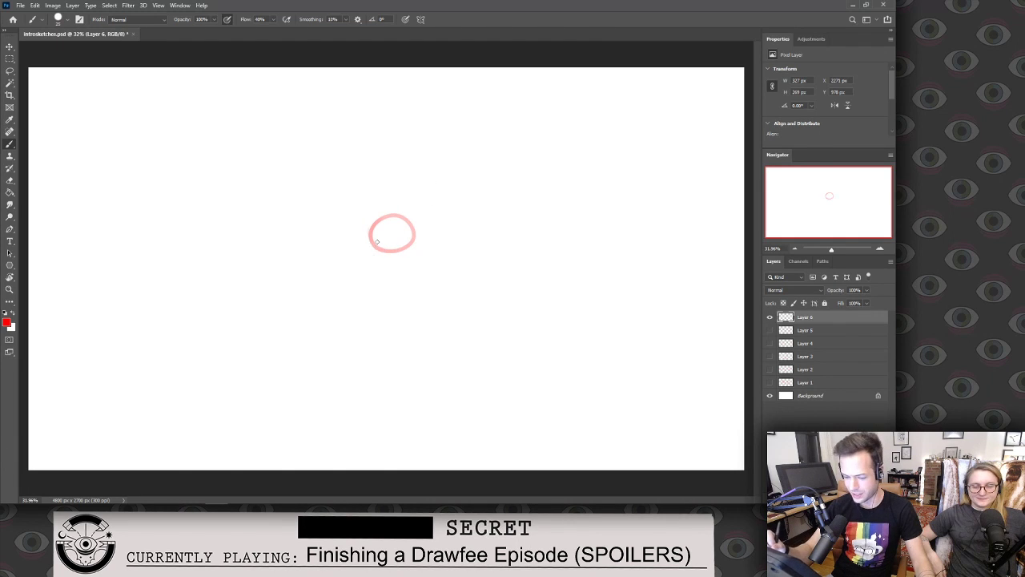
mouse_move(373, 276)
mouse_down()
mouse_move(374, 259)
mouse_move(381, 278)
mouse_move(388, 261)
mouse_move(398, 279)
mouse_up()
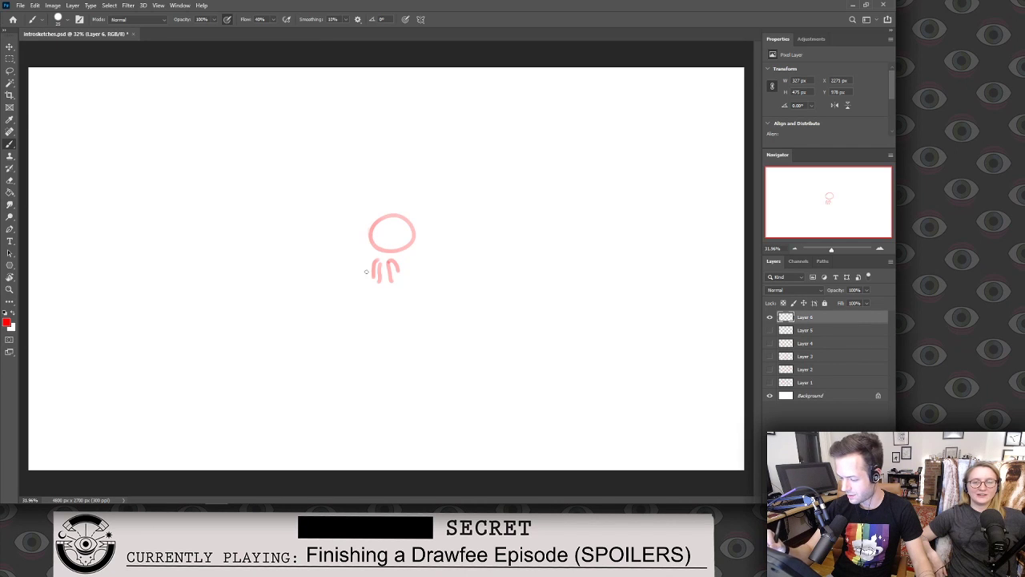
Draw the small figure's bent arms around the hands and add its legs and feet.
mouse_move(362, 250)
mouse_down()
mouse_move(364, 282)
mouse_move(362, 264)
mouse_move(358, 278)
mouse_move(369, 281)
mouse_move(416, 280)
mouse_move(410, 249)
mouse_up()
key(ctrl+z)
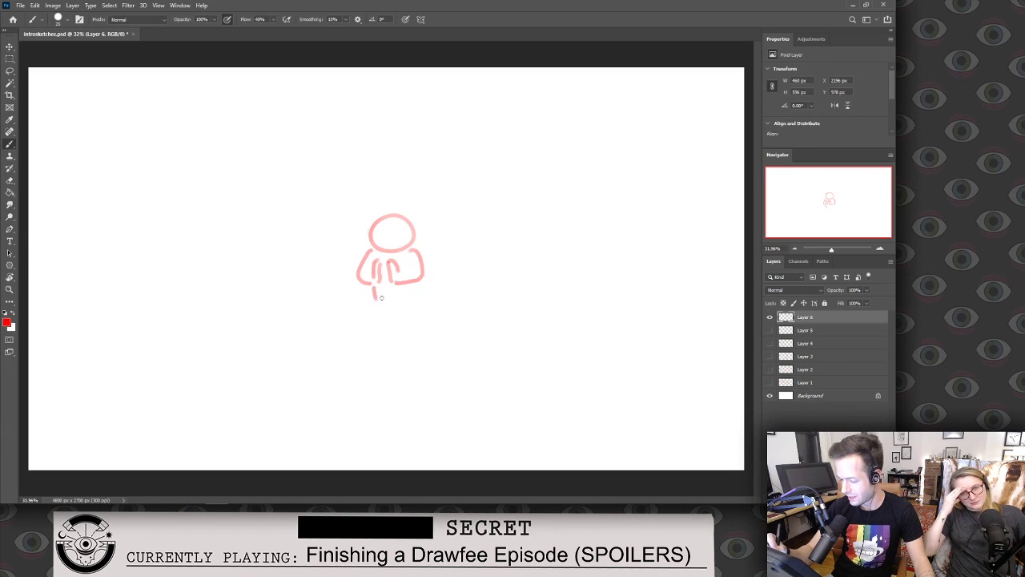
mouse_move(374, 286)
mouse_down()
mouse_move(375, 319)
mouse_move(391, 321)
mouse_move(401, 295)
mouse_move(389, 301)
mouse_move(393, 312)
mouse_move(402, 292)
mouse_move(416, 325)
mouse_move(404, 313)
mouse_move(405, 322)
mouse_move(421, 326)
mouse_move(412, 269)
mouse_up()
key(ctrl+z)
key(ctrl+z)
key(ctrl+z)
key(ctrl+z)
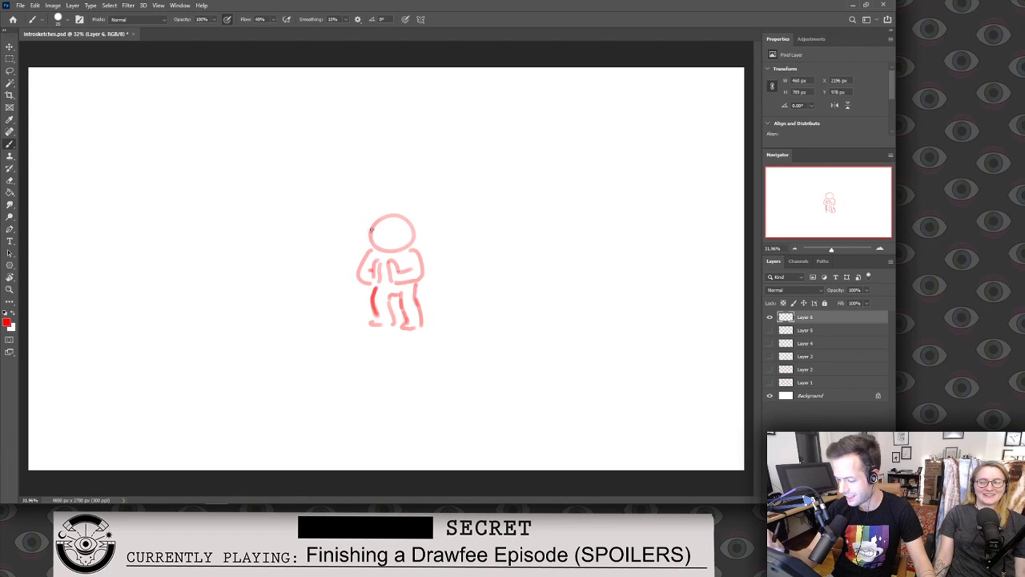
Add side hair, a bun, dot eyes, a small smile and a scalloped beard to the small figure.
mouse_move(371, 229)
mouse_down()
mouse_move(360, 253)
mouse_move(406, 256)
mouse_move(418, 240)
mouse_move(415, 252)
mouse_up()
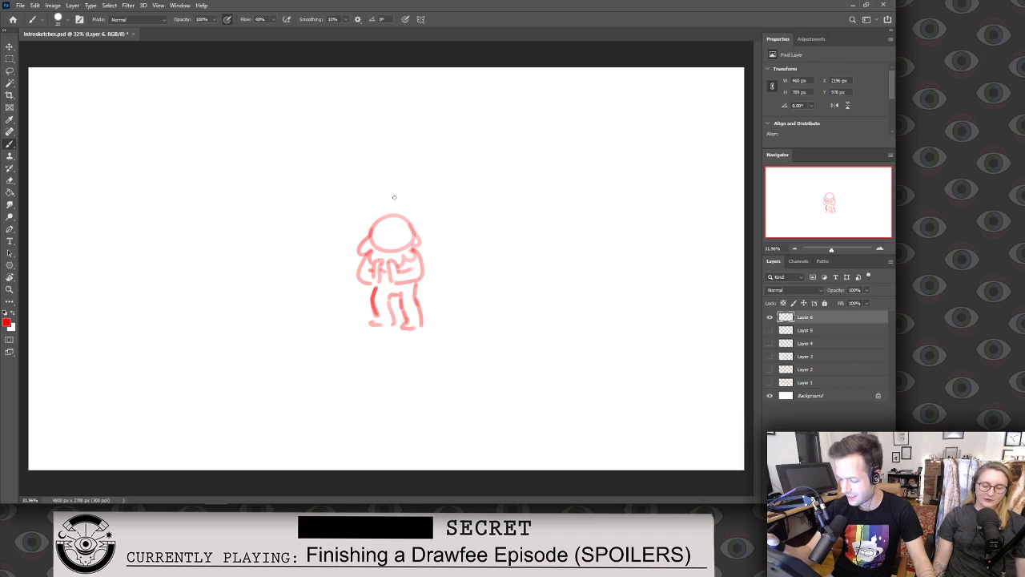
drag(397, 215, 379, 220)
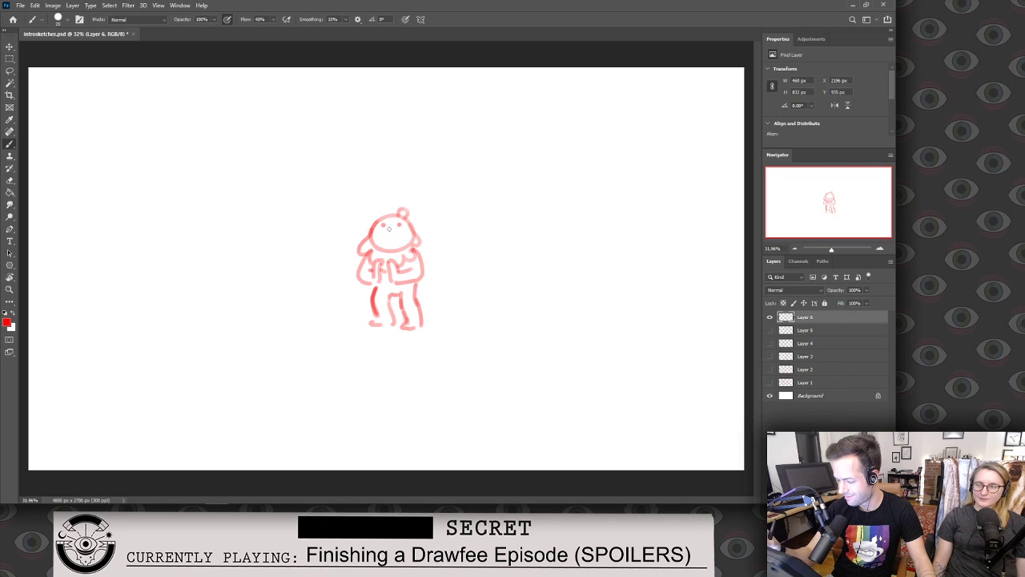
mouse_move(388, 227)
mouse_down()
mouse_move(423, 240)
mouse_move(410, 225)
mouse_move(404, 248)
mouse_up()
key(e)
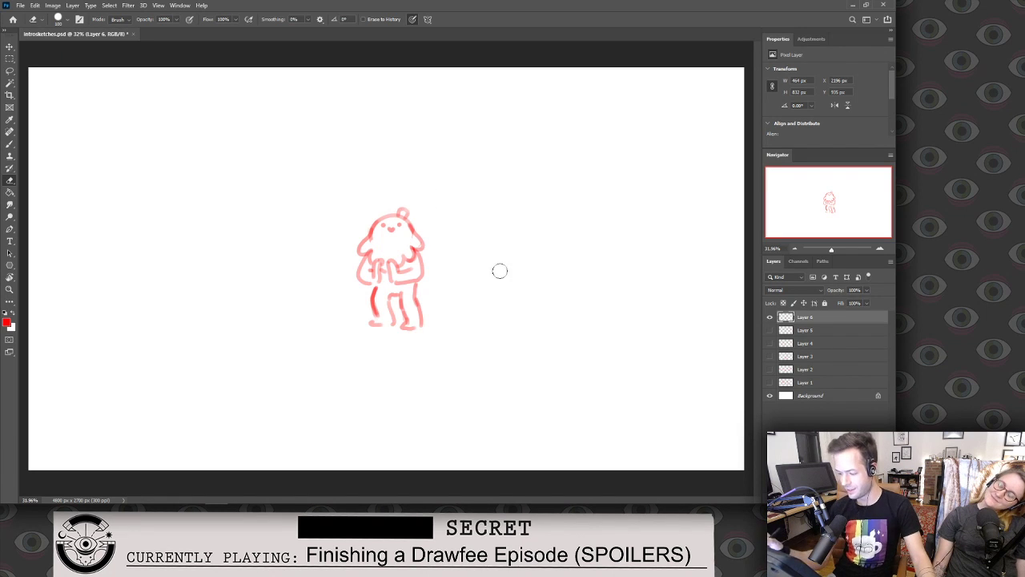
Shift the small figure slightly left and draw a pair of tiny bubble shapes on each side of its head.
key(v)
drag(409, 299, 384, 296)
key(l)
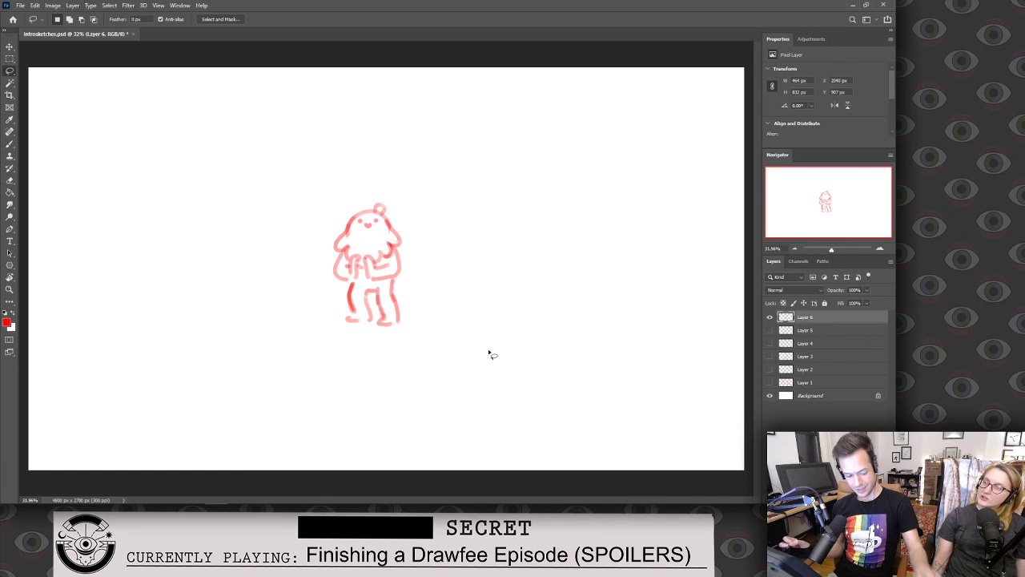
key(b)
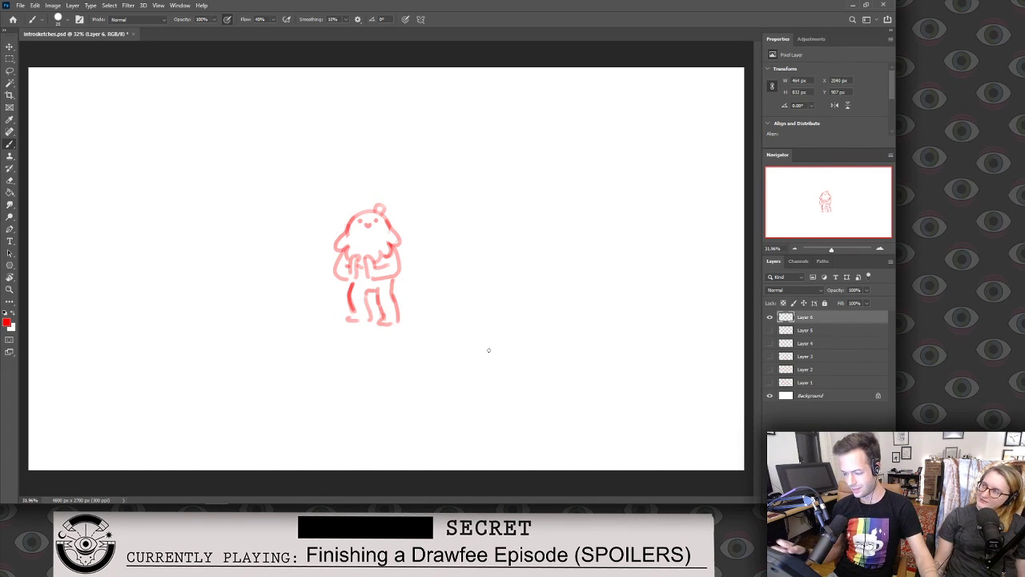
mouse_move(327, 197)
mouse_down()
mouse_move(325, 212)
mouse_move(336, 195)
mouse_up()
mouse_move(409, 225)
mouse_down()
mouse_move(417, 221)
mouse_move(407, 235)
mouse_move(421, 222)
mouse_up()
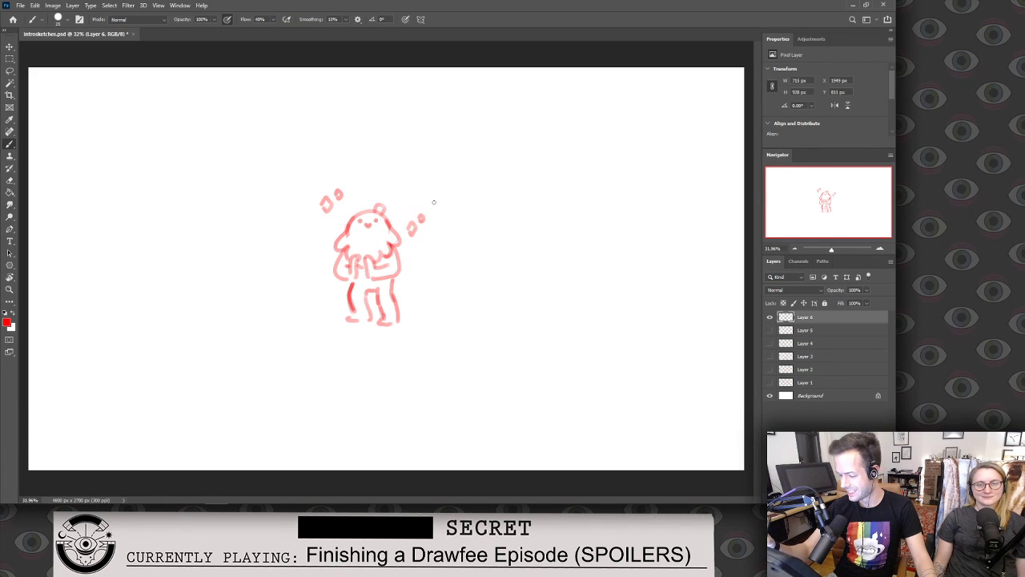
Hide the small figure's layer, then on a new layer draw a large tilted page with rounded corners and fold lines on its right side.
click(770, 317)
key(ctrl+shift+alt+n)
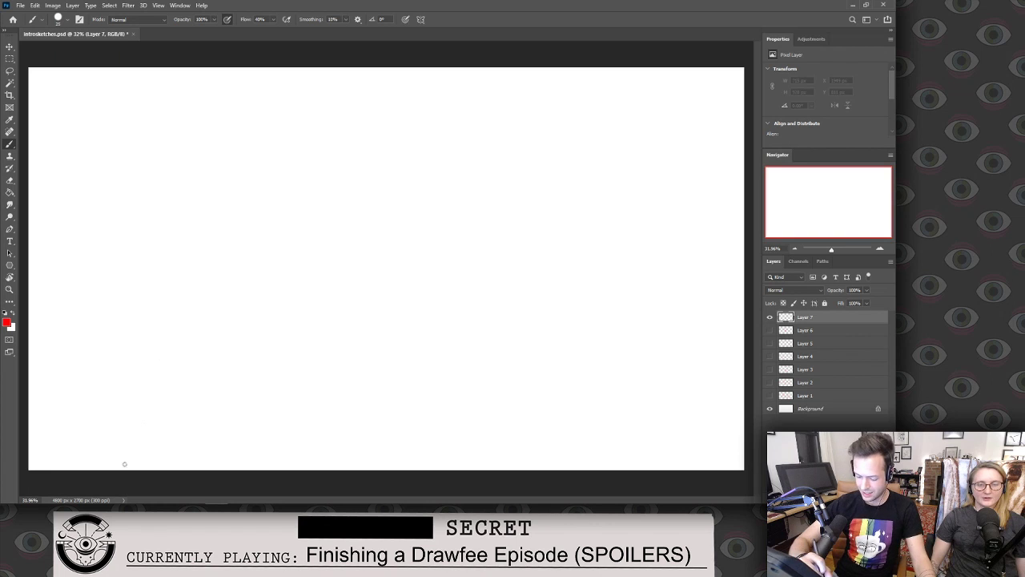
mouse_move(117, 471)
mouse_down()
mouse_move(212, 161)
mouse_move(235, 151)
mouse_move(549, 143)
mouse_up()
key(ctrl+z)
mouse_move(276, 133)
mouse_down()
mouse_move(209, 167)
mouse_move(316, 129)
mouse_up()
mouse_move(216, 146)
mouse_down()
mouse_move(515, 164)
mouse_move(584, 185)
mouse_move(682, 270)
mouse_move(658, 469)
mouse_up()
drag(672, 227, 599, 458)
mouse_move(668, 256)
mouse_down()
mouse_move(610, 454)
mouse_move(665, 243)
mouse_move(640, 468)
mouse_move(657, 303)
mouse_up()
key(ctrl+z)
mouse_move(169, 247)
mouse_down()
mouse_move(589, 309)
mouse_move(624, 323)
mouse_up()
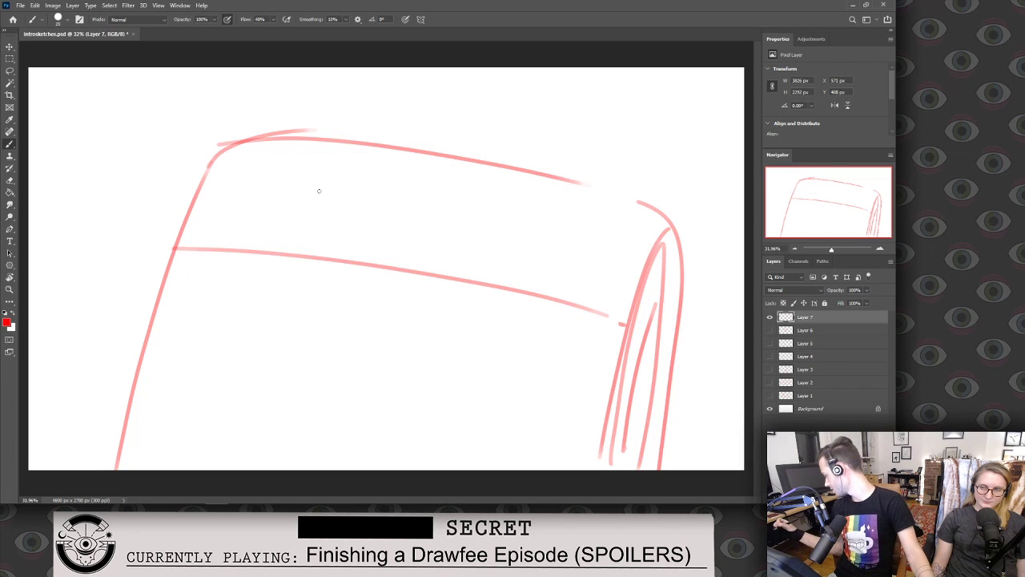
key(e)
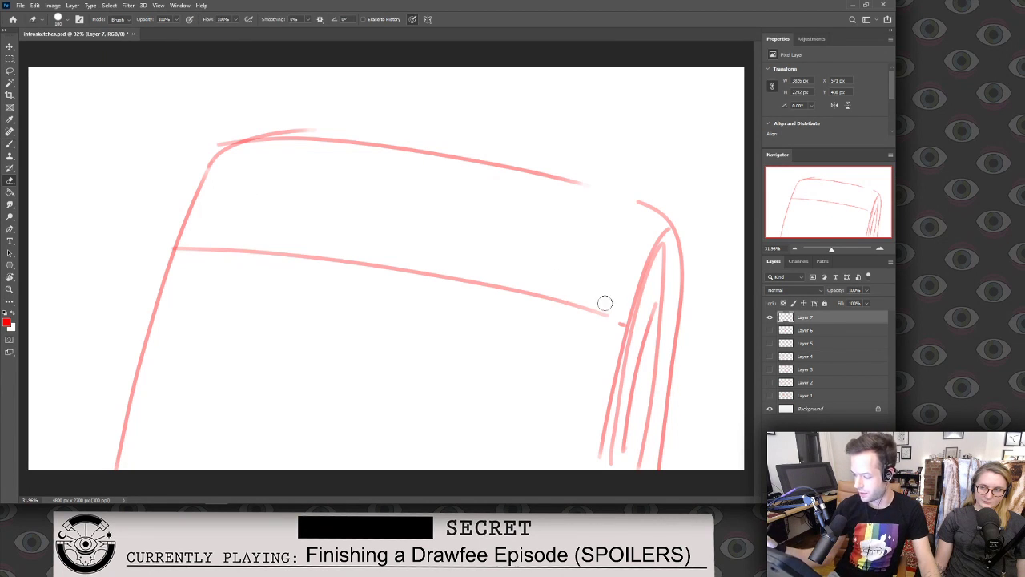
mouse_move(617, 323)
mouse_down()
mouse_move(411, 272)
mouse_move(175, 249)
mouse_up()
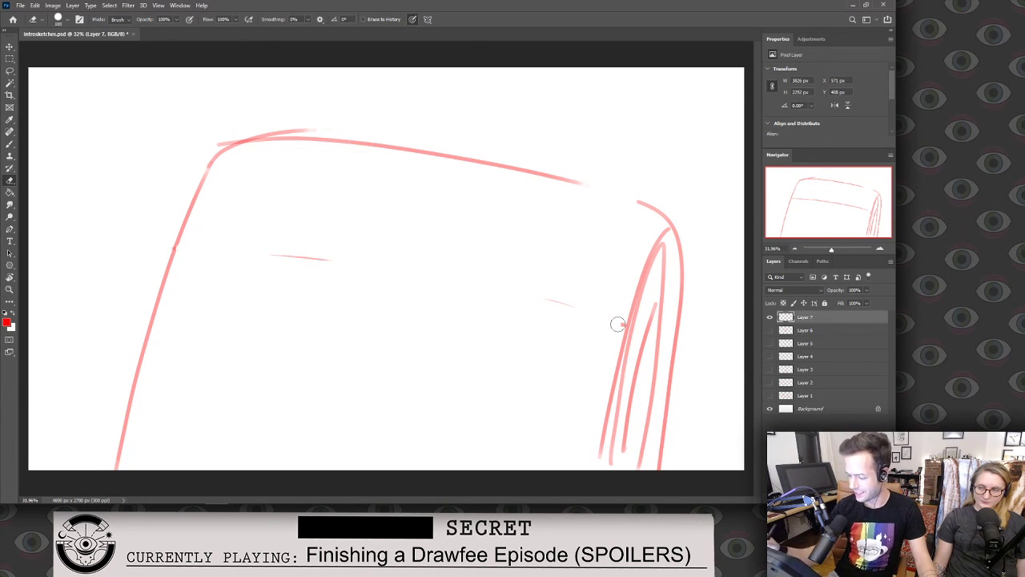
Letter the word "THE" in the upper left part of the page, parallel to its top edge.
key(r)
mouse_move(630, 344)
mouse_down()
mouse_move(643, 327)
mouse_move(632, 284)
mouse_up()
key(b)
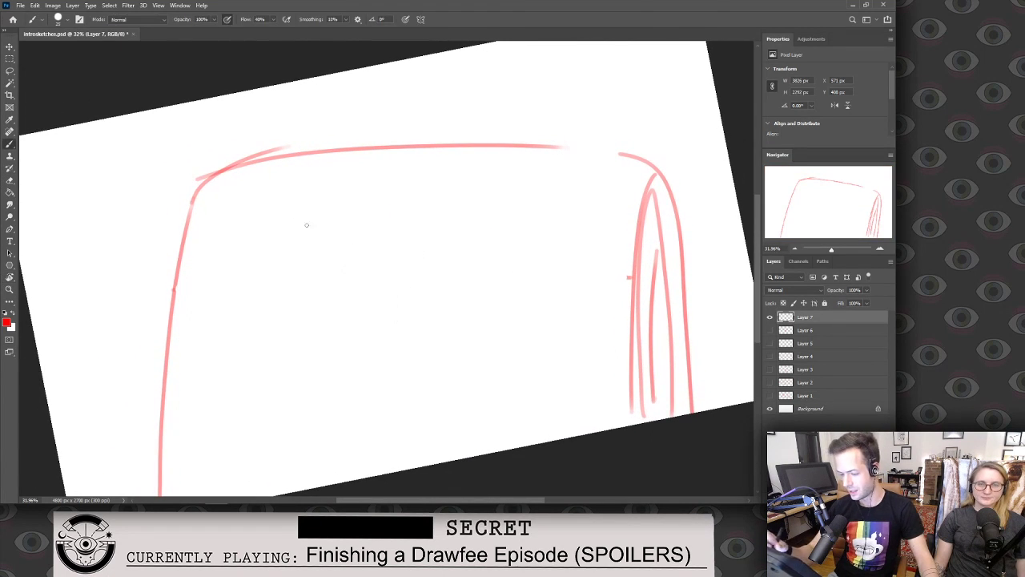
mouse_move(223, 207)
mouse_down()
mouse_move(218, 238)
mouse_move(248, 187)
mouse_move(233, 190)
mouse_move(249, 186)
mouse_move(251, 229)
mouse_up()
key(ctrl+z)
key(ctrl+z)
key(ctrl+z)
mouse_move(278, 177)
mouse_down()
mouse_move(274, 228)
mouse_move(274, 200)
mouse_move(286, 221)
mouse_move(307, 216)
mouse_up()
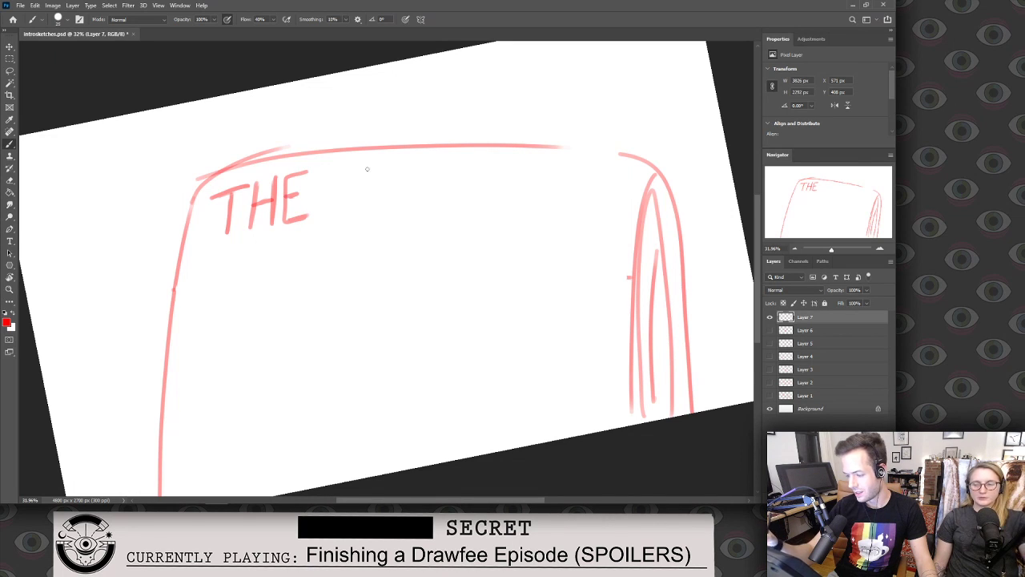
Letter the word "TRUTH" after "THE" along the page's top edge.
drag(356, 168, 352, 218)
drag(340, 169, 367, 164)
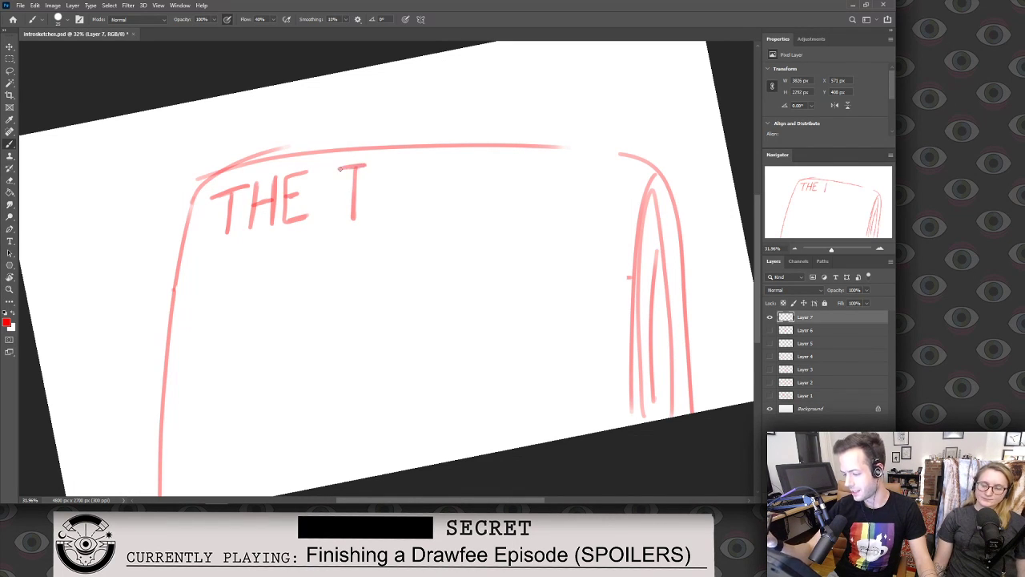
mouse_move(377, 218)
mouse_down()
mouse_move(376, 172)
mouse_move(399, 206)
mouse_up()
mouse_move(413, 165)
mouse_down()
mouse_move(416, 210)
mouse_move(436, 174)
mouse_move(487, 166)
mouse_move(466, 215)
mouse_up()
drag(497, 161, 496, 215)
drag(520, 162, 520, 213)
drag(500, 192, 517, 189)
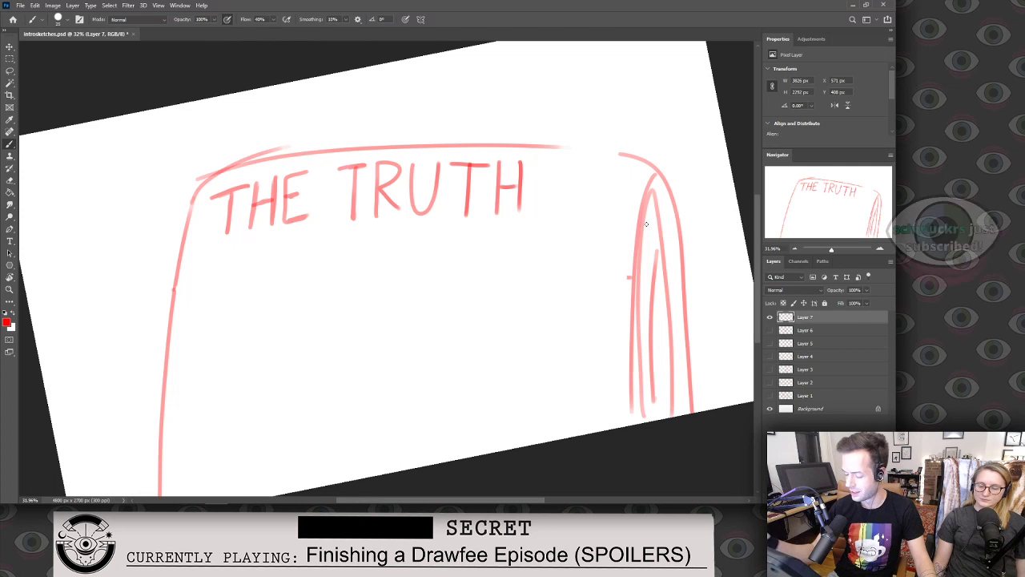
Enlarge the "THE TRUTH" lettering to about 120% and rotate it slightly so it spans the page's width.
key(l)
mouse_move(192, 200)
mouse_down()
mouse_move(235, 275)
mouse_move(201, 188)
mouse_up()
key(v)
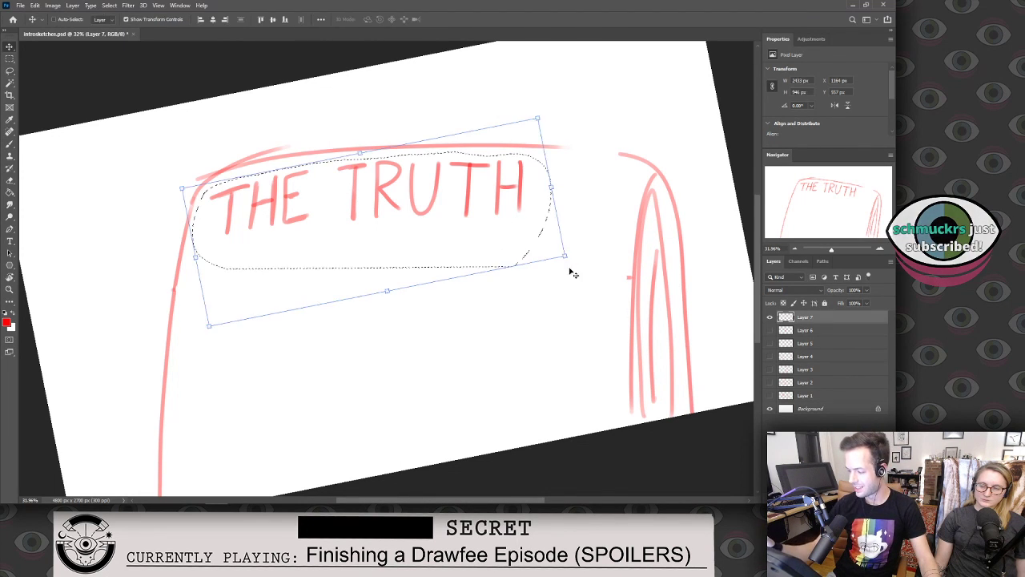
mouse_move(566, 257)
mouse_down()
mouse_move(650, 278)
mouse_move(618, 268)
mouse_up()
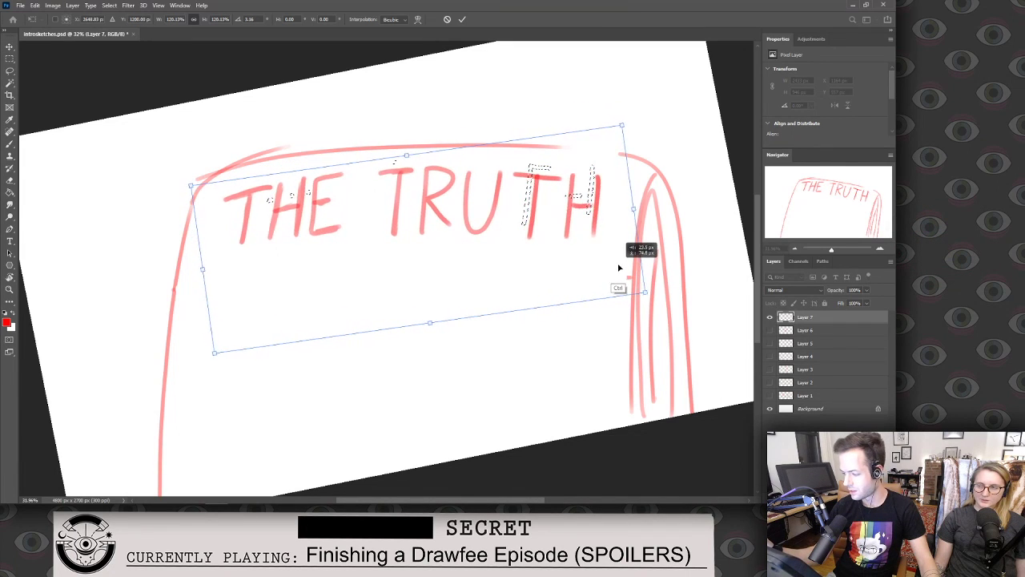
key(Return)
key(ctrl+d)
Letter the word "COME" on a second line beneath "THE TRUTH" on the page.
key(b)
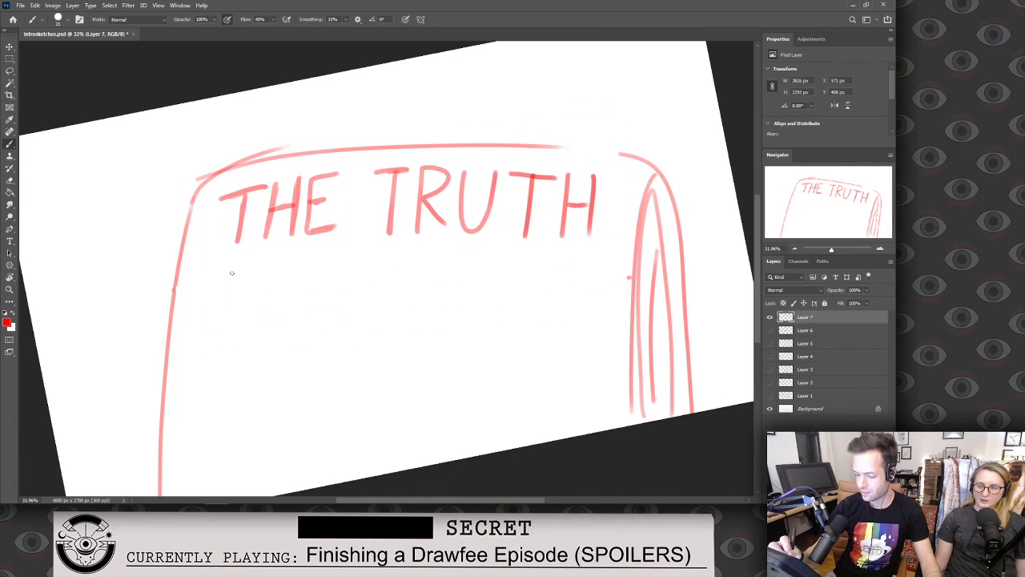
mouse_move(239, 268)
mouse_down()
mouse_move(196, 305)
mouse_move(255, 332)
mouse_up()
mouse_move(287, 269)
mouse_down()
mouse_move(261, 310)
mouse_move(310, 294)
mouse_move(281, 280)
mouse_up()
key(ctrl+z)
mouse_move(250, 319)
mouse_down()
mouse_move(288, 338)
mouse_move(251, 307)
mouse_up()
mouse_move(314, 342)
mouse_down()
mouse_move(312, 312)
mouse_move(345, 298)
mouse_move(366, 333)
mouse_up()
mouse_move(414, 262)
mouse_down()
mouse_move(385, 272)
mouse_move(410, 334)
mouse_up()
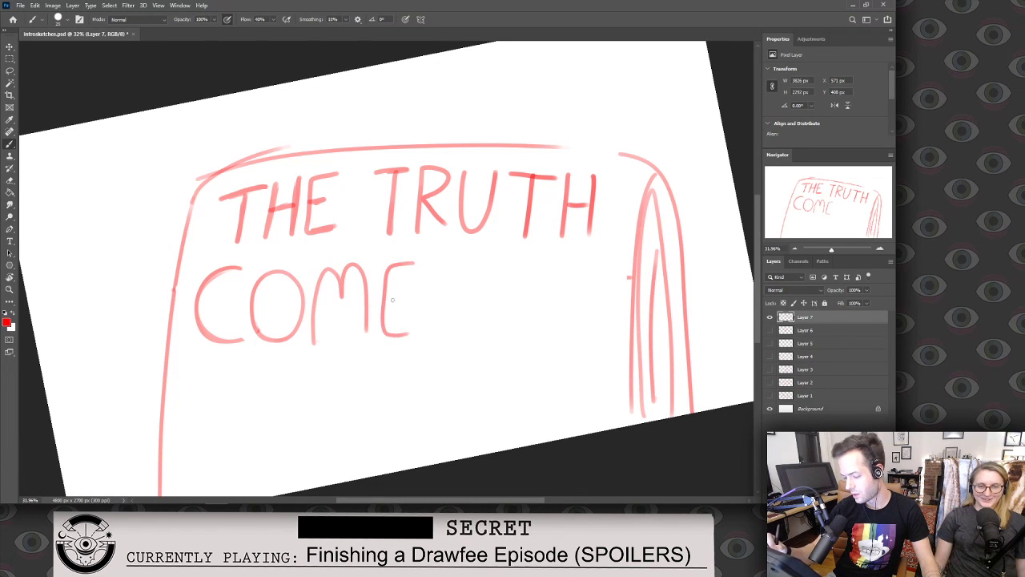
Letter the word "OUT" after "COME", reaching close to the page's fold lines.
mouse_move(481, 268)
mouse_down()
mouse_move(498, 325)
mouse_move(482, 263)
mouse_move(538, 336)
mouse_move(558, 269)
mouse_move(586, 343)
mouse_up()
key(ctrl+z)
drag(597, 266, 594, 341)
drag(565, 264, 618, 259)
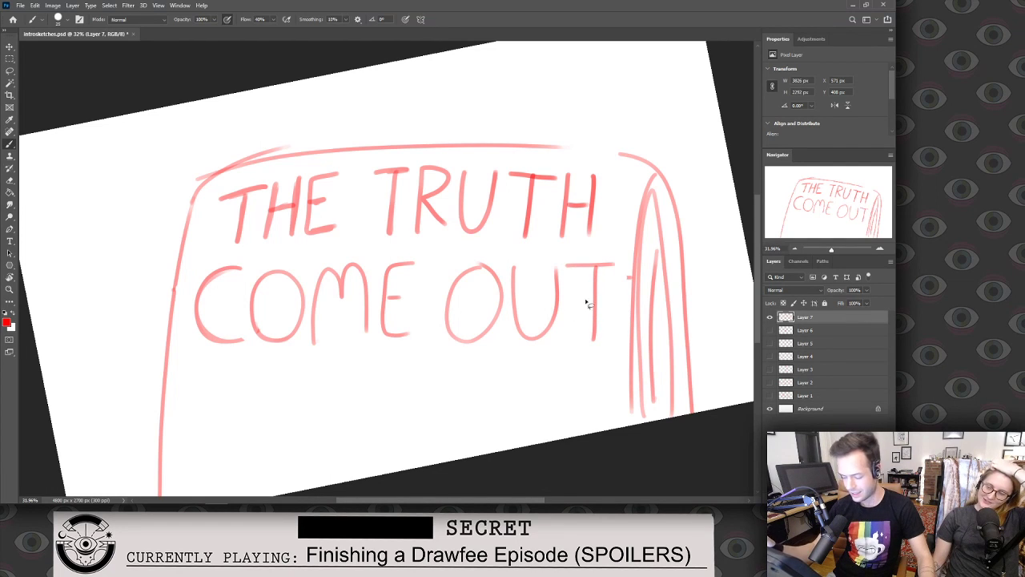
Scale the "COME OUT" lettering down to about 94% to make room before the fold lines.
key(l)
mouse_move(373, 393)
mouse_down()
mouse_move(192, 365)
mouse_move(349, 251)
mouse_move(576, 246)
mouse_up()
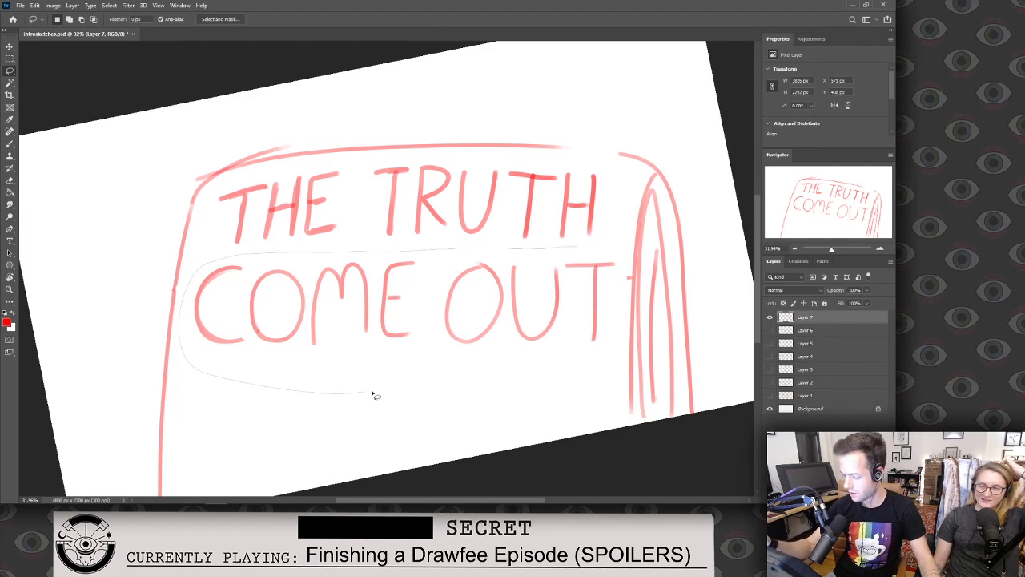
drag(374, 395, 374, 393)
key(ctrl+t)
mouse_move(621, 341)
mouse_down()
mouse_move(623, 369)
mouse_move(627, 354)
mouse_up()
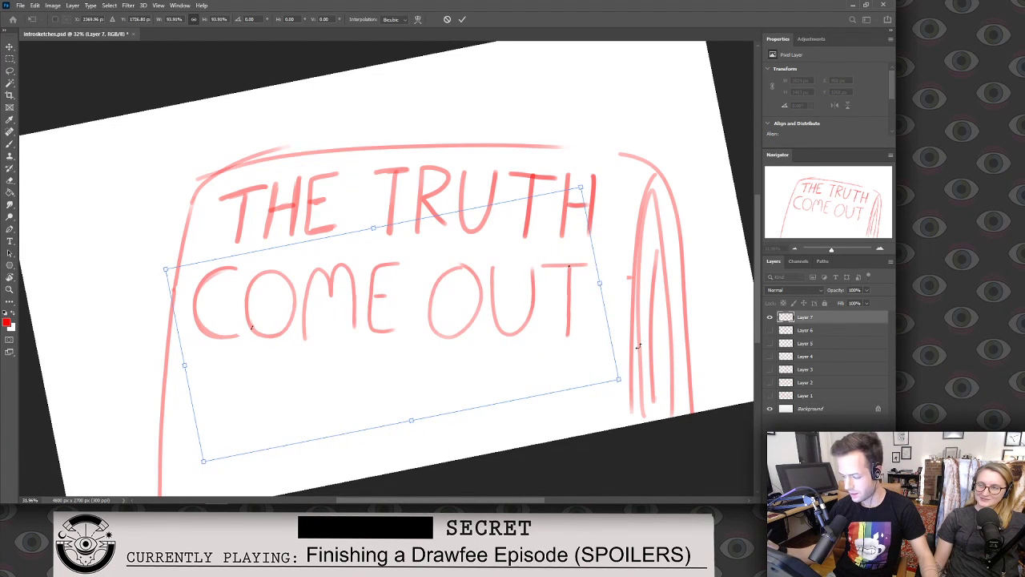
key(Return)
Add two exclamation marks after "COME OUT".
key(b)
key(e)
key(b)
drag(602, 263, 599, 303)
click(594, 325)
drag(614, 262, 612, 317)
key(ctrl+z)
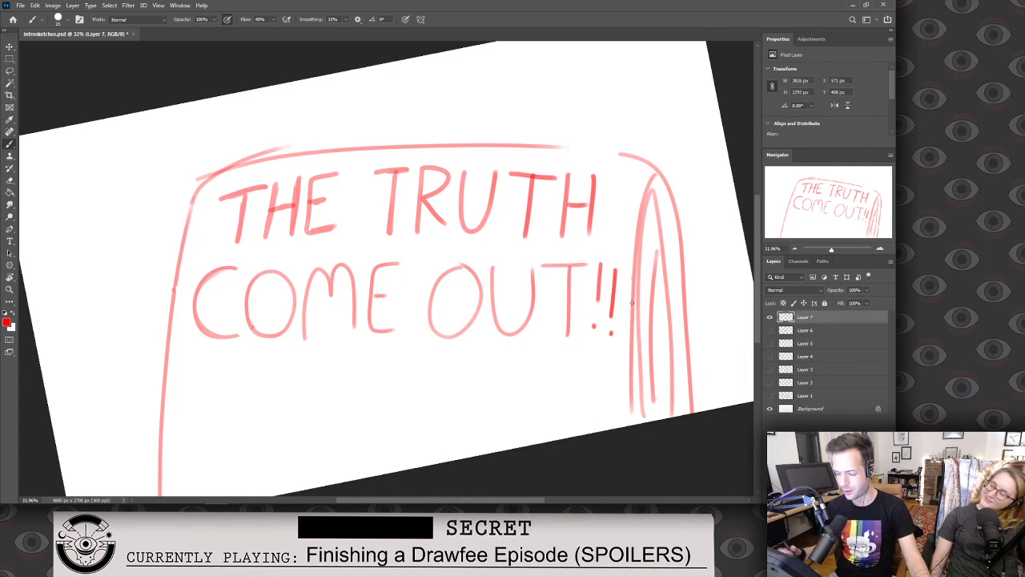
Select both headline lines together and scale them down to about 93%.
key(l)
mouse_move(214, 200)
mouse_down()
mouse_move(270, 377)
mouse_move(253, 384)
mouse_up()
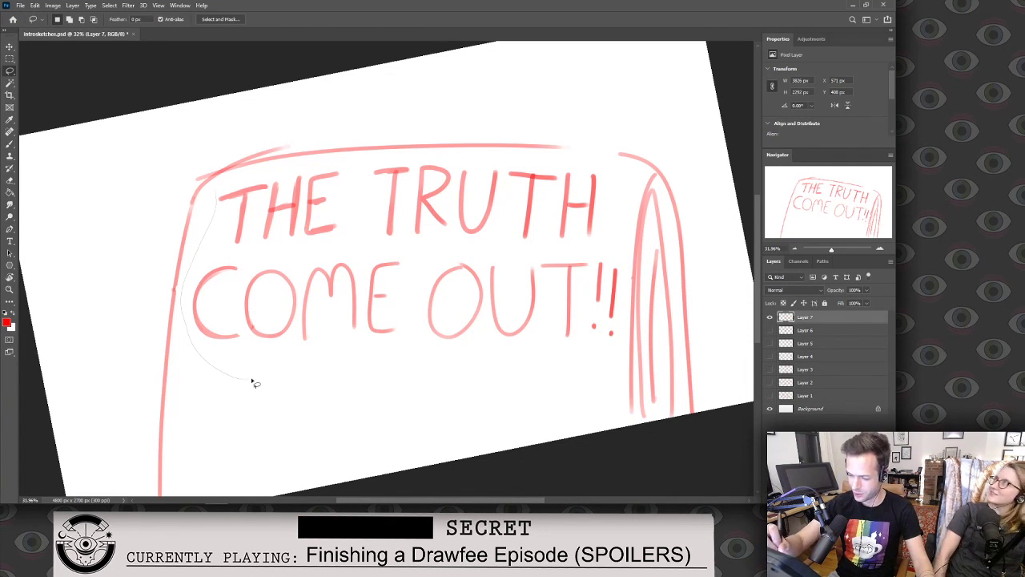
mouse_move(424, 159)
mouse_down()
mouse_move(519, 156)
mouse_move(623, 199)
mouse_move(613, 372)
mouse_move(635, 342)
mouse_move(597, 330)
mouse_up()
key(v)
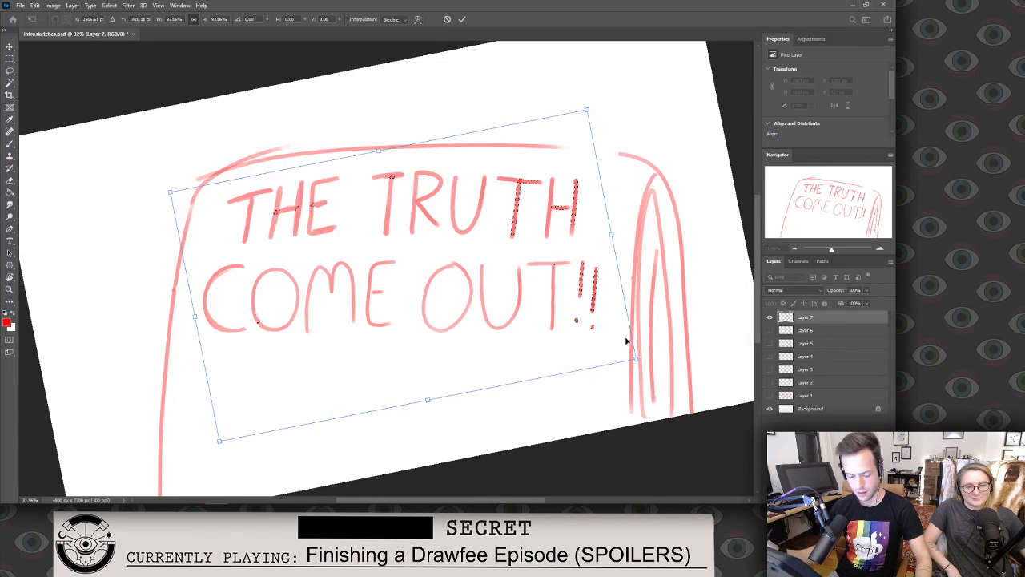
key(Return)
key(ctrl+d)
Draw a dividing line across the page under the headline and a picture frame below its left part.
key(l)
key(b)
mouse_move(161, 363)
mouse_down()
mouse_move(370, 353)
mouse_move(631, 364)
mouse_up()
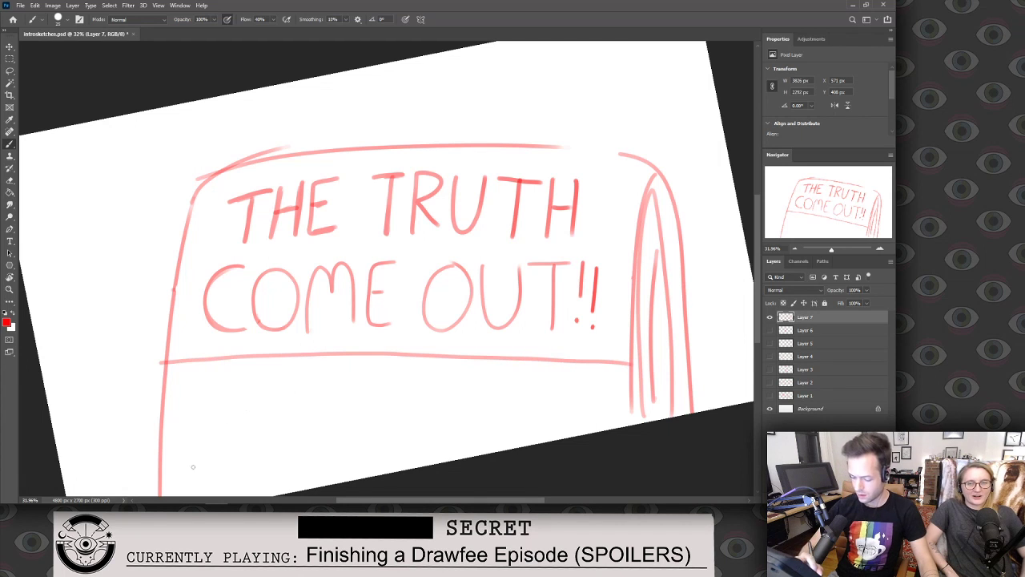
drag(351, 332, 333, 257)
mouse_move(234, 398)
mouse_down()
mouse_move(245, 267)
mouse_move(407, 268)
mouse_move(403, 363)
mouse_up()
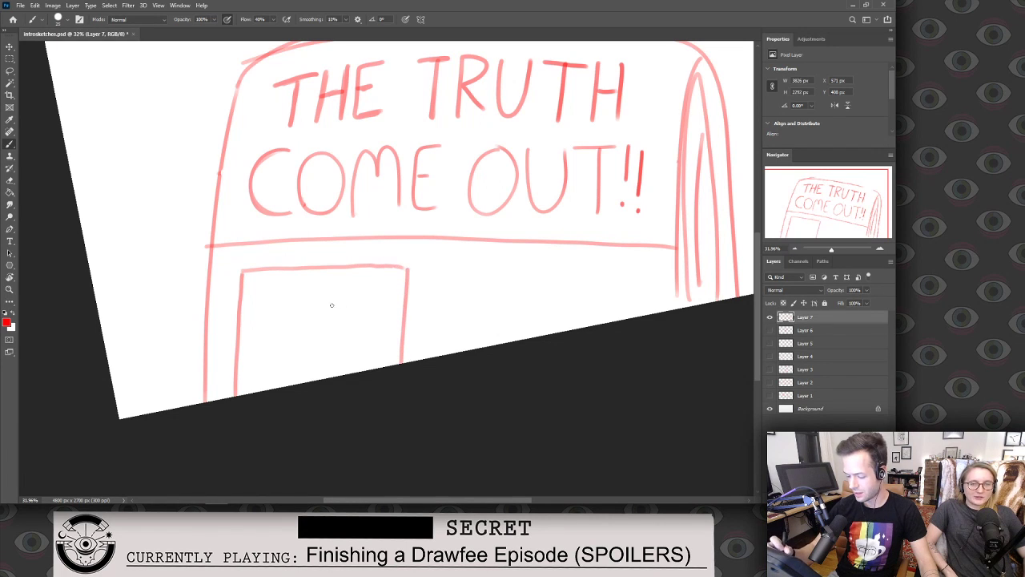
Sketch a small round-headed figure with an ear, smiling face and arms inside the picture frame.
mouse_move(264, 367)
mouse_down()
mouse_move(274, 316)
mouse_move(320, 293)
mouse_move(358, 319)
mouse_move(278, 305)
mouse_up()
key(ctrl+z)
key(ctrl+z)
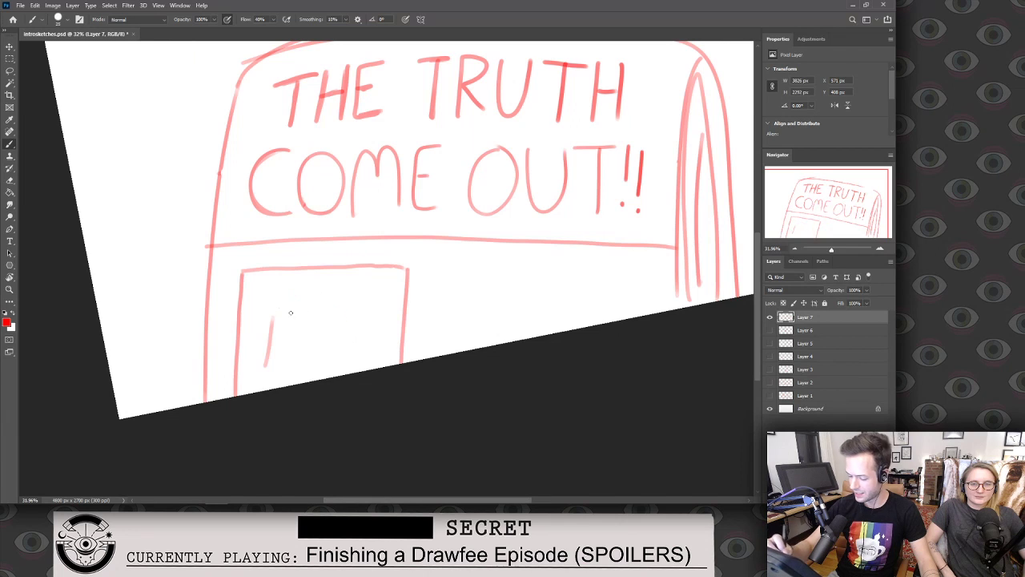
drag(265, 360, 273, 312)
drag(277, 309, 343, 315)
key(ctrl+z)
mouse_move(272, 312)
mouse_down()
mouse_move(344, 314)
mouse_move(277, 311)
mouse_move(346, 330)
mouse_move(338, 323)
mouse_move(362, 364)
mouse_up()
key(ctrl+z)
mouse_move(269, 350)
mouse_down()
mouse_move(256, 375)
mouse_move(271, 388)
mouse_up()
mouse_move(272, 320)
mouse_down()
mouse_move(263, 306)
mouse_move(279, 309)
mouse_up()
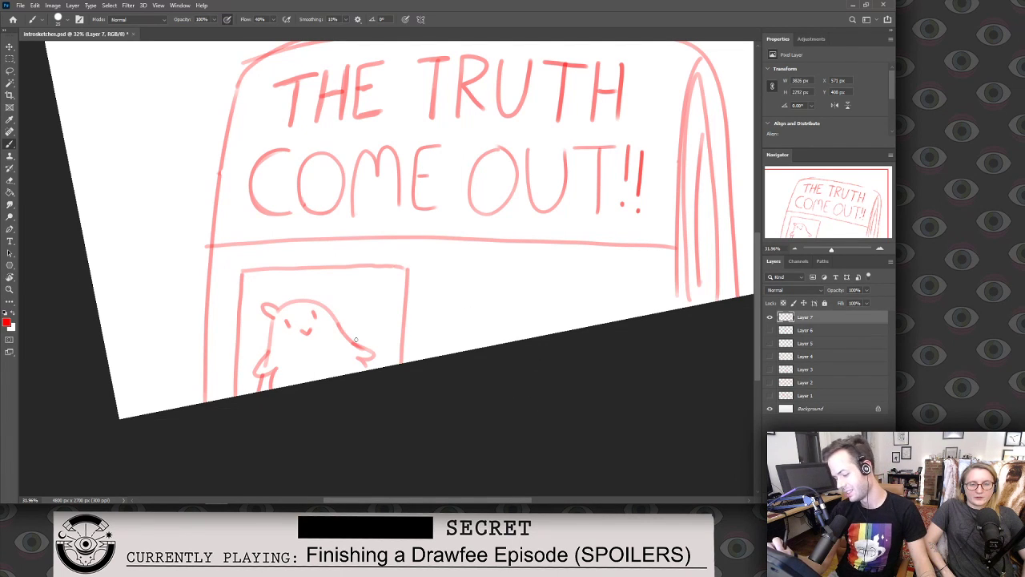
Draw the shape raised above the figure's right-side hand and replace its eyes with ringed ovals with pupils.
mouse_move(370, 350)
mouse_down()
mouse_move(374, 324)
mouse_move(382, 332)
mouse_up()
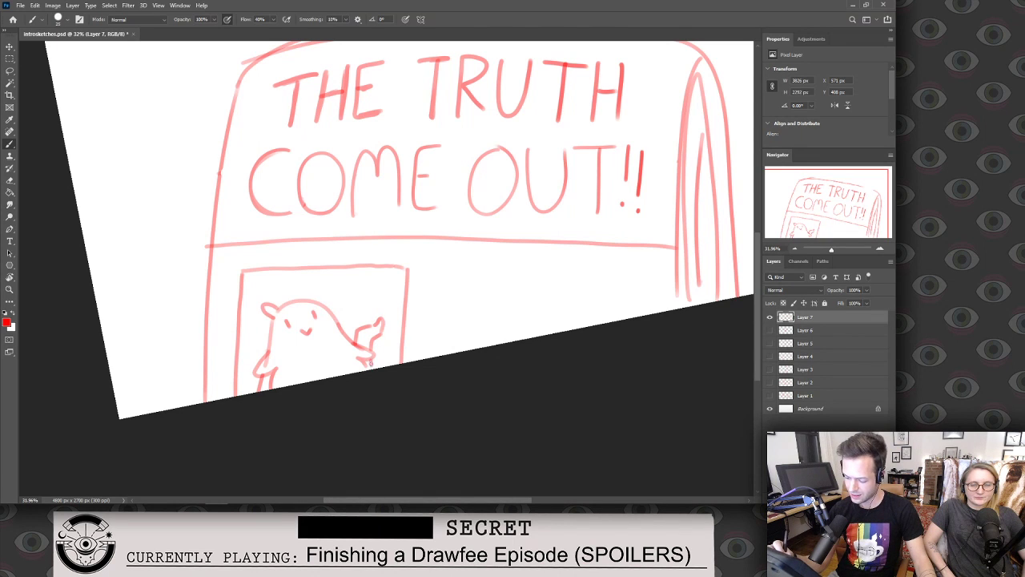
drag(364, 332, 378, 321)
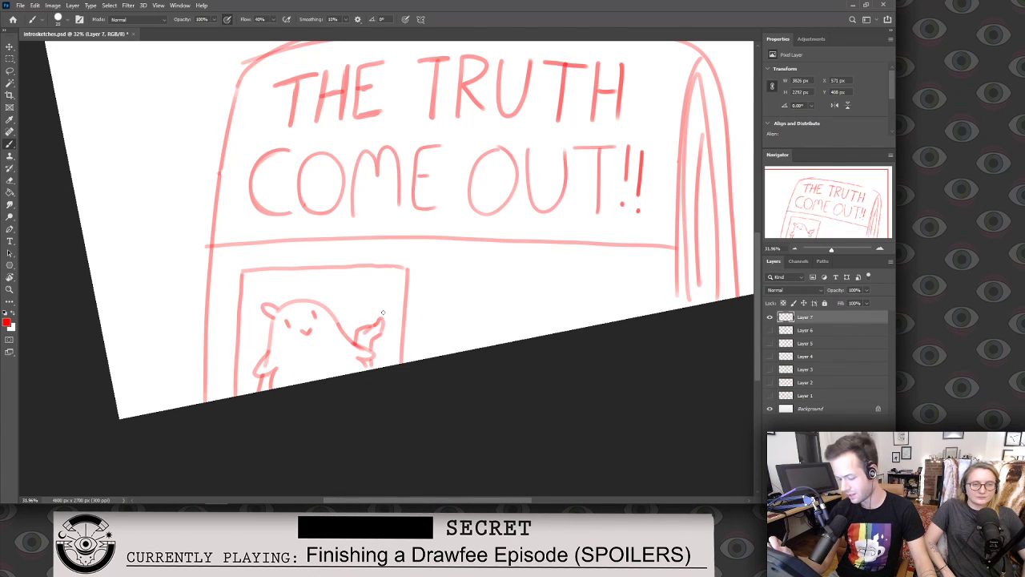
key(e)
drag(283, 316, 316, 318)
key(b)
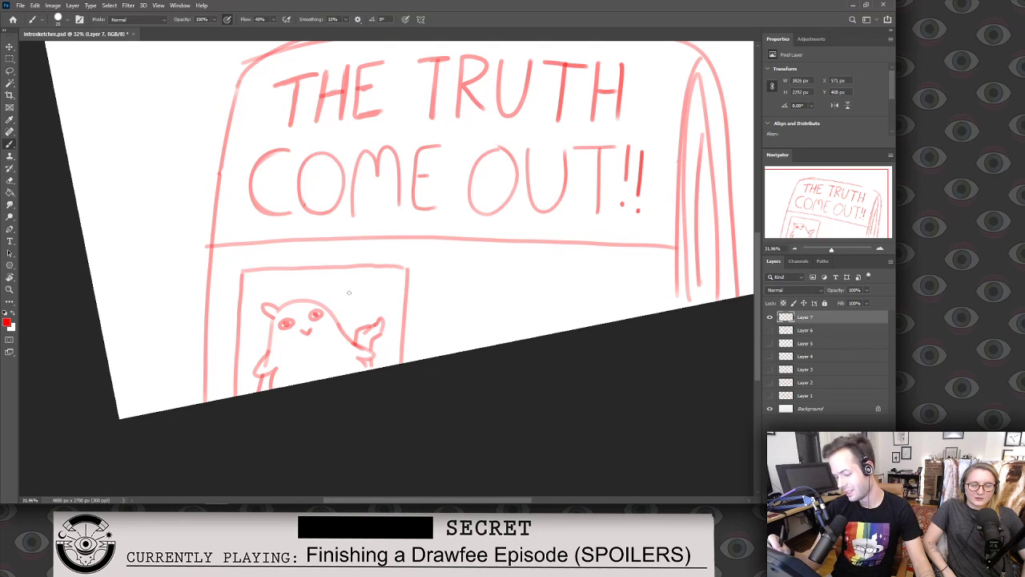
Draw wavy text lines beside the picture frame and slightly enlarge the whole newspaper drawing on the canvas.
mouse_move(429, 287)
mouse_down()
mouse_move(492, 280)
mouse_move(642, 290)
mouse_up()
mouse_move(426, 325)
mouse_down()
mouse_move(521, 318)
mouse_move(601, 333)
mouse_up()
key(z)
mouse_move(549, 366)
mouse_down()
mouse_move(520, 382)
mouse_move(570, 369)
mouse_move(556, 398)
mouse_move(584, 394)
mouse_move(547, 356)
mouse_up()
key(r)
key(z)
key(v)
mouse_move(566, 177)
mouse_down()
mouse_move(609, 142)
mouse_move(588, 176)
mouse_move(568, 179)
mouse_up()
click(461, 19)
key(l)
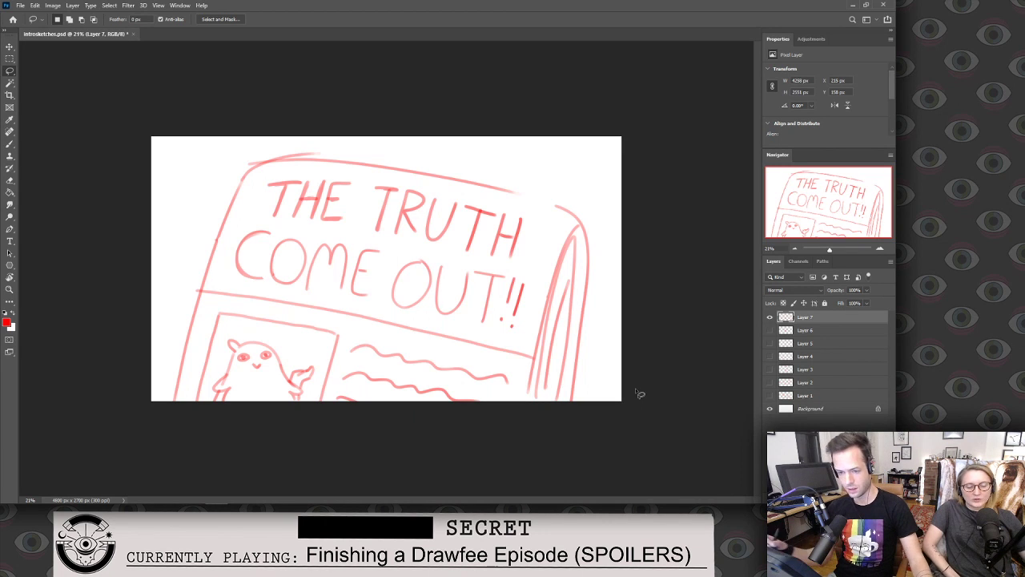
Hide the newspaper's layer and draw a large rectangular card tilted counter-clockwise on a new layer.
click(770, 319)
key(ctrl+shift+alt+n)
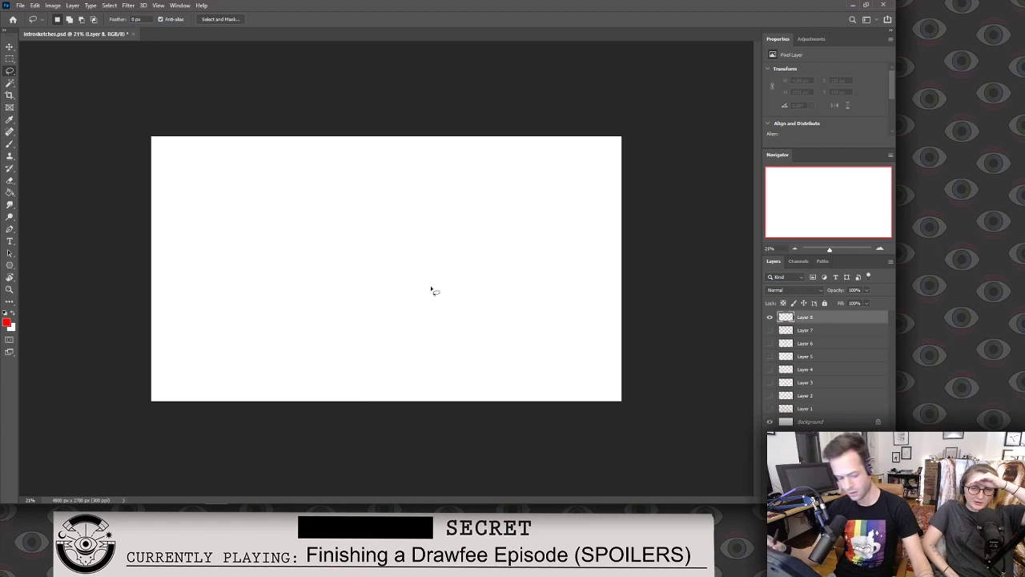
key(b)
mouse_move(227, 362)
mouse_down()
mouse_move(194, 195)
mouse_move(231, 366)
mouse_up()
key(ctrl+z)
mouse_move(200, 198)
mouse_down()
mouse_move(515, 149)
mouse_move(555, 307)
mouse_up()
drag(232, 379, 555, 324)
key(e)
drag(227, 379, 230, 367)
key(b)
drag(503, 145, 525, 140)
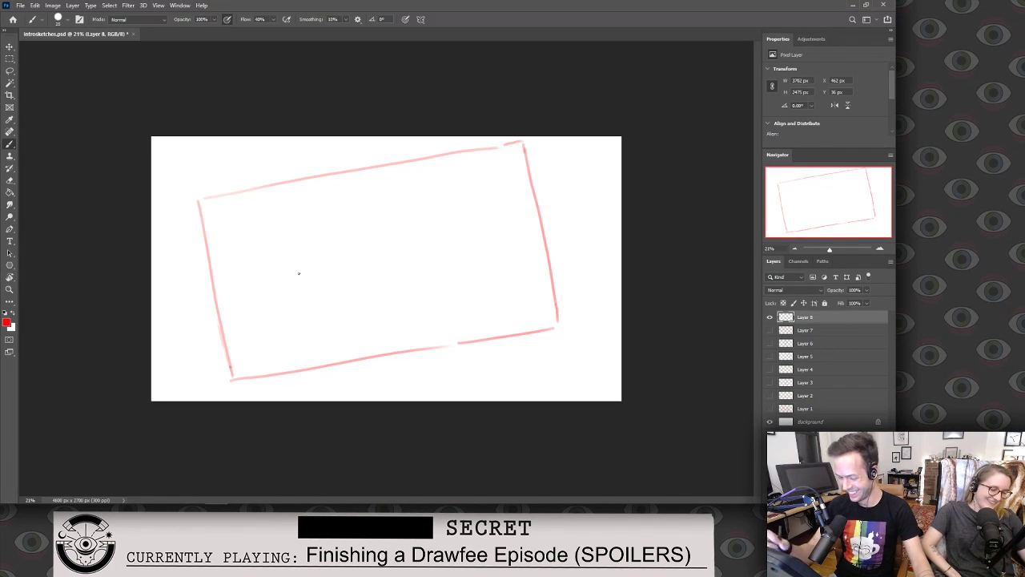
Letter the person's first name in the card's upper left corner, parallel to its top edge.
key(z)
drag(424, 242, 404, 350)
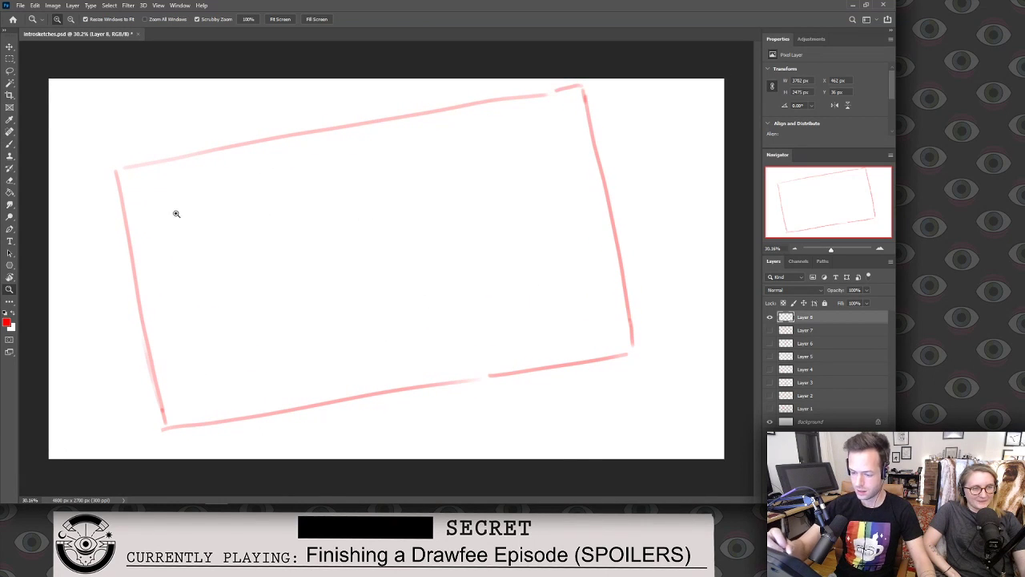
key(b)
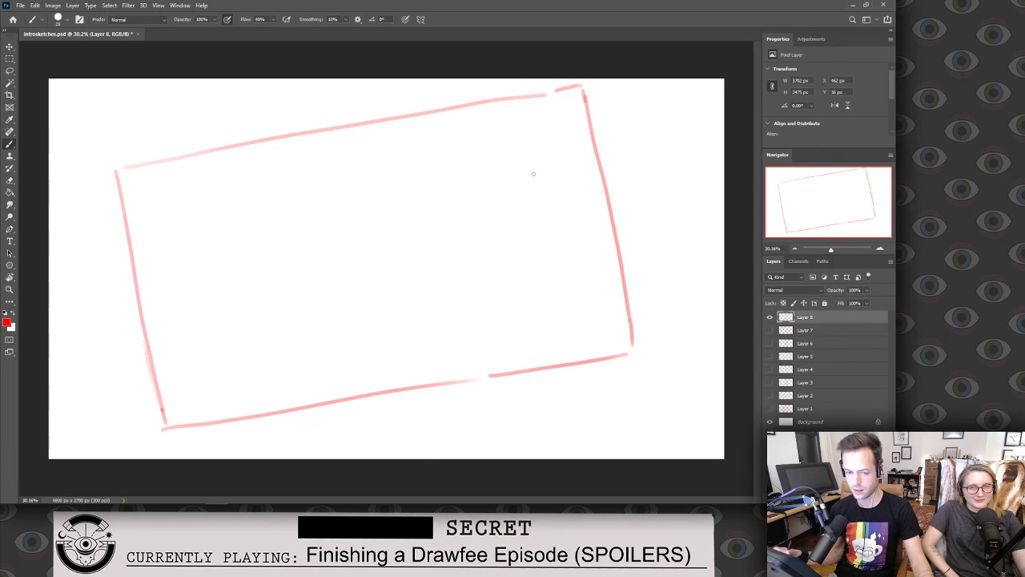
drag(149, 226, 167, 180)
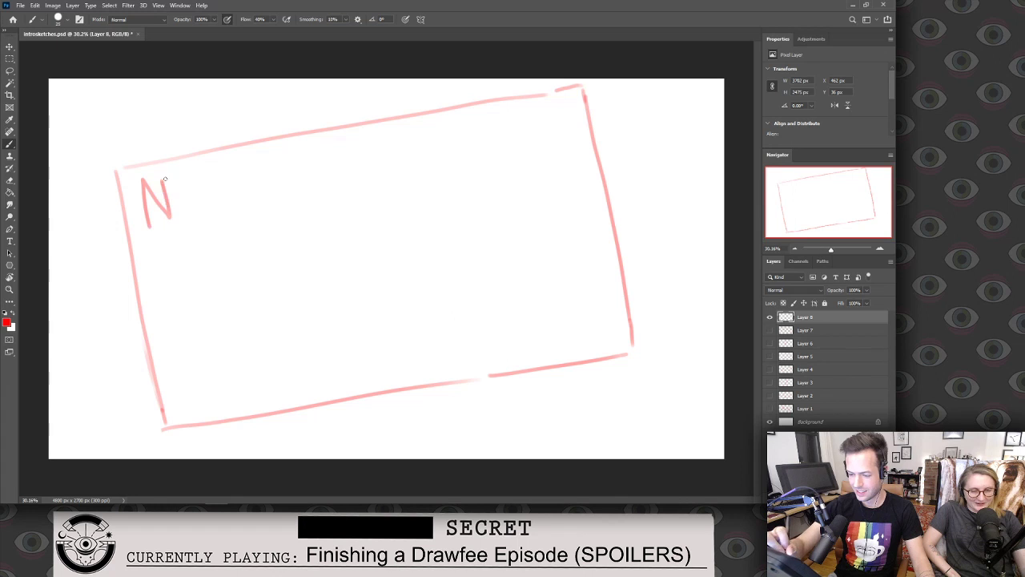
mouse_move(175, 217)
mouse_down()
mouse_move(196, 214)
mouse_move(192, 196)
mouse_move(213, 208)
mouse_up()
mouse_move(191, 170)
mouse_down()
mouse_move(217, 163)
mouse_move(227, 203)
mouse_up()
mouse_move(244, 159)
mouse_down()
mouse_move(246, 197)
mouse_move(266, 160)
mouse_move(275, 197)
mouse_up()
mouse_move(256, 187)
mouse_down()
mouse_move(270, 182)
mouse_move(280, 158)
mouse_up()
mouse_move(281, 158)
mouse_down()
mouse_move(298, 191)
mouse_move(304, 153)
mouse_up()
Letter the word "HATES" in larger letters beneath the name on the card.
drag(147, 257, 155, 311)
drag(180, 244, 191, 308)
mouse_move(192, 296)
mouse_down()
mouse_move(225, 298)
mouse_move(215, 271)
mouse_move(250, 230)
mouse_move(247, 300)
mouse_up()
mouse_move(275, 224)
mouse_down()
mouse_move(289, 285)
mouse_move(276, 254)
mouse_up()
mouse_move(314, 214)
mouse_down()
mouse_move(298, 239)
mouse_move(301, 277)
mouse_up()
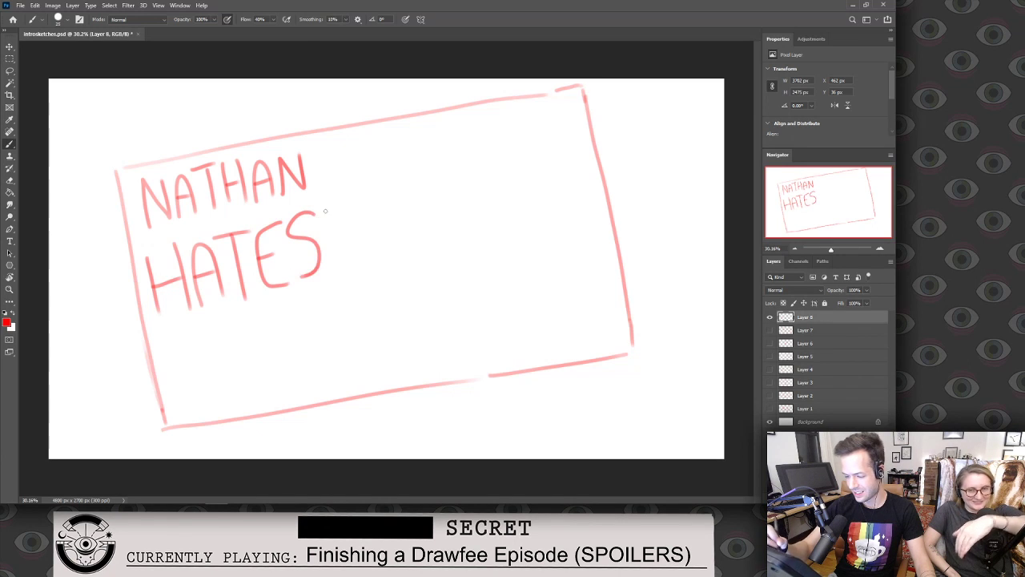
key(ctrl+z)
mouse_move(315, 216)
mouse_down()
mouse_move(288, 234)
mouse_move(271, 284)
mouse_up()
Letter the word "DRAWING" beneath "HATES" in the card's lower left part.
mouse_move(167, 349)
mouse_down()
mouse_move(170, 404)
mouse_move(192, 354)
mouse_move(177, 400)
mouse_up()
mouse_move(207, 351)
mouse_down()
mouse_move(214, 392)
mouse_move(229, 383)
mouse_up()
mouse_move(241, 333)
mouse_down()
mouse_move(230, 388)
mouse_move(255, 380)
mouse_up()
mouse_move(232, 365)
mouse_down()
mouse_move(268, 375)
mouse_move(282, 330)
mouse_move(298, 325)
mouse_move(303, 379)
mouse_up()
mouse_move(308, 368)
mouse_down()
mouse_move(312, 329)
mouse_move(322, 349)
mouse_up()
mouse_move(344, 315)
mouse_down()
mouse_move(334, 342)
mouse_move(360, 346)
mouse_up()
drag(343, 343, 357, 341)
Select the word "DRAWING" and scale it down slightly.
key(l)
mouse_move(194, 415)
mouse_down()
mouse_move(218, 408)
mouse_move(206, 413)
mouse_up()
key(ctrl+t)
mouse_move(391, 410)
mouse_down()
mouse_move(341, 378)
mouse_move(365, 395)
mouse_up()
key(Return)
key(ctrl+d)
Move all three lettered words together slightly down and right within the card.
drag(212, 401, 205, 400)
key(v)
mouse_move(355, 359)
mouse_down()
mouse_move(343, 366)
mouse_move(350, 383)
mouse_up()
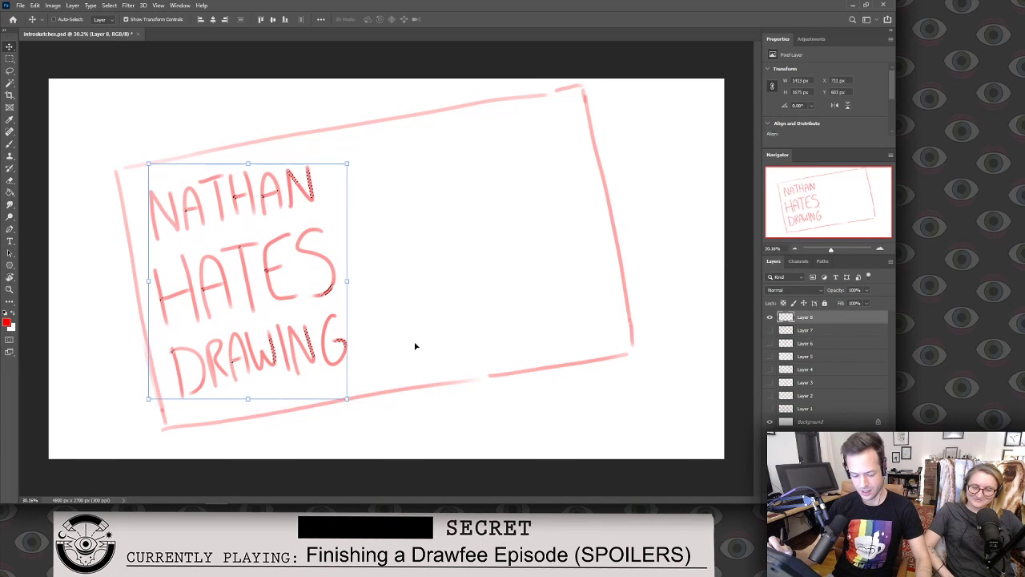
key(l)
key(ctrl+d)
Draw a double-lined arc and a double-lined diagonal bar across the card's right half as a prohibition sign.
key(b)
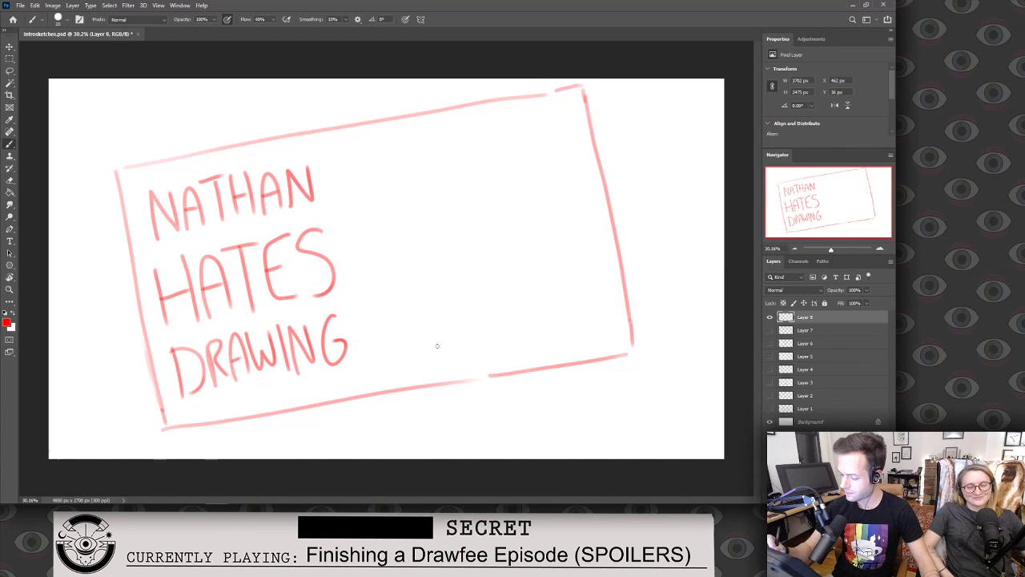
mouse_move(442, 385)
mouse_down()
mouse_move(373, 322)
mouse_move(414, 106)
mouse_up()
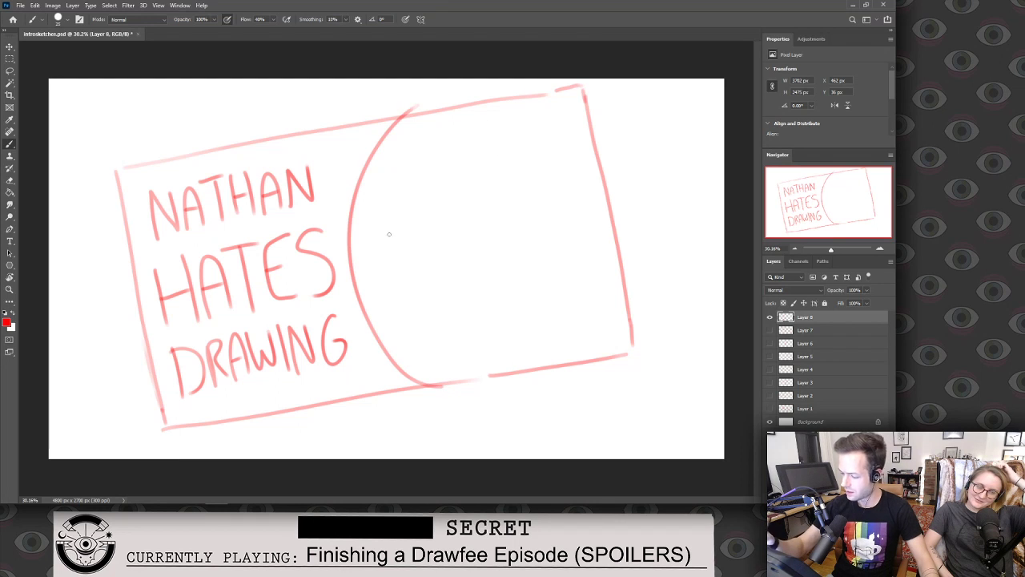
mouse_move(470, 377)
mouse_down()
mouse_move(373, 220)
mouse_move(436, 102)
mouse_up()
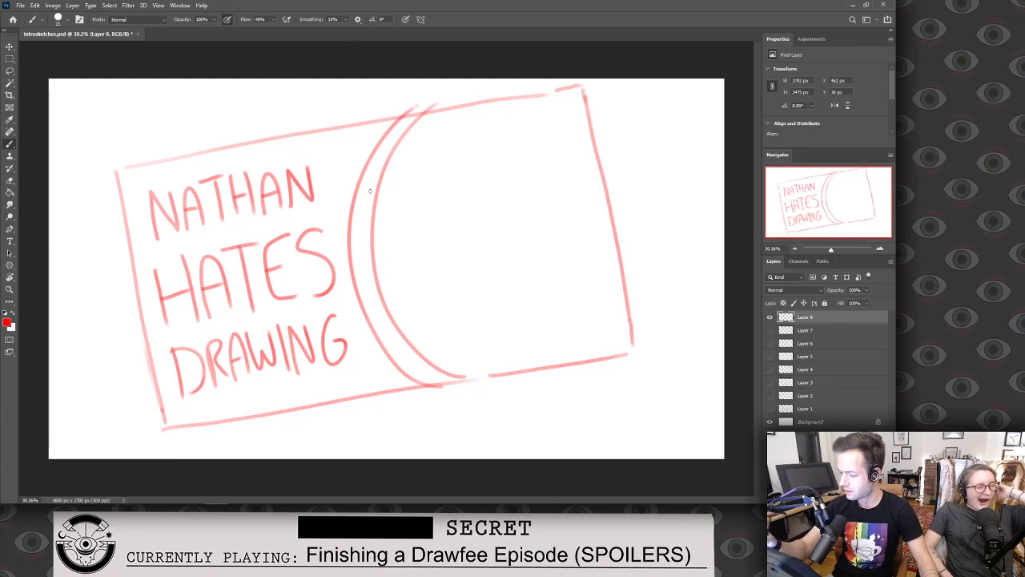
drag(377, 183, 643, 268)
drag(372, 208, 616, 284)
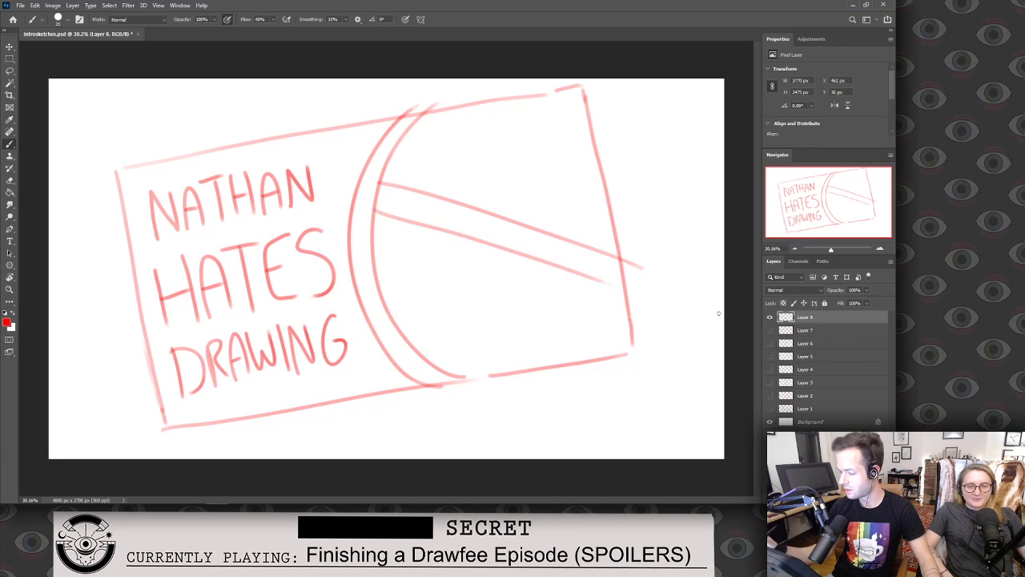
Draw a bearded figure behind the bar, with a rounded head above it and a scalloped beard below.
mouse_move(429, 225)
mouse_down()
mouse_move(438, 269)
mouse_move(481, 310)
mouse_up()
key(ctrl+z)
drag(430, 272, 545, 332)
mouse_move(459, 193)
mouse_down()
mouse_move(556, 138)
mouse_move(607, 168)
mouse_up()
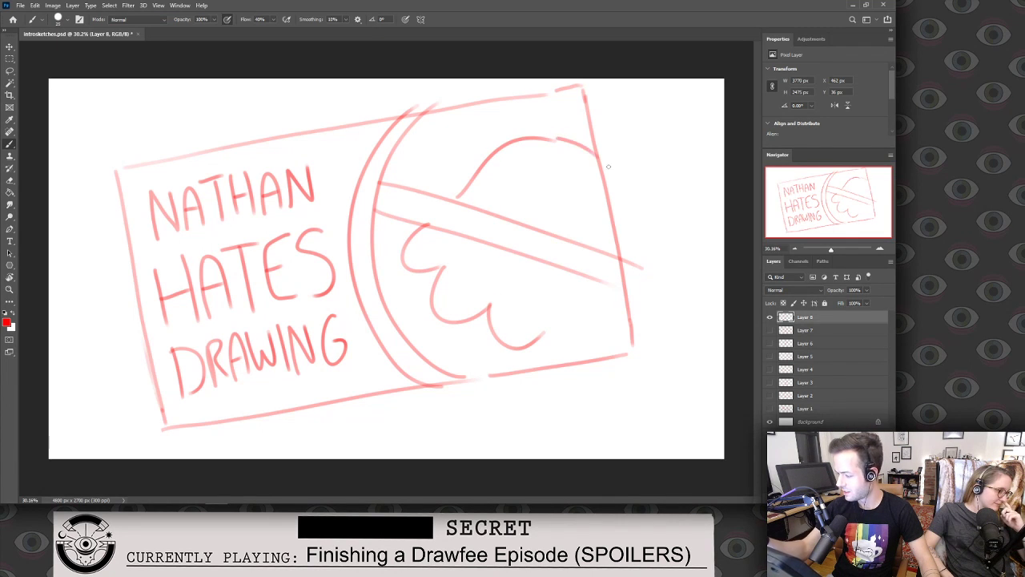
drag(552, 329, 614, 317)
Give the figure ringed eyes, an ear and a smile, and add arm strokes between it and the sign's arc.
mouse_move(509, 157)
mouse_down()
mouse_move(525, 162)
mouse_move(514, 163)
mouse_up()
mouse_move(593, 181)
mouse_down()
mouse_move(580, 170)
mouse_move(596, 178)
mouse_up()
drag(520, 154, 520, 156)
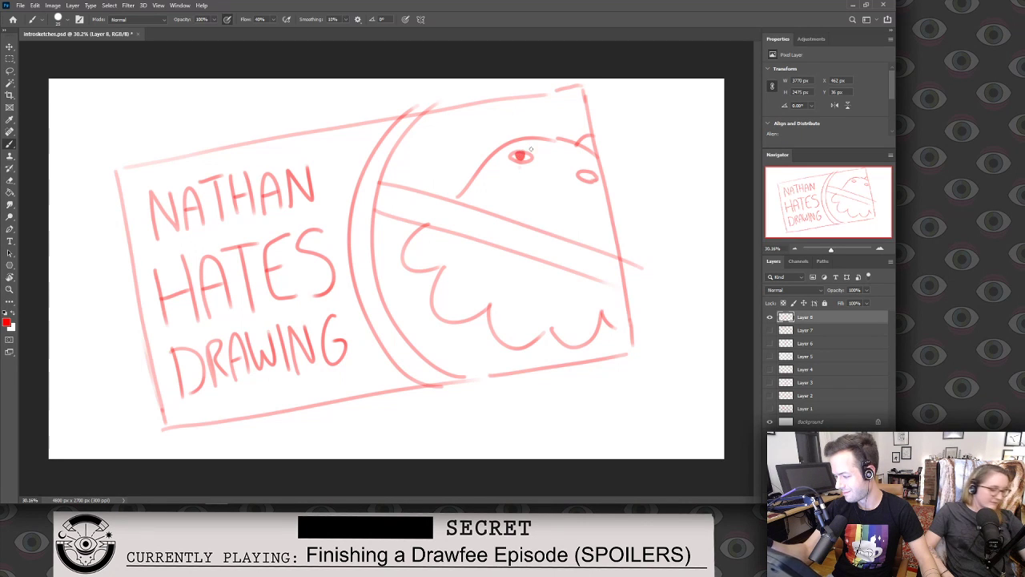
drag(585, 175, 590, 177)
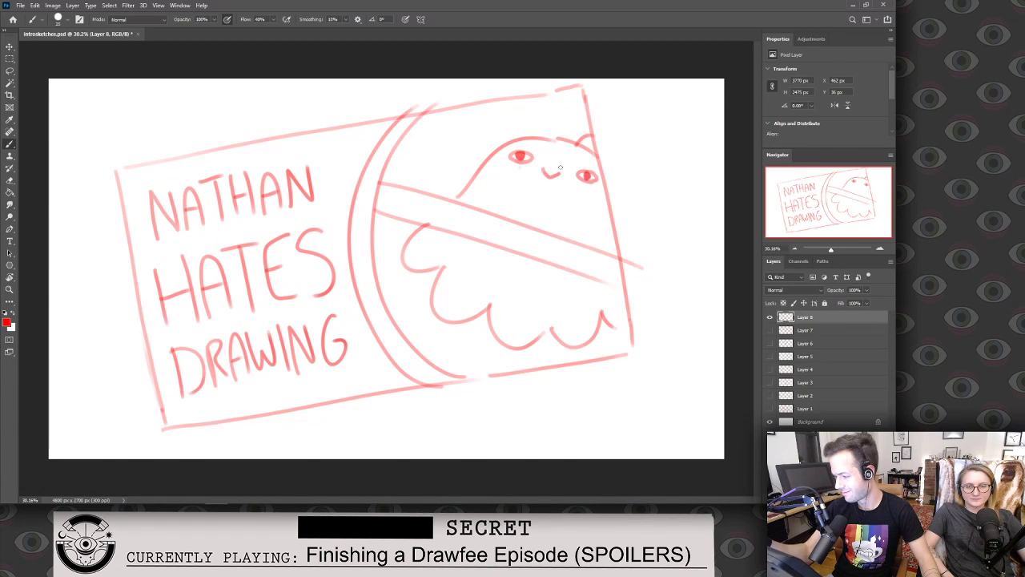
drag(425, 227, 364, 247)
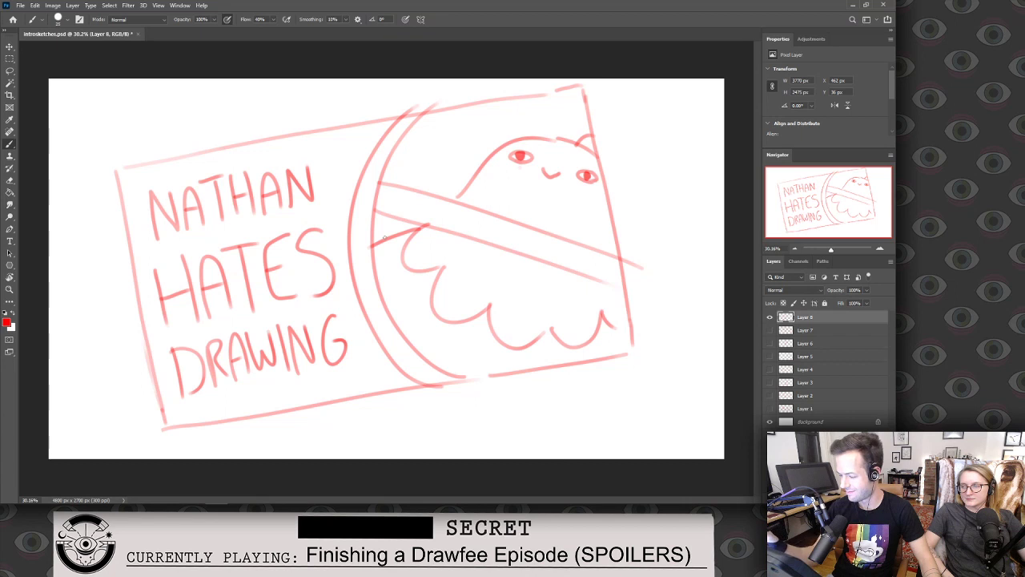
drag(419, 158, 403, 185)
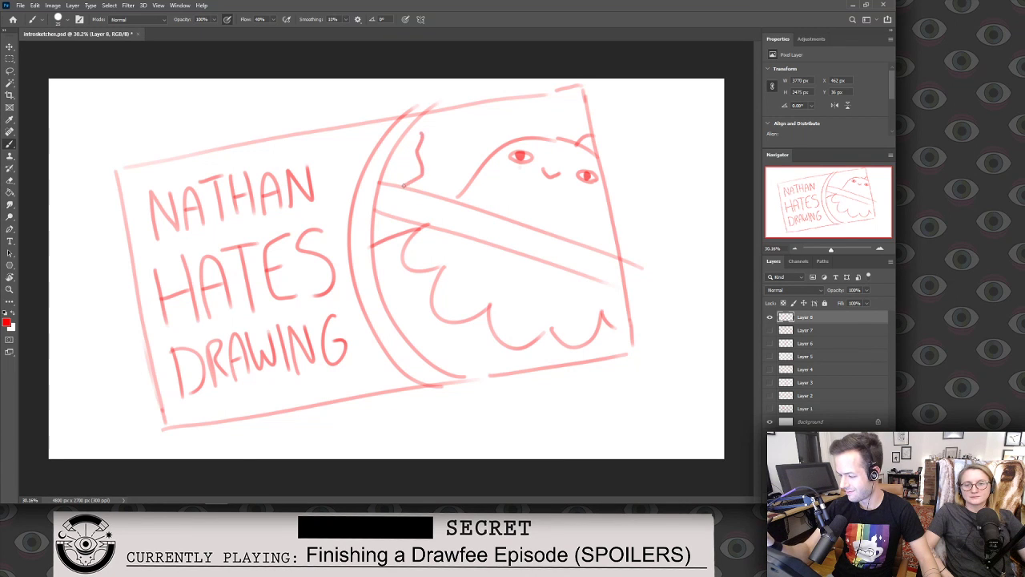
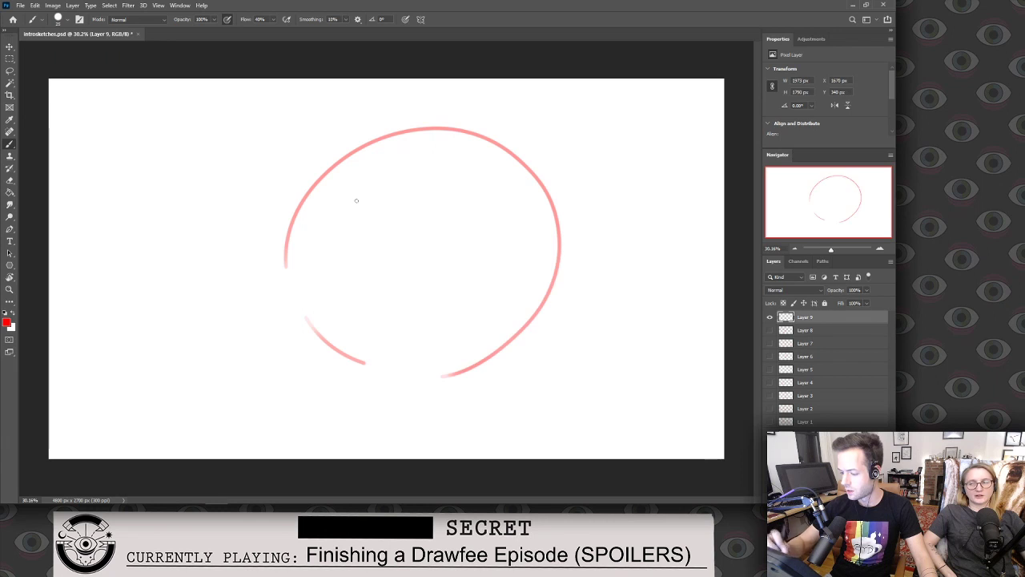
Draw an ear on the large round head's upper right and a scalloped beard flaring down both sides to the canvas edge.
mouse_move(518, 156)
mouse_down()
mouse_move(574, 147)
mouse_move(547, 176)
mouse_up()
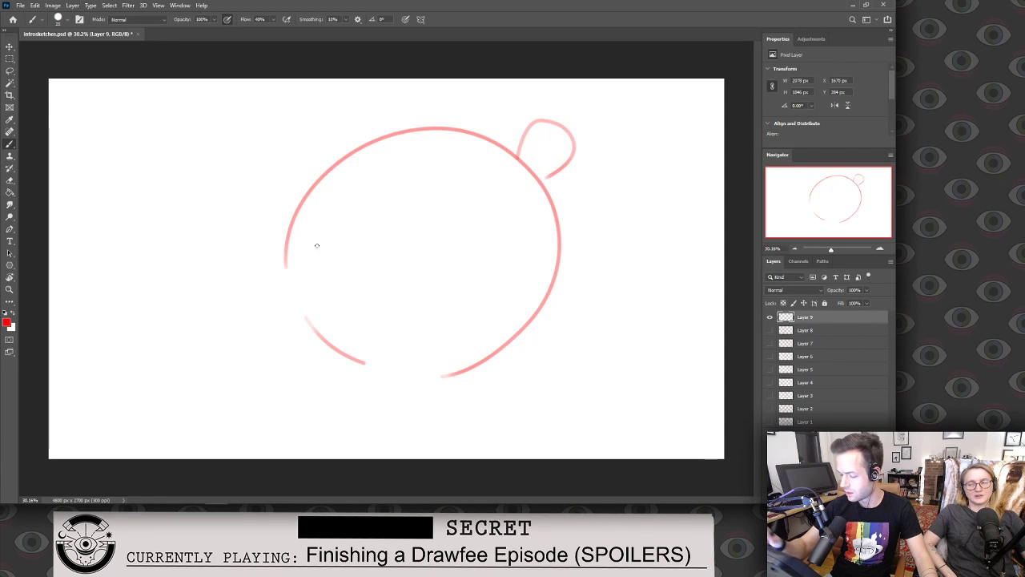
mouse_move(312, 184)
mouse_down()
mouse_move(200, 244)
mouse_move(229, 329)
mouse_move(201, 346)
mouse_move(231, 408)
mouse_move(215, 458)
mouse_up()
mouse_move(559, 244)
mouse_down()
mouse_move(566, 286)
mouse_move(620, 369)
mouse_move(544, 408)
mouse_move(556, 458)
mouse_up()
key(e)
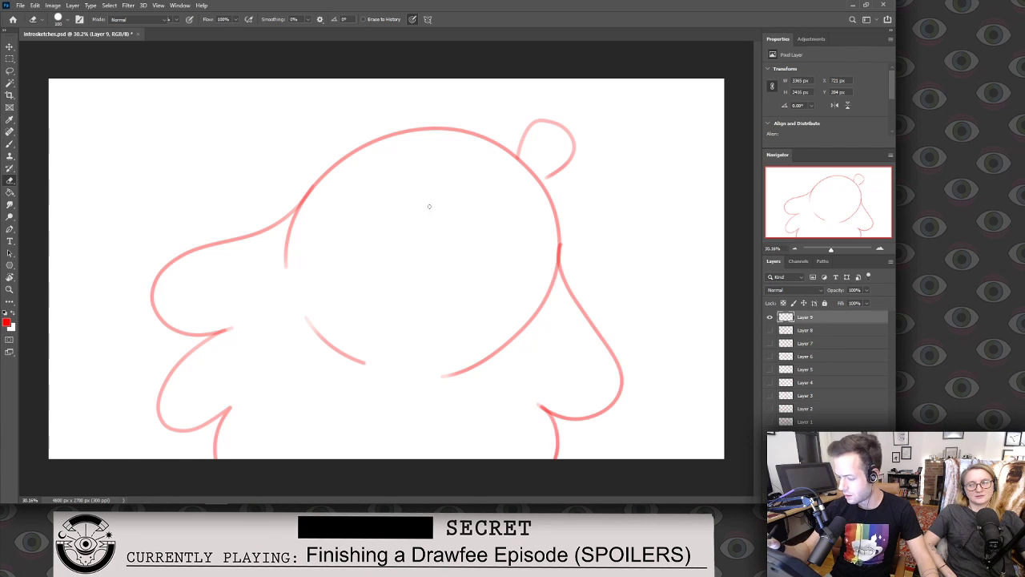
Draw two slanted oval eyes high on the large round head, each with a filled pupil, adding a highlight to the right one.
key(b)
mouse_move(382, 181)
mouse_down()
mouse_move(355, 178)
mouse_move(354, 166)
mouse_move(398, 162)
mouse_move(362, 179)
mouse_move(348, 169)
mouse_move(365, 164)
mouse_move(399, 172)
mouse_up()
key(ctrl+z)
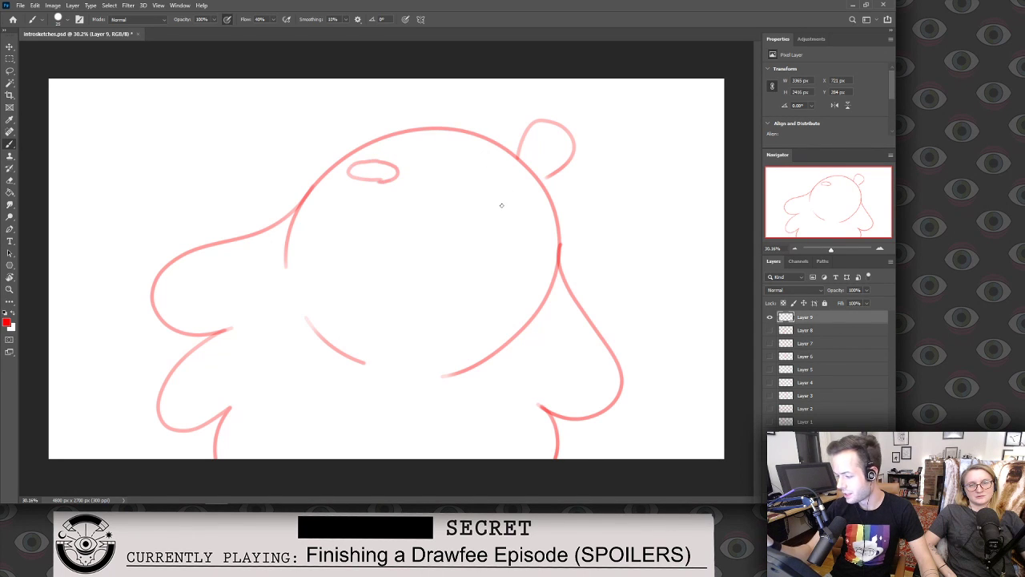
mouse_move(495, 205)
mouse_down()
mouse_move(479, 181)
mouse_move(515, 184)
mouse_move(518, 207)
mouse_move(514, 184)
mouse_up()
drag(382, 180, 359, 175)
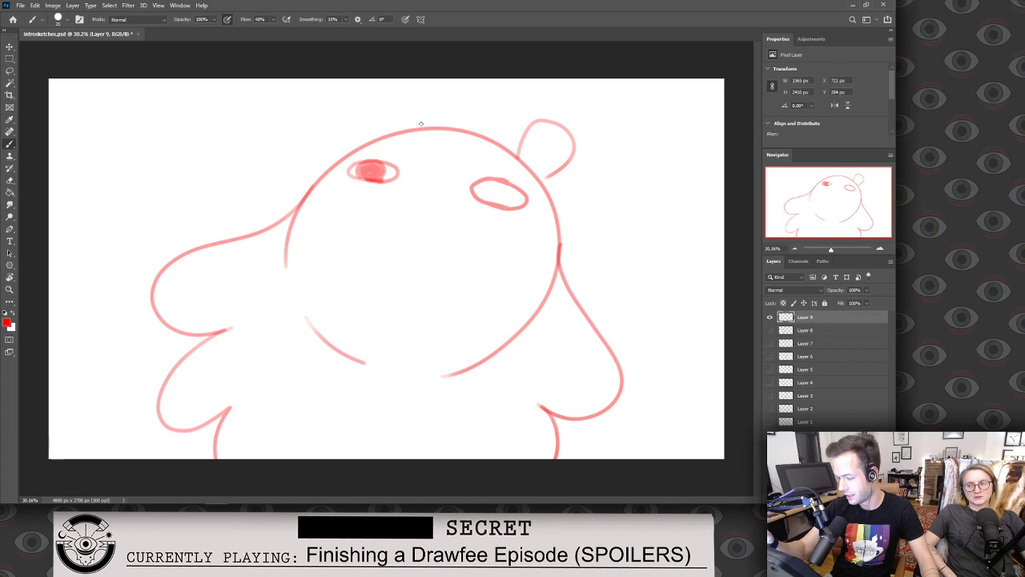
key(ctrl+z)
mouse_move(491, 204)
mouse_down()
mouse_move(503, 192)
mouse_move(495, 205)
mouse_up()
key(e)
key(b)
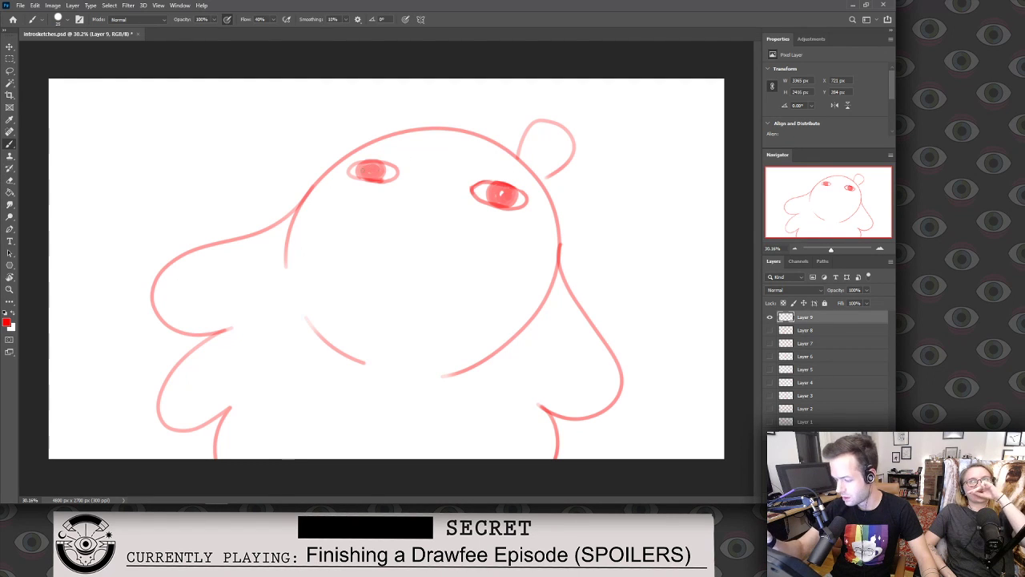
Add broken bag lines beneath both eyes and short crease marks at their outer corners.
drag(360, 183, 398, 178)
drag(468, 192, 473, 202)
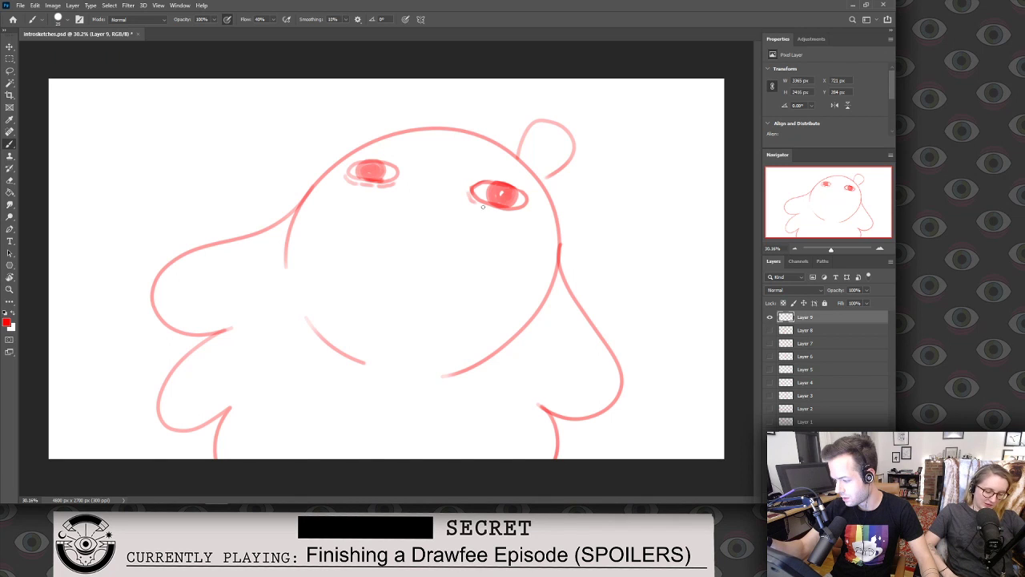
drag(472, 182, 468, 189)
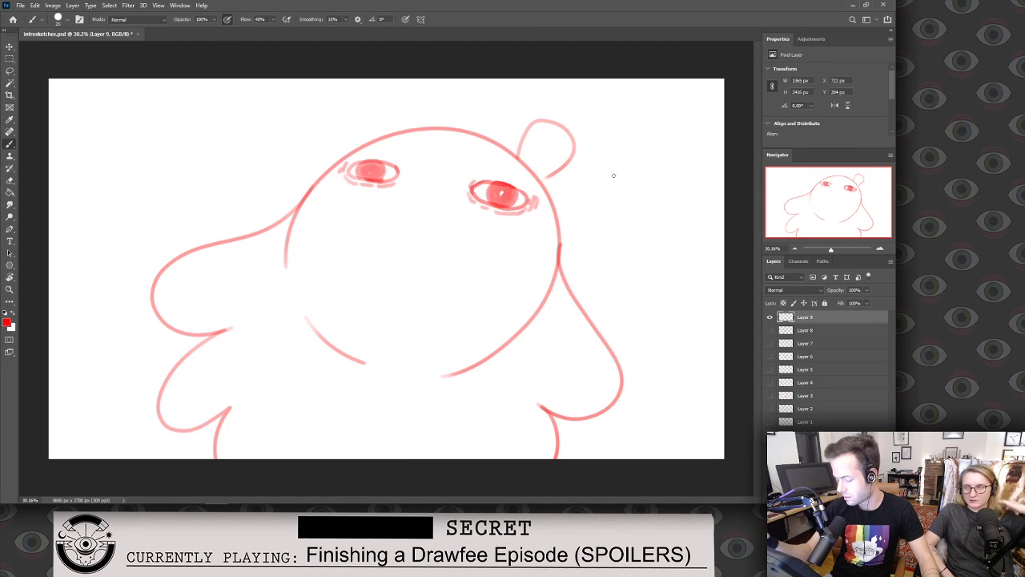
key(e)
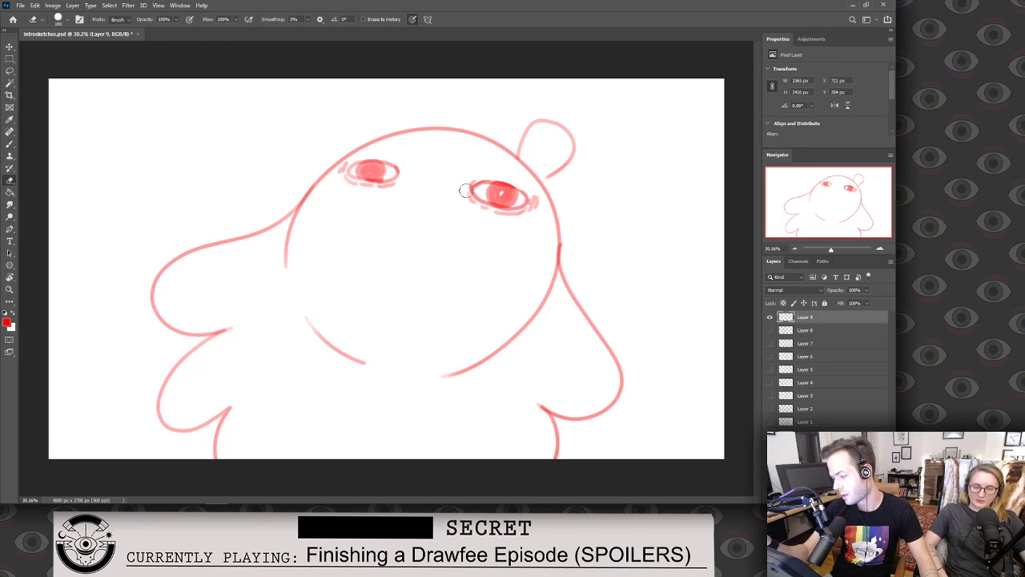
Draw a small curved nose between the eyes and shift its strokes slightly to the right.
key(b)
drag(473, 197, 476, 183)
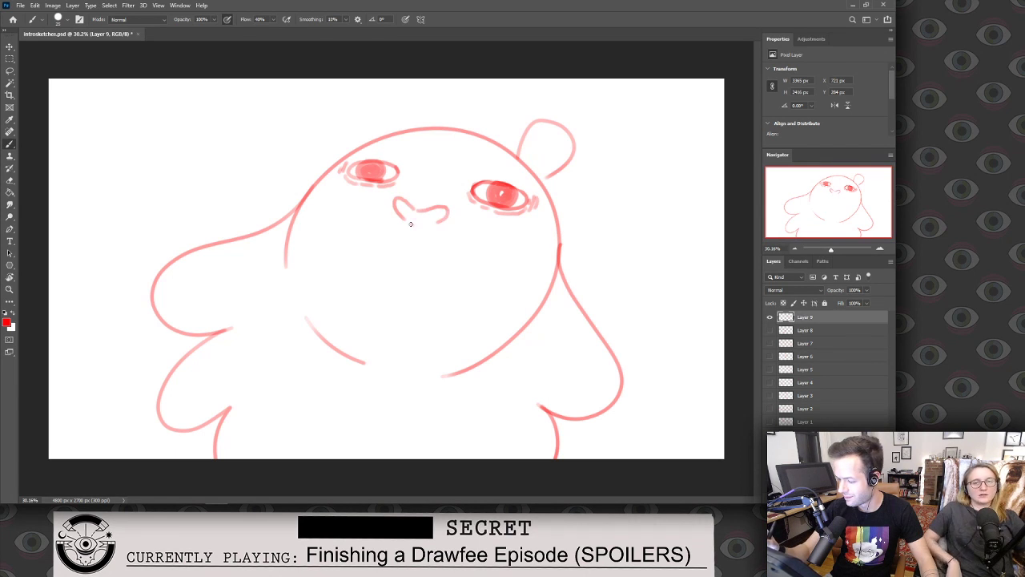
key(l)
mouse_move(389, 217)
mouse_down()
mouse_move(445, 194)
mouse_move(454, 233)
mouse_up()
key(ctrl+d)
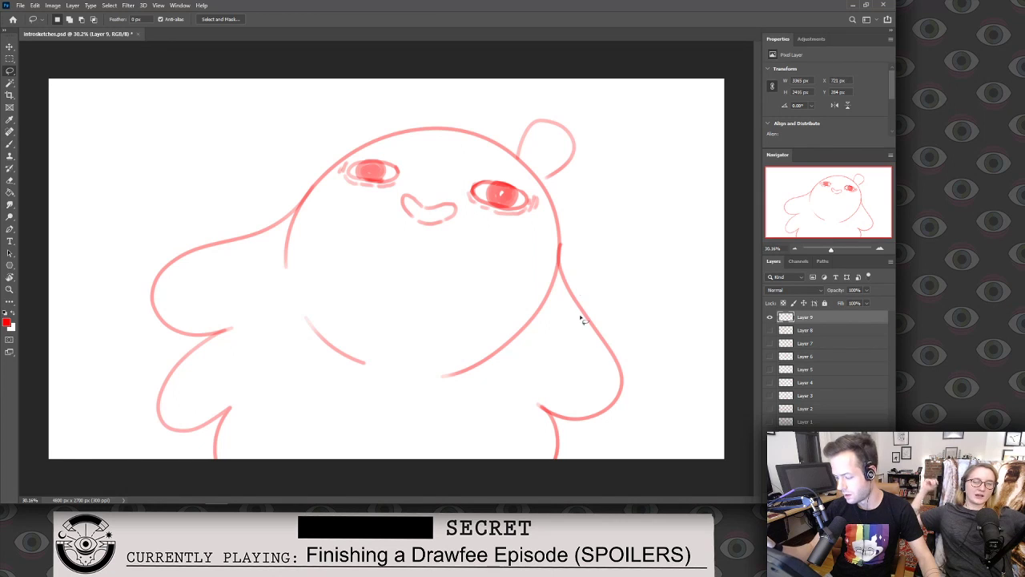
Draw slanted body lines from the beard's lowest scallops down to the canvas edge on both sides.
key(b)
drag(595, 413, 615, 434)
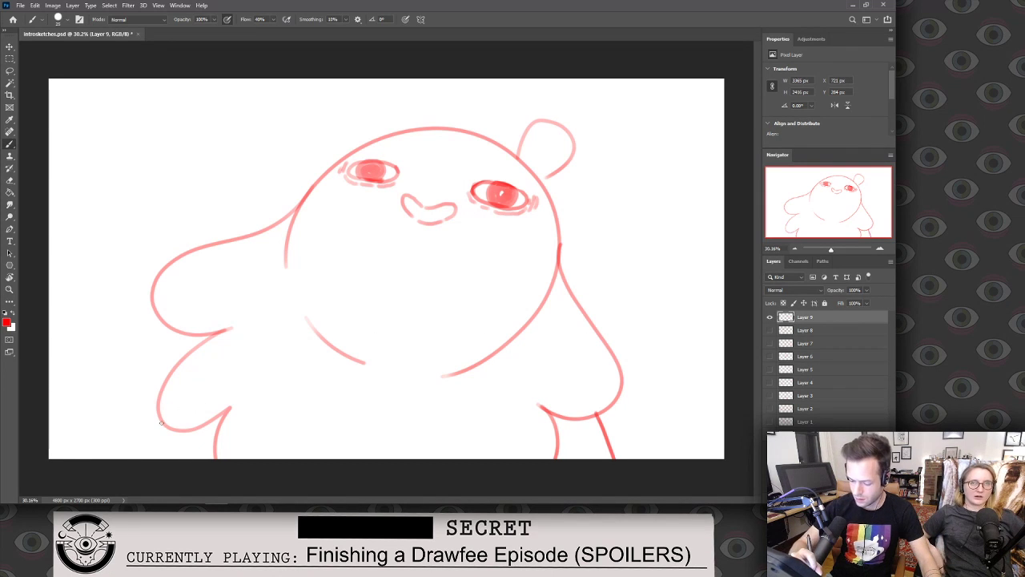
drag(160, 423, 128, 458)
key(ctrl+z)
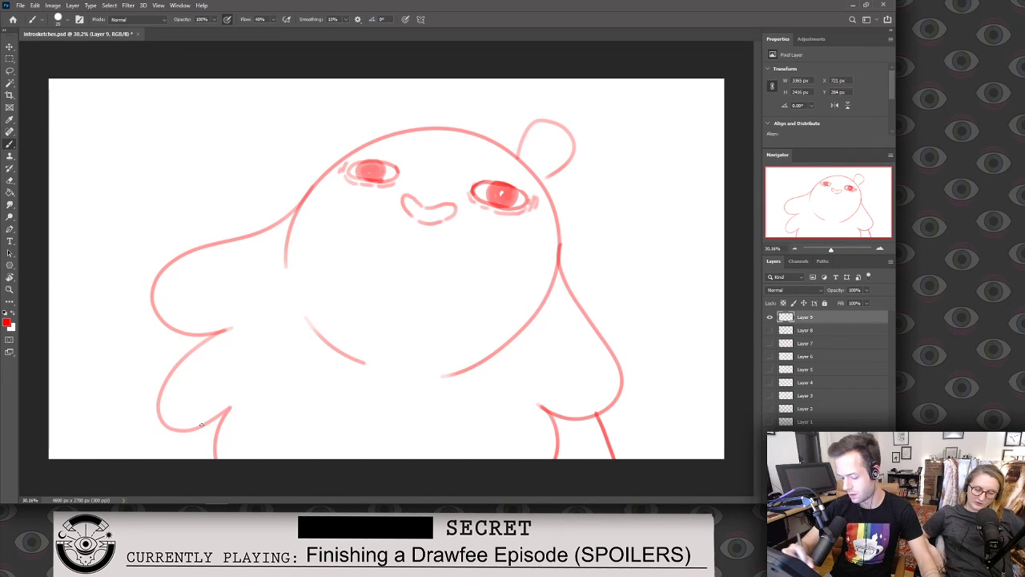
drag(187, 430, 175, 460)
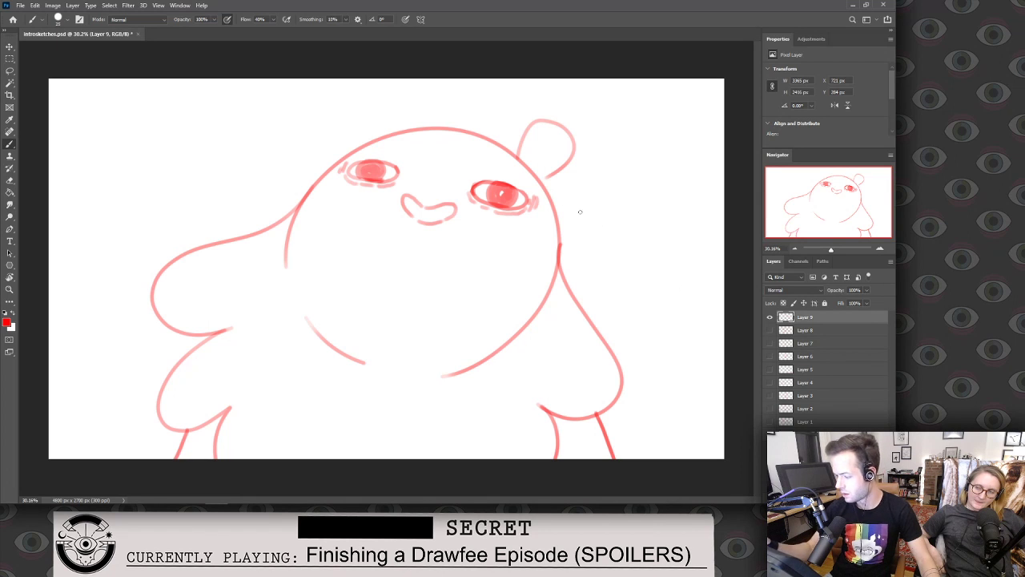
Fill the background around the bearded figure with red and erase the head outline inside the beard.
key(g)
click(623, 252)
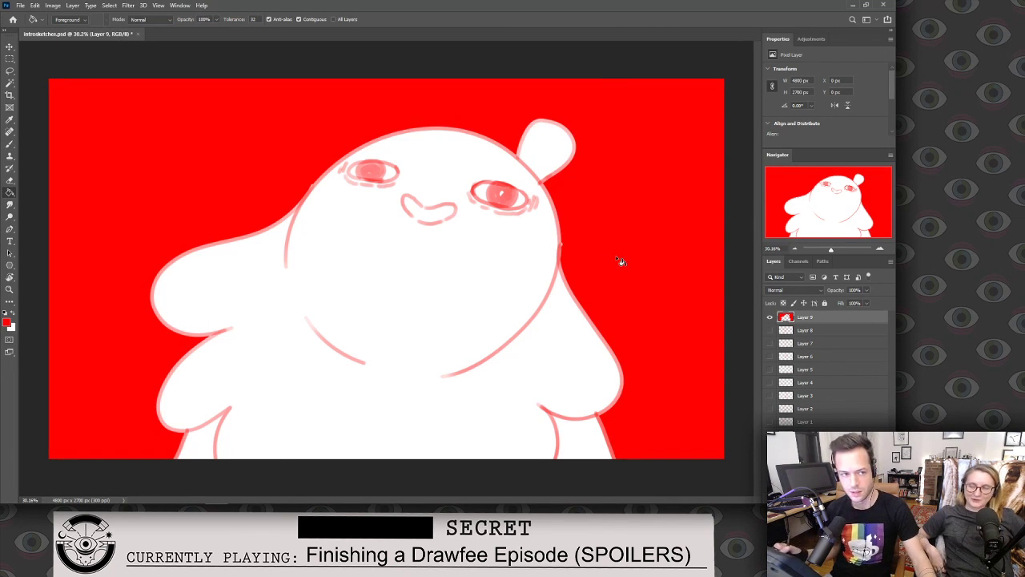
key(e)
mouse_move(552, 274)
mouse_down()
mouse_move(486, 360)
mouse_move(356, 362)
mouse_move(287, 234)
mouse_up()
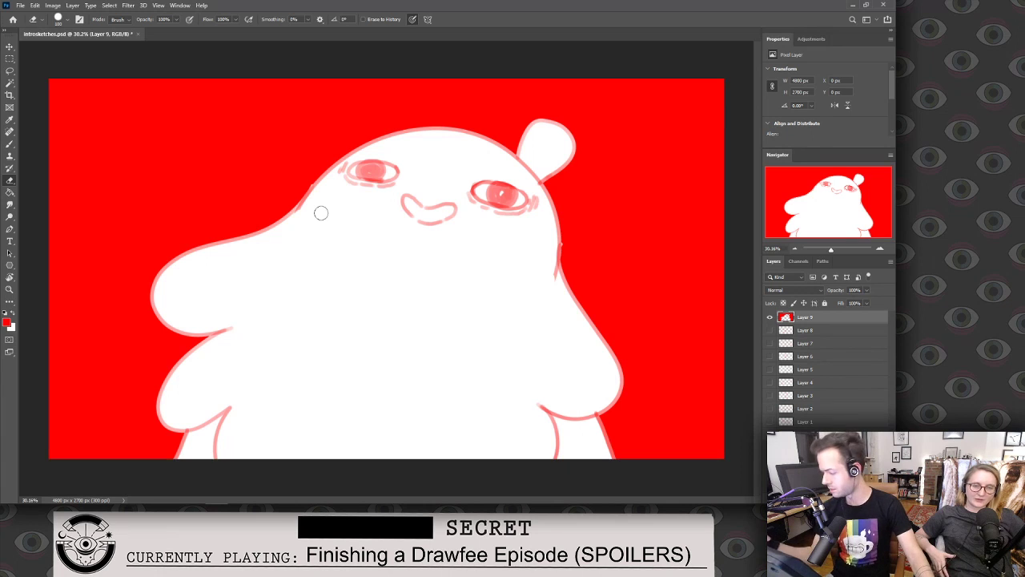
Hide Layer 9, add a new layer, and draw a shirt's two side edges and curved hem.
click(769, 317)
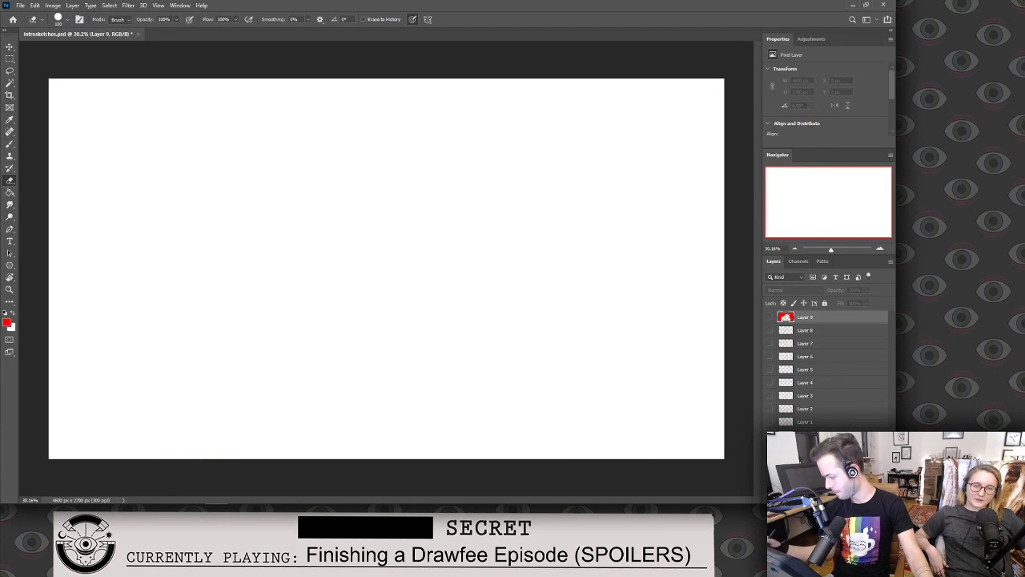
key(ctrl+shift+alt+n)
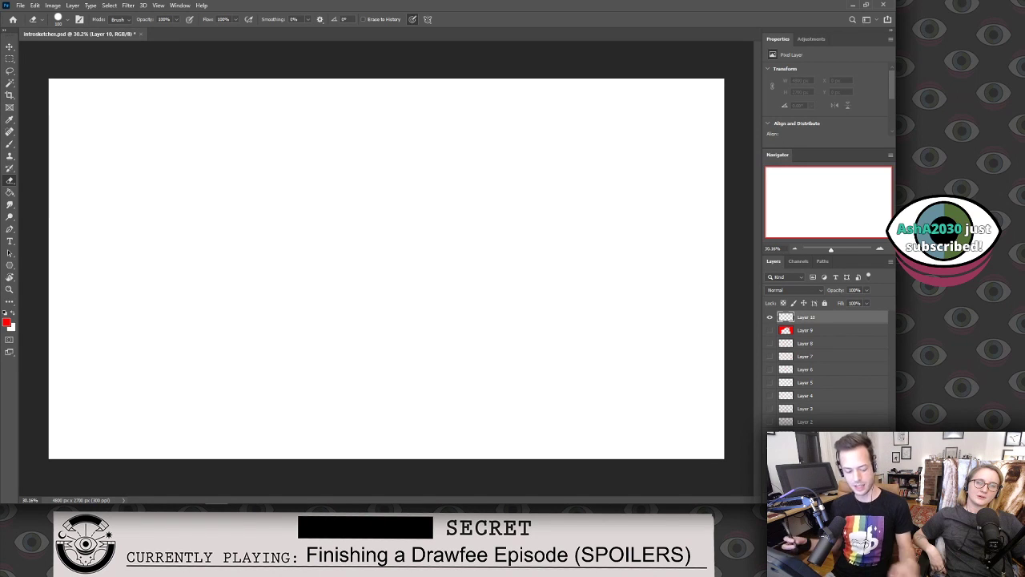
key(b)
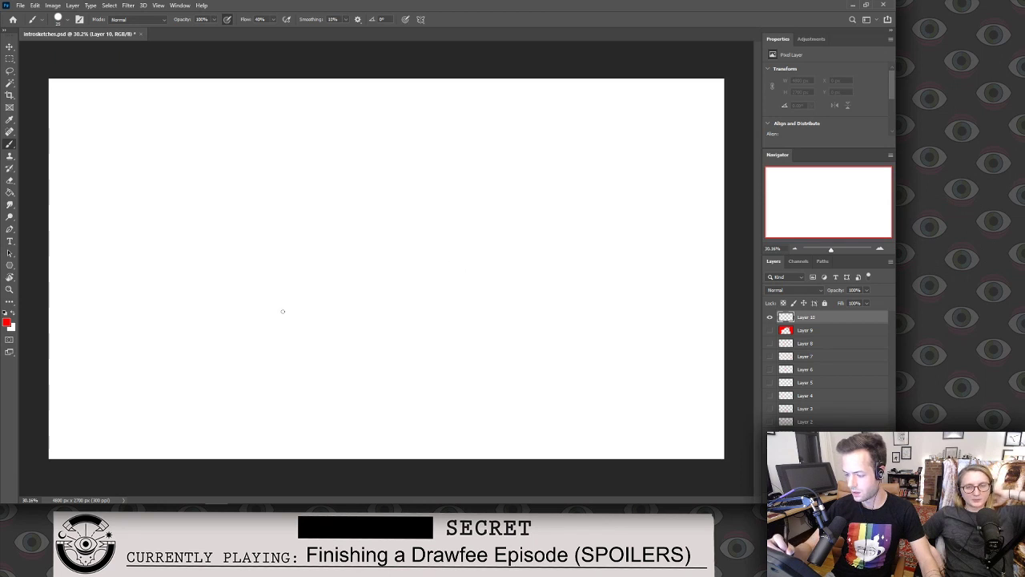
drag(211, 411, 280, 187)
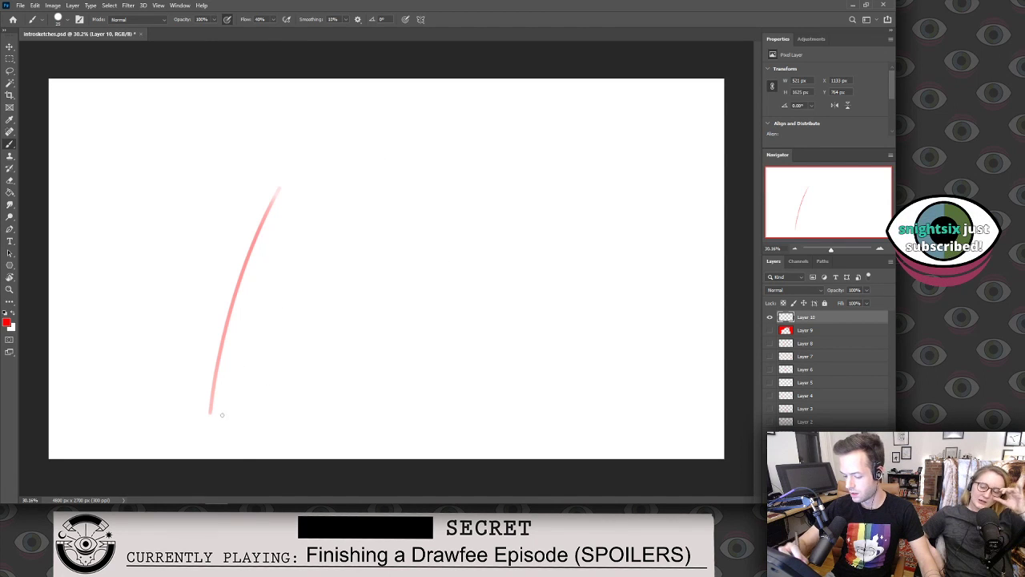
drag(221, 415, 500, 422)
mouse_move(527, 364)
mouse_down()
mouse_move(525, 425)
mouse_move(530, 284)
mouse_up()
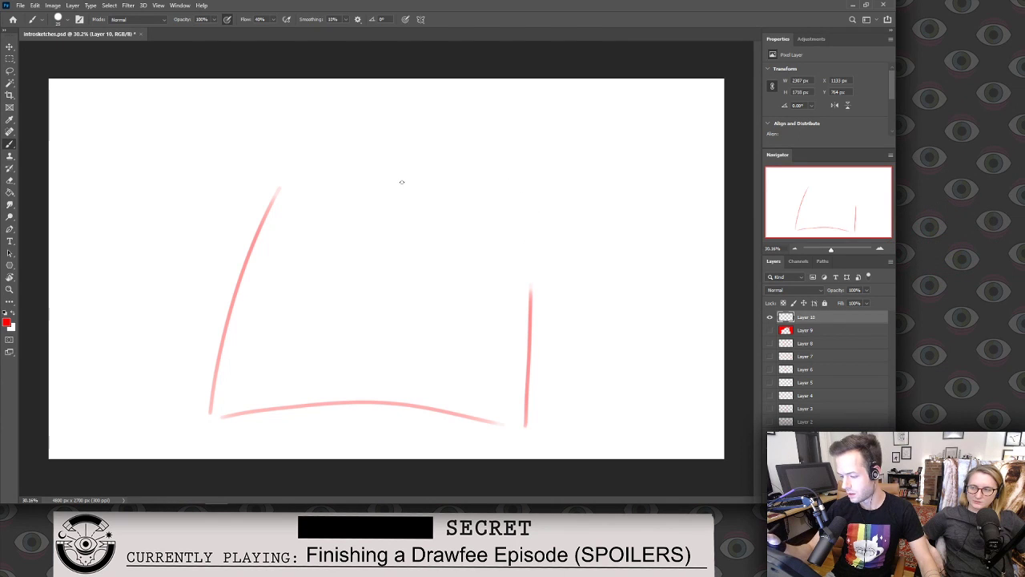
Hand-letter "LIFE IS" and "PAIN AND" as the first two lines on the shirt front.
mouse_move(304, 166)
mouse_down()
mouse_move(320, 190)
mouse_move(343, 194)
mouse_move(367, 167)
mouse_up()
drag(346, 181, 365, 194)
mouse_move(367, 169)
mouse_down()
mouse_move(384, 169)
mouse_move(383, 194)
mouse_up()
drag(367, 183, 445, 195)
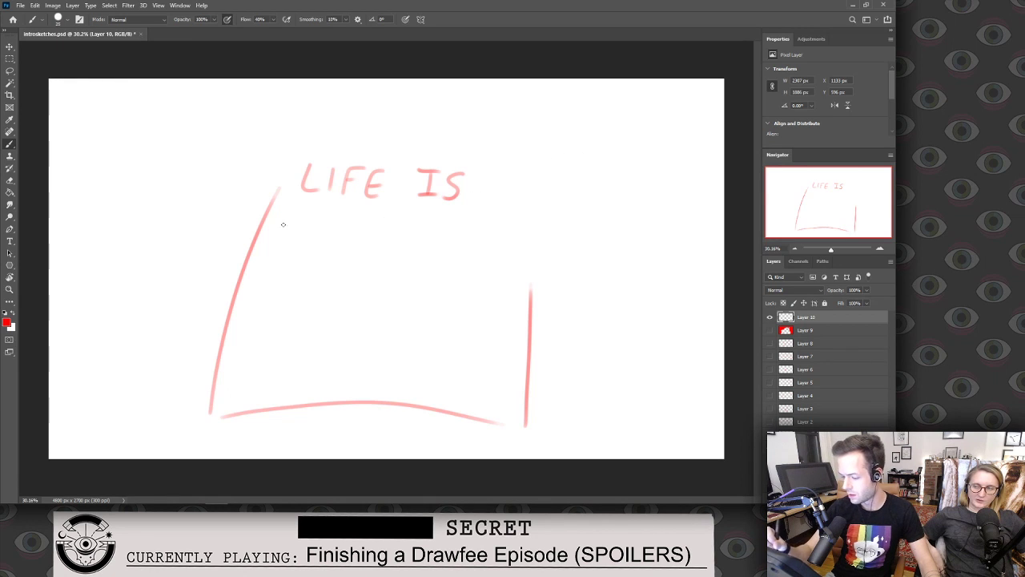
drag(283, 206, 282, 239)
mouse_move(285, 207)
mouse_down()
mouse_move(304, 238)
mouse_move(325, 238)
mouse_up()
mouse_move(307, 229)
mouse_down()
mouse_move(340, 237)
mouse_move(371, 215)
mouse_move(415, 243)
mouse_move(431, 221)
mouse_up()
mouse_move(431, 221)
mouse_down()
mouse_move(445, 245)
mouse_move(448, 221)
mouse_up()
drag(456, 223, 460, 250)
Hand-letter "SUFFERING" as the shirt's third line and reposition it beneath "PAIN AND".
drag(280, 259, 267, 288)
mouse_move(295, 260)
mouse_down()
mouse_move(297, 272)
mouse_move(323, 264)
mouse_move(330, 290)
mouse_move(343, 277)
mouse_move(356, 293)
mouse_up()
mouse_move(406, 269)
mouse_down()
mouse_move(386, 289)
mouse_move(403, 296)
mouse_up()
drag(389, 282, 438, 301)
drag(453, 267, 454, 303)
drag(460, 307, 486, 274)
drag(503, 271, 514, 290)
key(l)
mouse_move(301, 328)
mouse_down()
mouse_move(342, 337)
mouse_move(277, 245)
mouse_up()
key(v)
drag(519, 335, 472, 301)
key(Return)
key(ctrl+d)
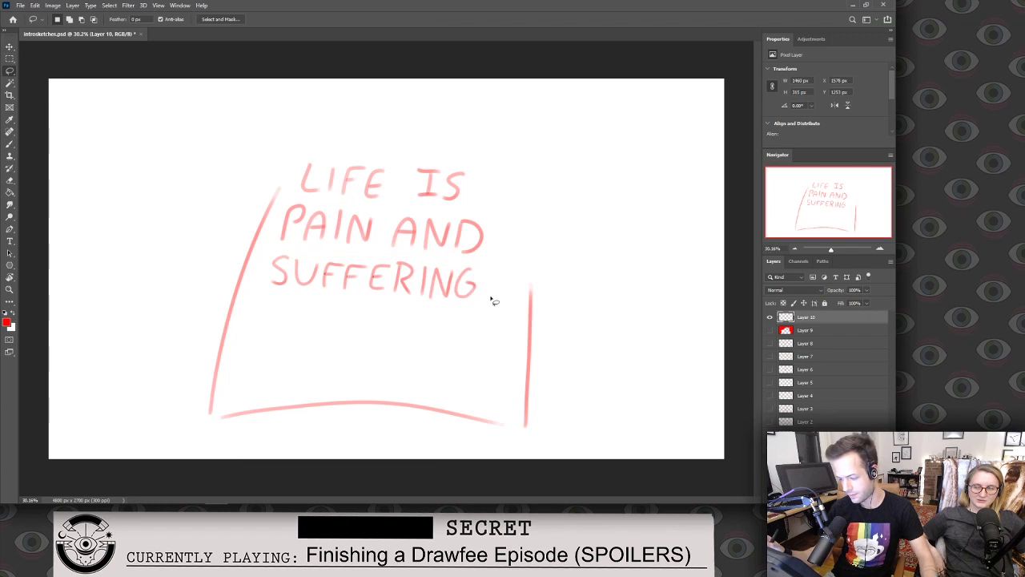
Hand-letter "WHAT'S UP" as the fourth line and move all the lettering slightly down on the shirt.
key(b)
mouse_move(261, 304)
mouse_down()
mouse_move(276, 316)
mouse_move(295, 310)
mouse_move(301, 336)
mouse_move(340, 332)
mouse_move(362, 309)
mouse_move(378, 340)
mouse_move(434, 320)
mouse_move(438, 344)
mouse_move(446, 335)
mouse_up()
key(ctrl+z)
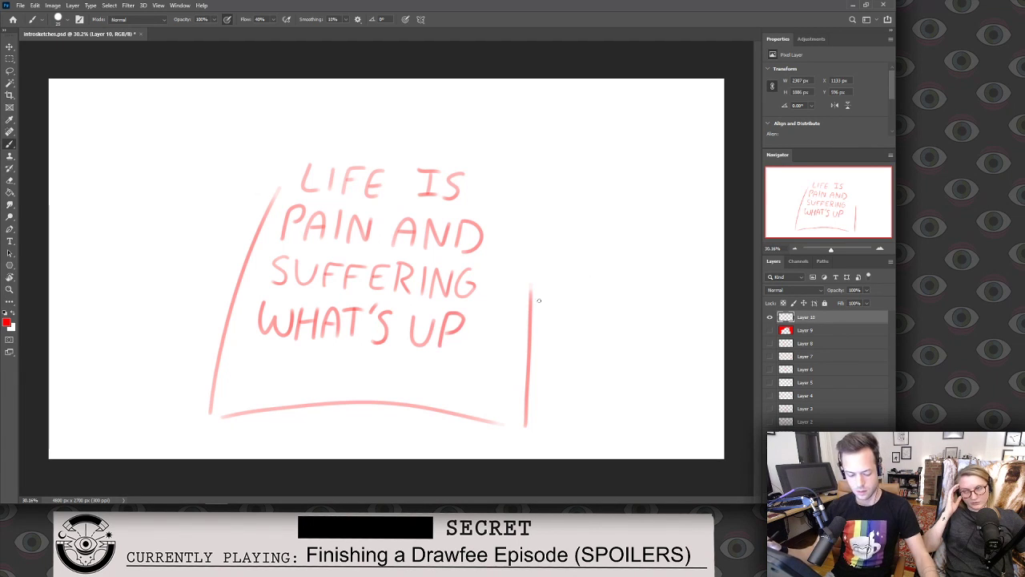
key(l)
mouse_move(481, 371)
mouse_down()
mouse_move(242, 351)
mouse_move(276, 205)
mouse_move(480, 371)
mouse_up()
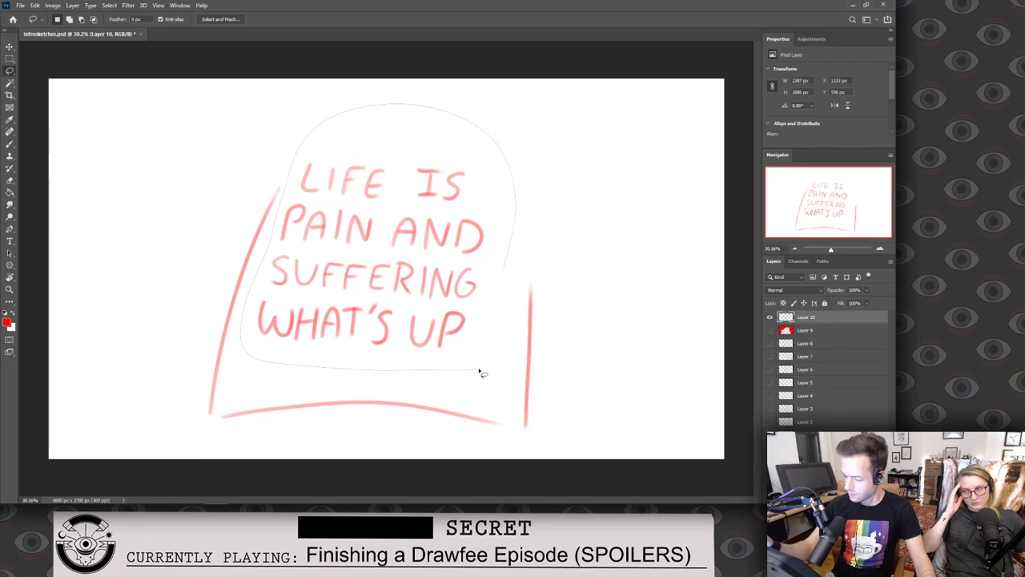
key(v)
mouse_move(483, 315)
mouse_down()
mouse_move(477, 345)
mouse_move(479, 333)
mouse_up()
key(ctrl+d)
Draw a scalloped beard edge above the lettering, running up to the canvas edge at both ends, and clean up its joins.
key(b)
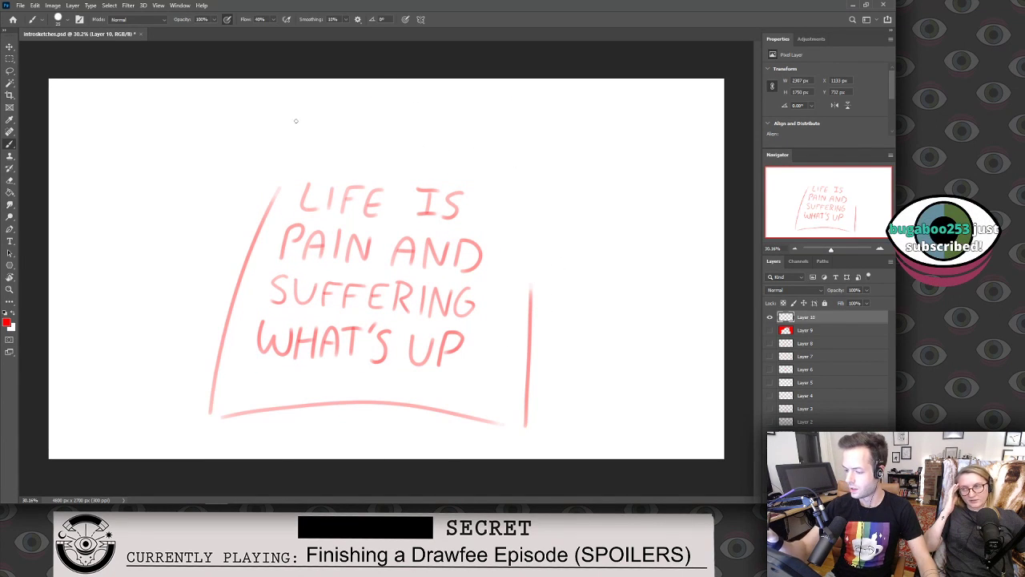
drag(238, 85, 244, 77)
key(ctrl+z)
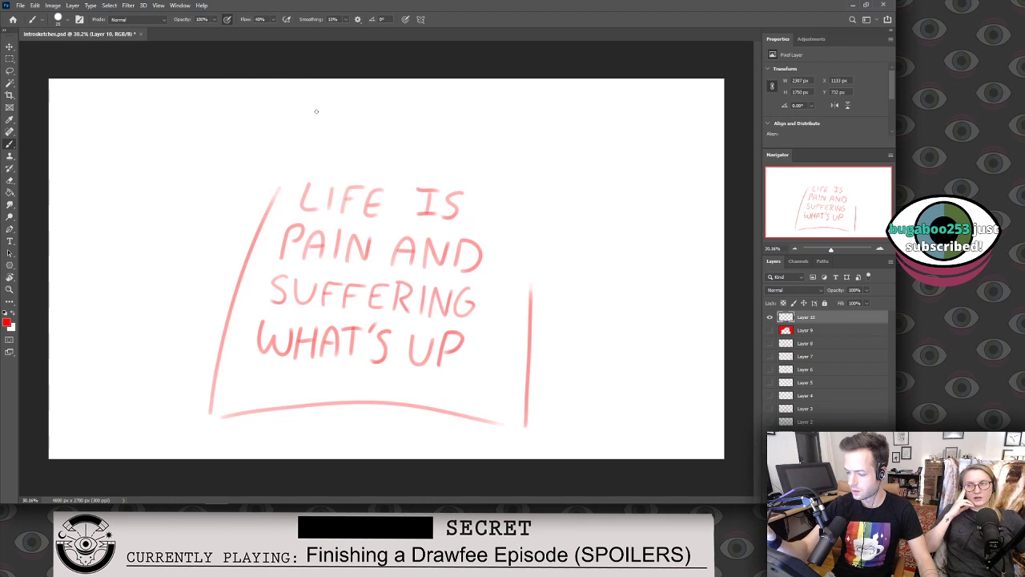
mouse_move(390, 163)
mouse_down()
mouse_move(324, 112)
mouse_move(304, 141)
mouse_move(248, 80)
mouse_up()
key(ctrl+z)
mouse_move(307, 150)
mouse_down()
mouse_move(266, 91)
mouse_move(288, 93)
mouse_up()
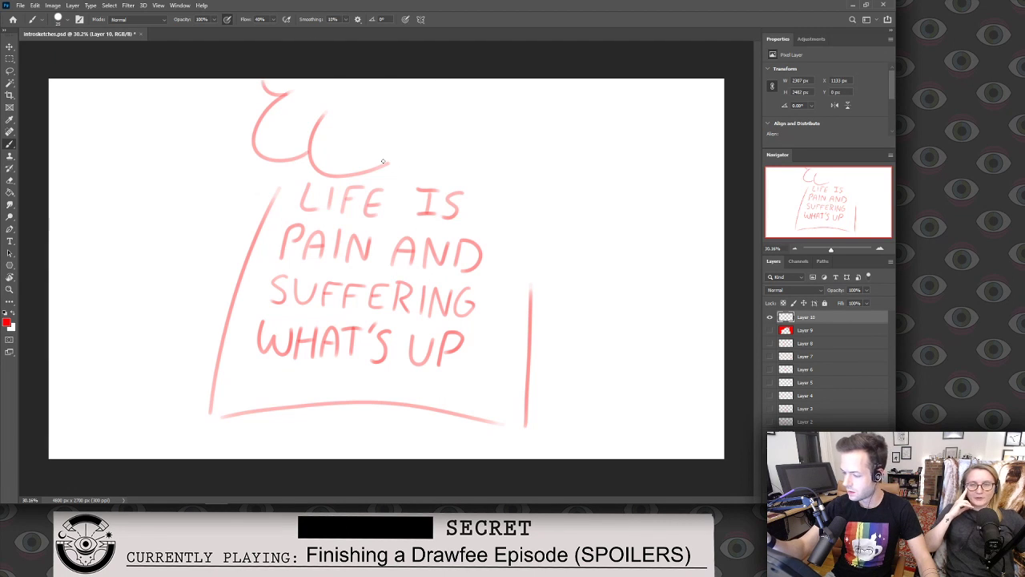
key(e)
mouse_move(304, 152)
mouse_down()
mouse_move(324, 116)
mouse_move(303, 152)
mouse_up()
key(b)
key(e)
mouse_move(391, 164)
mouse_down()
mouse_move(298, 146)
mouse_move(326, 133)
mouse_move(329, 157)
mouse_move(398, 141)
mouse_move(475, 144)
mouse_move(538, 119)
mouse_move(572, 136)
mouse_move(581, 80)
mouse_up()
key(b)
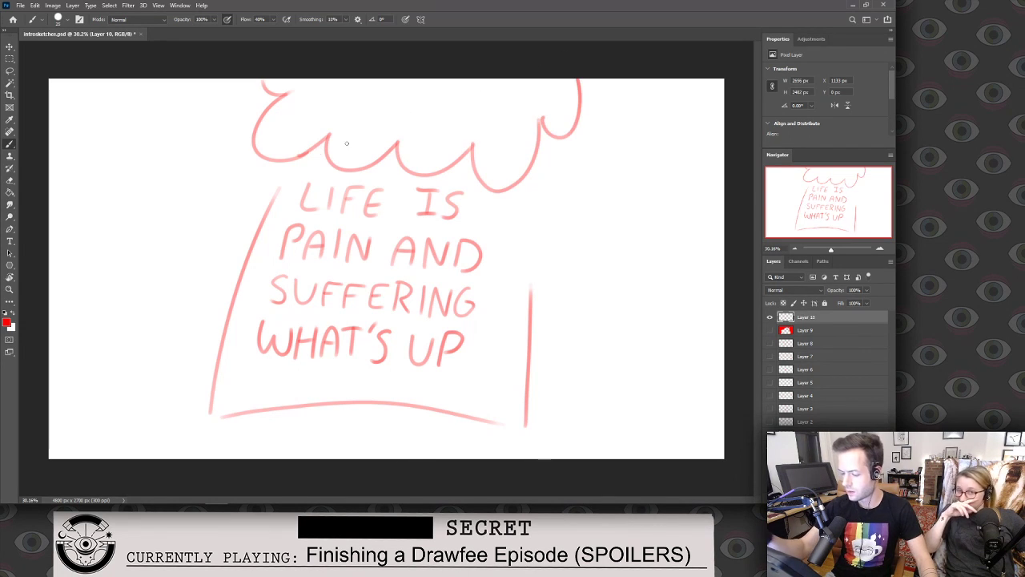
Draw a fist with a thumb gripping the shirt's edge on each side of the lettering.
mouse_move(257, 130)
mouse_down()
mouse_move(149, 264)
mouse_move(206, 301)
mouse_up()
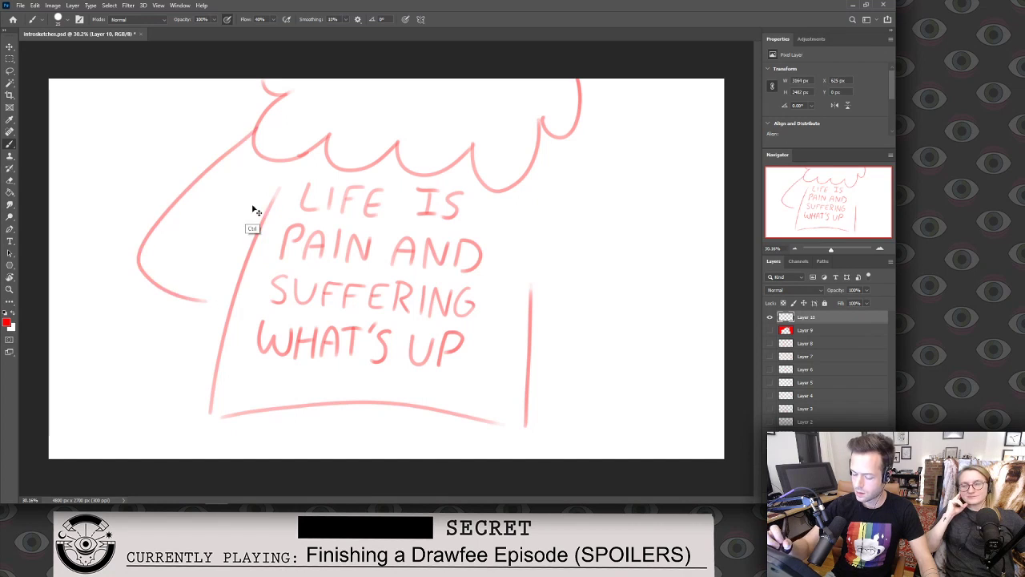
key(ctrl+z)
drag(185, 256, 247, 226)
key(ctrl+z)
mouse_move(158, 255)
mouse_down()
mouse_move(231, 226)
mouse_move(240, 240)
mouse_move(200, 238)
mouse_move(211, 250)
mouse_move(171, 290)
mouse_up()
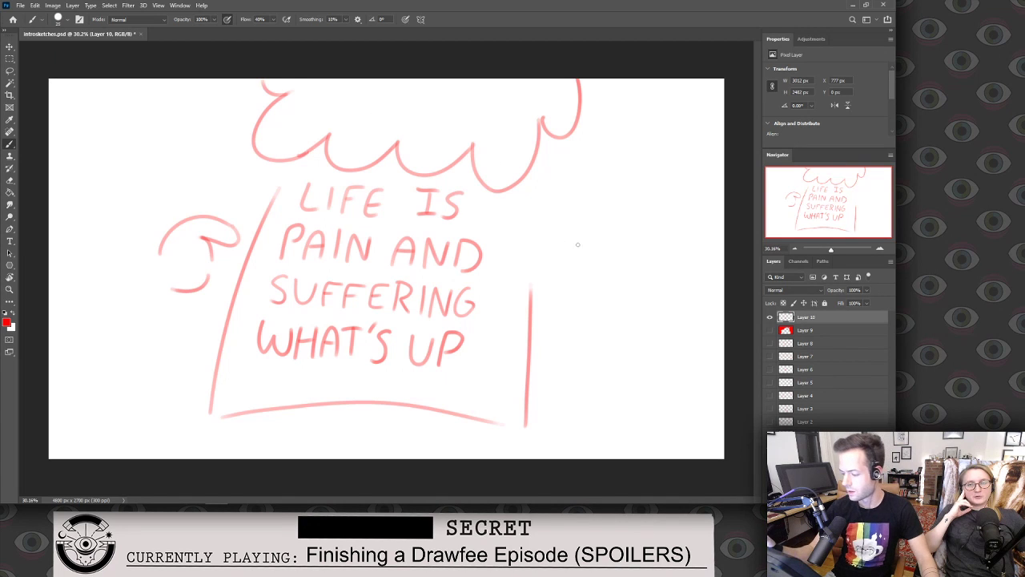
mouse_move(568, 234)
mouse_down()
mouse_move(502, 250)
mouse_move(530, 267)
mouse_move(543, 254)
mouse_move(534, 322)
mouse_up()
key(ctrl+z)
mouse_move(528, 270)
mouse_down()
mouse_move(543, 314)
mouse_move(568, 317)
mouse_up()
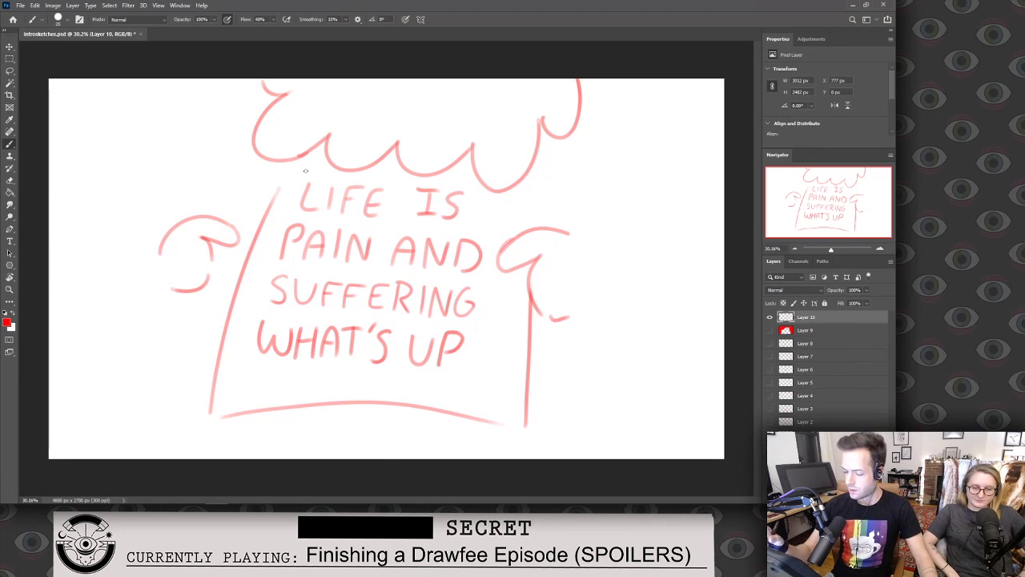
Draw the left arm curving from the beard down around the fist, with a line for the inner arm.
drag(266, 107, 116, 299)
drag(178, 312, 137, 317)
key(ctrl+z)
key(ctrl+z)
mouse_move(266, 114)
mouse_down()
mouse_move(221, 141)
mouse_move(144, 282)
mouse_up()
mouse_move(207, 147)
mouse_down()
mouse_move(248, 208)
mouse_move(214, 213)
mouse_up()
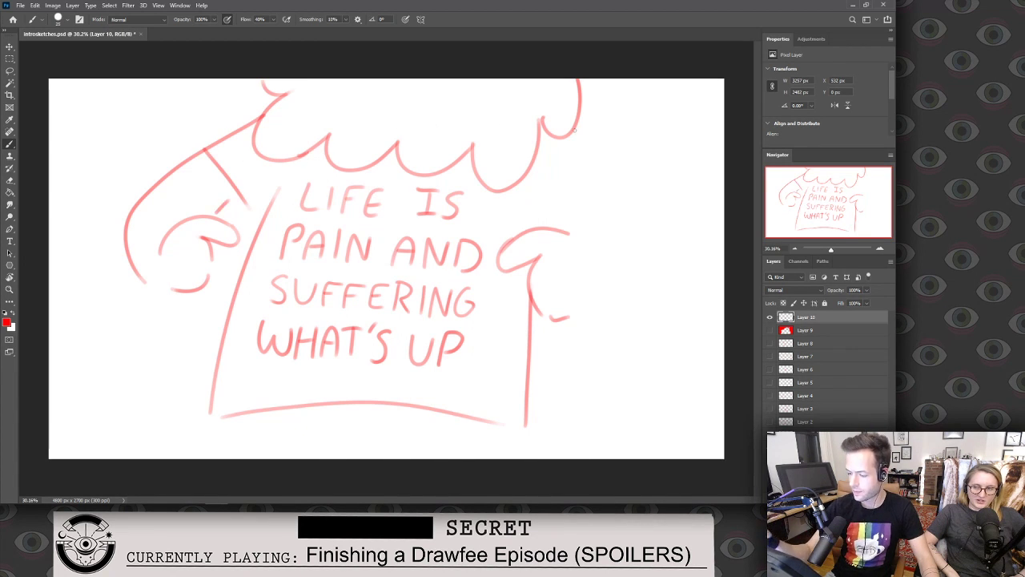
Draw the right arm curving from the beard to the fist, with inner arm and wrist lines.
mouse_move(578, 123)
mouse_down()
mouse_move(629, 178)
mouse_move(596, 320)
mouse_up()
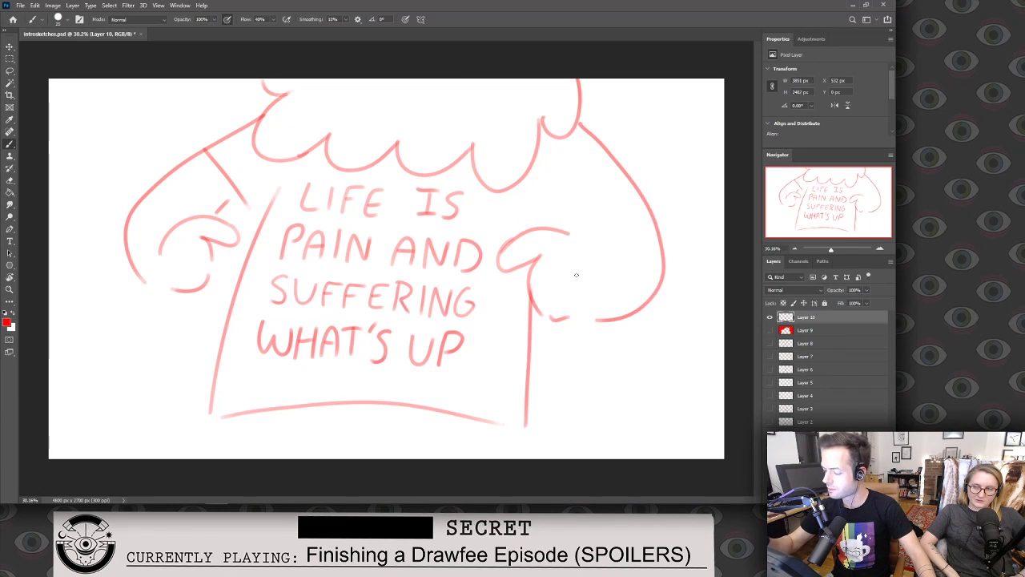
drag(577, 234, 648, 235)
drag(556, 223, 626, 177)
drag(511, 185, 528, 218)
Extend the body with short lines below both hem corners and shift the whole sketch slightly down and left.
drag(210, 416, 201, 466)
drag(526, 427, 531, 482)
mouse_move(301, 465)
mouse_down()
mouse_move(385, 443)
mouse_move(418, 458)
mouse_up()
key(ctrl+z)
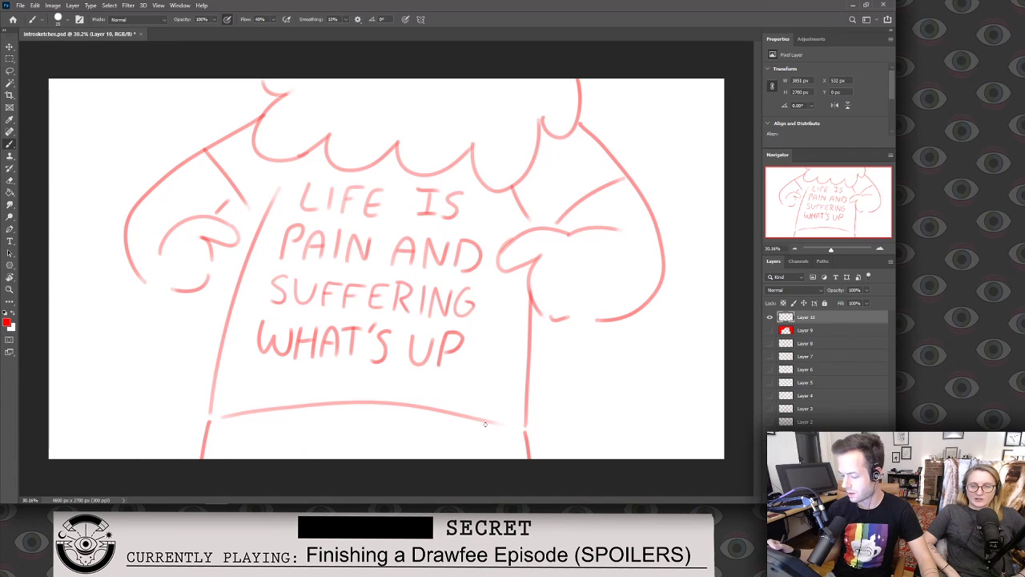
key(v)
drag(556, 389, 556, 393)
Enlarge the left arm and hand, reposition them against the shirt edge, and erase the overlapping lines at the thumb.
key(l)
mouse_move(116, 322)
mouse_down()
mouse_move(136, 331)
mouse_move(192, 151)
mouse_up()
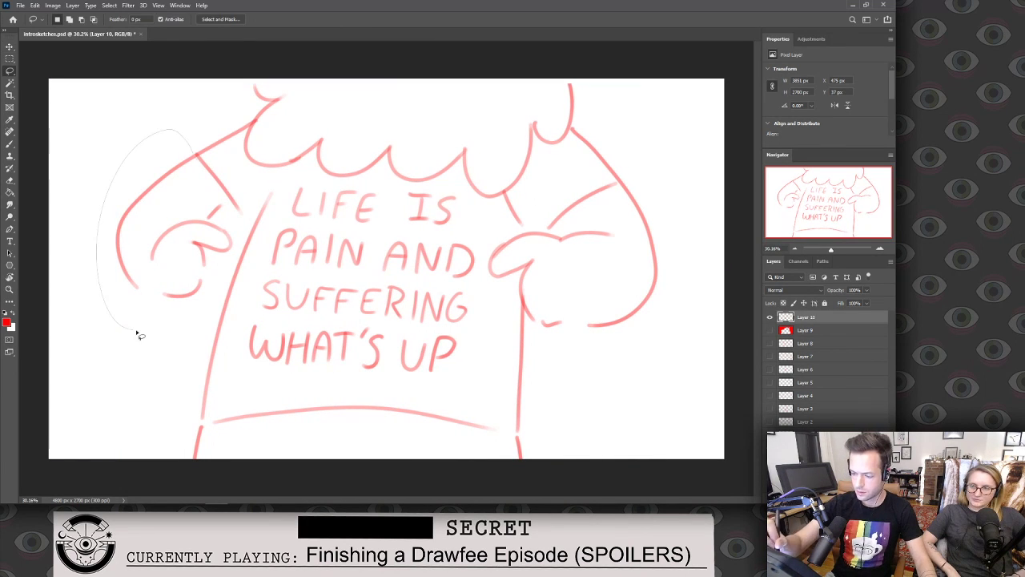
drag(140, 335, 140, 335)
key(ctrl+t)
drag(238, 328, 285, 398)
drag(254, 305, 222, 299)
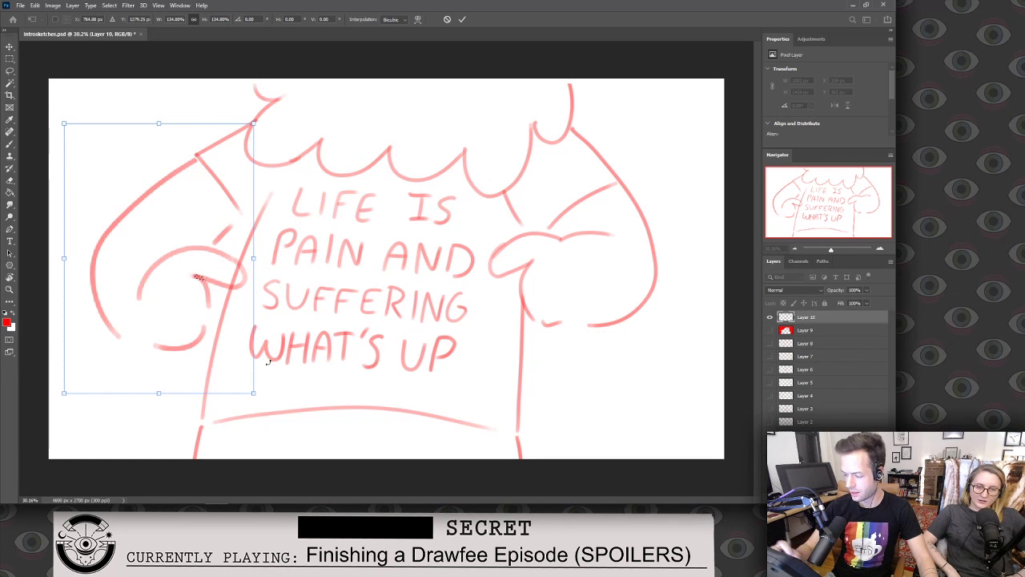
mouse_move(251, 392)
mouse_down()
mouse_move(239, 378)
mouse_move(244, 361)
mouse_up()
key(Return)
key(e)
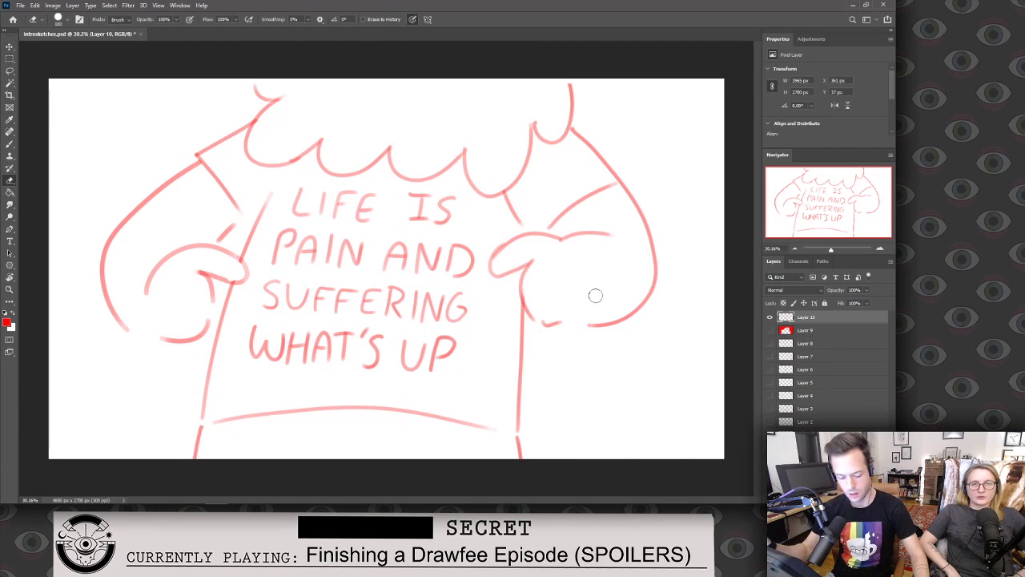
Enlarge the right hand and lower arm of the shirt sketch to about 117%.
key(l)
mouse_move(573, 354)
mouse_down()
mouse_move(480, 254)
mouse_move(504, 215)
mouse_up()
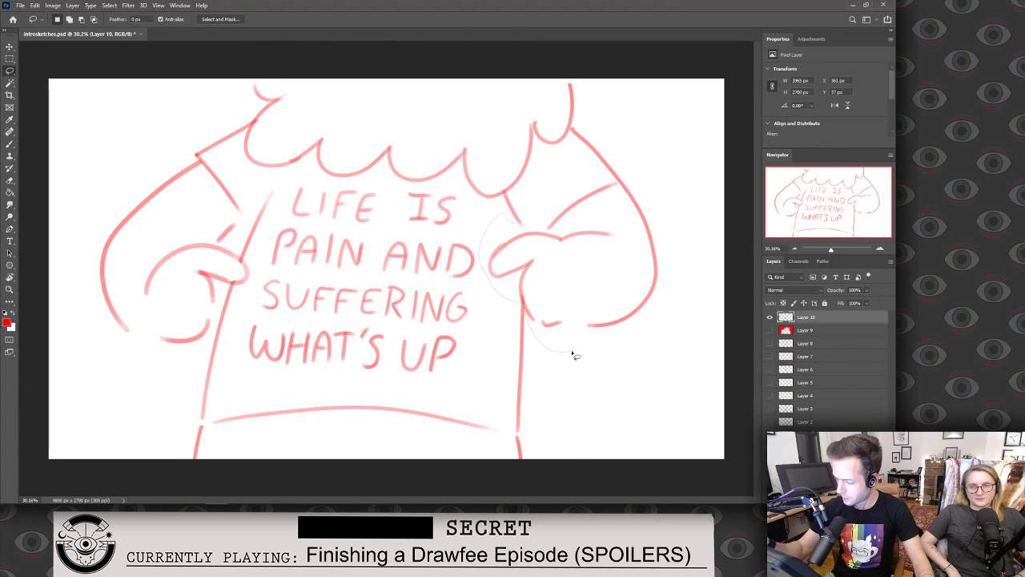
drag(574, 354, 572, 355)
mouse_move(629, 330)
mouse_down()
mouse_move(635, 358)
mouse_move(686, 378)
mouse_move(648, 353)
mouse_up()
key(ctrl+t)
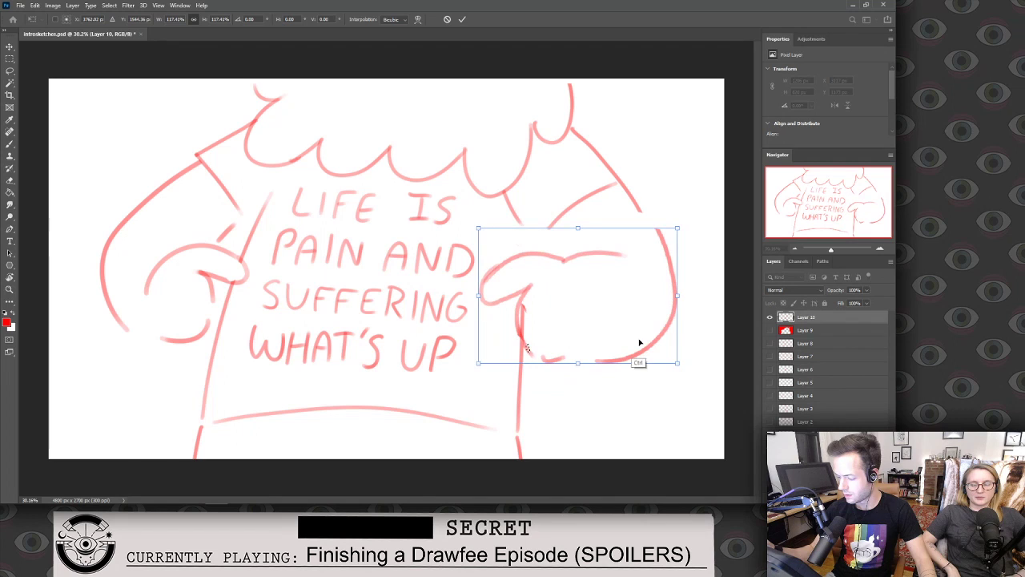
key(Return)
Reconnect the right arm and sleeve lines, redraw the fist's lower edge, and erase the overlapping lines there.
key(b)
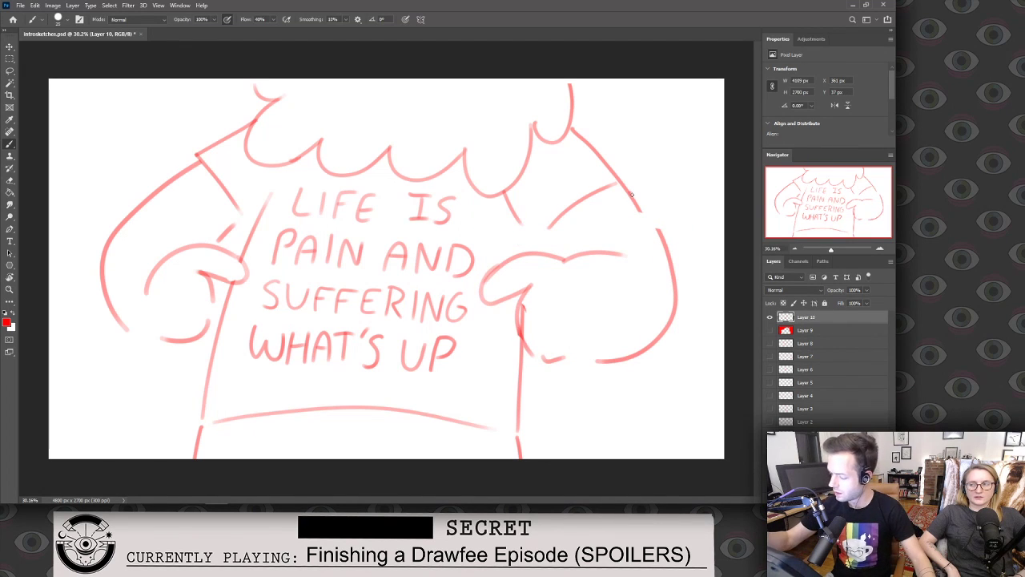
drag(517, 216, 534, 250)
key(e)
mouse_move(521, 318)
mouse_down()
mouse_move(522, 332)
mouse_move(520, 305)
mouse_move(522, 341)
mouse_move(517, 302)
mouse_move(572, 361)
mouse_move(570, 351)
mouse_move(634, 356)
mouse_up()
key(b)
key(ctrl+z)
key(e)
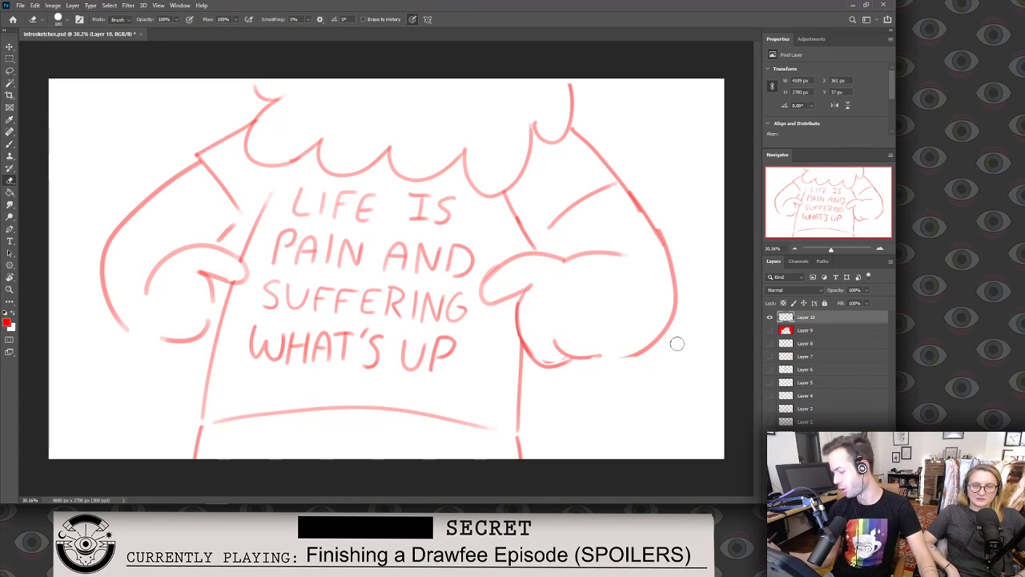
key(b)
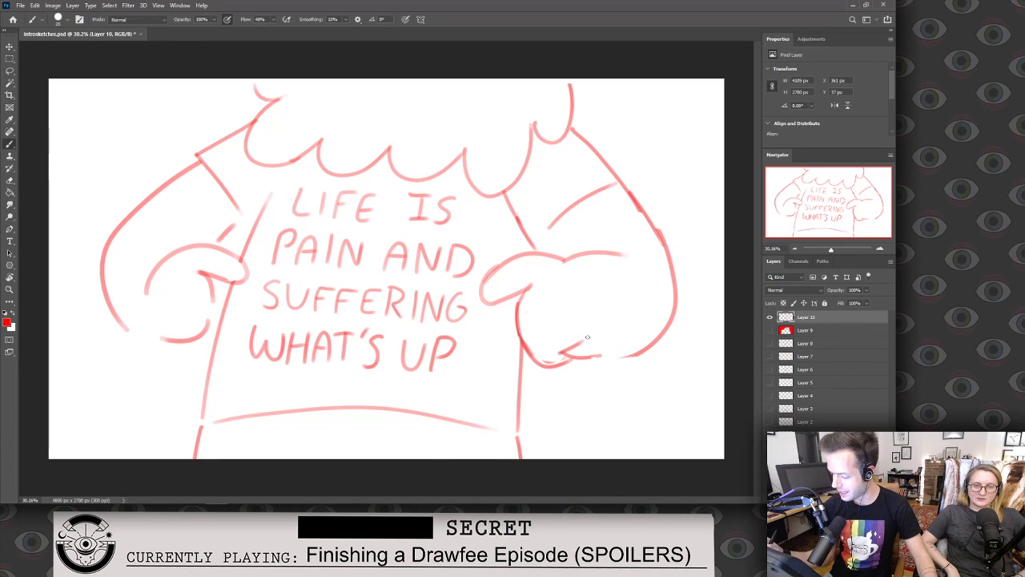
key(e)
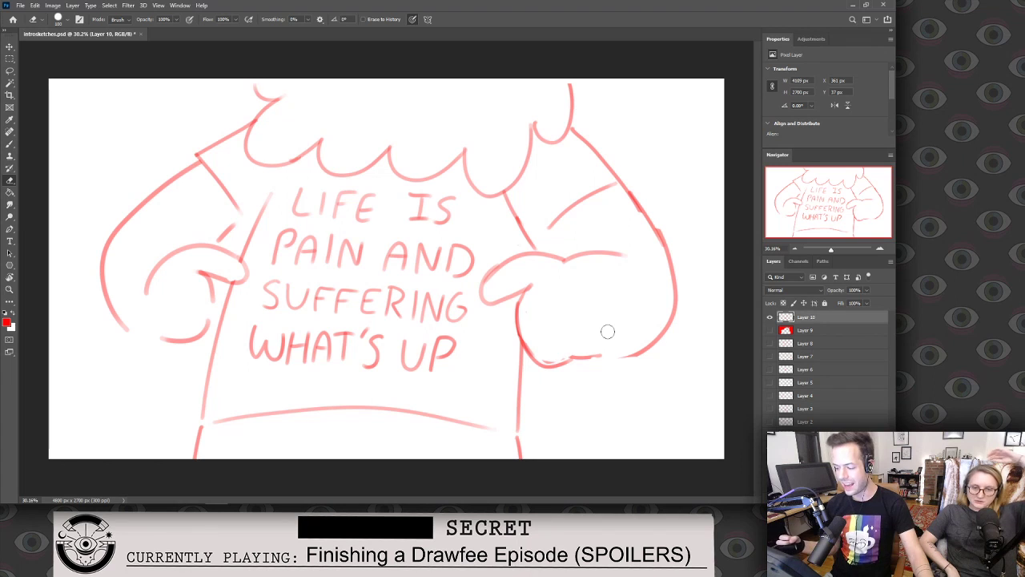
Redraw the left arm's outer curve wider, from the sleeve around to the underside of the fist.
key(b)
mouse_move(199, 160)
mouse_down()
mouse_move(93, 261)
mouse_move(158, 335)
mouse_up()
key(ctrl+z)
mouse_move(198, 152)
mouse_down()
mouse_move(95, 269)
mouse_move(159, 335)
mouse_move(101, 250)
mouse_up()
key(e)
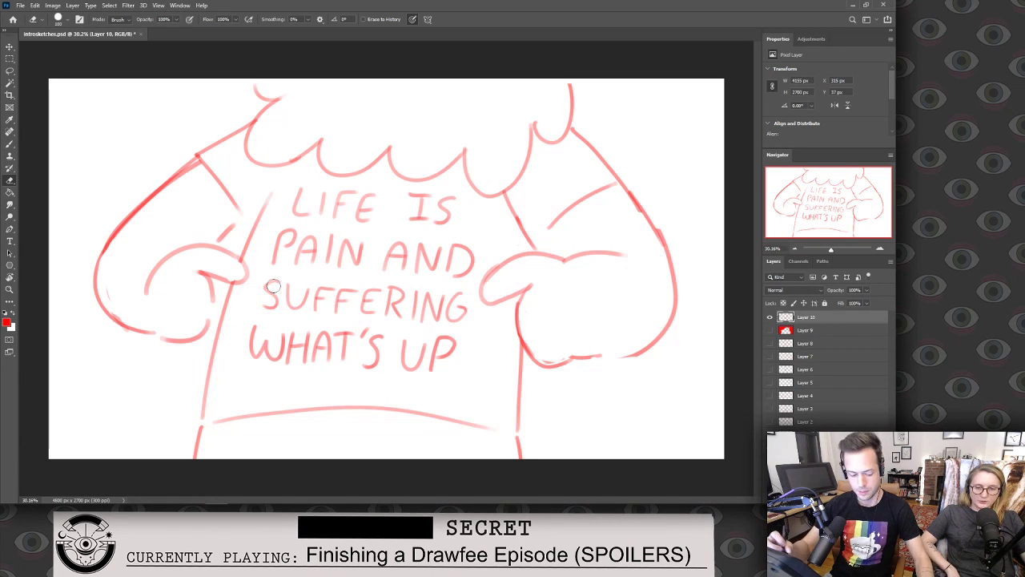
Enlarge the left hand and lower arm slightly and shift them down.
key(l)
mouse_move(192, 230)
mouse_down()
mouse_move(143, 368)
mouse_move(241, 264)
mouse_up()
key(v)
drag(163, 371, 162, 380)
key(Return)
key(k)
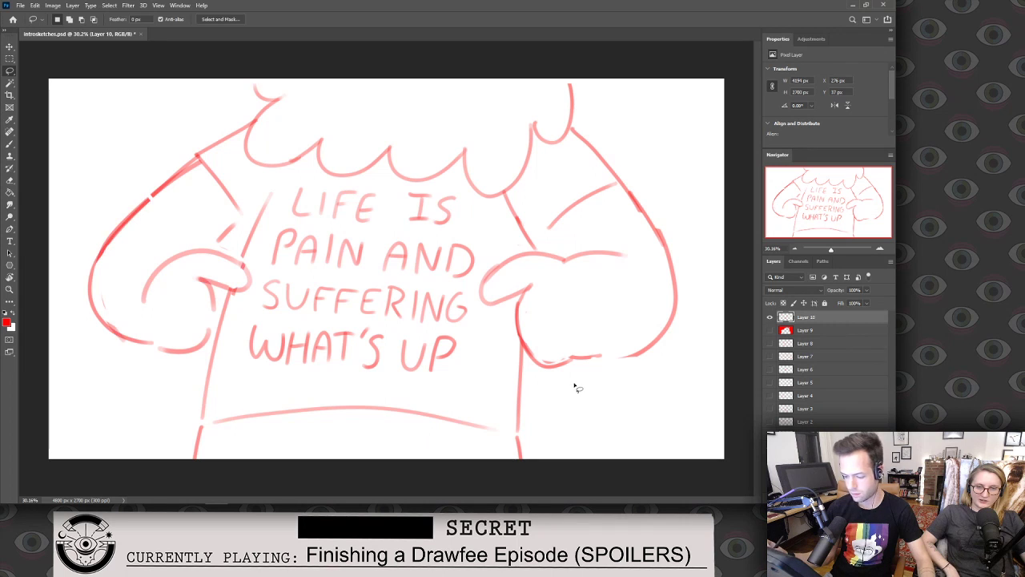
Try small diamond sparkles beside the word IS on the shirt and undo them.
key(z)
drag(613, 366, 599, 376)
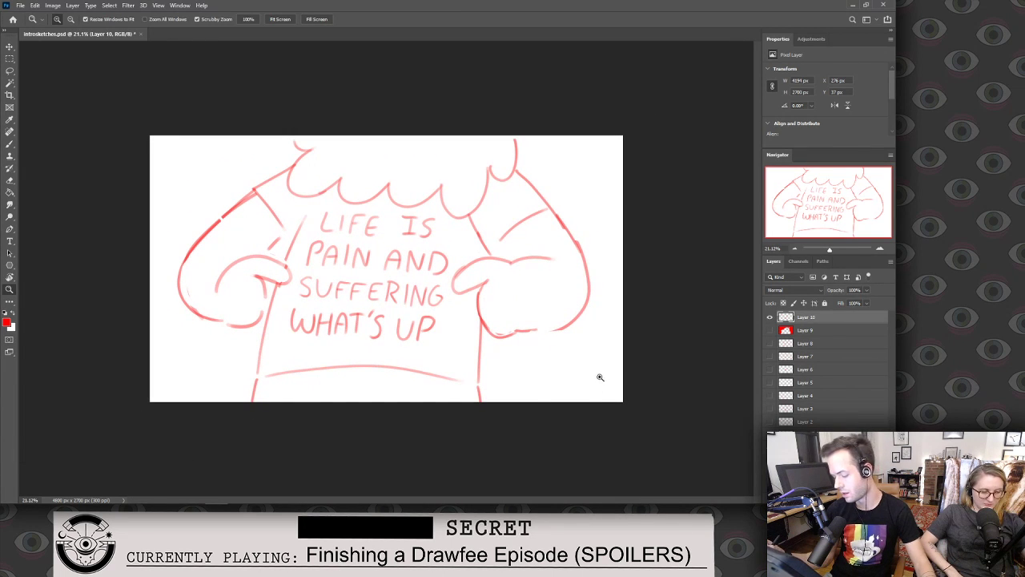
key(b)
mouse_move(445, 260)
mouse_down()
mouse_move(462, 215)
mouse_move(479, 241)
mouse_up()
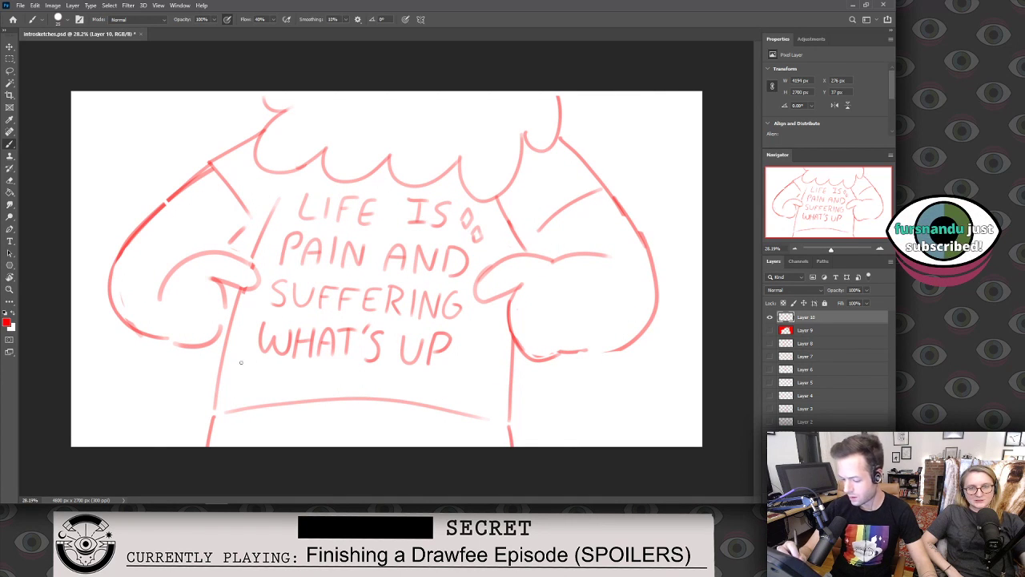
key(ctrl+z)
key(ctrl+z)
key(ctrl+z)
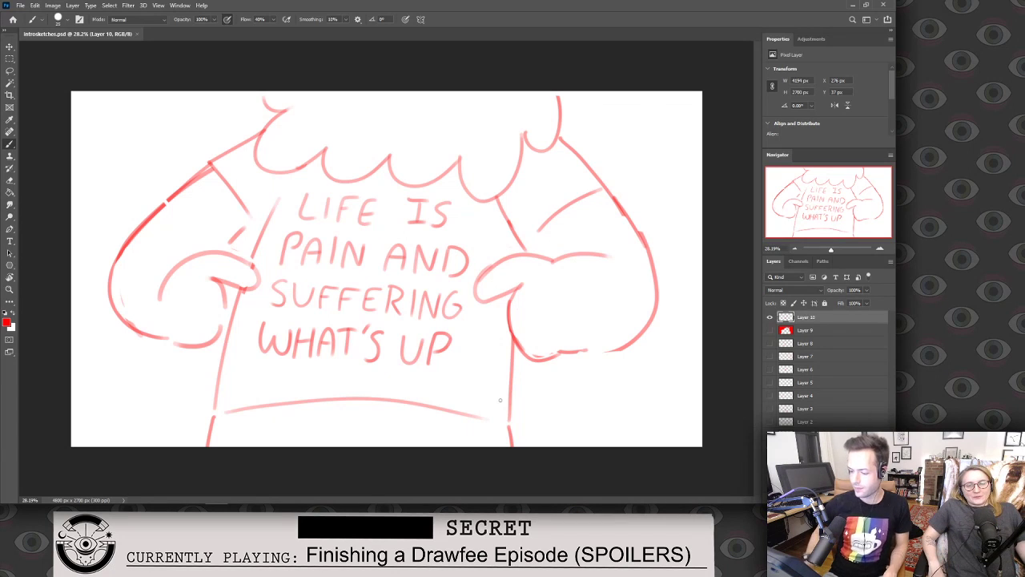
Erase the short line above the left hand, then enlarge the hand to about 108% and raise it slightly.
key(e)
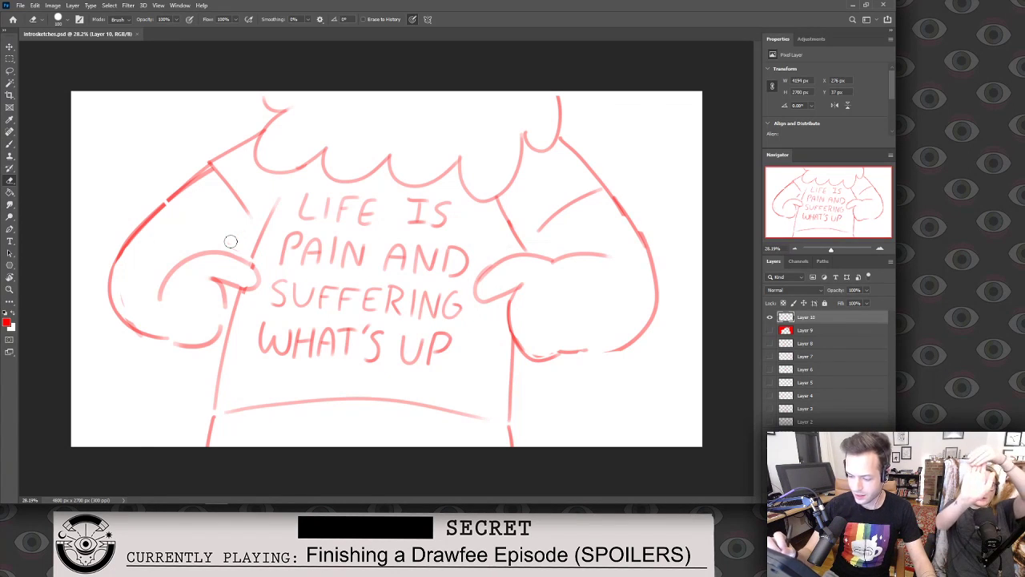
click(230, 241)
key(l)
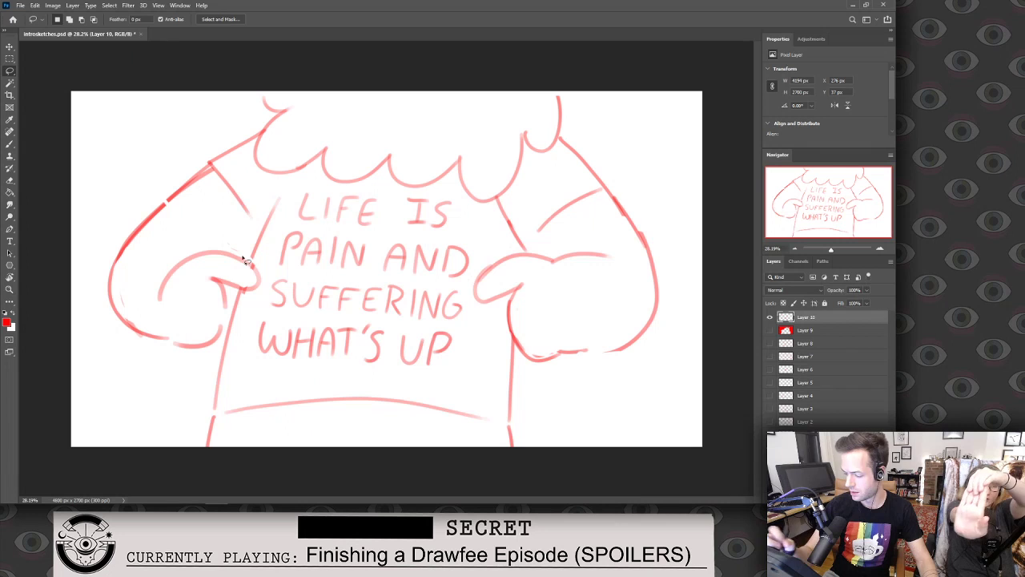
drag(205, 367, 206, 364)
key(ctrl+t)
mouse_move(262, 201)
mouse_down()
mouse_move(281, 180)
mouse_move(257, 192)
mouse_up()
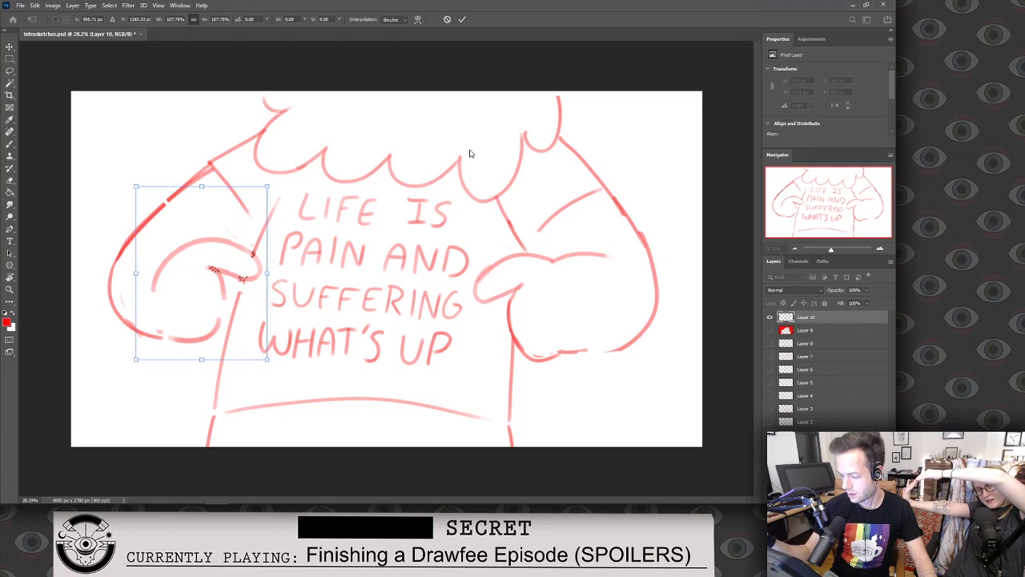
key(Return)
key(ctrl+d)
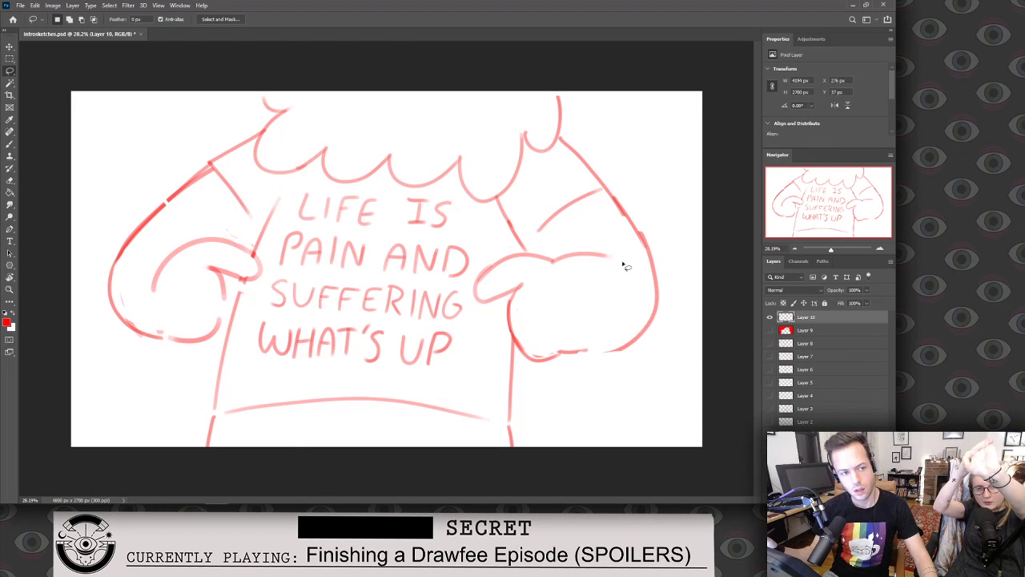
Adjust the right fist's size and position slightly away from the slogan, and save the document.
drag(519, 358, 566, 386)
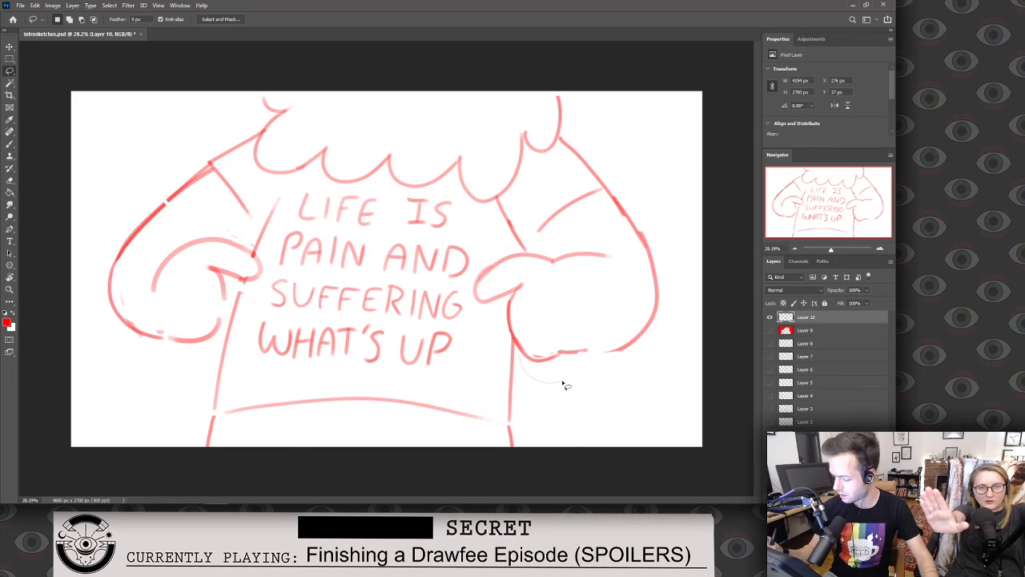
mouse_move(468, 289)
mouse_down()
mouse_move(514, 229)
mouse_move(536, 253)
mouse_move(596, 244)
mouse_move(630, 266)
mouse_move(593, 376)
mouse_up()
key(ctrl+t)
drag(467, 382, 508, 359)
key(Return)
key(ctrl+d)
key(ctrl+s)
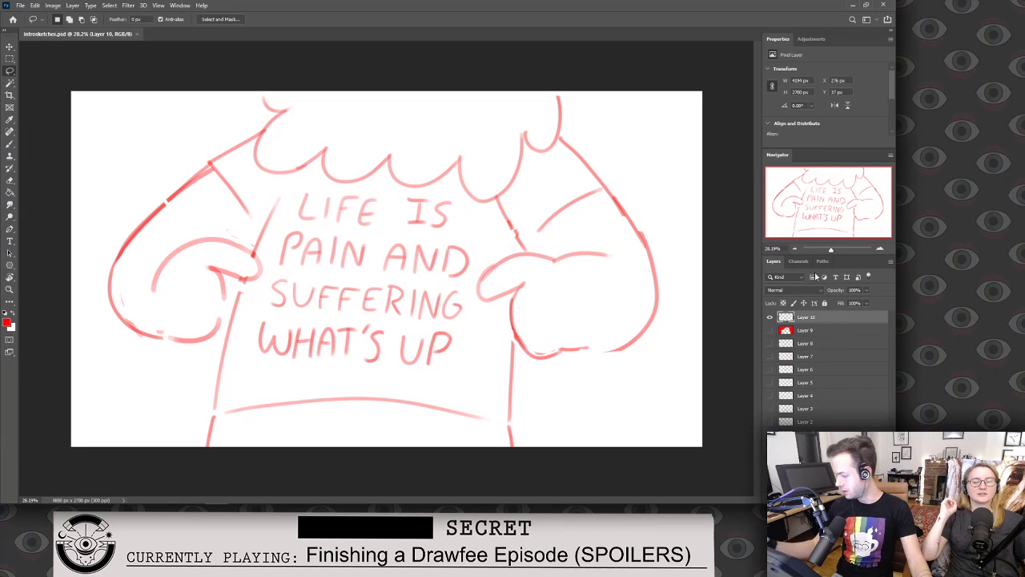
Hide Layer 10, then show and select Layer 1 with the two moaning characters.
click(769, 317)
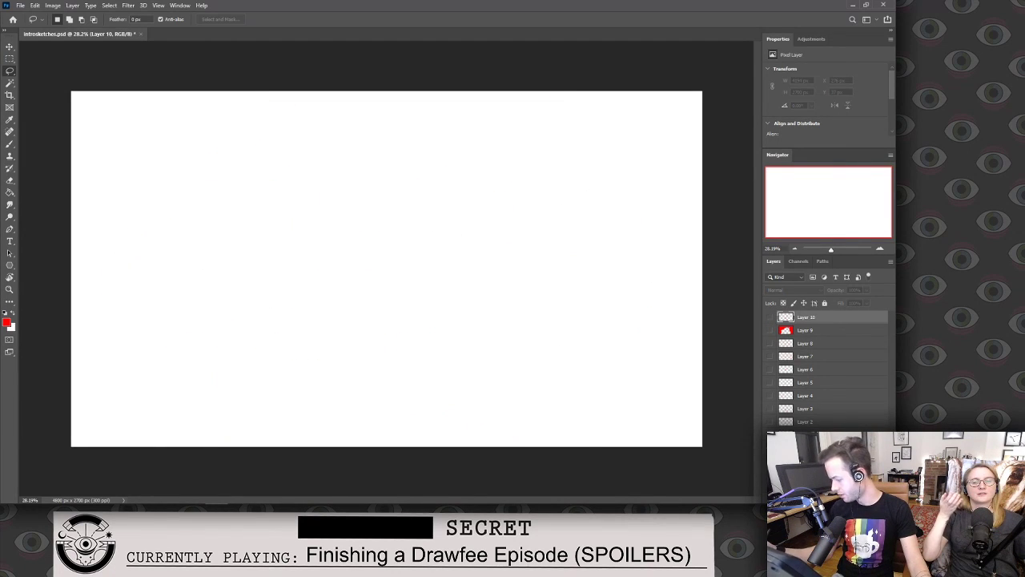
click(774, 422)
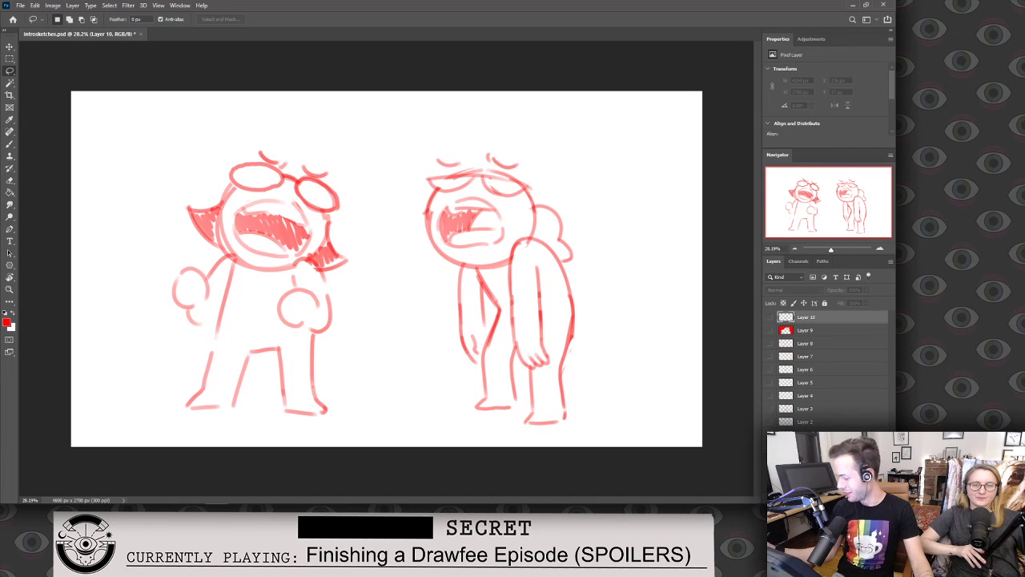
click(804, 434)
Select the left moaning character, nudge it slightly left, and deselect it.
mouse_move(215, 451)
mouse_down()
mouse_move(315, 90)
mouse_move(206, 453)
mouse_up()
key(v)
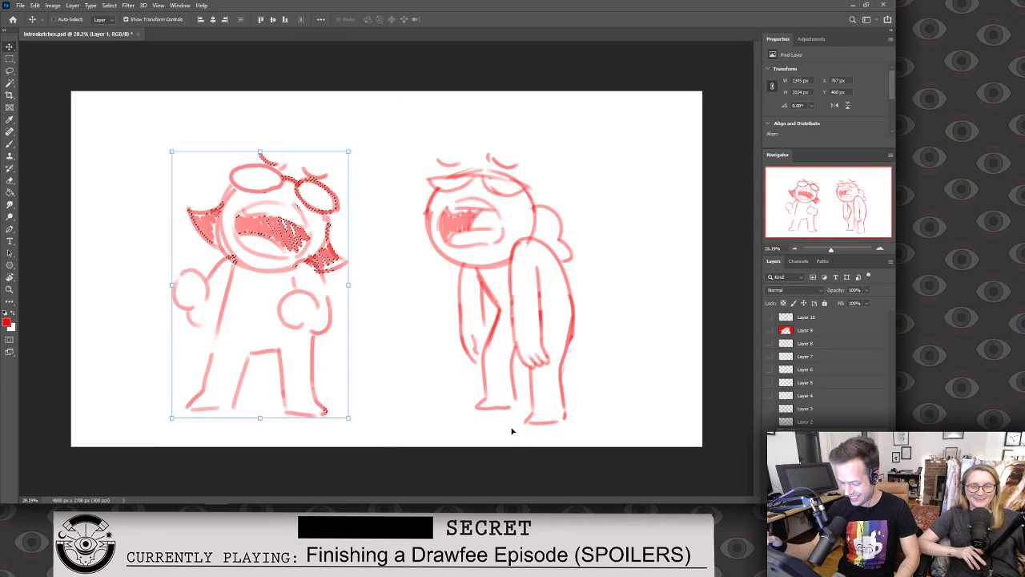
key(k)
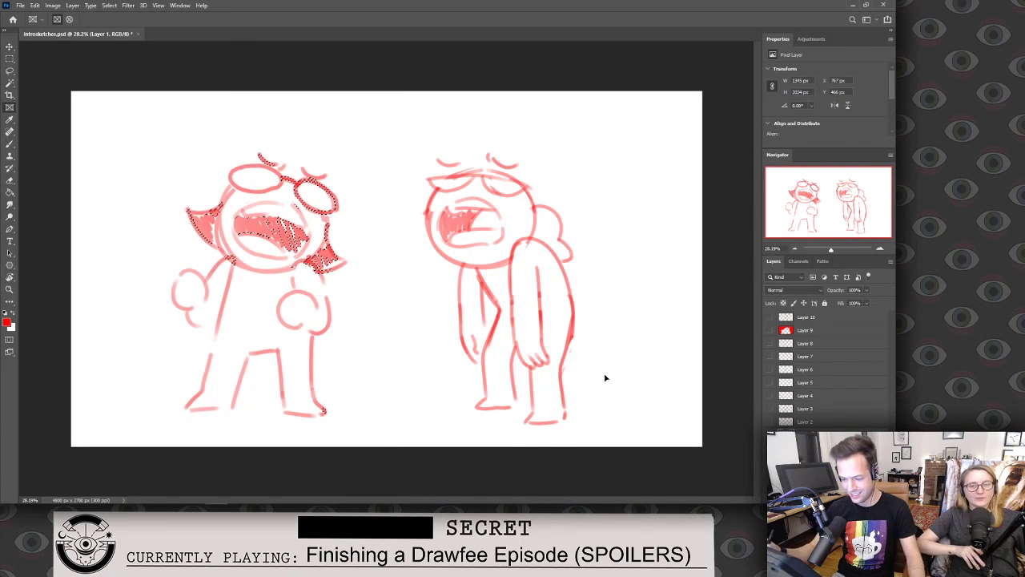
key(l)
key(ctrl+d)
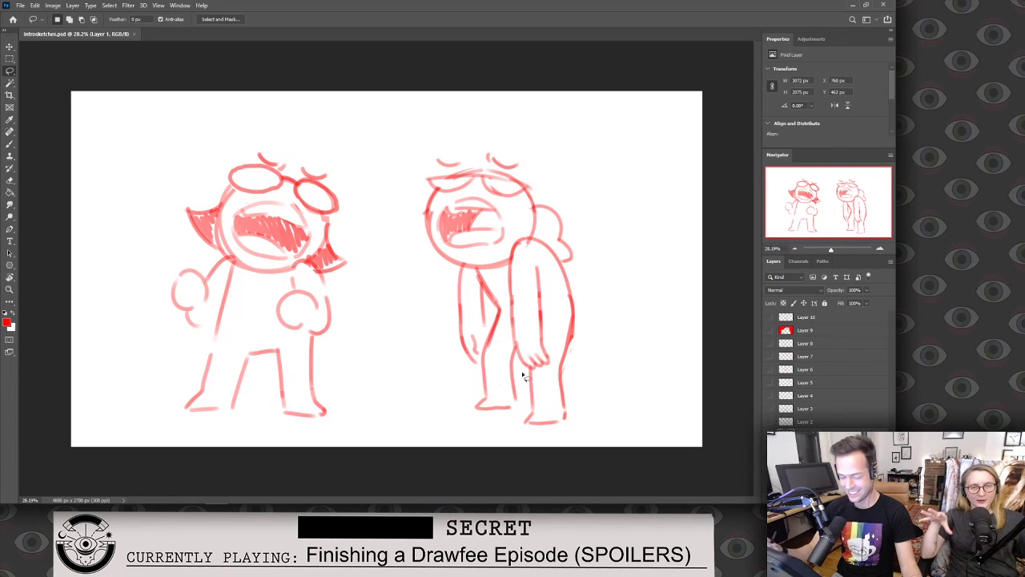
Add a layer named juliamoaning1 above the sketch, fade Layer 1 by lowering its opacity, and make the new layer active.
key(ctrl+shift+alt+n)
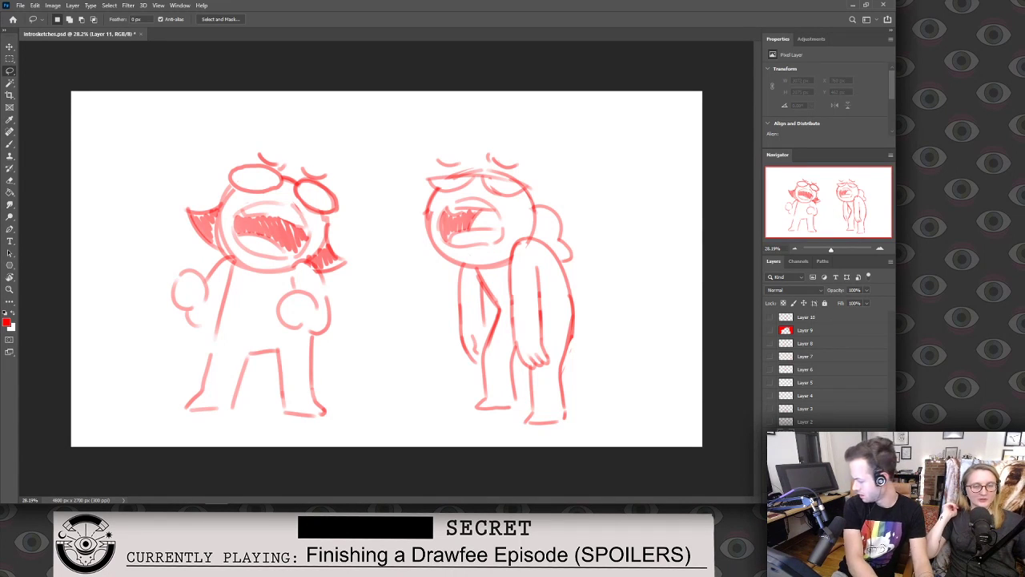
key(Return)
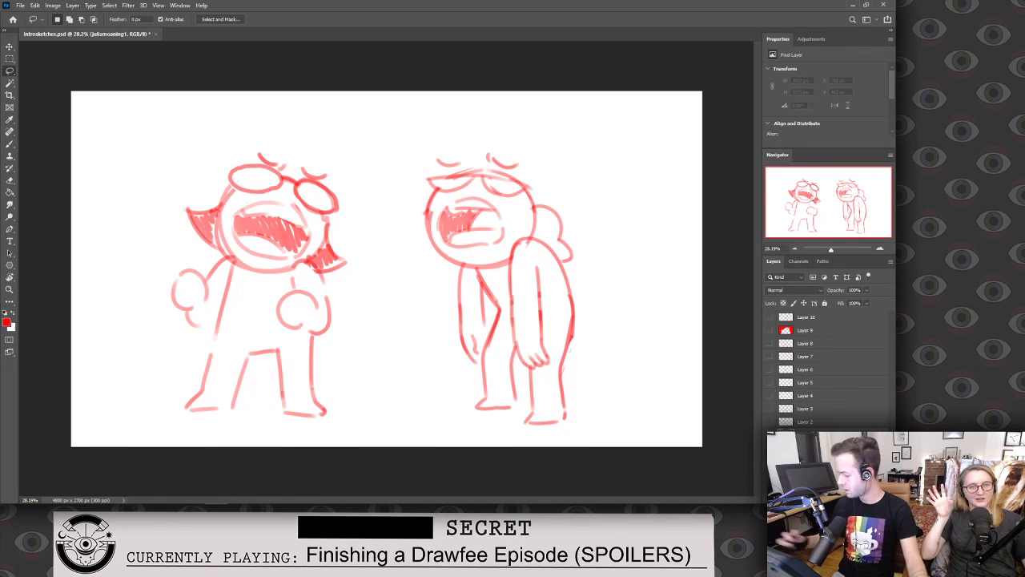
click(865, 289)
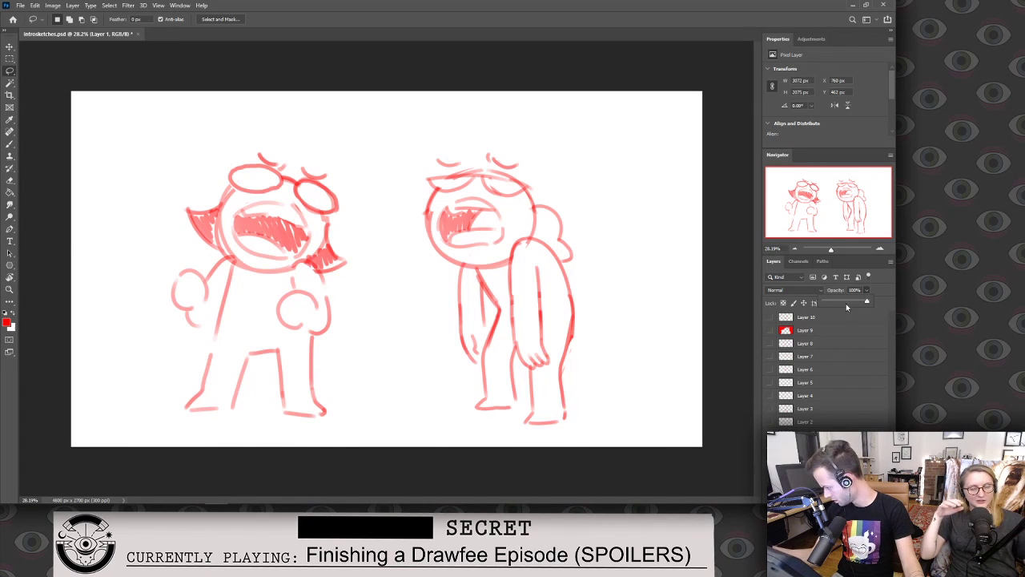
drag(868, 301, 841, 300)
key(alt+period)
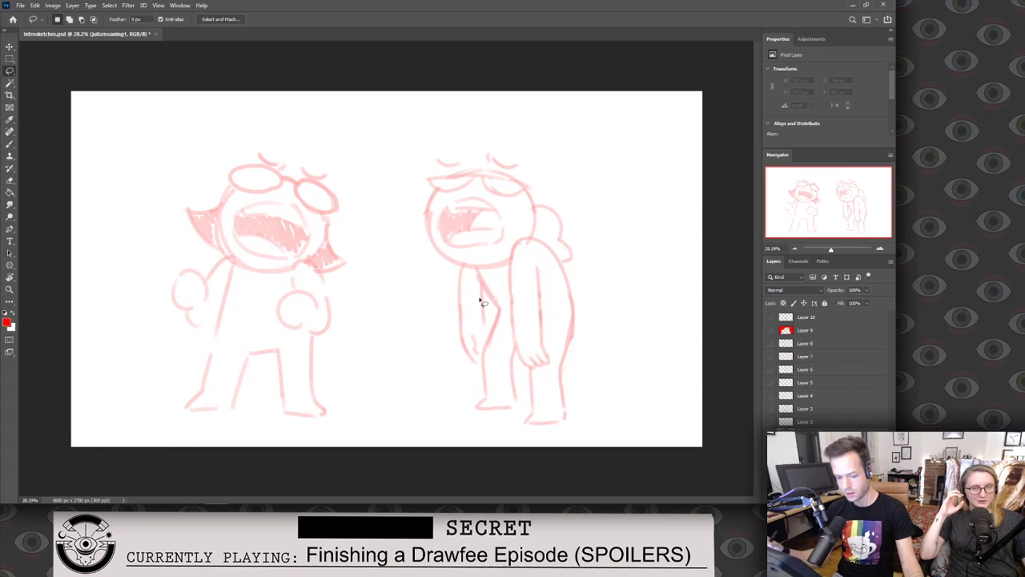
Set the foreground colour to black, 000000.
click(8, 322)
text(000000)
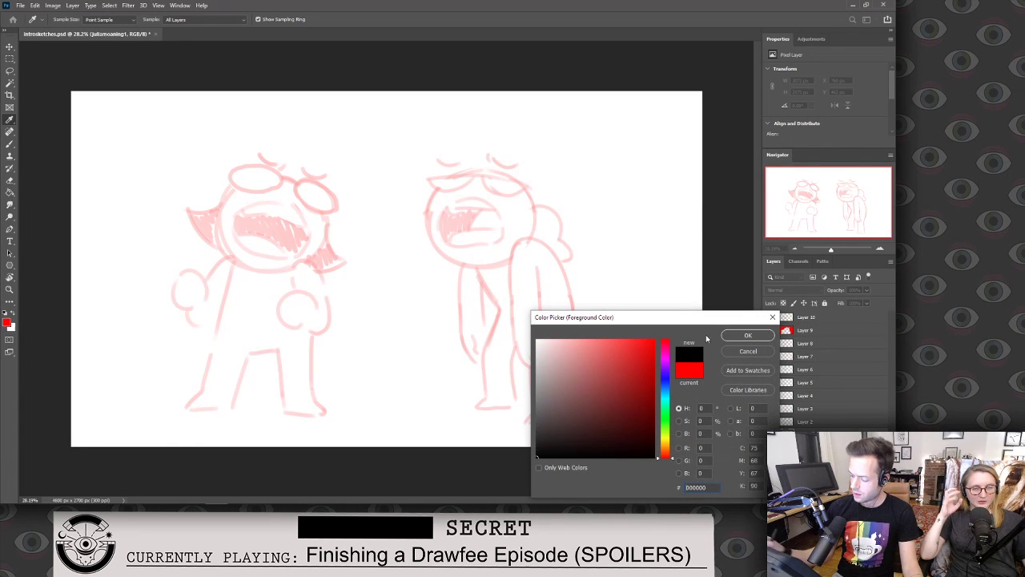
click(743, 336)
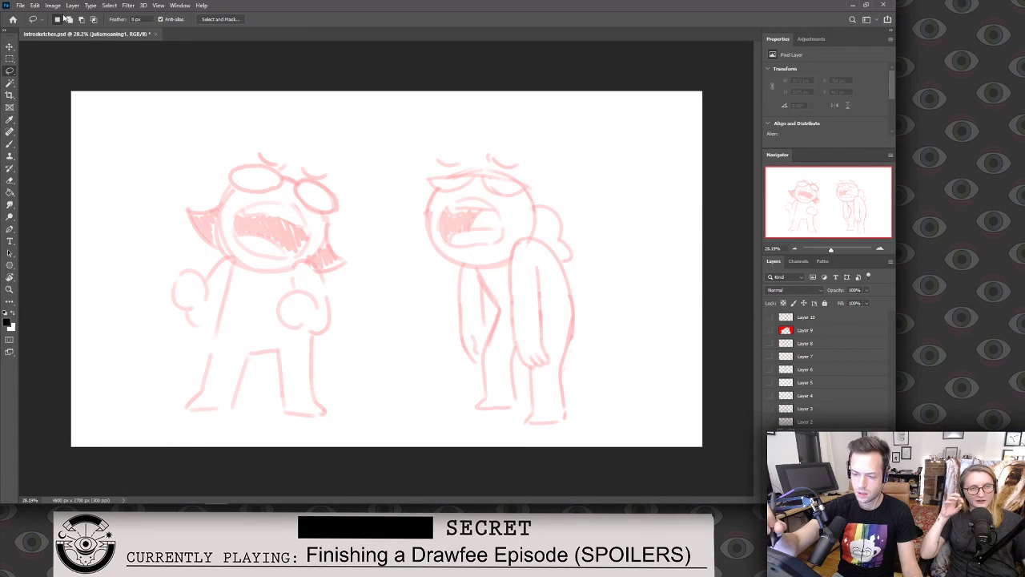
Choose a rough-edged Dissolve-mode brush preset for inking and test it with a stroke, undoing the stroke.
key(b)
click(66, 20)
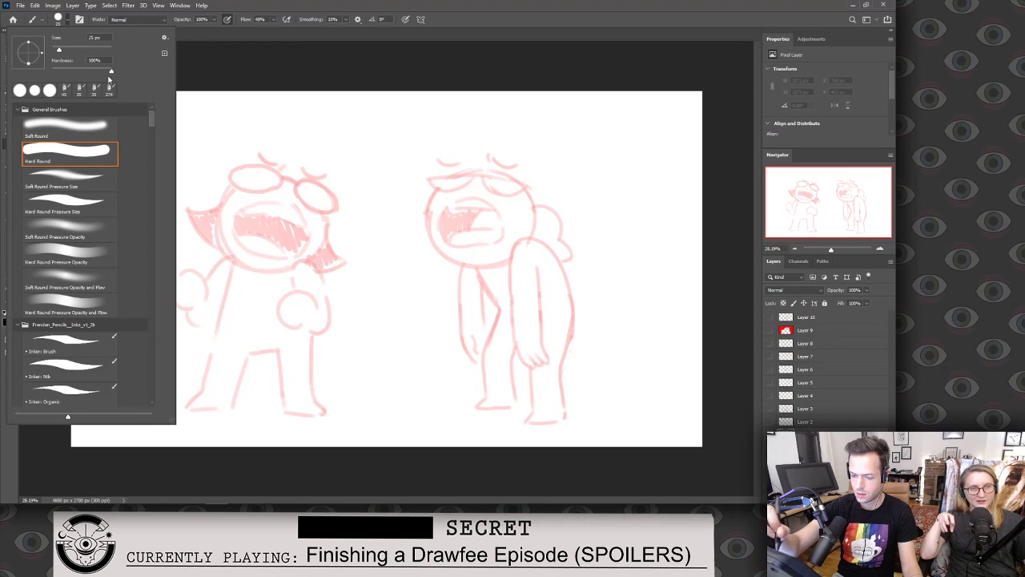
click(18, 109)
drag(153, 121, 152, 308)
click(120, 232)
key(Return)
mouse_move(426, 242)
mouse_down()
mouse_move(473, 214)
mouse_move(494, 309)
mouse_up()
key(ctrl+z)
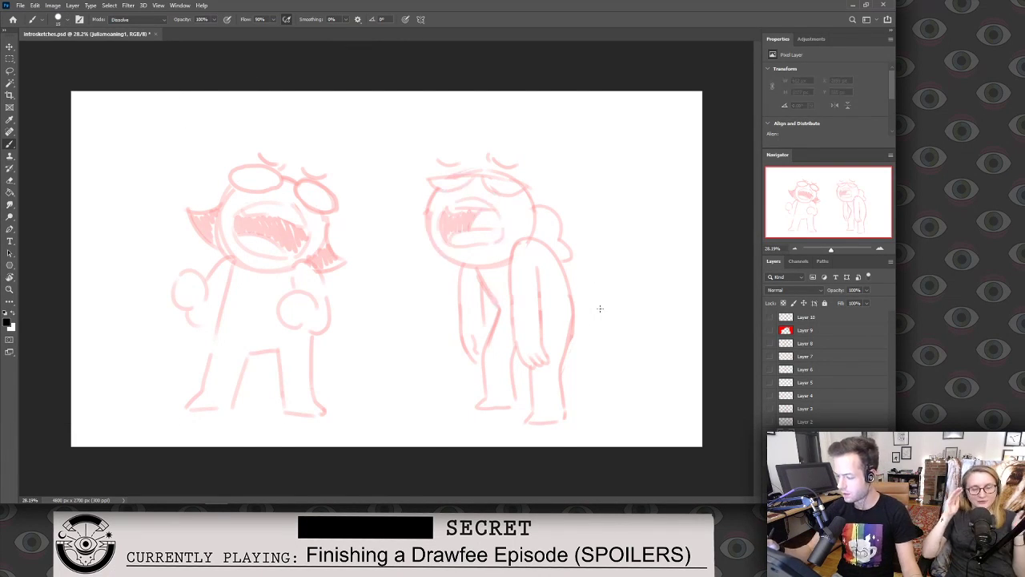
Ink the front of the right character's face in black, curving from the chin up to the eyelid.
key(z)
mouse_move(521, 213)
mouse_down()
mouse_move(549, 208)
mouse_move(542, 246)
mouse_move(505, 297)
mouse_up()
key(b)
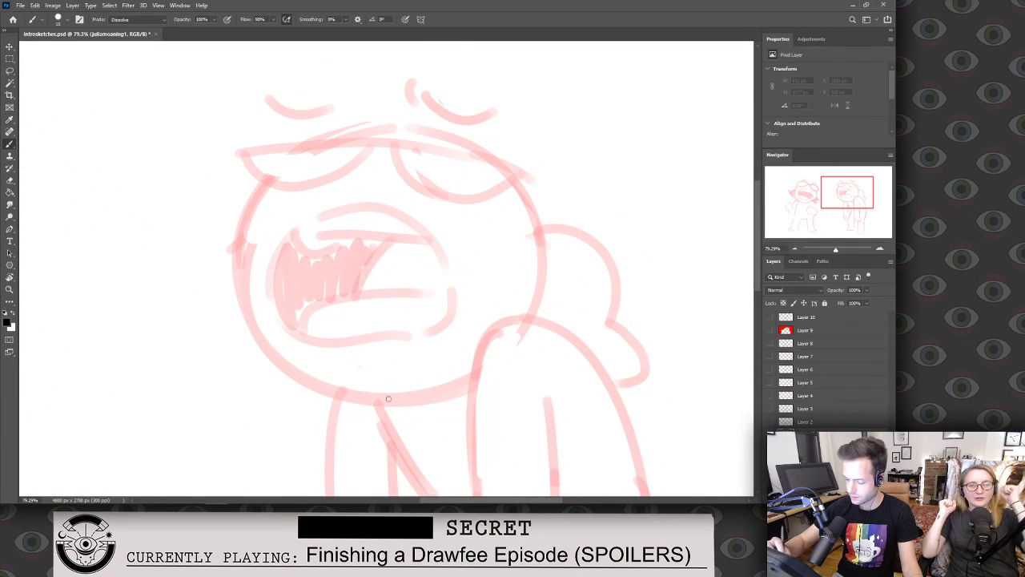
mouse_move(416, 403)
mouse_down()
mouse_move(245, 328)
mouse_move(296, 146)
mouse_up()
key(ctrl+z)
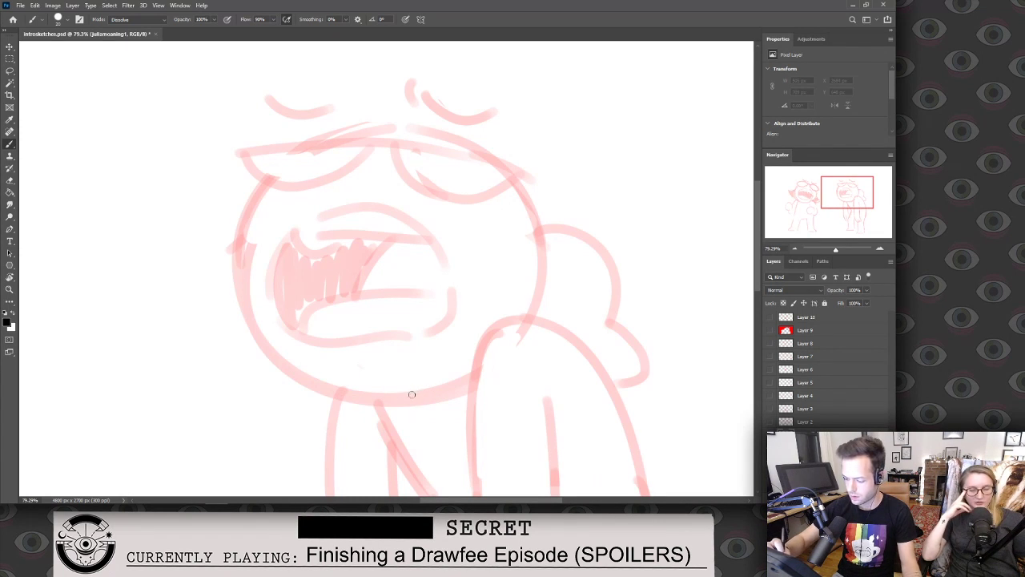
mouse_move(406, 398)
mouse_down()
mouse_move(288, 149)
mouse_move(257, 162)
mouse_move(285, 149)
mouse_up()
key(e)
Ink the back of the right character's head, curving between the shoulder and the outer eyelid.
key(b)
mouse_move(526, 324)
mouse_down()
mouse_move(544, 246)
mouse_move(517, 159)
mouse_move(542, 285)
mouse_move(521, 335)
mouse_up()
key(ctrl+z)
key(e)
key(b)
Ink one long, slightly arched line across the tops of both eyes, redoing it lower to follow the sketch.
scroll(421, 202, up, 3)
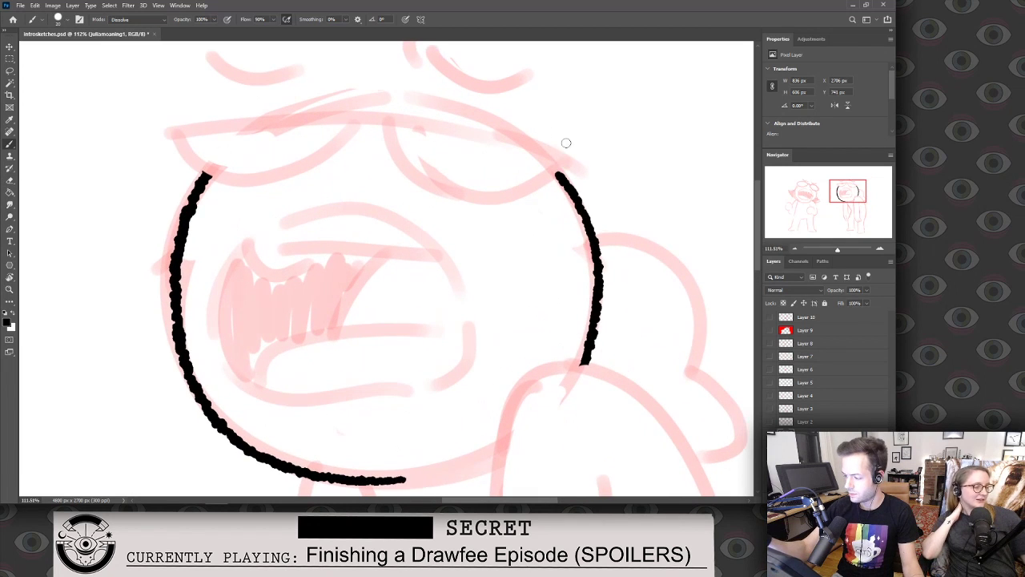
mouse_move(567, 144)
mouse_down()
mouse_move(517, 133)
mouse_move(132, 131)
mouse_up()
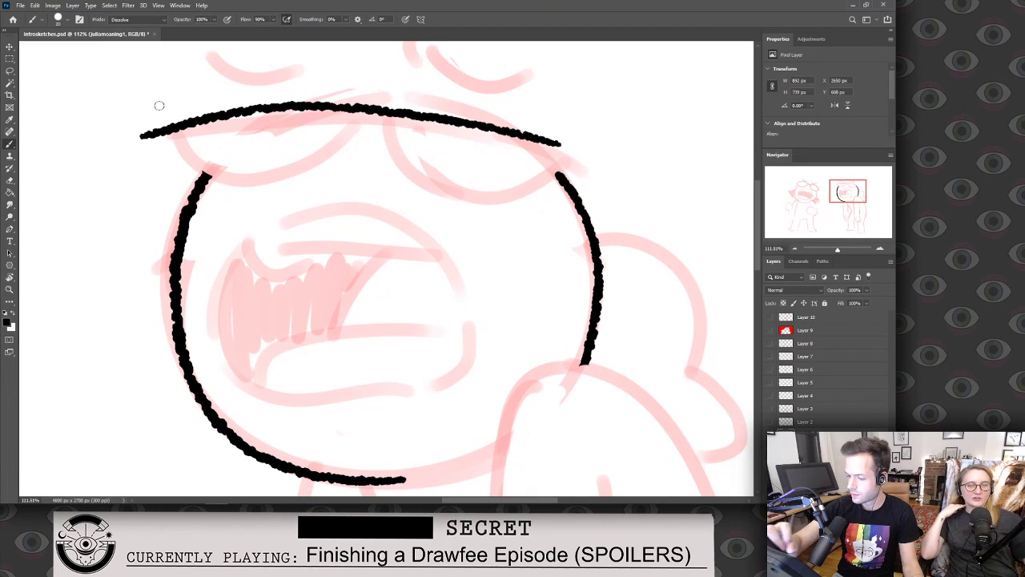
key(ctrl+z)
mouse_move(573, 151)
mouse_down()
mouse_move(378, 116)
mouse_move(155, 134)
mouse_up()
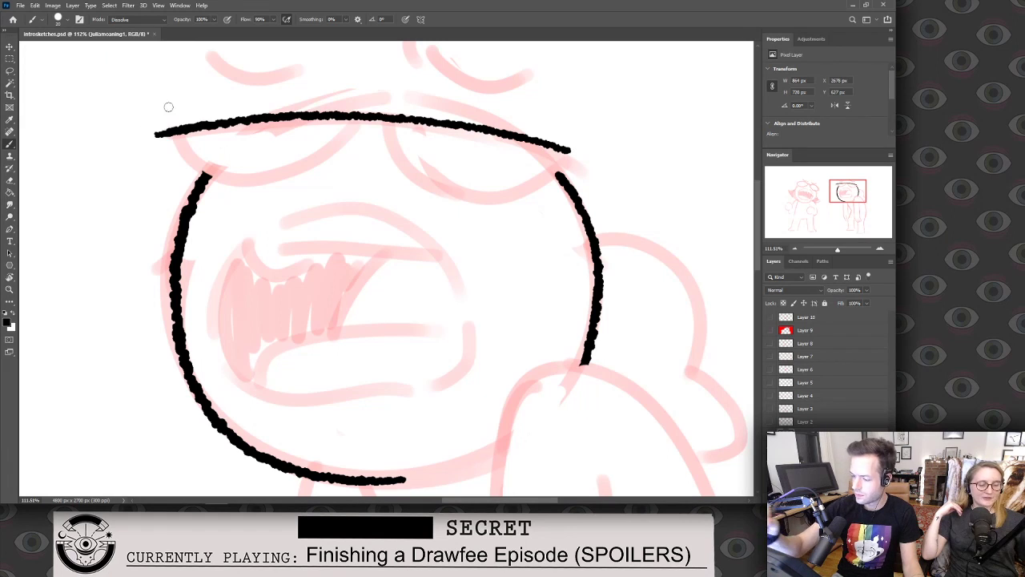
Ink the curved lower halves of both drooping eyes beneath the lid line and erase the line's overshoot at the front corner.
mouse_move(348, 118)
mouse_down()
mouse_move(178, 148)
mouse_move(172, 136)
mouse_up()
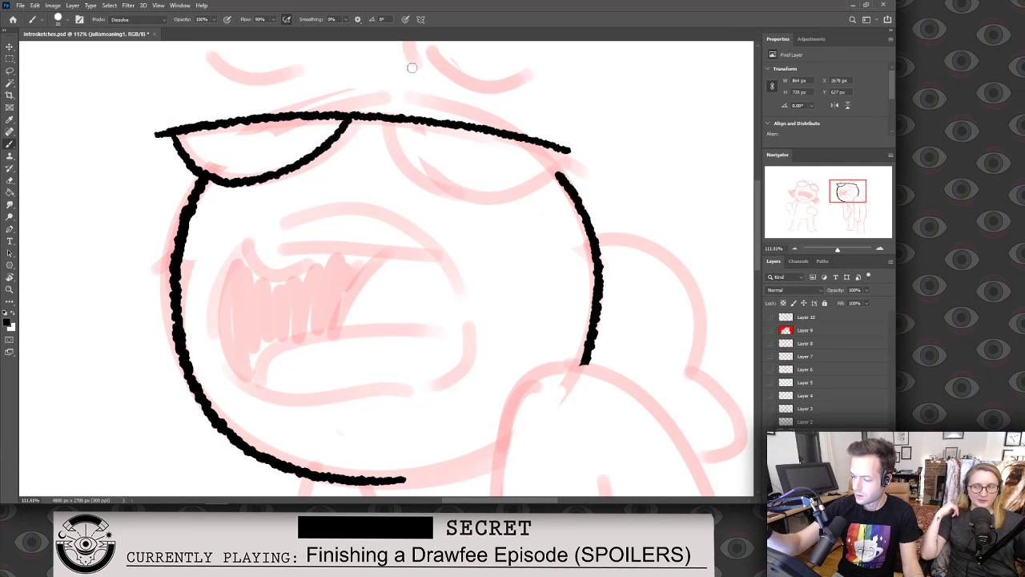
key(ctrl+z)
mouse_move(350, 131)
mouse_down()
mouse_move(356, 118)
mouse_move(171, 137)
mouse_up()
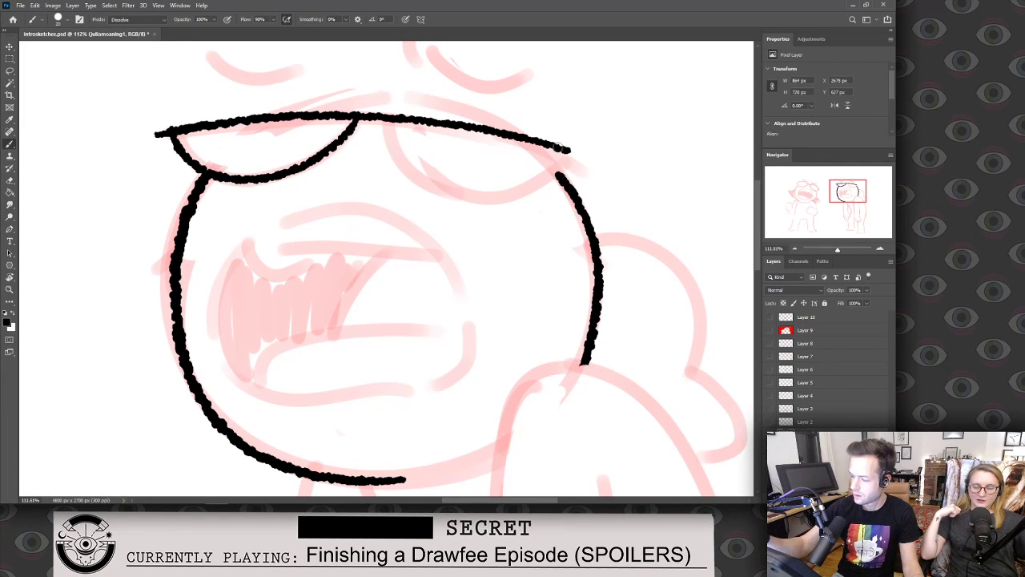
mouse_move(571, 151)
mouse_down()
mouse_move(416, 178)
mouse_move(381, 118)
mouse_up()
key(ctrl+z)
mouse_move(572, 151)
mouse_down()
mouse_move(419, 186)
mouse_move(381, 120)
mouse_up()
key(e)
click(151, 122)
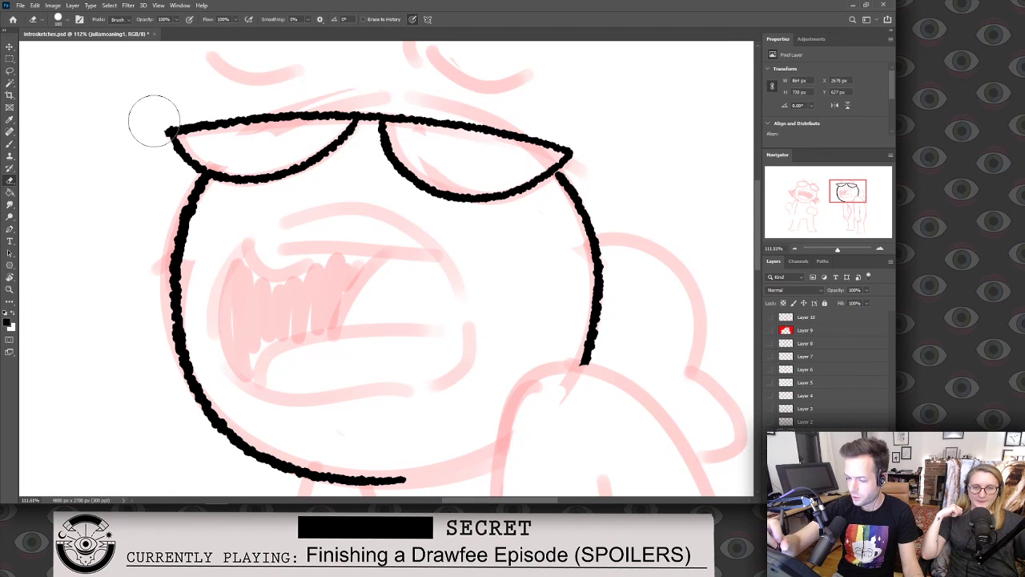
click(153, 120)
Ink the right character's wide-open mouth outline in black, with a slight dip in the bottom lip.
key(b)
mouse_move(365, 397)
mouse_down()
mouse_move(233, 395)
mouse_move(237, 265)
mouse_move(329, 203)
mouse_move(437, 253)
mouse_move(467, 336)
mouse_move(415, 405)
mouse_move(273, 405)
mouse_move(218, 334)
mouse_move(312, 209)
mouse_move(438, 247)
mouse_move(479, 356)
mouse_move(417, 398)
mouse_up()
key(ctrl+z)
key(ctrl+z)
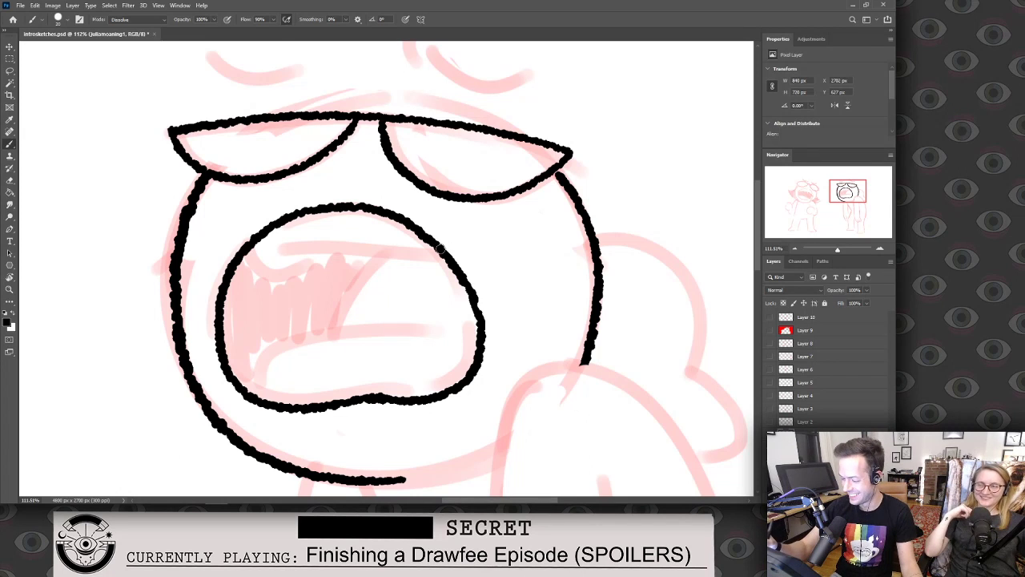
Ink the upper teeth, lower teeth and tongue inside the right character's open mouth.
drag(442, 245, 272, 245)
key(ctrl+z)
mouse_move(442, 253)
mouse_down()
mouse_move(274, 253)
mouse_move(250, 270)
mouse_up()
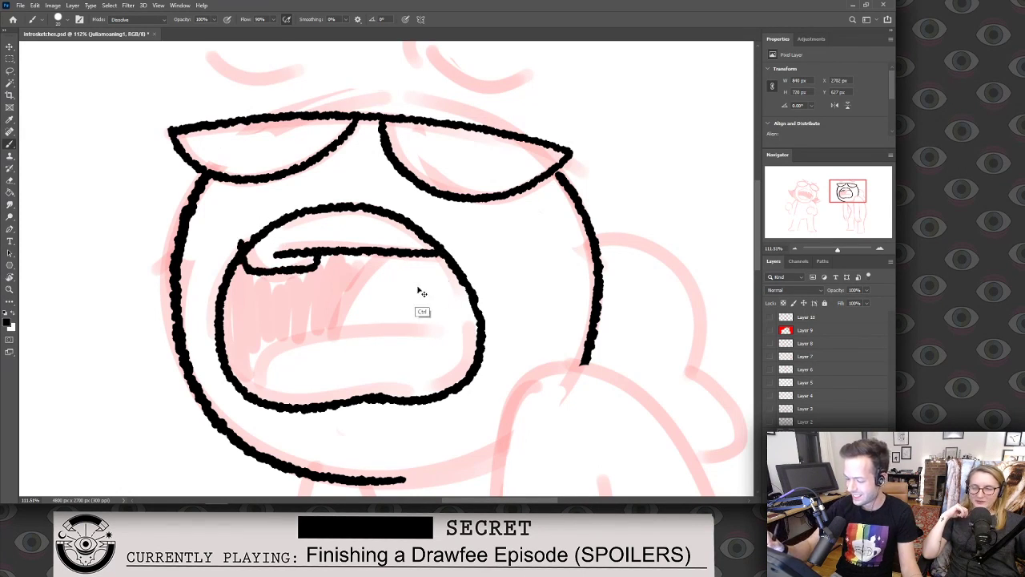
key(ctrl+z)
mouse_move(314, 256)
mouse_down()
mouse_move(287, 267)
mouse_move(248, 243)
mouse_move(244, 267)
mouse_up()
mouse_move(479, 343)
mouse_down()
mouse_move(270, 351)
mouse_move(258, 399)
mouse_up()
mouse_move(328, 343)
mouse_down()
mouse_move(445, 265)
mouse_move(466, 263)
mouse_up()
Ink the top of the right character's head as a shallow arc just above the lid line.
key(z)
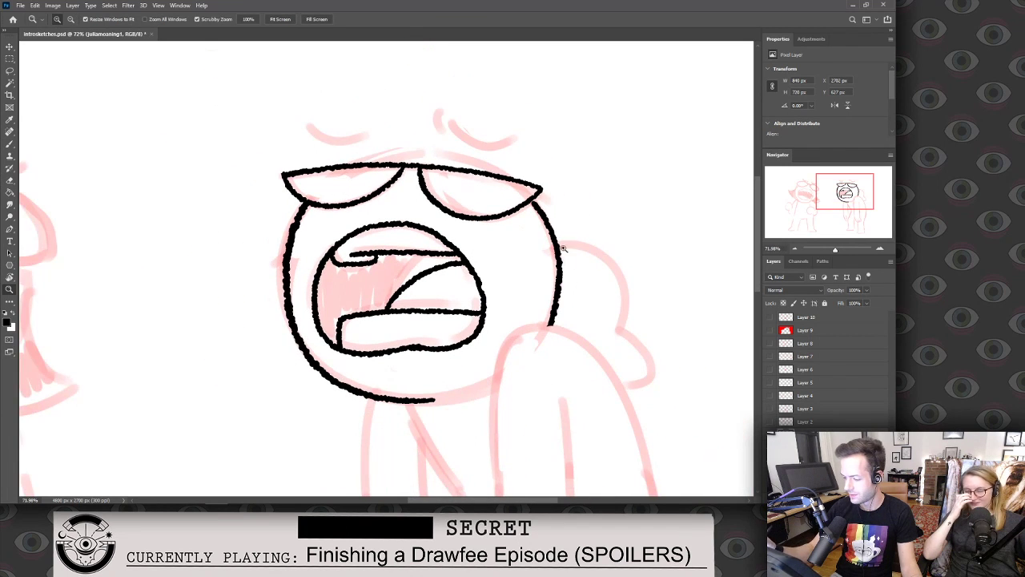
drag(562, 240, 570, 239)
key(b)
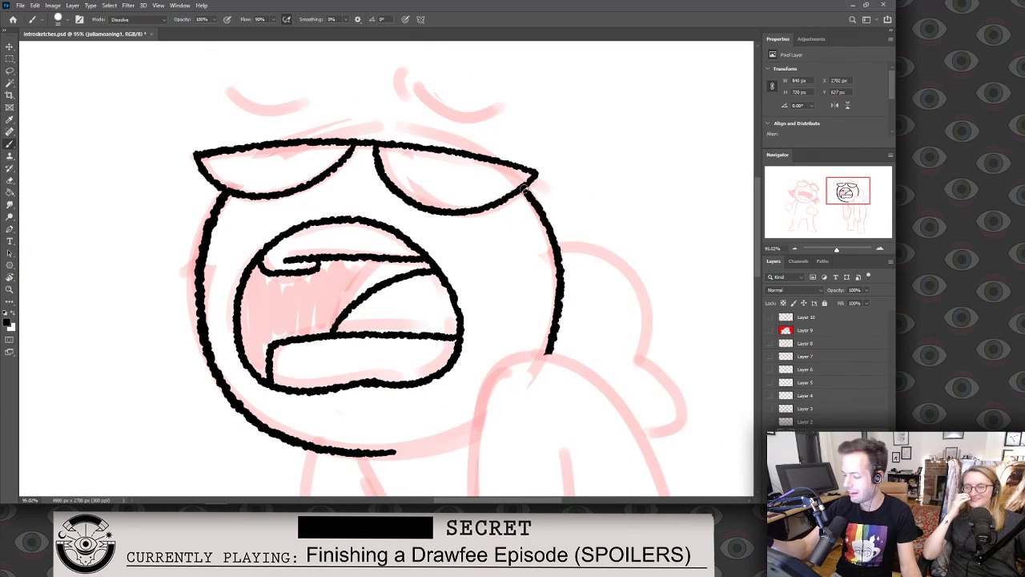
drag(494, 157, 279, 139)
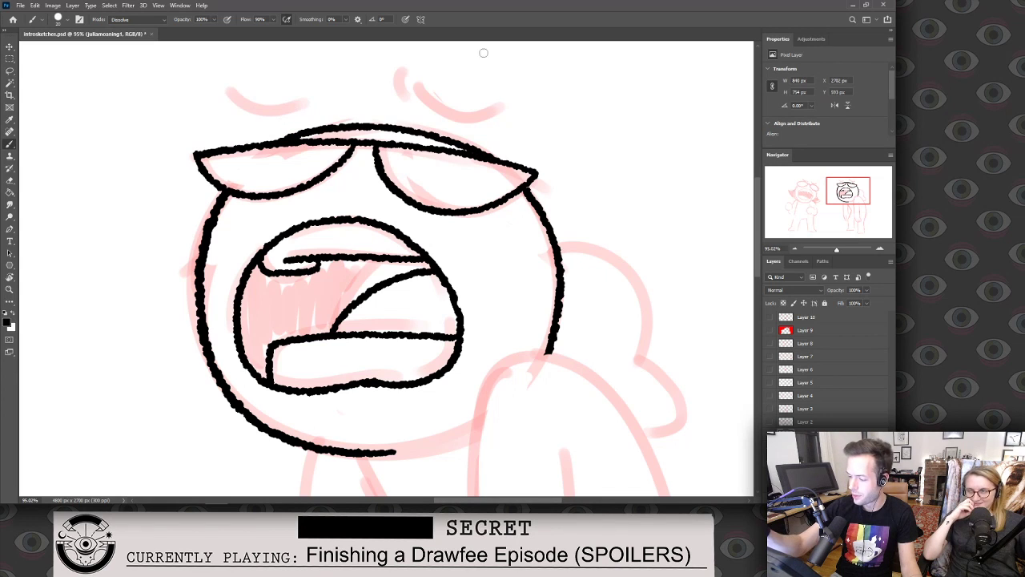
Ink both eyebrows with the short crease mark between them, plus the tied hair behind the right character's head.
drag(313, 99, 223, 88)
key(ctrl+z)
drag(314, 97, 222, 88)
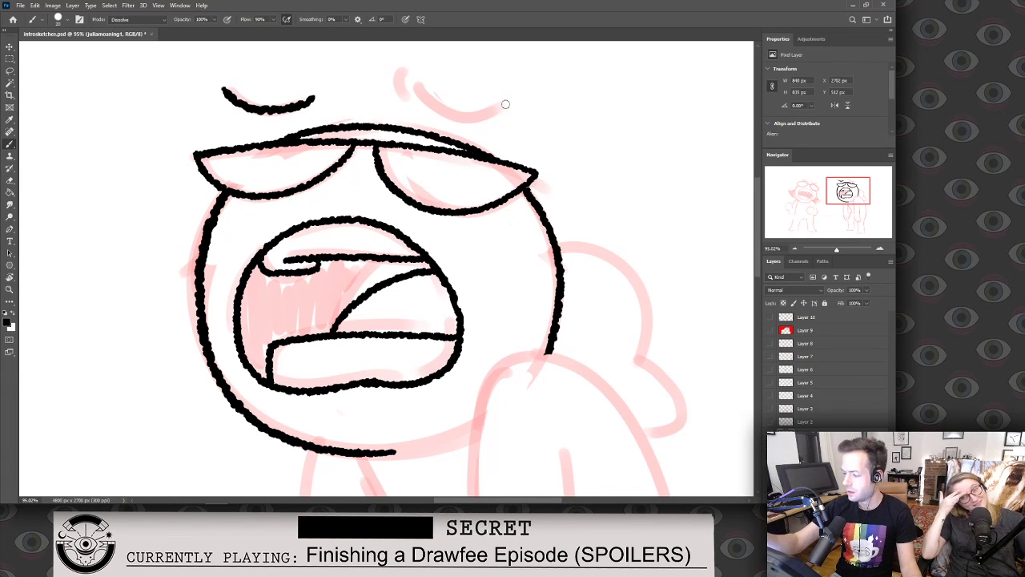
drag(506, 107, 410, 75)
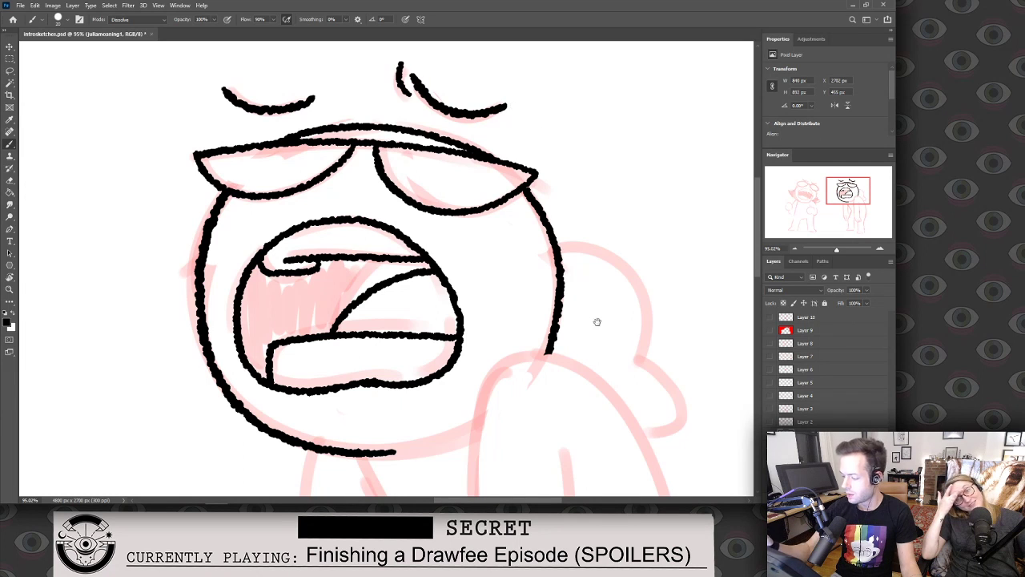
drag(600, 320, 398, 251)
mouse_move(336, 192)
mouse_down()
mouse_move(426, 286)
mouse_move(417, 306)
mouse_move(460, 352)
mouse_move(407, 362)
mouse_up()
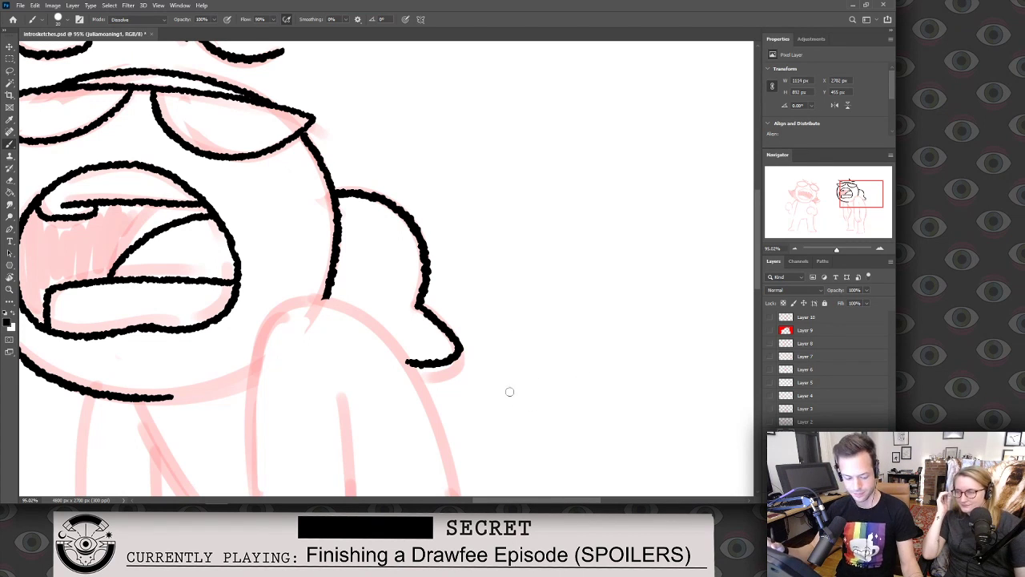
Ink the right character's front body line from under the chin, out to the belly and down the leg to the ankle.
drag(476, 366, 533, 176)
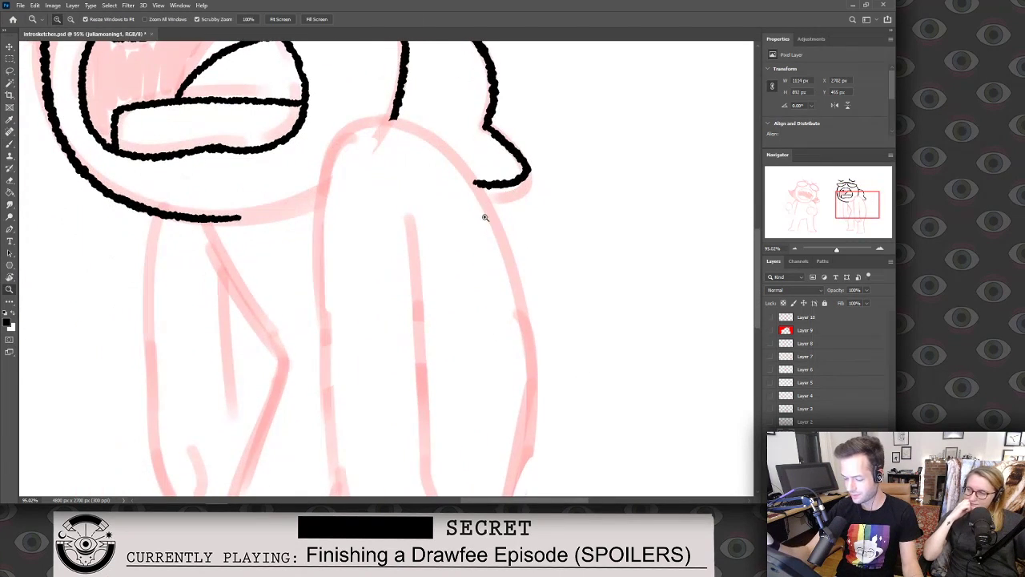
scroll(484, 212, down, 5)
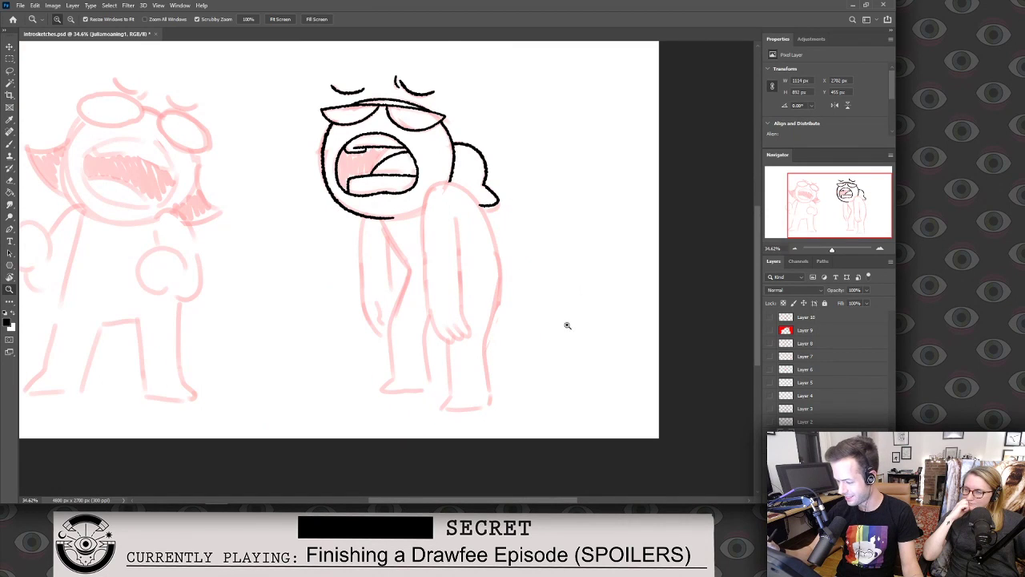
scroll(560, 325, up, 3)
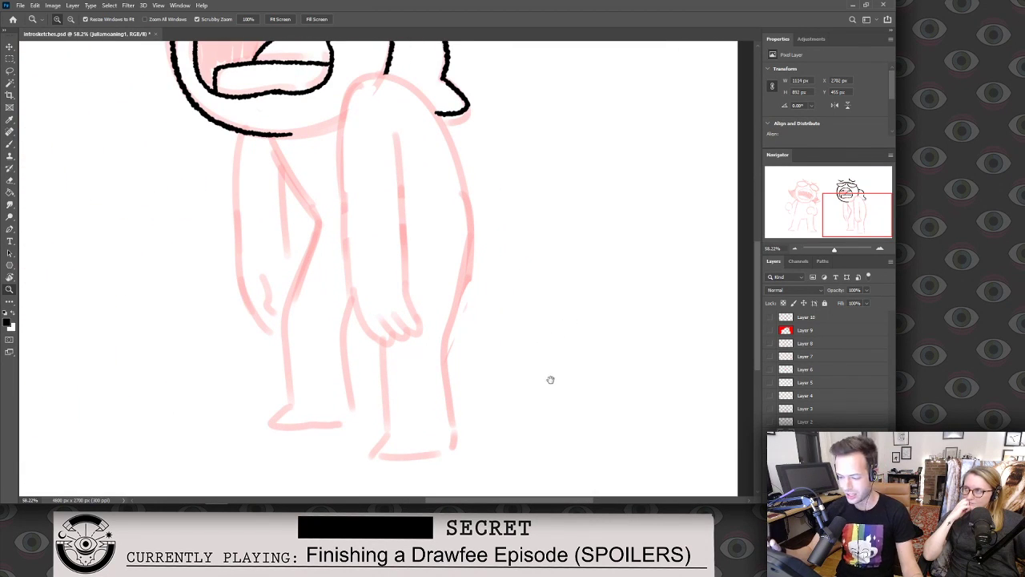
scroll(536, 381, up, 2)
key(b)
drag(218, 124, 280, 228)
key(ctrl+z)
mouse_move(204, 106)
mouse_down()
mouse_move(282, 230)
mouse_move(277, 221)
mouse_move(235, 444)
mouse_up()
key(e)
key(b)
key(ctrl+z)
drag(264, 211, 234, 429)
Ink the right character's front foot and the back edge of that leg, trimming its upper end at the hand.
drag(371, 320, 469, 160)
key(z)
drag(370, 259, 386, 259)
key(b)
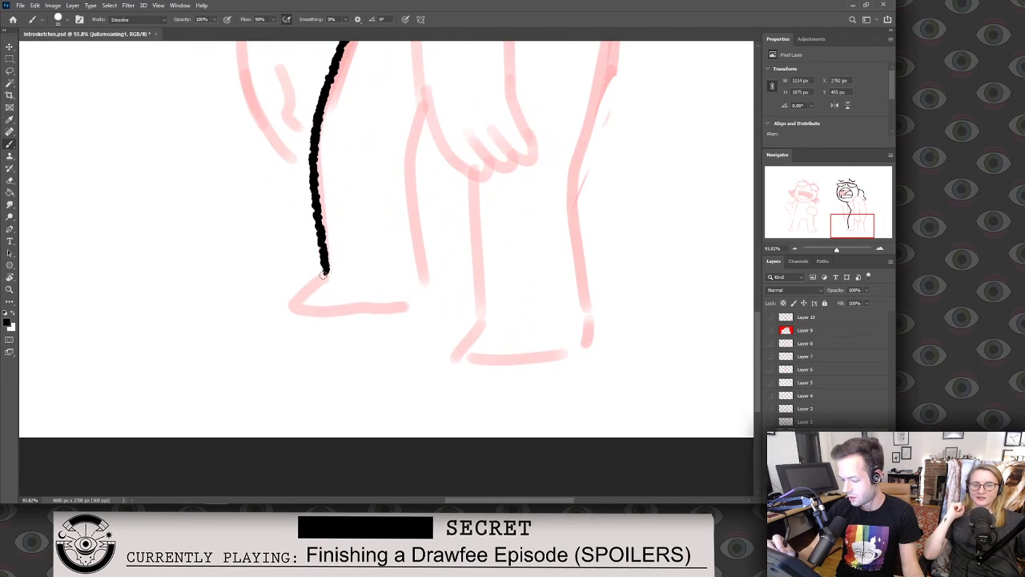
mouse_move(321, 275)
mouse_down()
mouse_move(293, 302)
mouse_move(434, 297)
mouse_move(423, 395)
mouse_move(400, 163)
mouse_move(408, 147)
mouse_up()
key(e)
click(414, 366)
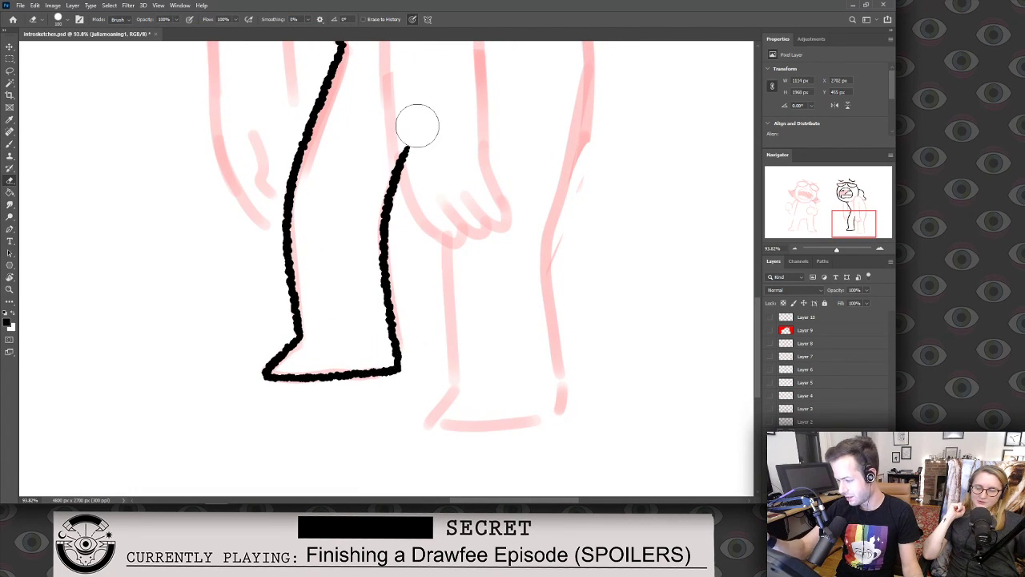
Ink the right character's other leg and foot below the hanging hand, redoing strokes to follow the sketch.
key(b)
mouse_move(485, 263)
mouse_down()
mouse_move(459, 274)
mouse_move(360, 172)
mouse_move(365, 314)
mouse_move(370, 307)
mouse_move(349, 339)
mouse_up()
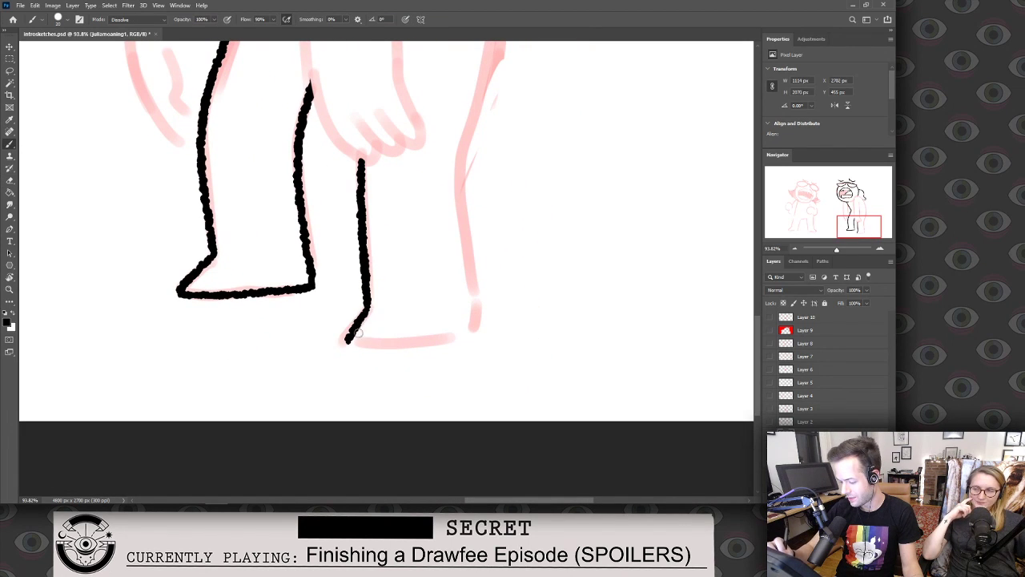
key(ctrl+z)
mouse_move(367, 306)
mouse_down()
mouse_move(403, 345)
mouse_move(495, 328)
mouse_up()
key(ctrl+z)
mouse_move(344, 340)
mouse_down()
mouse_move(497, 321)
mouse_move(451, 397)
mouse_move(411, 253)
mouse_up()
key(e)
scroll(455, 293, down, 3)
key(b)
key(ctrl+z)
drag(422, 378, 409, 253)
drag(453, 304, 432, 382)
Ink the right character's curved back between the rear leg and the hair, cleaning up the stroke with the eraser.
key(e)
drag(390, 330, 391, 352)
key(b)
mouse_move(393, 388)
mouse_down()
mouse_move(418, 218)
mouse_move(376, 74)
mouse_up()
Ink the near arm's rounded shoulder and its long front edge down to the wrist.
scroll(438, 289, up, 5)
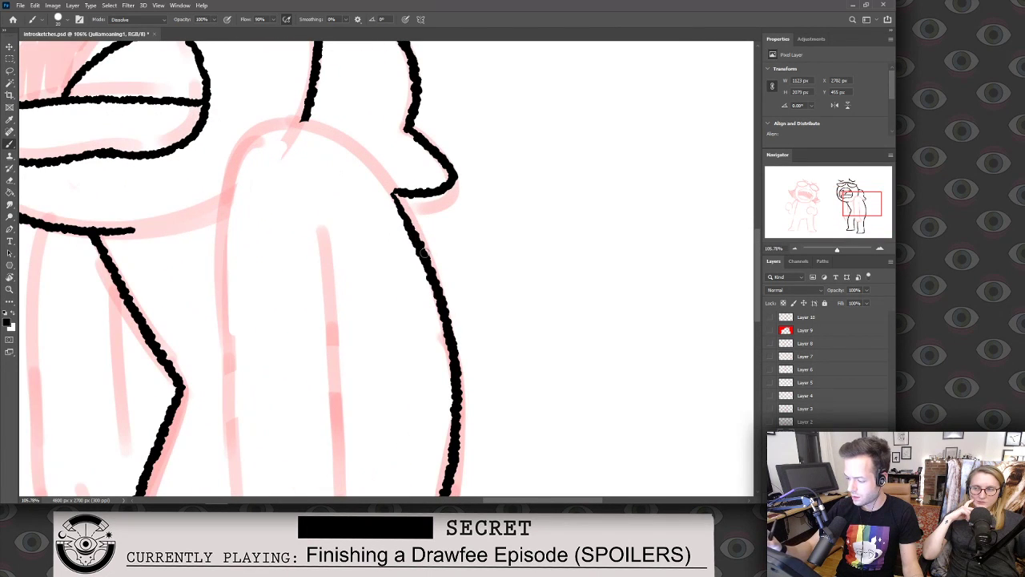
mouse_move(420, 241)
mouse_down()
mouse_move(359, 149)
mouse_move(273, 122)
mouse_move(222, 303)
mouse_up()
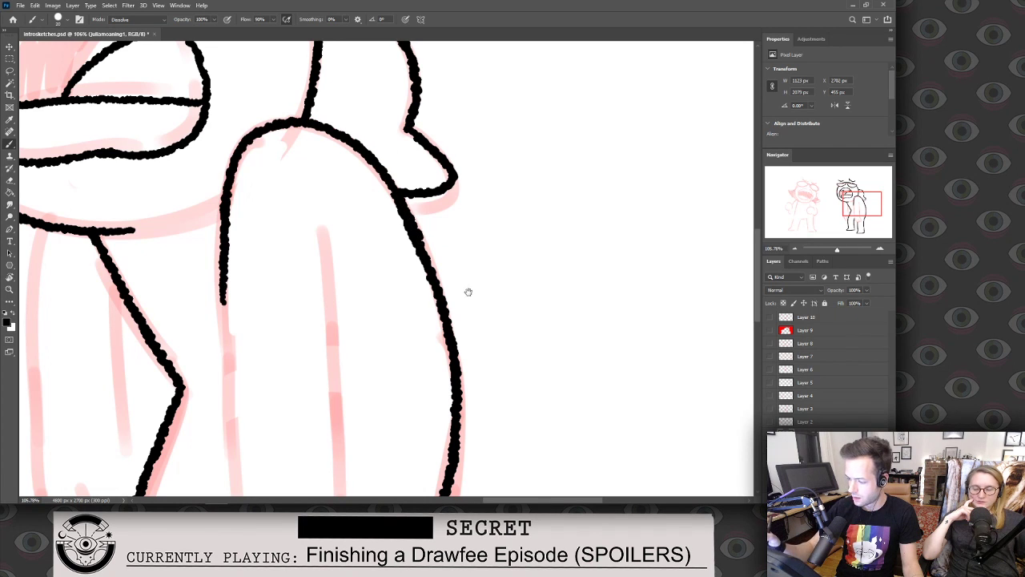
drag(464, 282, 490, 171)
scroll(446, 168, down, 4)
drag(351, 132, 358, 276)
key(ctrl+z)
key(ctrl+shift+z)
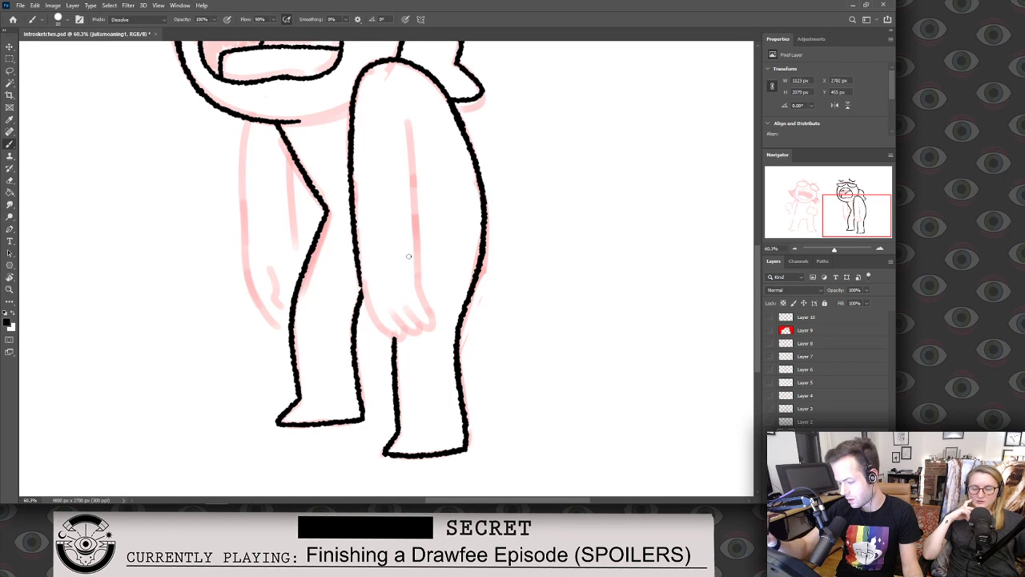
Ink the lower curve of the near hand from the wrist to the top of the rear leg, redoing it until smooth.
scroll(408, 256, up, 4)
drag(318, 277, 373, 383)
key(ctrl+z)
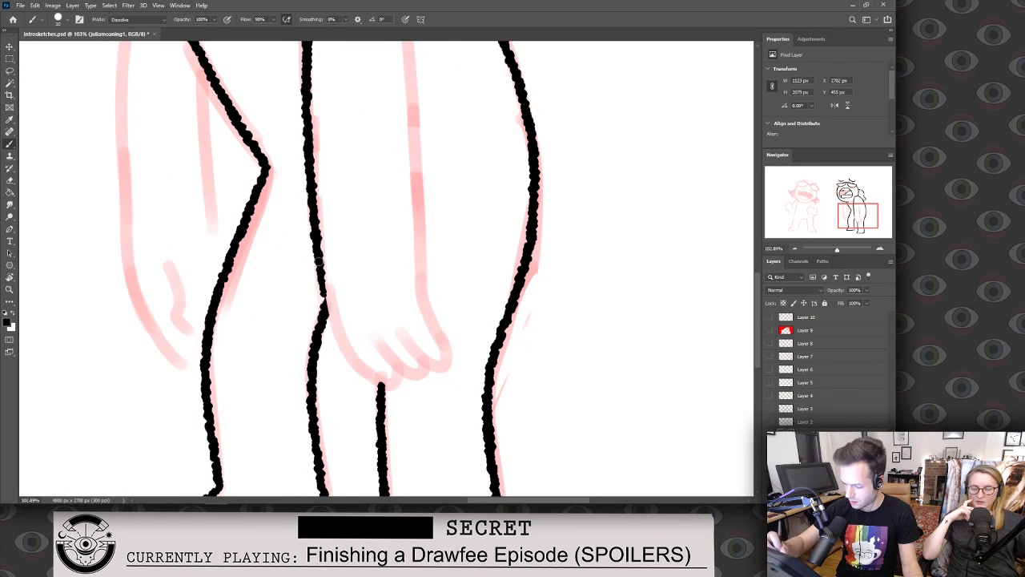
mouse_move(317, 267)
mouse_down()
mouse_move(330, 323)
mouse_move(392, 383)
mouse_up()
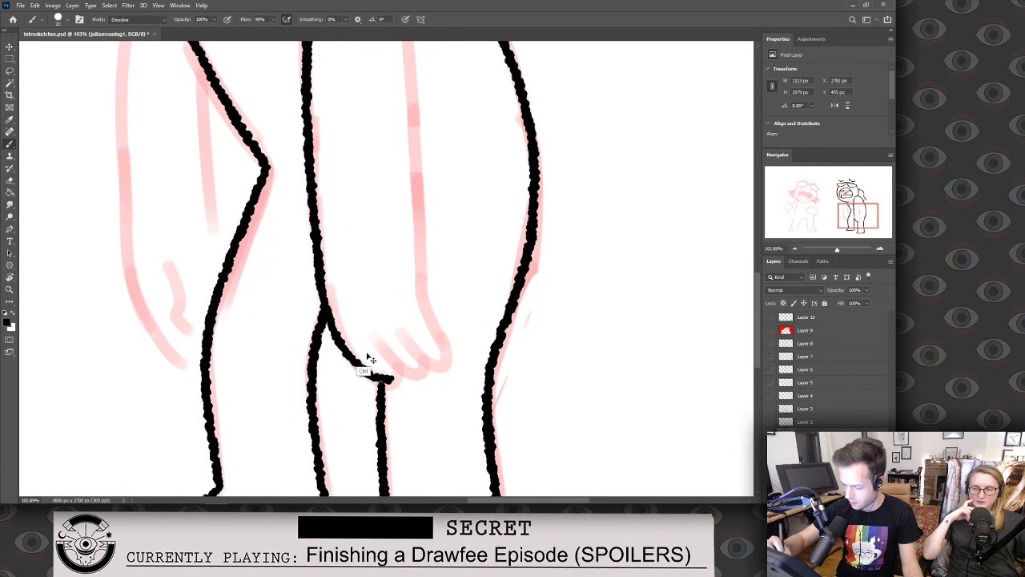
key(ctrl+z)
mouse_move(317, 264)
mouse_down()
mouse_move(326, 307)
mouse_move(350, 356)
mouse_move(375, 378)
mouse_up()
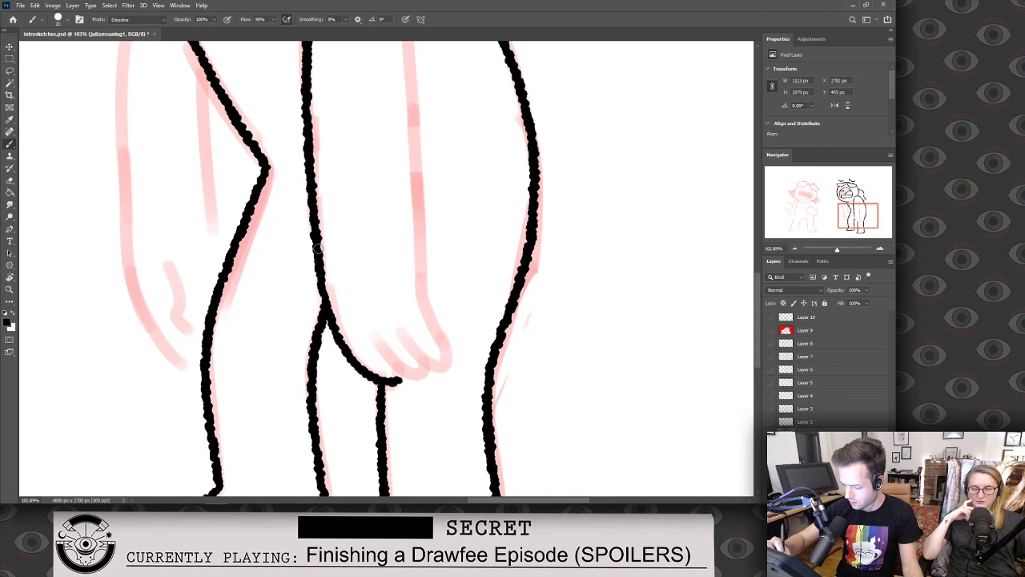
Ink the back edge of the near arm and the curled fingers of its hanging hand.
key(z)
scroll(474, 263, down, 3)
scroll(467, 295, up, 3)
drag(452, 251, 425, 296)
key(b)
mouse_move(385, 96)
mouse_down()
mouse_move(411, 383)
mouse_move(382, 366)
mouse_move(415, 394)
mouse_move(417, 375)
mouse_move(364, 374)
mouse_move(363, 400)
mouse_up()
key(ctrl+z)
key(ctrl+z)
key(ctrl+z)
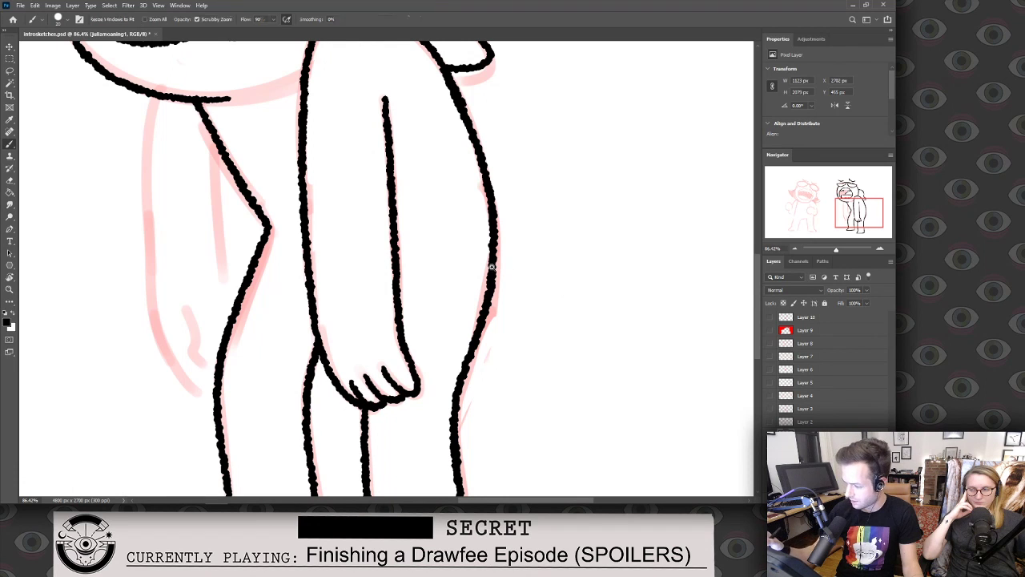
Ink the right character's far arm with both edges, the curved hand and the thumb.
scroll(496, 266, down, 3)
scroll(478, 233, up, 3)
mouse_move(281, 178)
mouse_down()
mouse_move(283, 141)
mouse_move(282, 349)
mouse_up()
drag(340, 176, 346, 314)
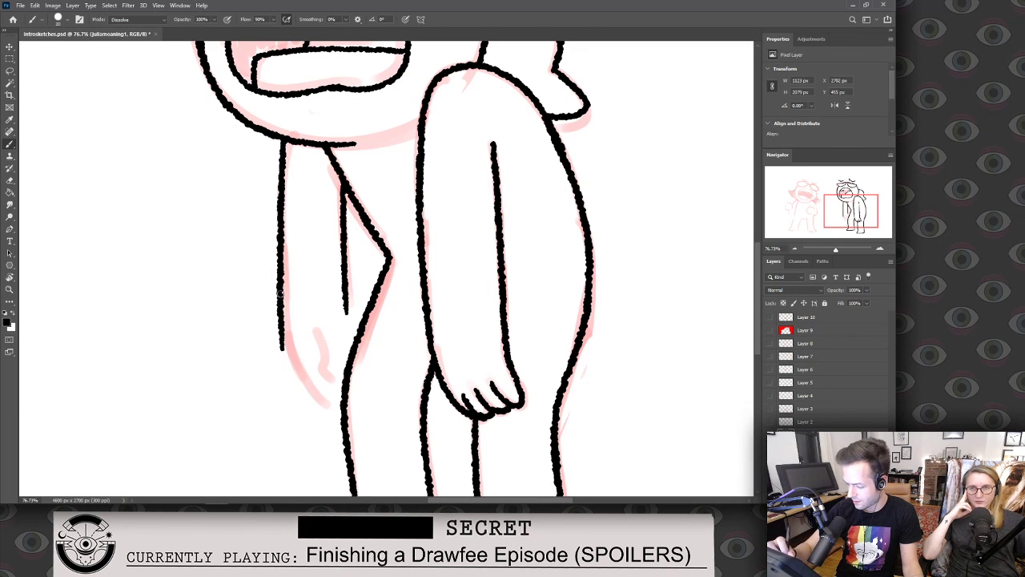
drag(279, 311, 315, 394)
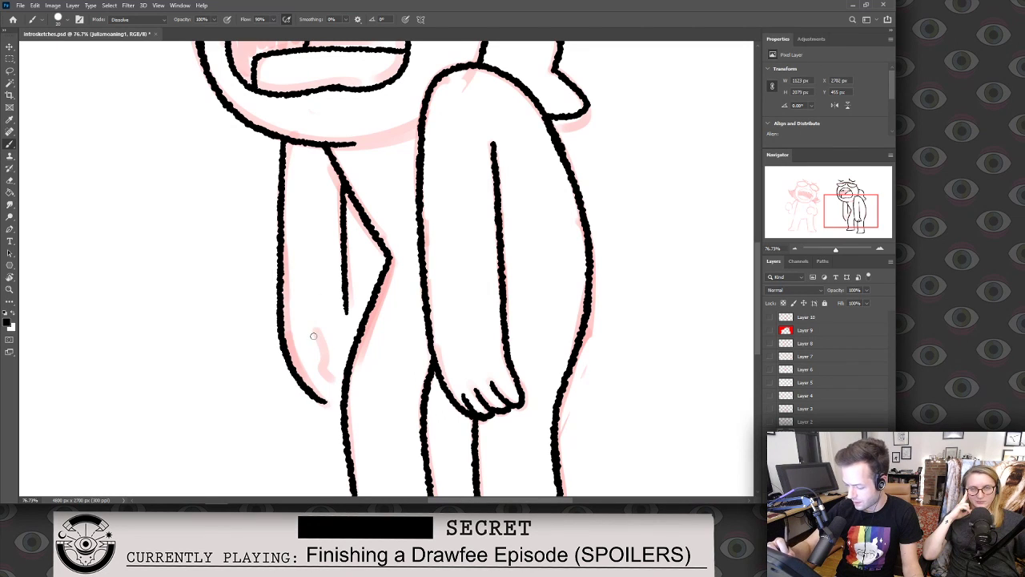
drag(313, 336, 332, 381)
drag(345, 310, 350, 340)
key(ctrl+z)
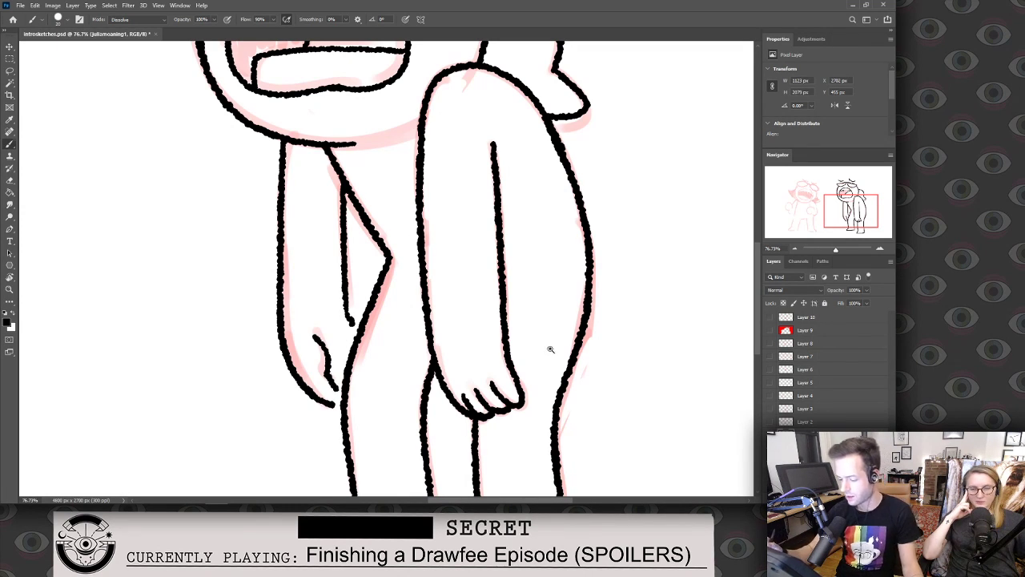
Ink the left character's round head outline in segments and erase the parts overlapping the glasses lenses.
drag(550, 349, 540, 355)
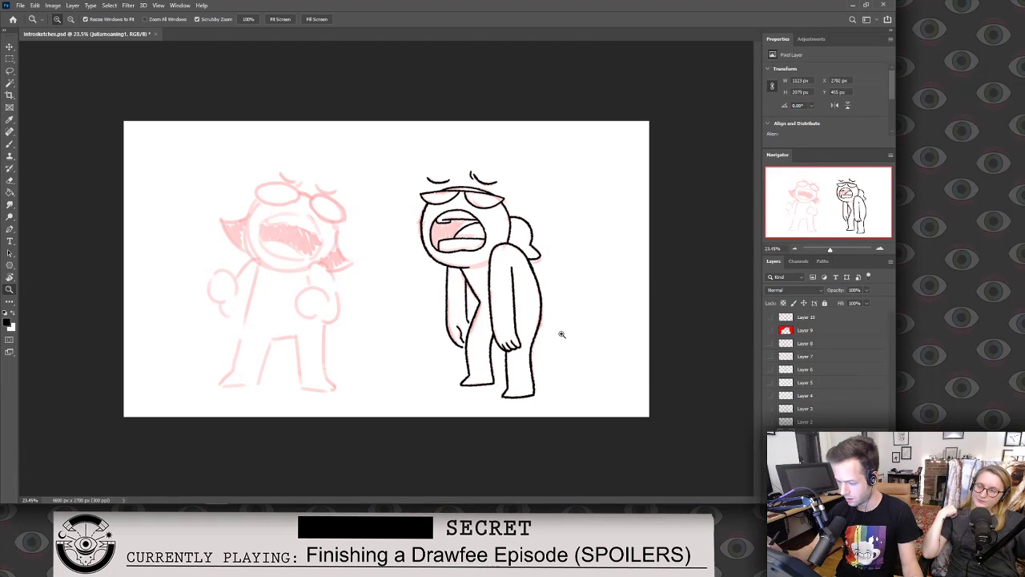
drag(561, 335, 590, 339)
drag(527, 377, 629, 368)
mouse_move(292, 124)
mouse_down()
mouse_move(338, 131)
mouse_move(315, 173)
mouse_up()
key(b)
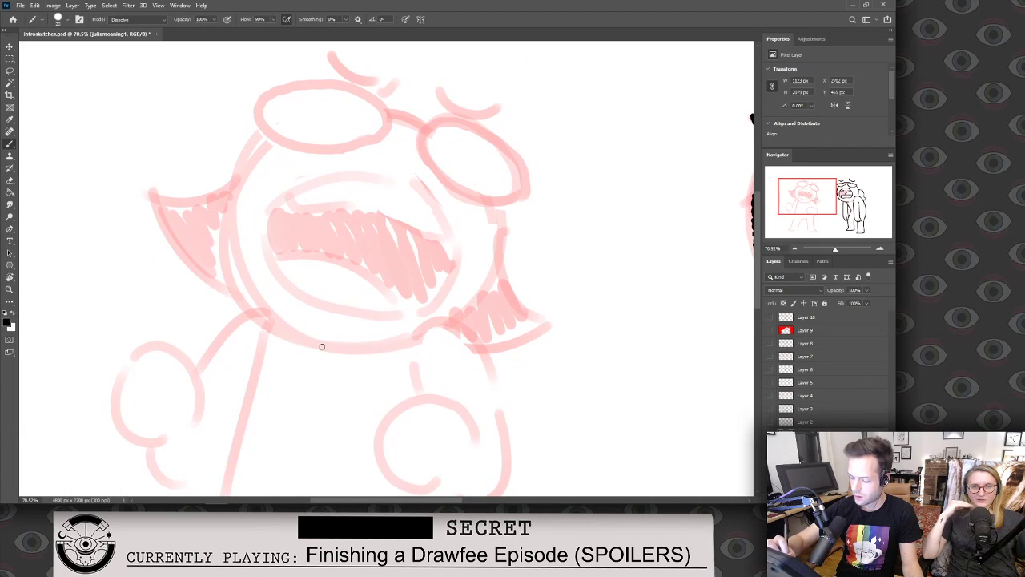
mouse_move(322, 346)
mouse_down()
mouse_move(219, 230)
mouse_move(289, 122)
mouse_up()
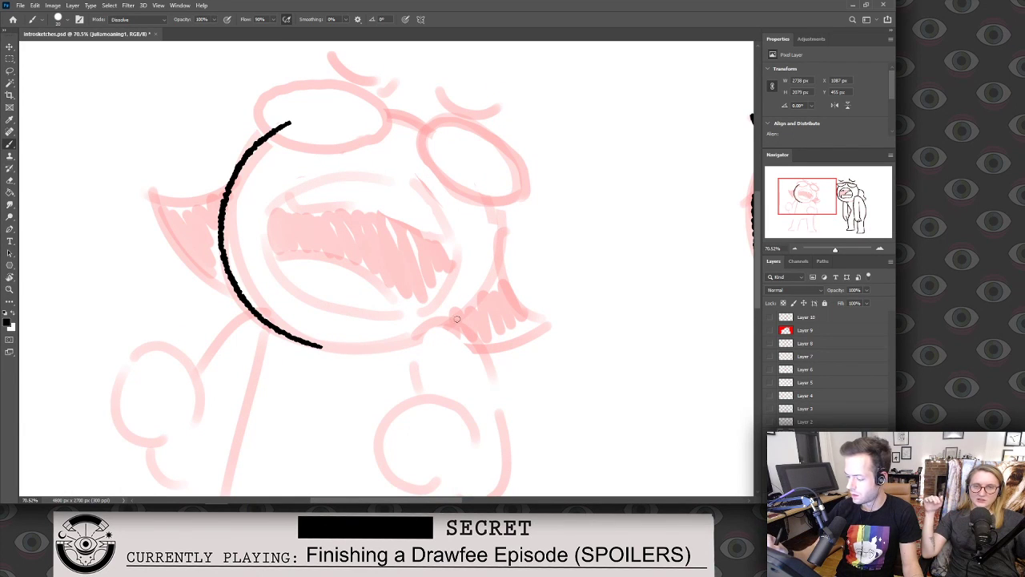
mouse_move(450, 322)
mouse_down()
mouse_move(493, 213)
mouse_move(489, 186)
mouse_up()
drag(394, 112, 428, 127)
key(e)
drag(485, 181, 478, 165)
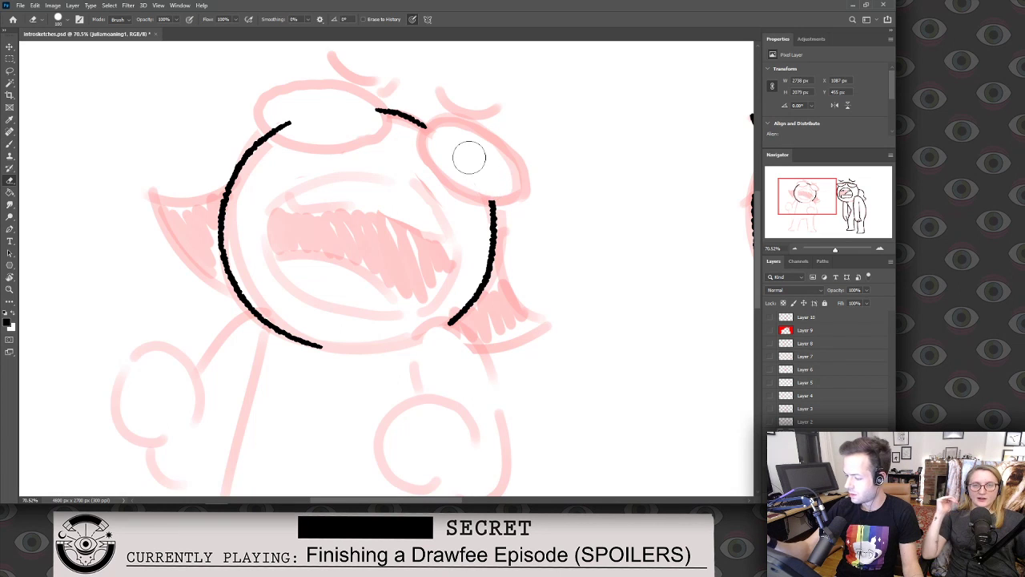
drag(362, 101, 365, 104)
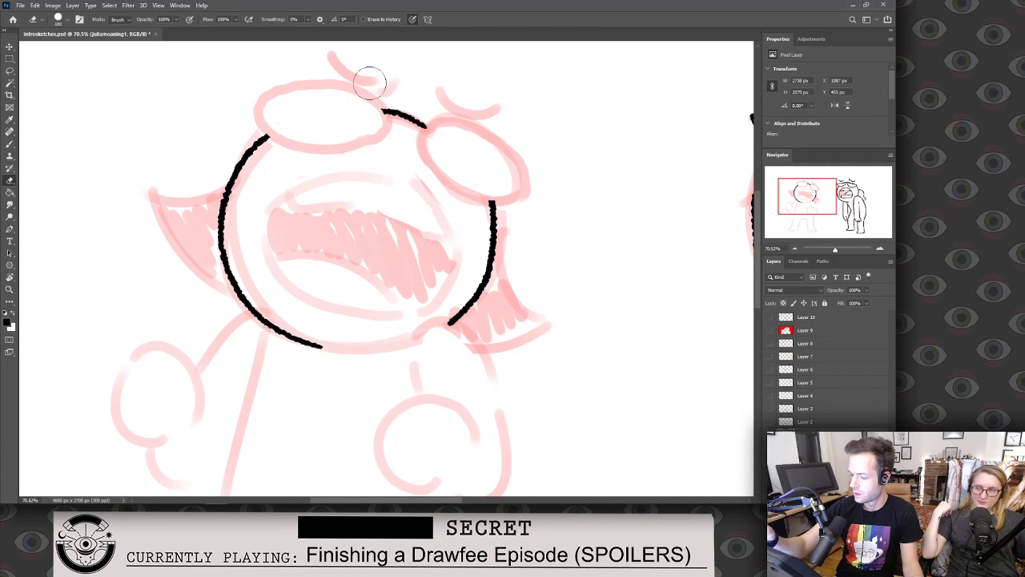
drag(479, 271, 317, 121)
key(b)
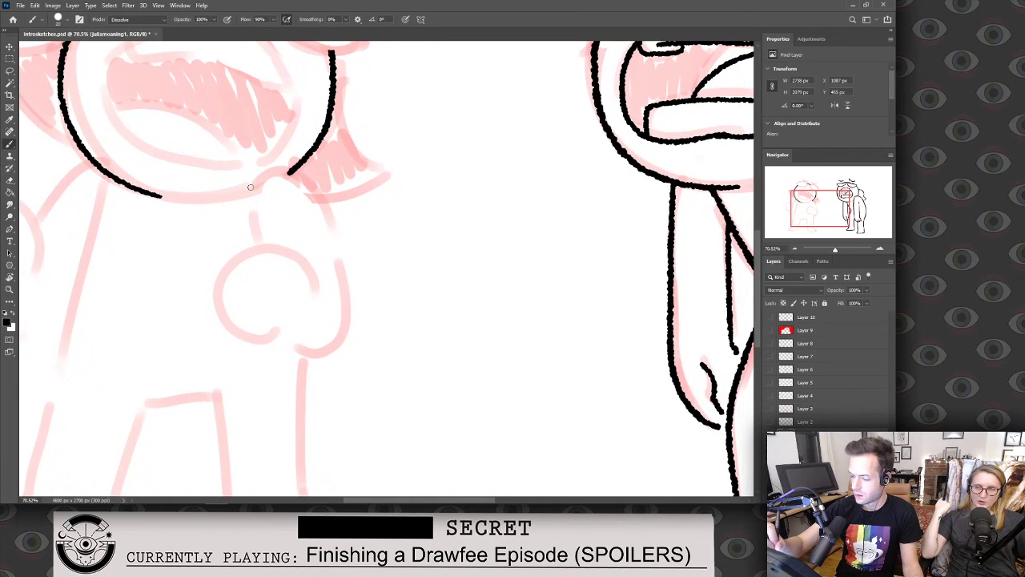
mouse_move(250, 187)
mouse_down()
mouse_move(335, 217)
mouse_move(266, 330)
mouse_up()
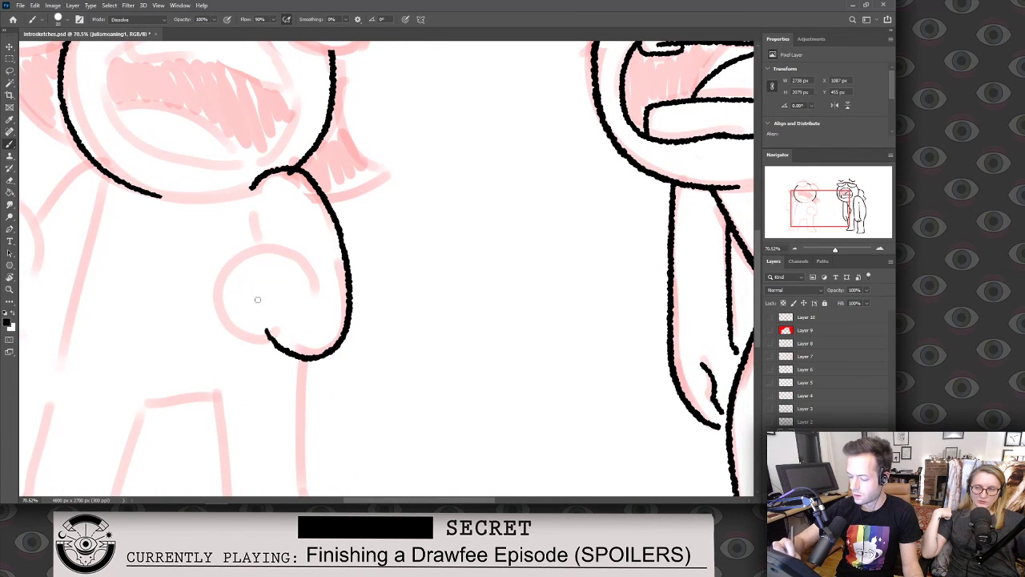
key(e)
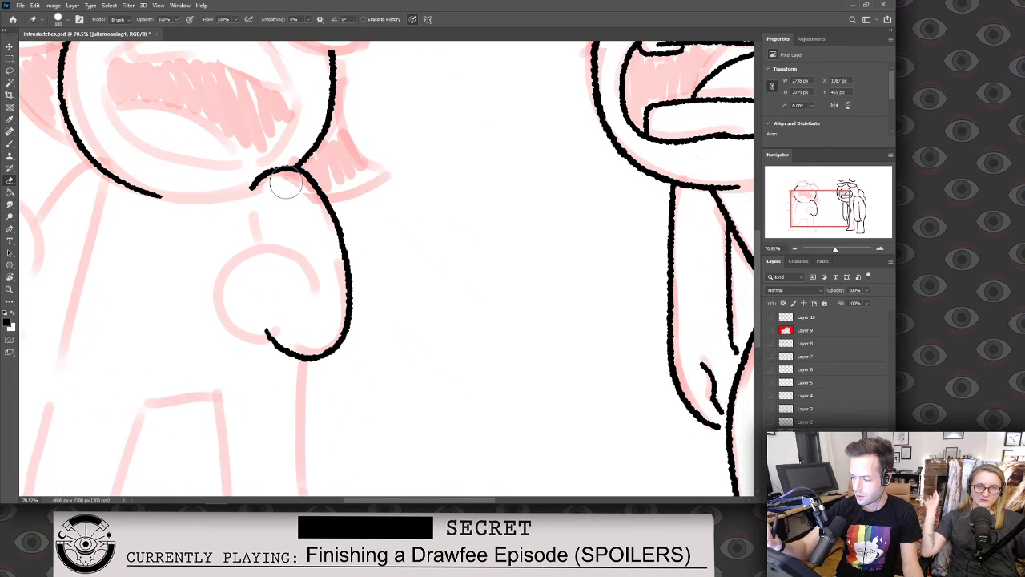
key(ctrl+z)
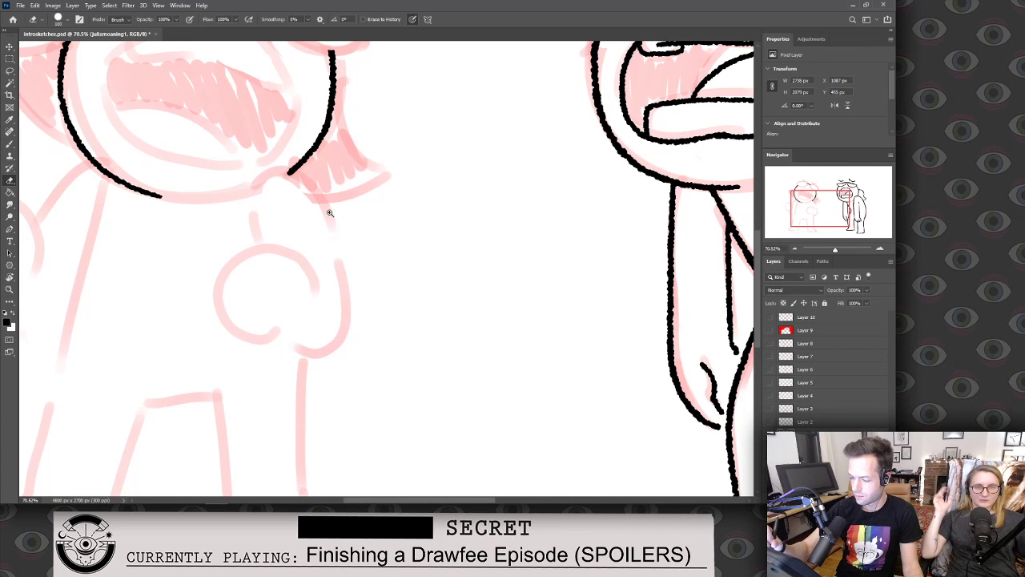
Ink the outer curve of the left character's right-hand arm from shoulder to hand, and the large round fist.
scroll(330, 212, up, 2)
key(b)
mouse_move(220, 178)
mouse_down()
mouse_move(282, 144)
mouse_move(346, 325)
mouse_move(241, 392)
mouse_up()
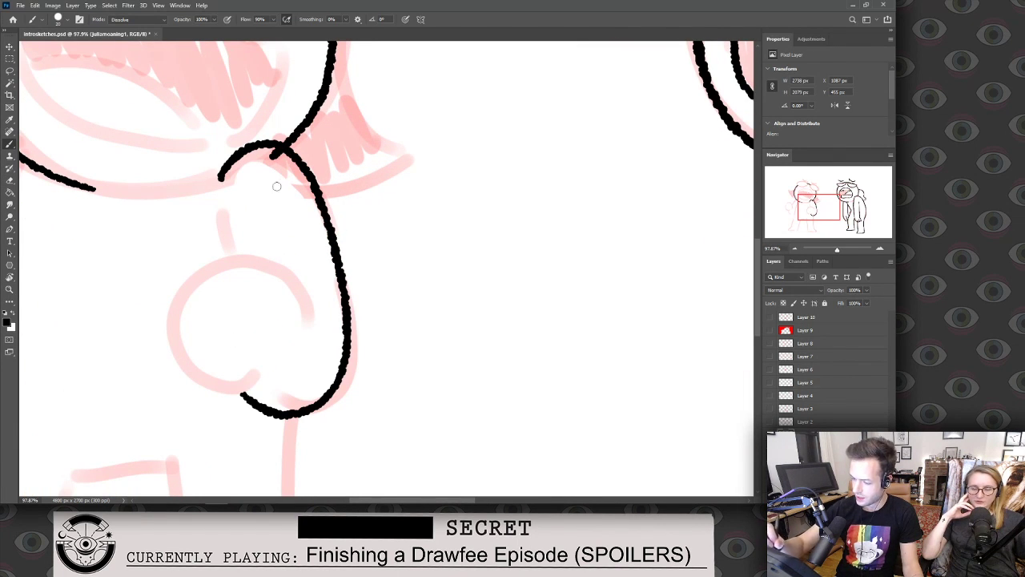
mouse_move(253, 380)
mouse_down()
mouse_move(161, 321)
mouse_move(229, 256)
mouse_move(299, 283)
mouse_move(301, 352)
mouse_up()
key(e)
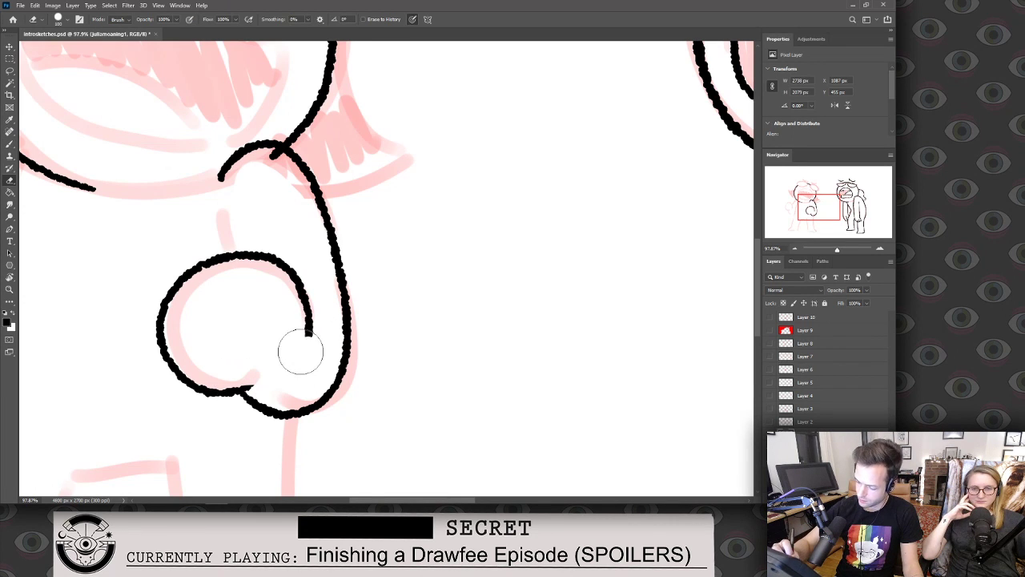
Tidy the fist's curled end and thumb, and ink the short inner arm line above the fist.
key(b)
drag(306, 298, 302, 339)
drag(338, 297, 383, 350)
mouse_move(270, 308)
mouse_down()
mouse_move(264, 239)
mouse_move(272, 304)
mouse_up()
key(ctrl+z)
mouse_move(412, 248)
mouse_down()
mouse_move(344, 240)
mouse_move(408, 228)
mouse_up()
key(e)
mouse_move(357, 247)
mouse_down()
mouse_move(366, 236)
mouse_move(320, 232)
mouse_move(453, 204)
mouse_up()
Ink the left edge of the left character's body in one line from the head down to the ankle.
key(z)
key(b)
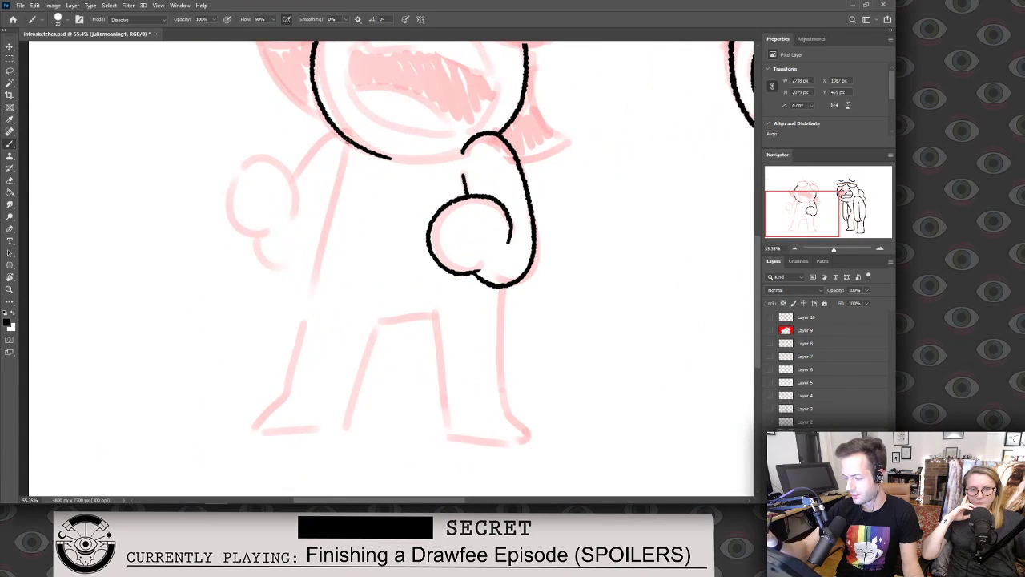
drag(347, 142, 282, 408)
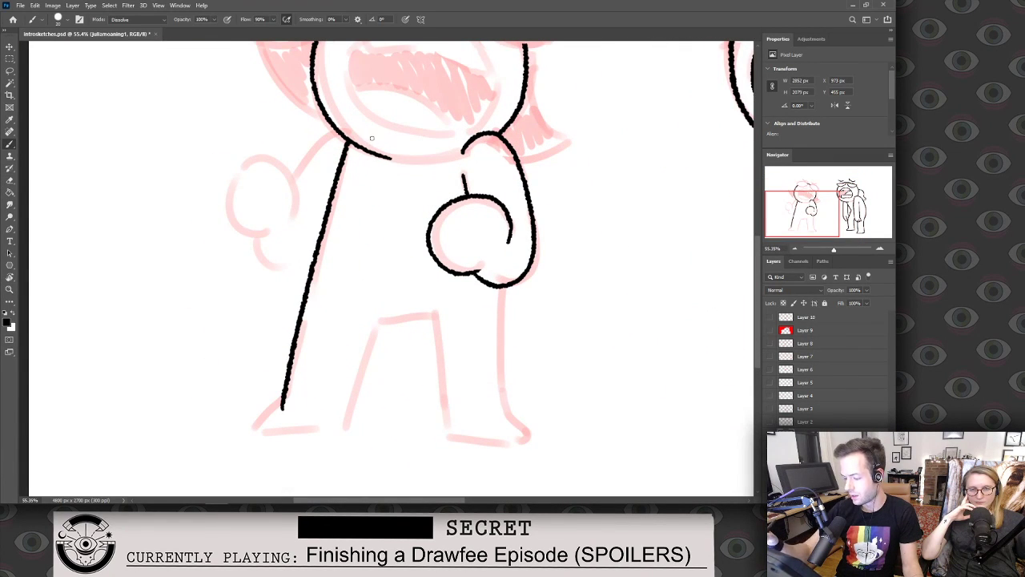
Ink the left character's other raised arm with its shoulder curve, round fist, lower forearm and the short crease beside the fist.
key(z)
mouse_move(322, 132)
mouse_down()
mouse_move(356, 132)
mouse_move(265, 239)
mouse_up()
key(b)
mouse_move(229, 322)
mouse_down()
mouse_move(137, 228)
mouse_move(274, 250)
mouse_move(260, 295)
mouse_up()
drag(190, 329, 320, 357)
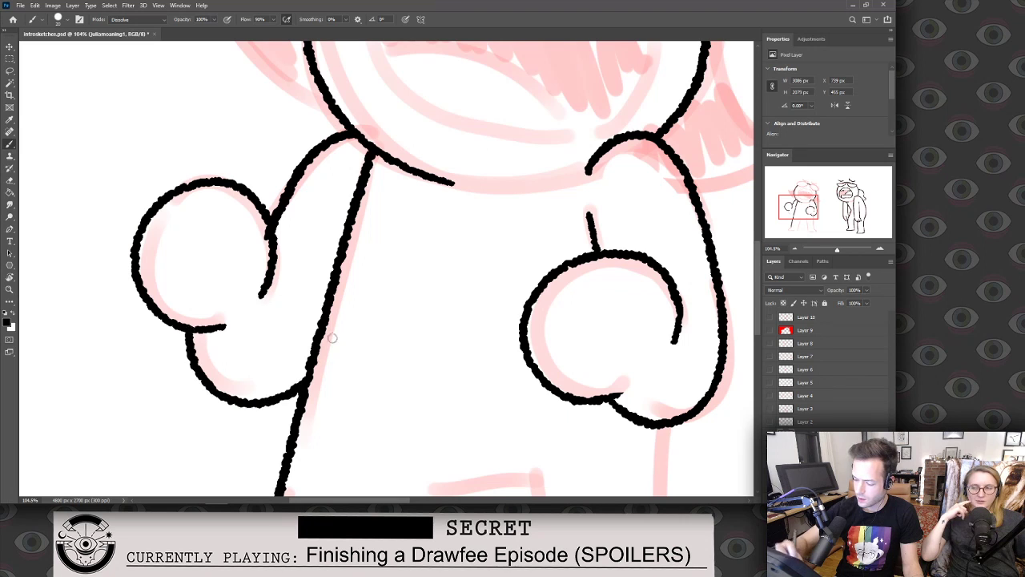
key(z)
scroll(344, 248, down, 3)
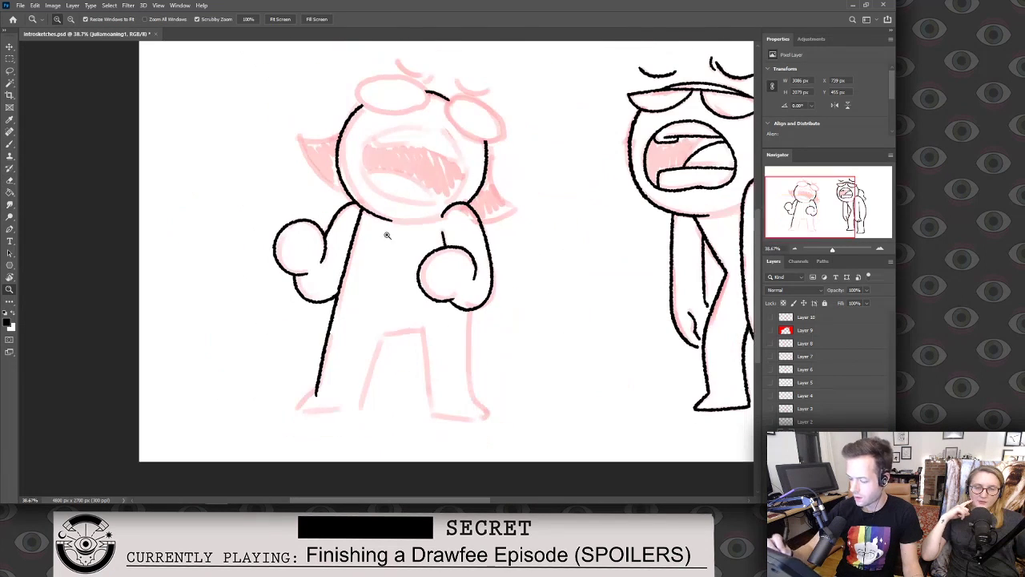
scroll(344, 247, up, 3)
key(b)
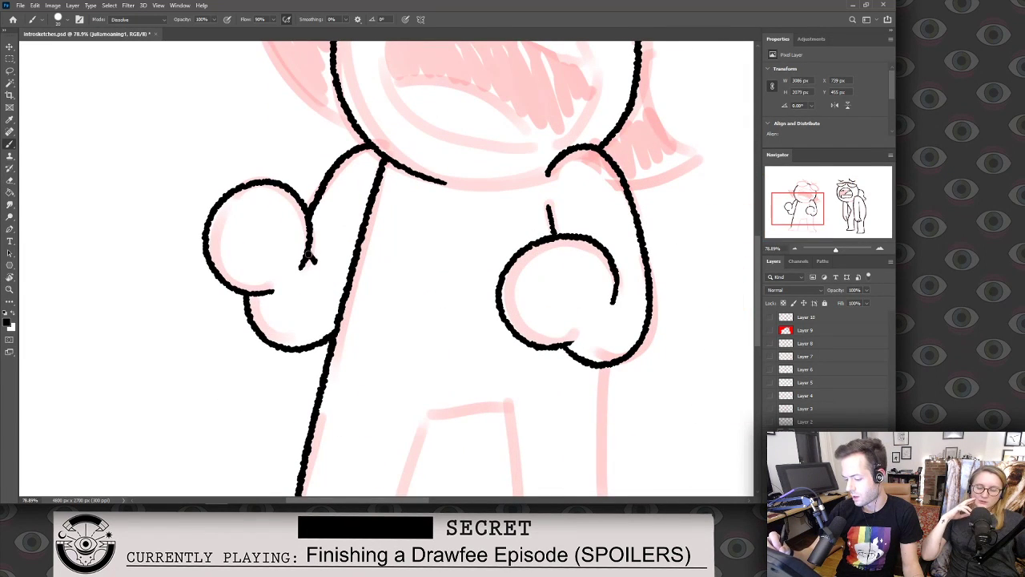
Ink the left character's left foot and that leg's inner edge, erasing the overshoot at the heel corner.
key(z)
scroll(508, 361, down, 4)
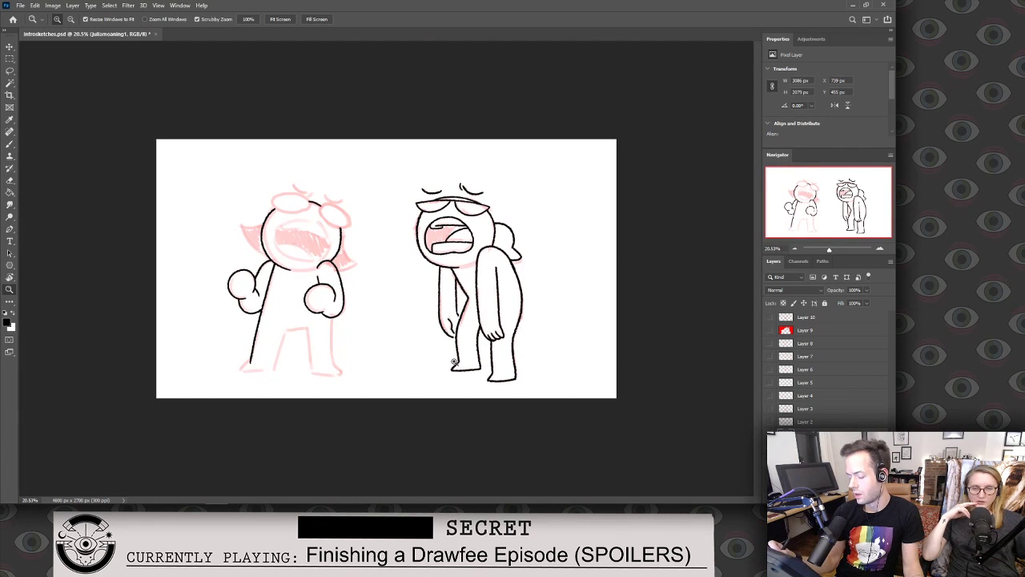
scroll(309, 351, up, 5)
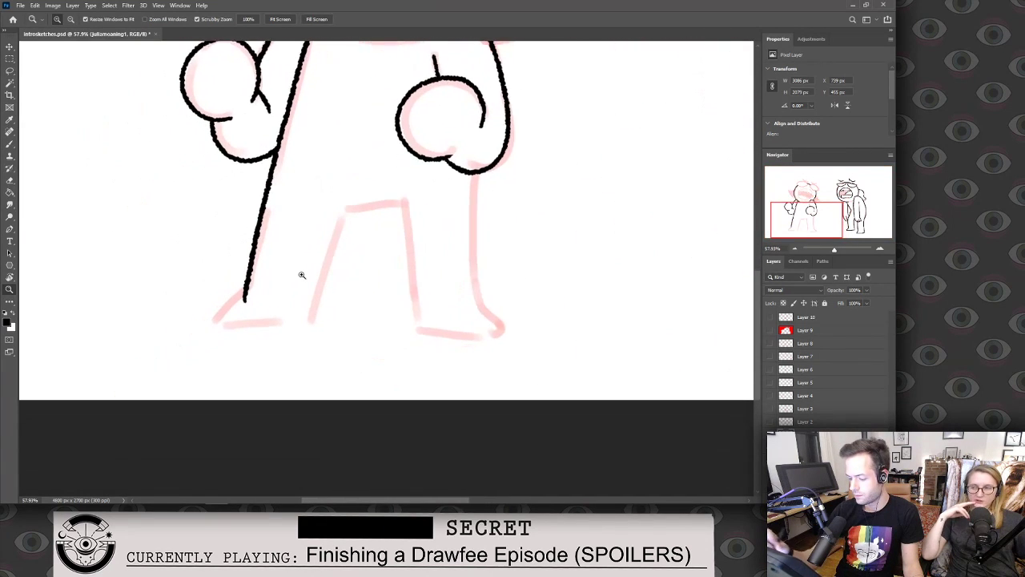
key(b)
mouse_move(369, 170)
mouse_down()
mouse_move(310, 352)
mouse_move(158, 354)
mouse_move(212, 304)
mouse_up()
key(e)
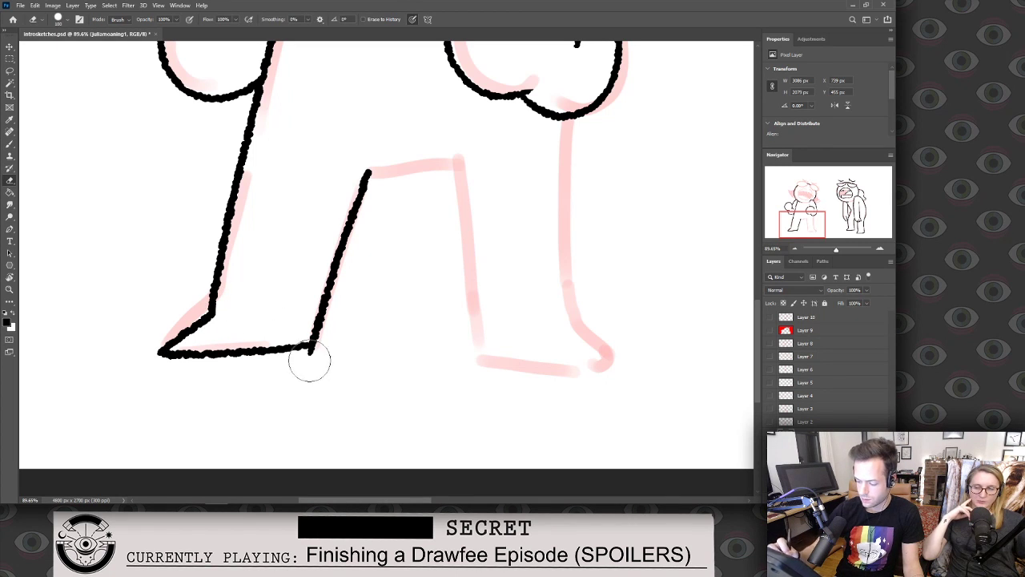
key(b)
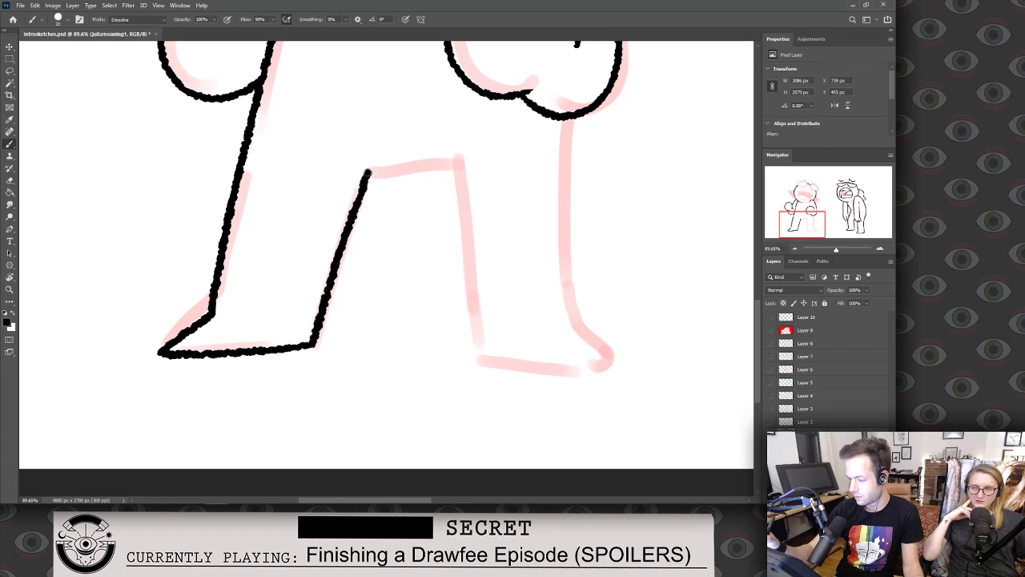
Ink the crotch line between the left character's legs and the inner edge of the right leg, trimming the corner.
drag(367, 172, 476, 165)
key(e)
click(467, 159)
drag(533, 216, 338, 231)
key(b)
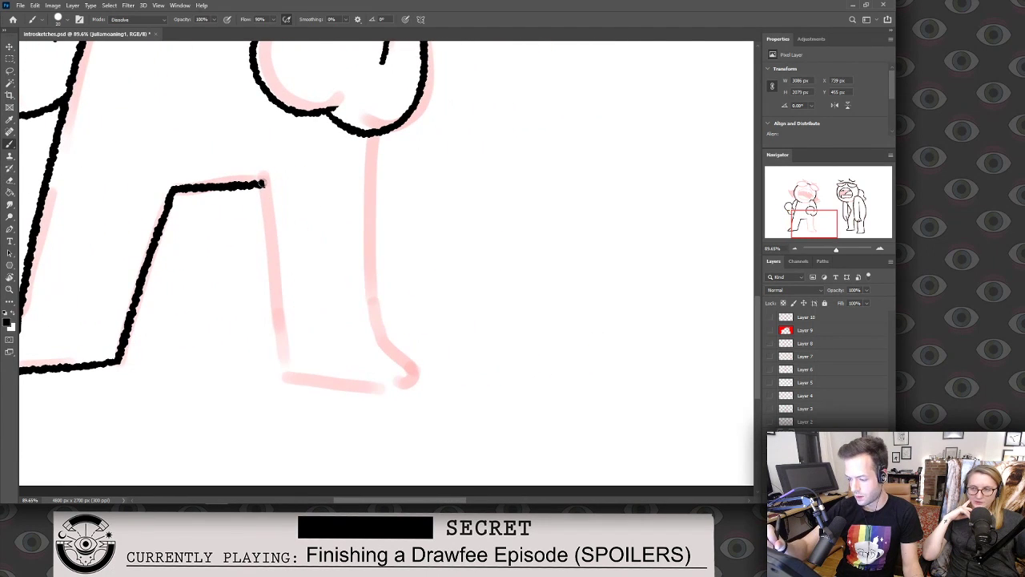
drag(262, 183, 285, 387)
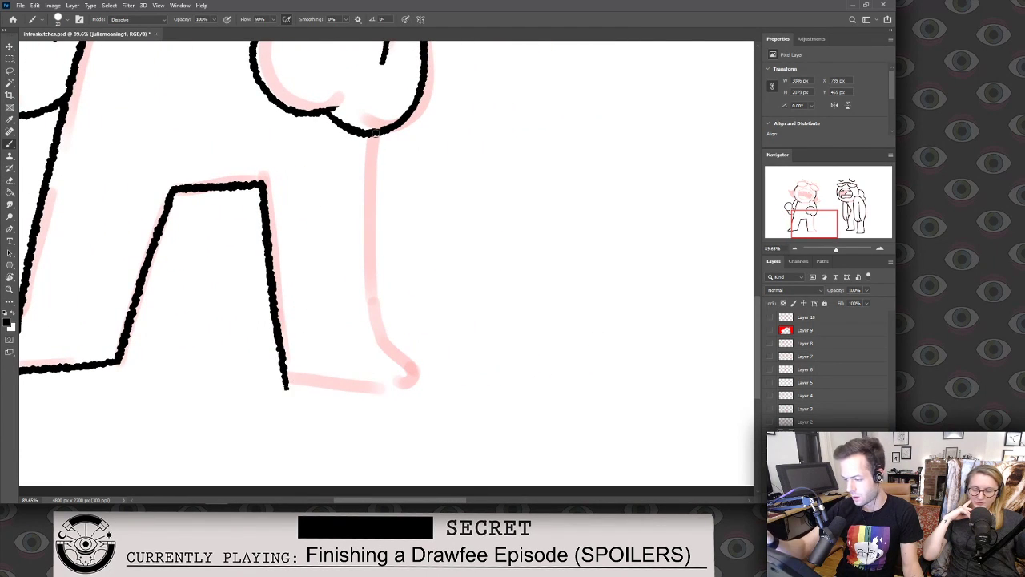
Ink the right leg's outer edge from the fist down, redoing it as needed, and outline its pointed foot.
mouse_move(370, 135)
mouse_down()
mouse_move(370, 345)
mouse_move(409, 378)
mouse_up()
key(ctrl+z)
key(ctrl+z)
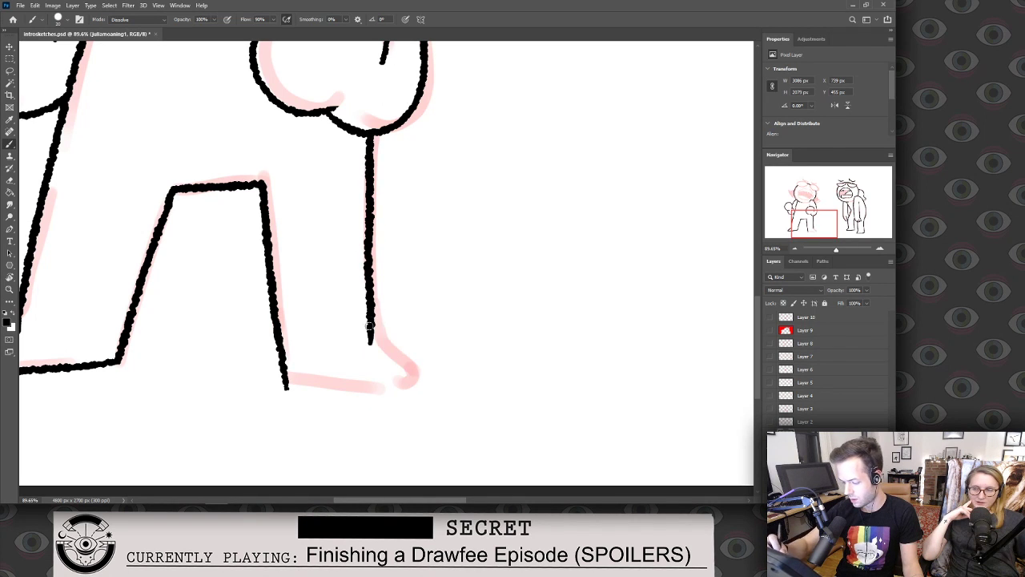
mouse_move(369, 323)
mouse_down()
mouse_move(409, 379)
mouse_move(276, 374)
mouse_move(282, 364)
mouse_up()
key(e)
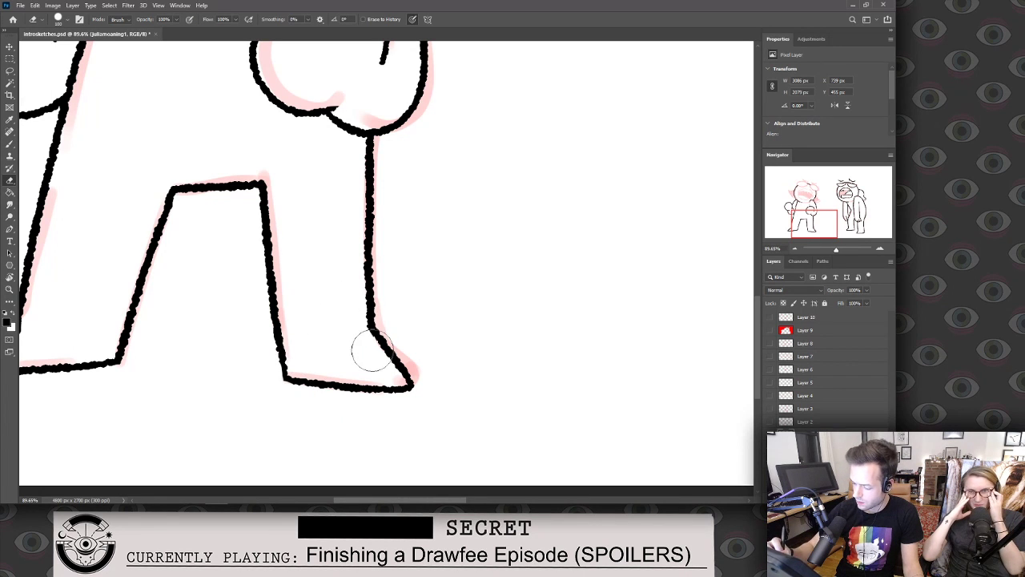
key(z)
scroll(430, 311, down, 5)
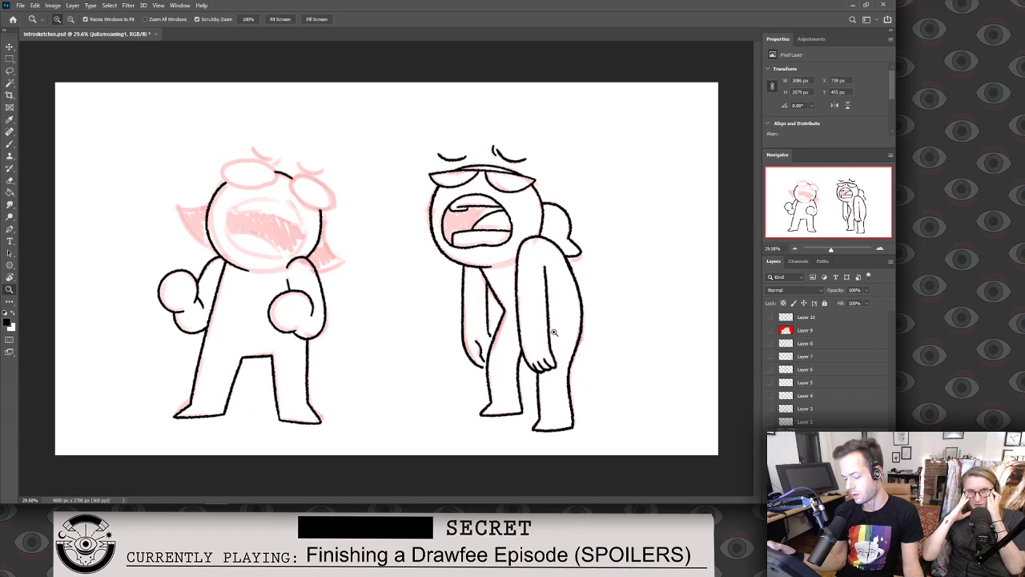
Redraw the sloping top of the left character's right foot so the toe is shorter, and clean up the tip.
scroll(338, 383, up, 5)
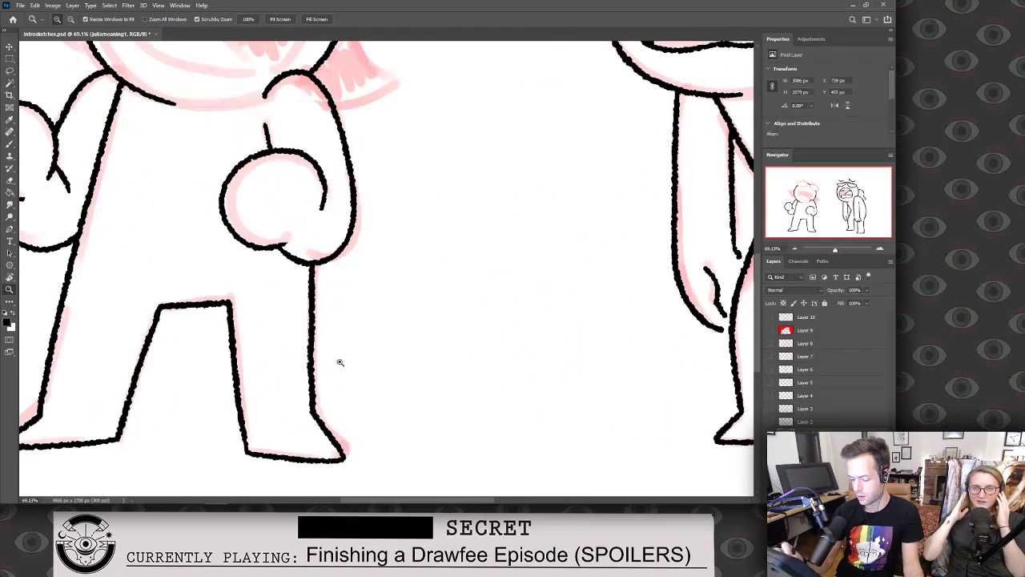
key(e)
key(b)
mouse_move(339, 323)
mouse_down()
mouse_move(341, 352)
mouse_move(373, 382)
mouse_up()
key(ctrl+z)
drag(339, 350, 373, 381)
key(e)
key(b)
key(e)
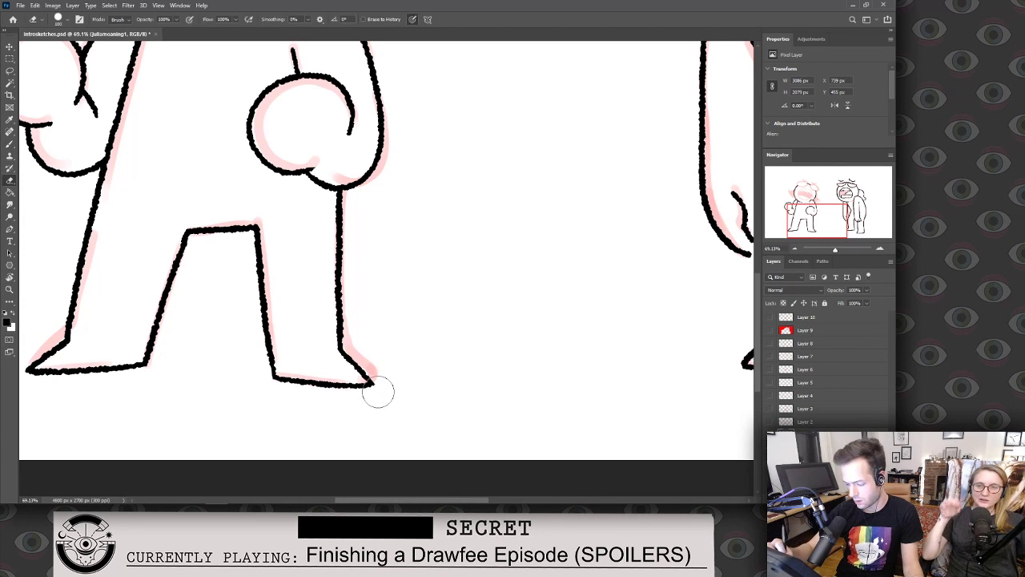
Lasso the left character's lower right leg and foot and nudge the selection up.
key(z)
key(ctrl+0)
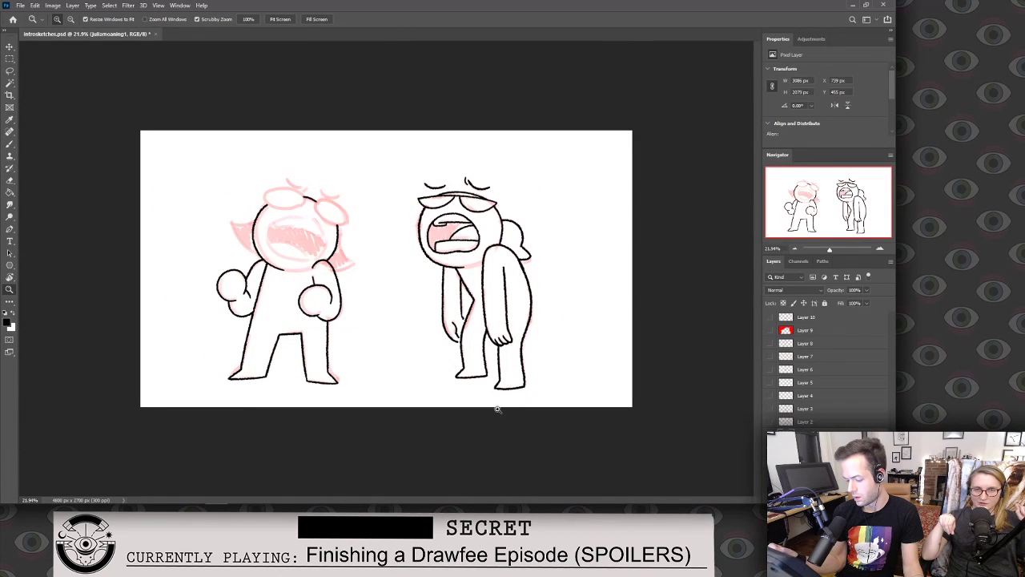
key(ctrl+plus)
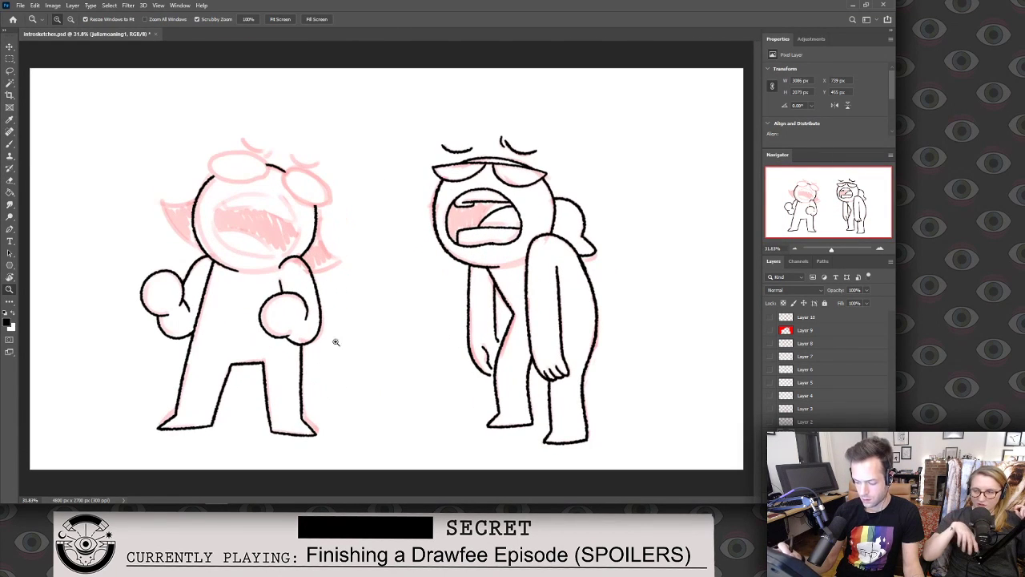
key(l)
mouse_move(259, 437)
mouse_down()
mouse_move(297, 454)
mouse_move(320, 412)
mouse_move(258, 400)
mouse_up()
key(v)
key(ctrl+d)
key(Up)
key(Up)
key(Up)
key(Up)
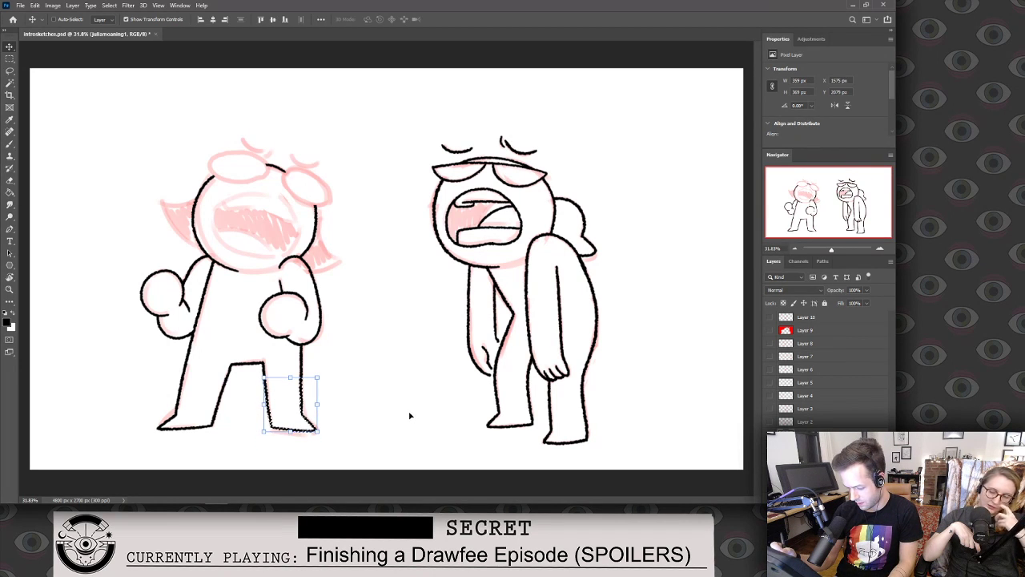
Nudge the selected lower leg and foot back down slightly, deselect it and save the document.
key(Down)
key(Down)
key(Down)
key(Down)
key(Down)
key(Down)
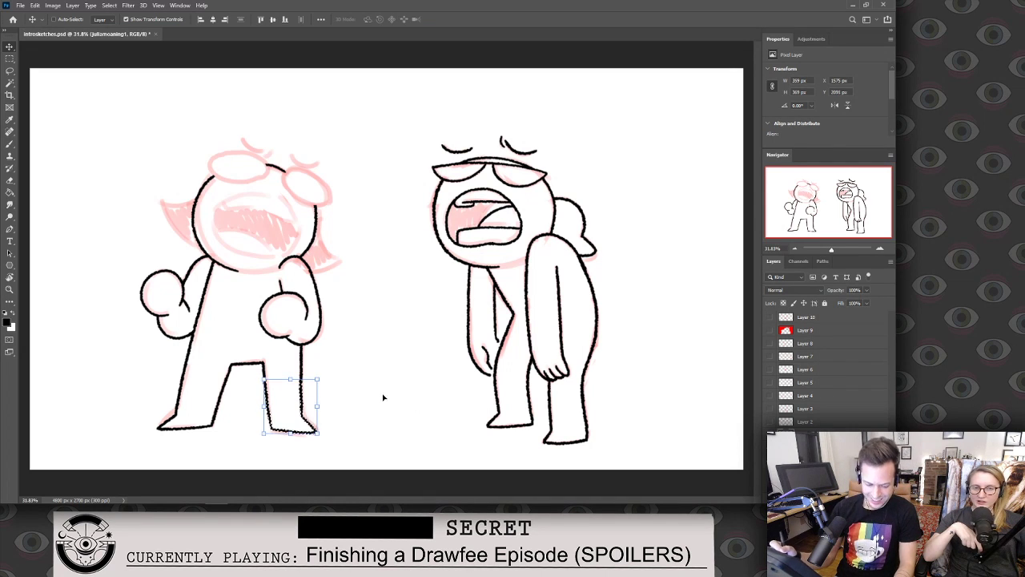
key(l)
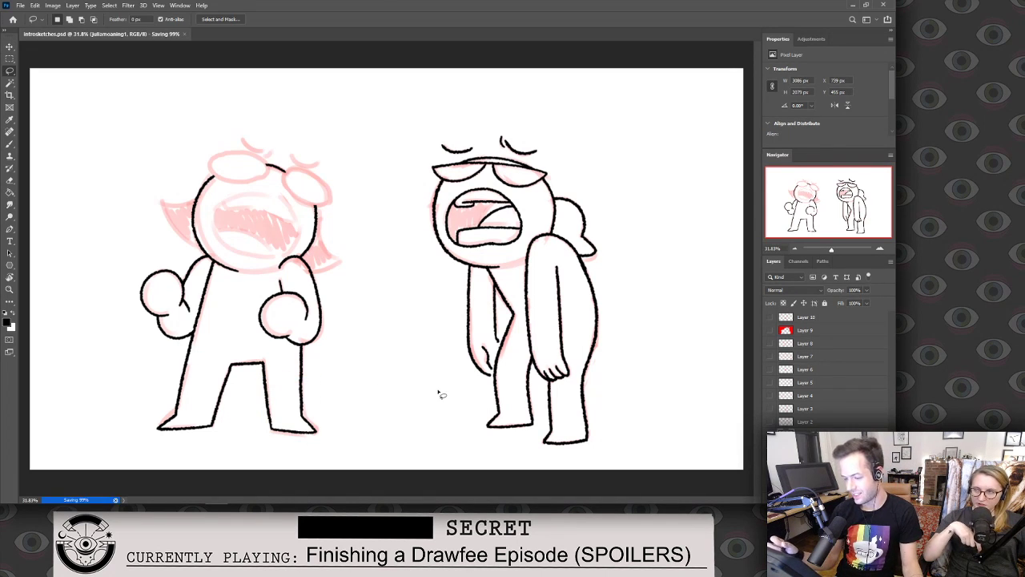
Ink the pointed hair flick on the left side of the left character's head, redoing its curve.
key(z)
mouse_move(180, 200)
mouse_down()
mouse_move(236, 172)
mouse_move(132, 187)
mouse_up()
key(b)
mouse_move(242, 313)
mouse_down()
mouse_move(177, 282)
mouse_move(138, 148)
mouse_up()
key(ctrl+z)
mouse_move(242, 313)
mouse_down()
mouse_move(146, 222)
mouse_move(134, 172)
mouse_move(142, 176)
mouse_up()
key(e)
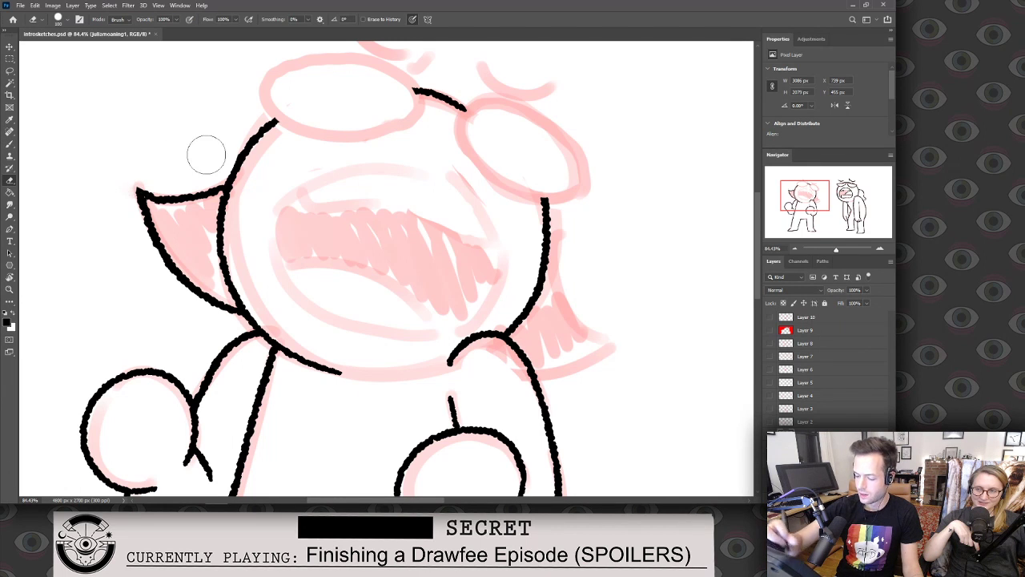
Ink the pointed hair flick on the right side of the left character's head, down to the shoulder.
scroll(384, 228, right, 5)
key(b)
mouse_move(359, 215)
mouse_down()
mouse_move(425, 315)
mouse_move(346, 346)
mouse_up()
key(e)
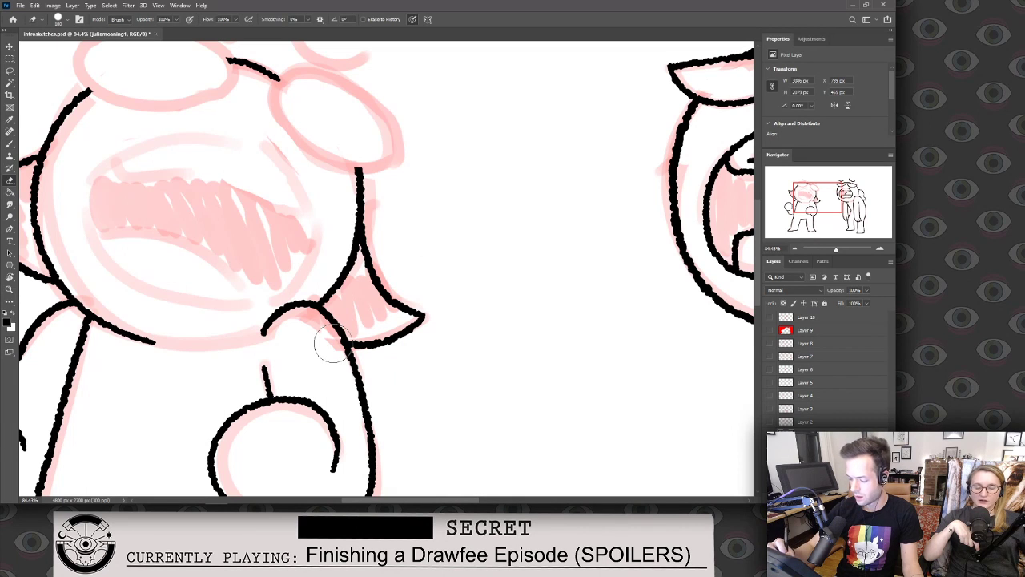
Ink both oval glasses lenses on the left character, redoing strokes until they join the head outline.
mouse_move(175, 38)
mouse_down()
mouse_move(279, 129)
mouse_move(279, 154)
mouse_up()
key(z)
click(278, 154)
key(b)
mouse_move(312, 238)
mouse_down()
mouse_move(160, 215)
mouse_move(301, 133)
mouse_move(320, 240)
mouse_move(212, 248)
mouse_move(214, 142)
mouse_move(360, 181)
mouse_move(252, 242)
mouse_up()
key(ctrl+z)
mouse_move(530, 327)
mouse_down()
mouse_move(435, 285)
mouse_move(419, 214)
mouse_move(490, 195)
mouse_move(553, 243)
mouse_move(568, 302)
mouse_move(545, 327)
mouse_move(488, 314)
mouse_move(418, 254)
mouse_move(439, 201)
mouse_move(506, 209)
mouse_move(546, 237)
mouse_move(571, 281)
mouse_move(574, 309)
mouse_move(548, 328)
mouse_move(450, 302)
mouse_move(419, 211)
mouse_move(481, 202)
mouse_move(547, 245)
mouse_move(570, 296)
mouse_move(538, 329)
mouse_up()
key(ctrl+z)
key(ctrl+z)
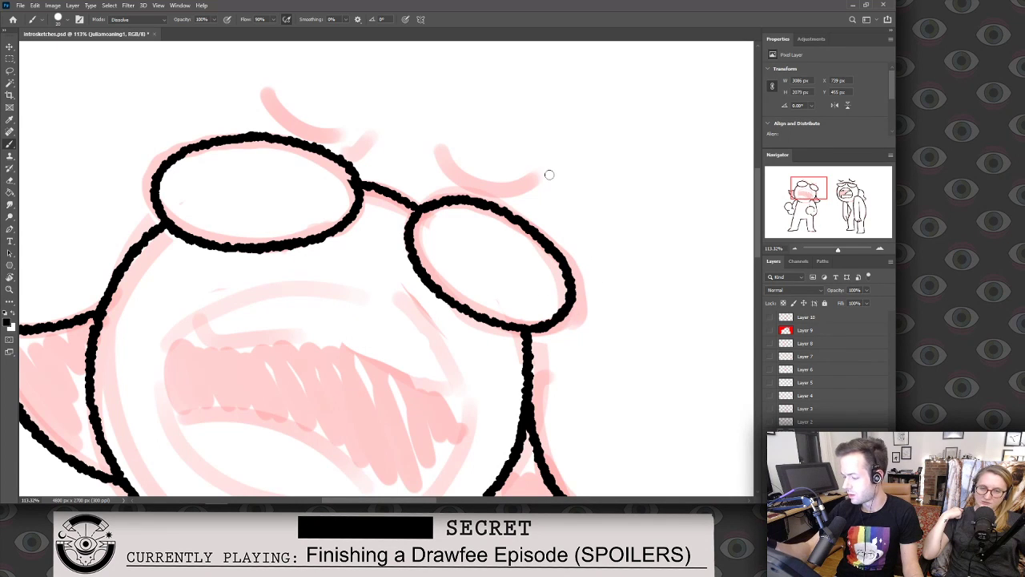
Ink both curved eyebrows above the left character's glasses and the short crease mark between them.
drag(548, 175, 441, 147)
mouse_move(363, 117)
mouse_down()
mouse_move(308, 130)
mouse_move(251, 78)
mouse_up()
drag(348, 144, 375, 122)
key(ctrl+z)
key(e)
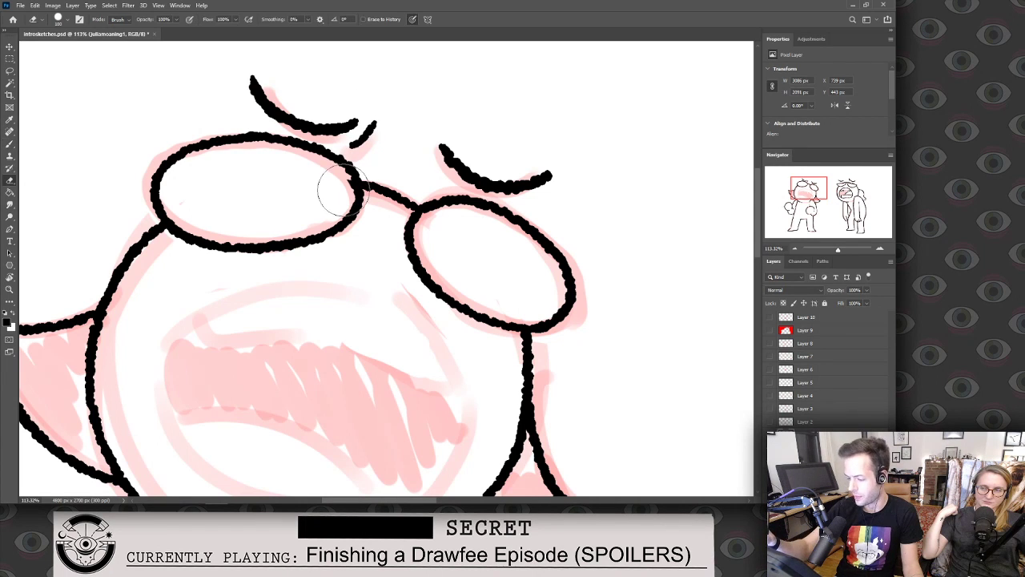
drag(377, 149, 362, 135)
Ink the left character's wide-open oval mouth and reshape its lower right edge.
key(b)
scroll(363, 362, down, 5)
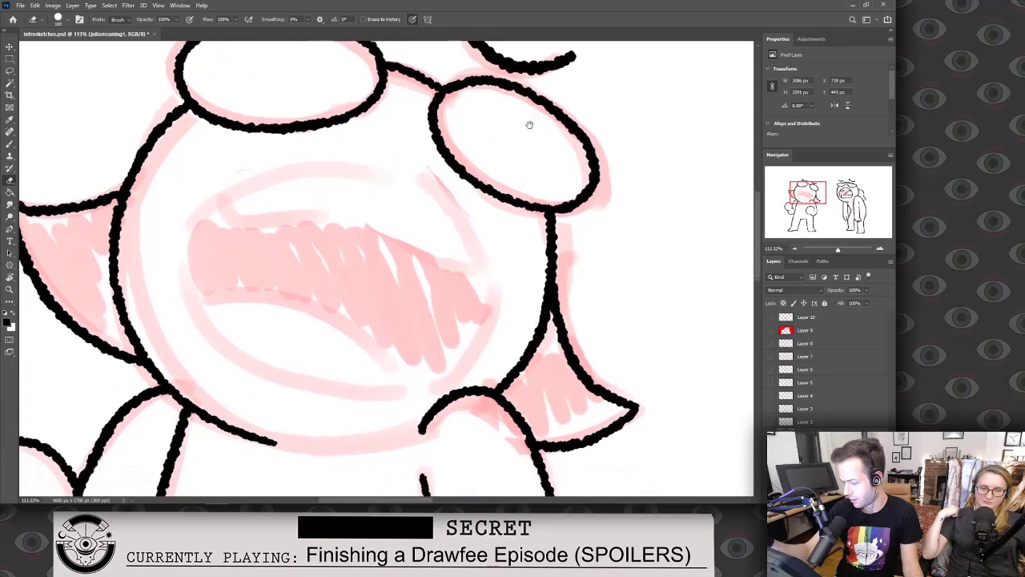
mouse_move(312, 362)
mouse_down()
mouse_move(204, 207)
mouse_move(445, 153)
mouse_move(486, 303)
mouse_move(355, 374)
mouse_move(290, 354)
mouse_up()
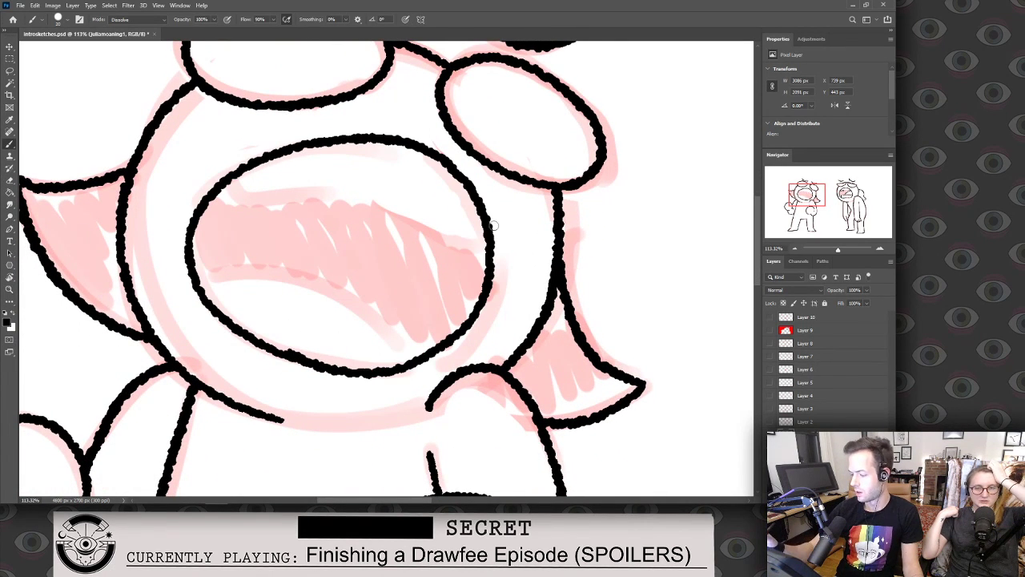
key(e)
mouse_move(464, 275)
mouse_down()
mouse_move(470, 248)
mouse_move(442, 364)
mouse_move(321, 370)
mouse_up()
key(b)
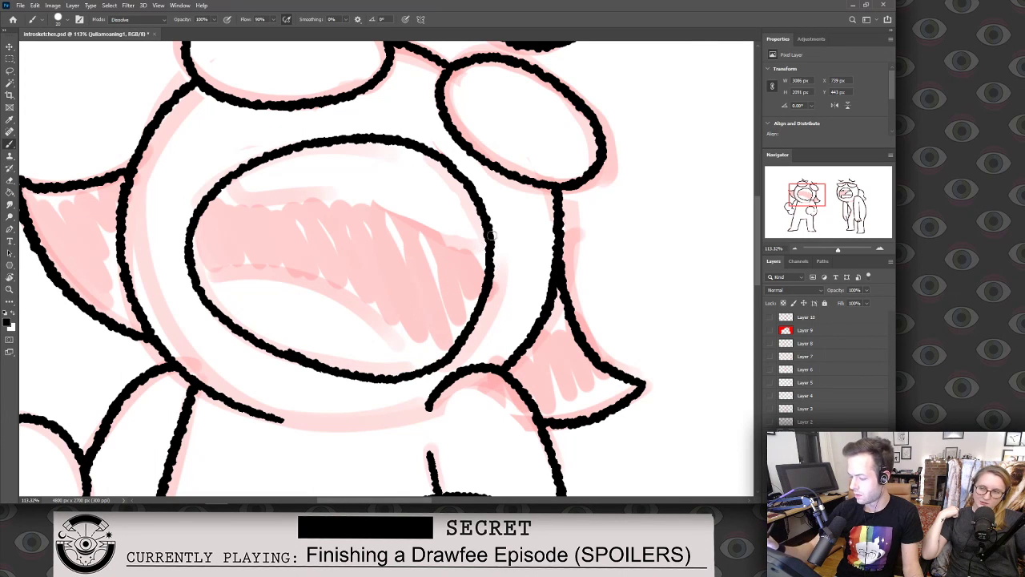
Ink the curved upper teeth line and the lower dividing line inside the left character's open mouth.
drag(485, 235, 229, 173)
mouse_move(433, 357)
mouse_down()
mouse_move(398, 330)
mouse_move(190, 263)
mouse_up()
key(e)
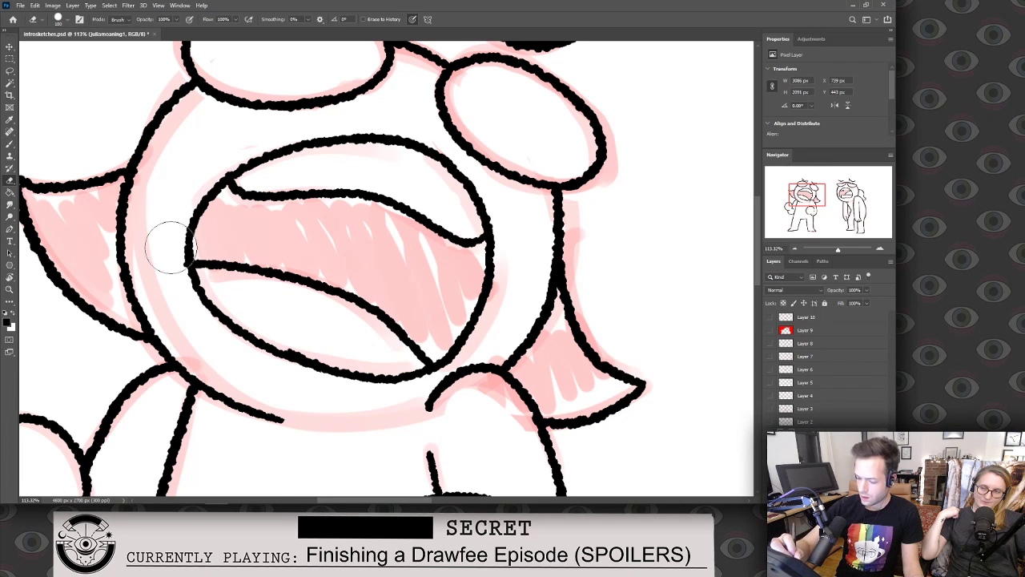
Hide the red sketch layer beneath the two inked characters.
key(b)
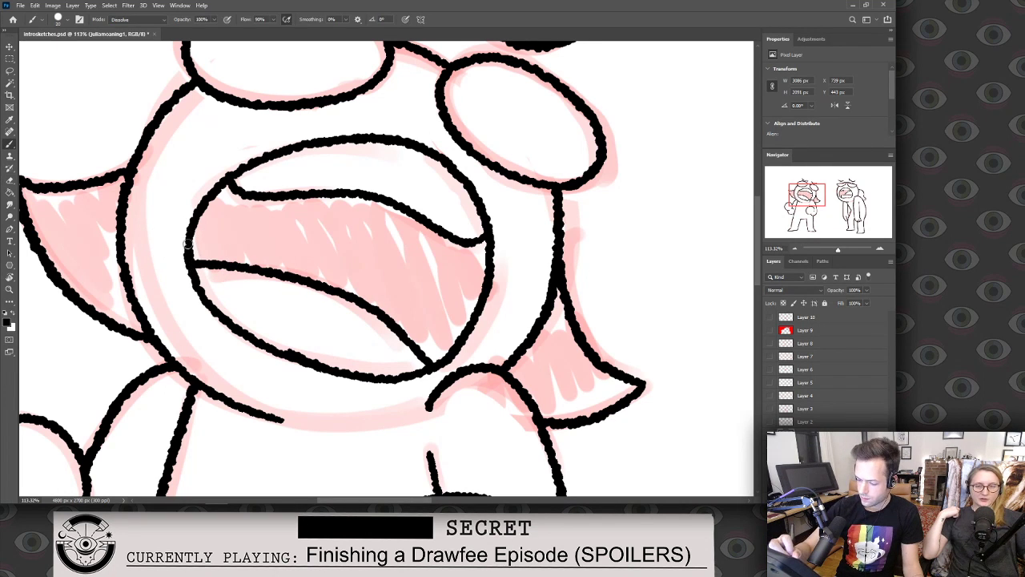
key(z)
drag(681, 269, 612, 250)
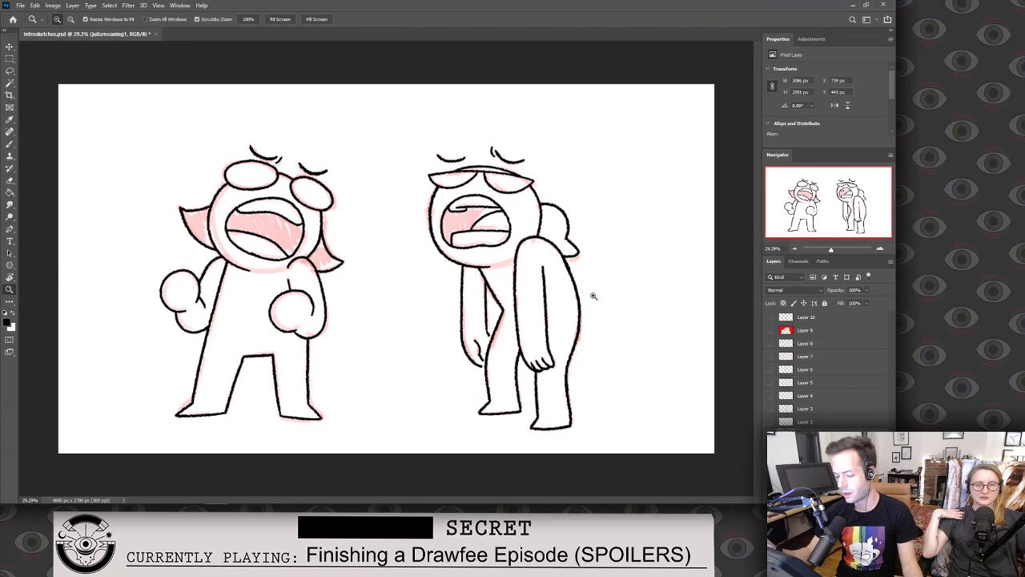
drag(274, 252, 320, 251)
key(b)
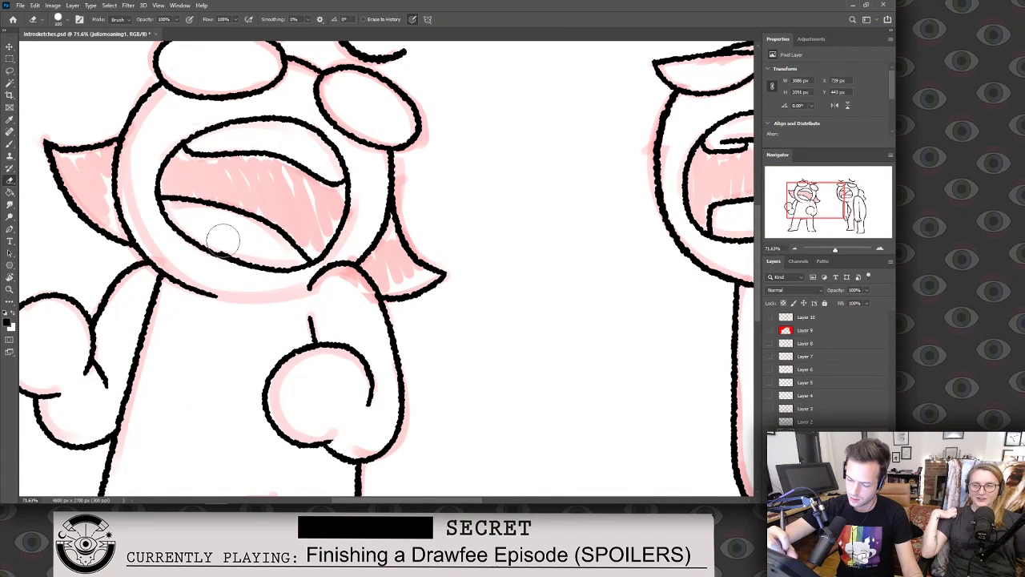
key(z)
drag(641, 328, 560, 326)
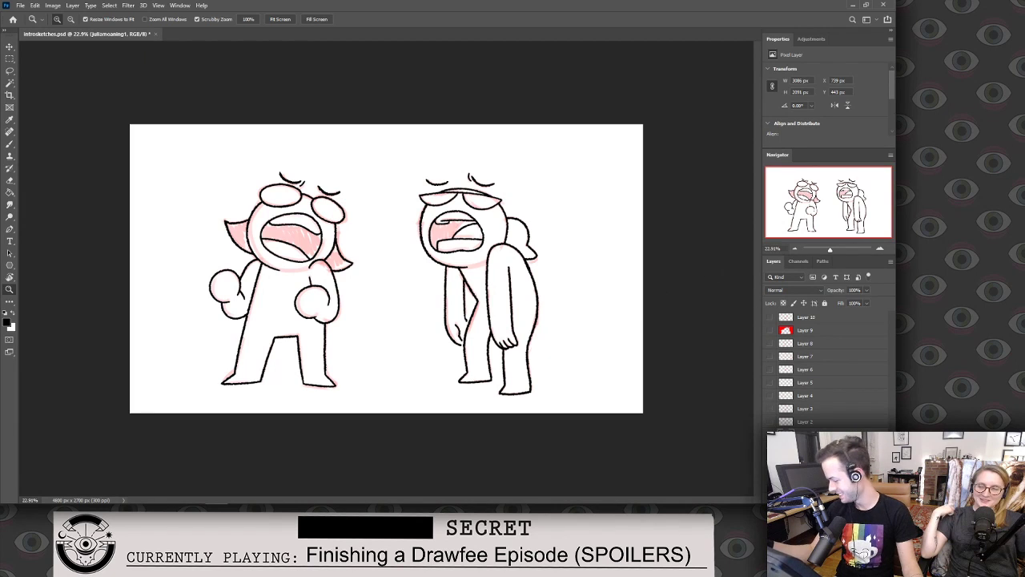
click(769, 461)
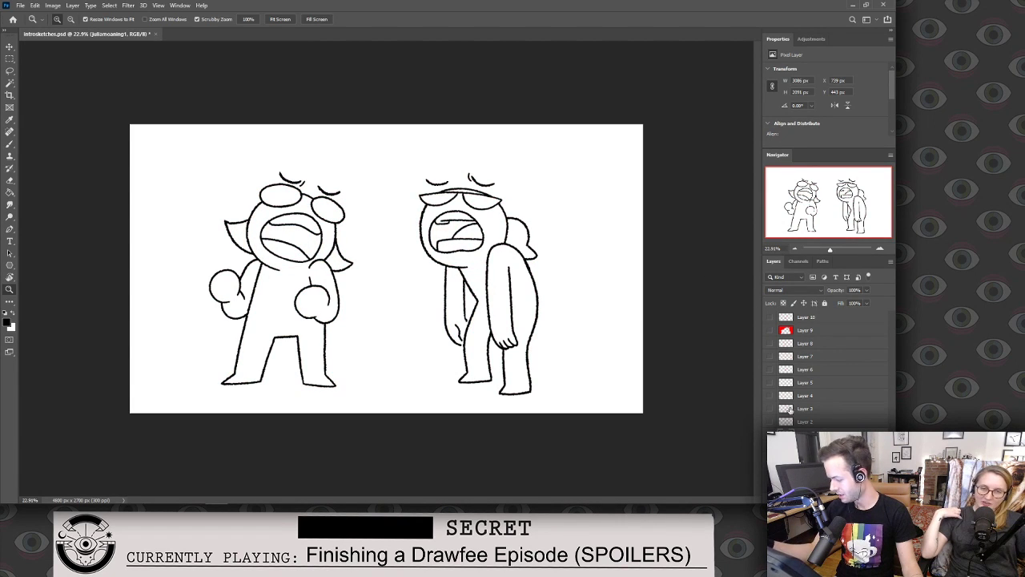
Cut the left character out of the shared ink layer, paste it in place on its own layer, and name it after the character with suffix moaning1.
key(l)
mouse_move(344, 404)
mouse_down()
mouse_move(164, 240)
mouse_move(377, 377)
mouse_move(340, 384)
mouse_up()
key(ctrl+x)
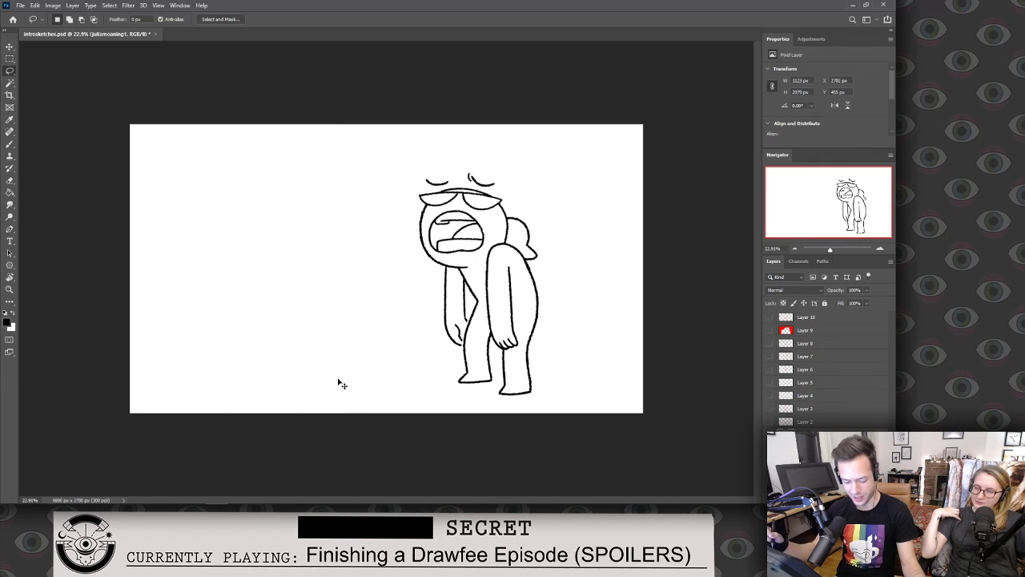
key(ctrl+v)
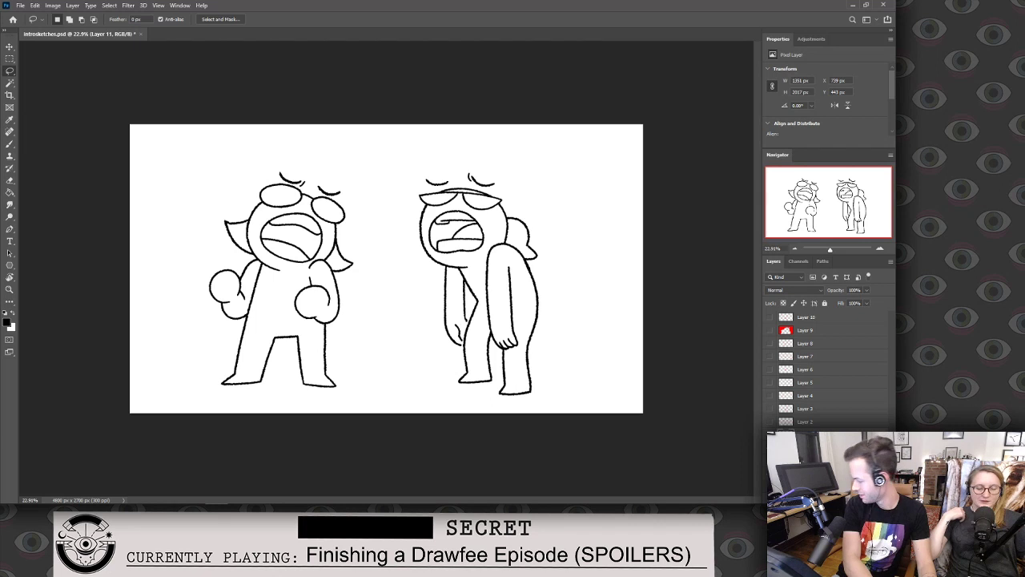
key(Return)
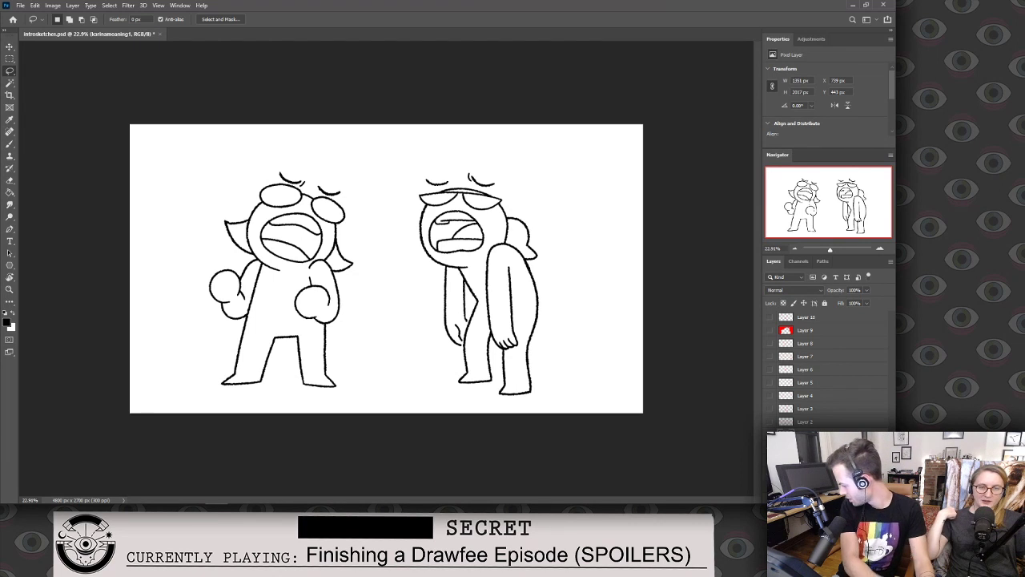
Fill the dark interior of each character's open mouth with black, working on that character's own layer.
key(w)
click(298, 241)
key(alt+BackSpace)
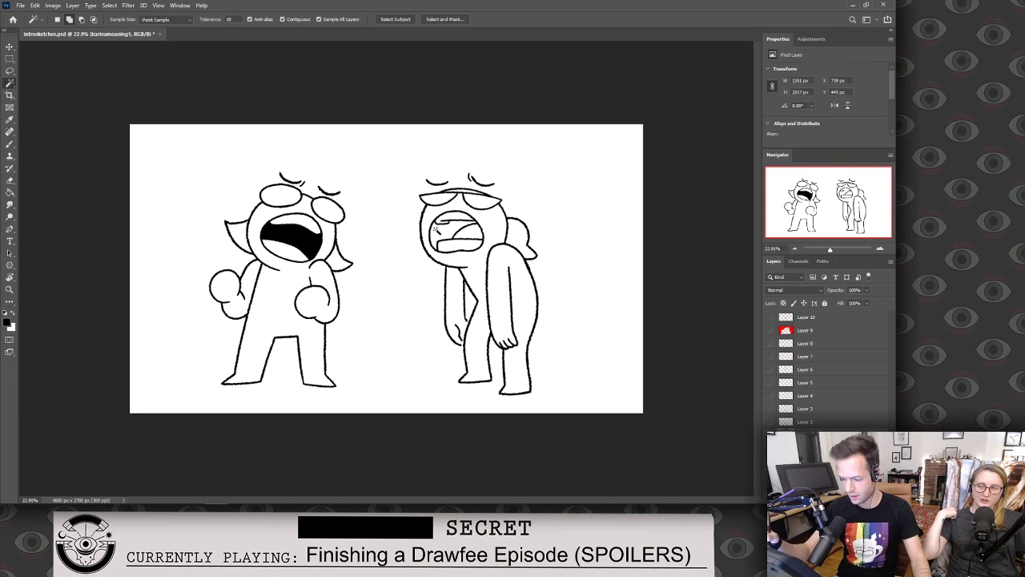
click(801, 447)
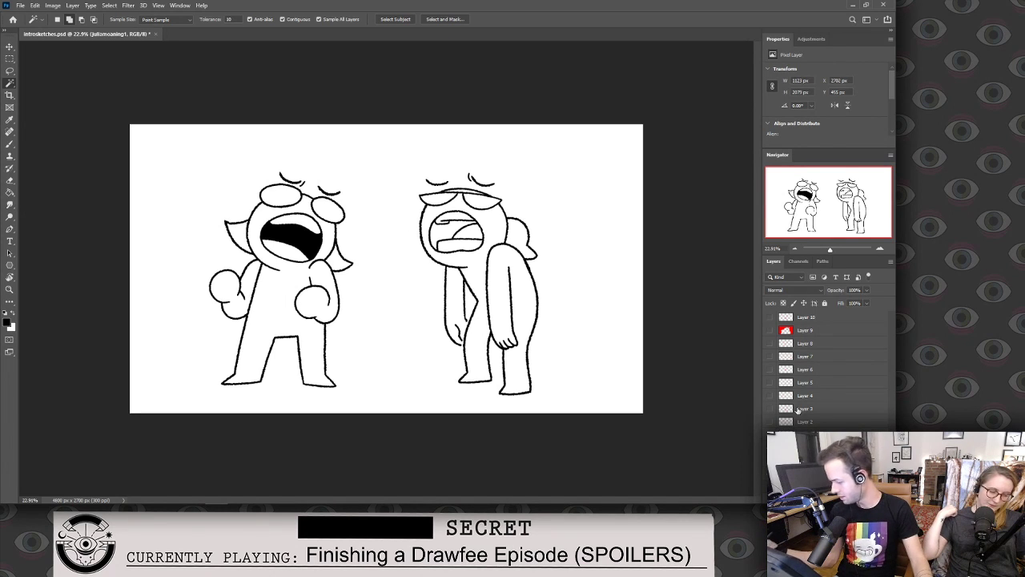
click(449, 233)
key(alt+BackSpace)
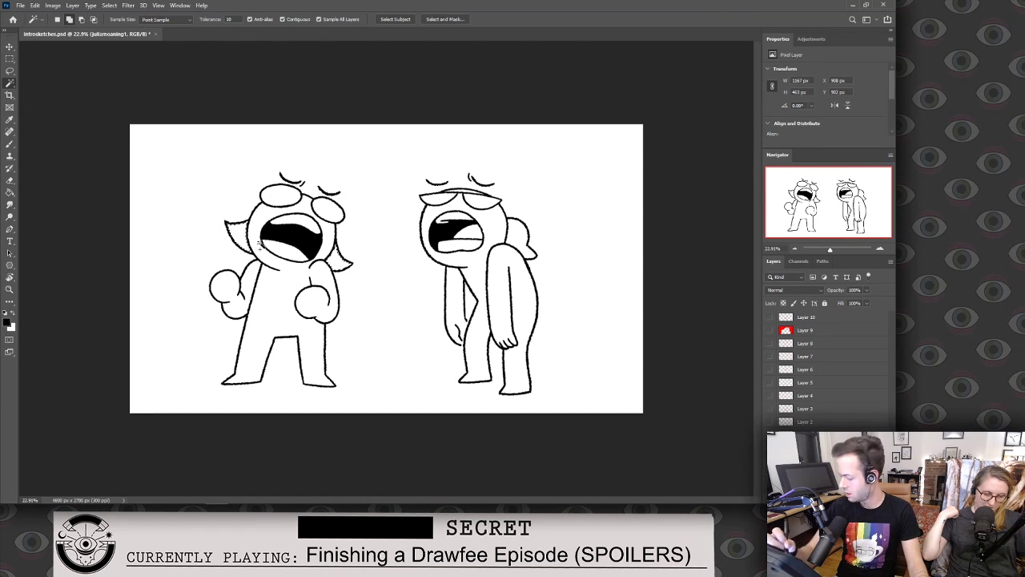
Fill the left character's hair on both sides of the head with black.
ctrl+click(247, 233)
key(alt+BackSpace)
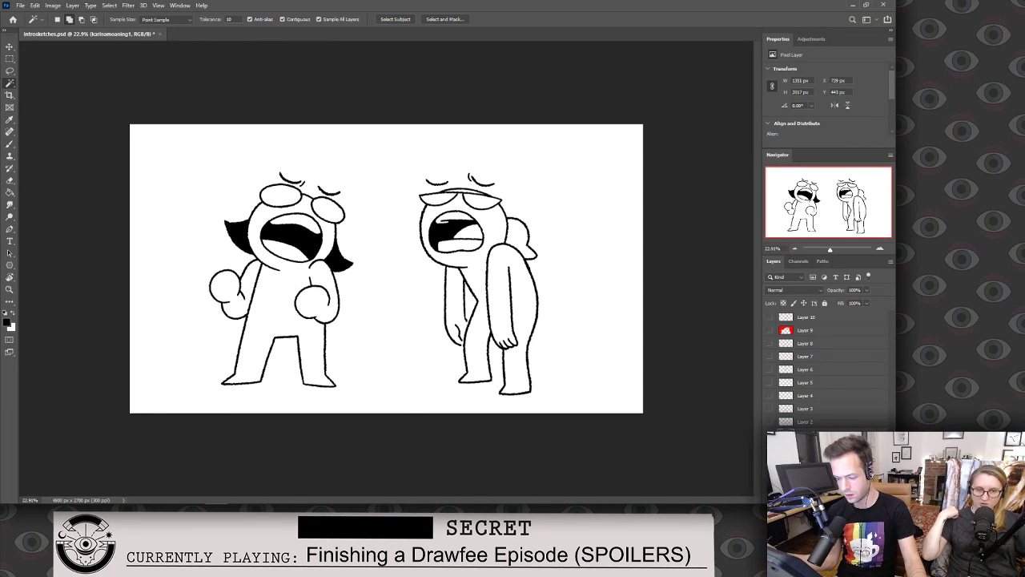
key(l)
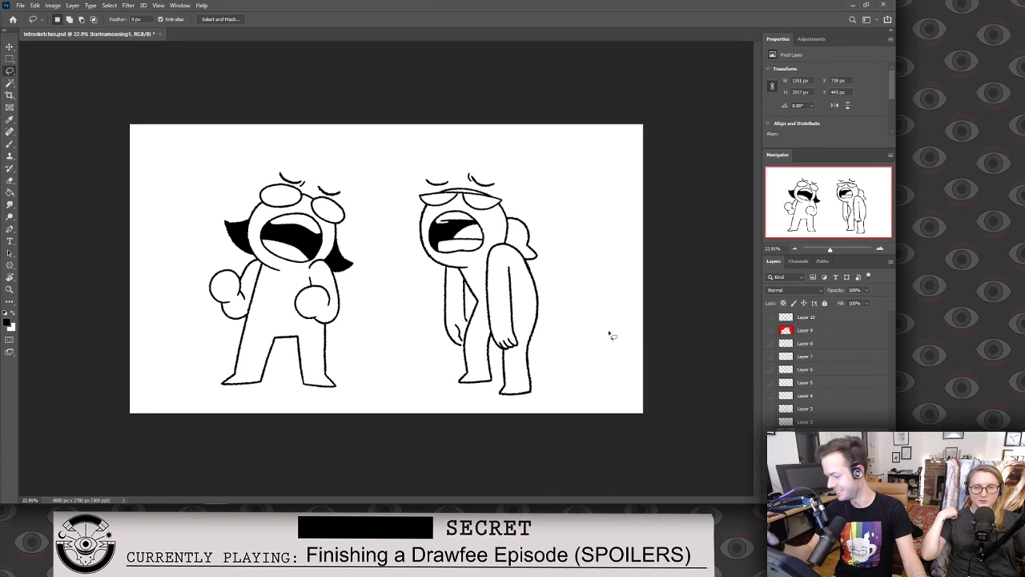
Hide the left character, fade the slouching character's layer to about 45% opacity, and add a new layer named after that character with suffix moaning2.
click(809, 460)
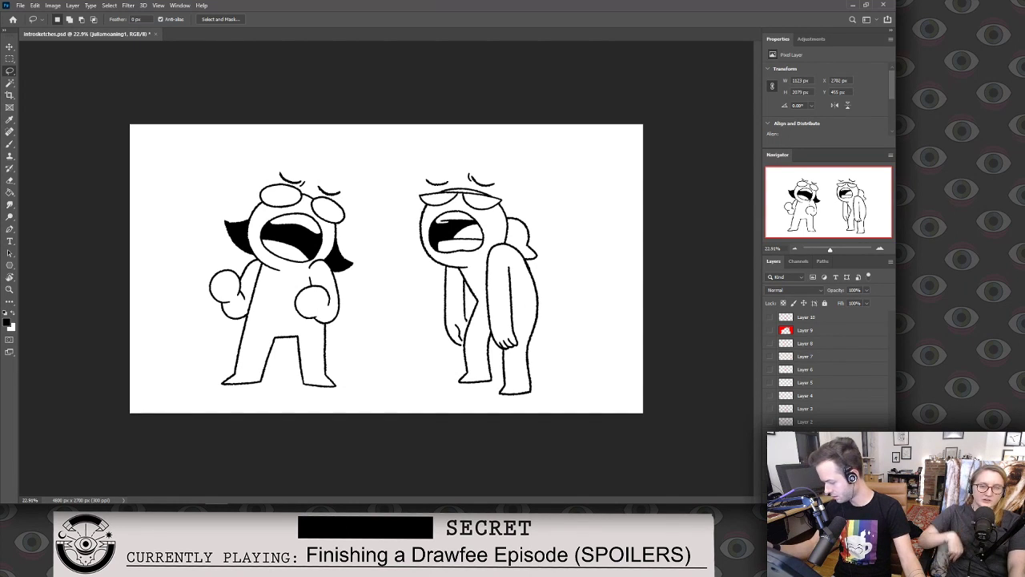
click(770, 461)
click(867, 290)
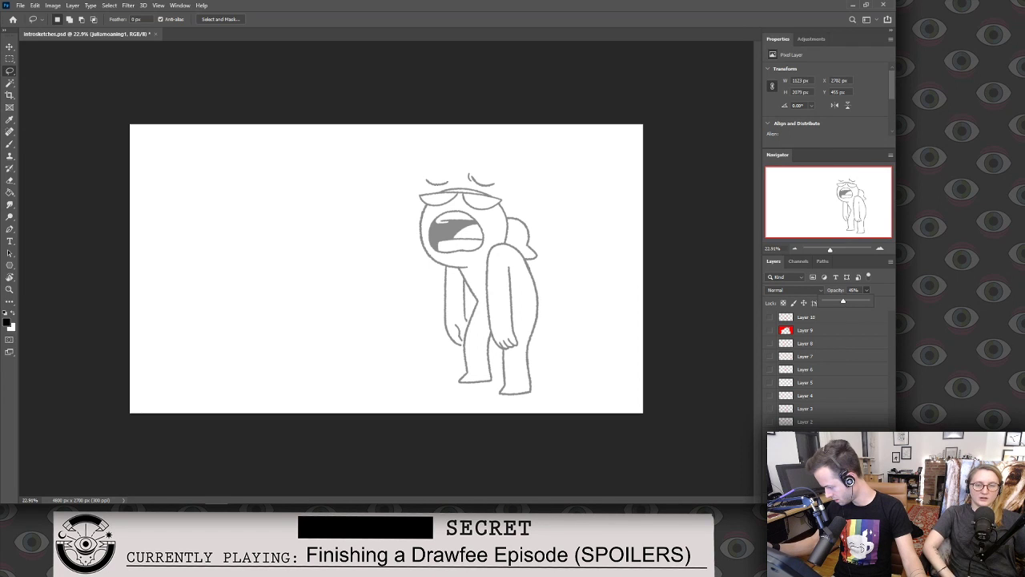
key(ctrl+shift+alt+n)
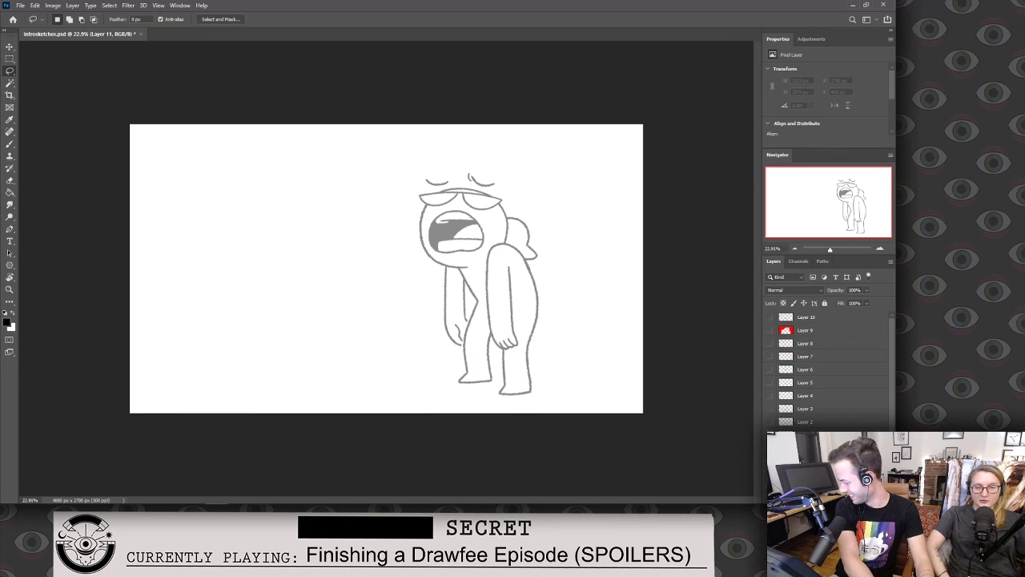
key(Return)
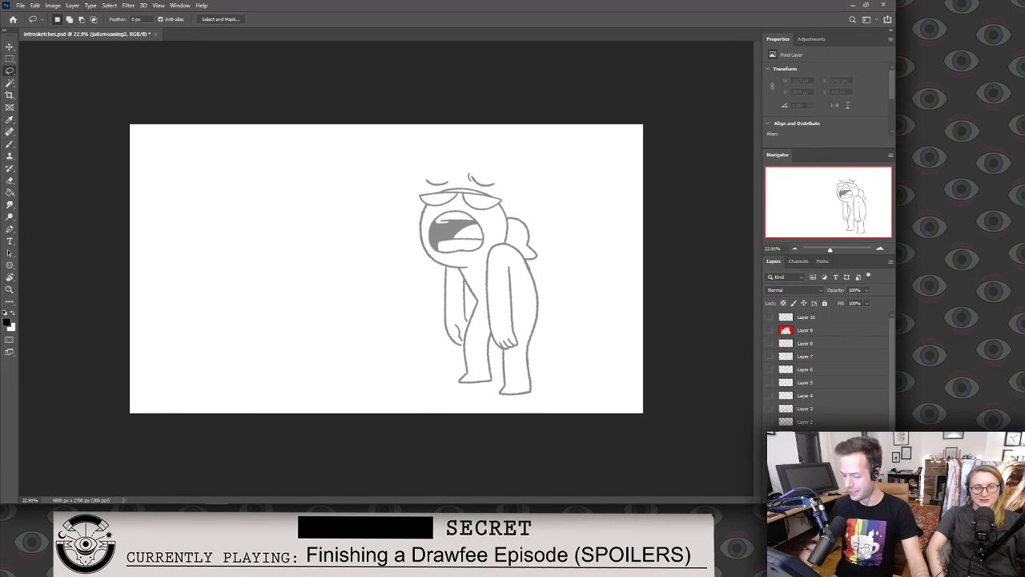
Trace the slouching character's face outline in black along both sides of the head and the chin, over the faded drawing.
key(z)
drag(459, 237, 398, 267)
key(space)
key(b)
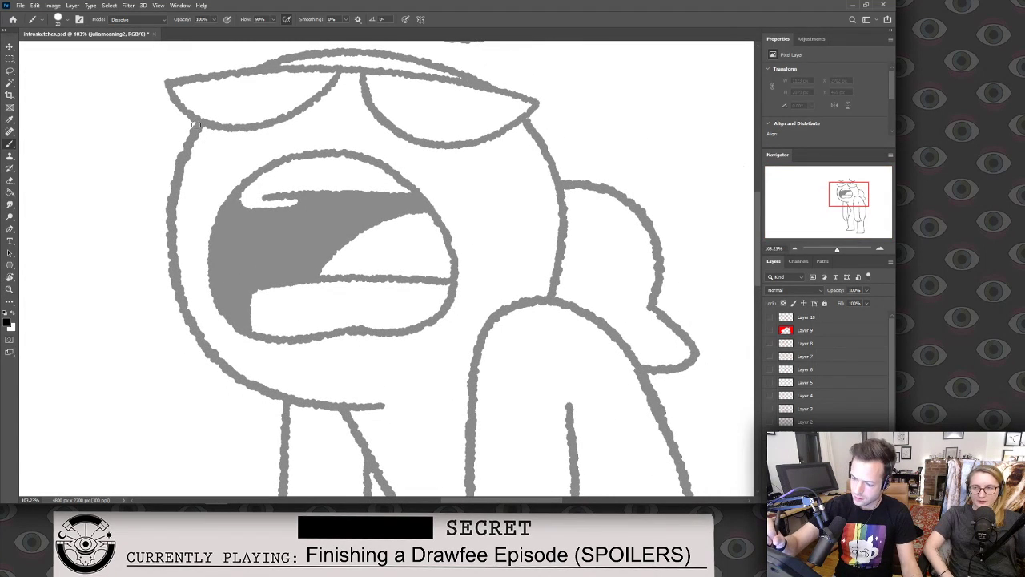
mouse_move(198, 120)
mouse_down()
mouse_move(175, 177)
mouse_move(169, 242)
mouse_move(192, 325)
mouse_move(255, 387)
mouse_move(383, 405)
mouse_up()
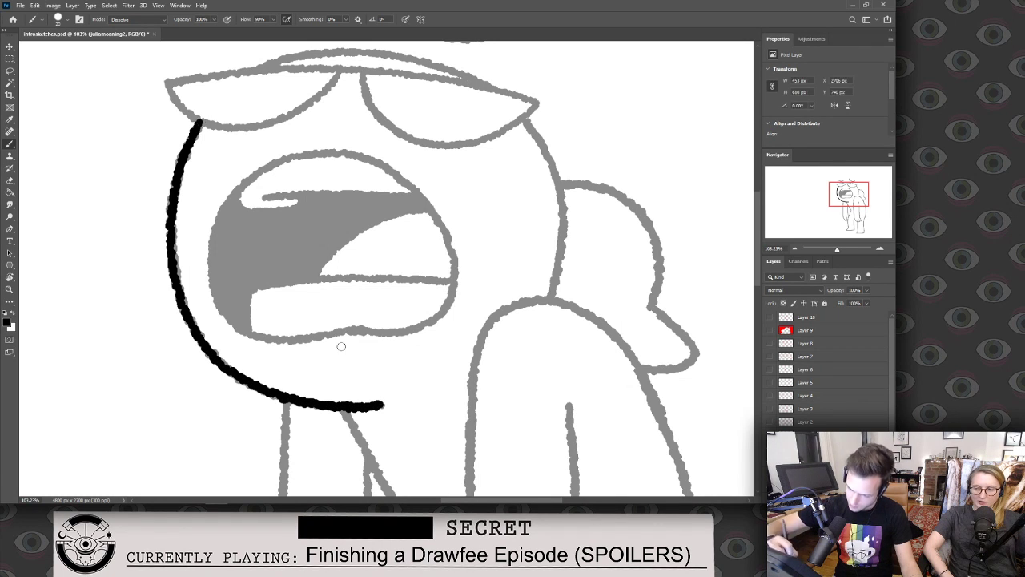
mouse_move(522, 118)
mouse_down()
mouse_move(563, 205)
mouse_move(551, 291)
mouse_move(598, 360)
mouse_move(586, 203)
mouse_up()
key(ctrl+z)
Trace the long upper edge of the slouching character's glasses from tip to tip and tidy the line where the strokes meet.
key(z)
key(b)
drag(606, 237, 412, 202)
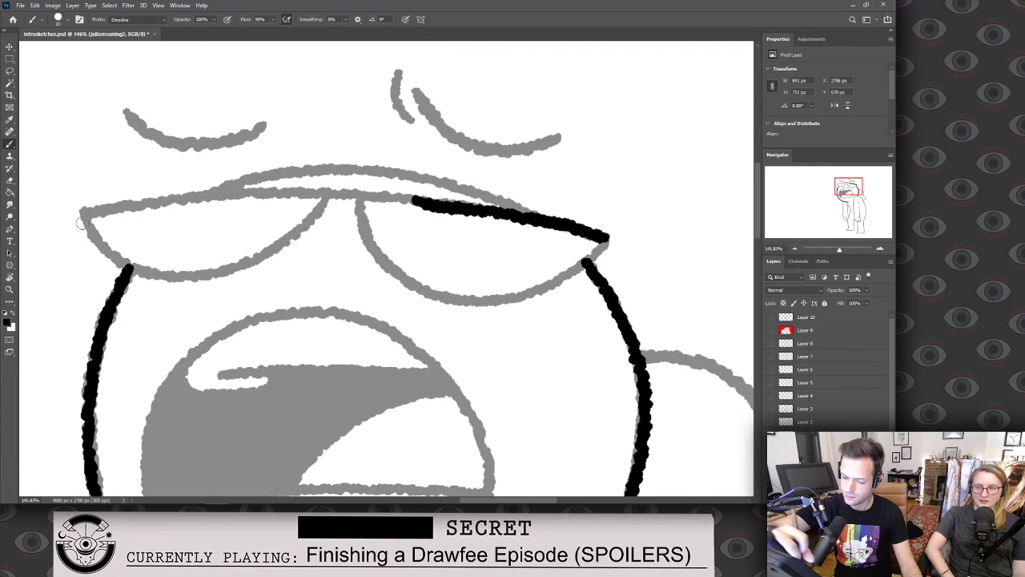
drag(82, 214, 155, 202)
key(ctrl+z)
mouse_move(82, 213)
mouse_down()
mouse_move(272, 190)
mouse_move(415, 200)
mouse_up()
key(e)
key(b)
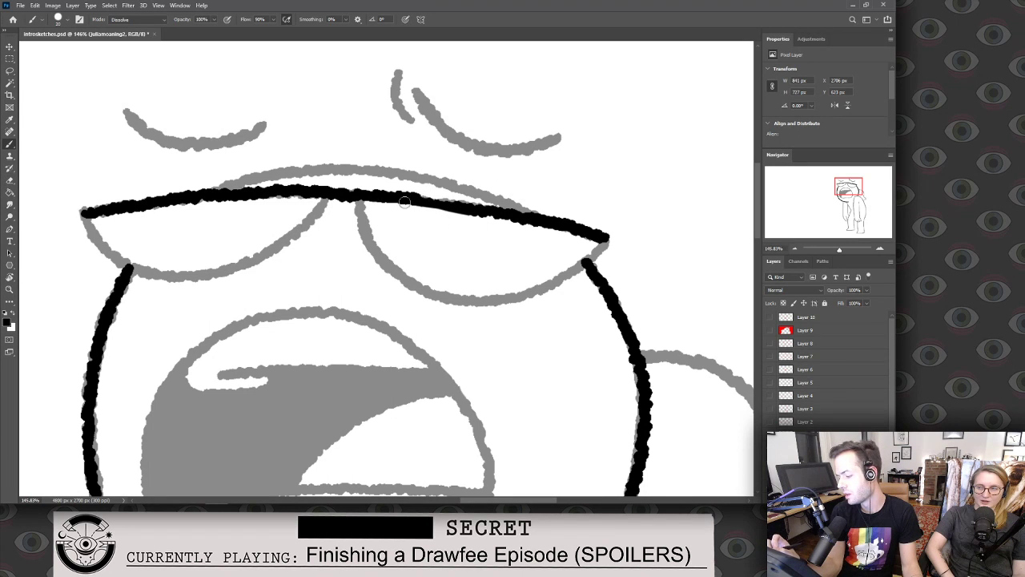
right_click(464, 225)
key(Escape)
key(e)
click(438, 237)
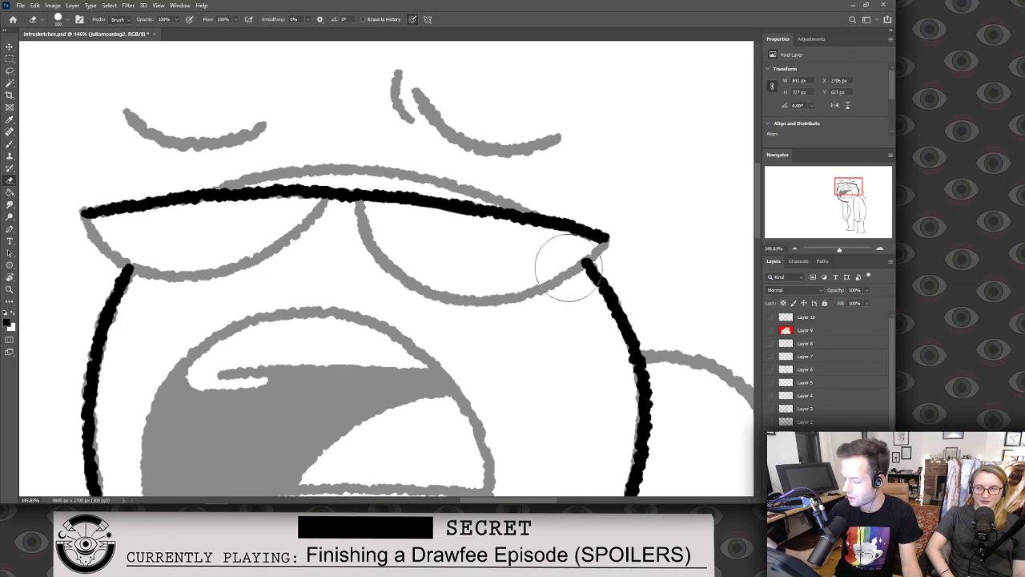
Ink the curved lower rims of both lenses of the glasses, joining them to the upper edge and the face outline.
key(b)
drag(606, 238, 565, 275)
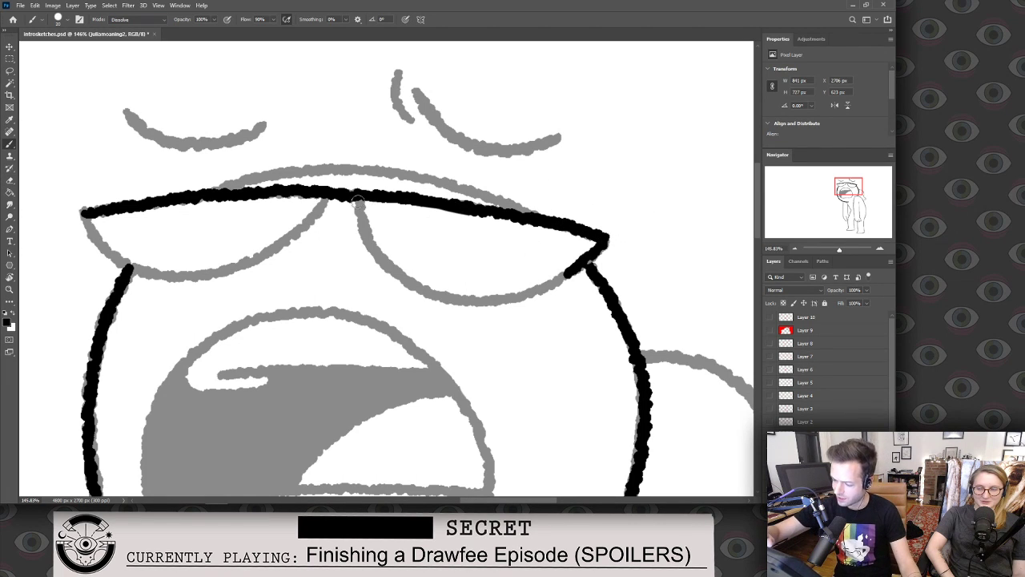
mouse_move(358, 200)
mouse_down()
mouse_move(389, 267)
mouse_move(438, 298)
mouse_move(522, 295)
mouse_move(558, 279)
mouse_move(466, 299)
mouse_move(602, 263)
mouse_up()
key(ctrl+z)
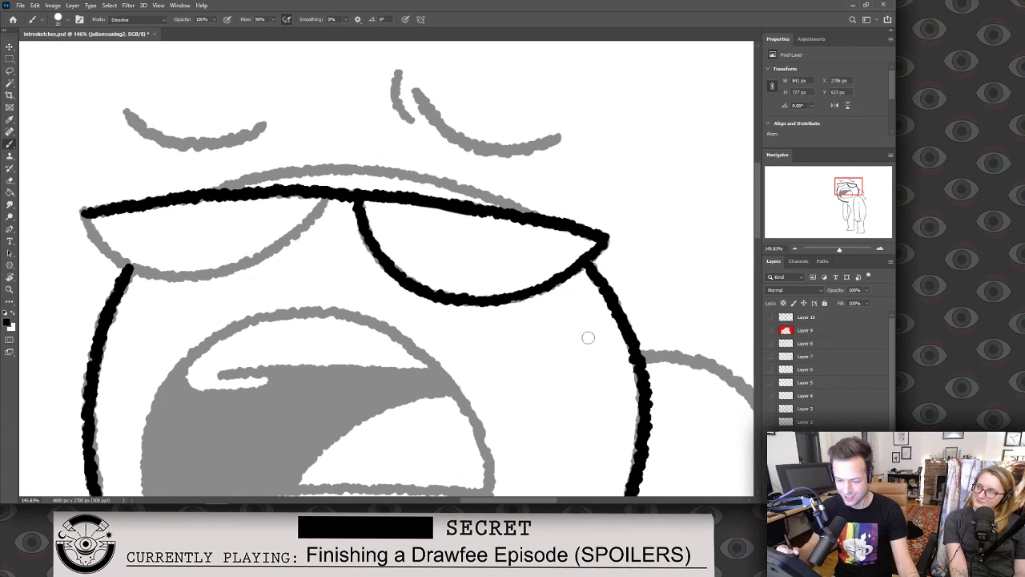
mouse_move(84, 213)
mouse_down()
mouse_move(96, 241)
mouse_move(151, 272)
mouse_up()
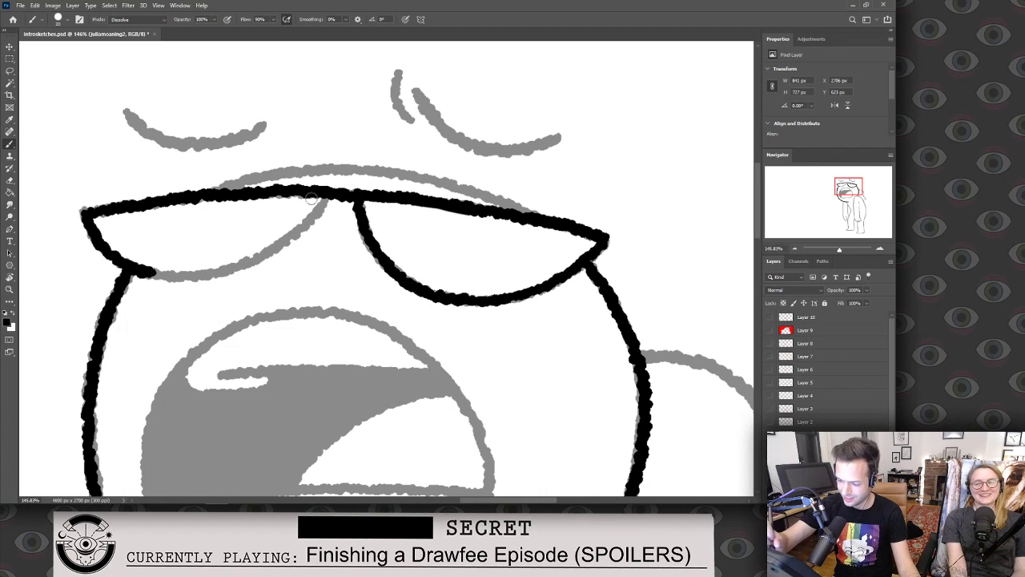
drag(327, 195, 264, 254)
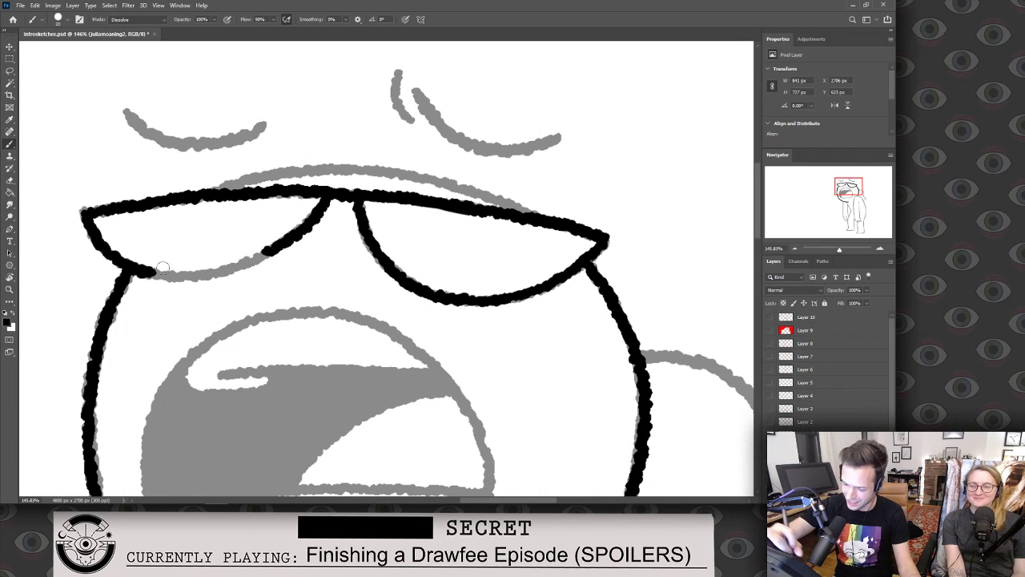
mouse_move(143, 274)
mouse_down()
mouse_move(211, 275)
mouse_move(255, 256)
mouse_up()
key(ctrl+z)
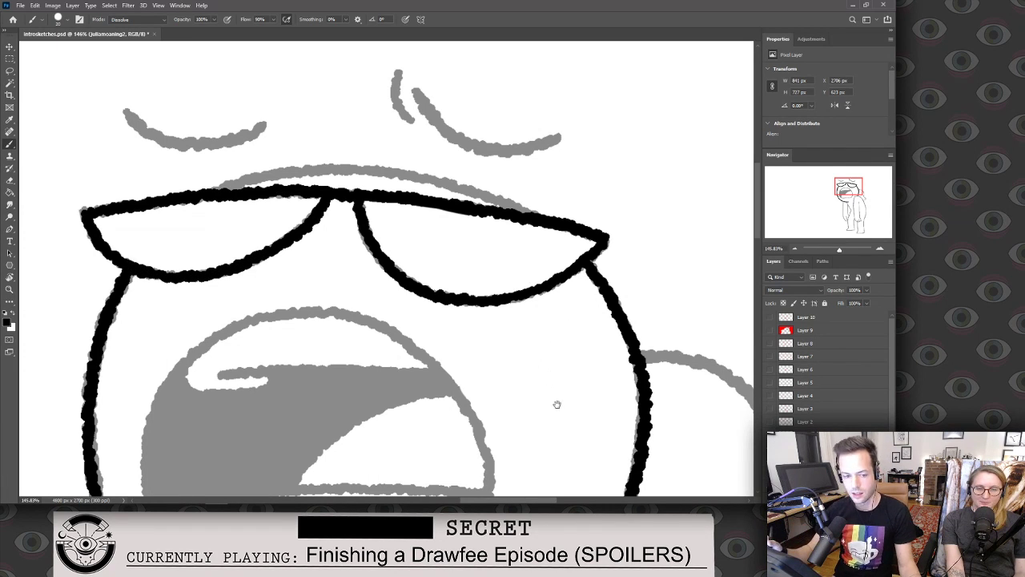
Trace the slouching character's wide-open mouth outline as a closed shape, redoing the strokes along its left side.
drag(557, 405, 569, 353)
scroll(350, 390, up, 1)
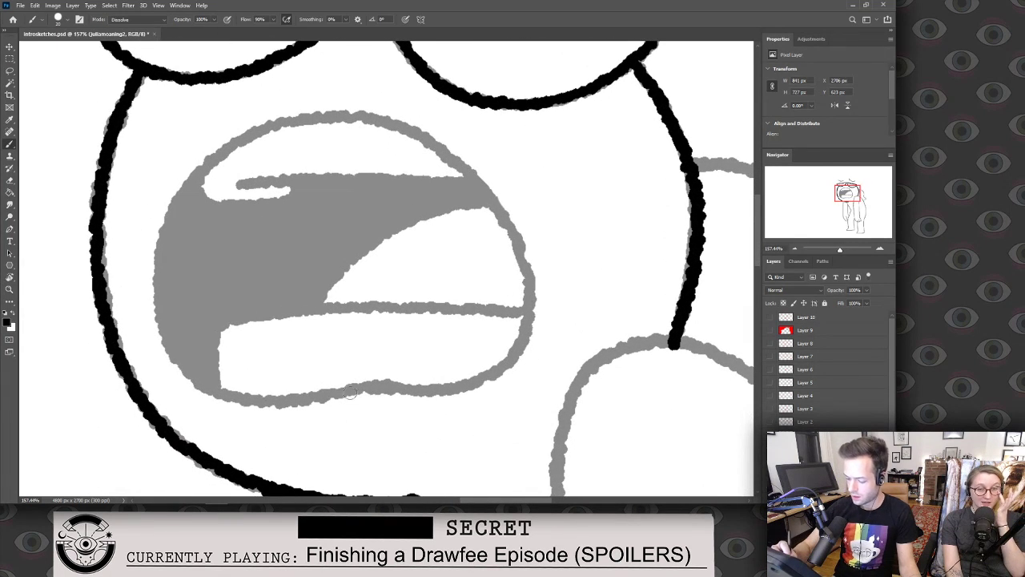
mouse_move(342, 391)
mouse_down()
mouse_move(268, 402)
mouse_move(196, 380)
mouse_move(157, 320)
mouse_move(178, 187)
mouse_move(153, 273)
mouse_move(160, 307)
mouse_up()
key(ctrl+z)
drag(160, 264, 228, 132)
key(z)
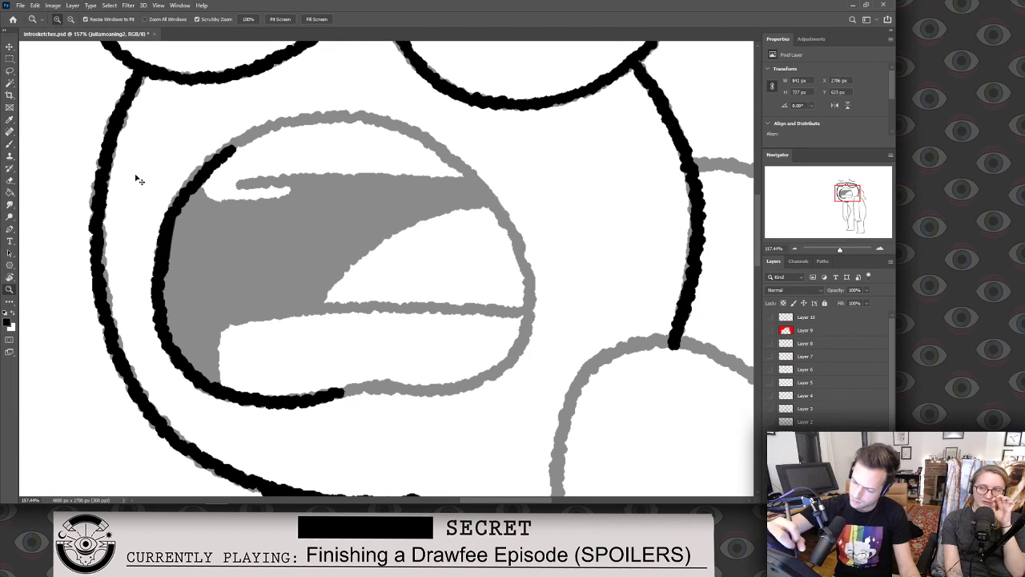
key(ctrl+z)
key(b)
mouse_move(160, 276)
mouse_down()
mouse_move(174, 203)
mouse_move(216, 153)
mouse_up()
key(ctrl+z)
mouse_move(176, 205)
mouse_down()
mouse_move(210, 163)
mouse_move(275, 125)
mouse_move(352, 114)
mouse_move(427, 134)
mouse_move(490, 196)
mouse_move(524, 260)
mouse_move(526, 328)
mouse_move(514, 361)
mouse_up()
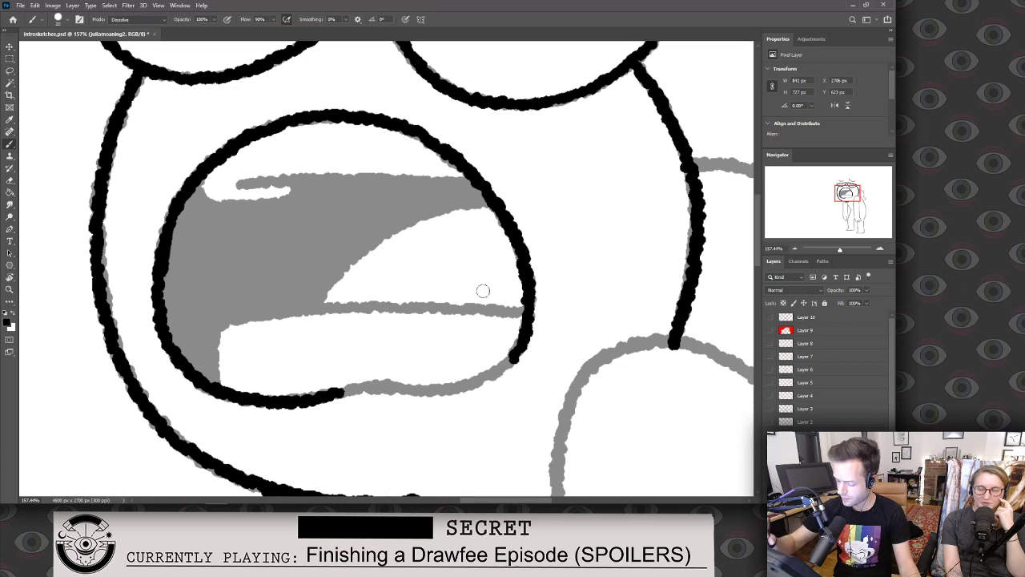
drag(486, 375, 336, 393)
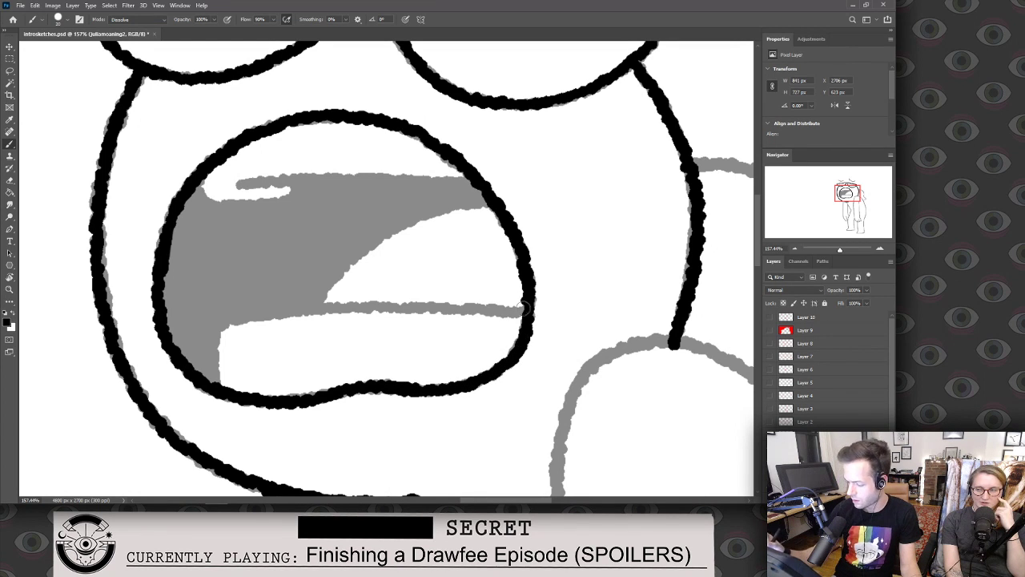
Ink the lower teeth, the curved tongue and the upper teeth lines inside the slouching character's mouth.
mouse_move(528, 314)
mouse_down()
mouse_move(333, 308)
mouse_move(210, 329)
mouse_up()
drag(214, 386, 213, 314)
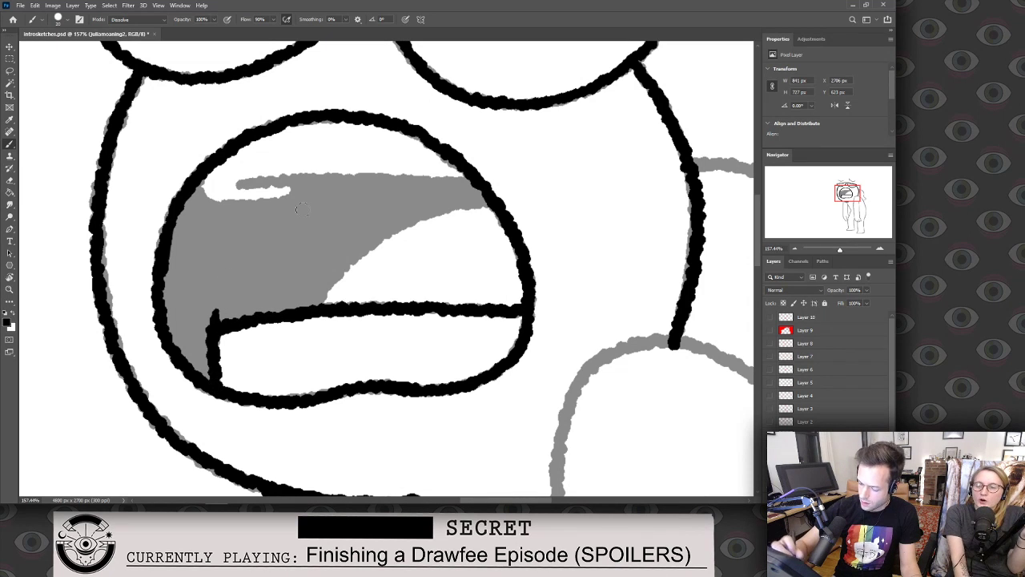
mouse_move(313, 306)
mouse_down()
mouse_move(353, 252)
mouse_move(405, 219)
mouse_move(490, 201)
mouse_up()
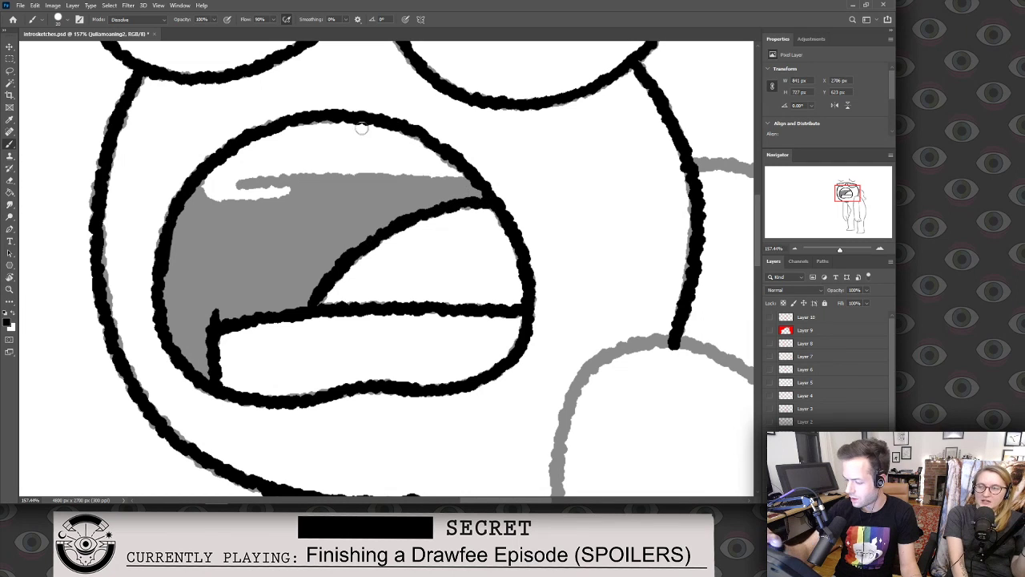
drag(239, 184, 472, 182)
mouse_move(196, 188)
mouse_down()
mouse_move(216, 207)
mouse_move(206, 202)
mouse_move(293, 202)
mouse_up()
click(206, 204)
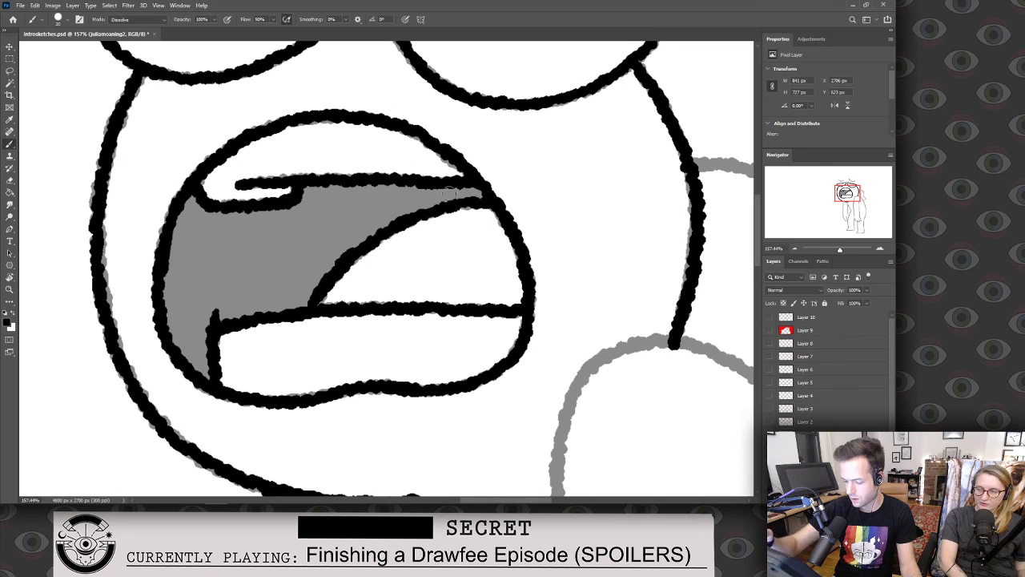
Fill the dark interior of the traced mouth between the teeth and tongue with black.
key(w)
click(357, 238)
key(alt+BackSpace)
Ink the shallow forehead curve just above the upper edge of the slouching character's glasses, redoing the first stroke.
key(z)
drag(575, 307, 564, 332)
drag(578, 210, 672, 204)
key(b)
mouse_move(510, 194)
mouse_down()
mouse_move(552, 218)
mouse_move(458, 173)
mouse_up()
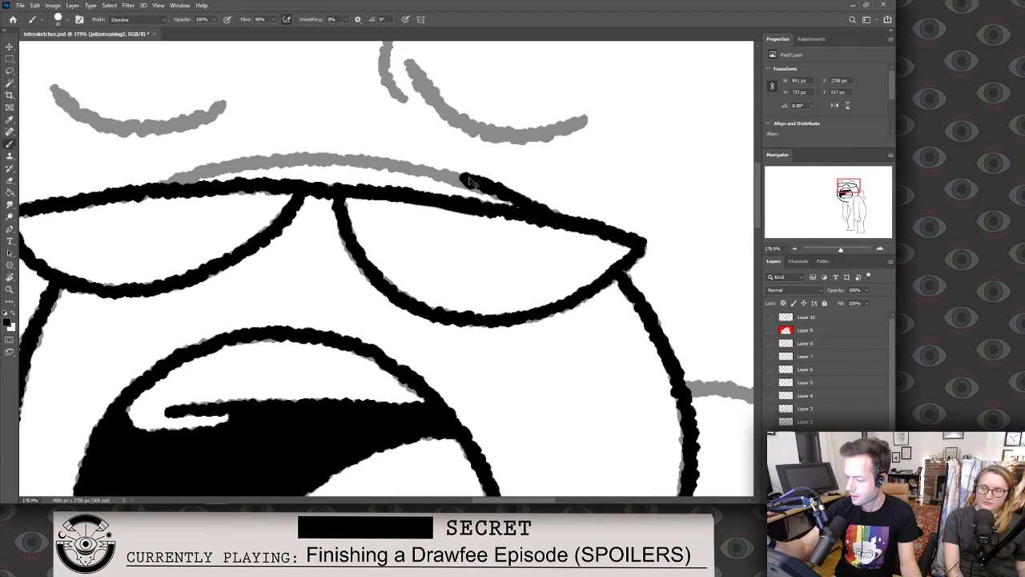
key(ctrl+z)
key(ctrl+z)
mouse_move(560, 214)
mouse_down()
mouse_move(460, 177)
mouse_move(360, 159)
mouse_move(292, 156)
mouse_move(157, 178)
mouse_up()
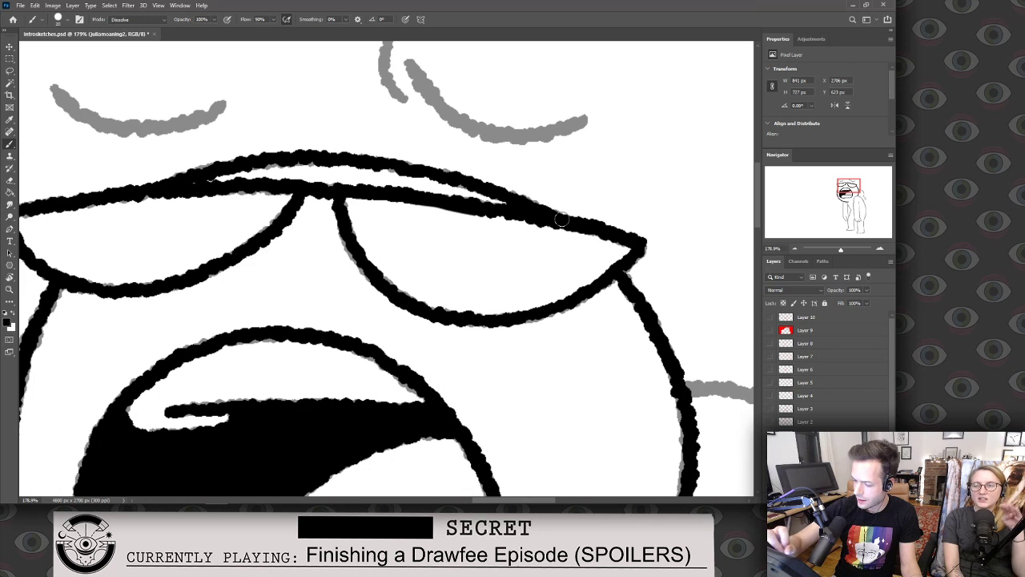
Trace both curved eyebrows and the short wrinkle between them above the slouching character's glasses.
mouse_move(479, 178)
mouse_down()
mouse_move(464, 194)
mouse_move(541, 302)
mouse_up()
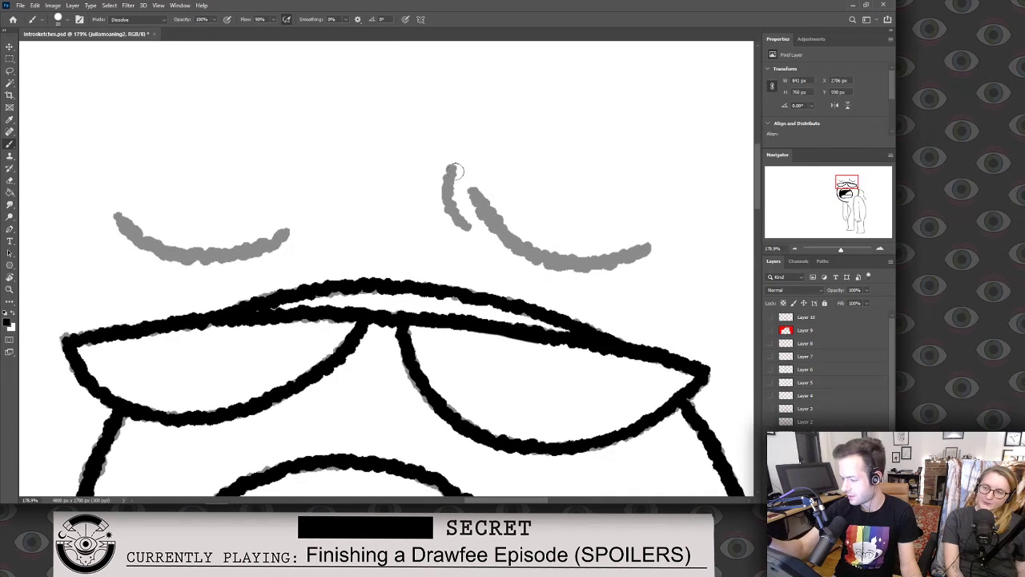
mouse_move(452, 170)
mouse_down()
mouse_move(449, 204)
mouse_move(462, 231)
mouse_up()
drag(472, 190, 518, 245)
mouse_move(484, 210)
mouse_down()
mouse_move(503, 237)
mouse_move(541, 257)
mouse_up()
key(ctrl+z)
key(ctrl+z)
mouse_move(469, 189)
mouse_down()
mouse_move(522, 250)
mouse_move(575, 260)
mouse_move(550, 261)
mouse_move(643, 252)
mouse_up()
key(bracketright)
key(bracketleft)
mouse_move(118, 217)
mouse_down()
mouse_move(164, 255)
mouse_move(247, 251)
mouse_move(288, 230)
mouse_up()
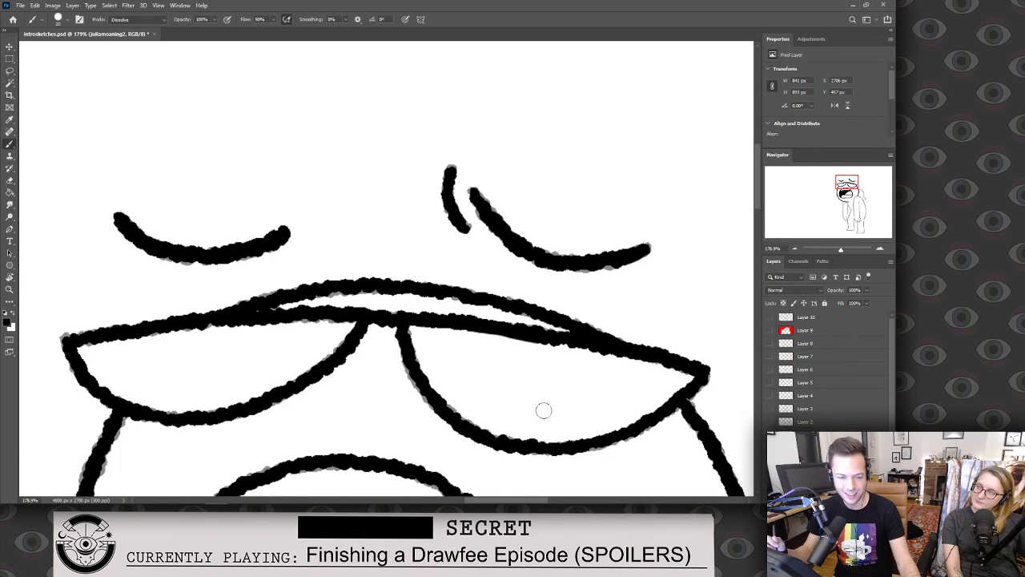
Ink the outline of the hair hanging behind the slouching character's head, including its pointed flick.
key(z)
drag(628, 297, 631, 282)
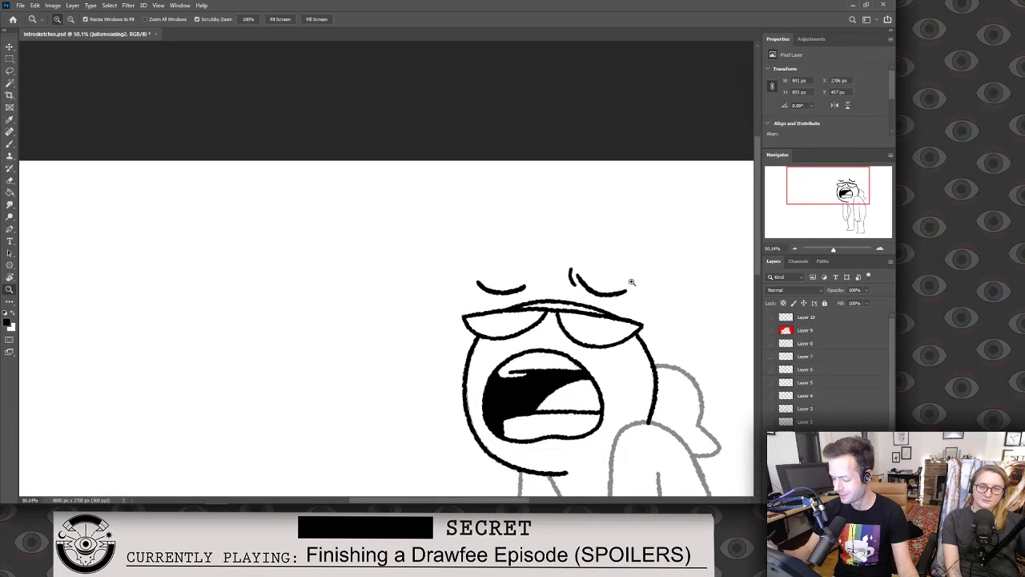
drag(615, 360, 554, 365)
mouse_move(350, 134)
mouse_down()
mouse_move(376, 126)
mouse_move(431, 145)
mouse_move(463, 181)
mouse_move(475, 227)
mouse_move(462, 287)
mouse_move(518, 340)
mouse_move(516, 364)
mouse_move(445, 370)
mouse_up()
key(b)
Trace the slouching character's shoulder and the front edge of the near arm down to the hand.
key(z)
mouse_move(529, 353)
mouse_down()
mouse_move(480, 353)
mouse_move(551, 282)
mouse_up()
scroll(520, 357, down, 4)
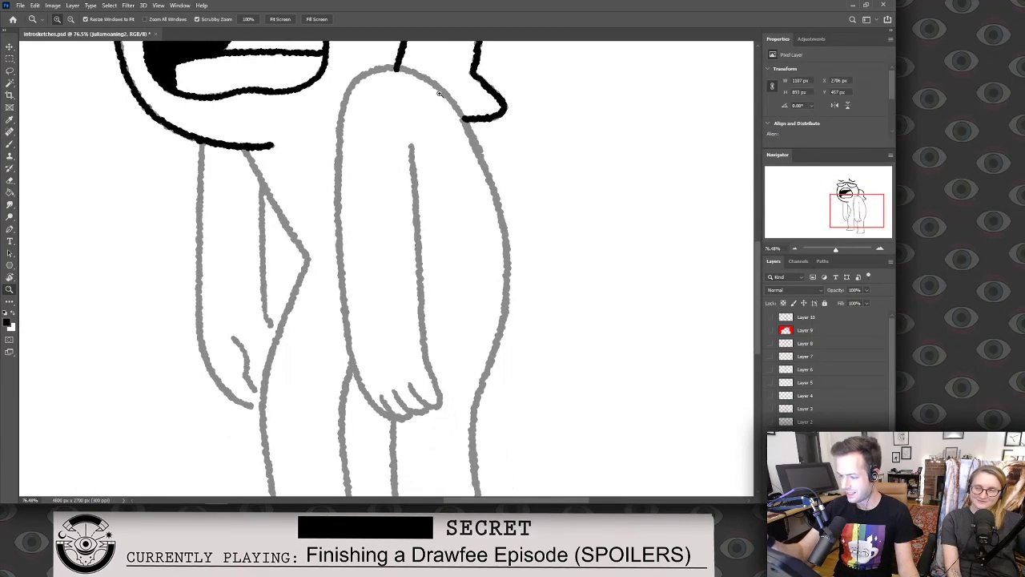
key(e)
scroll(471, 136, up, 1)
key(b)
mouse_move(463, 111)
mouse_down()
mouse_move(429, 70)
mouse_move(384, 50)
mouse_move(341, 61)
mouse_move(324, 88)
mouse_move(316, 243)
mouse_move(343, 416)
mouse_up()
drag(370, 454, 377, 459)
Ink the back edge of the near arm from below the shoulder to the wrist, redoing the first attempts.
drag(402, 143, 404, 206)
key(ctrl+z)
drag(402, 144, 403, 179)
key(ctrl+z)
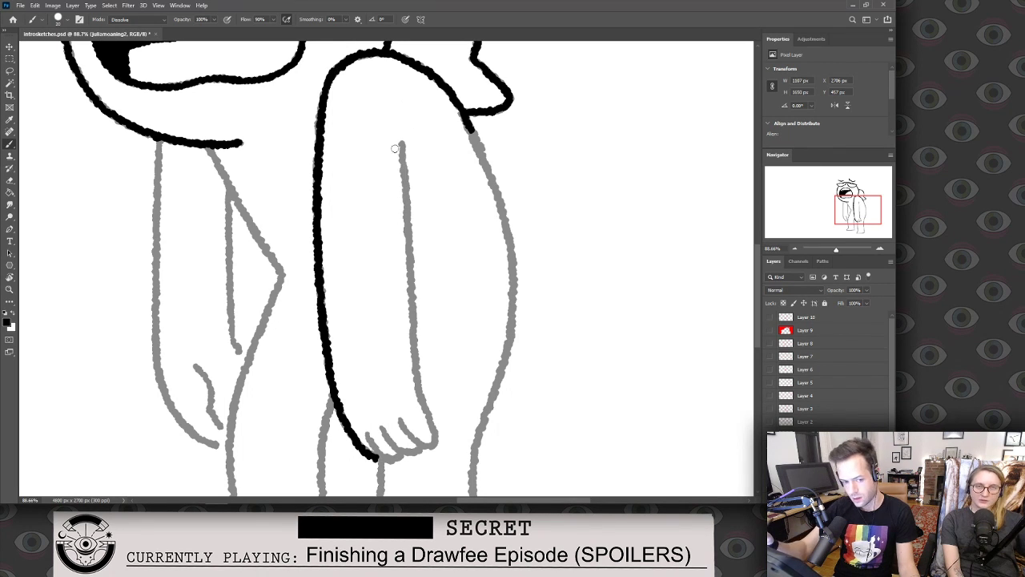
mouse_move(401, 144)
mouse_down()
mouse_move(422, 405)
mouse_move(414, 205)
mouse_up()
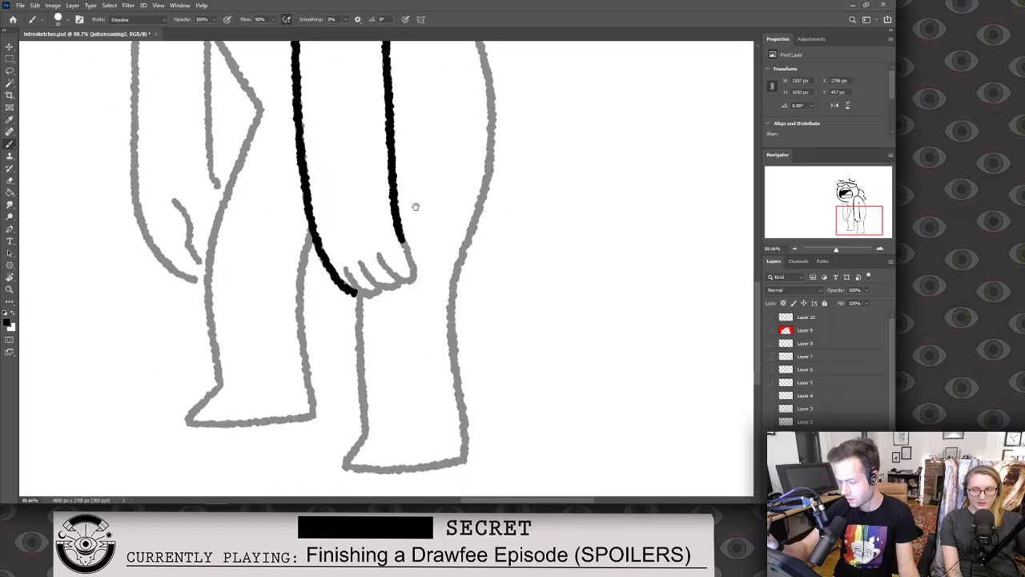
Trace the near hand's rounded end and the three short finger lines.
scroll(353, 240, up, 3)
mouse_move(346, 226)
mouse_down()
mouse_move(389, 275)
mouse_move(408, 275)
mouse_move(414, 252)
mouse_move(390, 203)
mouse_up()
mouse_move(313, 242)
mouse_down()
mouse_move(352, 293)
mouse_move(381, 289)
mouse_move(388, 270)
mouse_up()
mouse_move(285, 252)
mouse_down()
mouse_move(312, 297)
mouse_move(345, 301)
mouse_move(359, 280)
mouse_up()
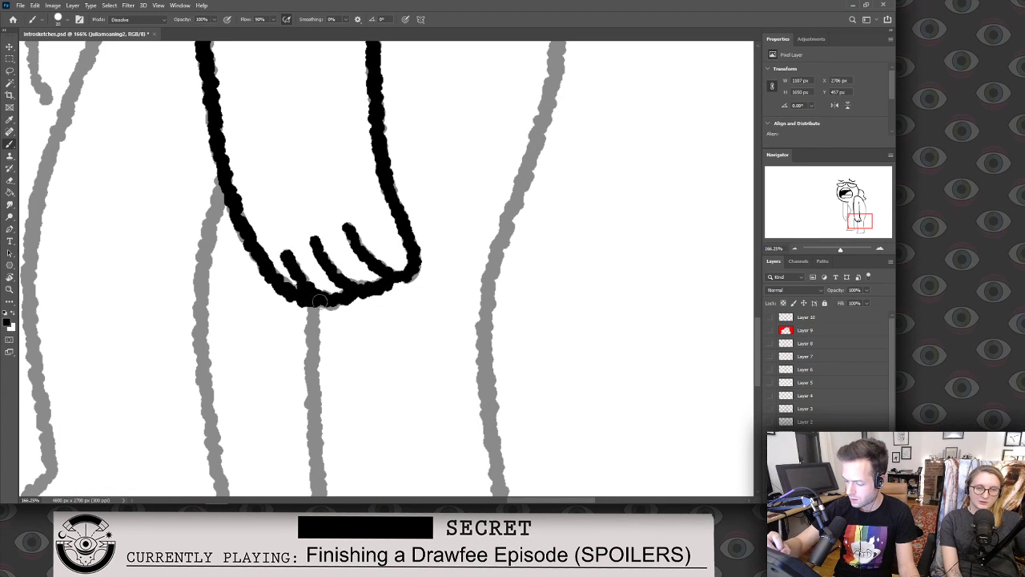
Ink the slouching character's far leg, tracing its back edge, the sole, the pointed foot and the front edge.
scroll(301, 294, down, 5)
scroll(371, 214, up, 2)
mouse_move(371, 215)
mouse_down()
mouse_move(359, 293)
mouse_move(371, 399)
mouse_up()
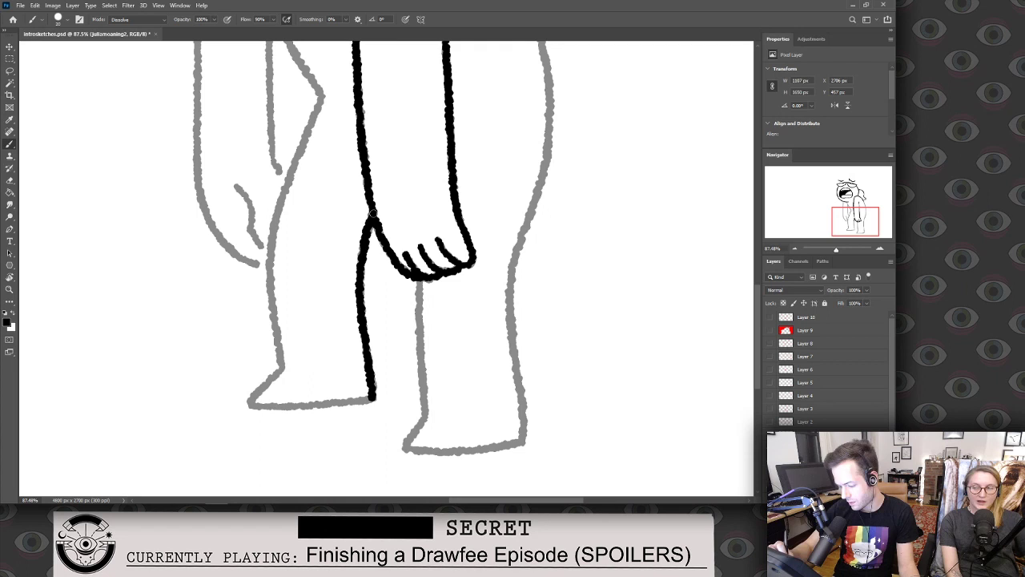
drag(247, 405, 327, 405)
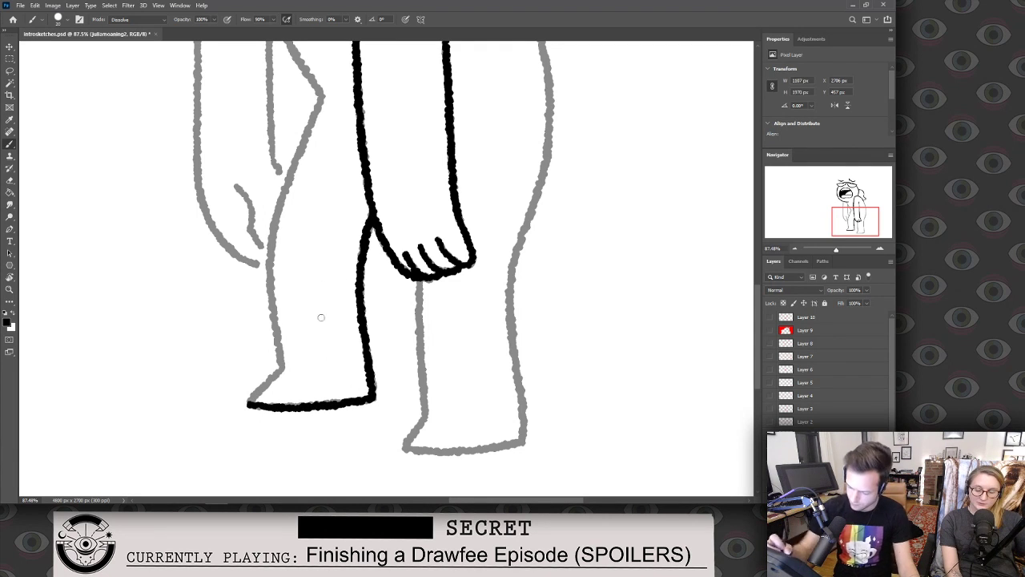
drag(259, 391, 277, 370)
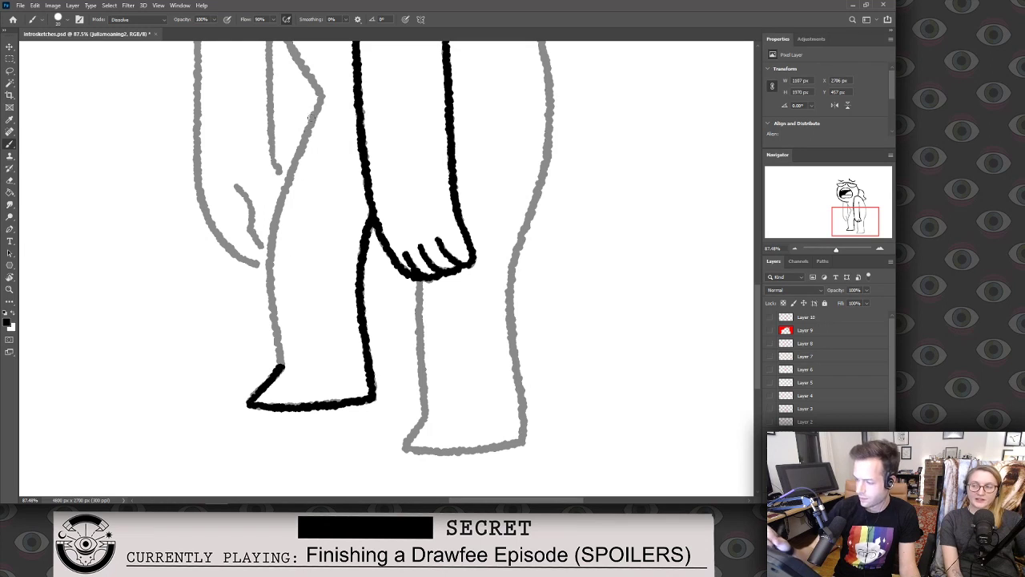
drag(322, 94, 303, 142)
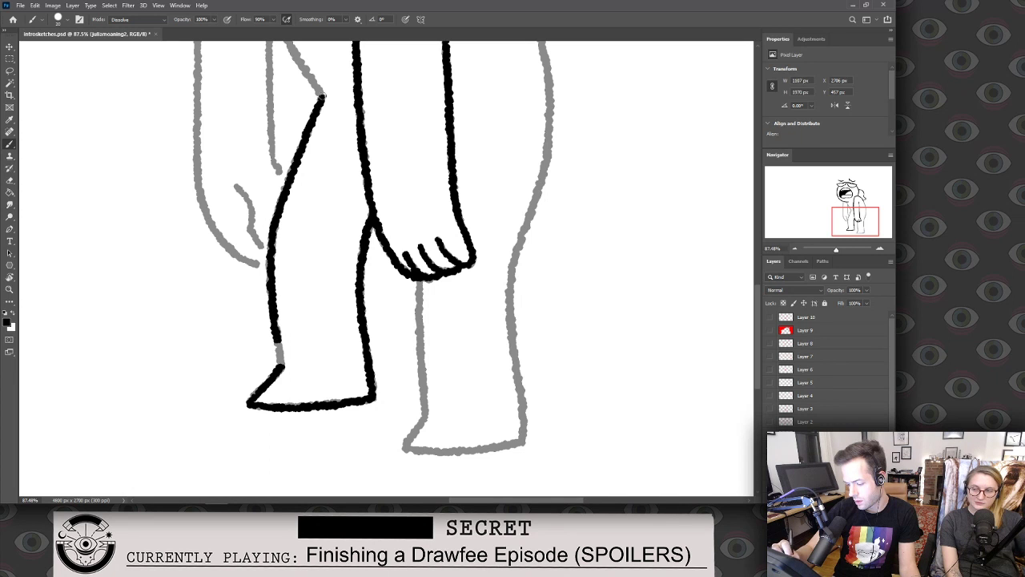
Trace the chest and belly line from under the chin to the tip of the belly, redoing the first stroke.
drag(389, 209, 390, 422)
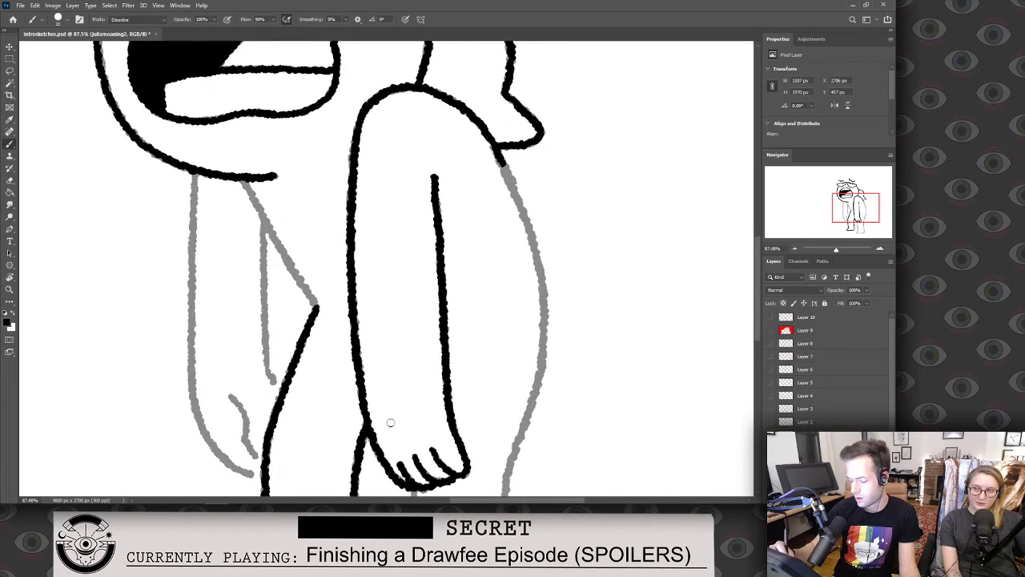
drag(244, 183, 276, 235)
key(ctrl+z)
key(ctrl+z)
mouse_move(241, 179)
mouse_down()
mouse_move(318, 306)
mouse_move(358, 273)
mouse_move(428, 245)
mouse_up()
Ink both edges of the slouching character's far arm and the hand with its thumb line.
drag(305, 110, 303, 193)
key(ctrl+z)
drag(304, 110, 306, 357)
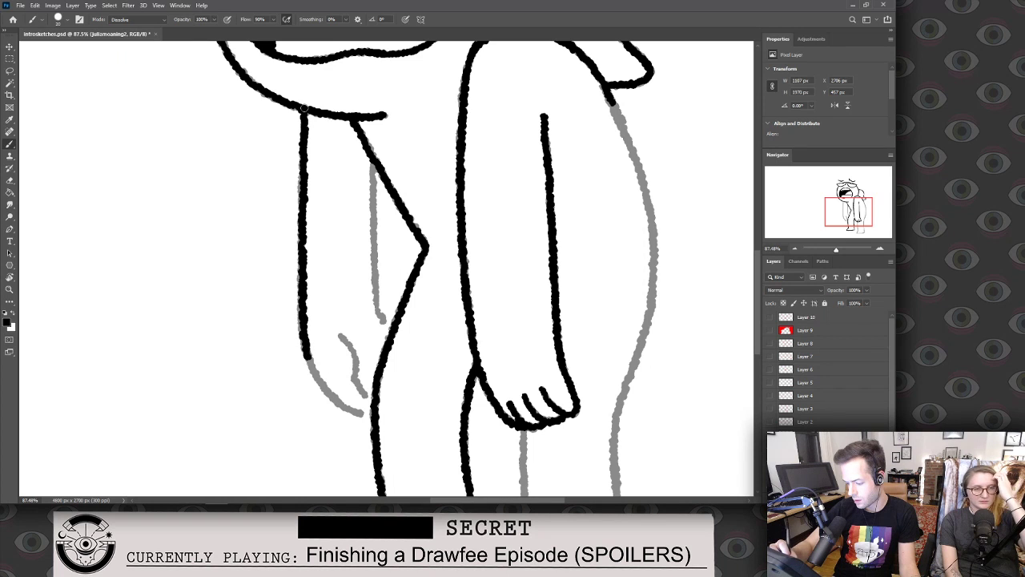
drag(329, 394, 363, 414)
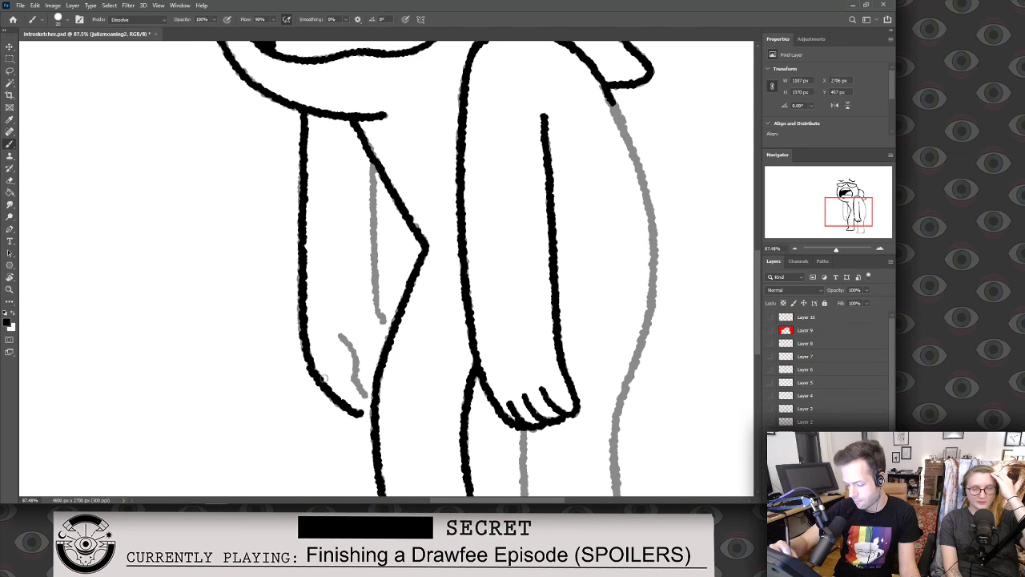
drag(371, 160, 377, 304)
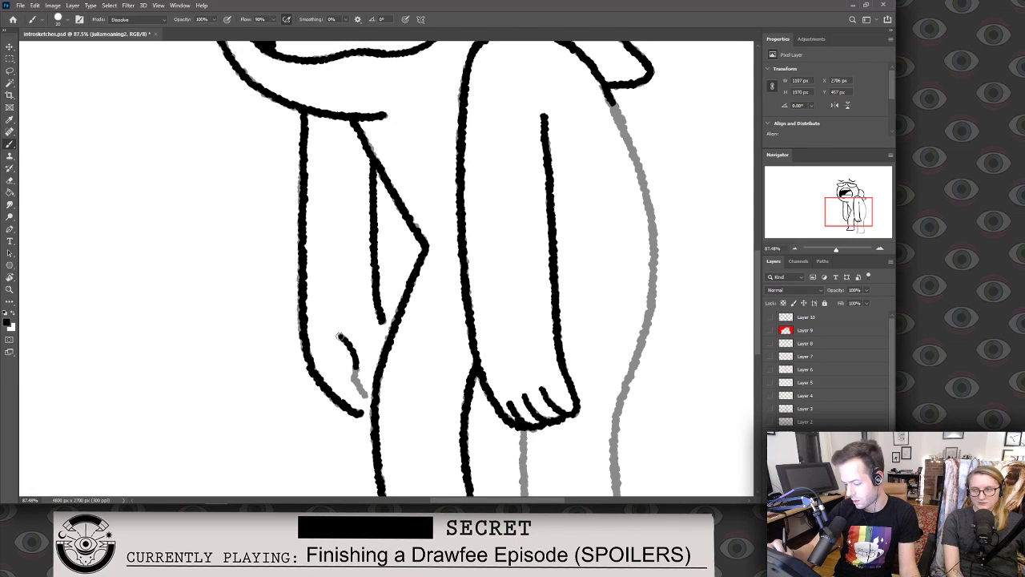
key(ctrl+z)
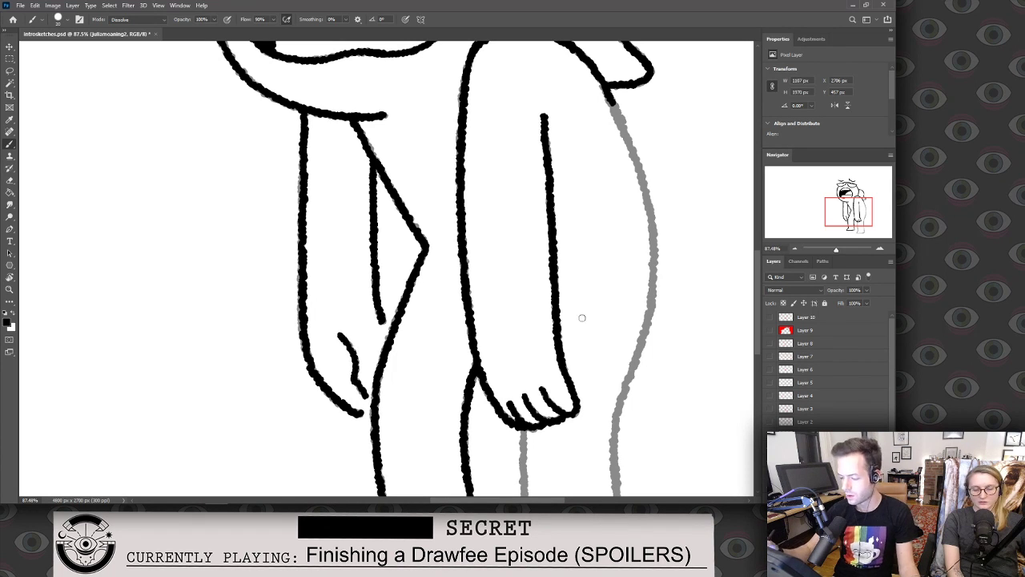
Trace the slouching character's curved back from below the hair down to the top of the near leg, redoing faulty strokes.
key(z)
key(b)
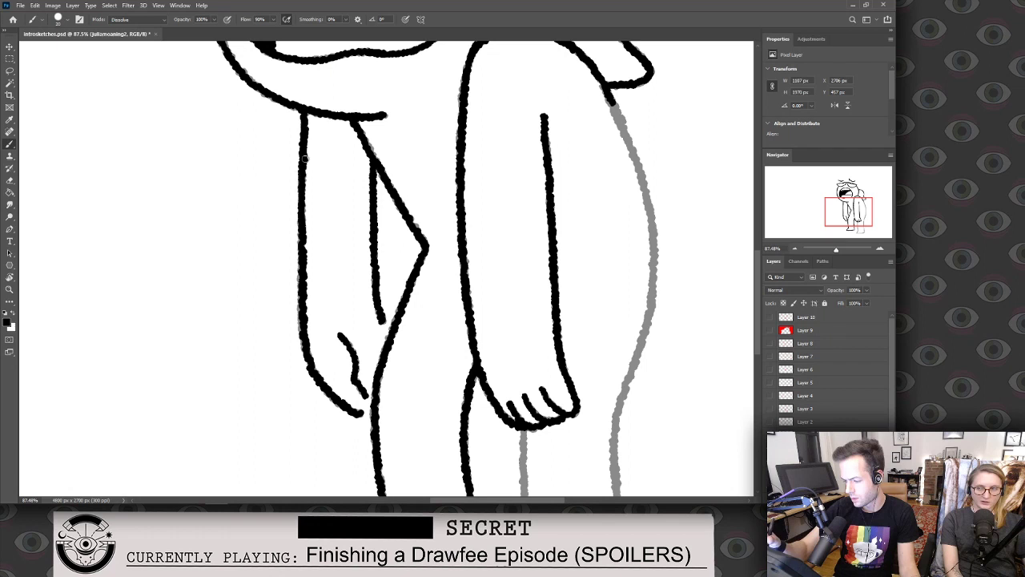
drag(604, 317, 367, 288)
drag(367, 50, 389, 100)
key(ctrl+z)
mouse_move(373, 61)
mouse_down()
mouse_move(411, 158)
mouse_move(417, 257)
mouse_up()
key(ctrl+z)
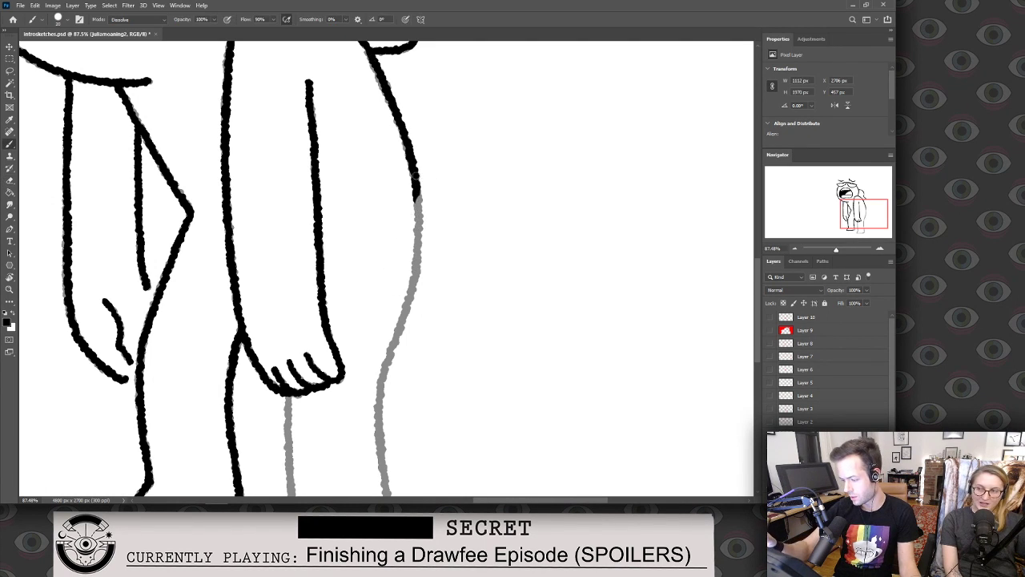
key(ctrl+z)
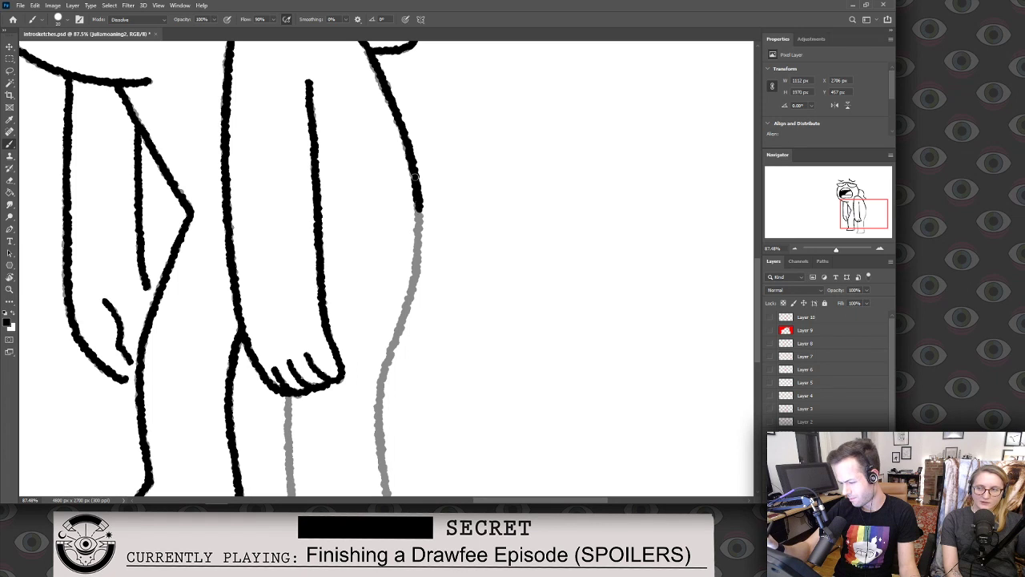
drag(415, 274, 376, 417)
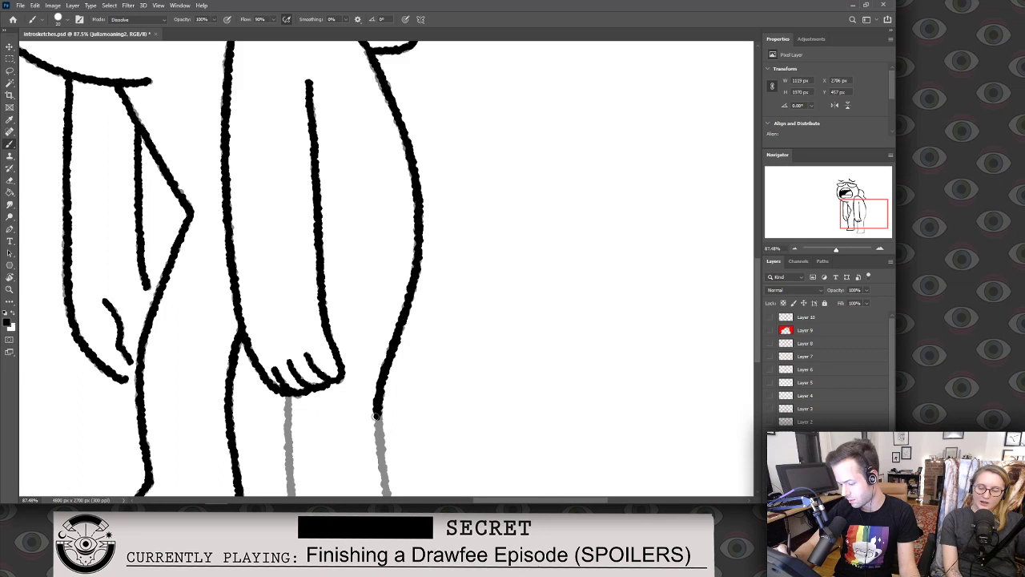
Ink the lower part of the near leg on both sides and its foot to close the body outline.
scroll(421, 235, down, 5)
drag(405, 194, 417, 310)
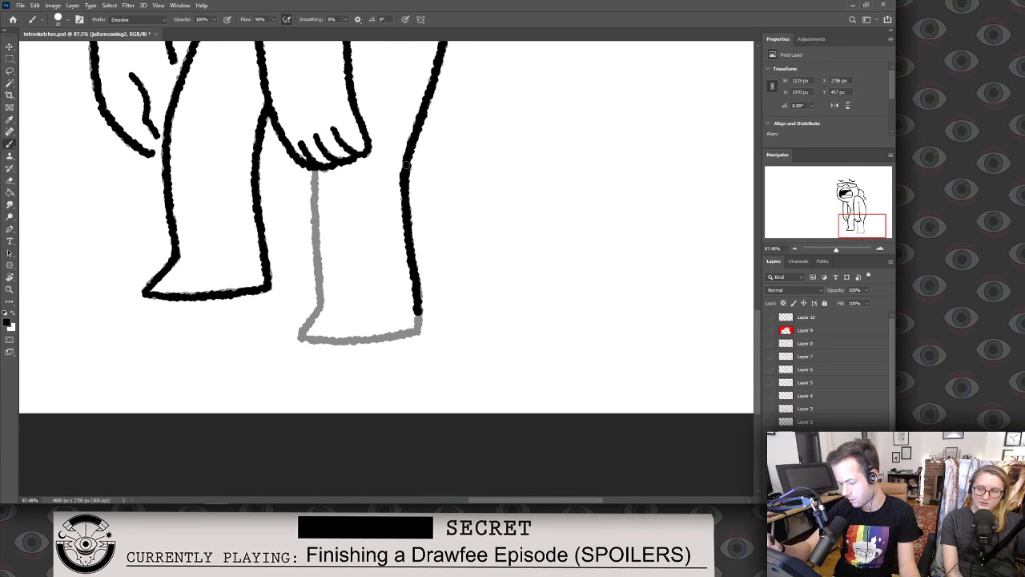
mouse_move(313, 168)
mouse_down()
mouse_move(319, 340)
mouse_move(583, 310)
mouse_up()
Fade the flared-hair character's first moaning frame to 39% opacity and add a new layer named as that character's second frame.
key(z)
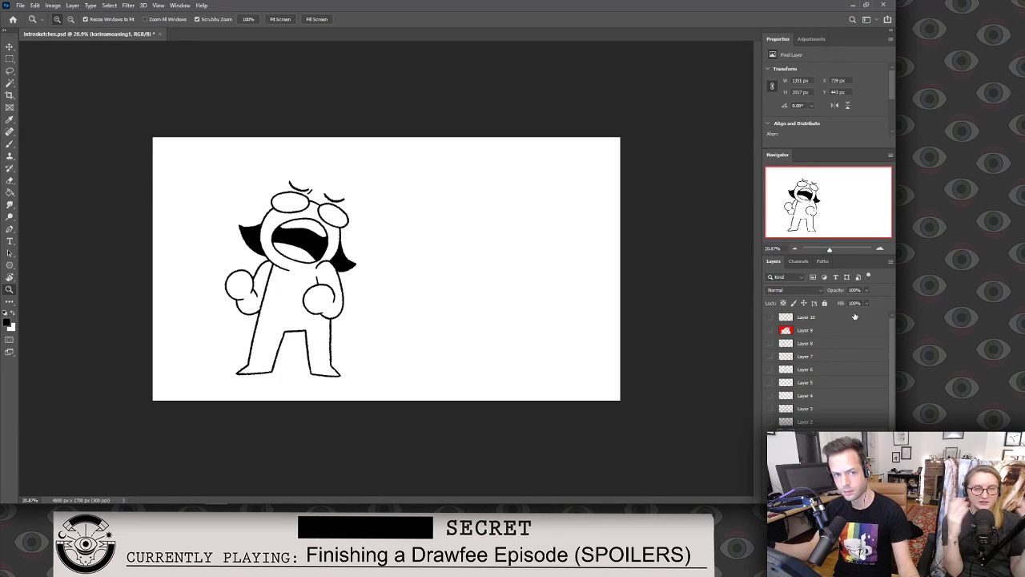
drag(865, 297, 840, 302)
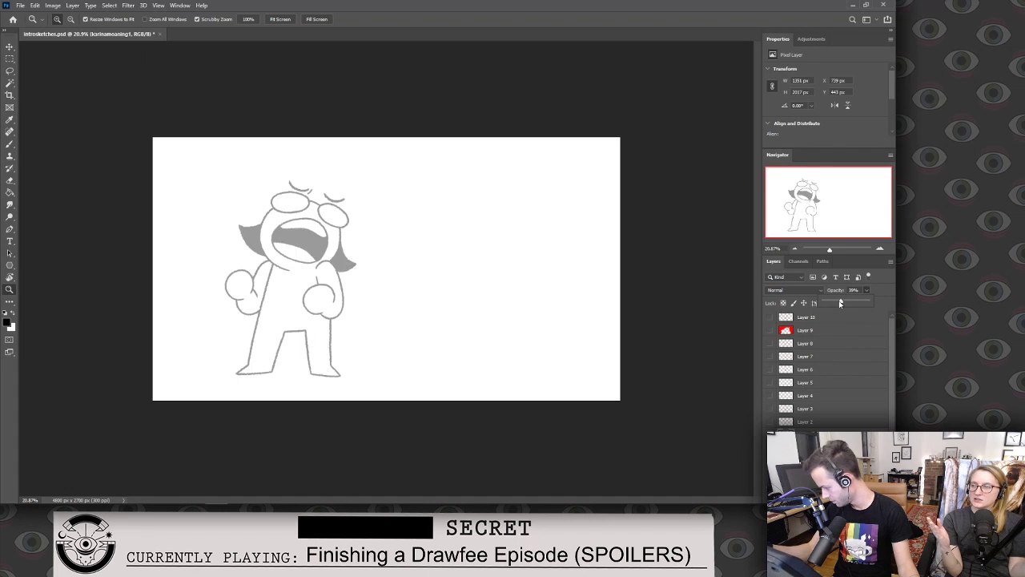
key(ctrl+shift+alt+n)
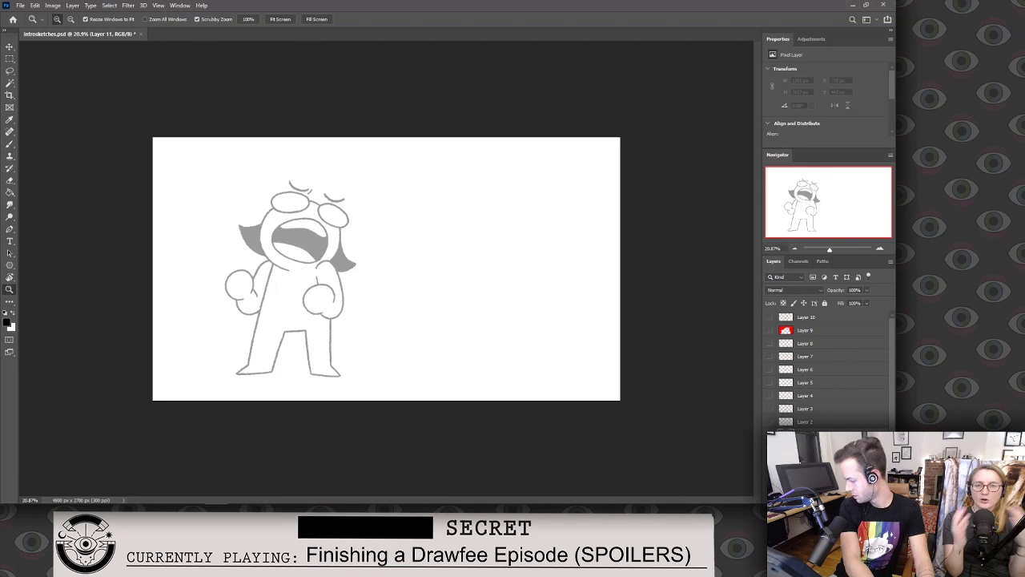
key(alt+bracketright)
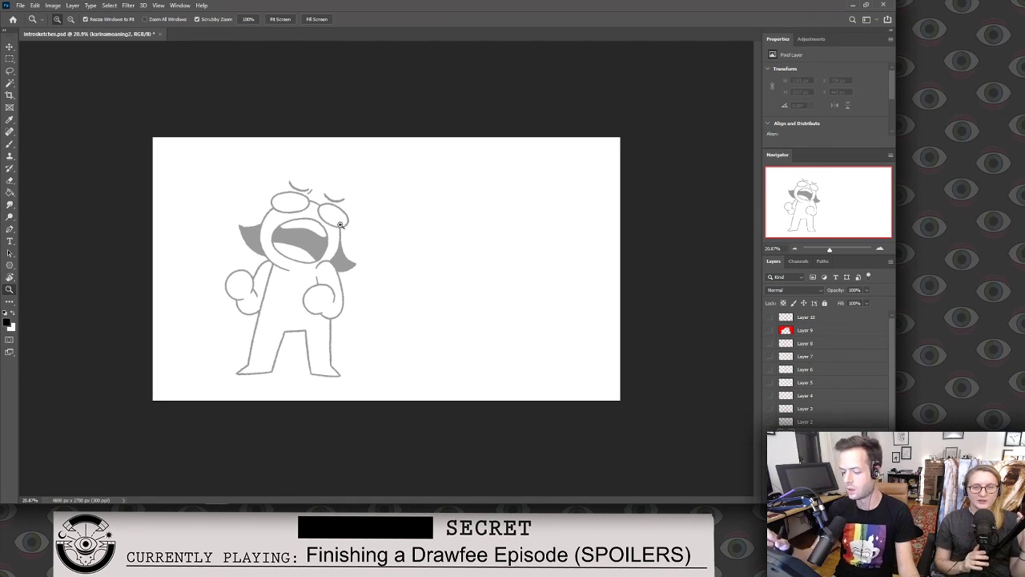
Trace both sides of the flared-hair character's face outline in black, from the glasses down to the chin and shoulder.
mouse_move(298, 234)
mouse_down()
mouse_move(390, 208)
mouse_move(524, 209)
mouse_move(523, 155)
mouse_move(509, 209)
mouse_move(547, 202)
mouse_move(539, 202)
mouse_move(541, 276)
mouse_move(528, 323)
mouse_move(483, 380)
mouse_up()
key(b)
mouse_move(190, 96)
mouse_down()
mouse_move(118, 190)
mouse_move(115, 210)
mouse_move(129, 169)
mouse_move(115, 249)
mouse_move(136, 325)
mouse_move(209, 405)
mouse_up()
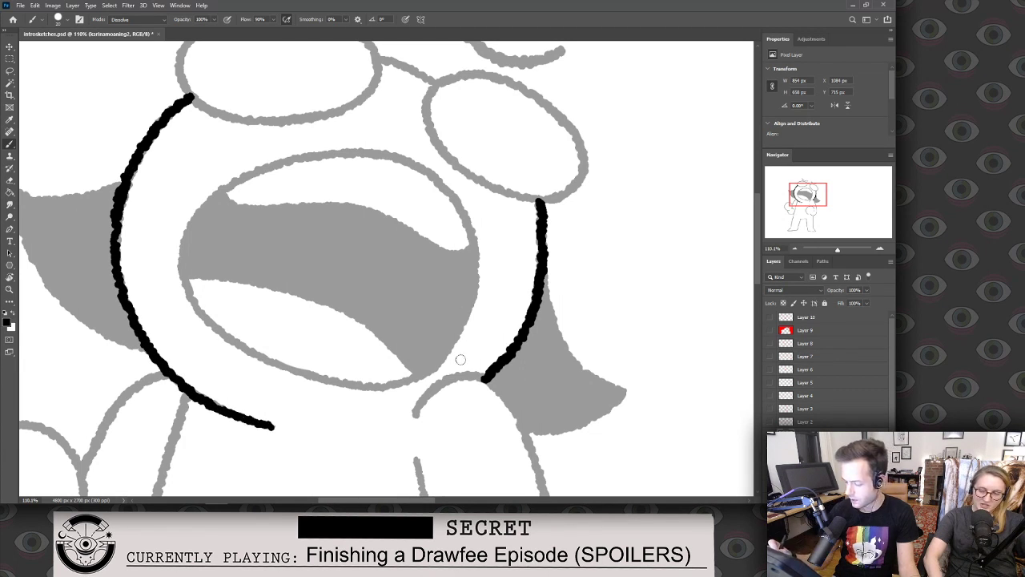
mouse_move(527, 345)
mouse_down()
mouse_move(540, 384)
mouse_move(508, 457)
mouse_move(519, 489)
mouse_up()
key(e)
key(b)
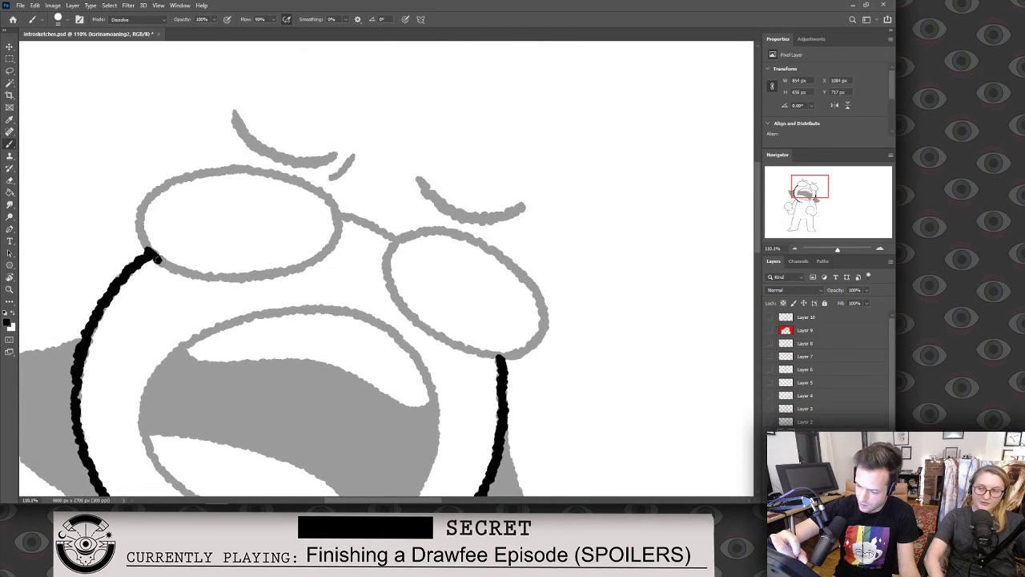
Ink the full oval rim of the character's larger glasses lens, clean up its lower edge and trace the bridge.
mouse_move(157, 257)
mouse_down()
mouse_move(138, 223)
mouse_move(143, 203)
mouse_move(196, 175)
mouse_move(276, 172)
mouse_move(329, 198)
mouse_move(339, 227)
mouse_up()
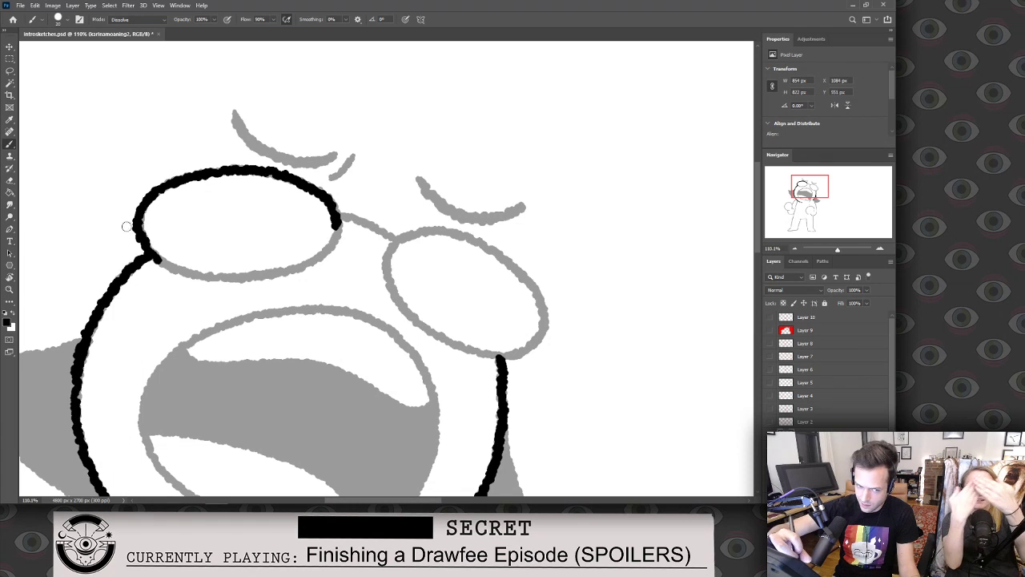
mouse_move(147, 244)
mouse_down()
mouse_move(193, 272)
mouse_move(274, 277)
mouse_up()
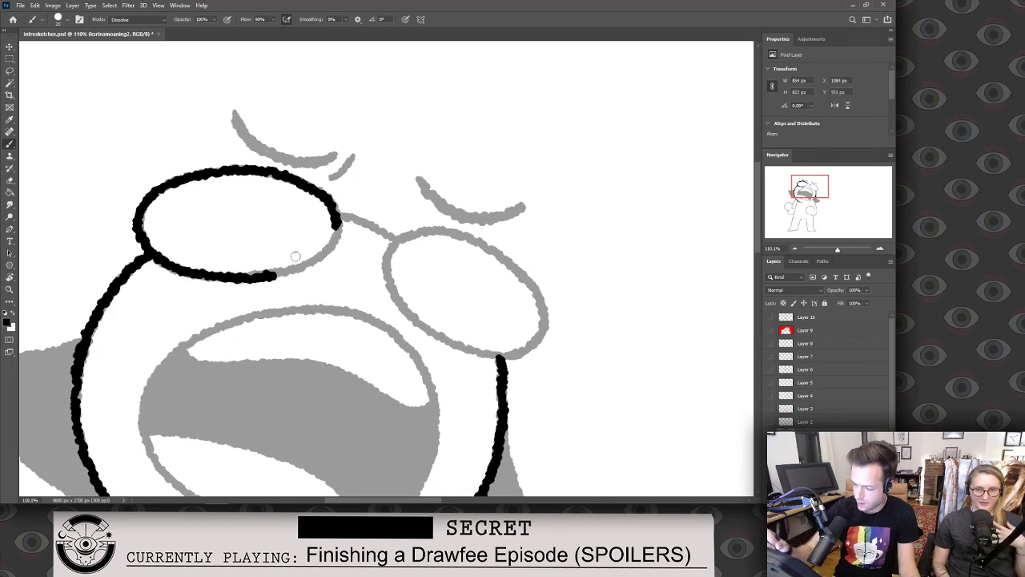
key(ctrl+z)
key(ctrl+z)
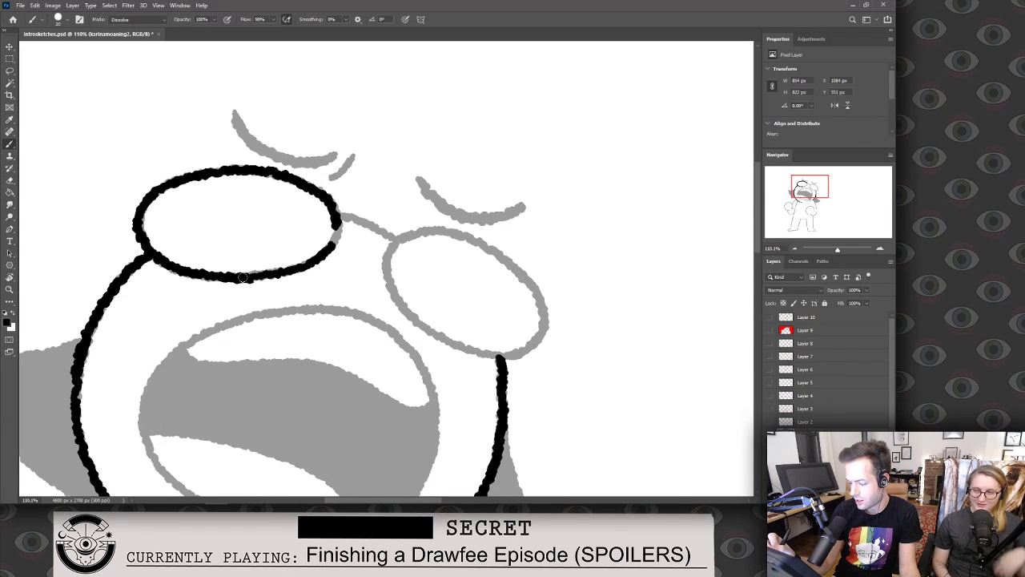
key(e)
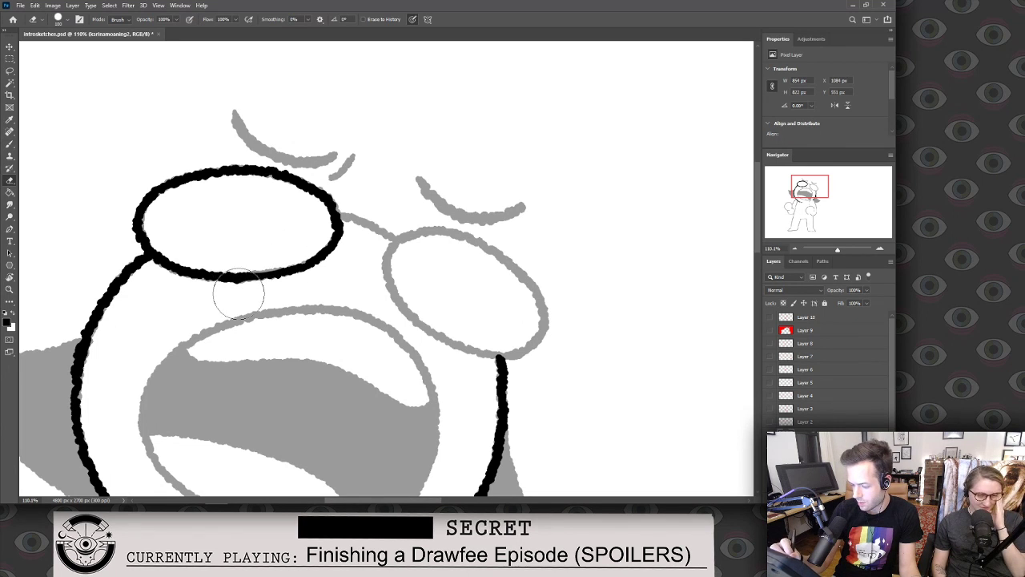
key(b)
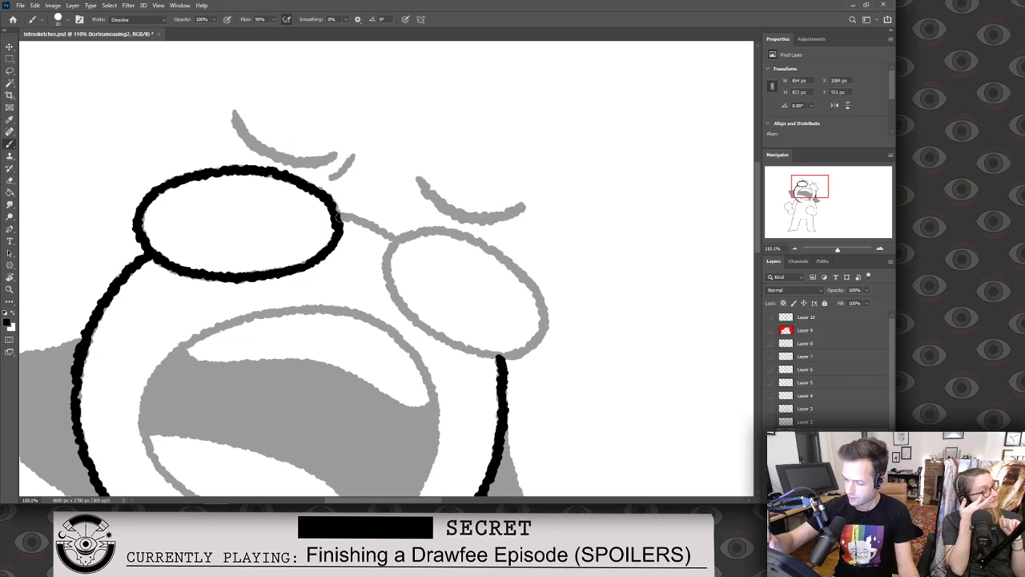
drag(339, 216, 399, 242)
scroll(569, 332, up, 2)
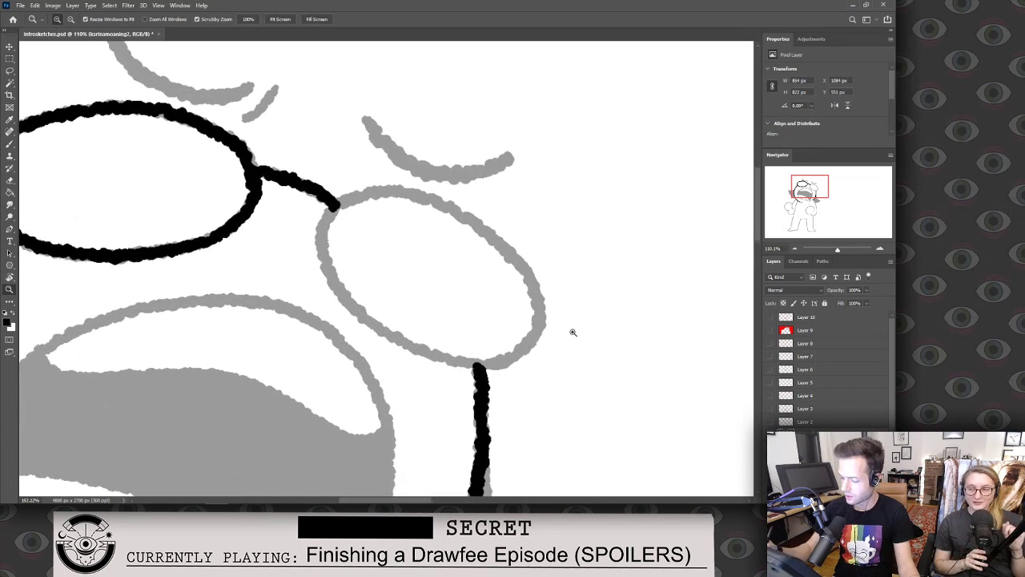
Ink the full oval rim of the smaller glasses lens and compare the black tracing with the faded frame beneath.
mouse_move(332, 288)
mouse_down()
mouse_move(316, 224)
mouse_move(341, 197)
mouse_move(413, 192)
mouse_move(511, 253)
mouse_move(545, 322)
mouse_up()
drag(332, 285, 355, 317)
key(ctrl+z)
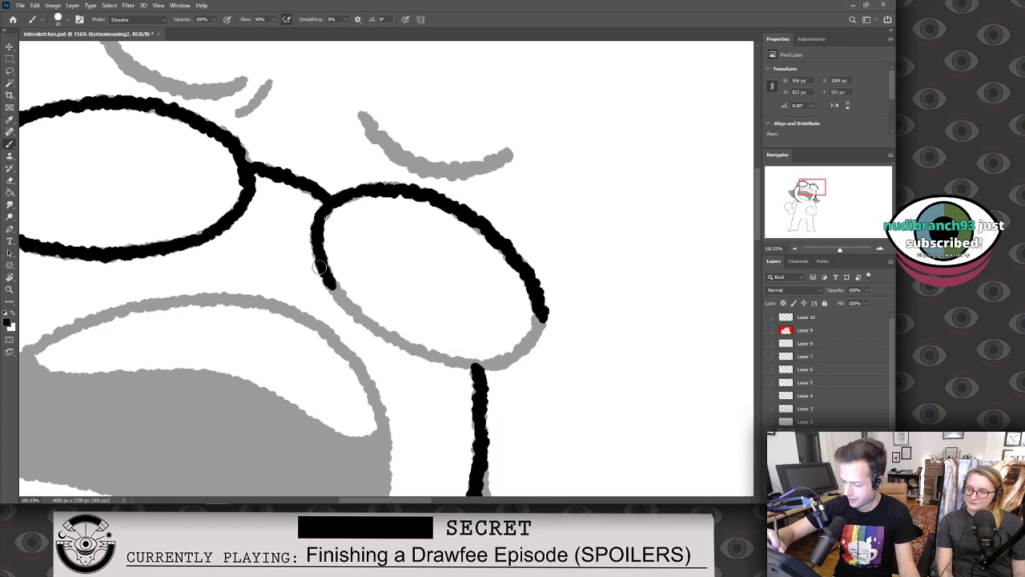
mouse_move(319, 258)
mouse_down()
mouse_move(362, 319)
mouse_move(453, 362)
mouse_move(498, 364)
mouse_move(478, 366)
mouse_move(522, 352)
mouse_move(542, 297)
mouse_up()
key(z)
mouse_move(572, 263)
mouse_down()
mouse_move(512, 289)
mouse_move(567, 290)
mouse_up()
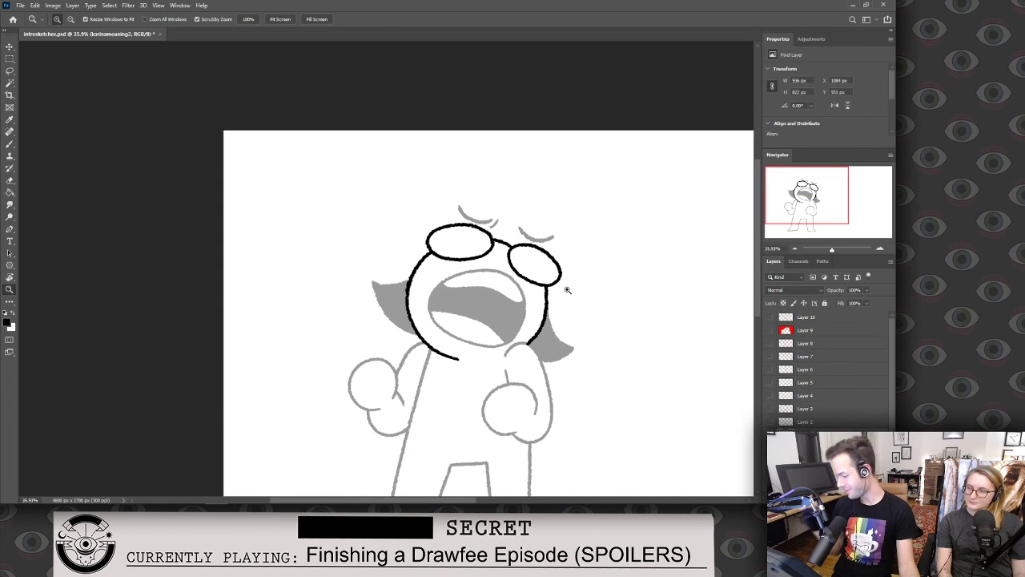
key(ctrl+comma)
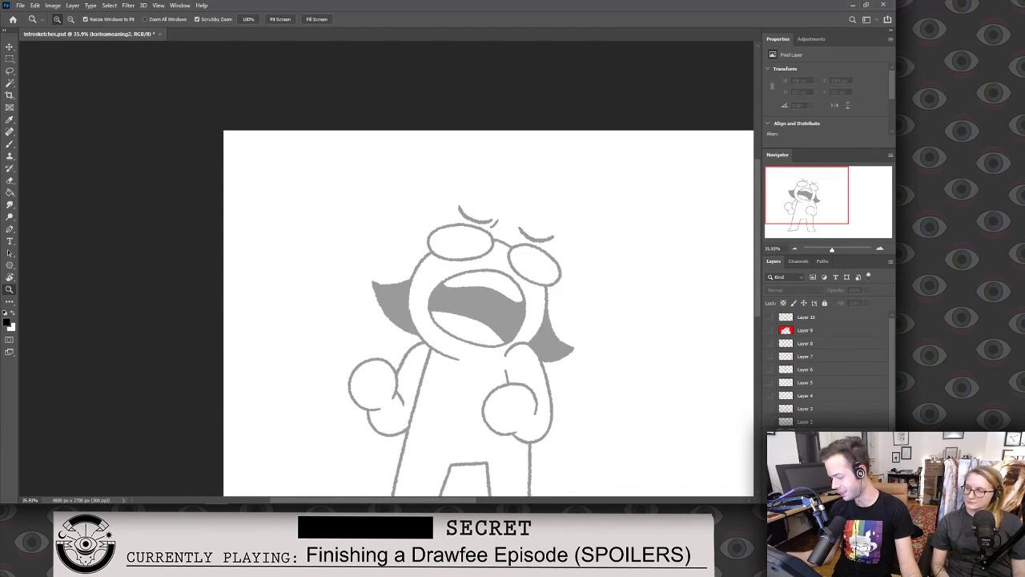
key(ctrl+comma)
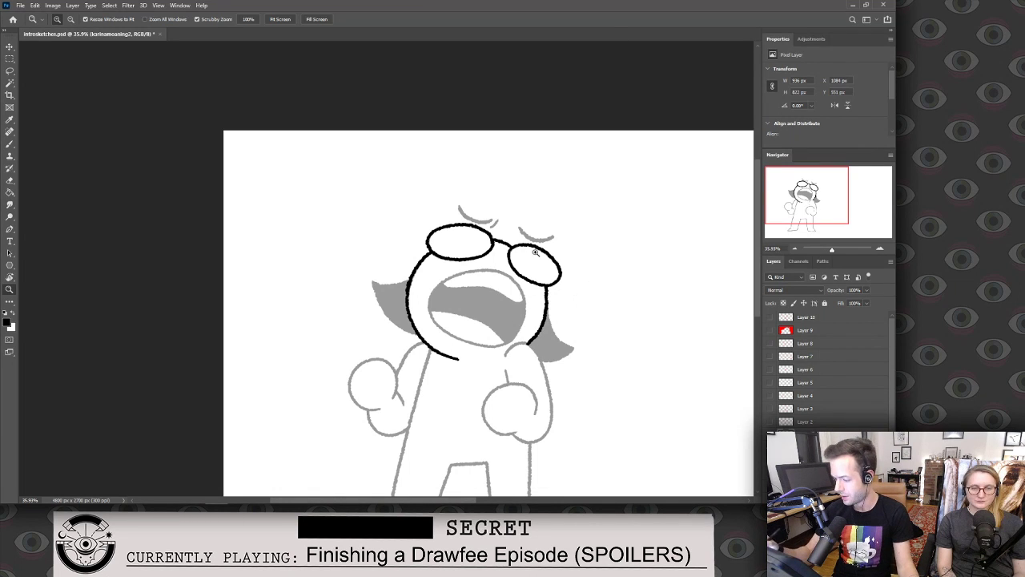
Trace both curved eyebrows and the short crease beside the brow over the larger lens in black.
drag(544, 262, 609, 263)
key(b)
mouse_move(289, 117)
mouse_down()
mouse_move(337, 173)
mouse_move(415, 175)
mouse_move(421, 193)
mouse_up()
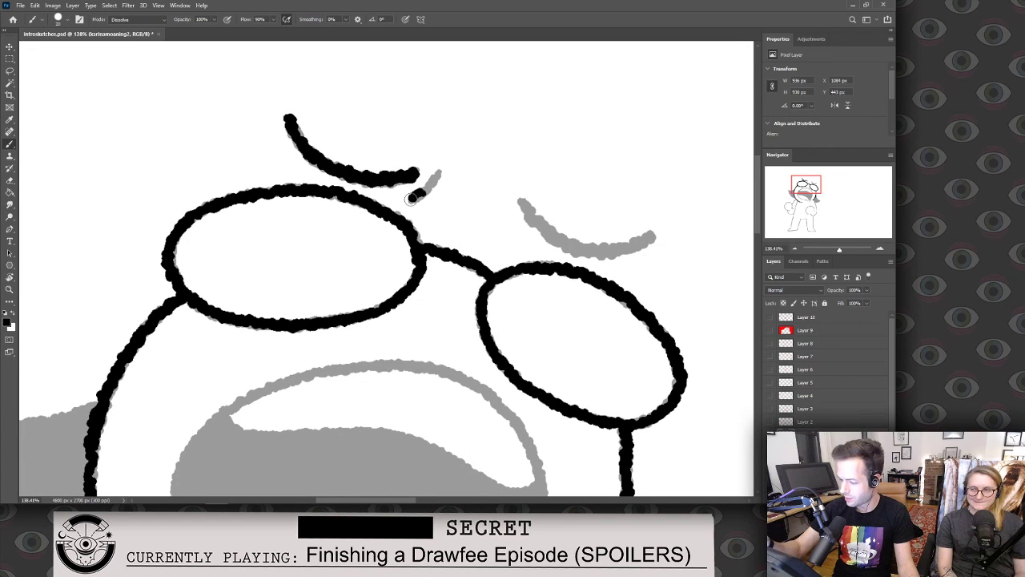
mouse_move(521, 201)
mouse_down()
mouse_move(579, 249)
mouse_move(655, 237)
mouse_up()
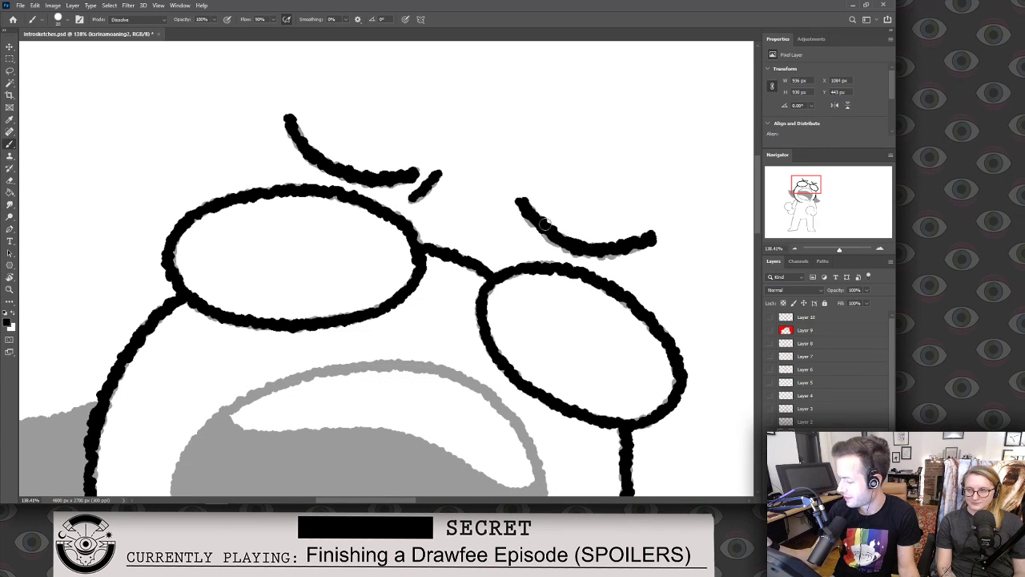
Trace the full outline of the wide-open mouth in black over the faded frame.
key(ctrl+0)
mouse_move(242, 237)
mouse_down()
mouse_move(414, 247)
mouse_move(320, 268)
mouse_move(284, 247)
mouse_move(302, 249)
mouse_up()
mouse_move(286, 293)
mouse_down()
mouse_move(320, 325)
mouse_move(358, 320)
mouse_up()
mouse_move(134, 328)
mouse_down()
mouse_move(103, 285)
mouse_move(97, 224)
mouse_move(105, 194)
mouse_move(157, 142)
mouse_move(273, 94)
mouse_move(338, 85)
mouse_move(412, 100)
mouse_up()
key(ctrl+z)
mouse_move(327, 86)
mouse_down()
mouse_move(407, 93)
mouse_move(478, 126)
mouse_move(522, 197)
mouse_move(532, 237)
mouse_move(517, 329)
mouse_move(471, 391)
mouse_up()
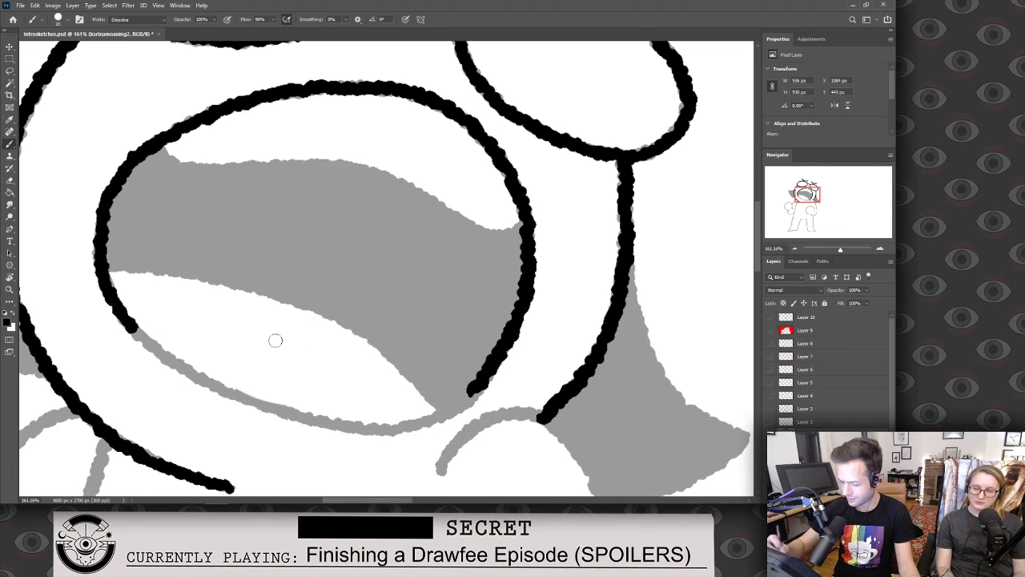
mouse_move(126, 319)
mouse_down()
mouse_move(182, 369)
mouse_move(278, 410)
mouse_move(375, 428)
mouse_move(456, 410)
mouse_up()
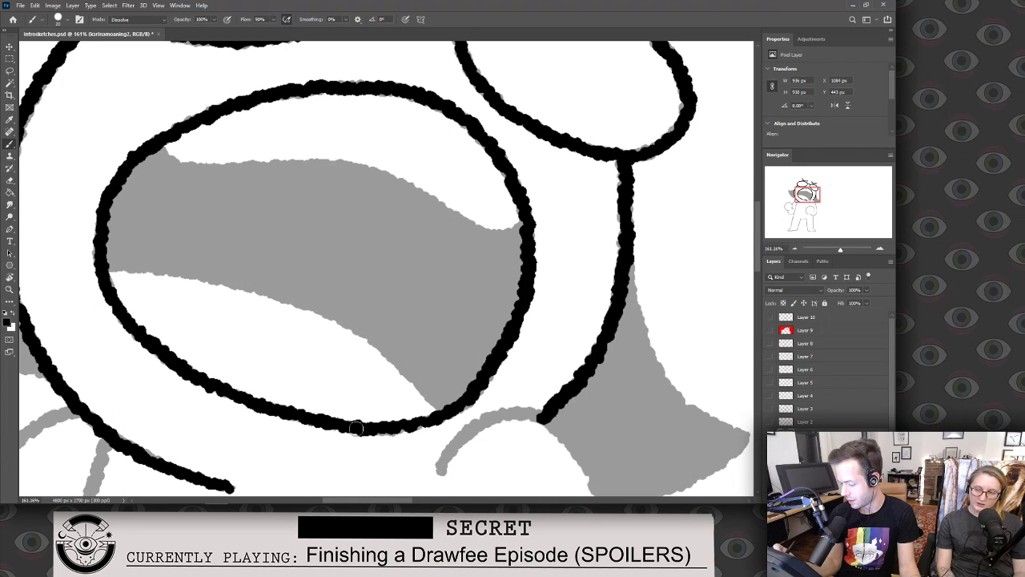
Ink the lower edge of the upper teeth and the curved upper edge of the tongue inside the mouth.
drag(526, 224, 482, 234)
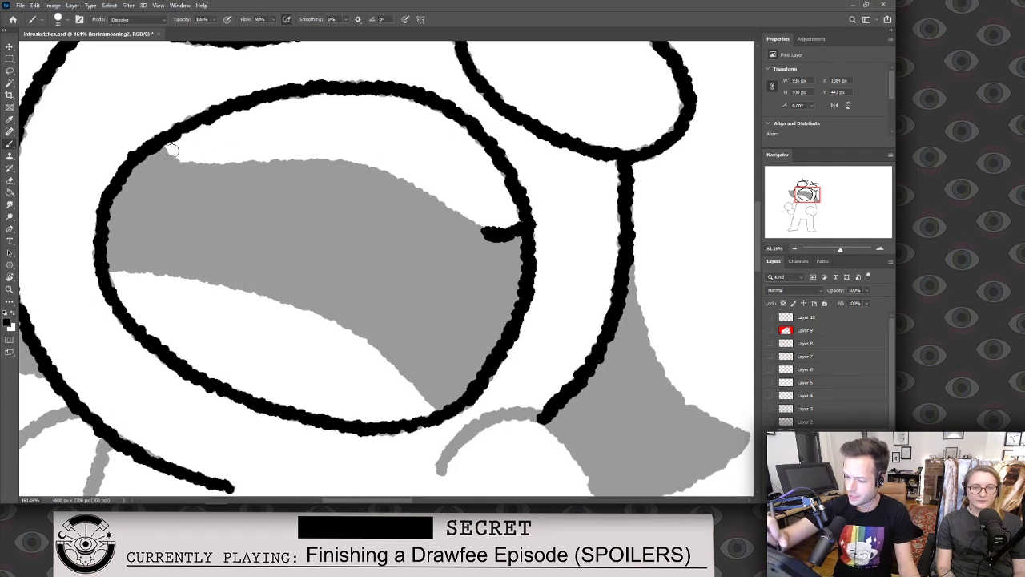
mouse_move(158, 147)
mouse_down()
mouse_move(197, 168)
mouse_move(378, 172)
mouse_move(488, 234)
mouse_up()
mouse_move(104, 268)
mouse_down()
mouse_move(178, 267)
mouse_move(315, 303)
mouse_move(388, 346)
mouse_move(443, 404)
mouse_up()
Trace the arm bent across the body, from the shoulder curve down its outer side and around the elbow.
key(z)
mouse_move(530, 320)
mouse_down()
mouse_move(541, 319)
mouse_move(457, 312)
mouse_up()
drag(569, 369, 557, 343)
mouse_move(576, 285)
mouse_down()
mouse_move(607, 278)
mouse_move(538, 320)
mouse_move(464, 144)
mouse_up()
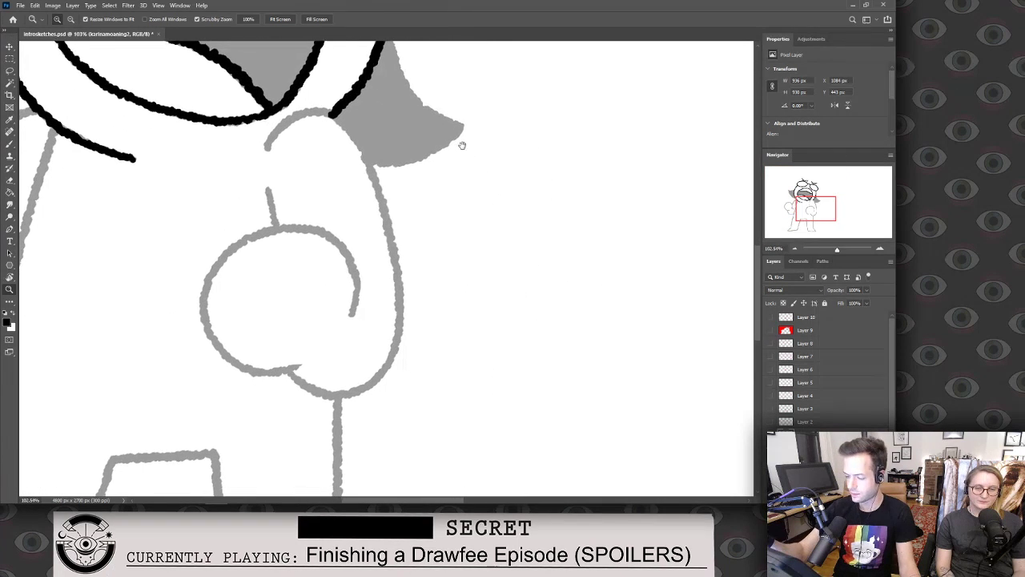
key(b)
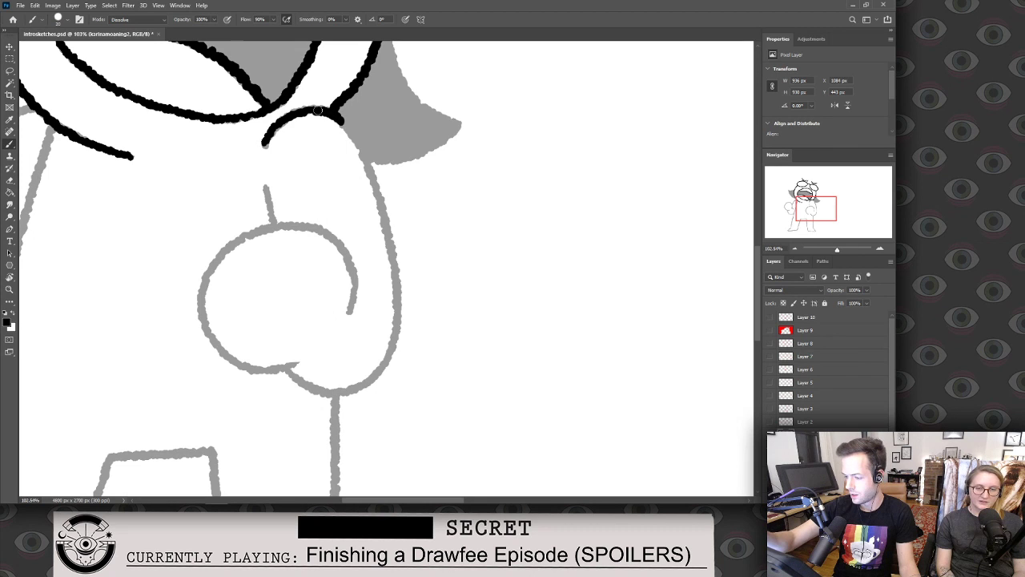
mouse_move(361, 143)
mouse_down()
mouse_move(393, 253)
mouse_move(397, 334)
mouse_up()
scroll(397, 334, up, 3)
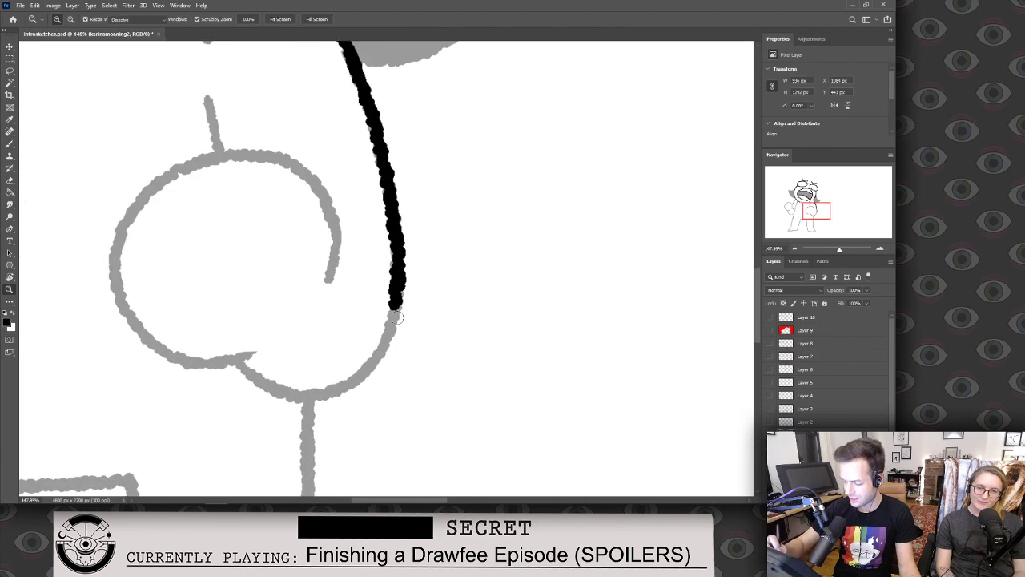
mouse_move(396, 298)
mouse_down()
mouse_move(378, 350)
mouse_move(337, 380)
mouse_up()
mouse_move(233, 363)
mouse_down()
mouse_move(294, 395)
mouse_move(346, 385)
mouse_up()
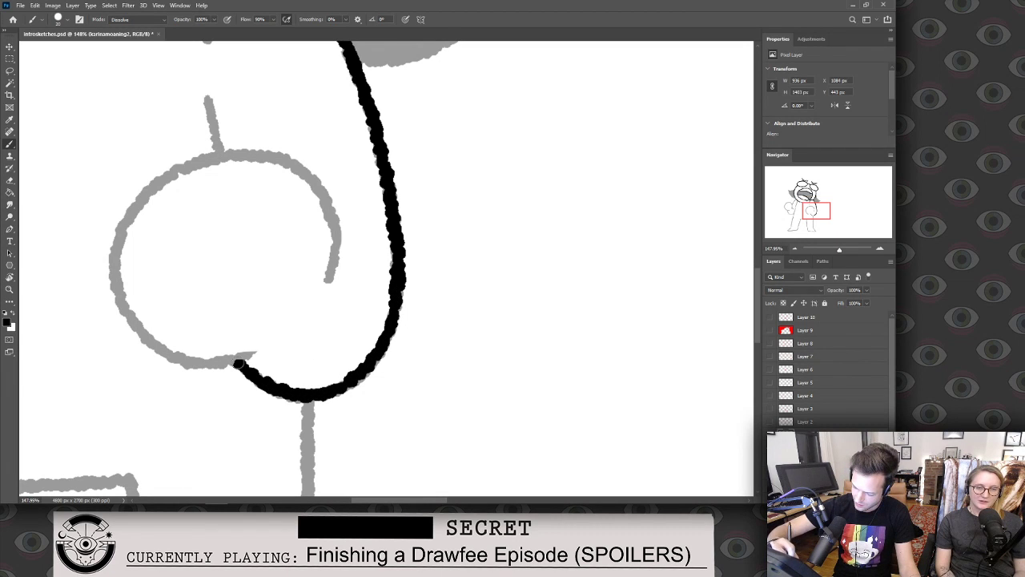
Ink the round fist of the bent arm and the short arm line above it.
mouse_move(327, 278)
mouse_down()
mouse_move(336, 225)
mouse_move(314, 182)
mouse_move(265, 154)
mouse_move(201, 158)
mouse_move(144, 183)
mouse_move(109, 240)
mouse_move(116, 249)
mouse_up()
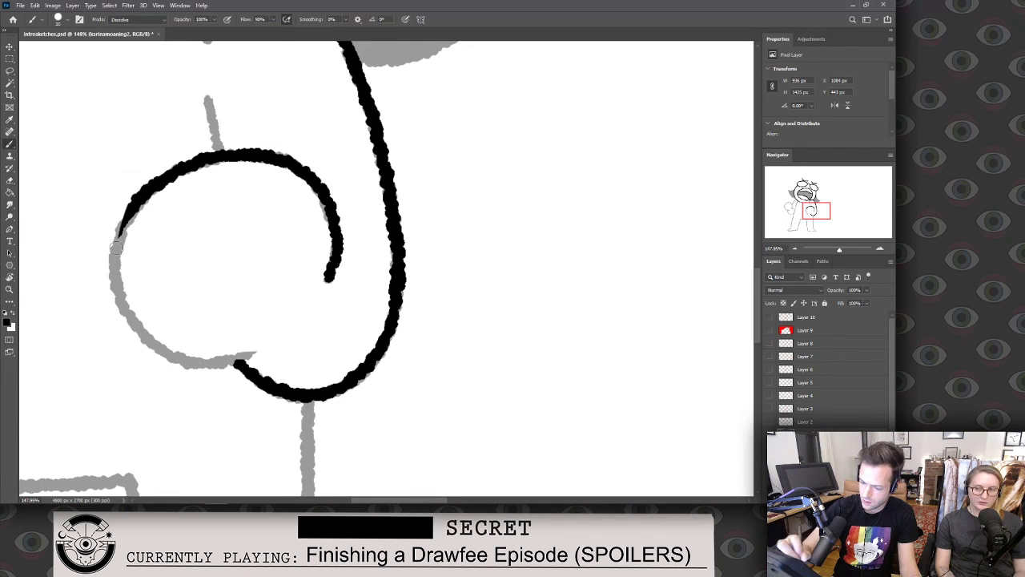
mouse_move(128, 207)
mouse_down()
mouse_move(115, 282)
mouse_move(144, 336)
mouse_move(197, 364)
mouse_move(255, 352)
mouse_up()
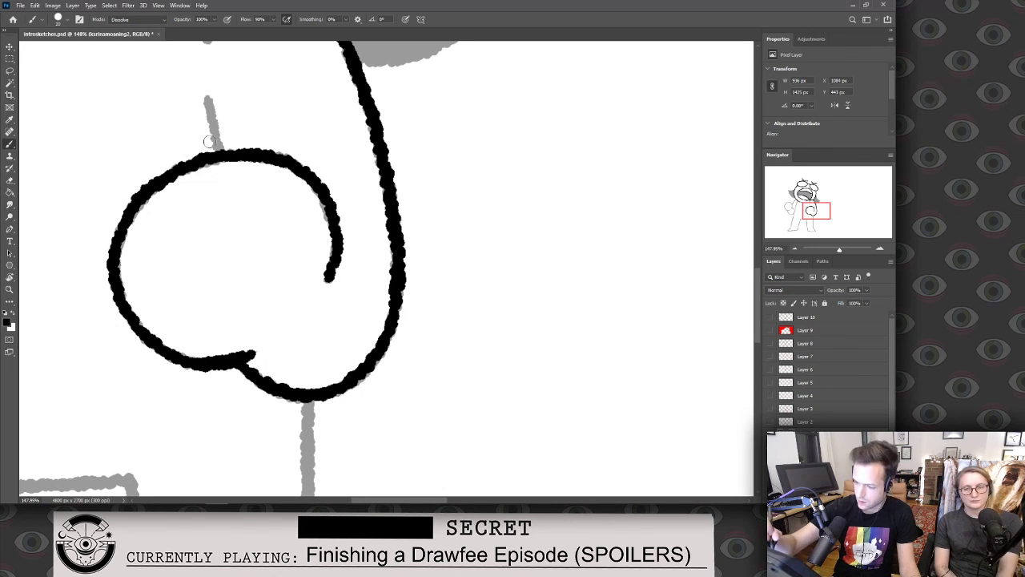
key(z)
Trace both sides of the leg below the bent arm and close its pointed foot.
drag(414, 167, 344, 169)
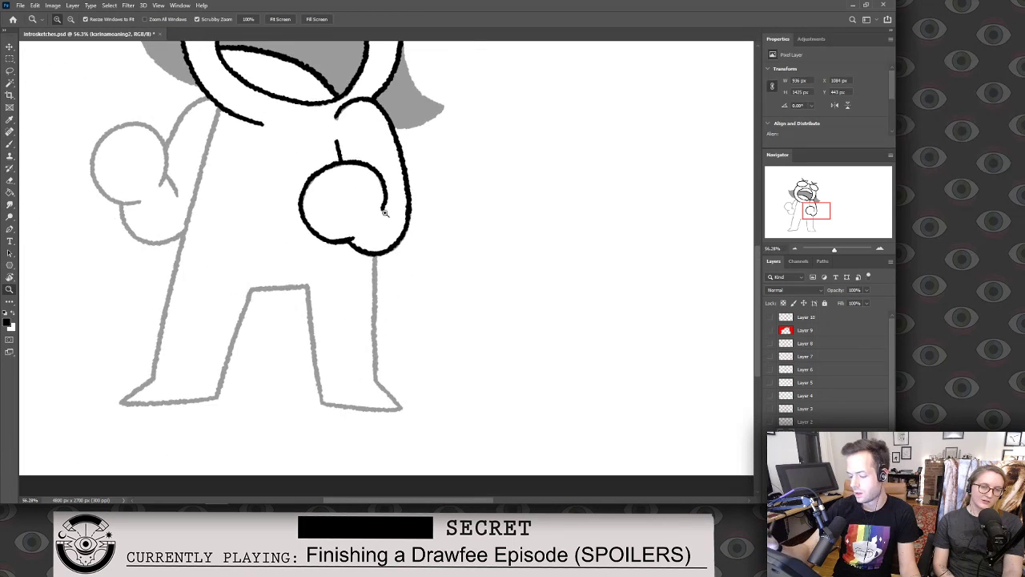
mouse_move(402, 269)
mouse_down()
mouse_move(419, 300)
mouse_move(446, 183)
mouse_move(436, 164)
mouse_up()
key(b)
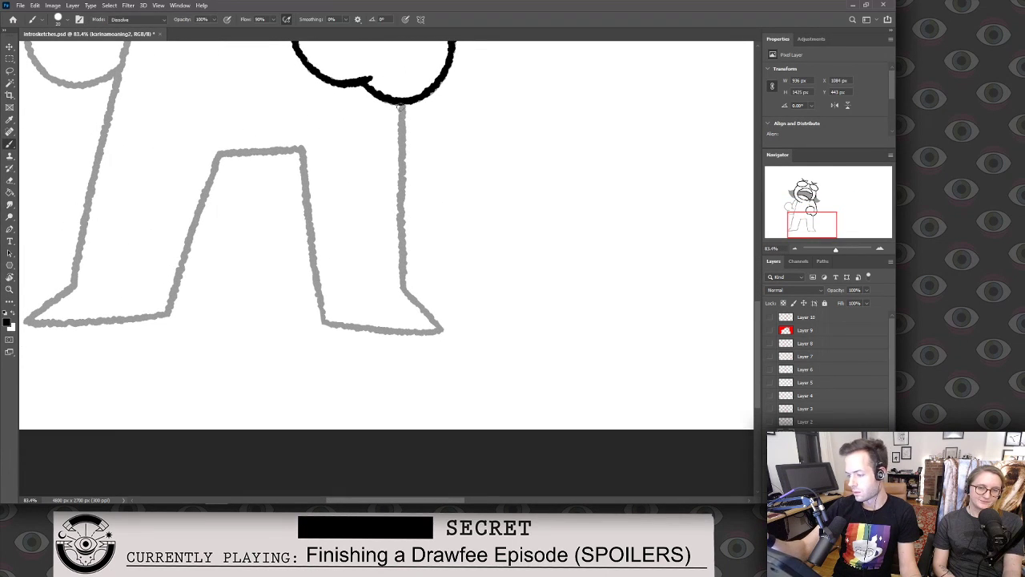
drag(402, 124, 402, 155)
drag(402, 191, 400, 269)
drag(301, 150, 323, 324)
key(ctrl+z)
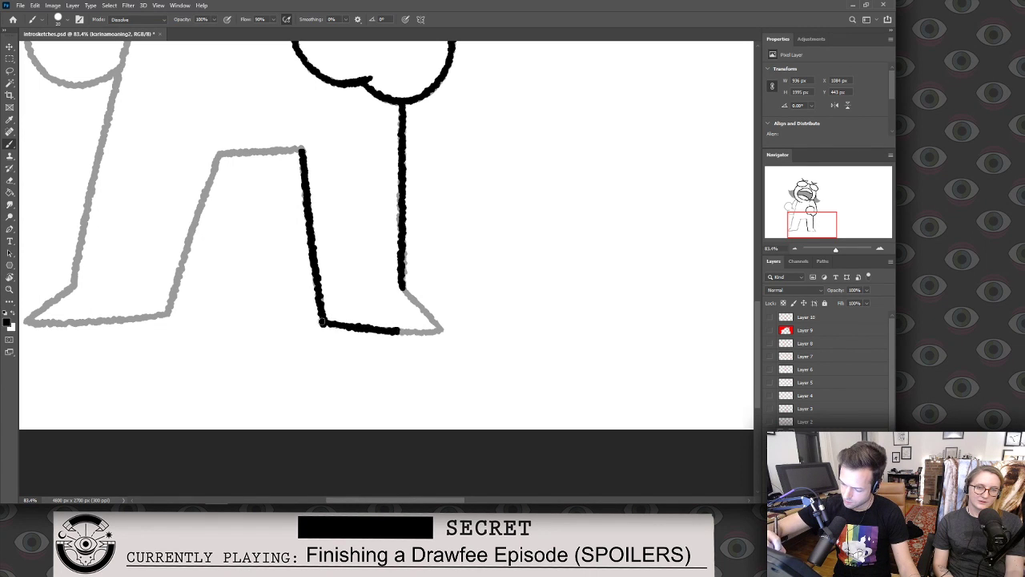
drag(402, 287, 441, 329)
key(e)
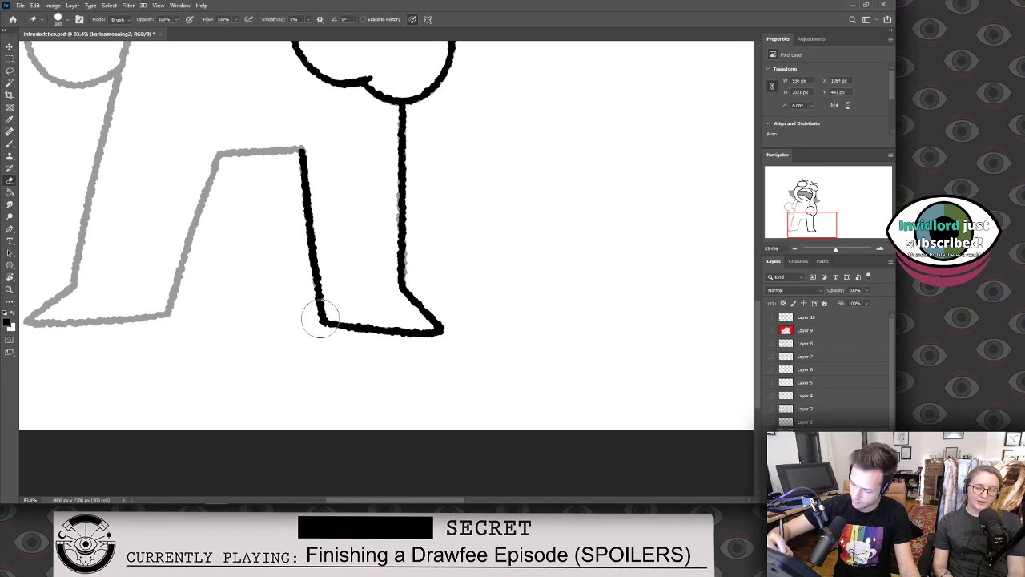
Ink the crotch line, the inner side of the other leg and its foot.
key(b)
mouse_move(218, 155)
mouse_down()
mouse_move(242, 152)
mouse_move(232, 152)
mouse_up()
key(ctrl+z)
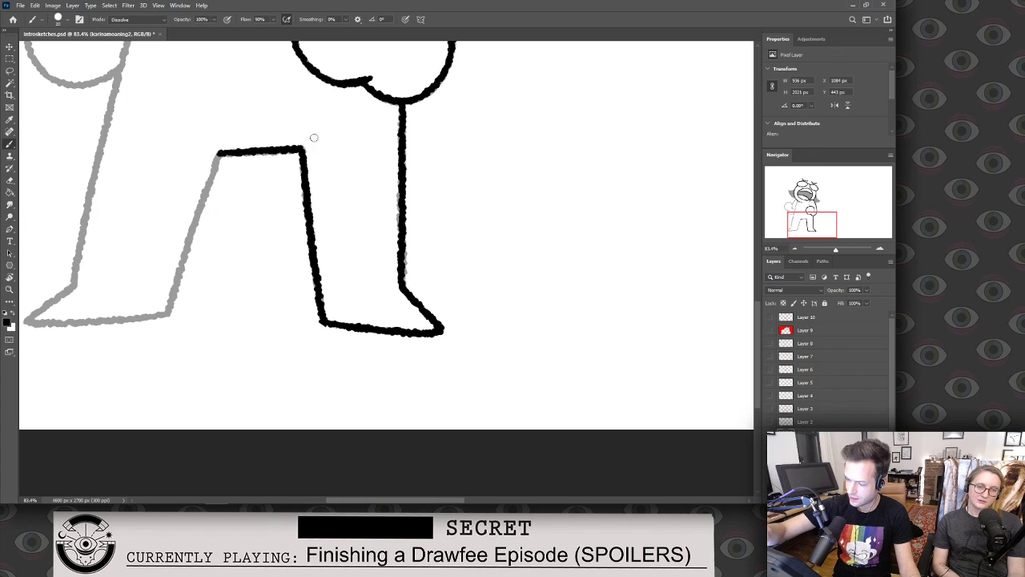
drag(314, 138, 556, 190)
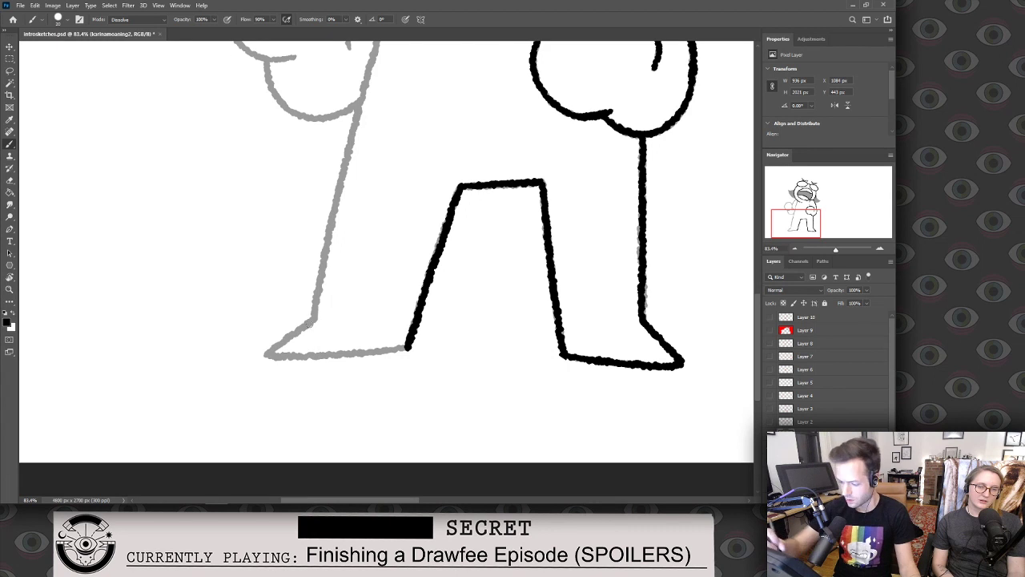
drag(265, 355, 409, 347)
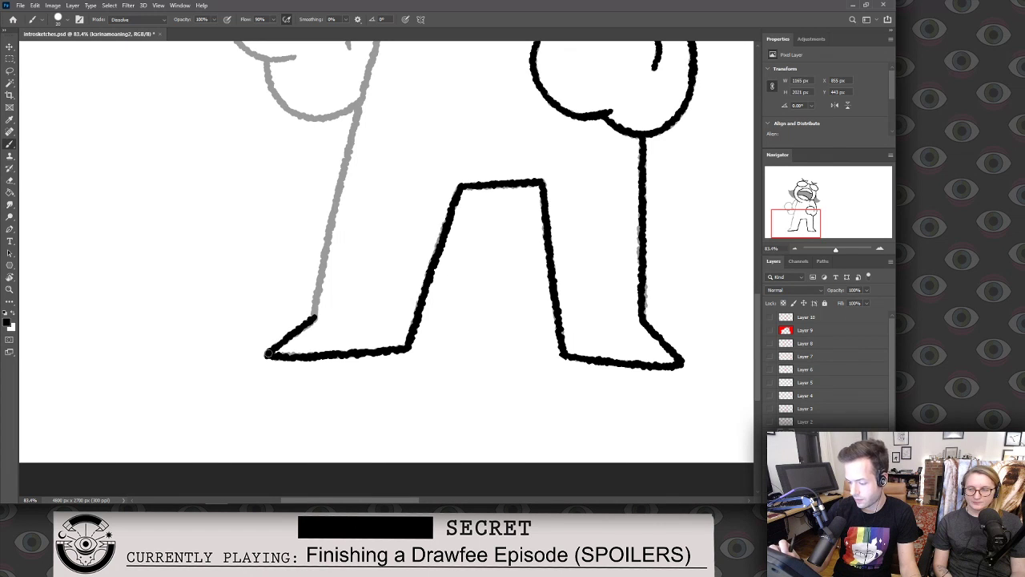
Trace the long slanted body side from the foot up to the chin, plus the raised arm's shoulder curve.
scroll(427, 299, up, 3)
scroll(373, 335, down, 2)
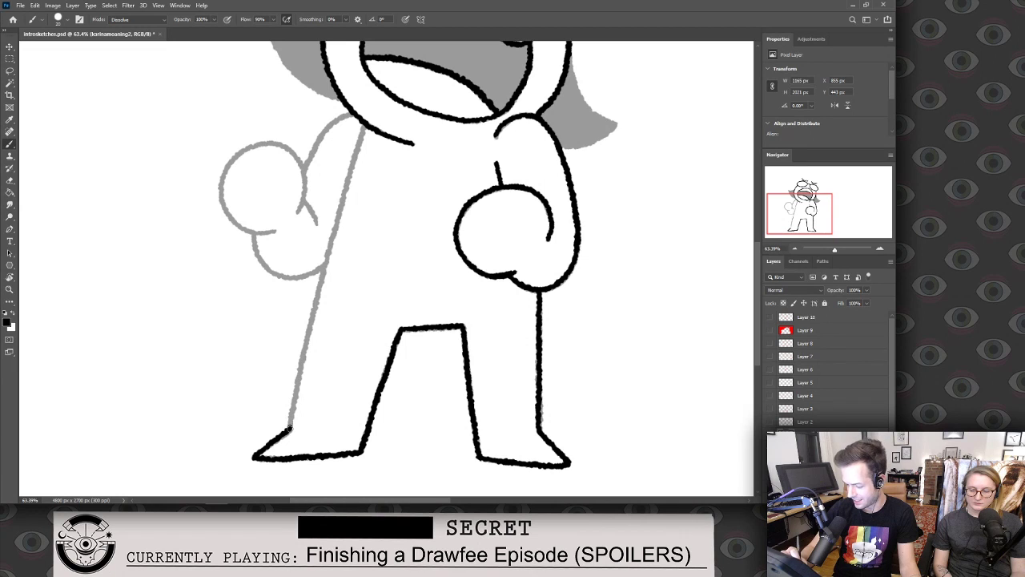
mouse_move(290, 427)
mouse_down()
mouse_move(351, 166)
mouse_move(342, 216)
mouse_move(350, 192)
mouse_up()
key(e)
key(b)
key(e)
key(b)
key(ctrl+z)
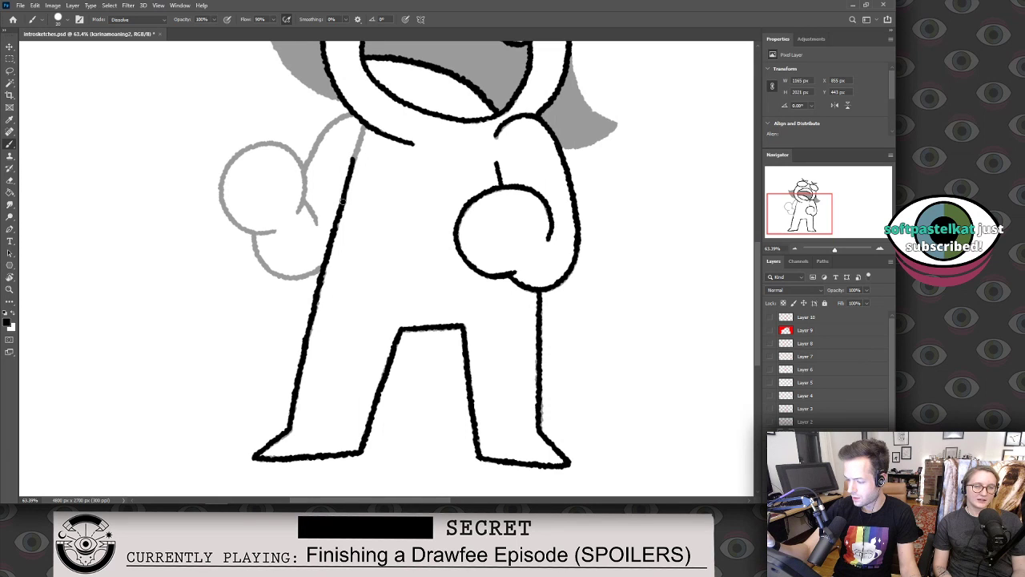
drag(303, 171, 324, 134)
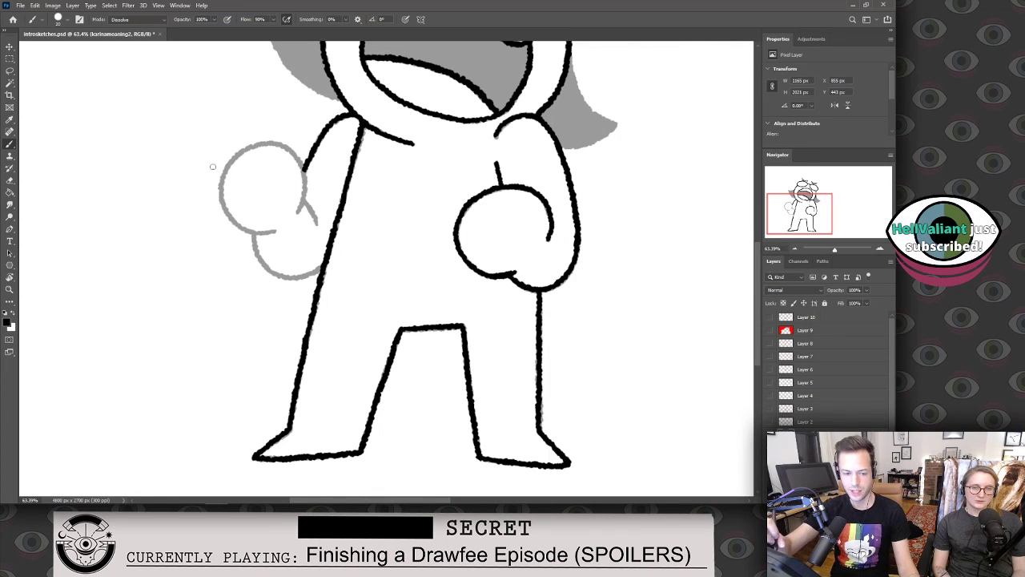
Ink the raised arm's round fist, the small crease at its wrist and the curved forearm joining the body.
scroll(249, 193, up, 3)
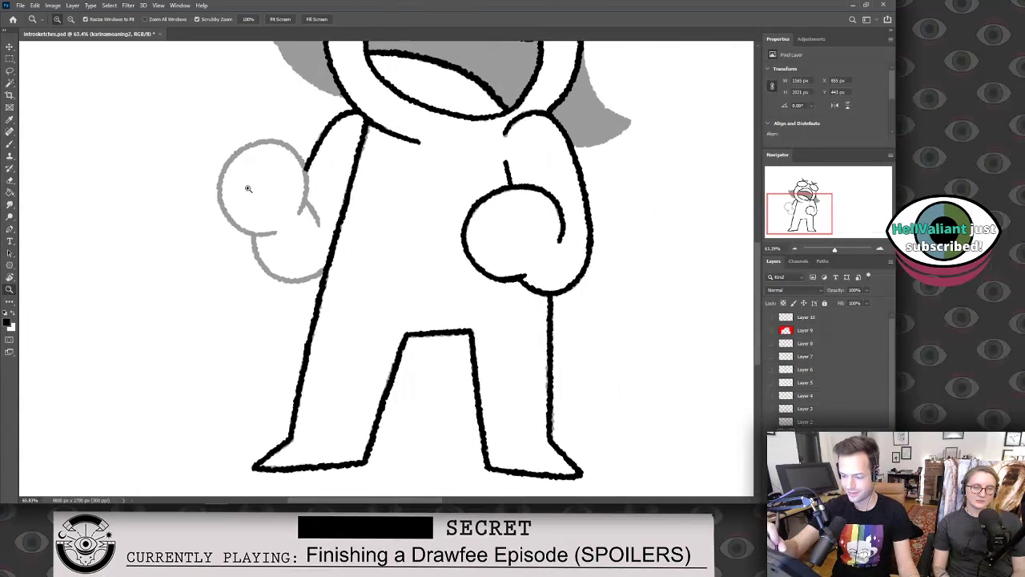
mouse_move(287, 264)
mouse_down()
mouse_move(248, 266)
mouse_move(209, 229)
mouse_up()
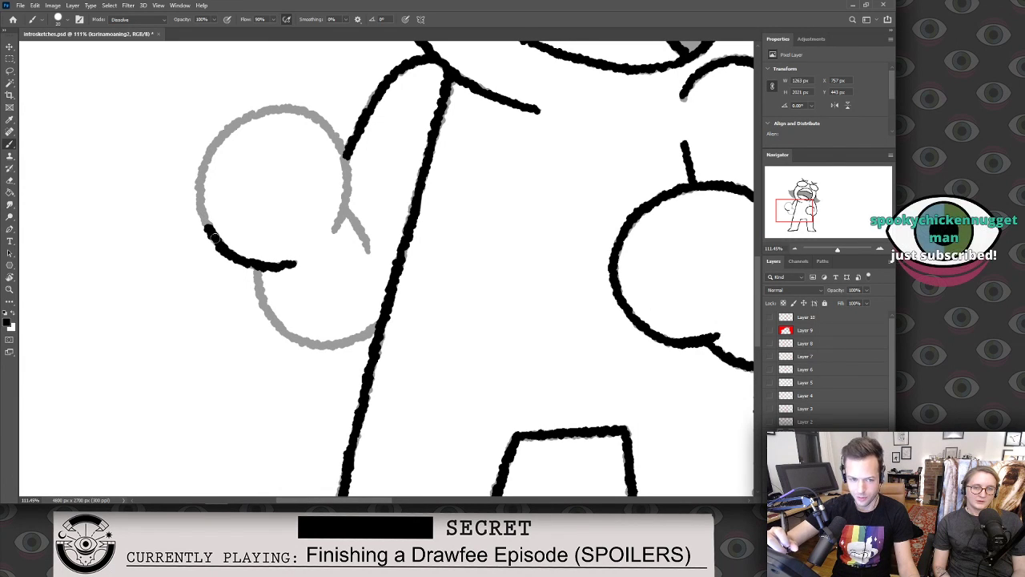
mouse_move(206, 229)
mouse_down()
mouse_move(198, 177)
mouse_move(207, 157)
mouse_up()
key(ctrl+z)
mouse_move(206, 229)
mouse_down()
mouse_move(197, 192)
mouse_move(210, 149)
mouse_move(234, 123)
mouse_move(294, 106)
mouse_move(329, 129)
mouse_move(339, 158)
mouse_move(346, 153)
mouse_move(333, 227)
mouse_move(368, 252)
mouse_up()
drag(257, 266, 272, 335)
key(ctrl+z)
mouse_move(255, 266)
mouse_down()
mouse_move(269, 317)
mouse_move(256, 279)
mouse_move(269, 316)
mouse_move(293, 335)
mouse_move(315, 344)
mouse_move(378, 322)
mouse_up()
key(ctrl+z)
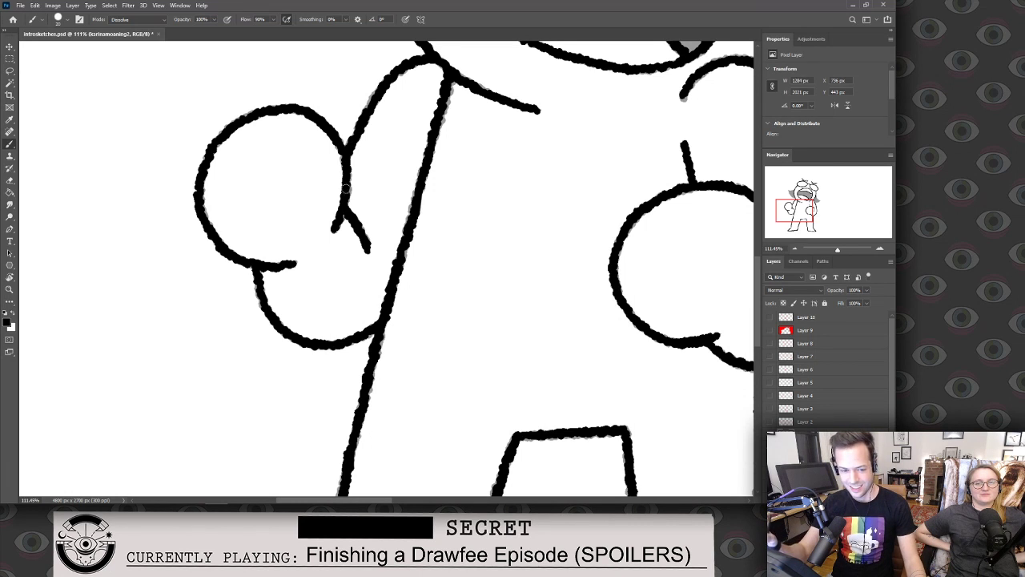
Outline the flared hair tip behind the bent arm's shoulder in black, redoing its lower edge.
key(z)
scroll(373, 165, down, 5)
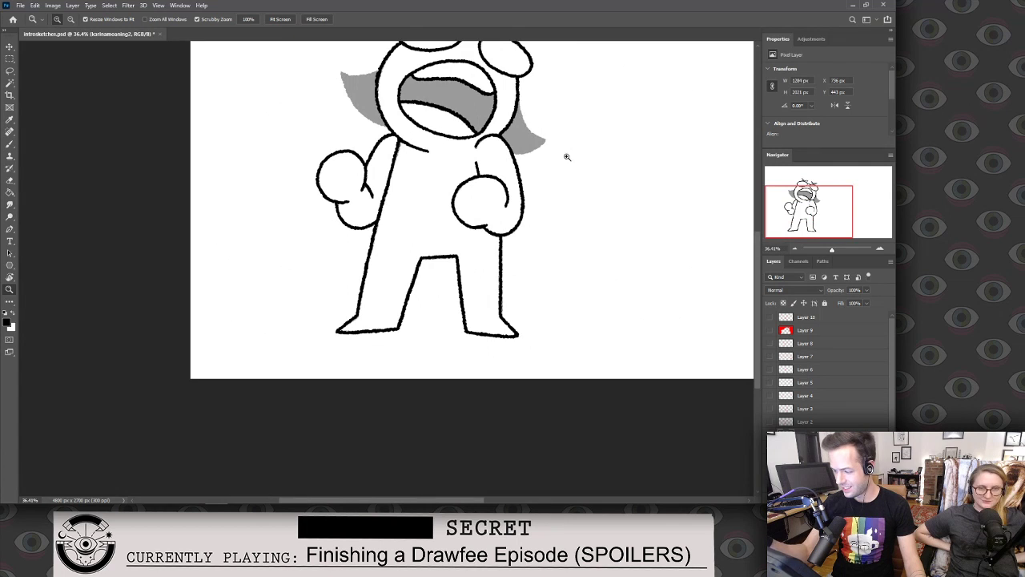
scroll(542, 264, up, 5)
key(b)
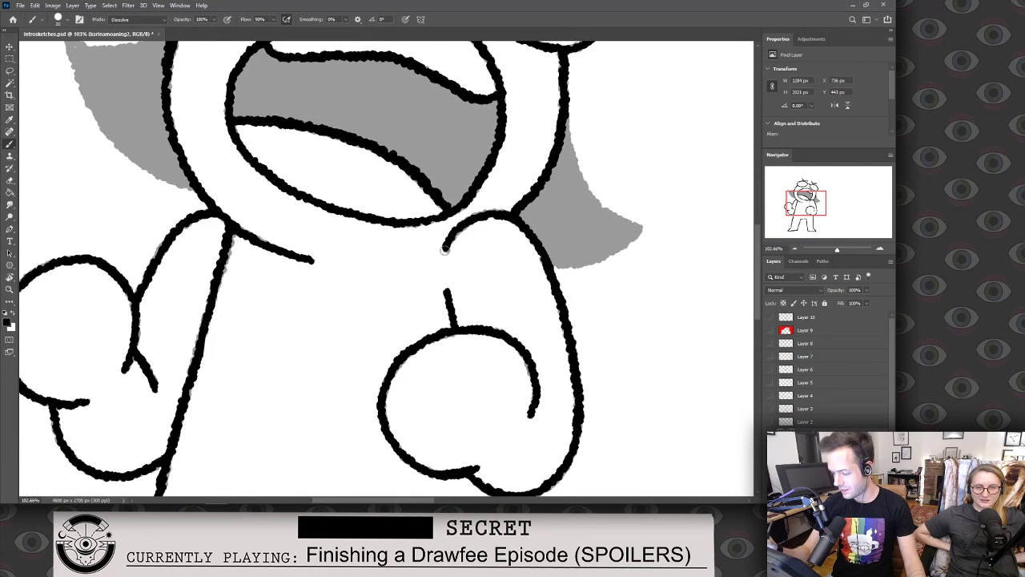
drag(563, 226, 387, 292)
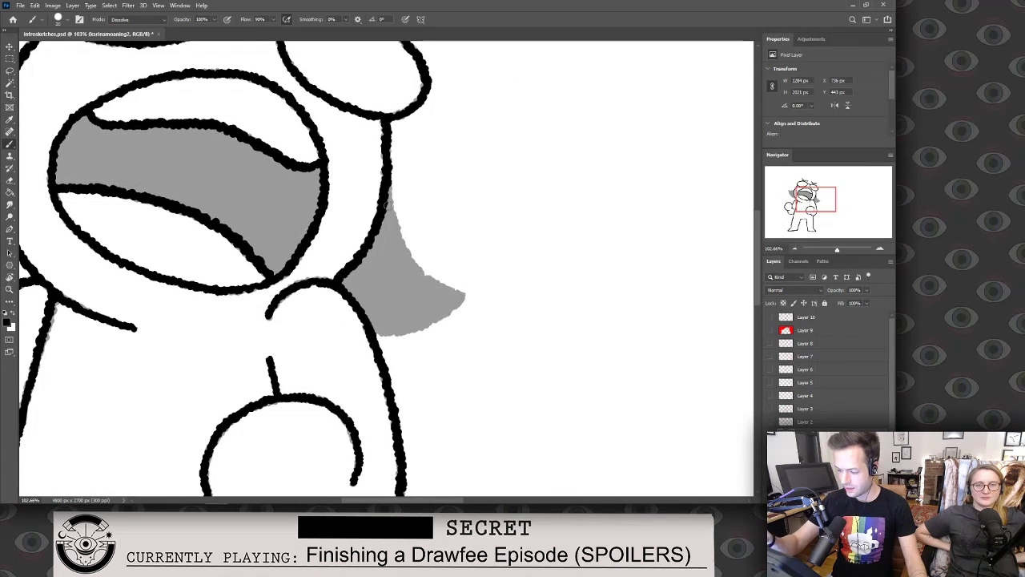
mouse_move(388, 186)
mouse_down()
mouse_move(396, 237)
mouse_move(388, 199)
mouse_move(396, 236)
mouse_move(431, 284)
mouse_move(403, 251)
mouse_up()
key(ctrl+z)
drag(439, 288, 461, 296)
drag(368, 328, 433, 320)
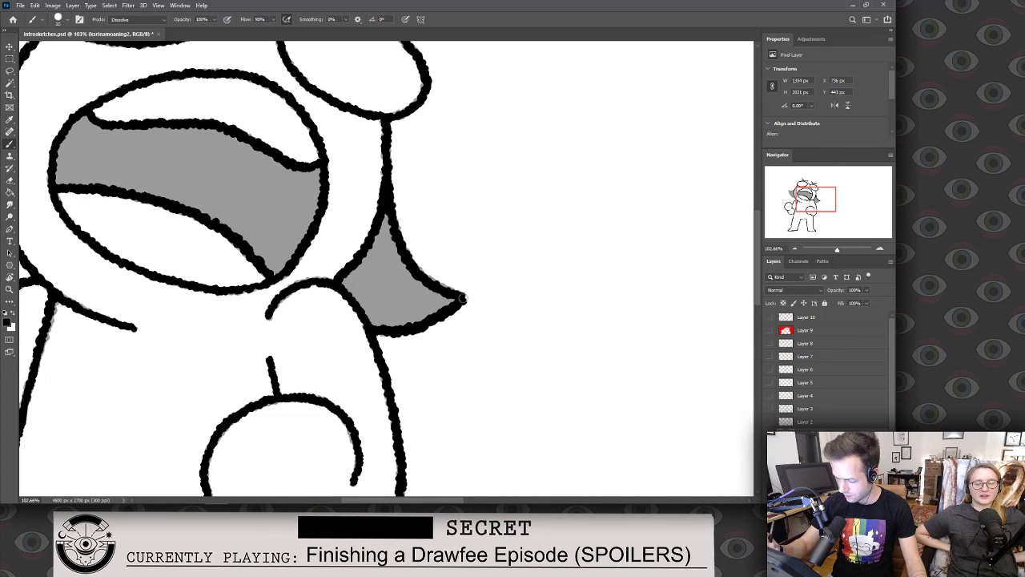
key(ctrl+z)
mouse_move(370, 328)
mouse_down()
mouse_move(402, 331)
mouse_move(461, 301)
mouse_up()
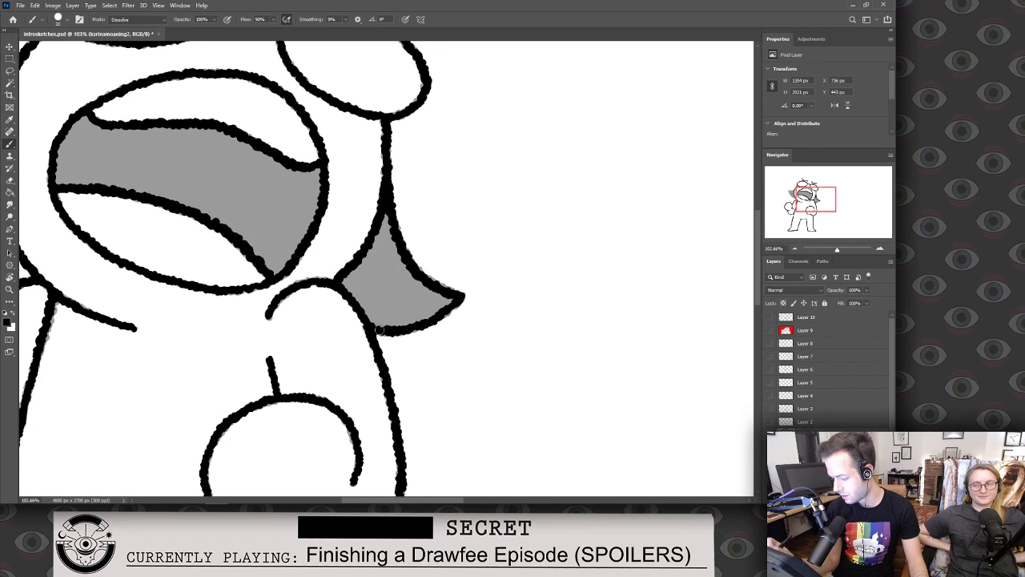
Outline the larger hair flare on the raised-fist side of the face along its outer and upper edges.
key(z)
key(ctrl+0)
mouse_move(175, 221)
mouse_down()
mouse_move(216, 194)
mouse_move(200, 155)
mouse_up()
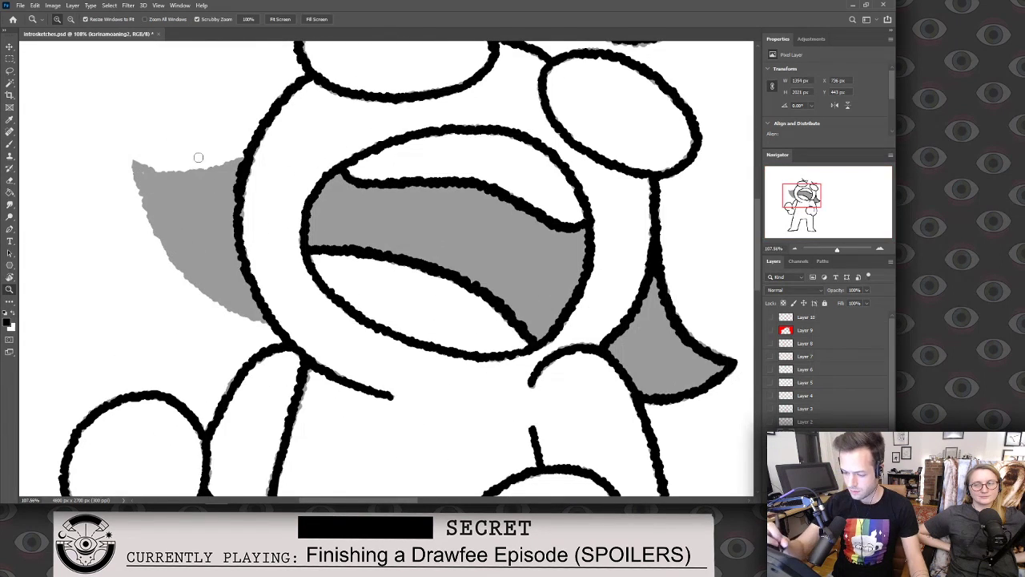
key(b)
mouse_move(136, 165)
mouse_down()
mouse_move(183, 266)
mouse_move(205, 292)
mouse_move(268, 324)
mouse_up()
mouse_move(136, 166)
mouse_down()
mouse_move(184, 175)
mouse_move(240, 165)
mouse_up()
key(z)
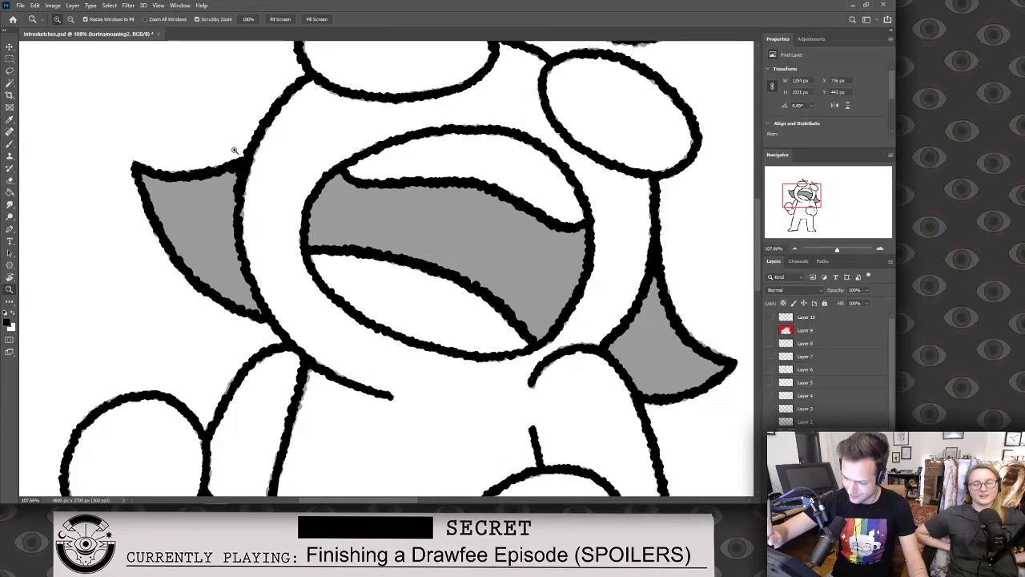
Fill the open mouth and both hair flares of the glasses character's second moaning frame with solid black.
key(ctrl+0)
key(w)
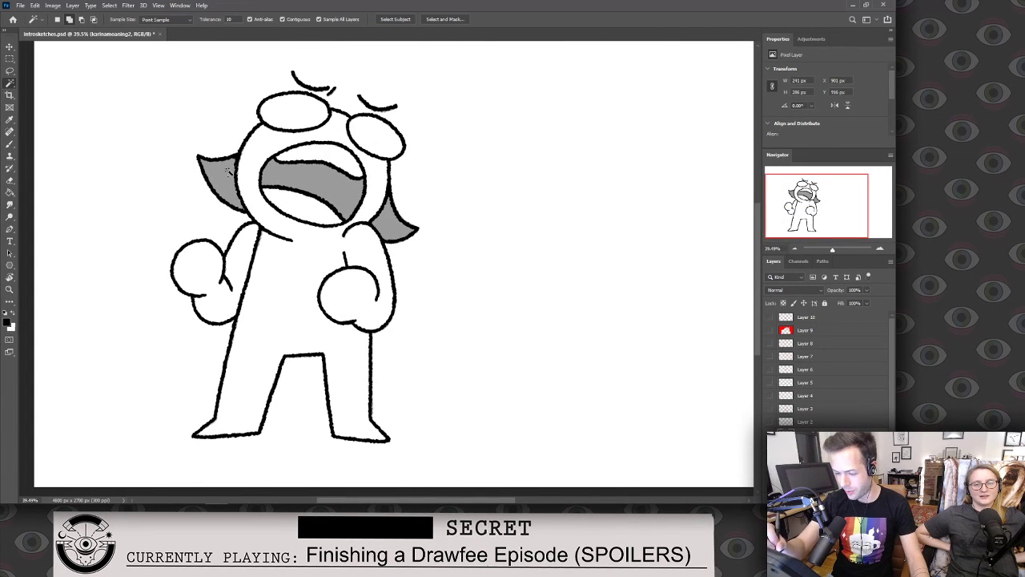
key(0)
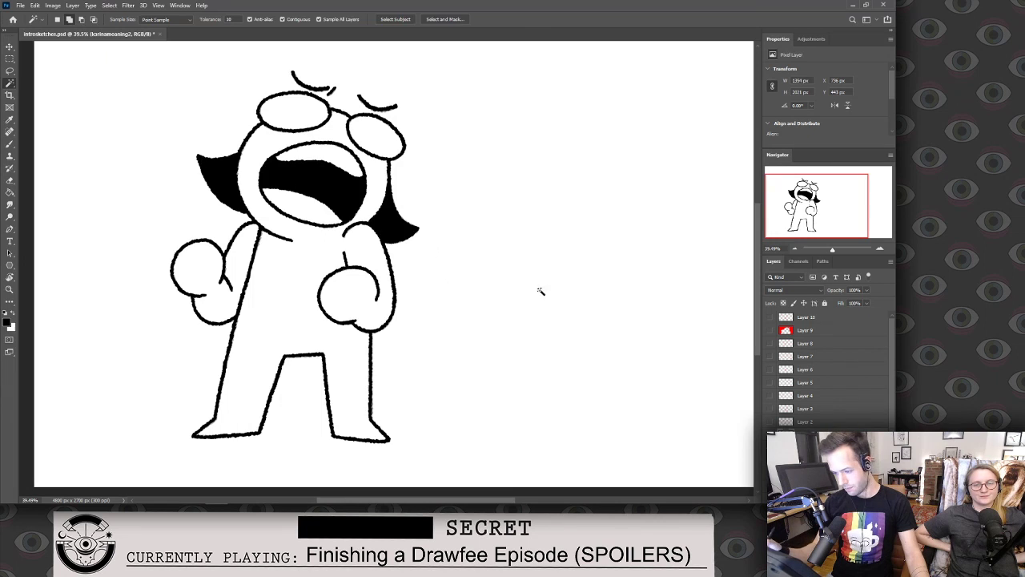
Restore the layer with the fist-clenching character's first moaning frame to 100% opacity.
key(z)
scroll(553, 293, down, 2)
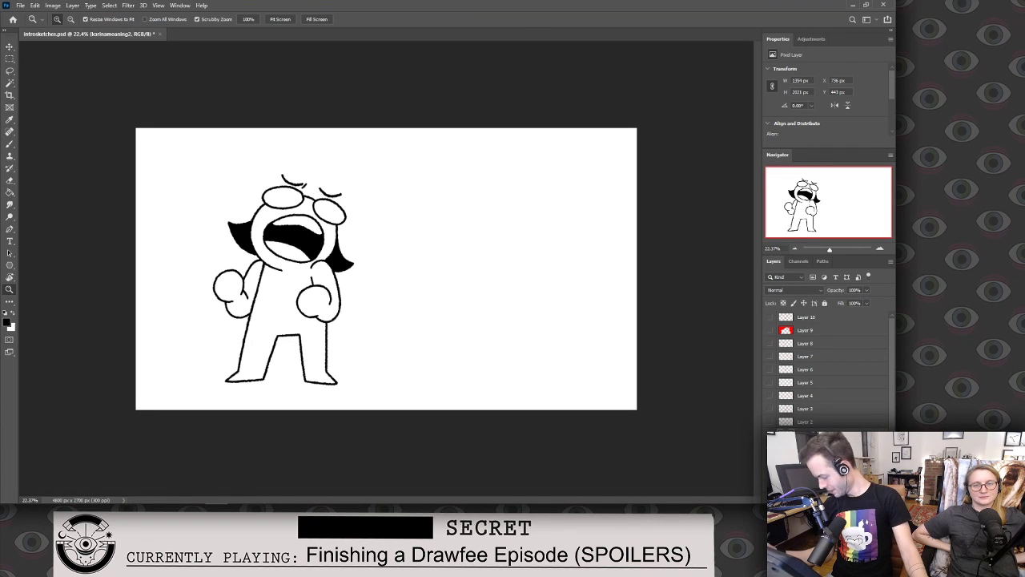
mouse_move(867, 291)
mouse_down()
mouse_move(894, 305)
mouse_move(880, 294)
mouse_up()
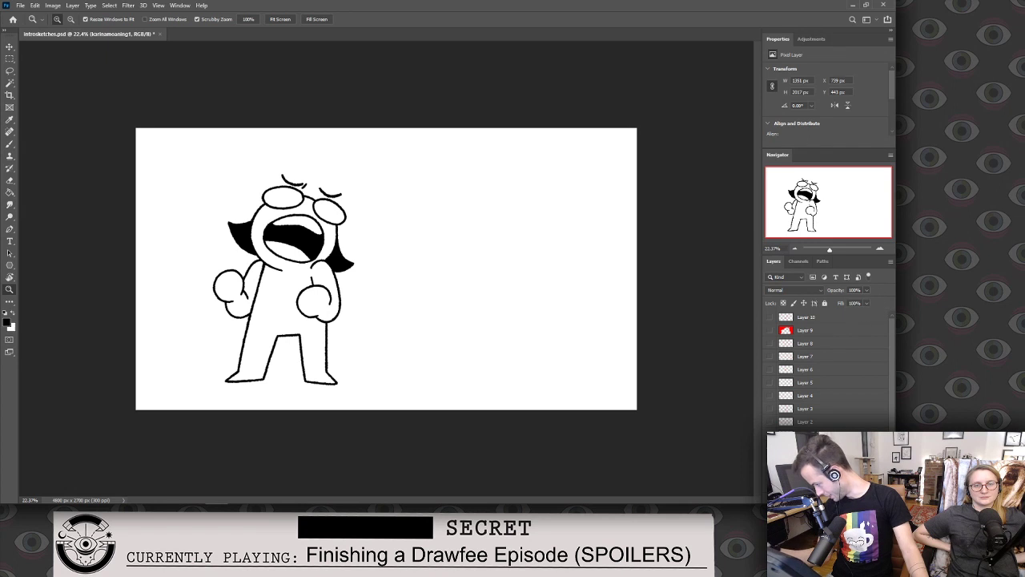
Show the slouching character's first moaning frame at 100% opacity and save the document.
key(ctrl+z)
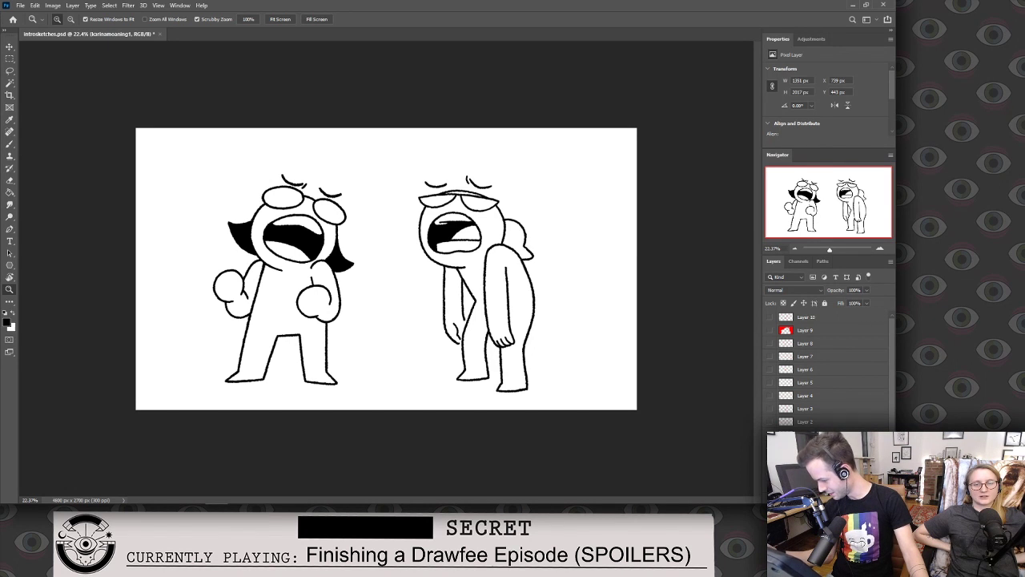
key(ctrl+z)
click(866, 290)
drag(863, 302, 888, 302)
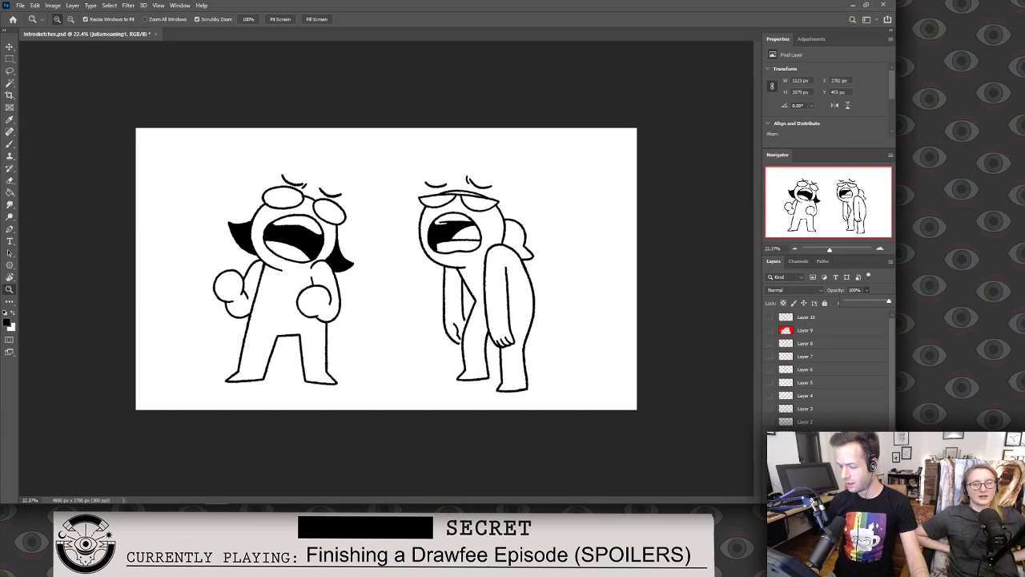
key(ctrl+s)
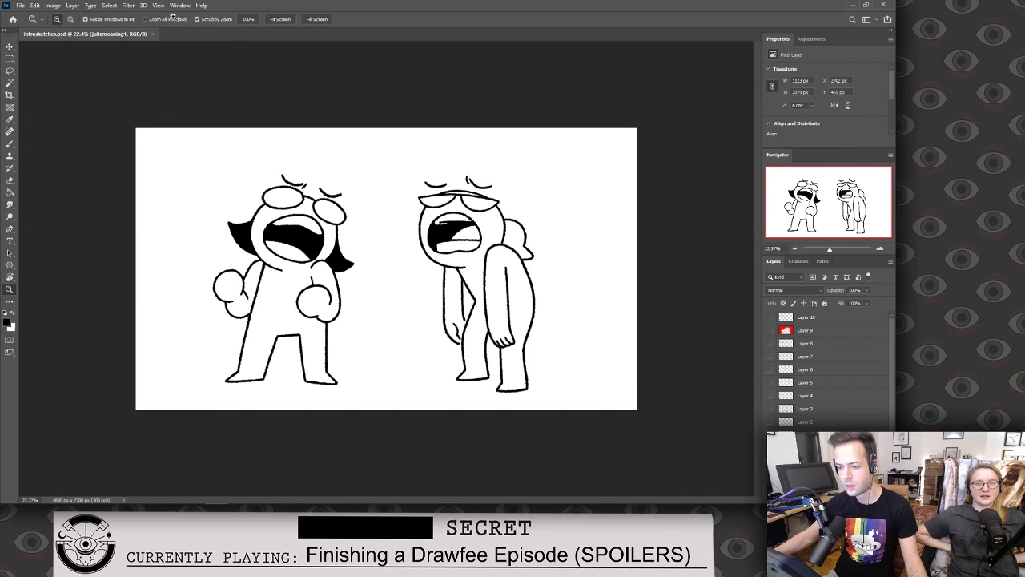
Open the Timeline, create a timeline for the drawing and convert it to a frame animation.
click(181, 6)
click(181, 6)
click(181, 5)
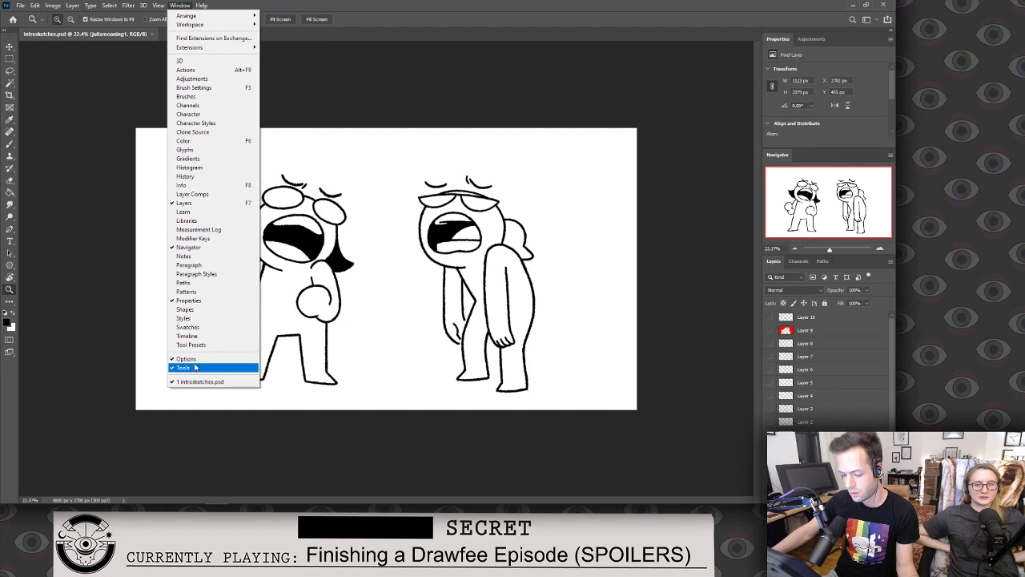
click(199, 336)
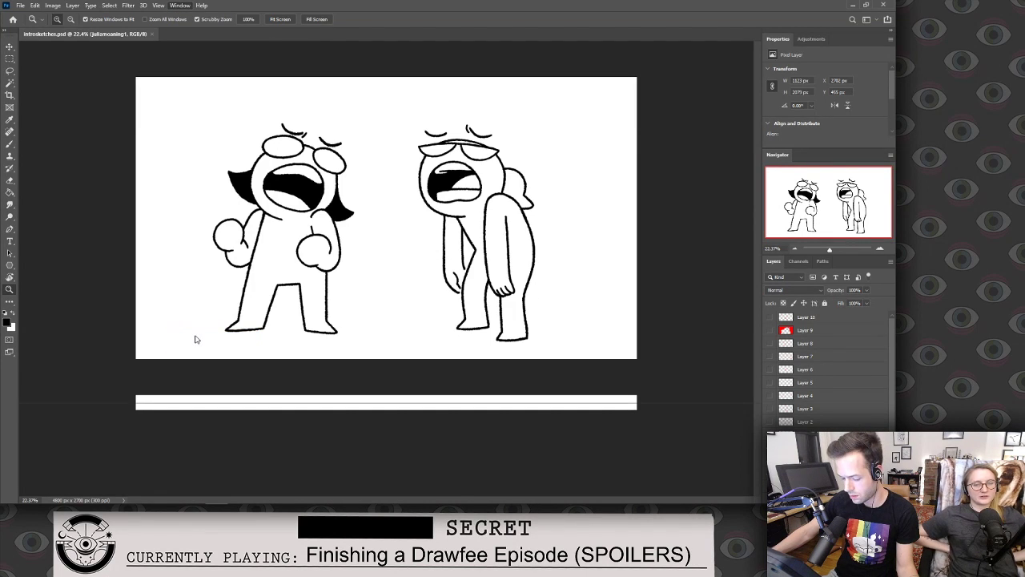
click(361, 465)
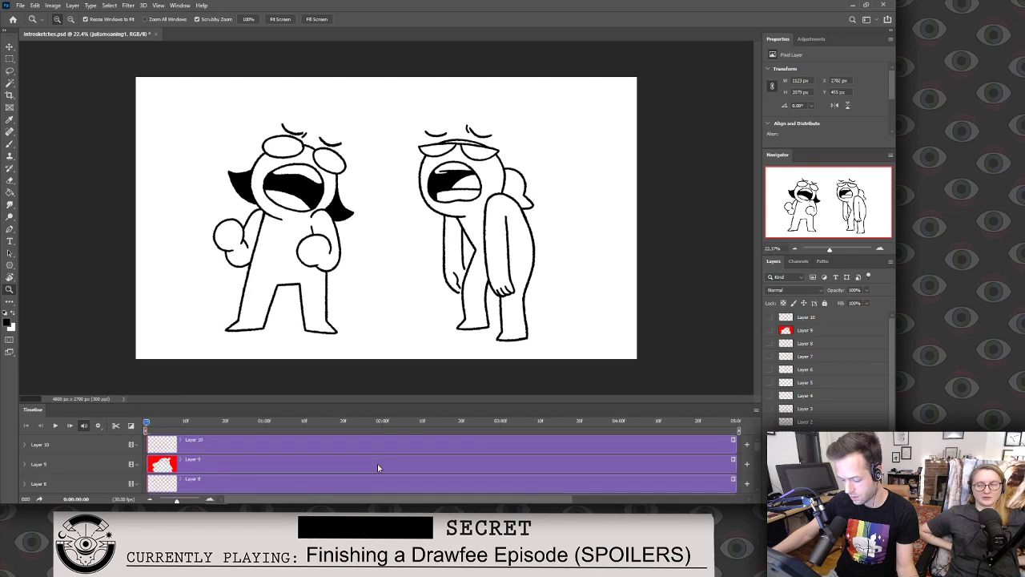
click(26, 498)
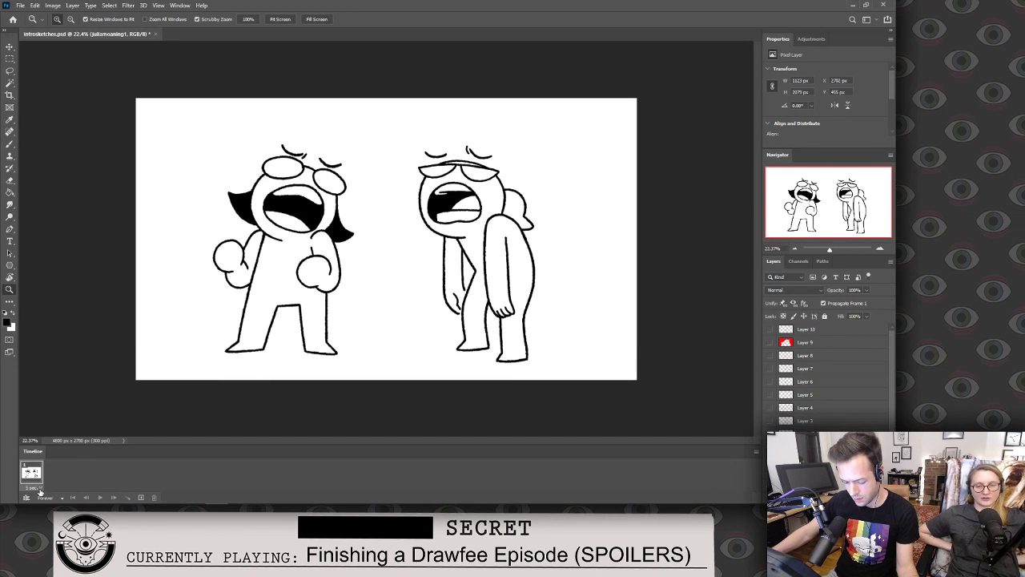
Set the first animation frame's delay to 0.1 seconds, duplicate it and select the second frame.
click(40, 491)
click(48, 408)
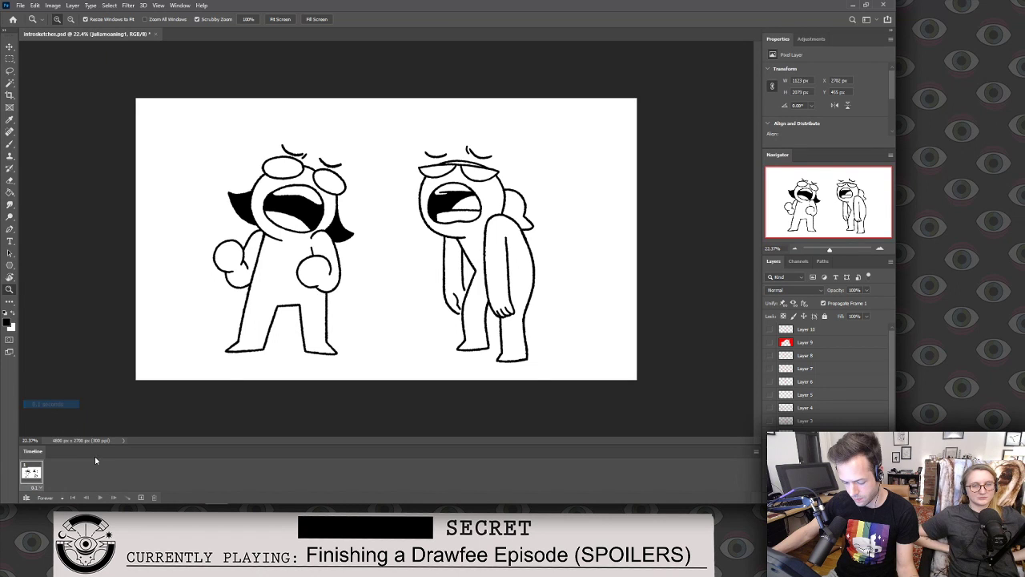
click(139, 498)
click(33, 475)
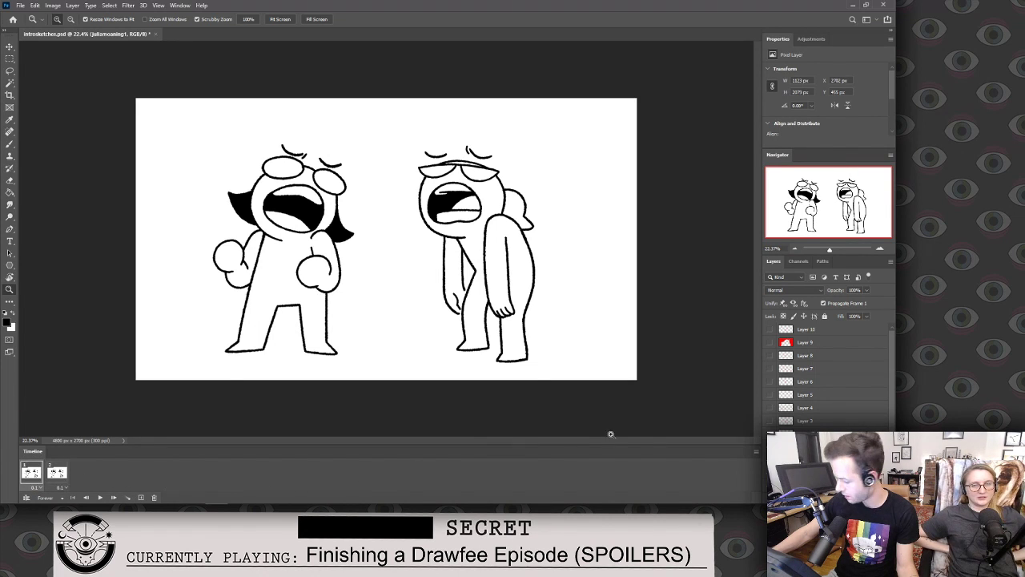
key(space)
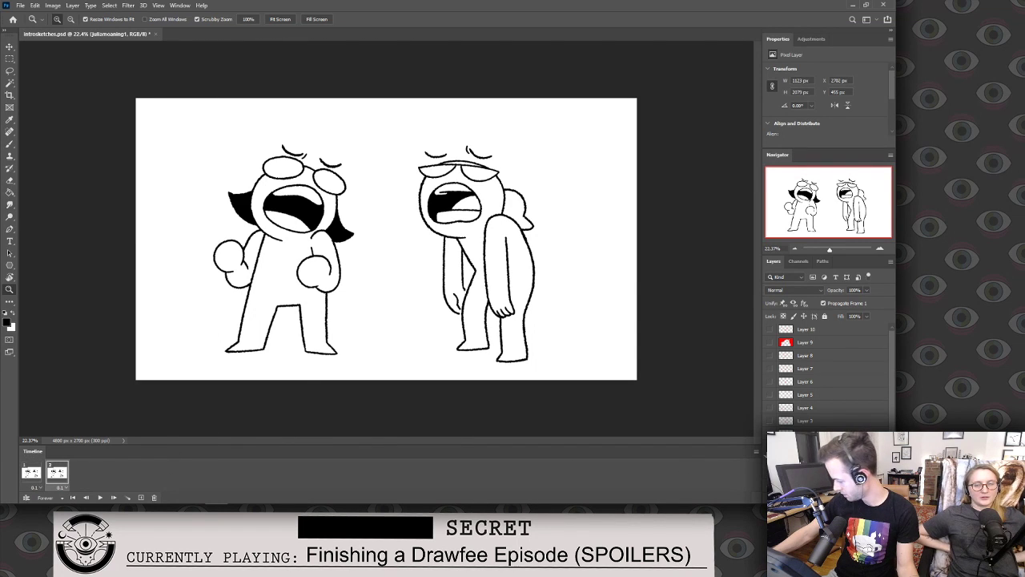
key(Delete)
key(ctrl+z)
key(space)
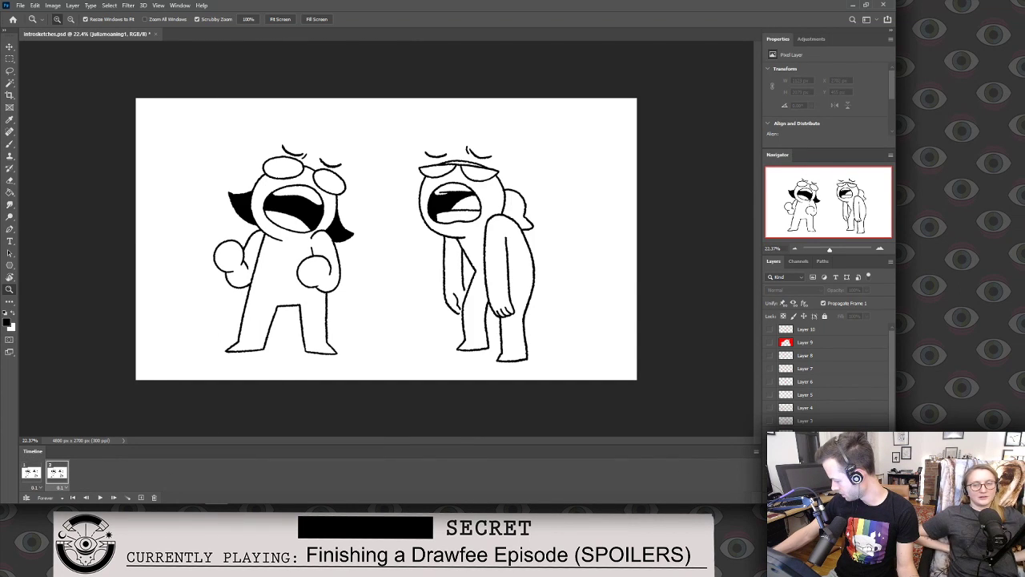